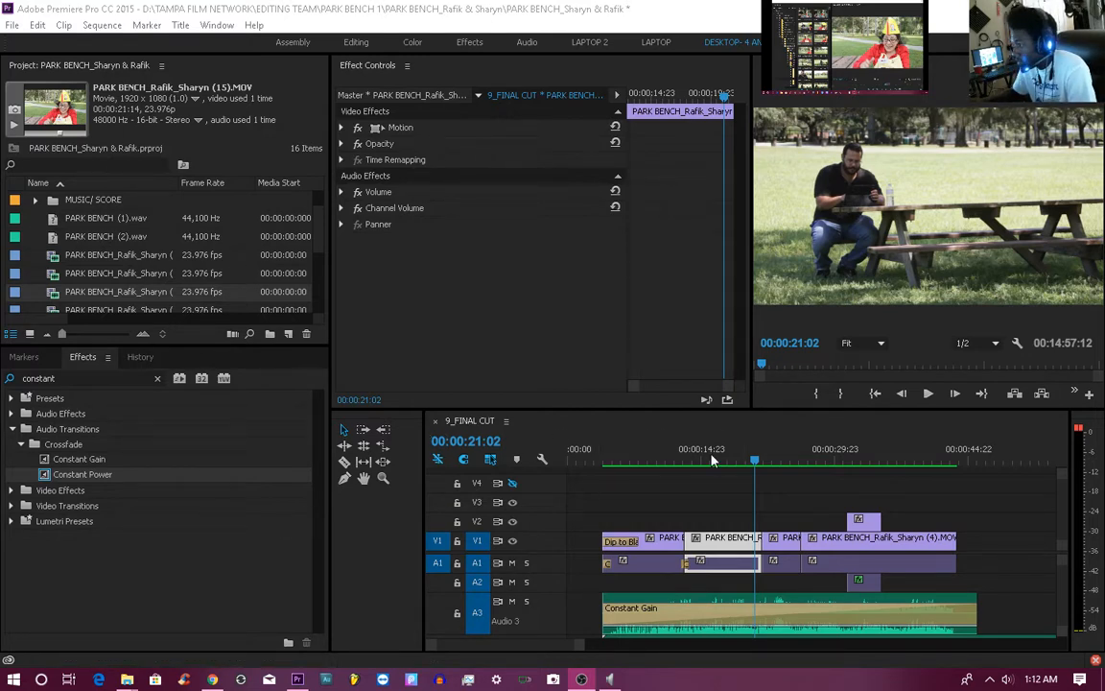
Play the opening shots of the 9_FINAL CUT sequence with the program monitor maximized, then cue back to 00:00:16:23.
click(625, 462)
key(space)
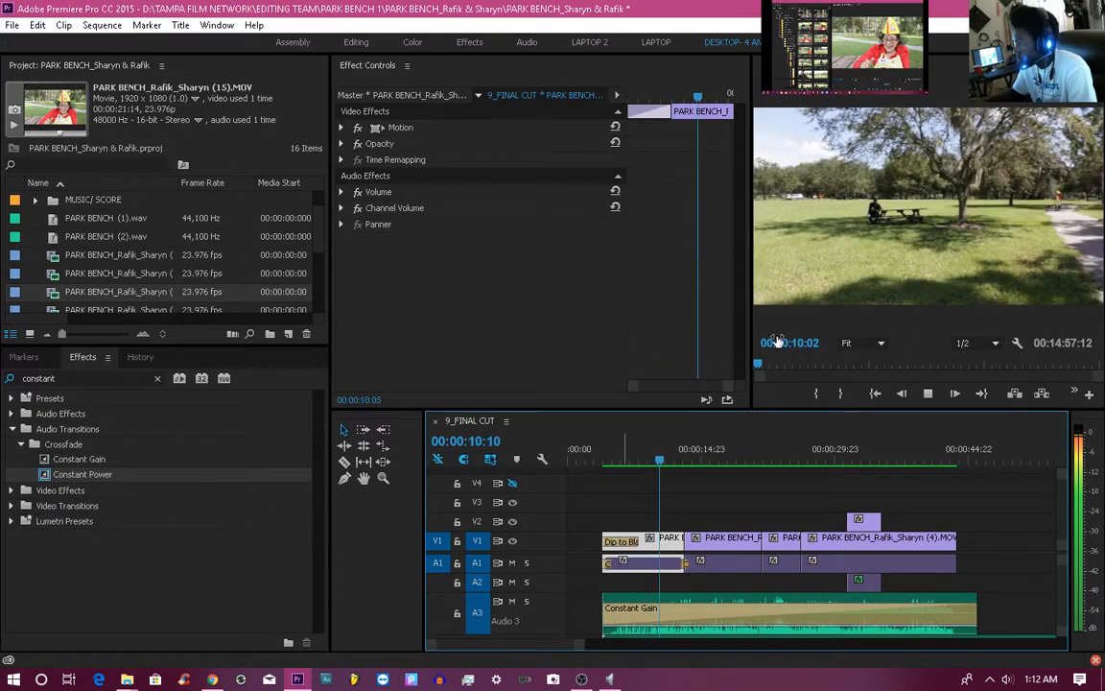
key(grave)
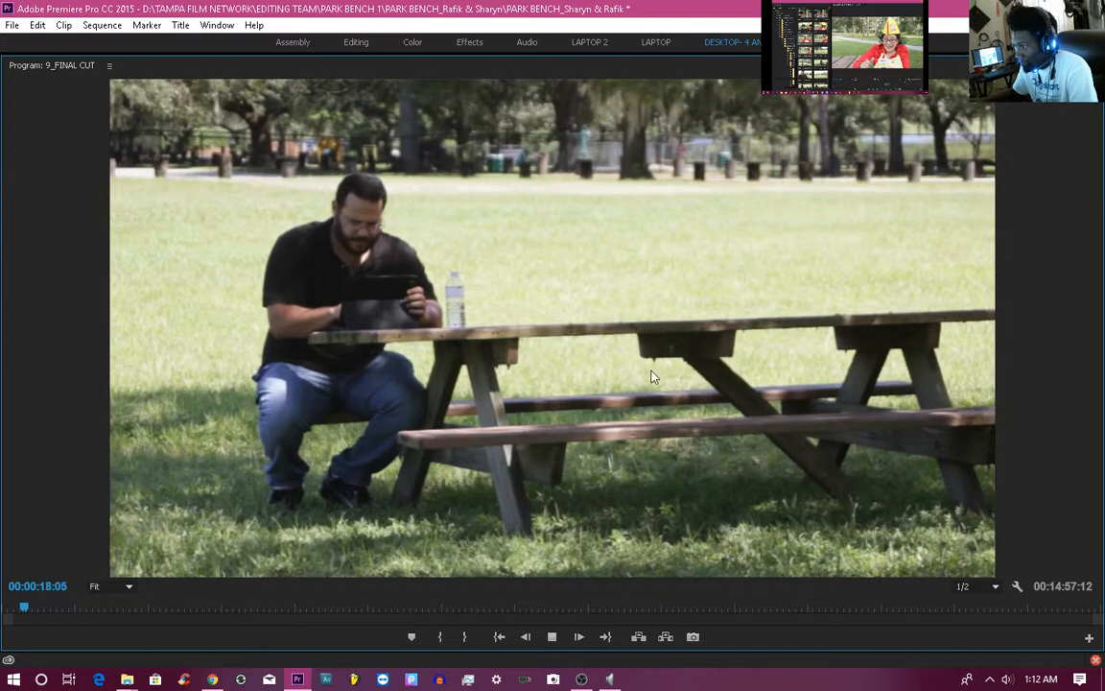
key(space)
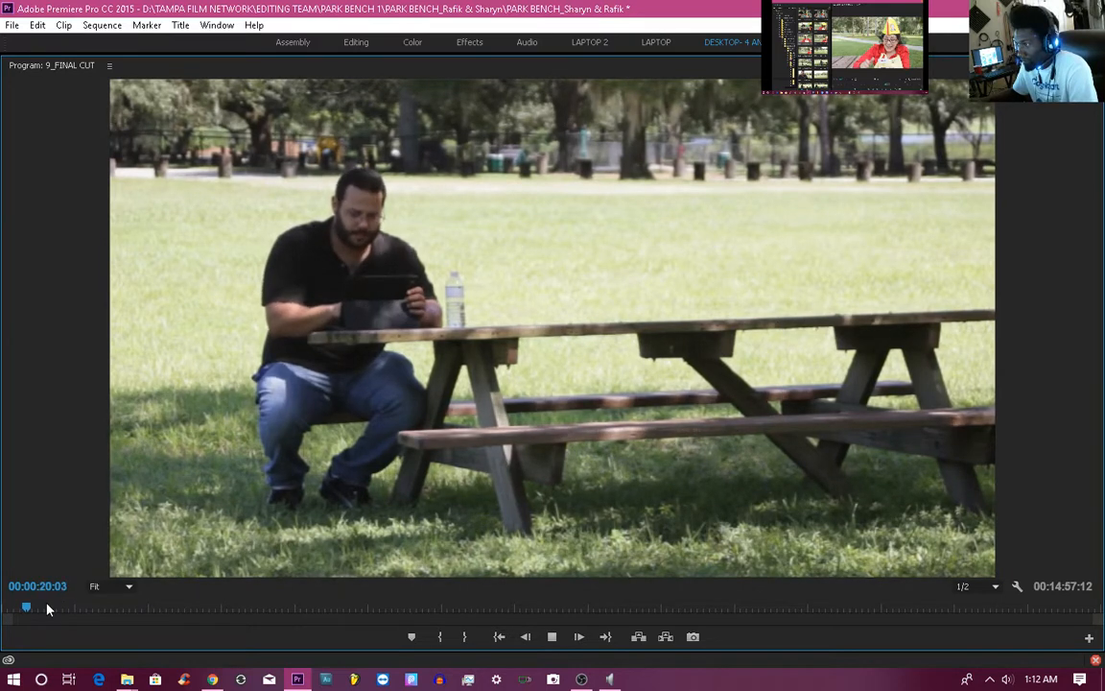
drag(27, 611, 23, 611)
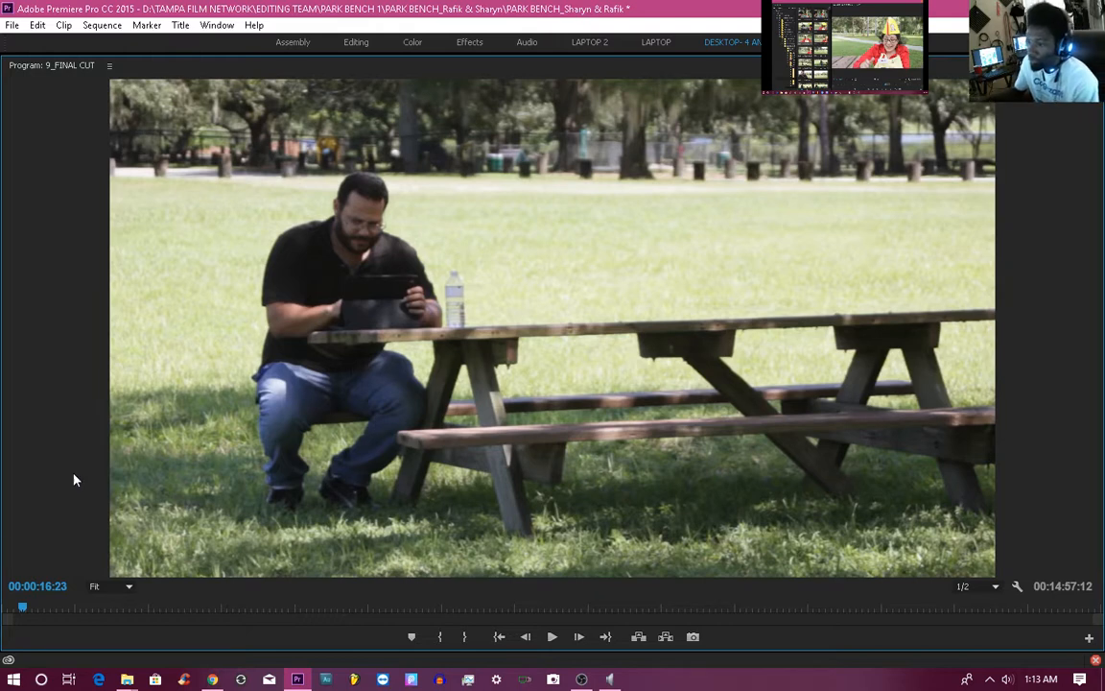
Cue the sequence back to the wide park shot at 00:00:09:14 and play into the man's bench shot, pausing at 00:00:14:08.
drag(19, 611, 12, 610)
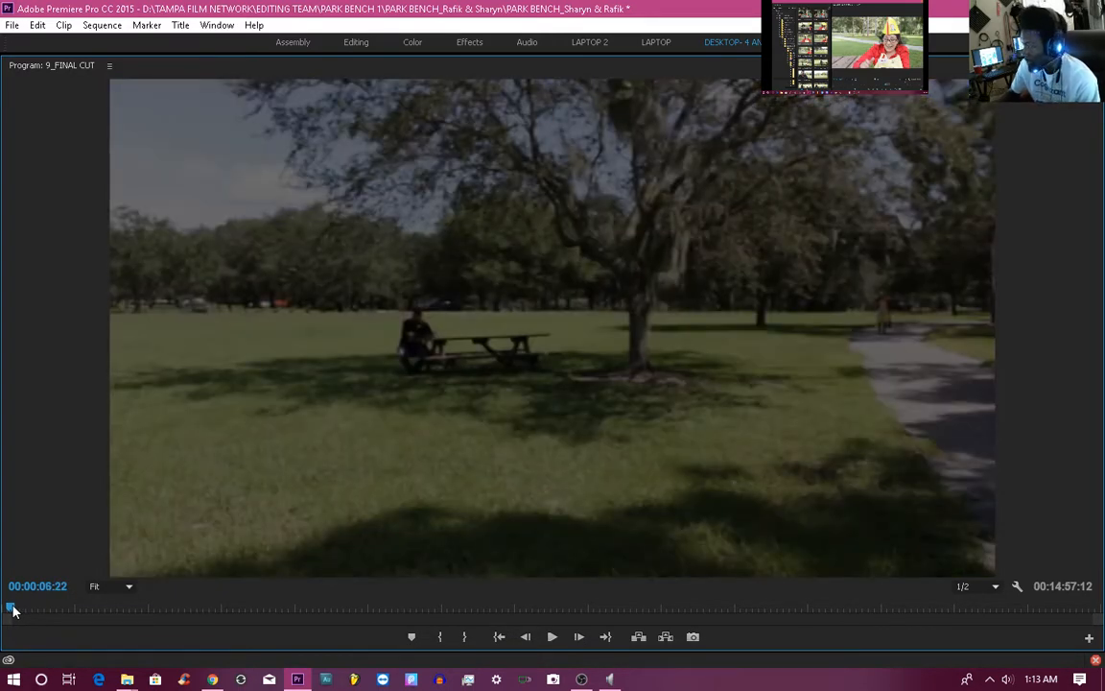
key(space)
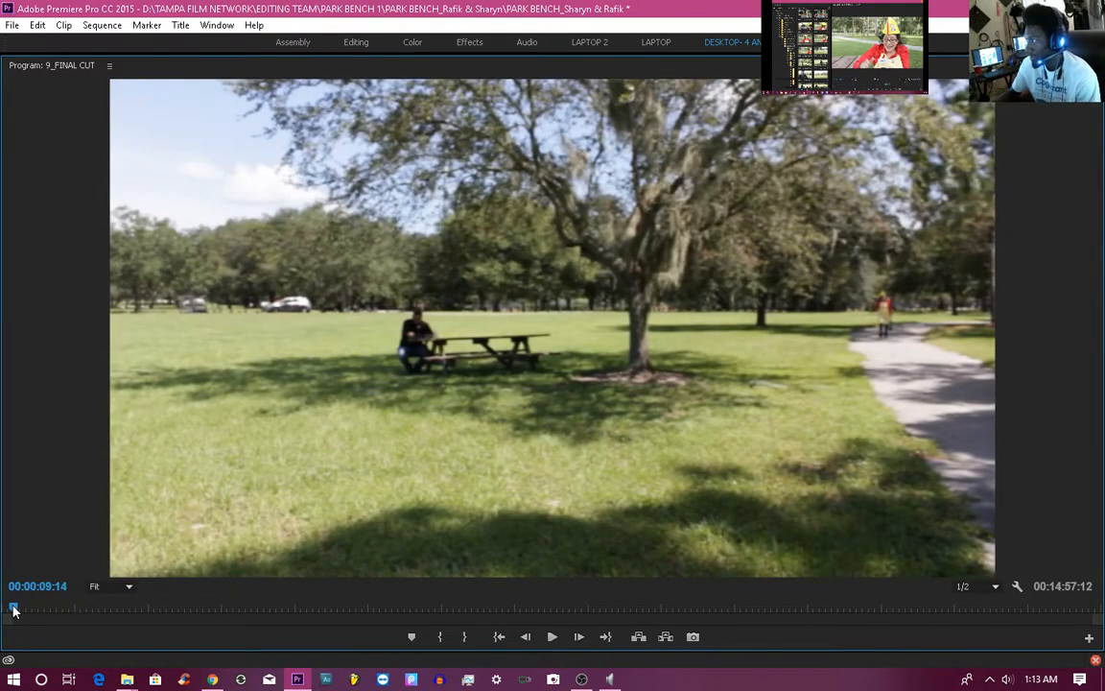
key(space)
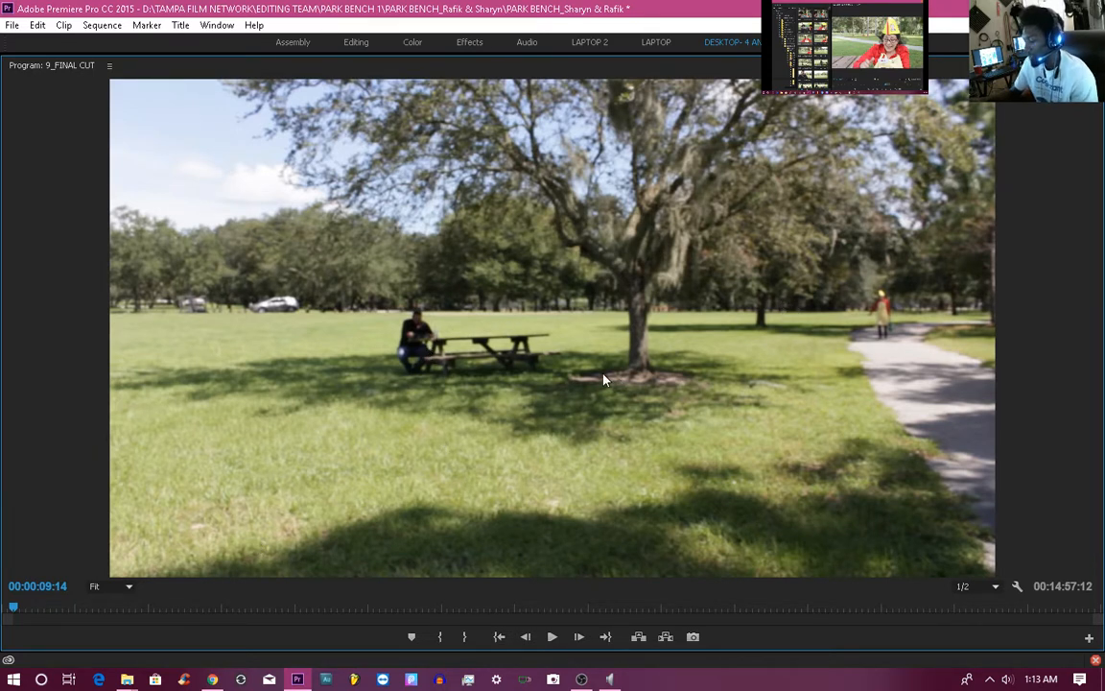
key(space)
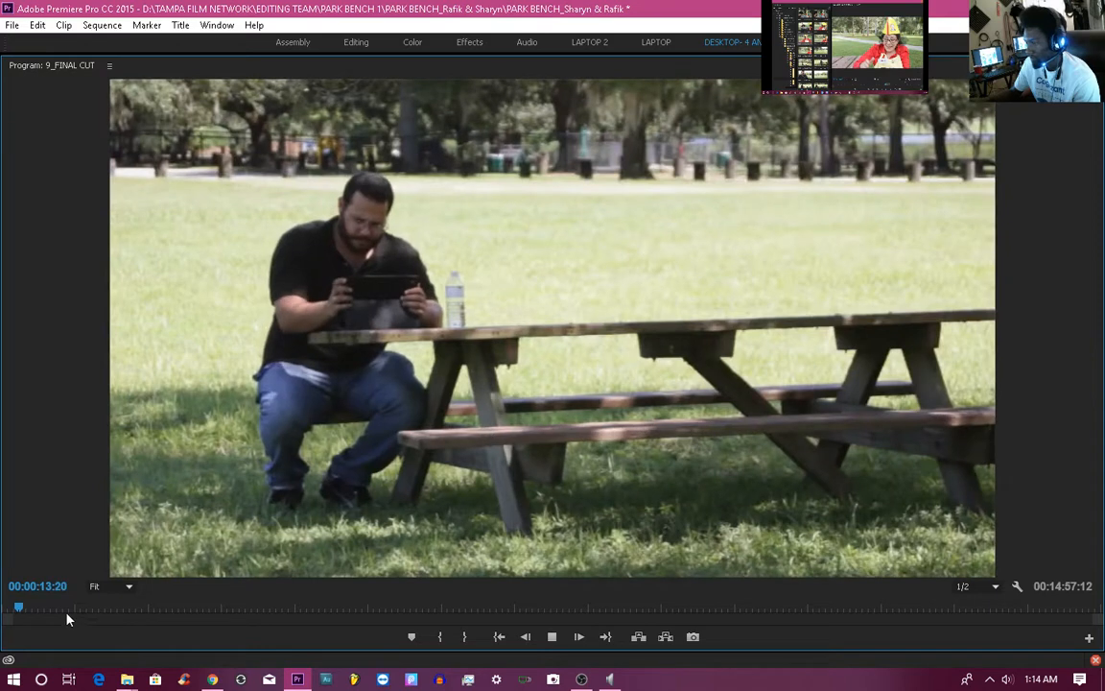
key(space)
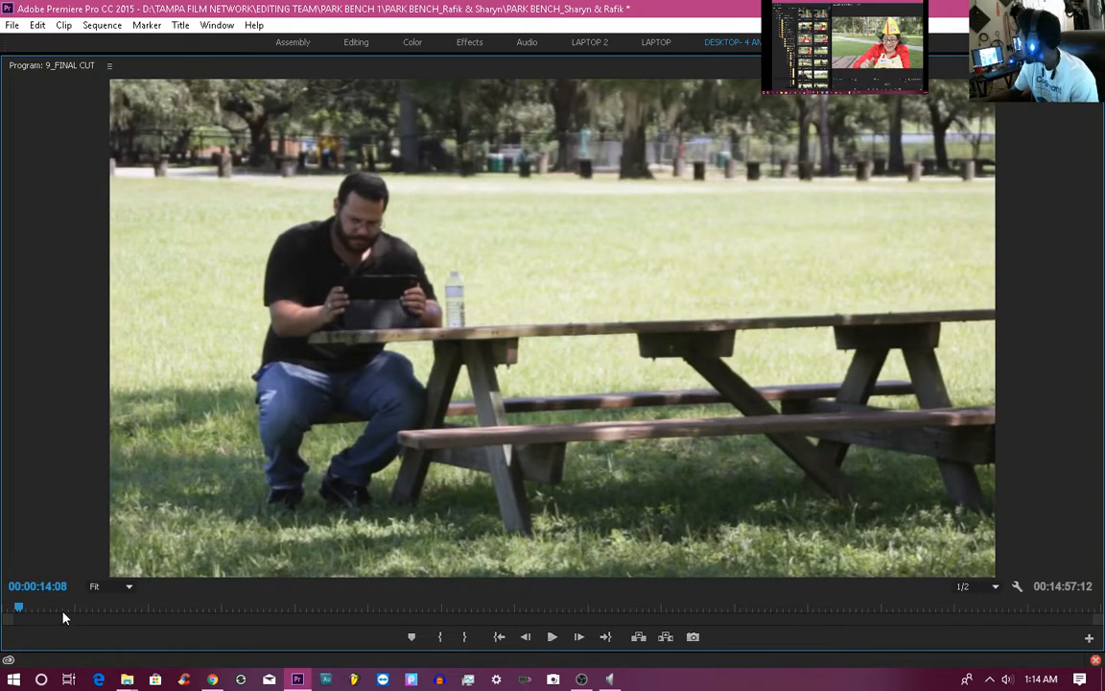
Continue playback to the woman's arrival at the table, pausing at 00:00:26:21 and adjusting the system volume along the way.
key(space)
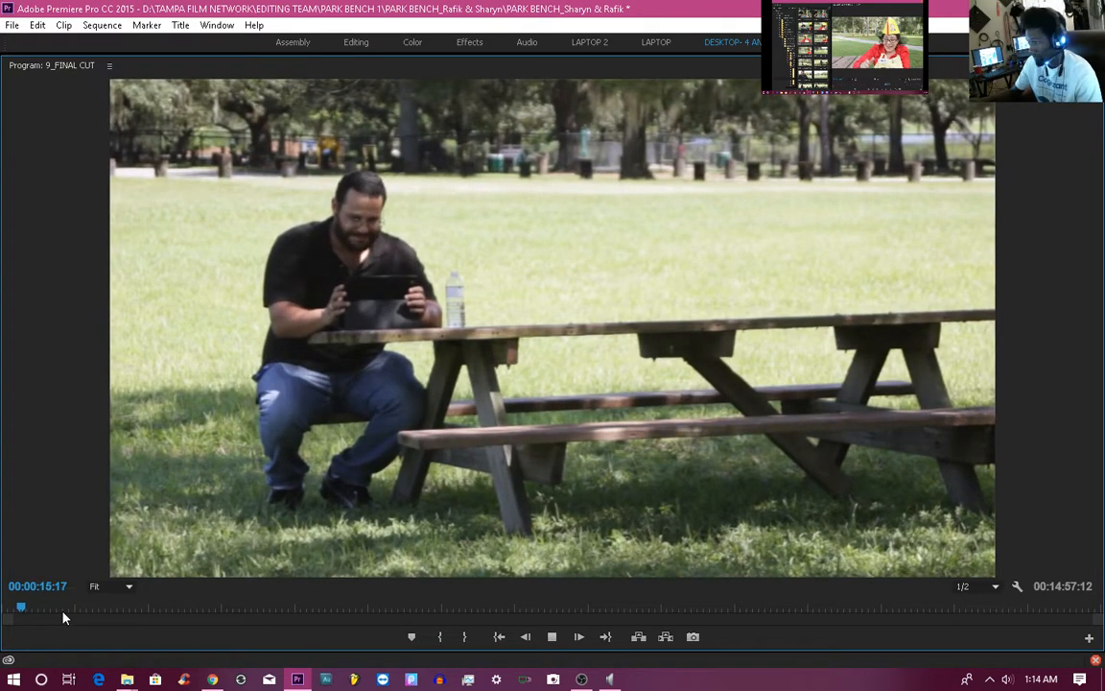
key(XF86AudioLowerVolume)
key(XF86AudioLowerVolume)
key(XF86AudioLowerVolume)
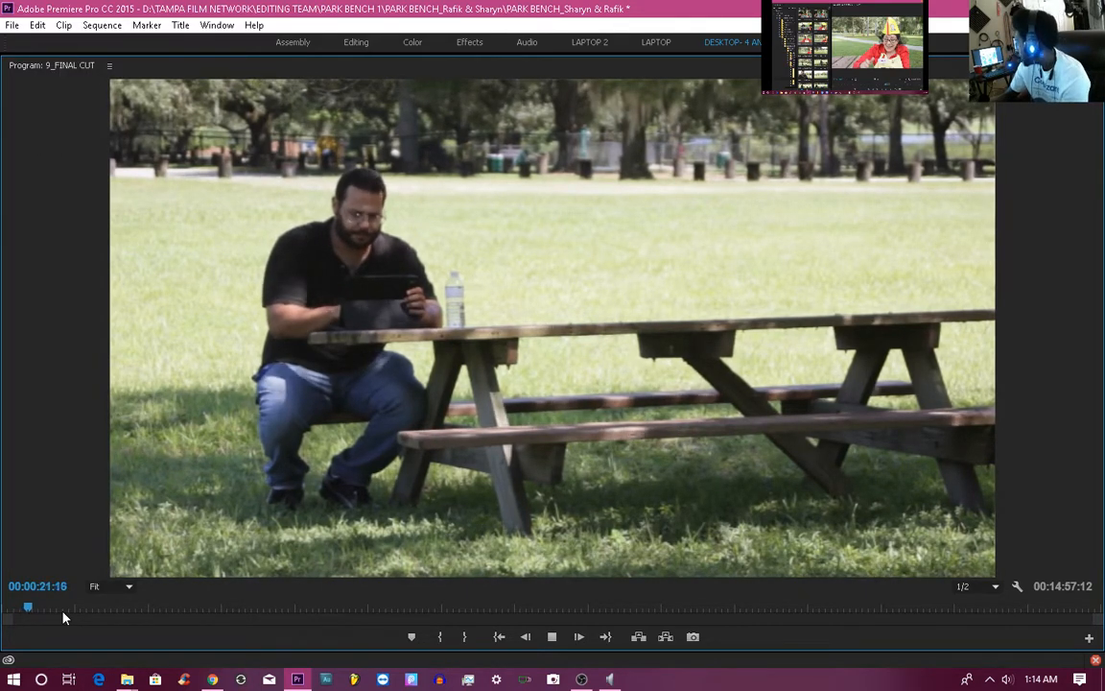
key(XF86AudioRaiseVolume)
key(XF86AudioRaiseVolume)
key(XF86AudioRaiseVolume)
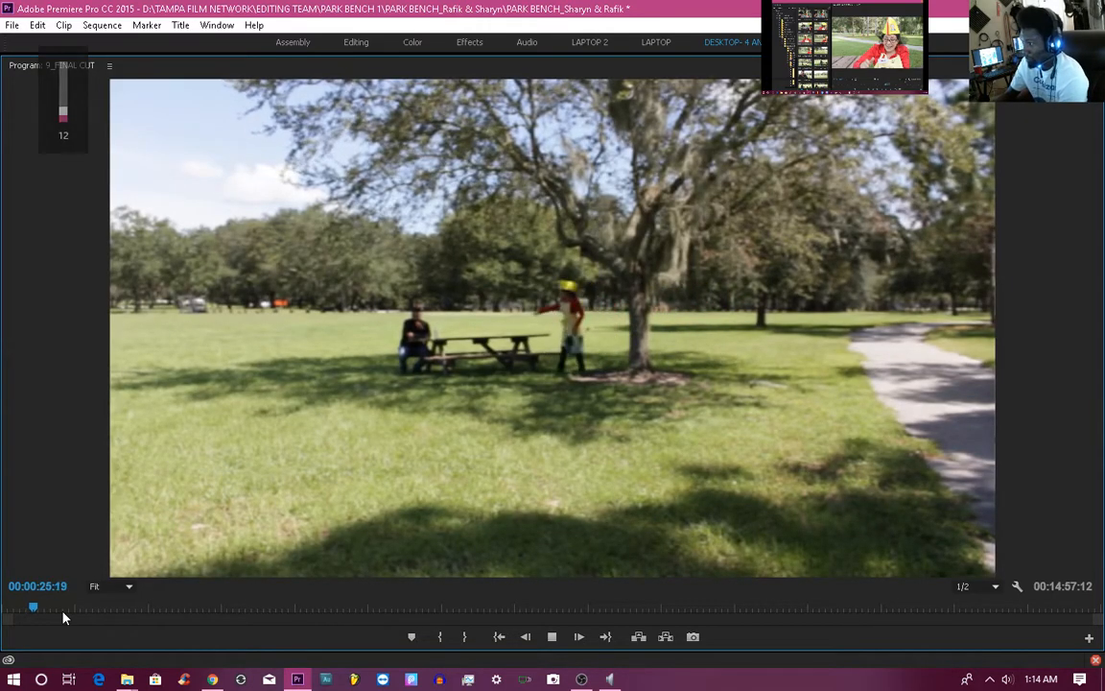
key(space)
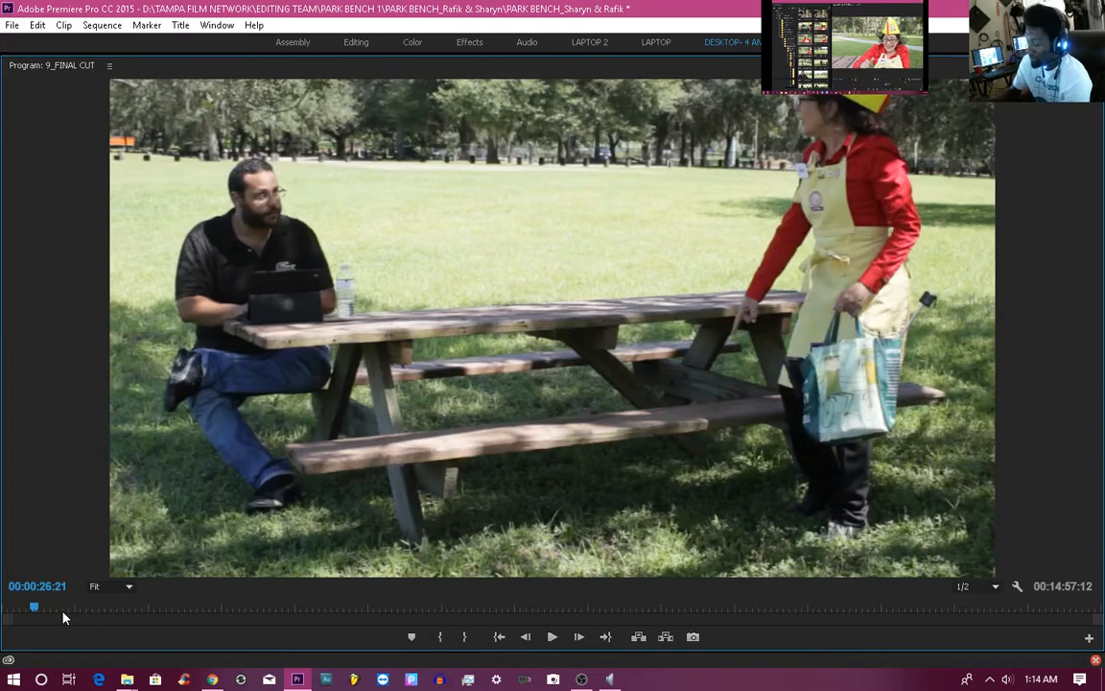
Step back frame by frame to 00:00:25:23 to examine the cut from the wide park shot to the table shot.
key(Left)
key(Left)
key(Left)
key(Left)
key(Left)
key(Left)
key(Left)
key(Left)
key(Left)
key(Left)
key(Left)
key(Left)
key(Left)
key(Left)
key(Left)
key(Left)
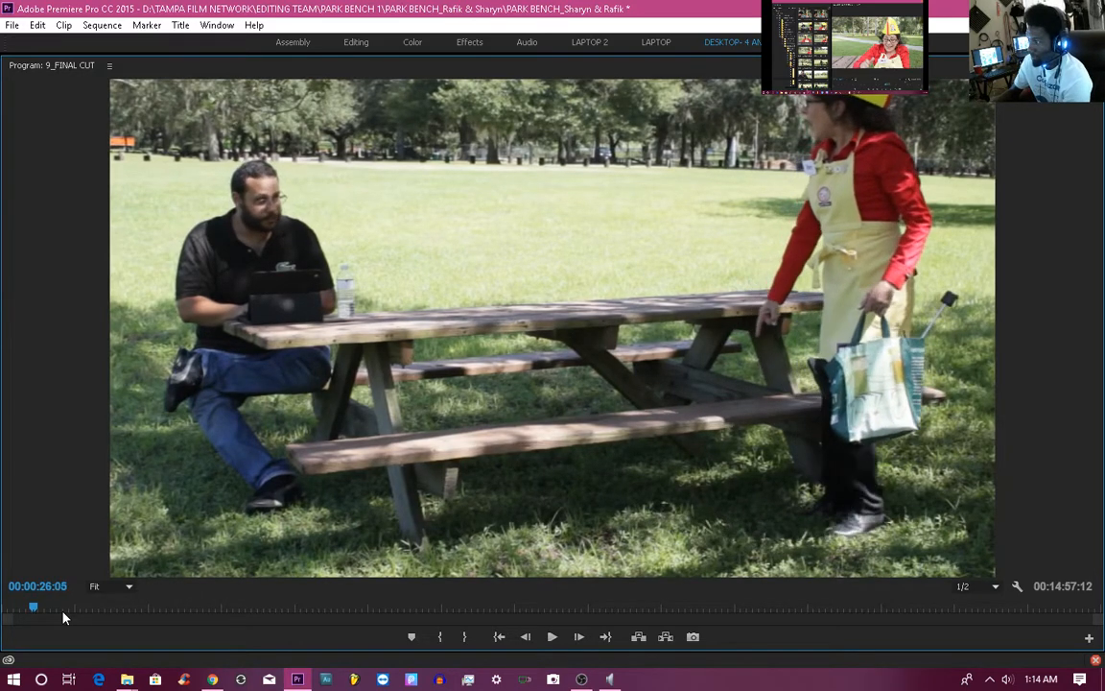
key(Left)
key(Left)
key(Left)
key(Left)
key(Left)
key(Left)
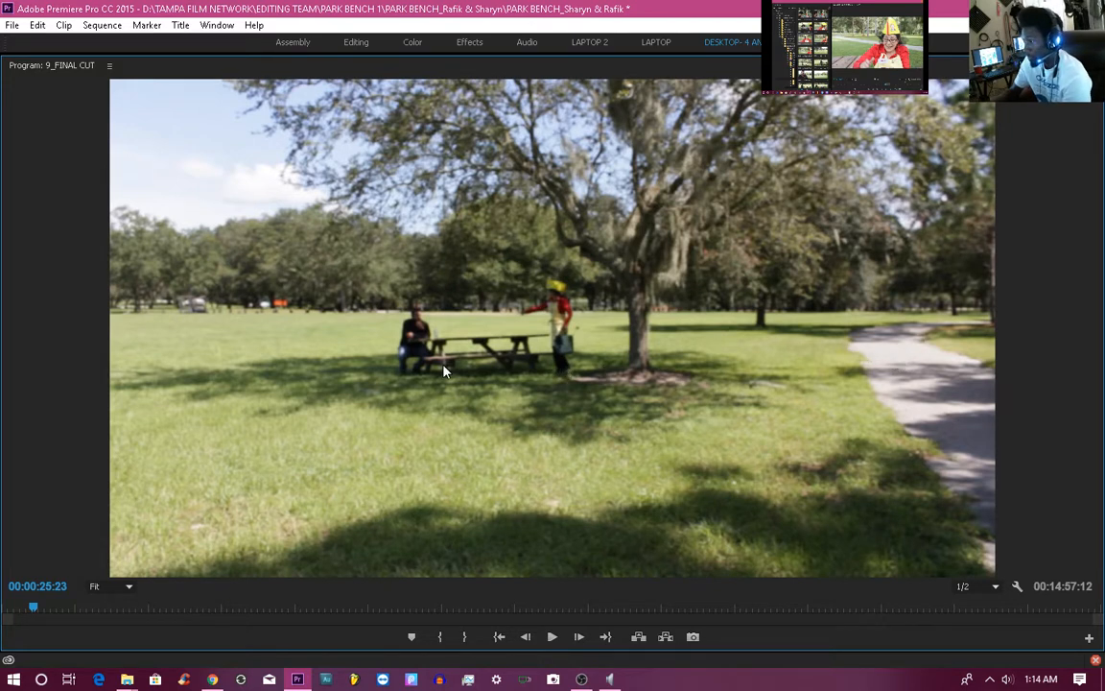
Play the rest of the opening scene to 00:00:45:00 and restore the program monitor to its normal size.
key(space)
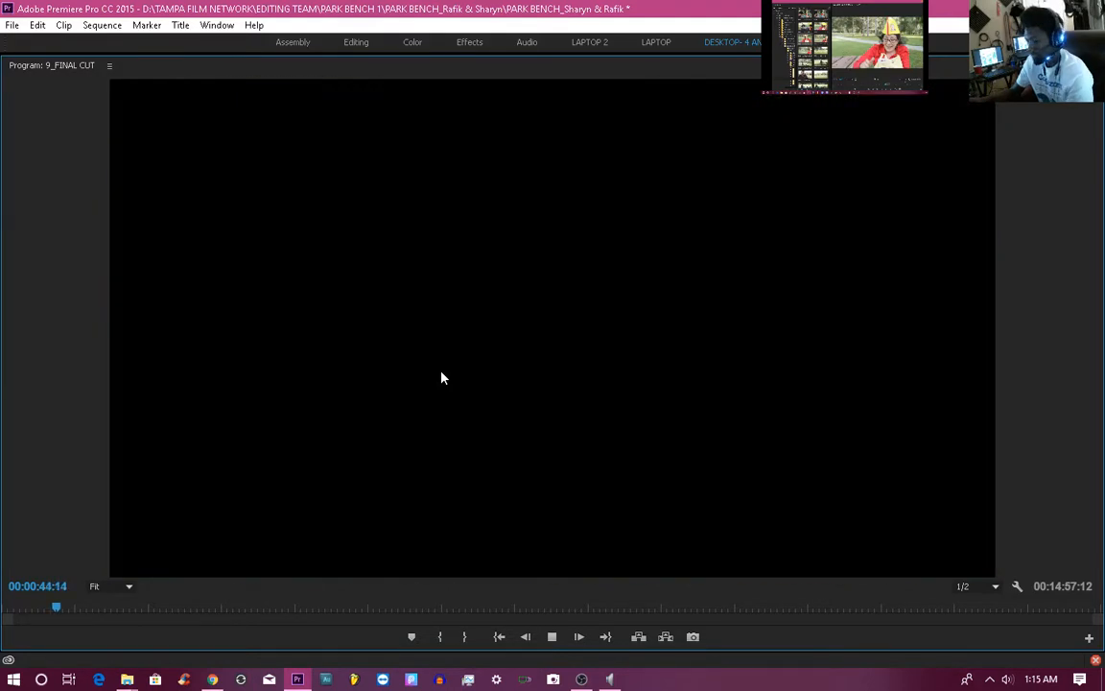
key(space)
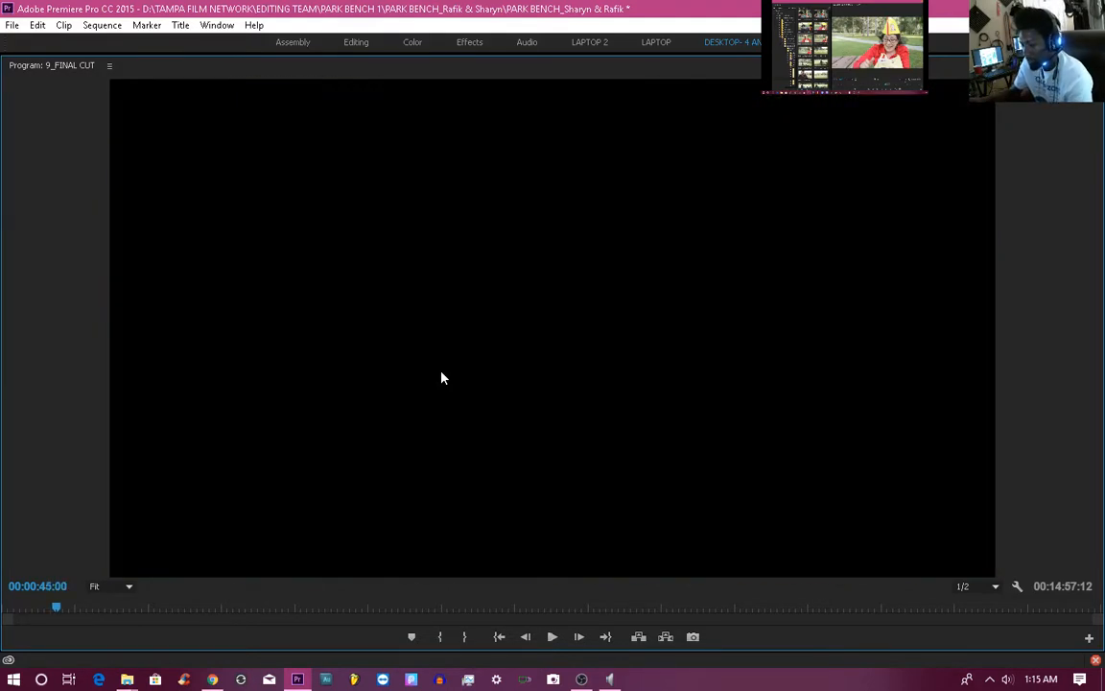
key(grave)
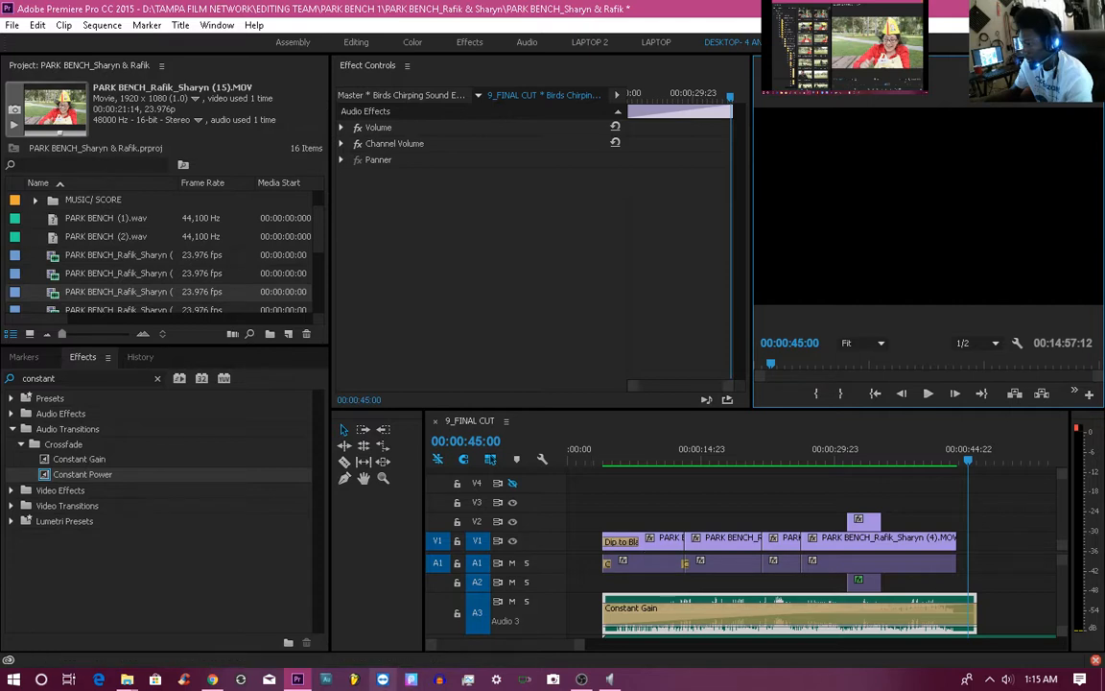
Zoom the timeline out to show the following scene and inspect its start, placing the playhead in the gap at 00:01:10:03.
drag(432, 646, 346, 629)
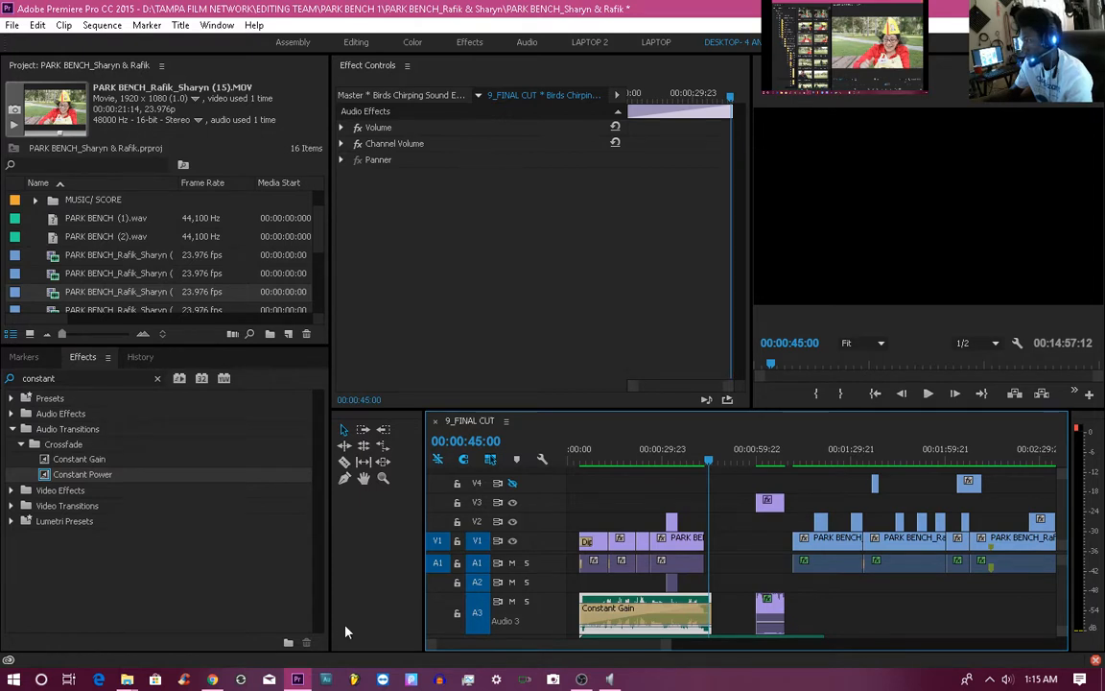
click(793, 459)
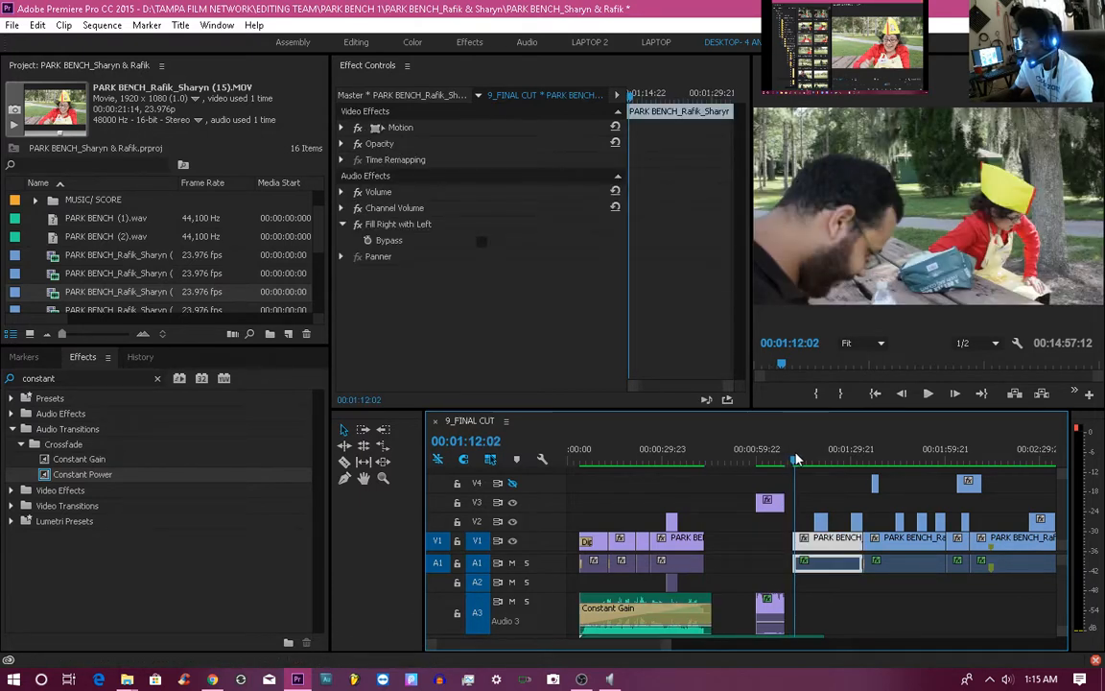
click(792, 460)
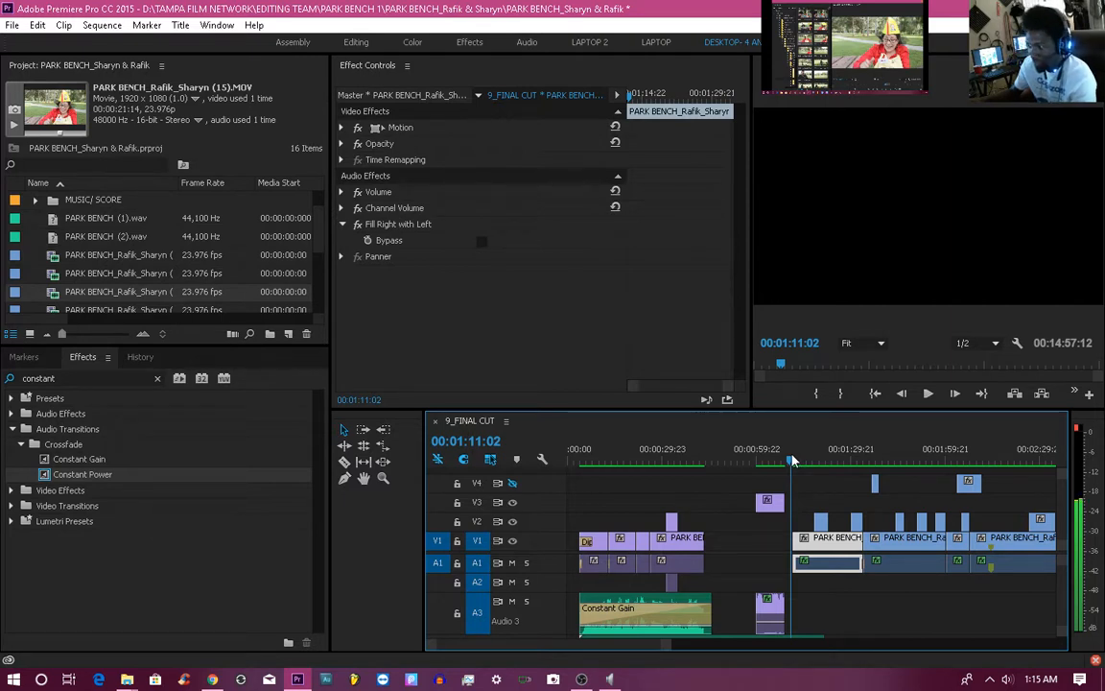
drag(793, 461, 789, 462)
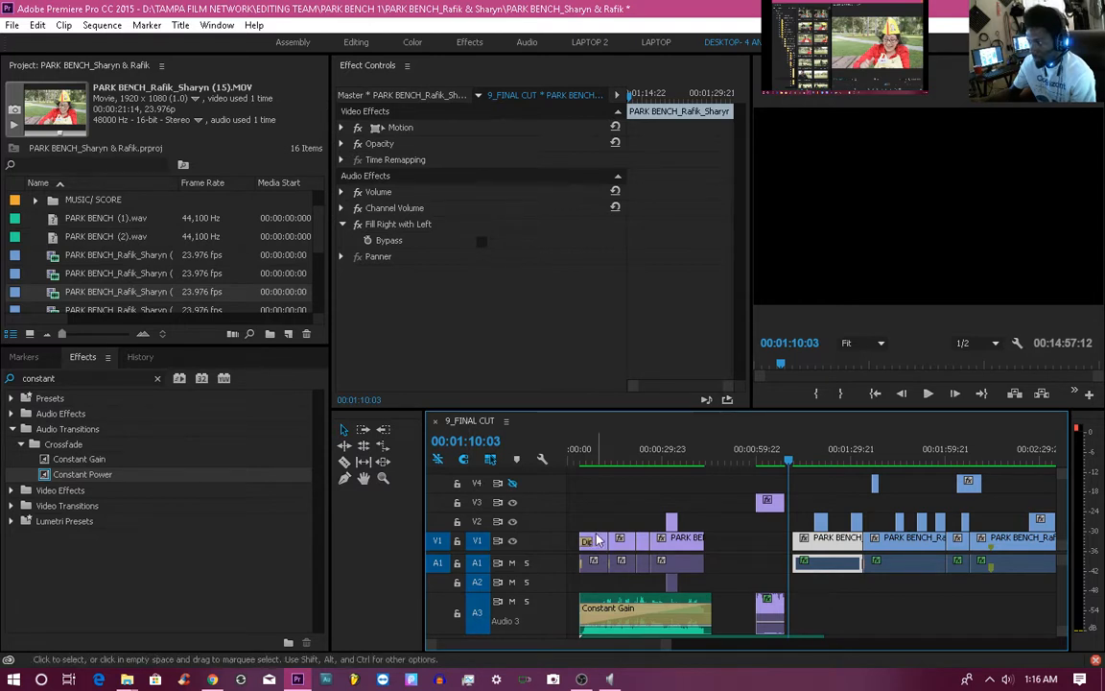
Scrub through the opening scene's clips to 00:00:39:11 and look over the later scenes along the timeline.
click(588, 462)
click(600, 461)
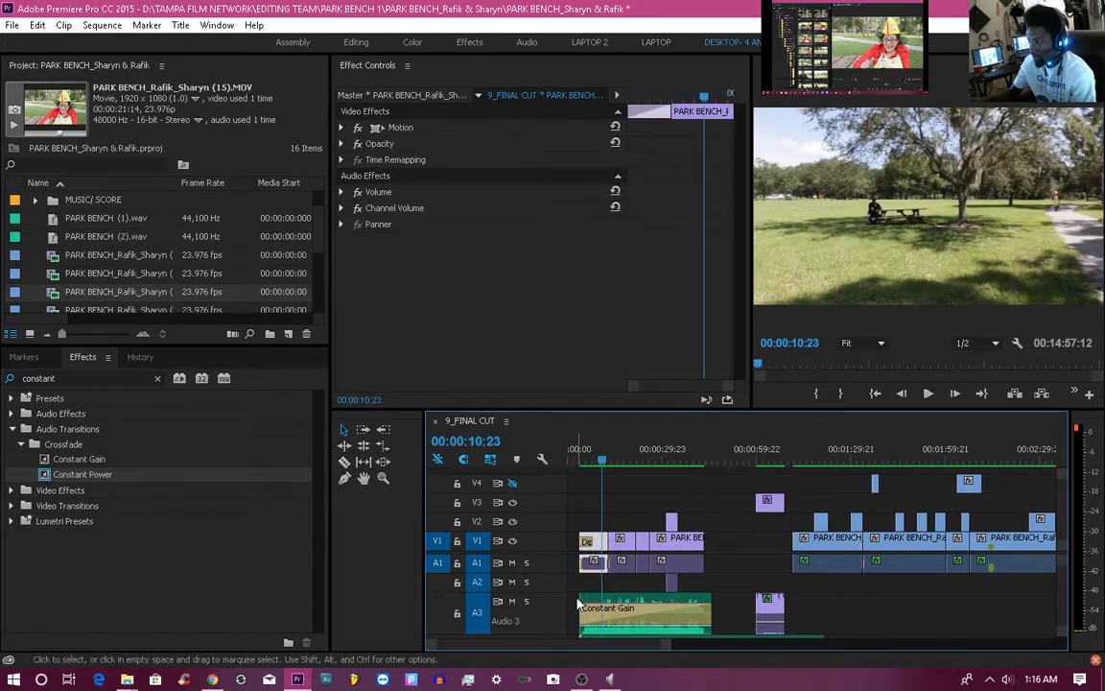
click(597, 551)
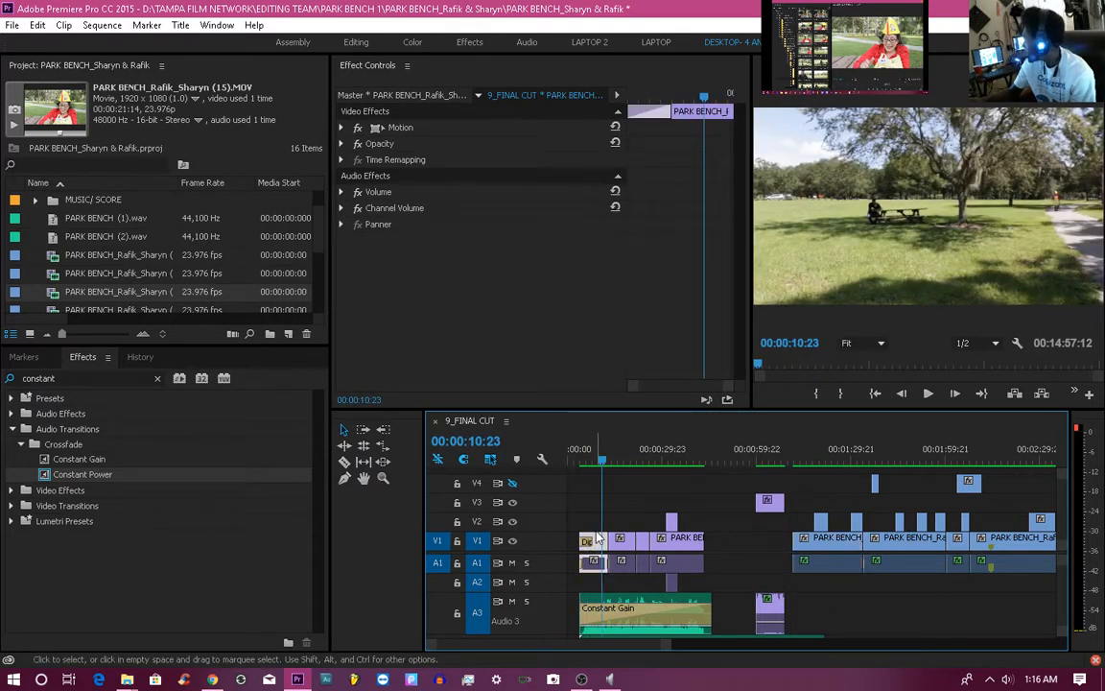
click(622, 477)
drag(604, 461, 643, 466)
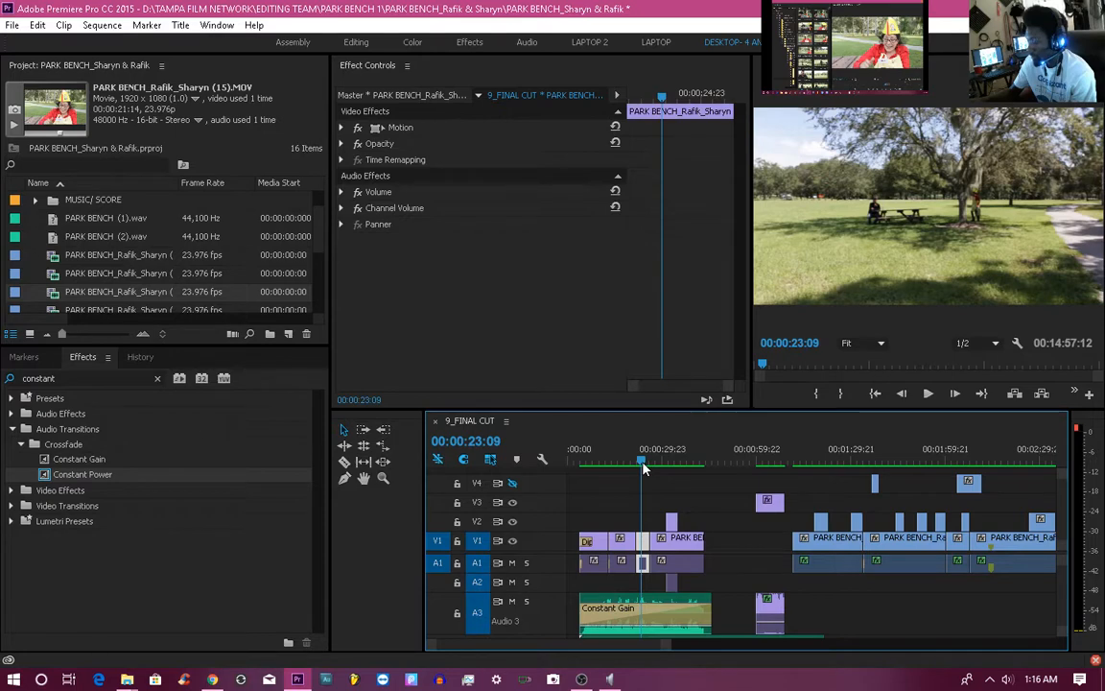
drag(643, 466, 659, 467)
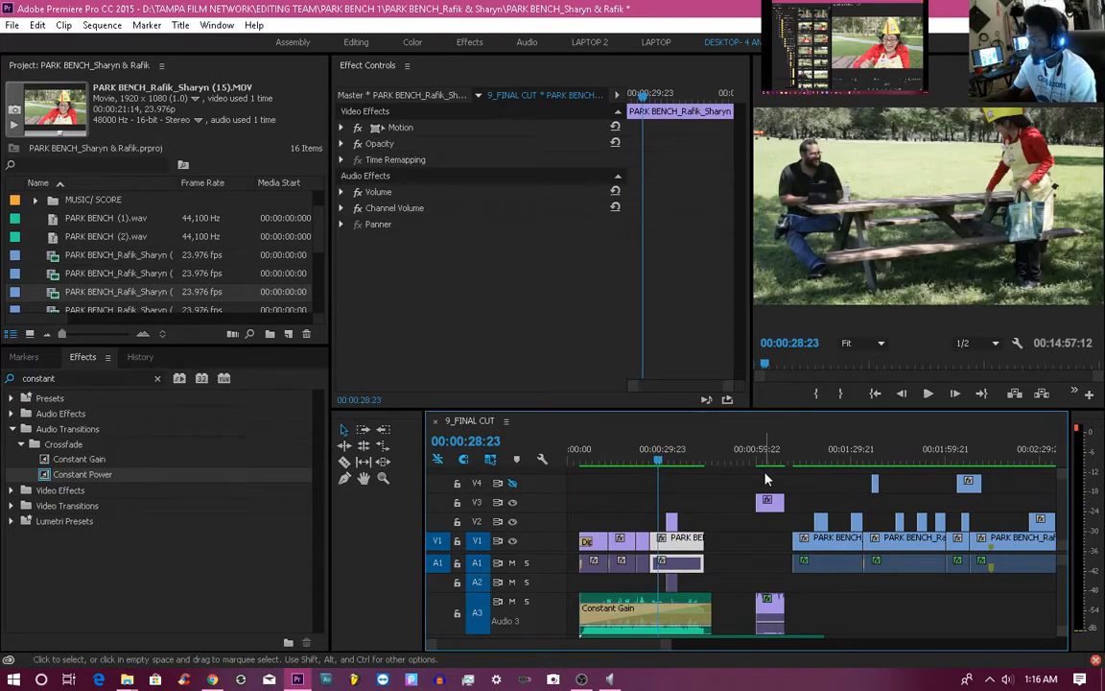
click(695, 465)
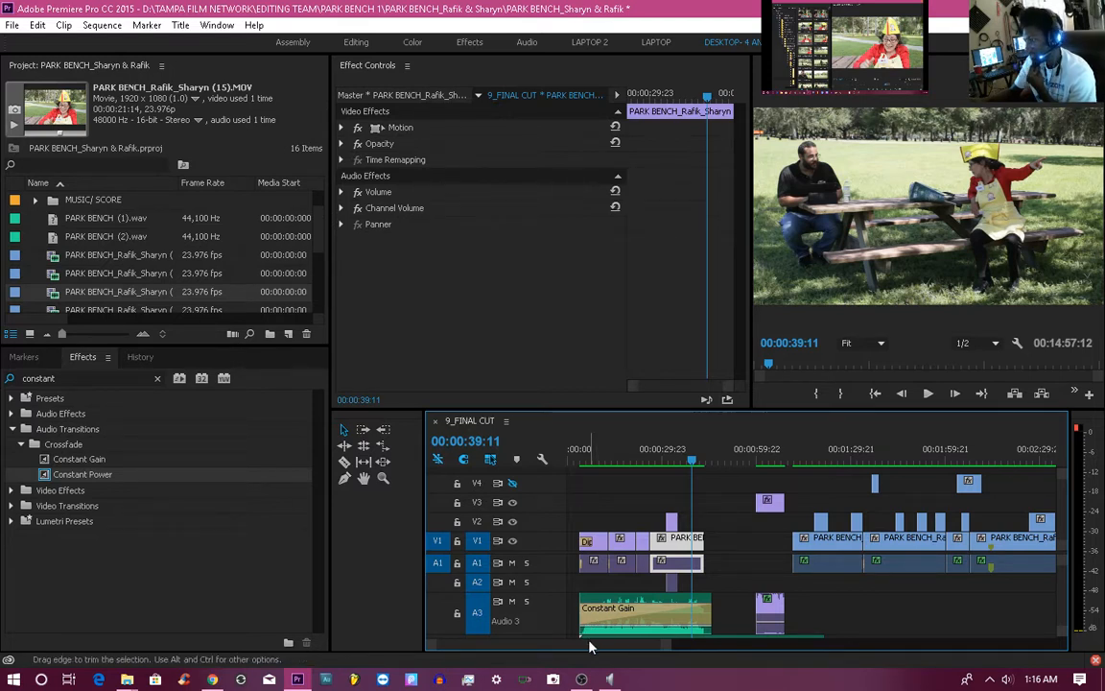
mouse_move(590, 646)
mouse_down()
mouse_move(674, 640)
mouse_move(656, 642)
mouse_up()
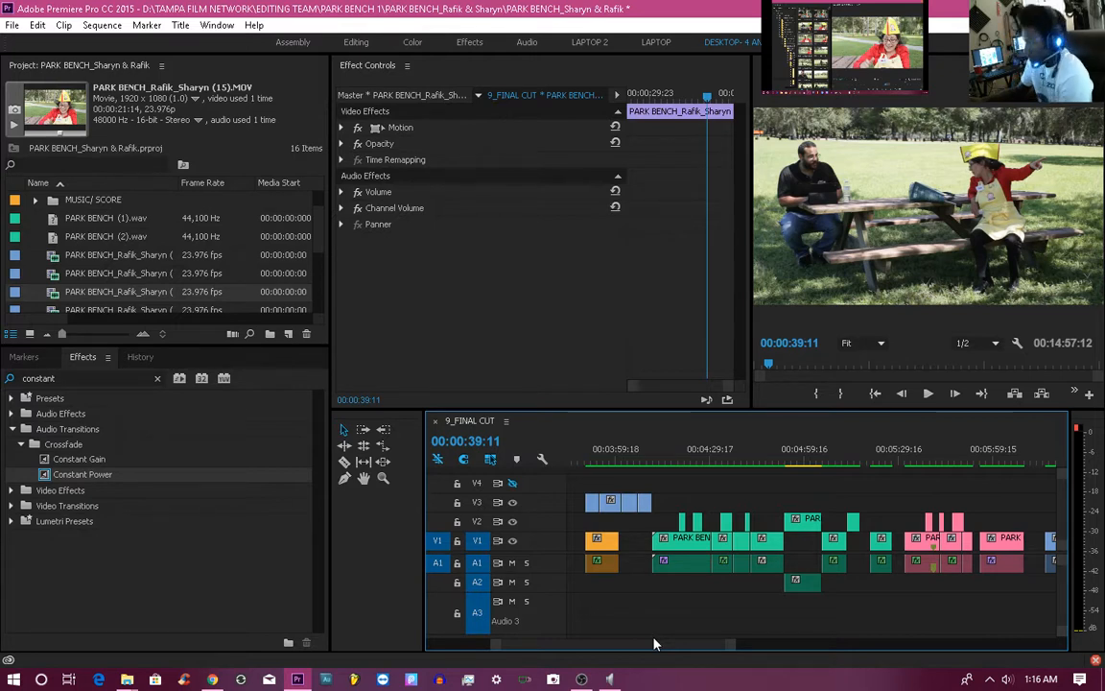
drag(654, 643, 564, 620)
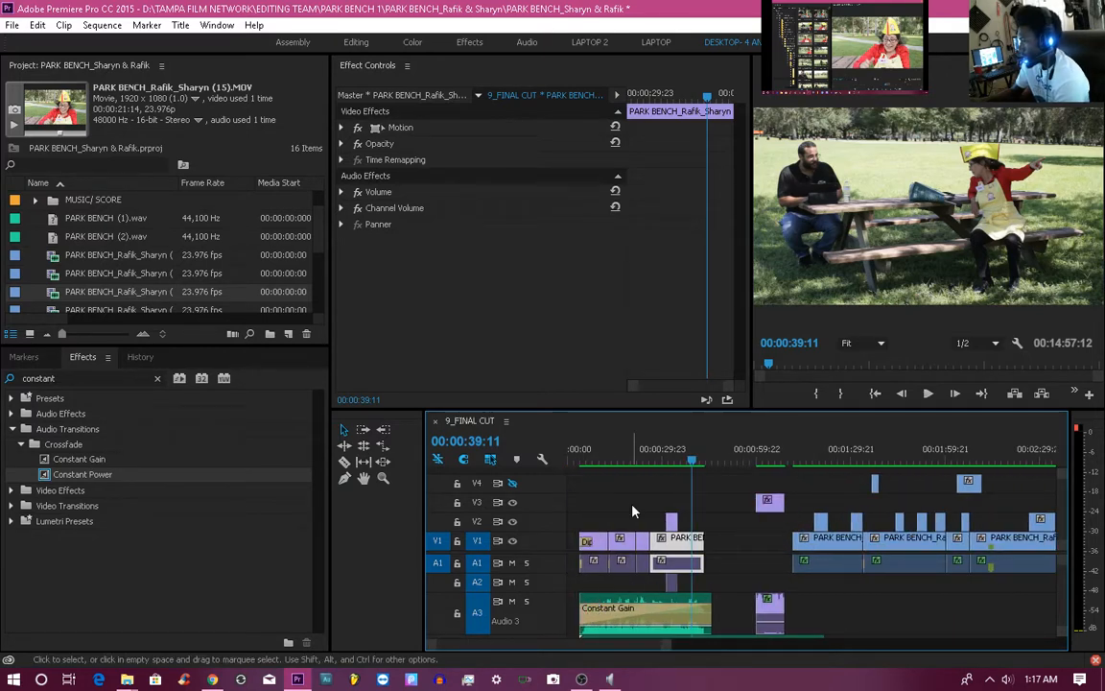
Replay the table conversation from 00:00:28:06 through the man's close-up to 00:00:34:20, then return the playhead to 00:00:29:05.
click(634, 460)
click(684, 462)
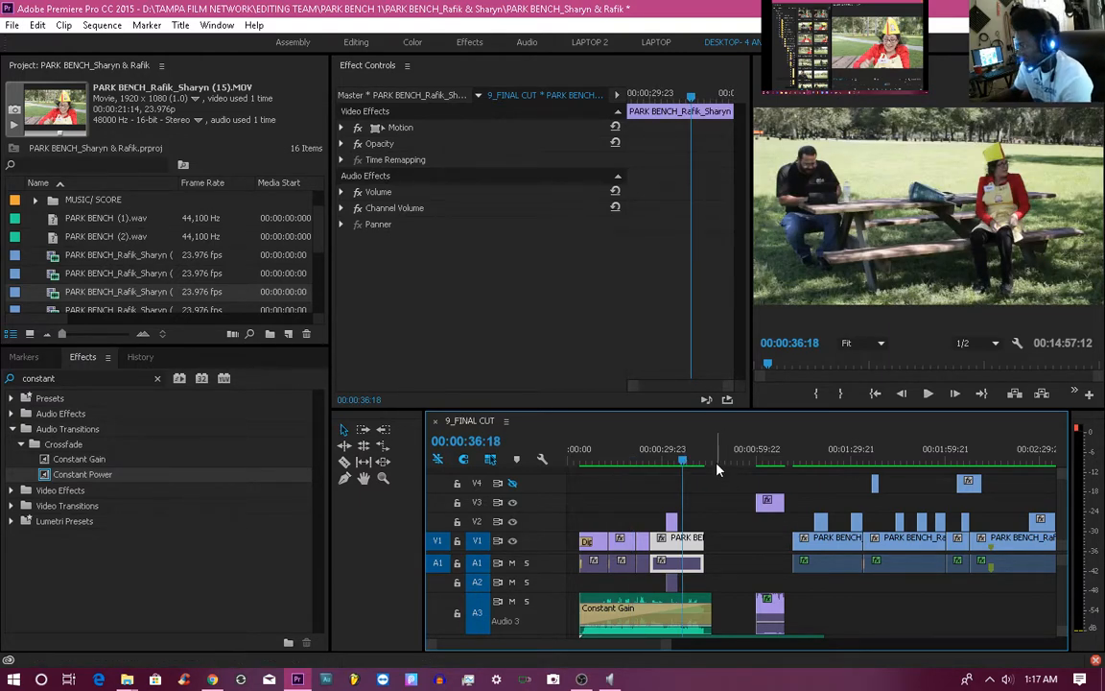
drag(714, 467, 659, 467)
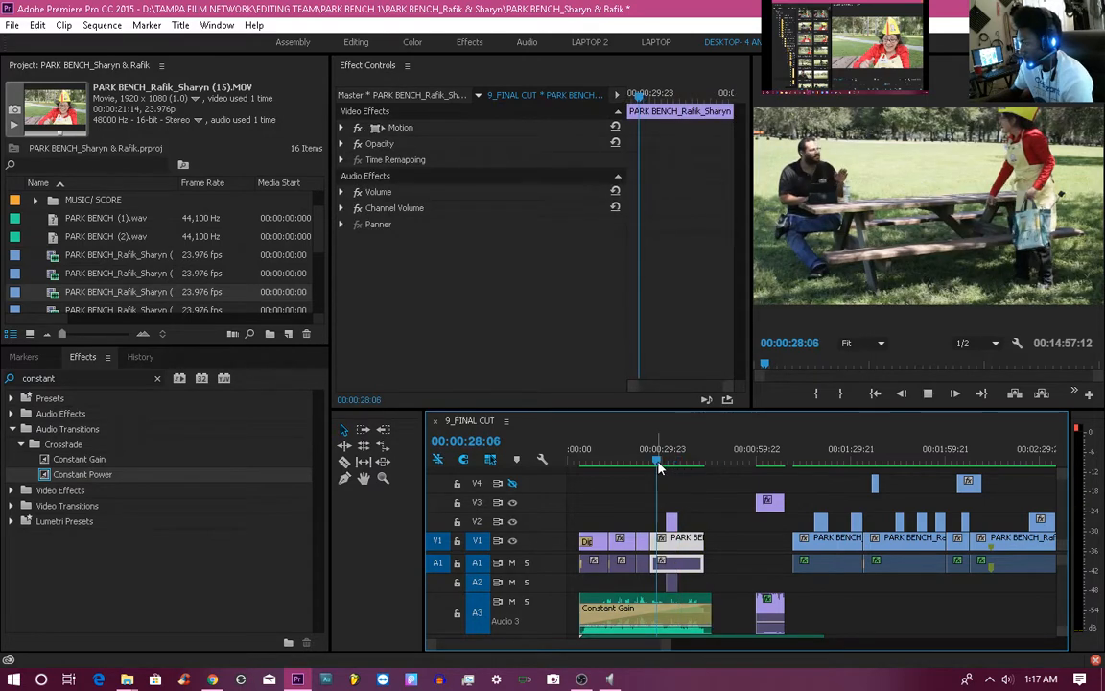
key(space)
key(space)
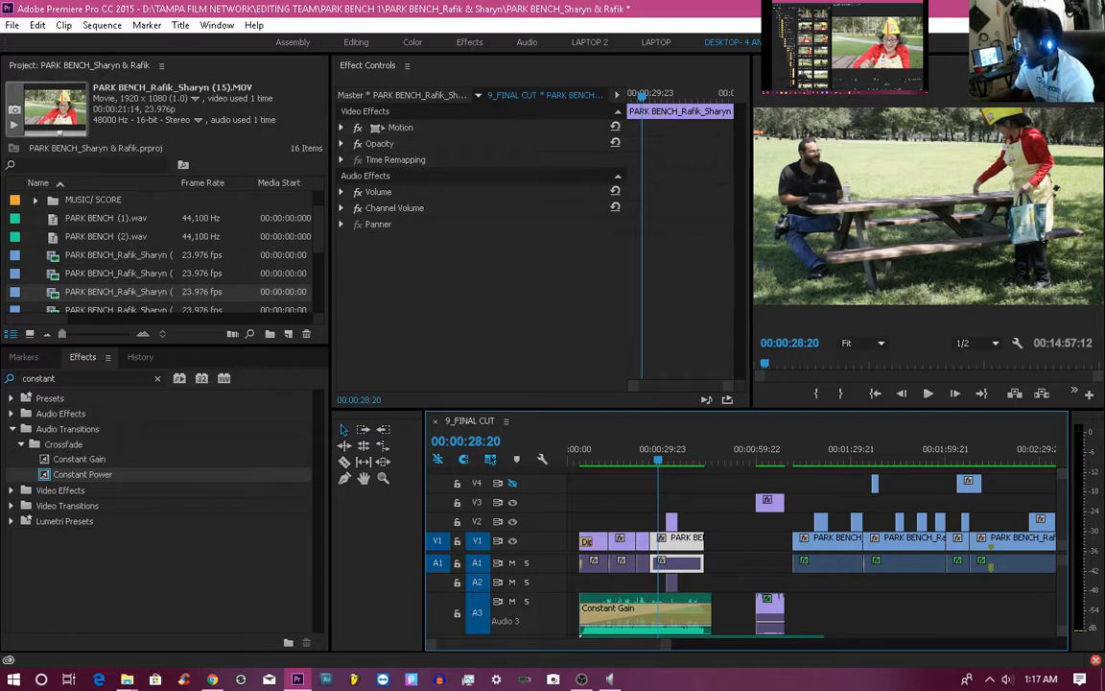
key(space)
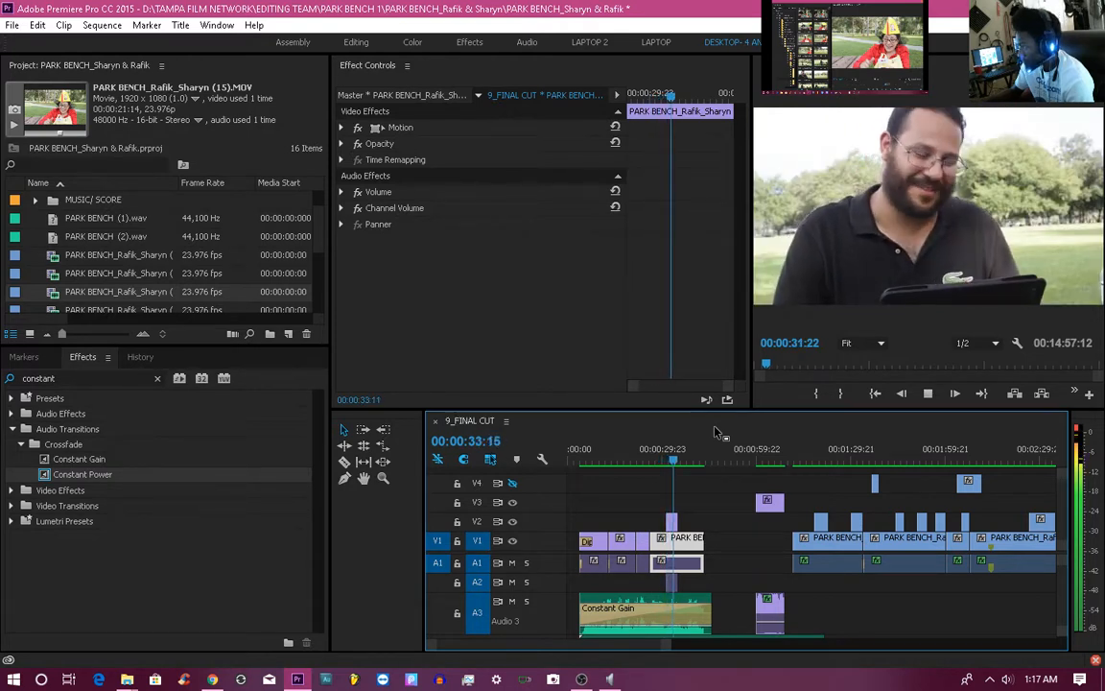
key(space)
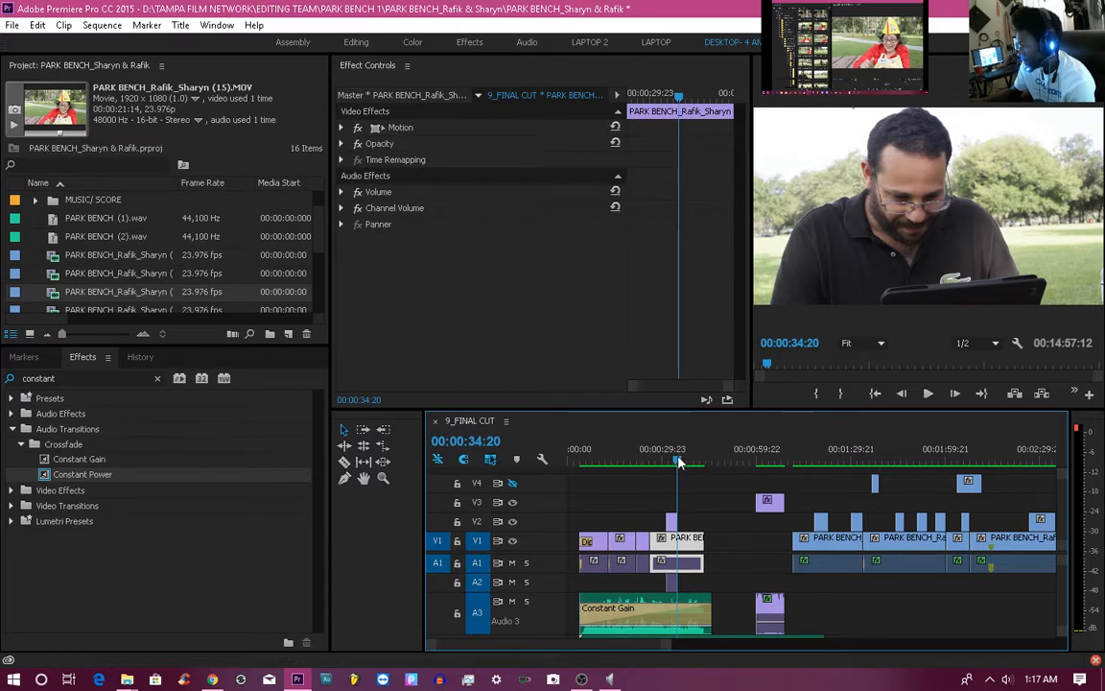
drag(679, 462, 660, 461)
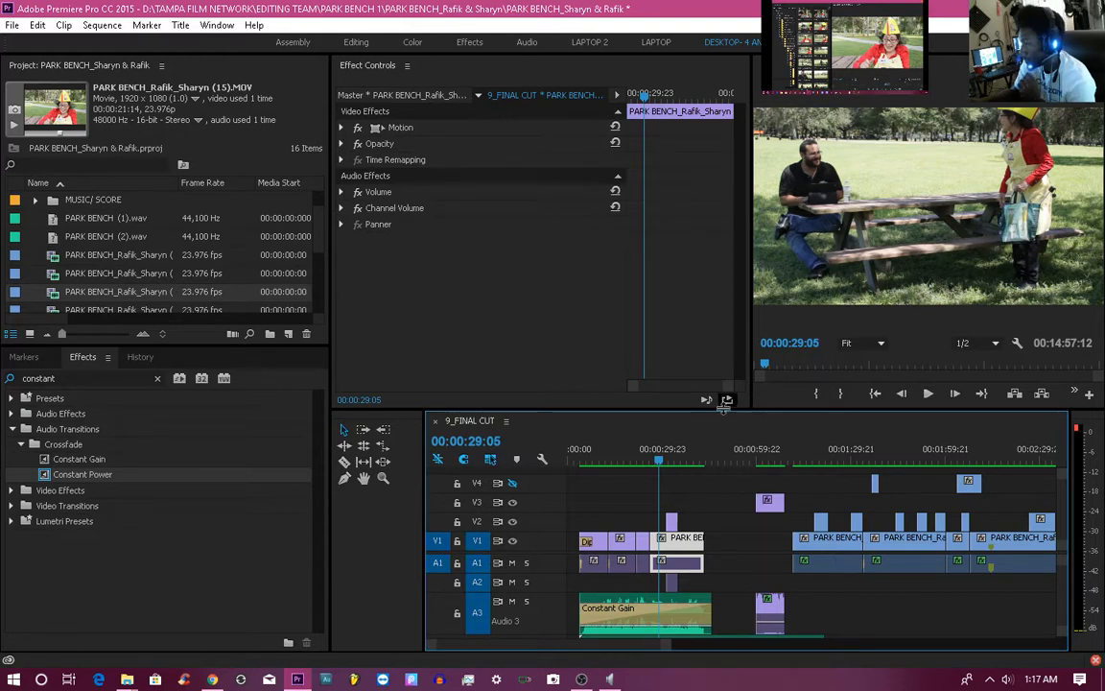
Play the wide picnic-table shot at the end of the opening scene, skipping ahead within it and stopping at 00:00:42:03.
click(675, 462)
key(space)
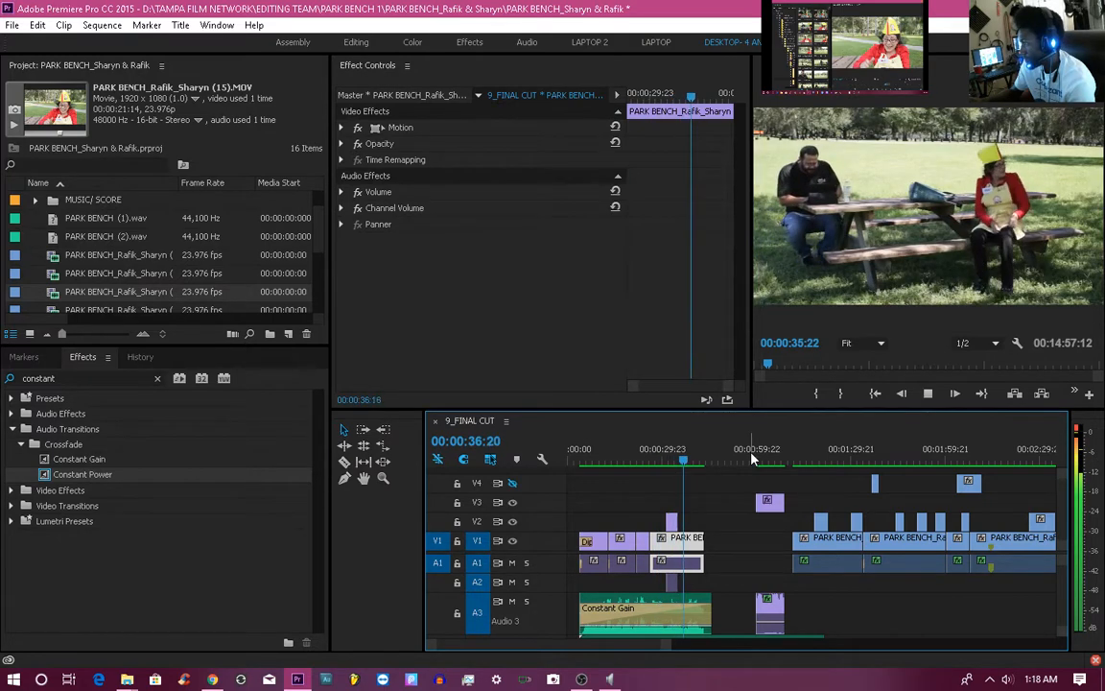
key(space)
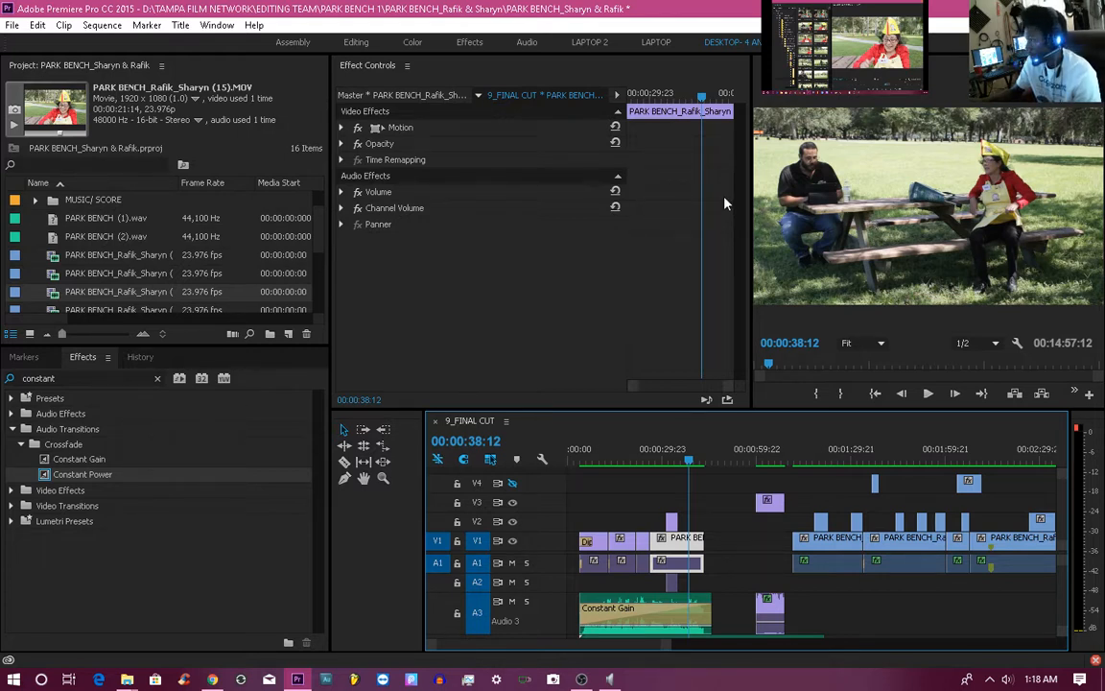
mouse_move(686, 464)
mouse_down()
mouse_move(712, 465)
mouse_move(697, 464)
mouse_up()
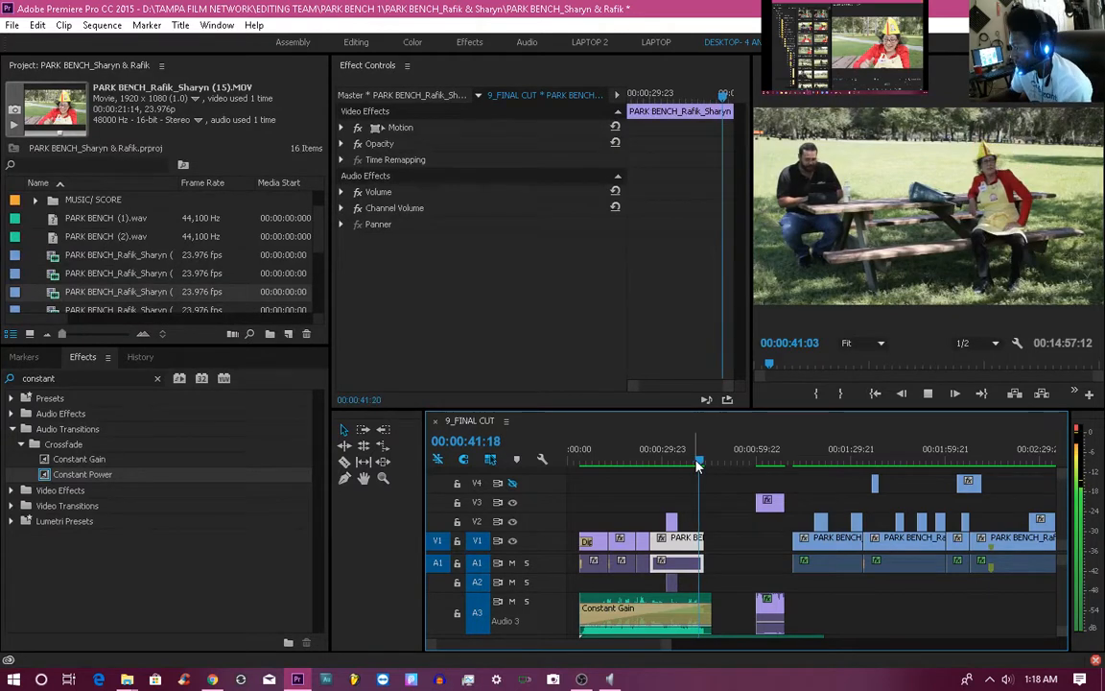
key(space)
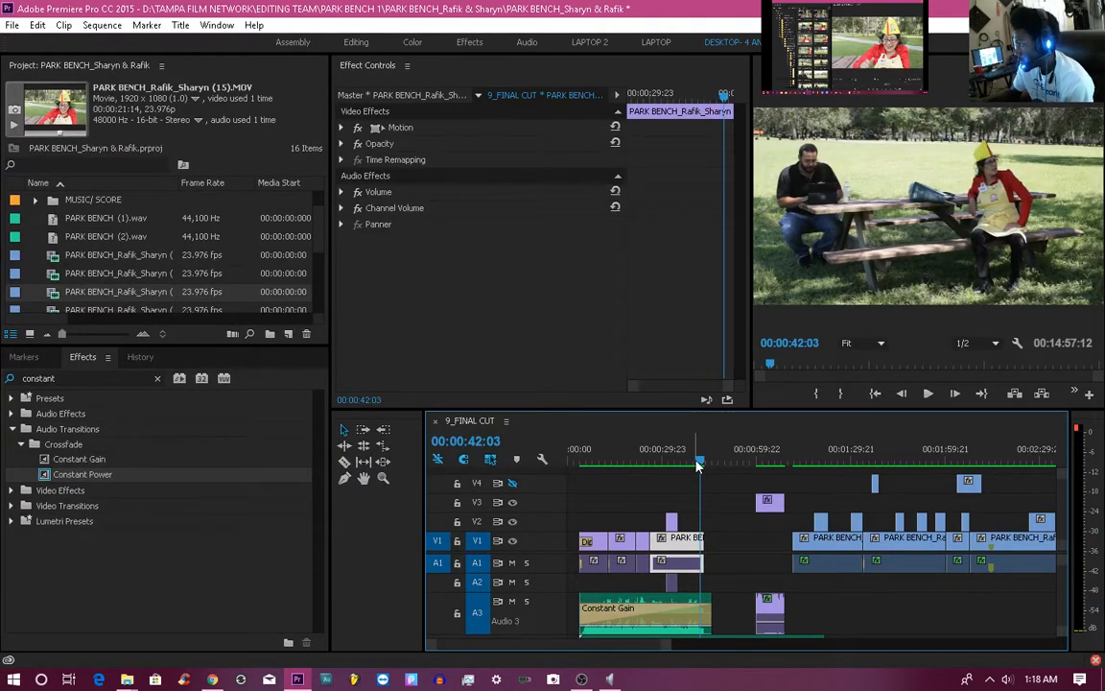
Check the isolated close-up at 00:01:02:14 and play the following scene from 00:01:11:20 in a maximized program monitor.
click(765, 464)
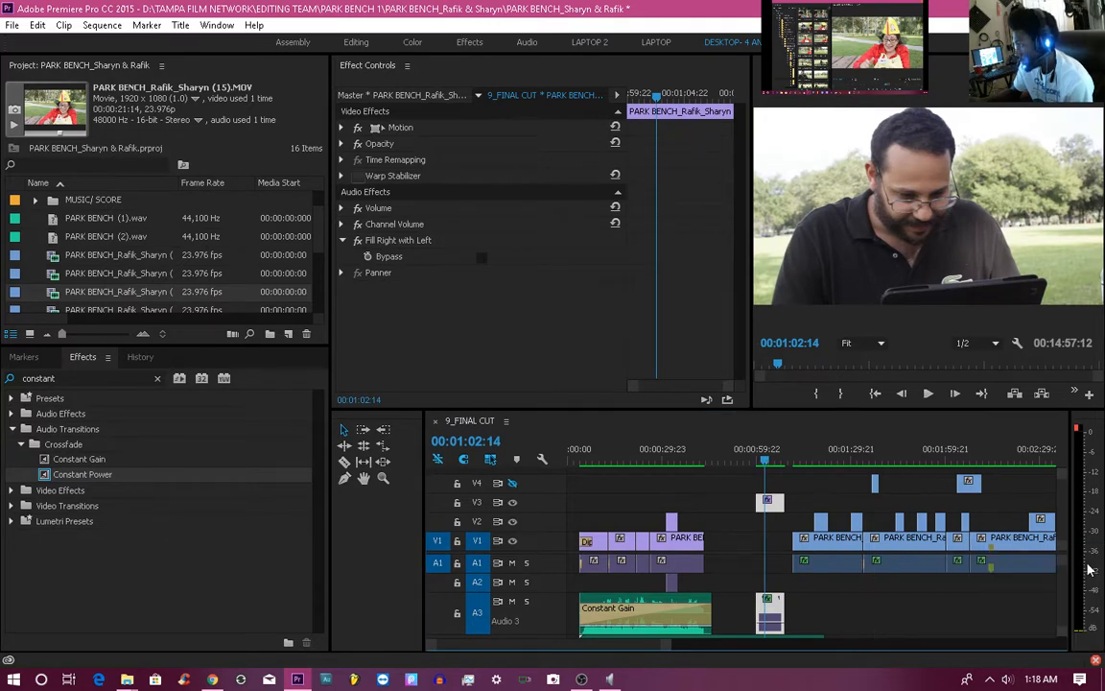
click(795, 459)
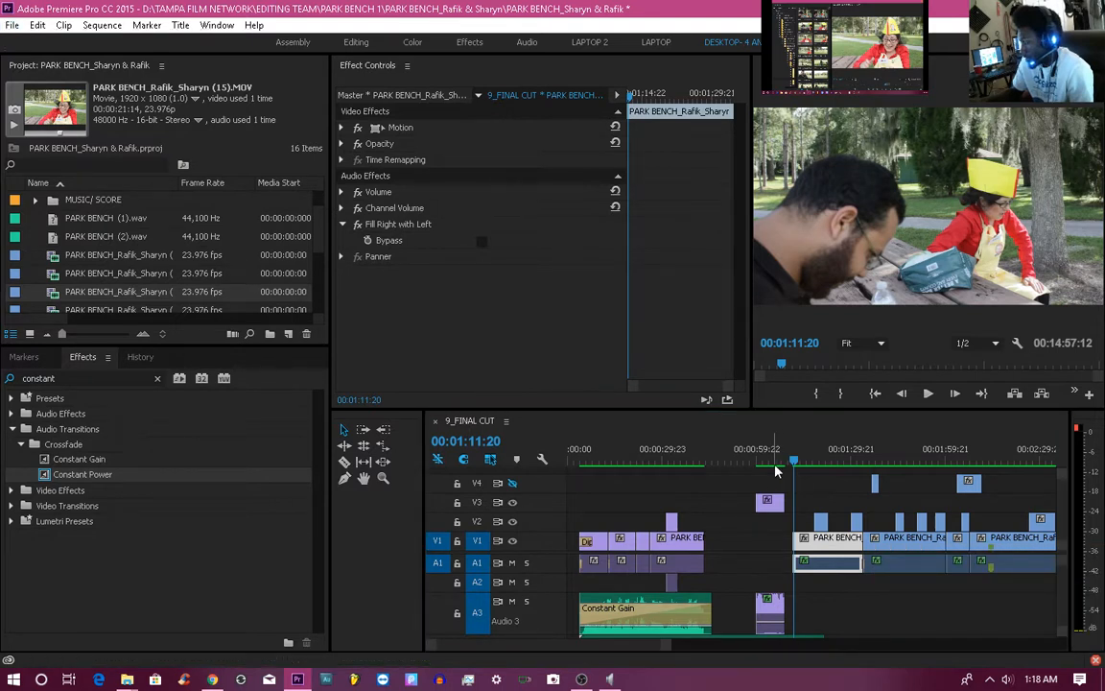
key(space)
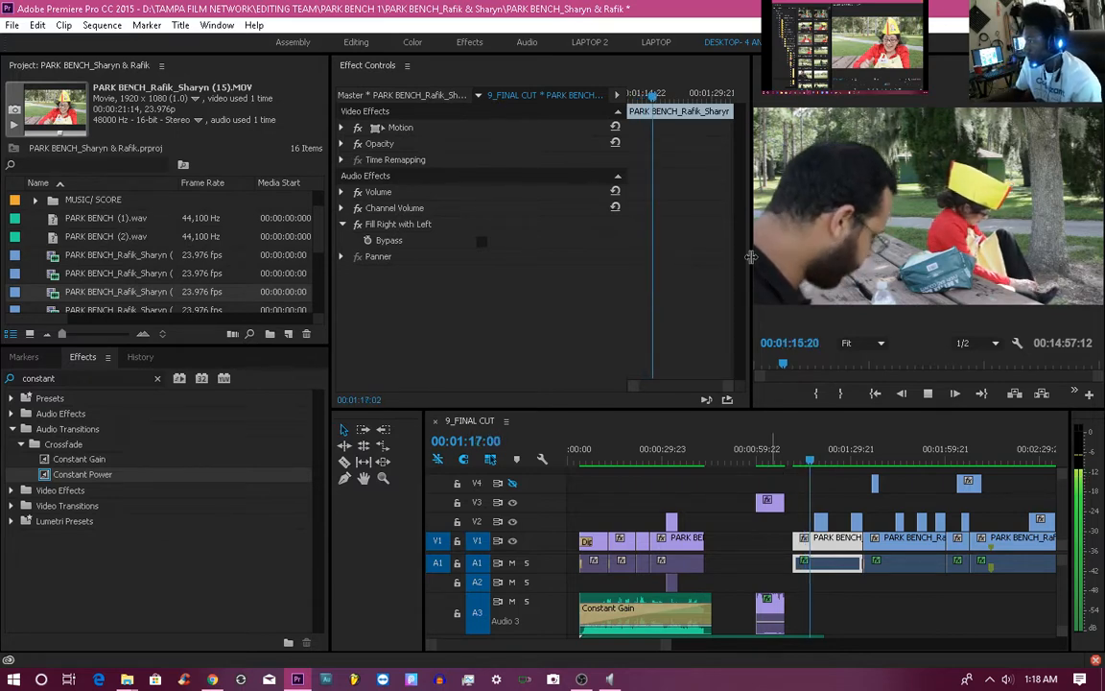
key(grave)
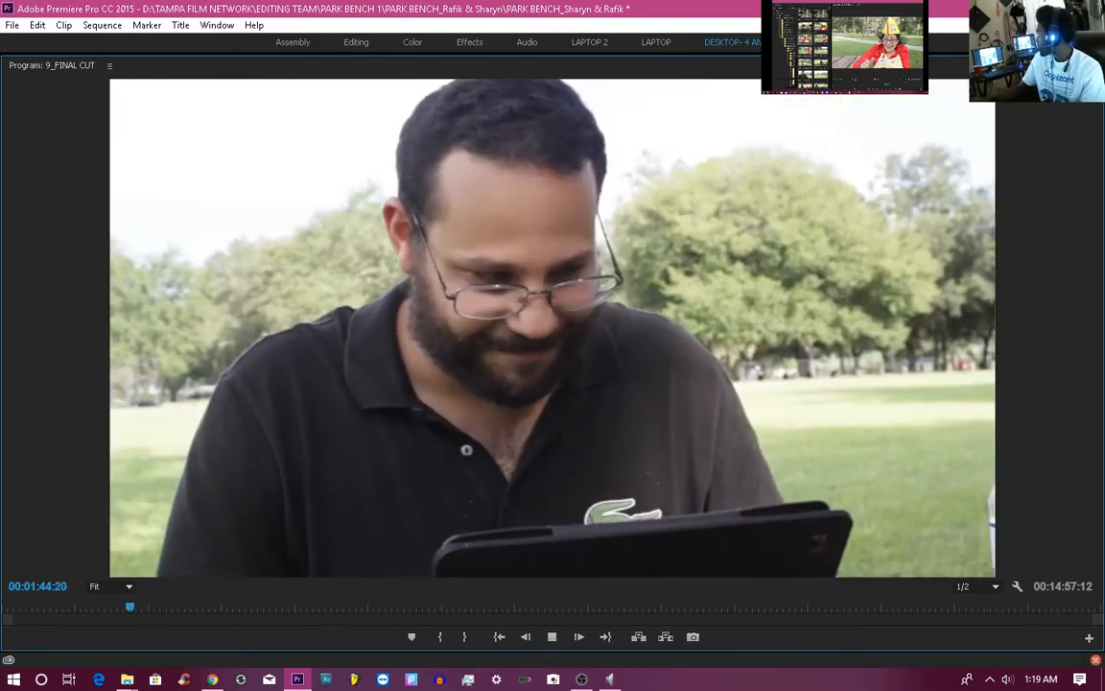
Raise the playback volume and watch the scene through to 00:02:35:21, pausing at 00:02:24:14, and restore the program monitor to its normal size.
key(XF86AudioRaiseVolume)
key(XF86AudioRaiseVolume)
key(XF86AudioRaiseVolume)
key(XF86AudioRaiseVolume)
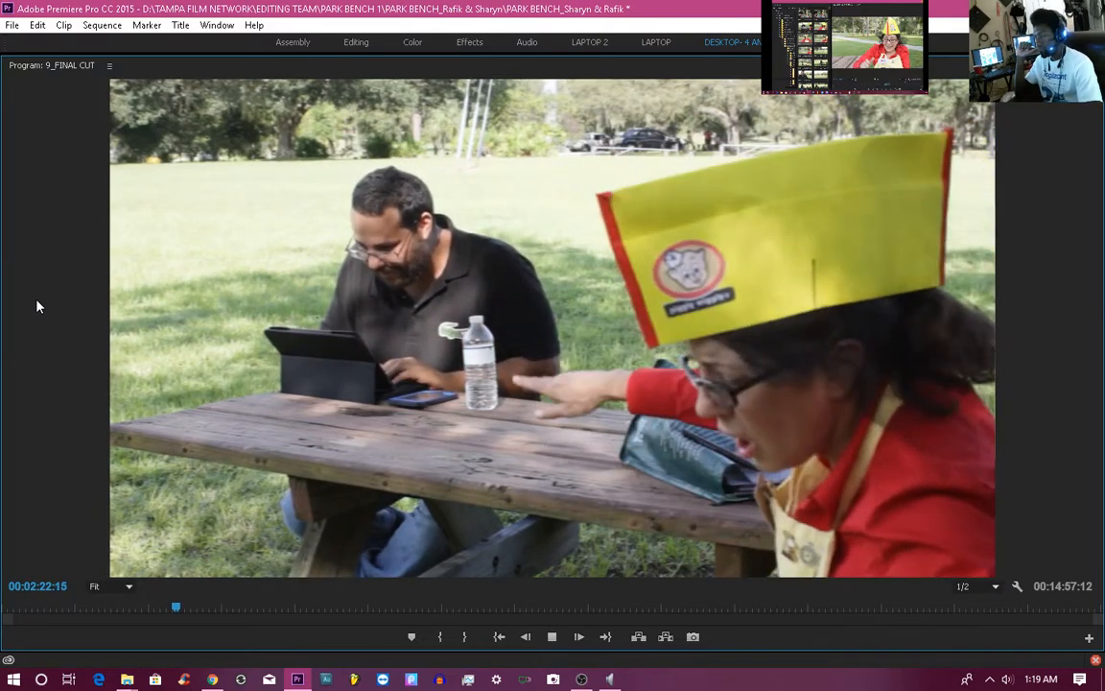
key(space)
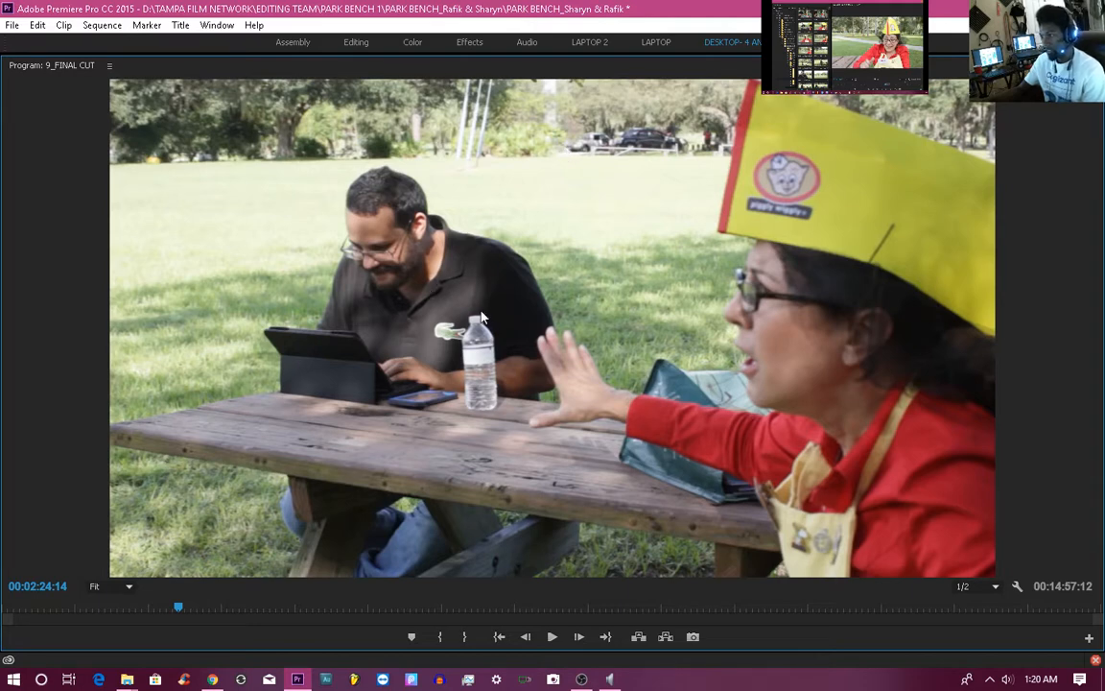
key(space)
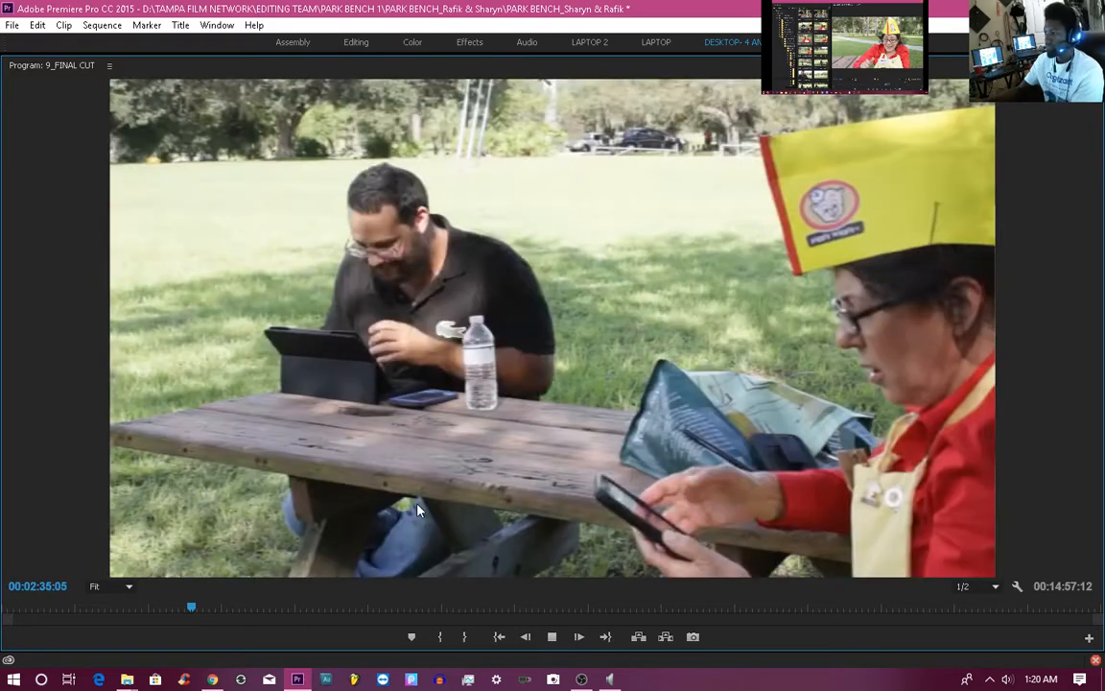
key(space)
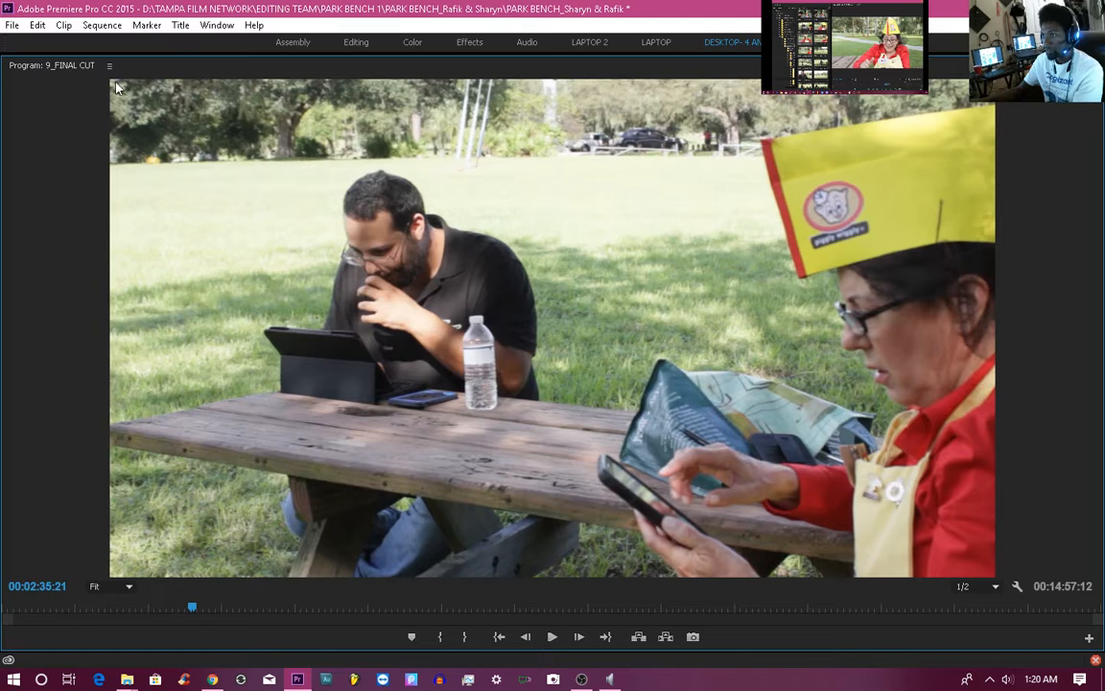
key(grave)
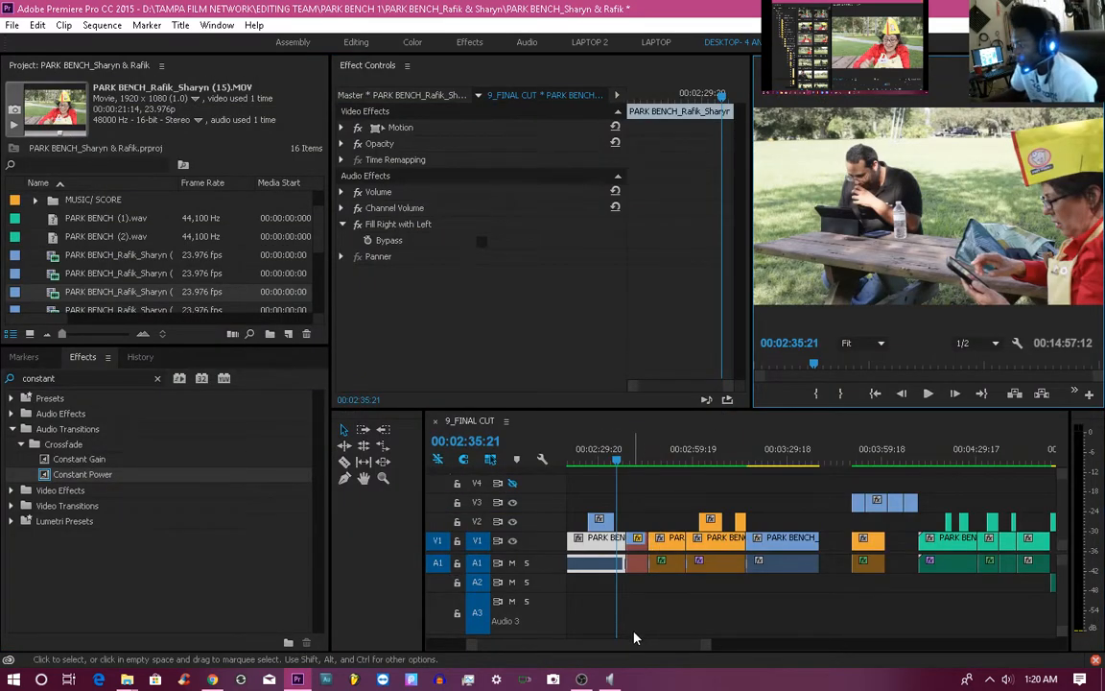
Go back to the start of the second scene and replay its over-the-shoulder shot from 00:01:15:16 to 00:01:23:16.
scroll(629, 646, left, 6)
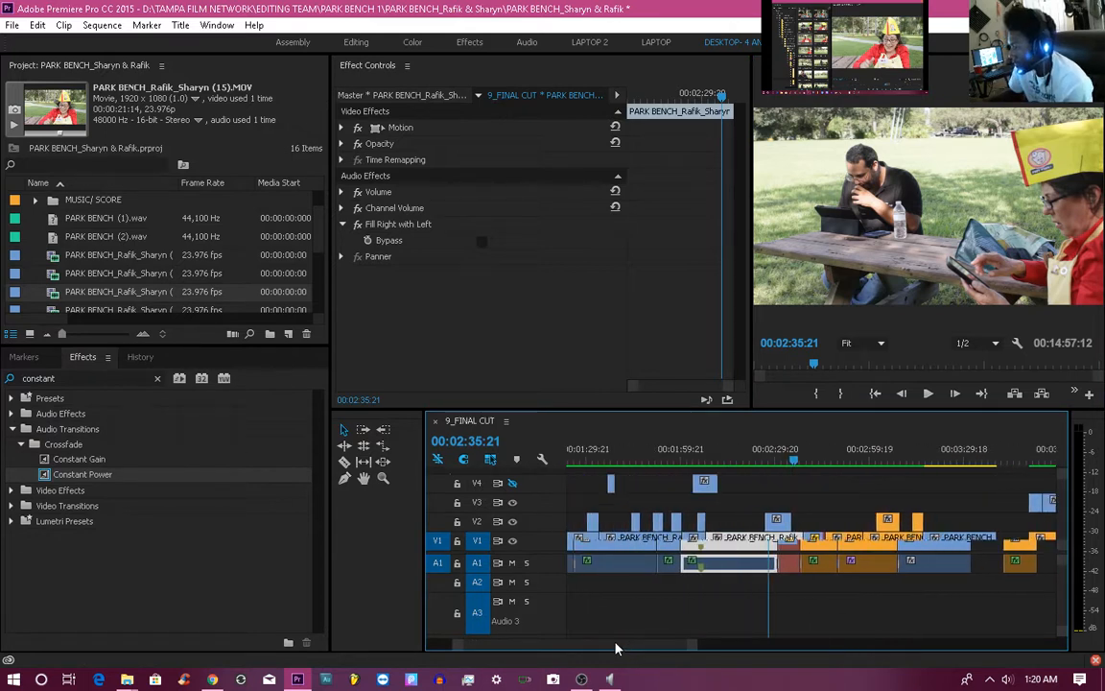
scroll(609, 644, left, 4)
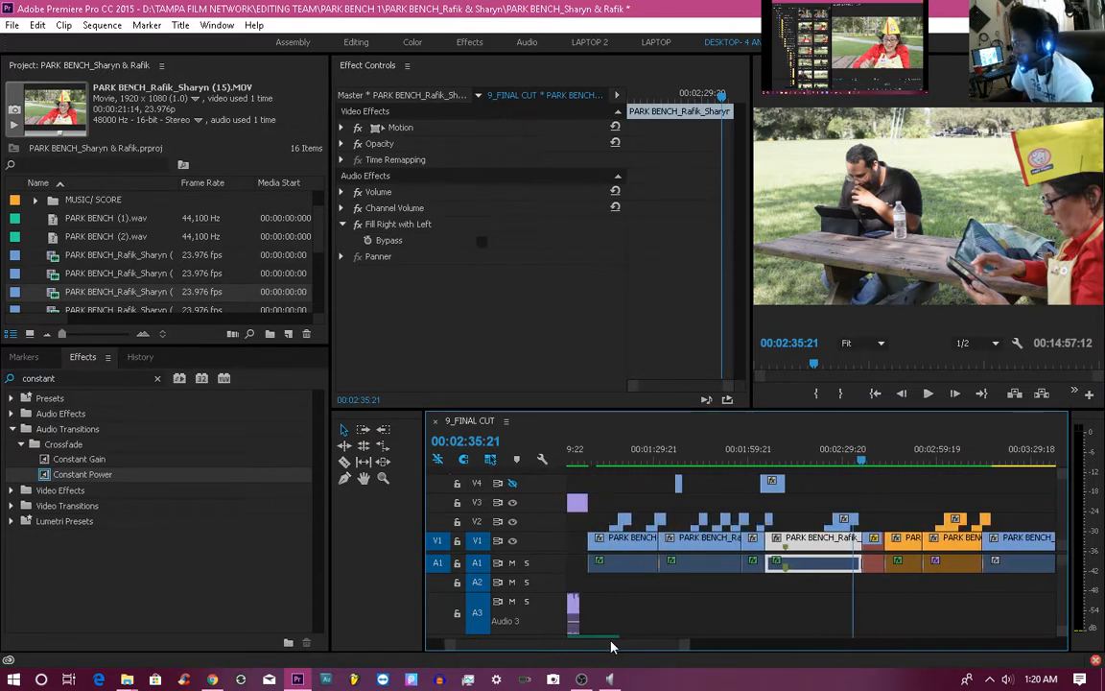
scroll(593, 648, right, 5)
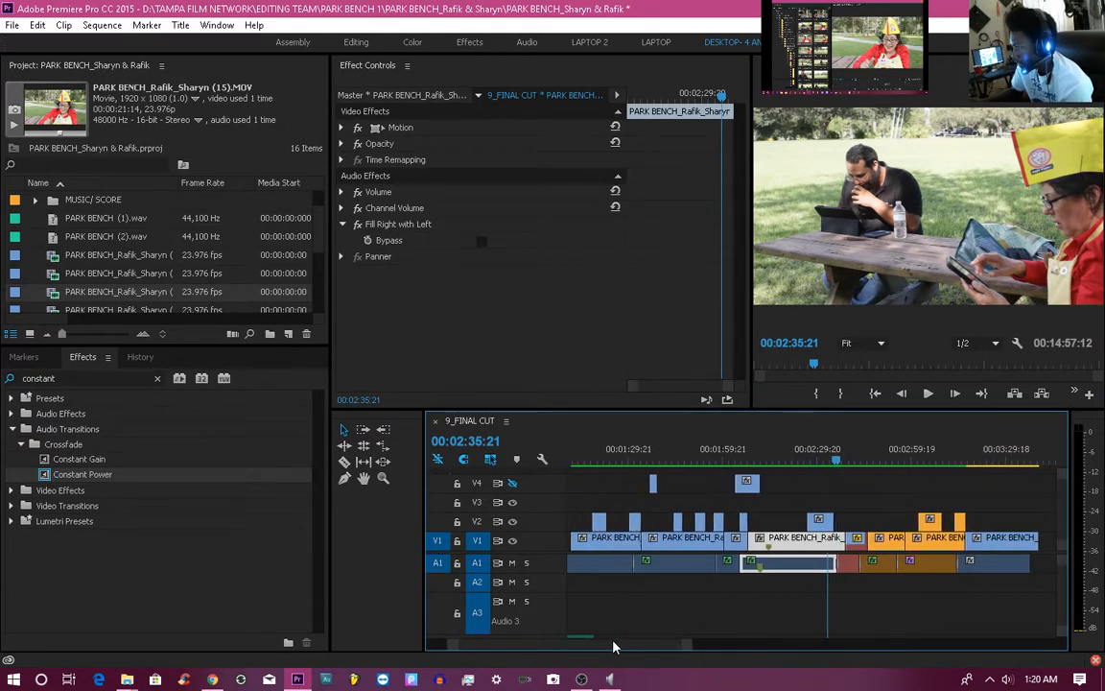
scroll(612, 647, left, 1)
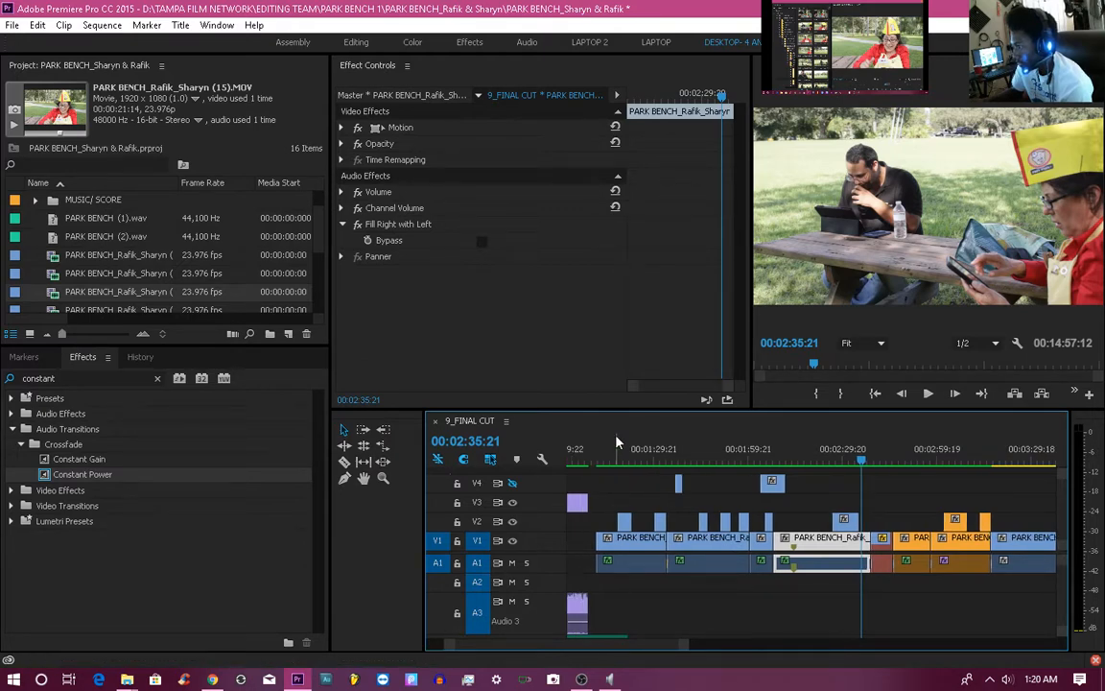
mouse_move(608, 459)
mouse_down()
mouse_move(695, 469)
mouse_move(611, 462)
mouse_up()
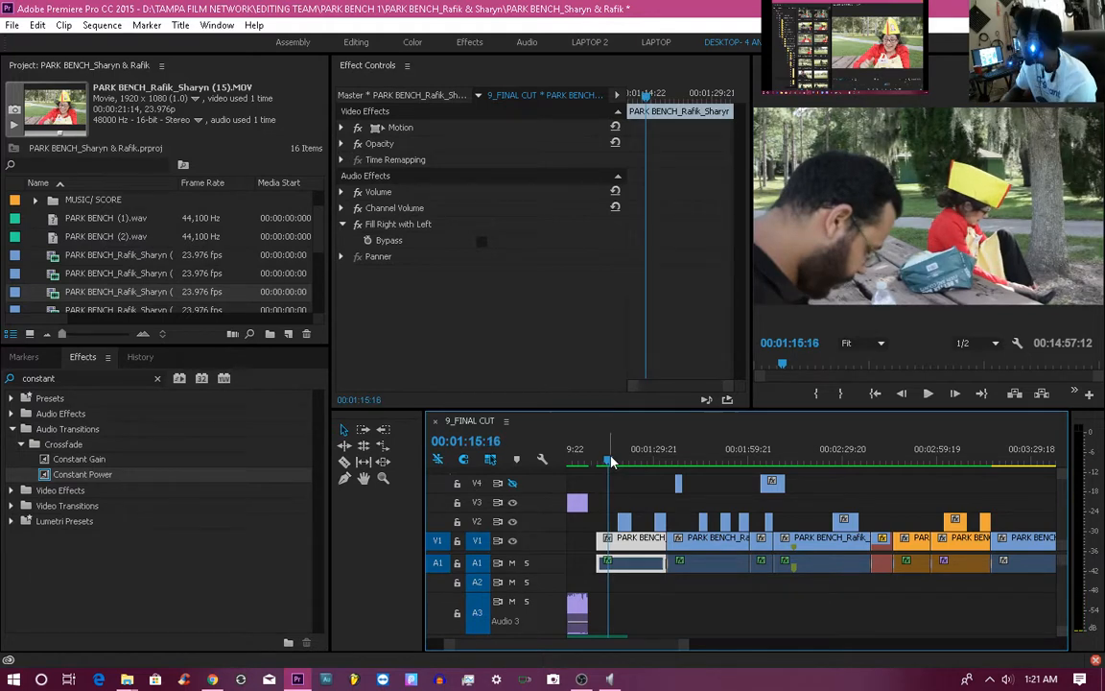
key(space)
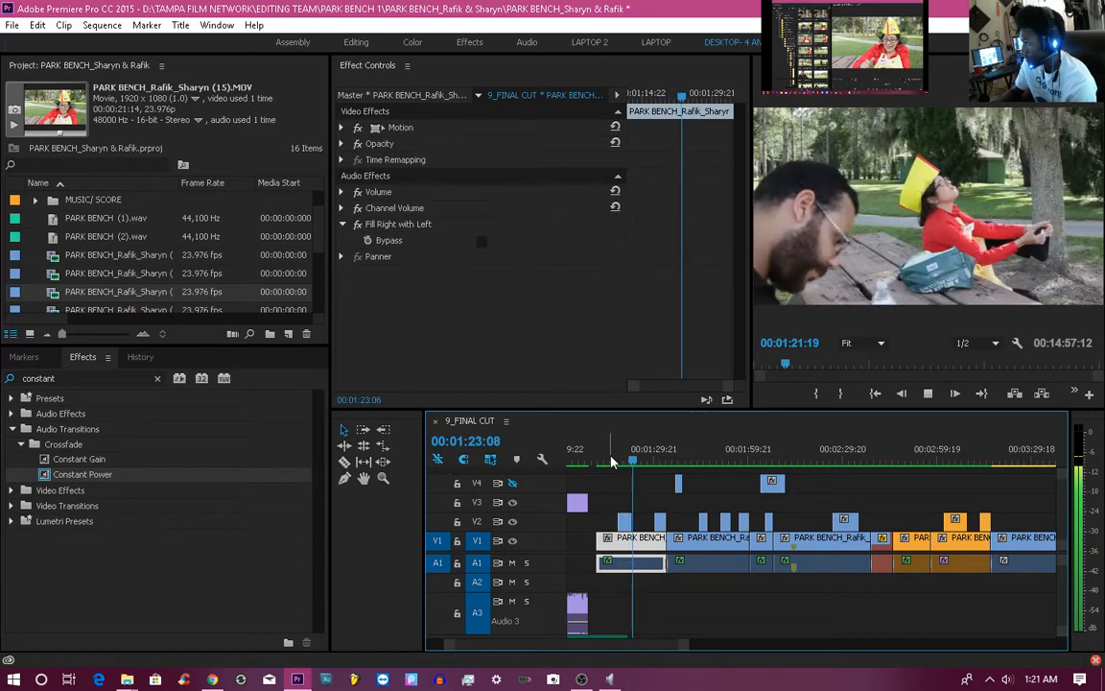
key(space)
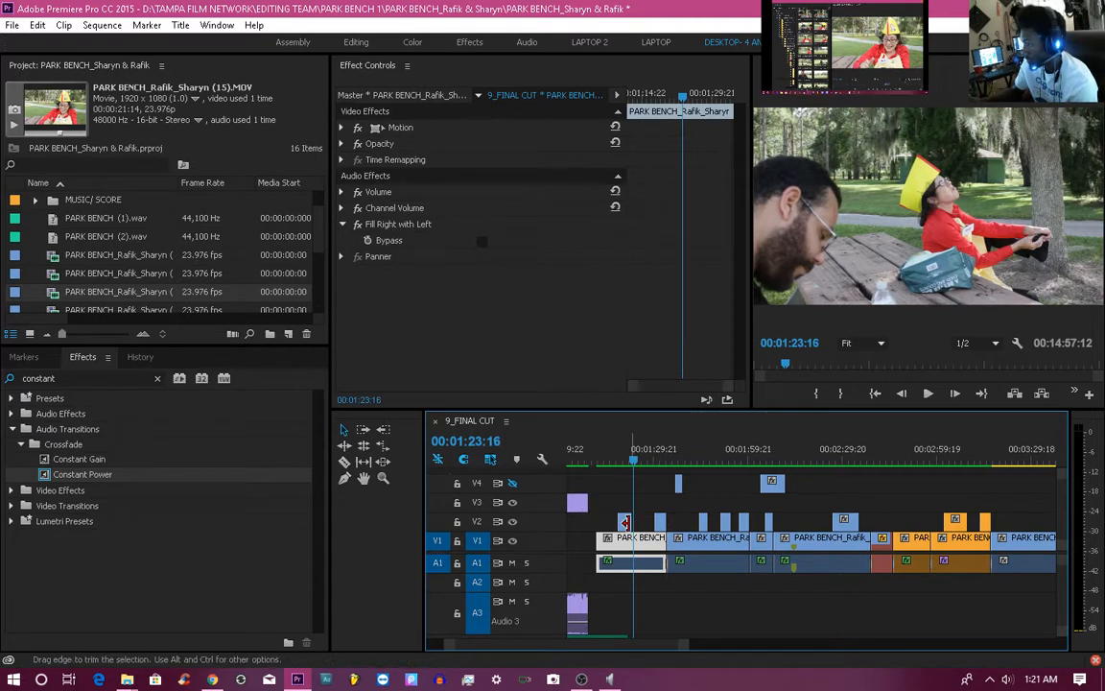
Scrub around the scene's first two V2 cutaways and play the over-the-shoulder shot between them from 00:01:25:04 to 00:01:27:03.
click(623, 469)
drag(668, 465, 660, 462)
click(642, 462)
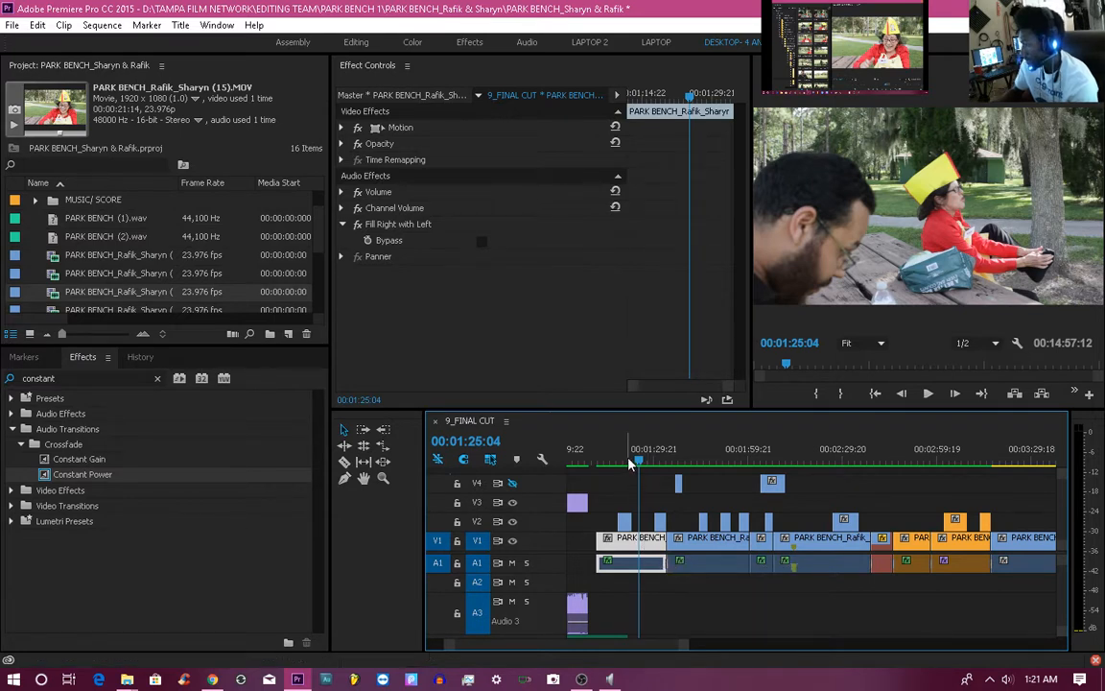
key(space)
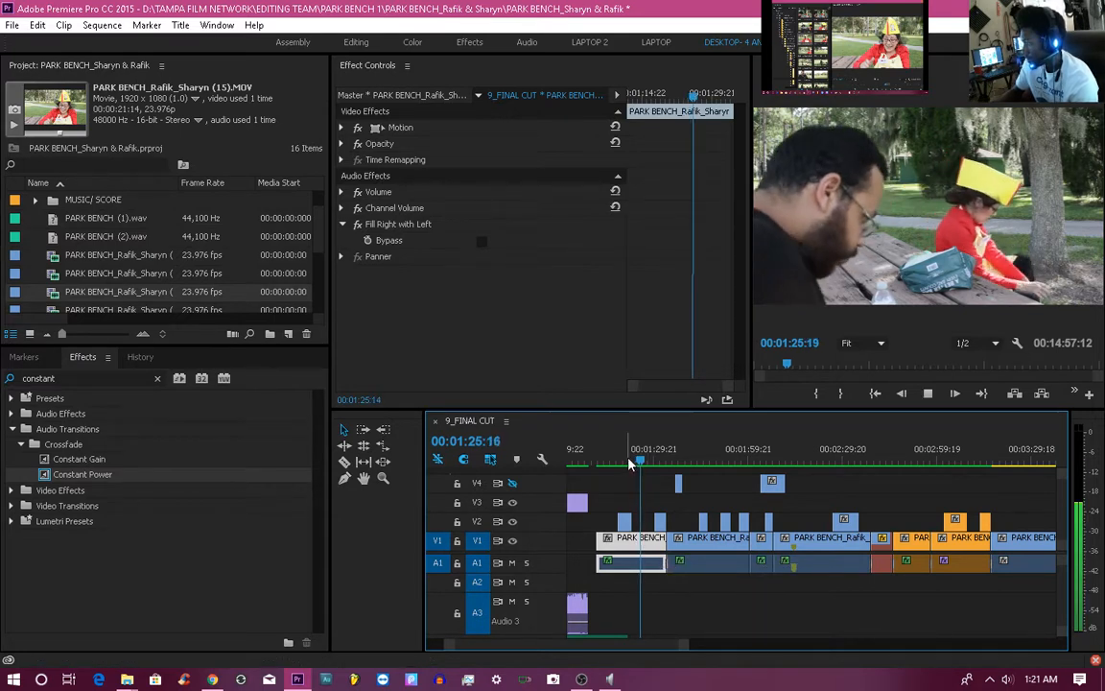
key(space)
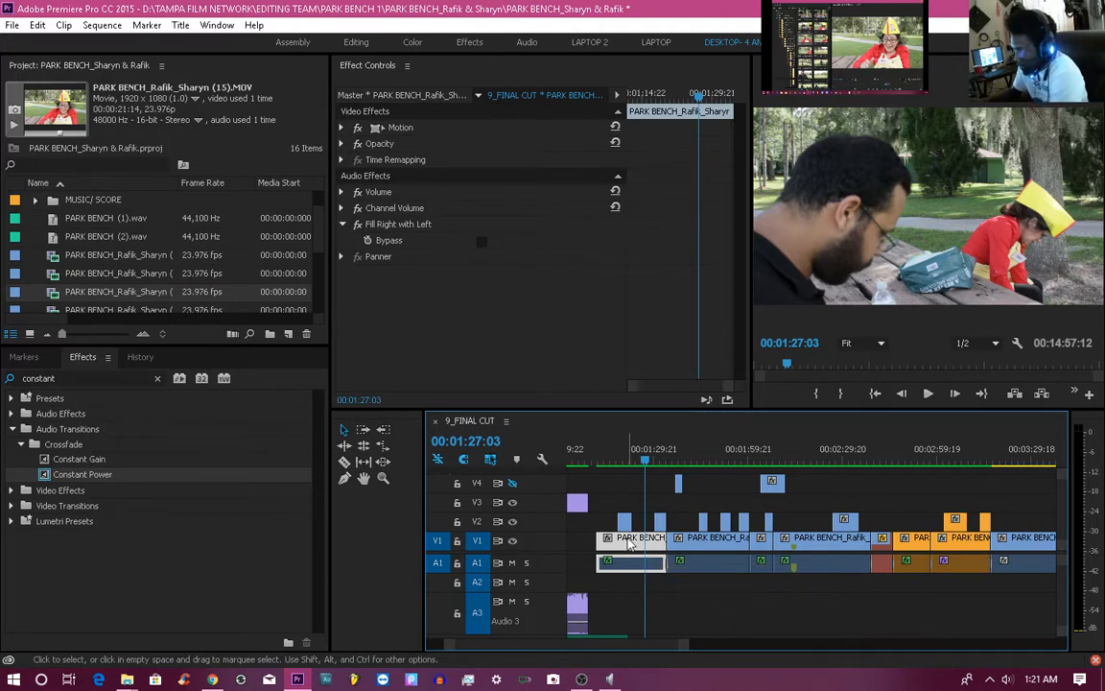
Compare the man's close-up at 00:01:32:05 with the over-the-shoulder shot, replaying that shot from 00:01:24:05 to 00:01:26:02.
drag(646, 460, 664, 464)
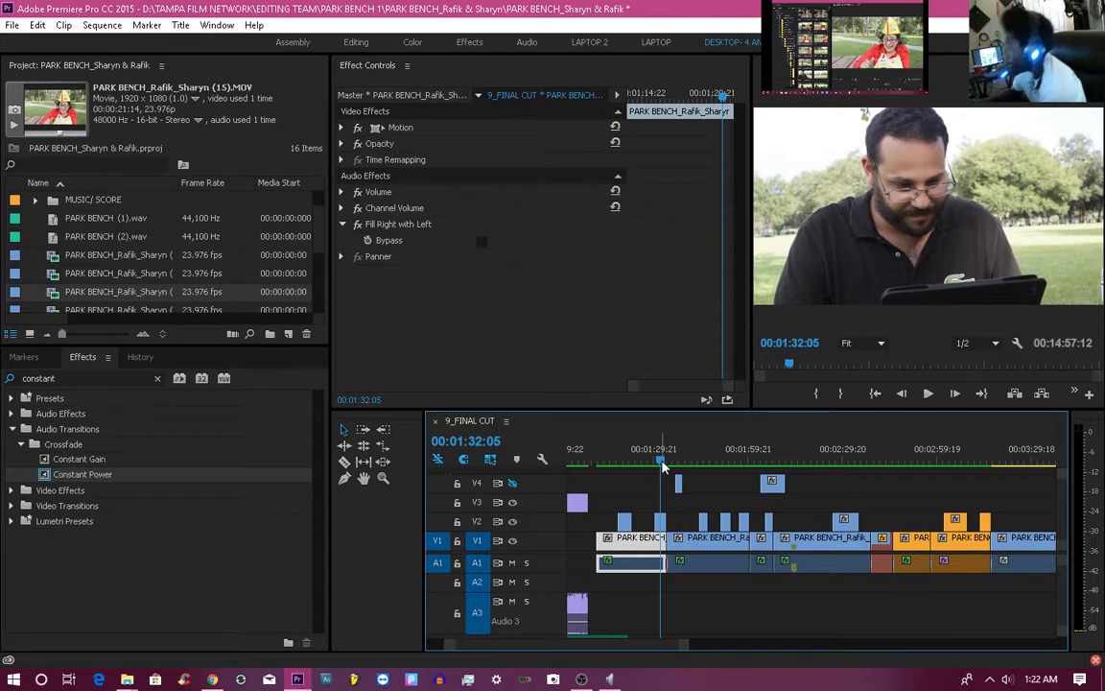
drag(662, 467, 640, 467)
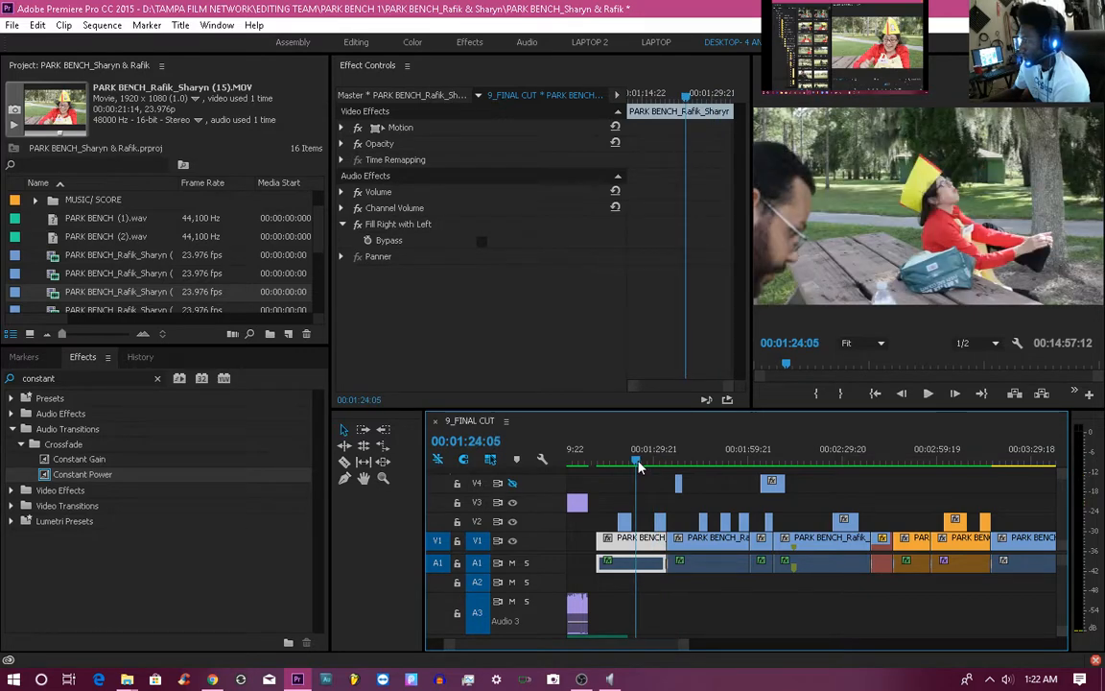
key(space)
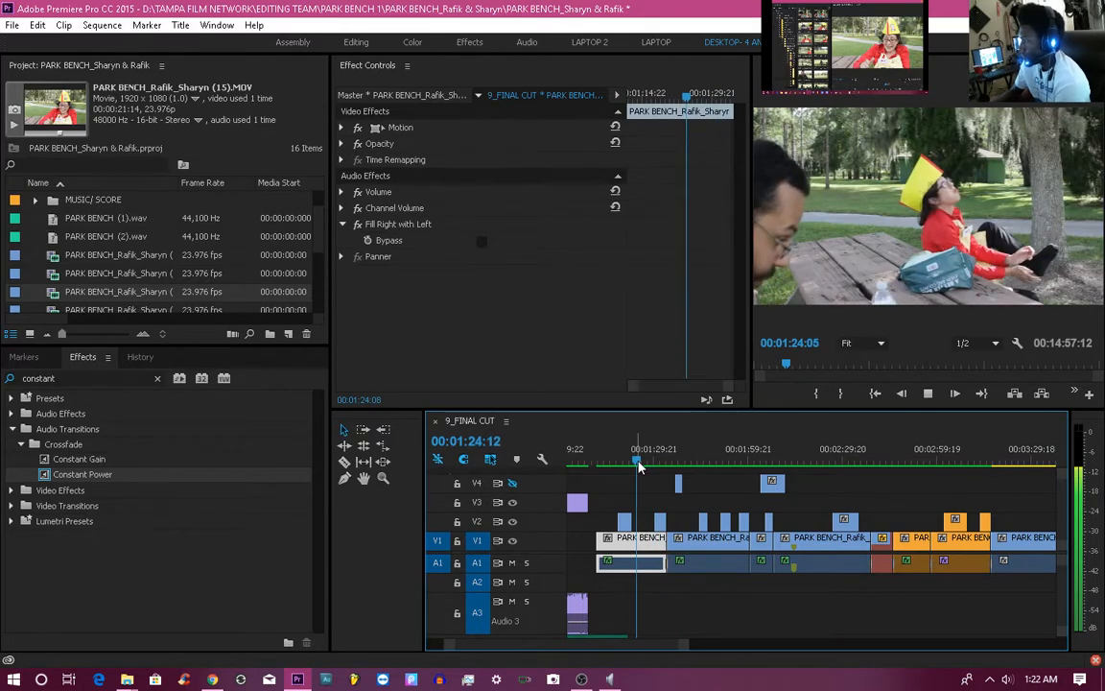
key(space)
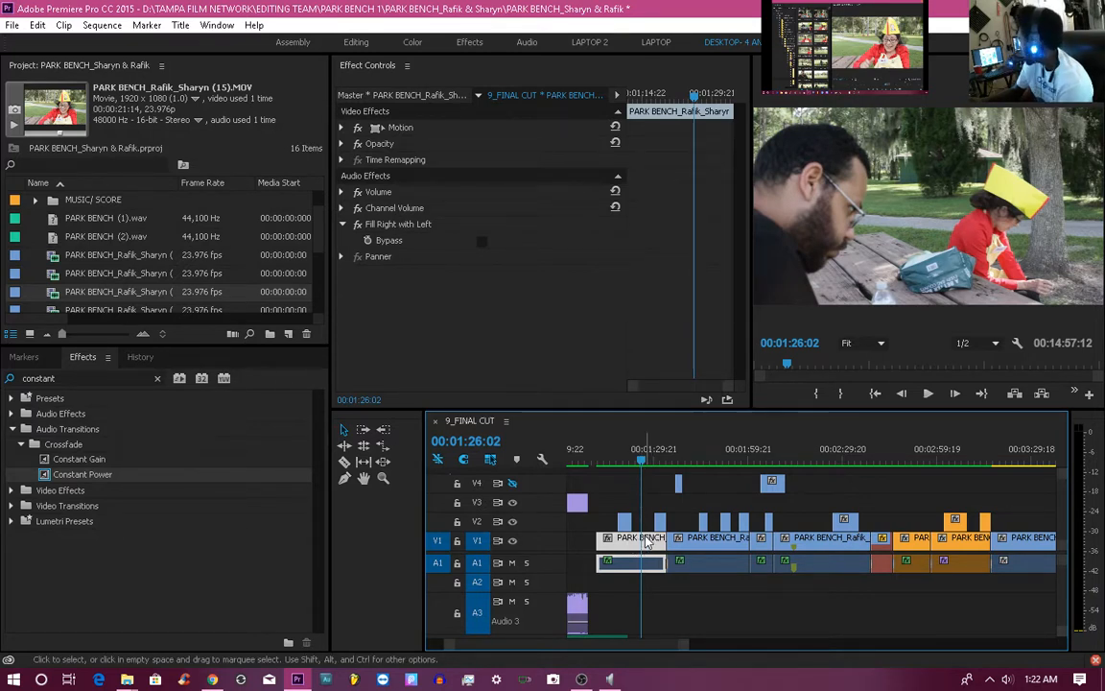
drag(652, 473, 661, 471)
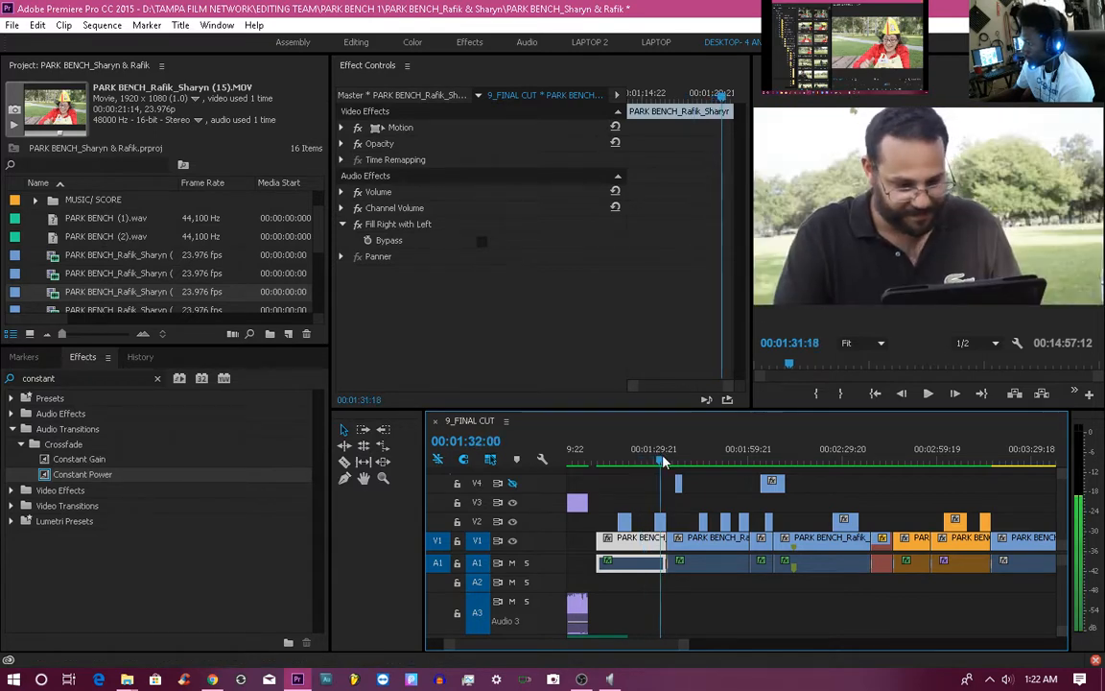
Select the scene's V2 cutaway, main V1 clips and two V4 clips in turn to inspect them, and return the playhead to 00:01:18:03.
click(662, 523)
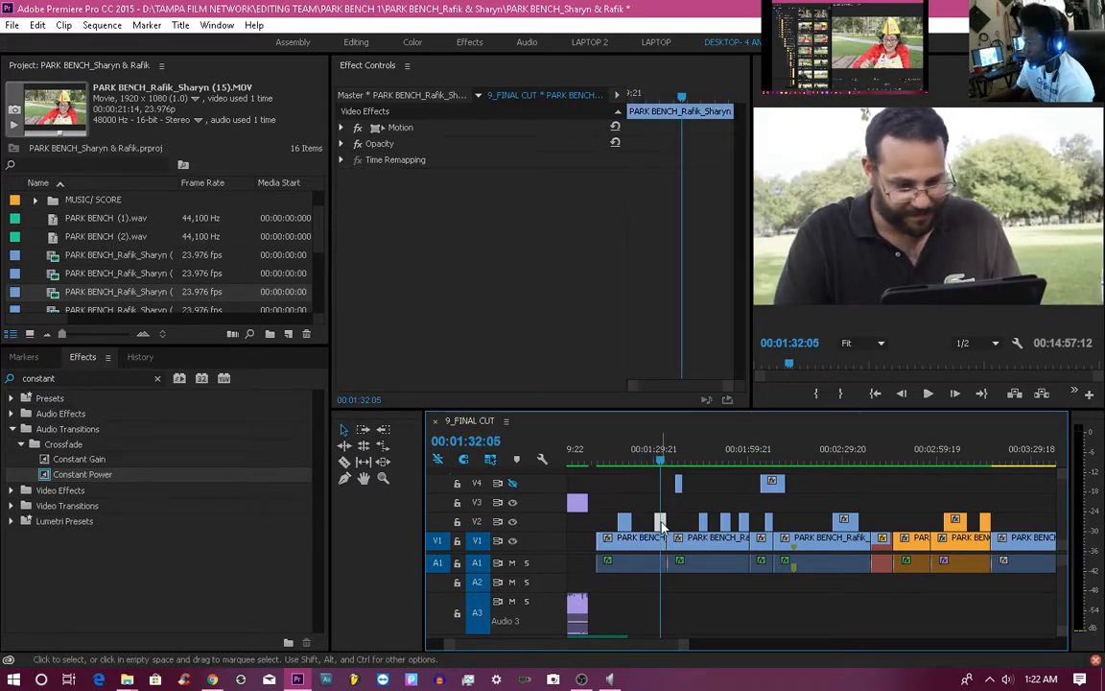
click(623, 562)
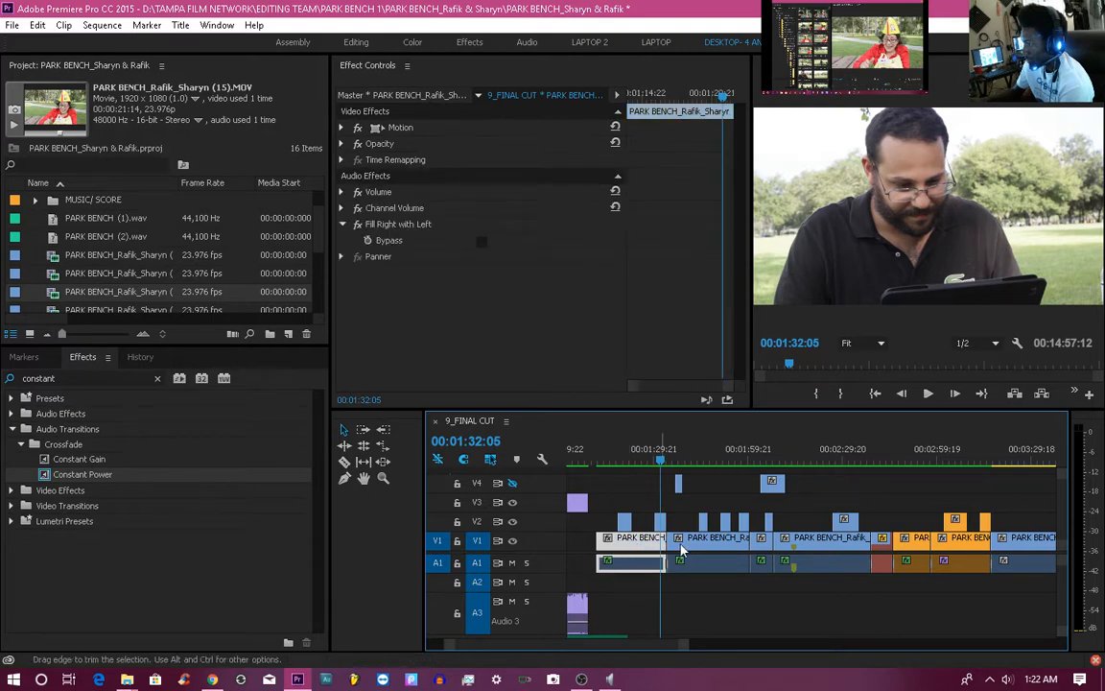
click(710, 563)
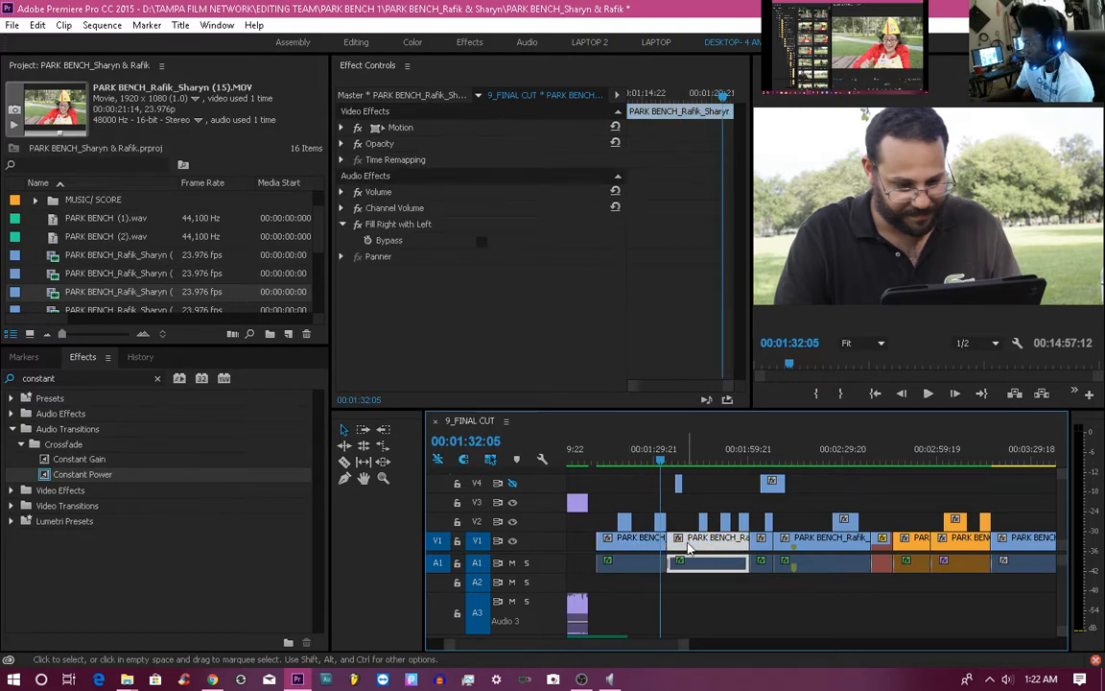
click(776, 541)
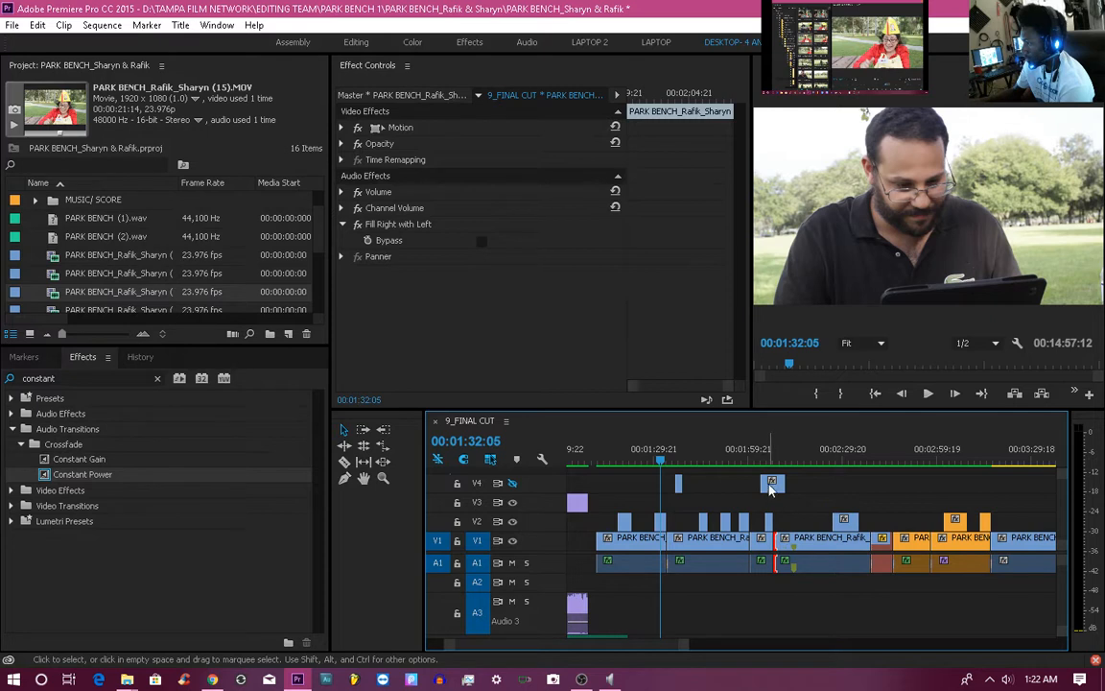
click(773, 484)
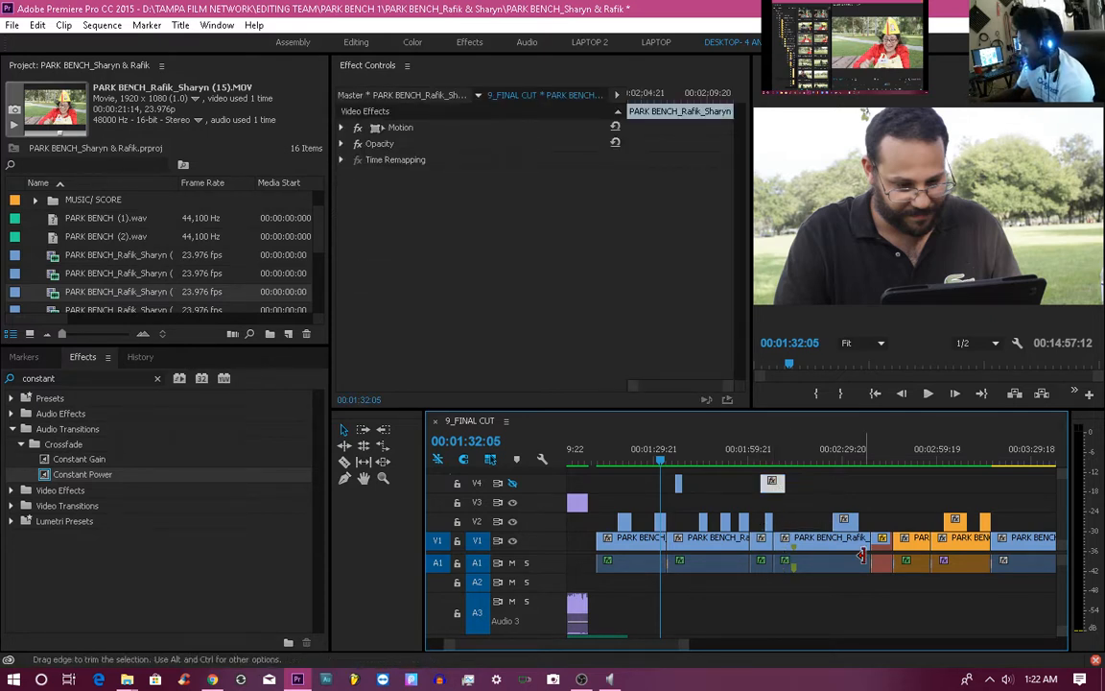
click(679, 485)
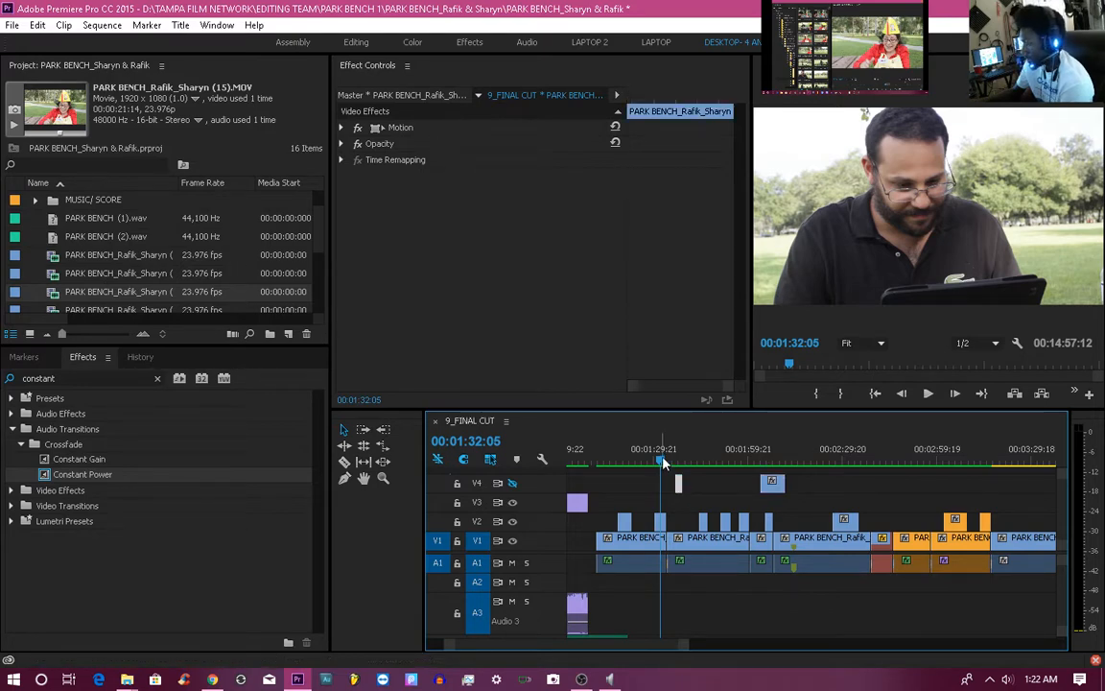
drag(711, 464, 692, 463)
click(617, 463)
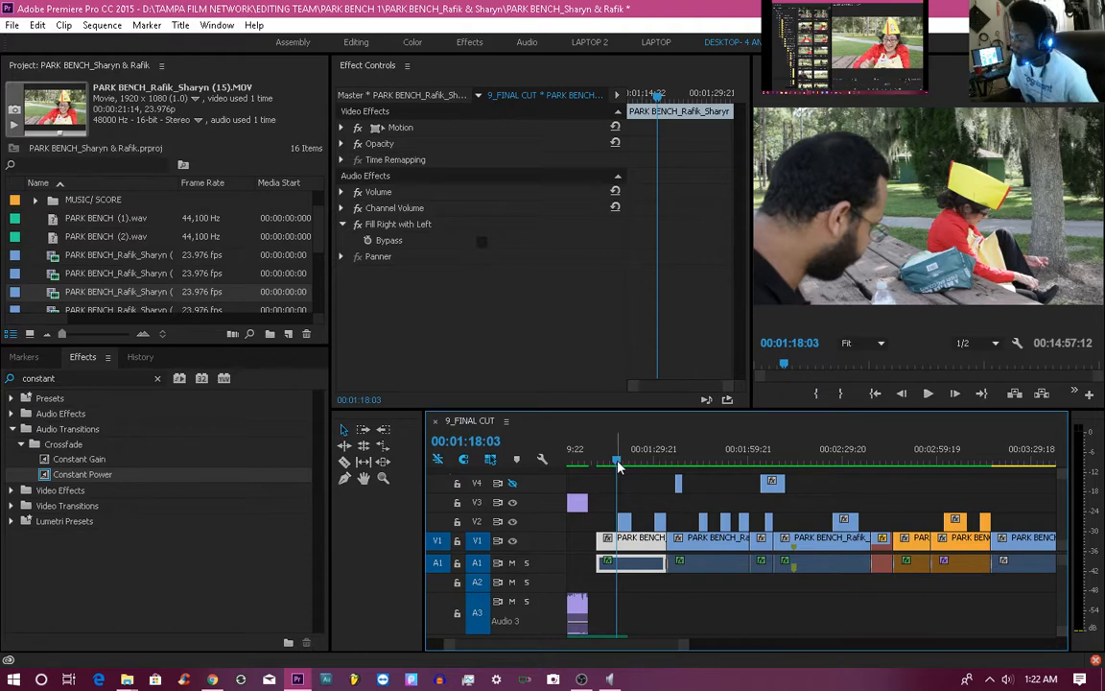
Compare the over-the-shoulder shot at 00:01:23:17 with the man's close-up at 00:01:20:13, and match-frame the shot at 00:01:27:14 to play its source clip.
click(635, 463)
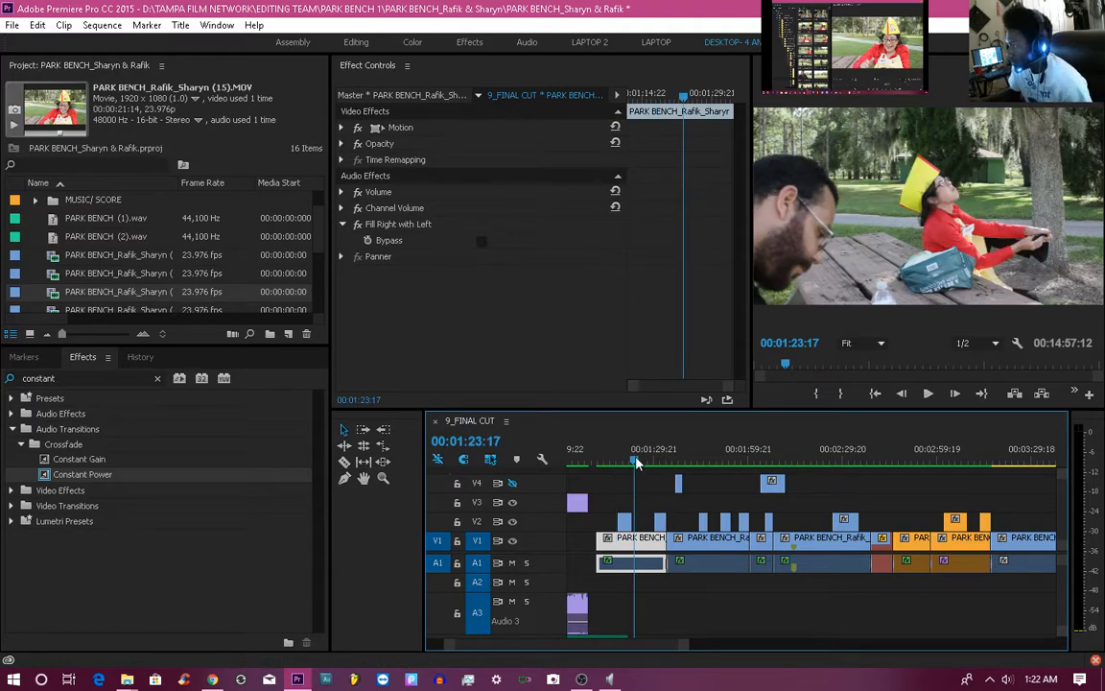
drag(635, 462, 626, 463)
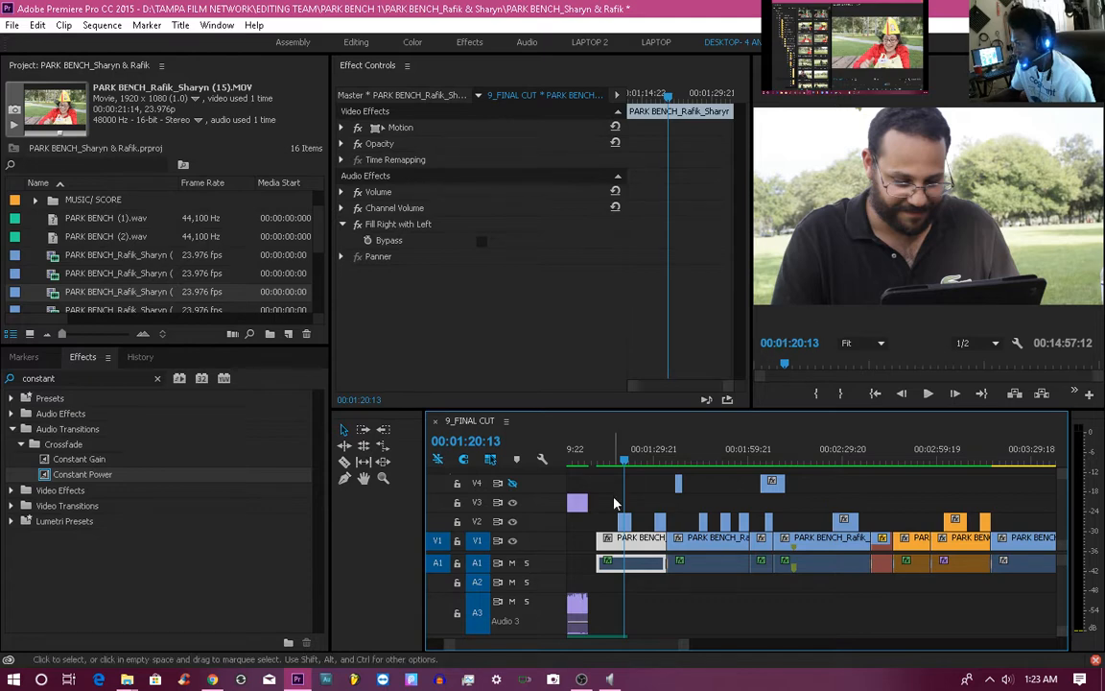
click(657, 458)
drag(653, 459, 646, 458)
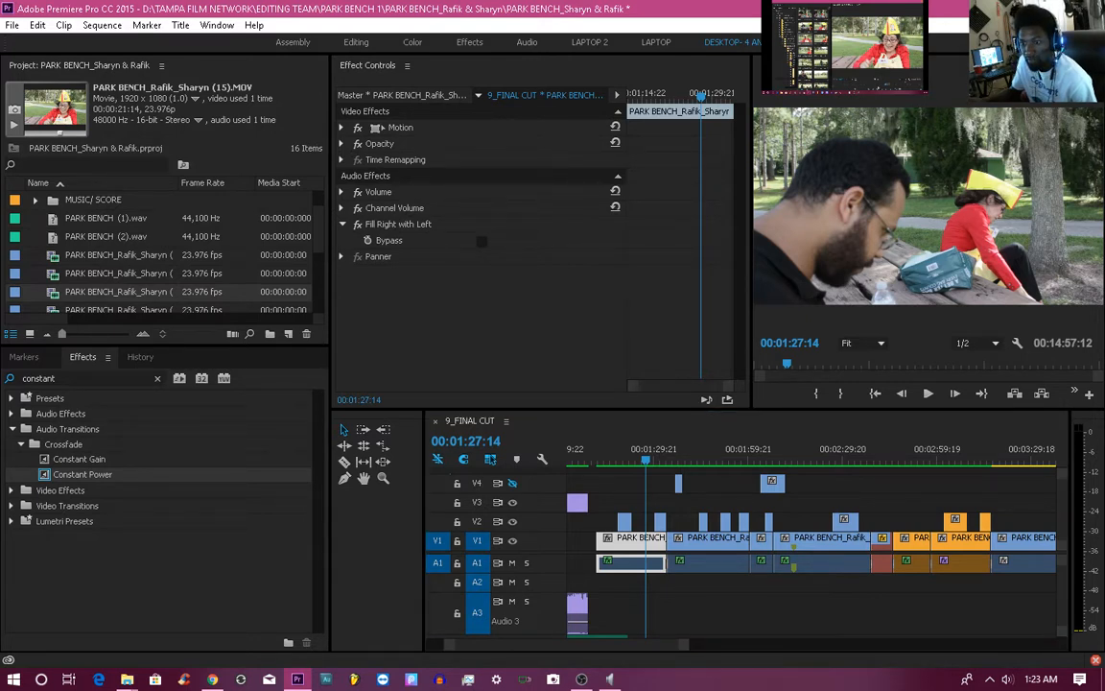
key(f)
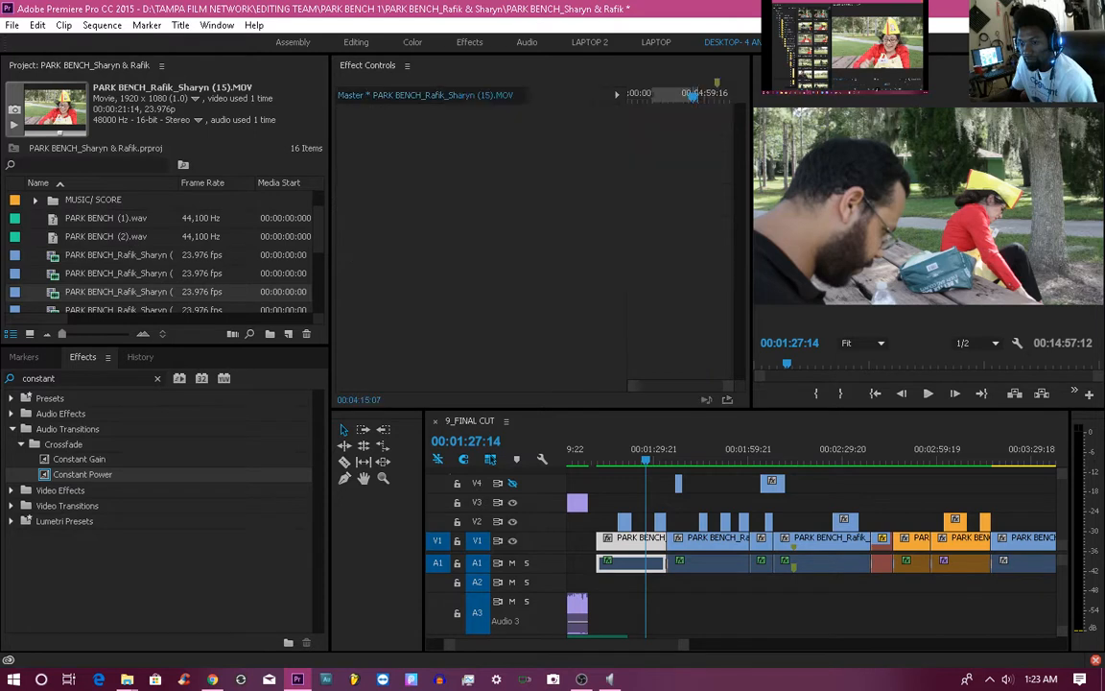
key(space)
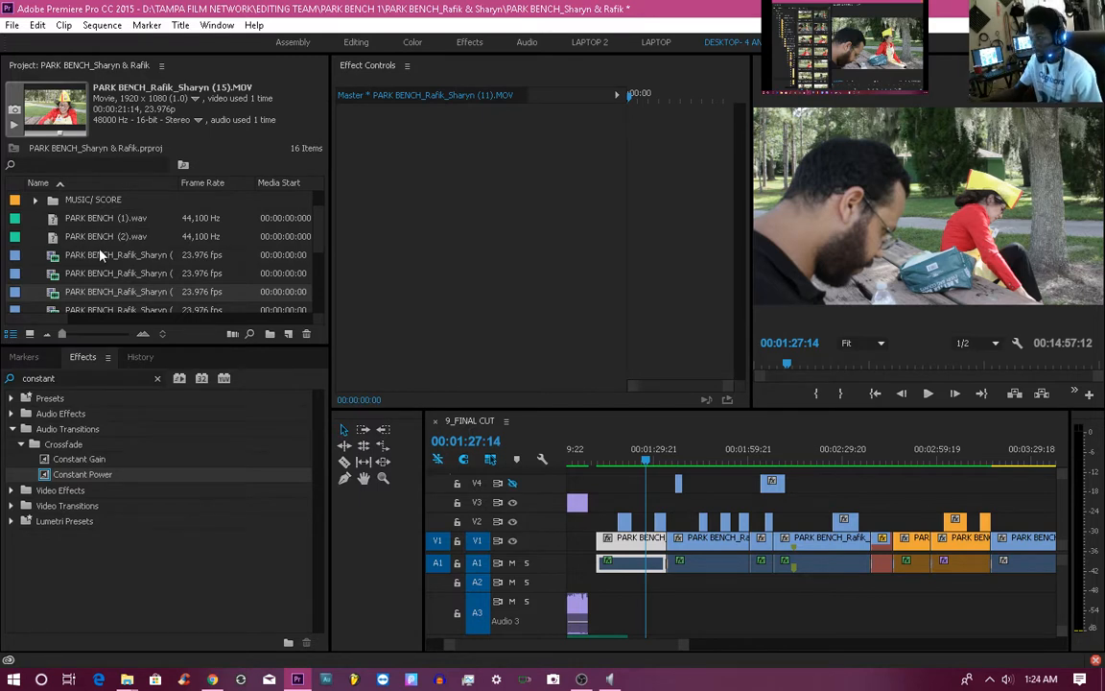
Play from the first V2 cutaway at 00:01:21:01 through the over-the-shoulder shot into the second cutaway, pausing at 00:01:27:07 and 00:01:29:06.
click(625, 463)
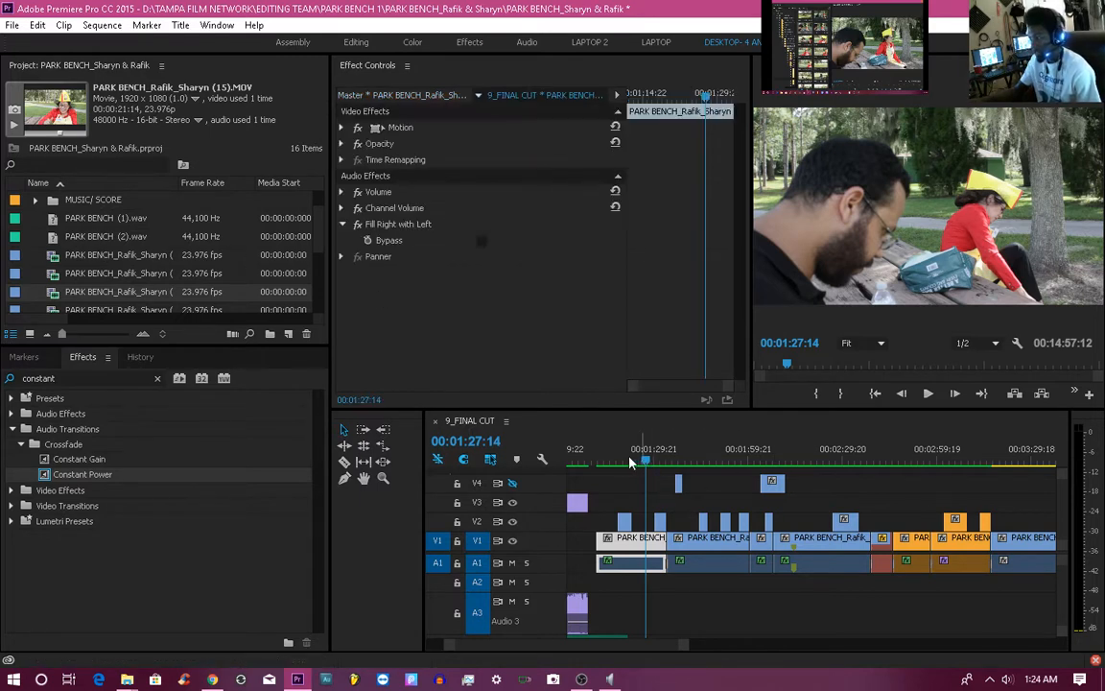
click(625, 462)
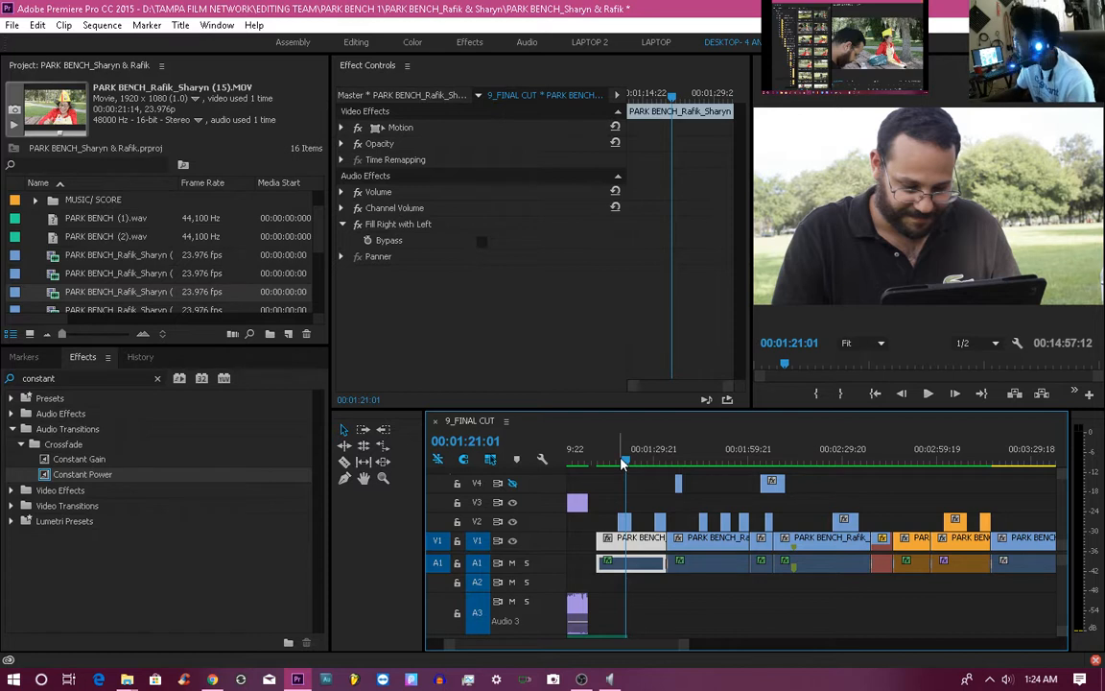
key(space)
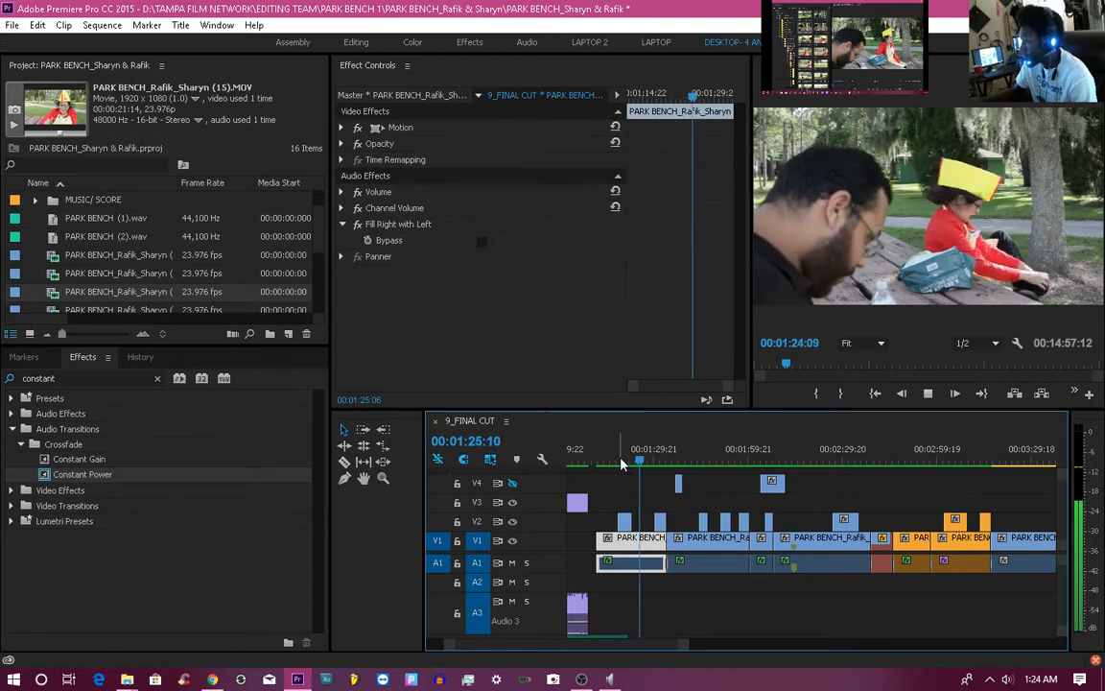
key(space)
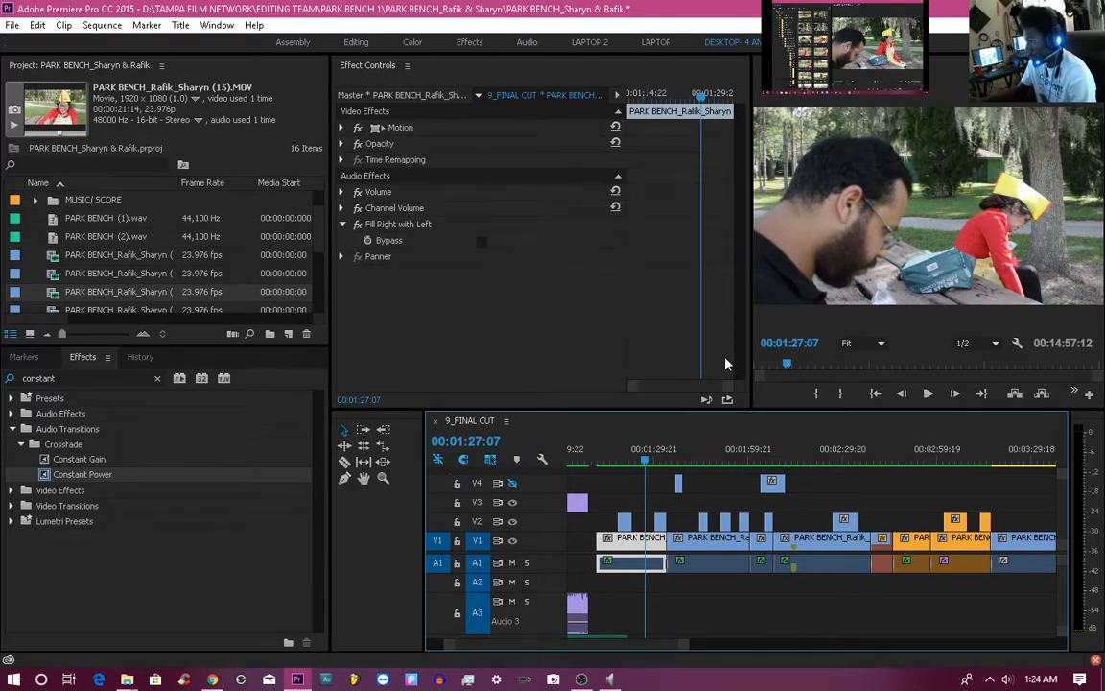
key(space)
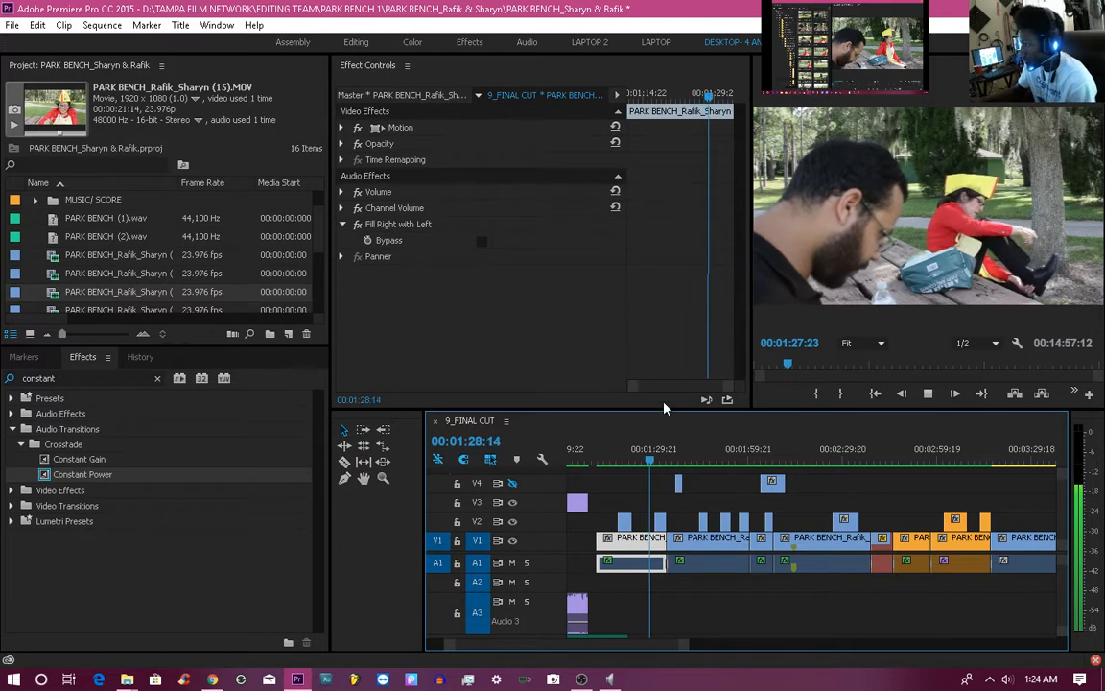
key(space)
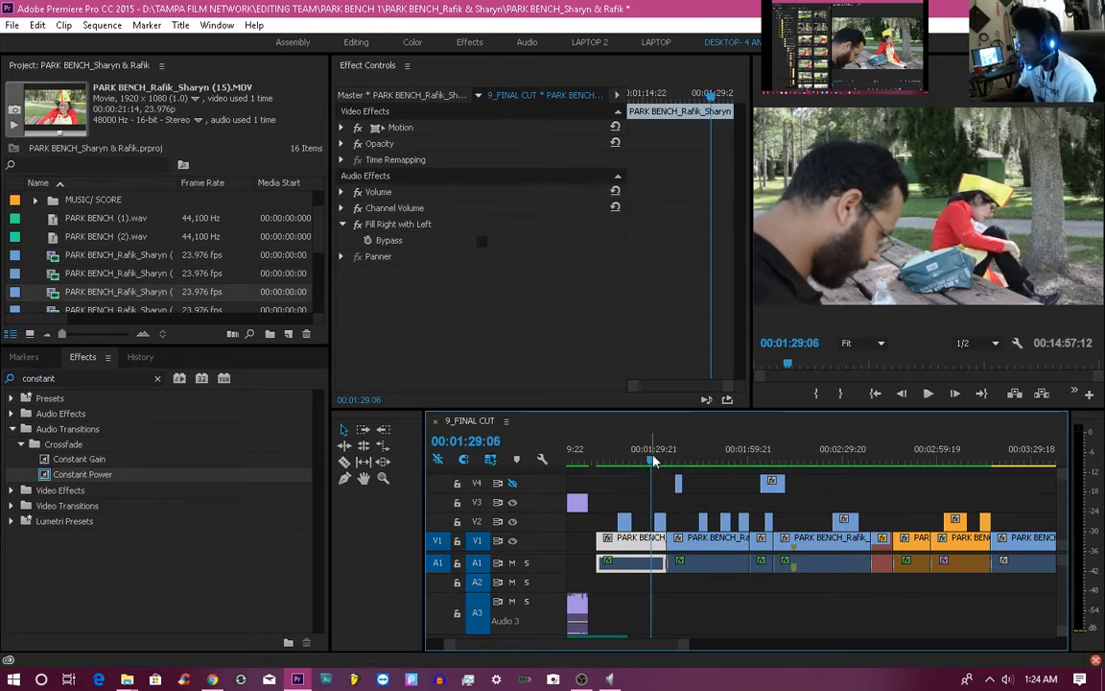
key(space)
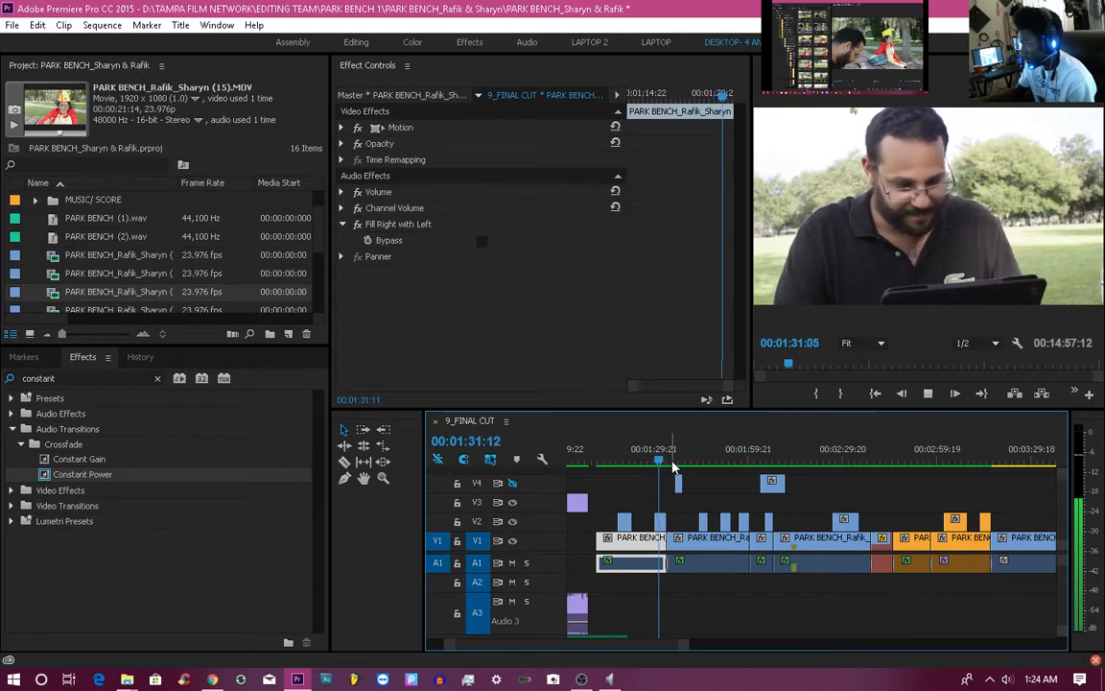
key(space)
Scrub and replay the cut into the second V2 cutaway between 00:01:28:14 and 00:01:31:04, returning to the over-the-shoulder shot at 00:01:29:13.
drag(656, 463, 650, 463)
click(661, 462)
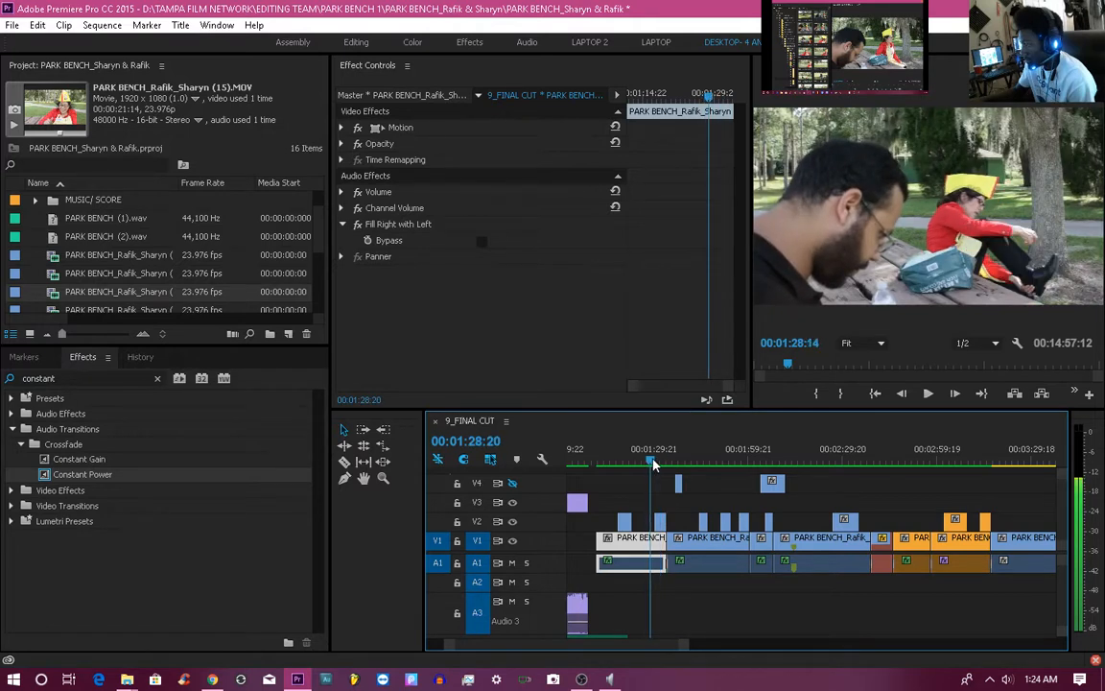
drag(652, 464, 657, 463)
key(space)
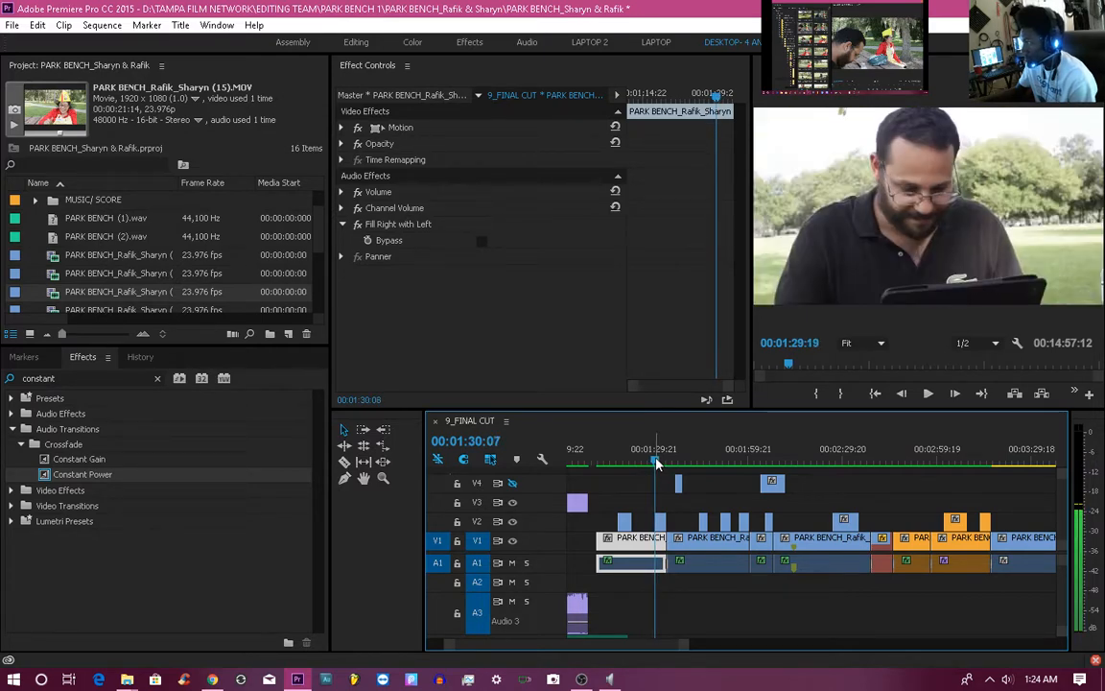
key(space)
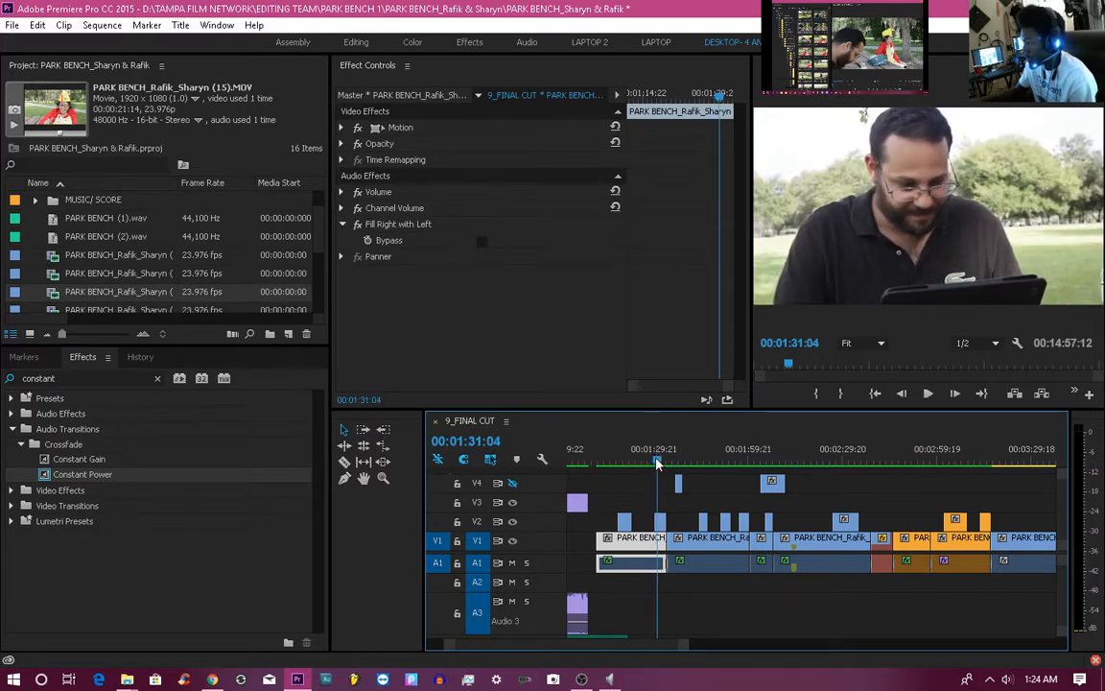
click(654, 462)
drag(654, 463, 652, 463)
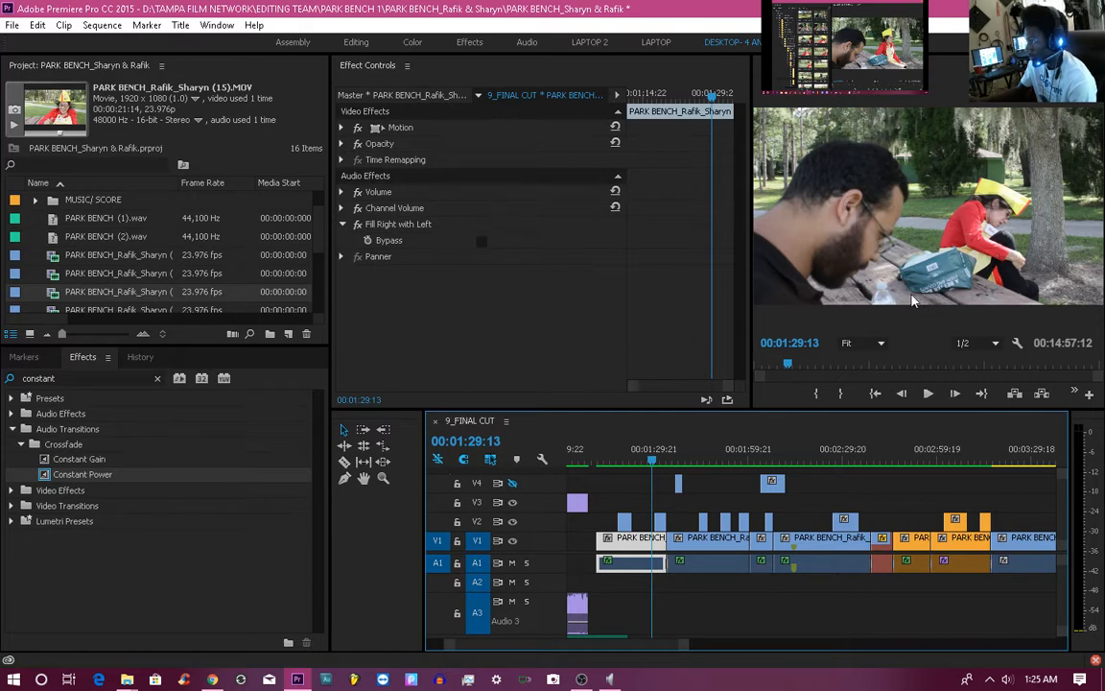
Play the man's close-up in the second V2 cutaway from 00:01:30:07 to 00:01:31:17.
click(656, 457)
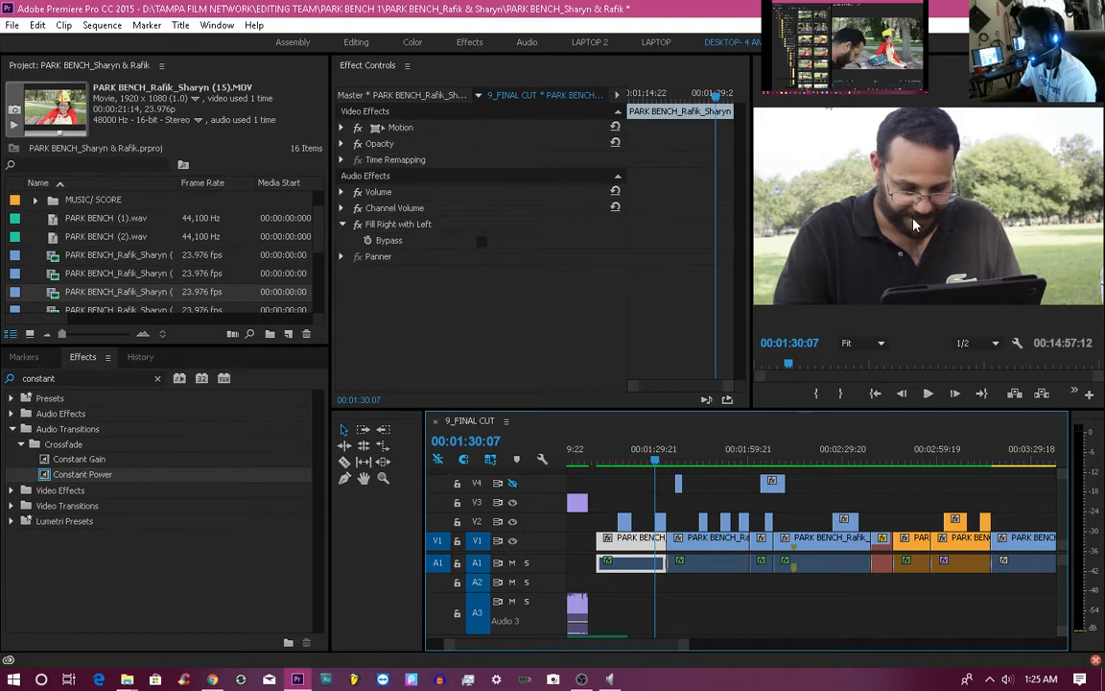
key(space)
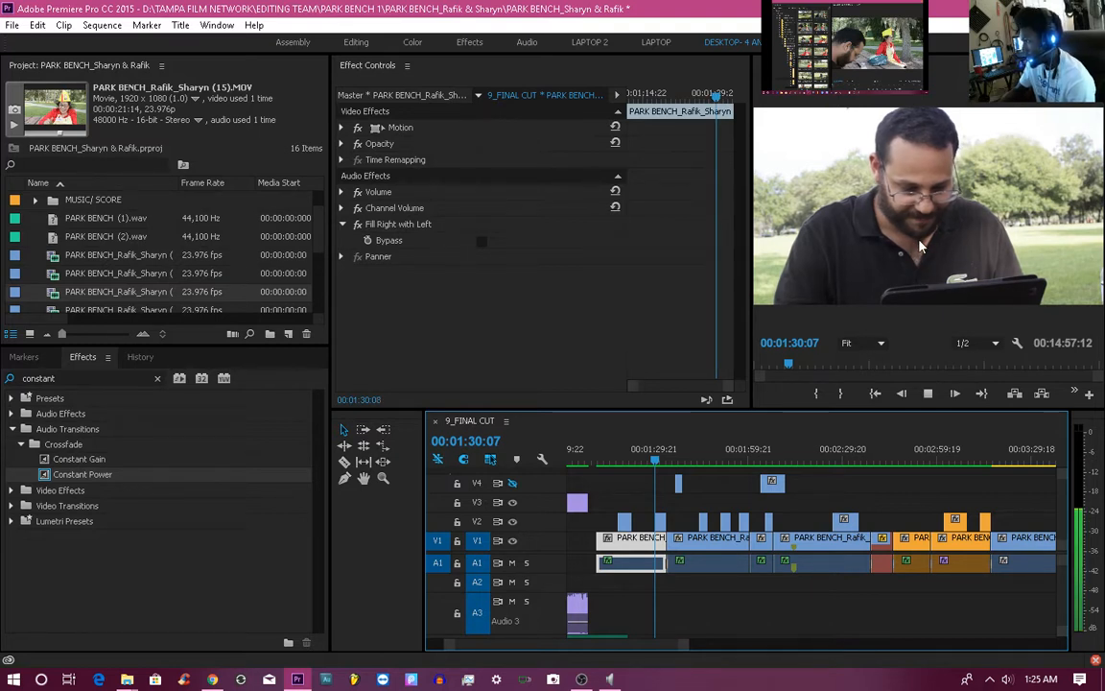
key(space)
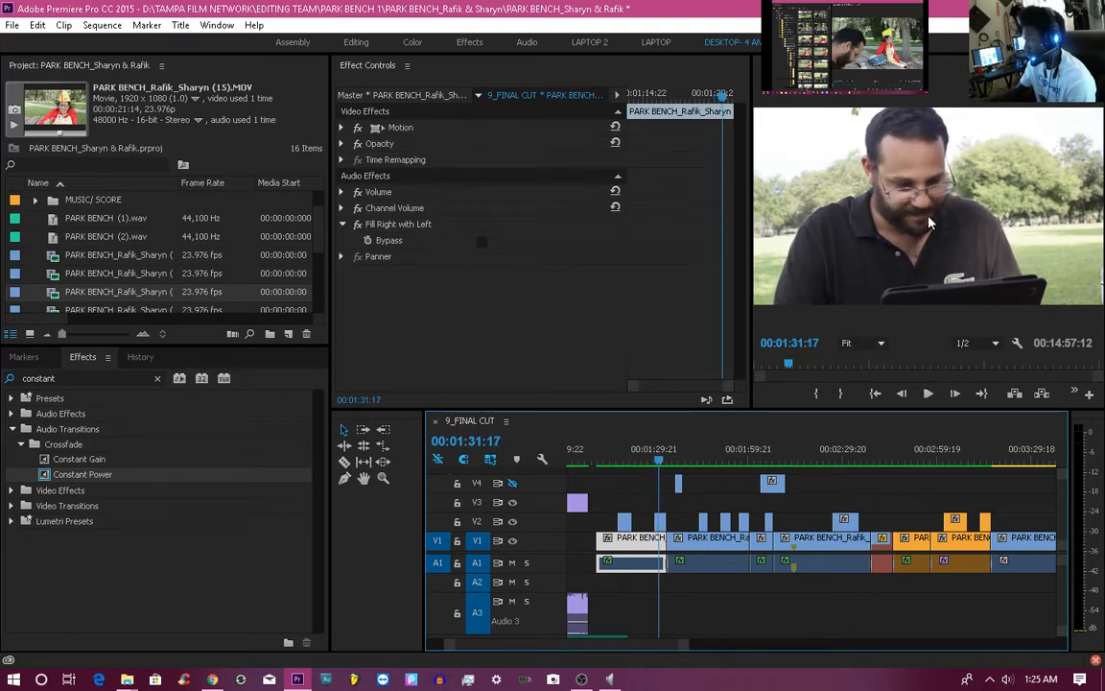
Compare the over-the-shoulder shot at 00:01:29:07 with the man's close-up, and scrub through the close-up from 00:01:31:06 to 00:01:32:23.
click(658, 463)
click(651, 463)
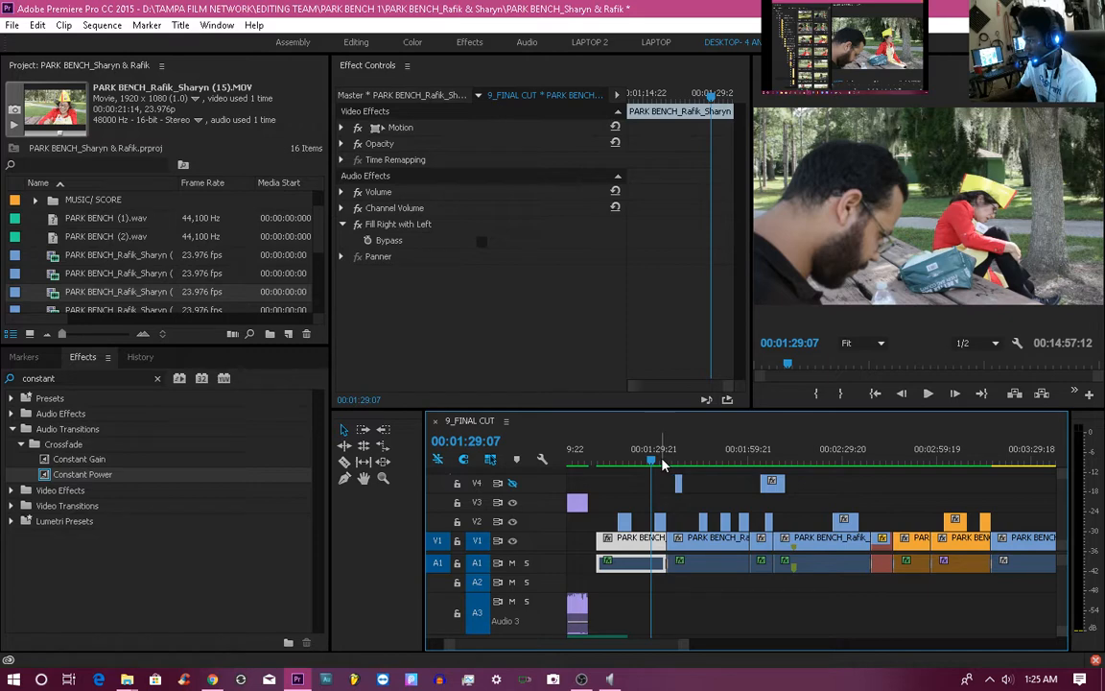
click(660, 464)
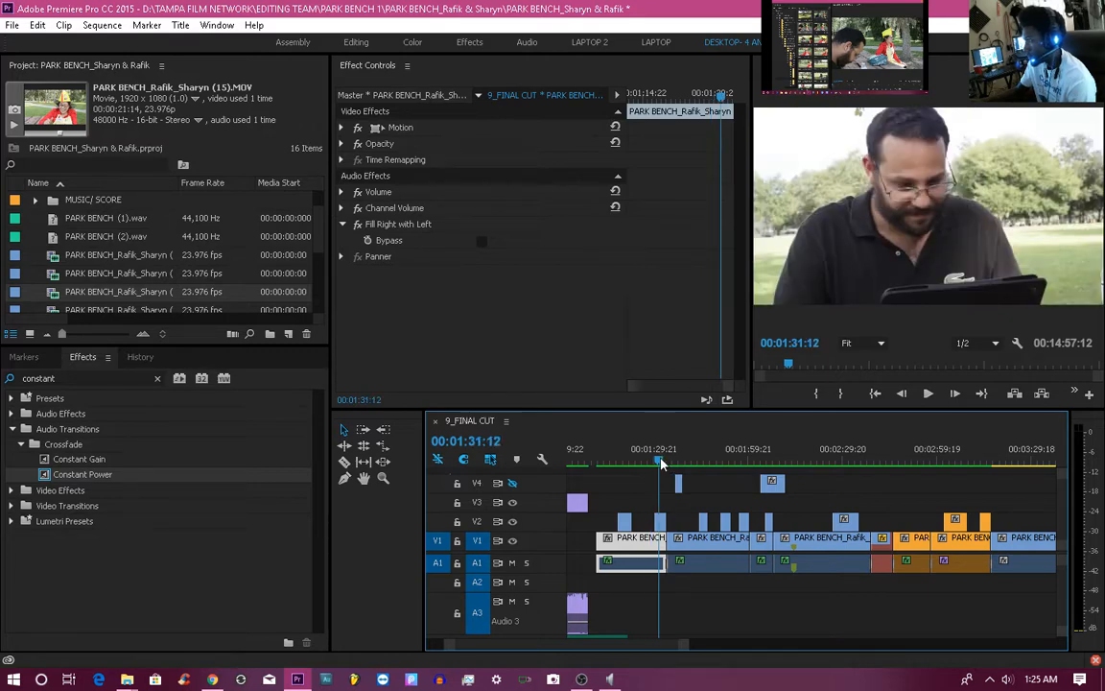
click(653, 464)
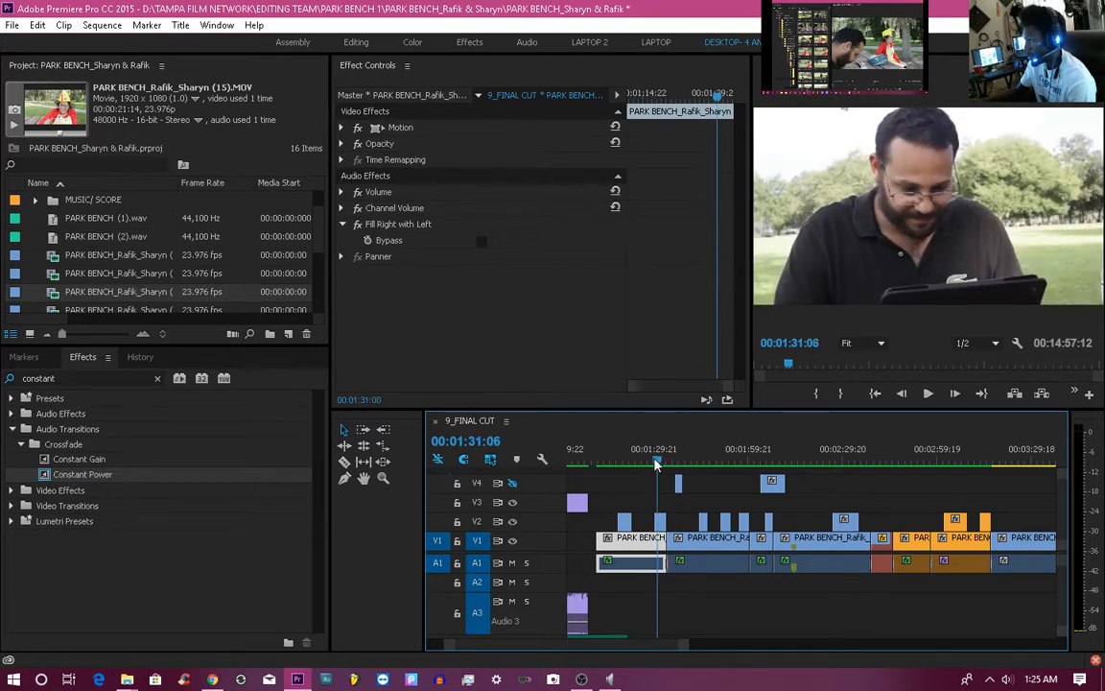
drag(654, 465, 659, 464)
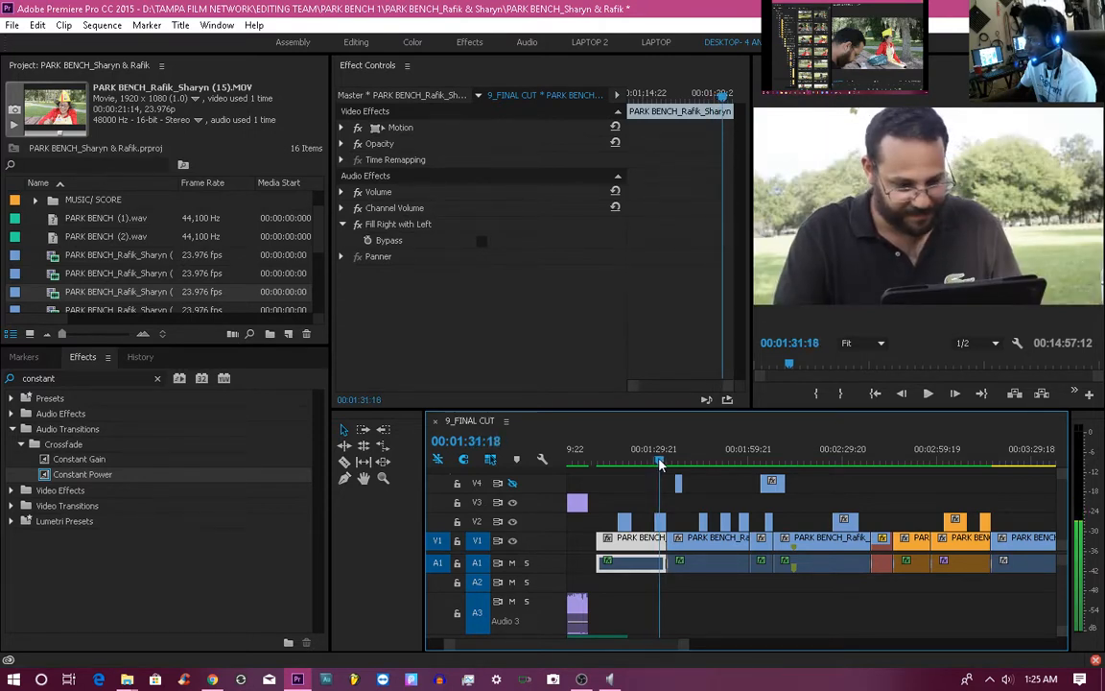
drag(661, 465, 661, 466)
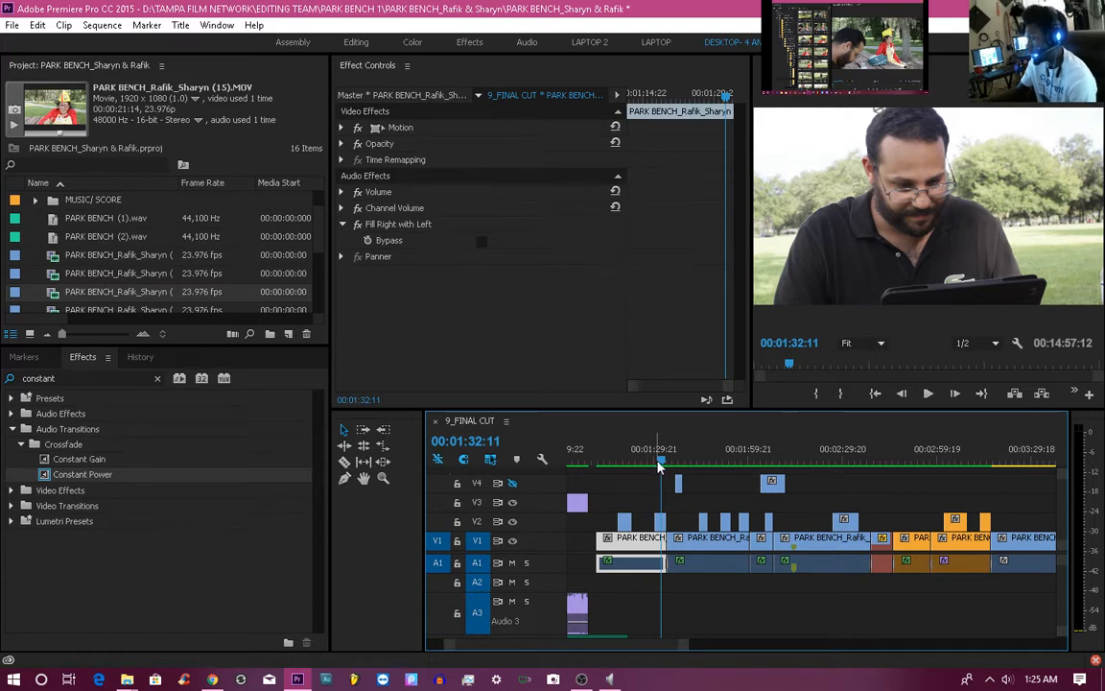
drag(664, 465, 666, 466)
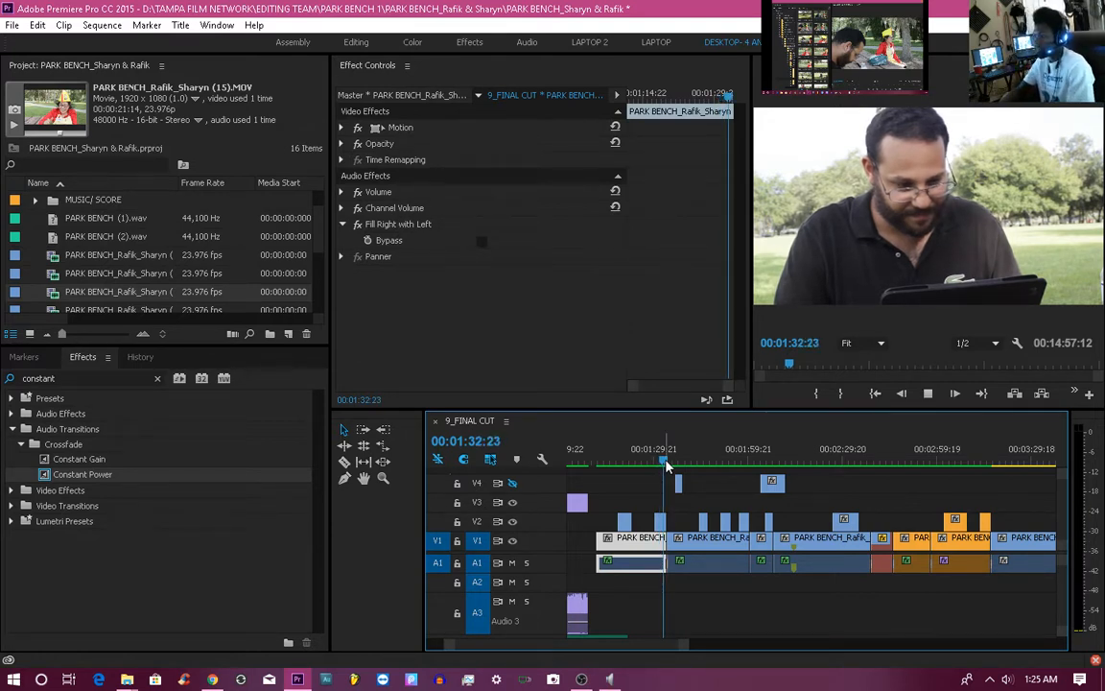
Play from the end of the second V2 cutaway at 00:01:32:23 to the third cutaway, and return to the woman's shot at 00:01:33:17.
key(space)
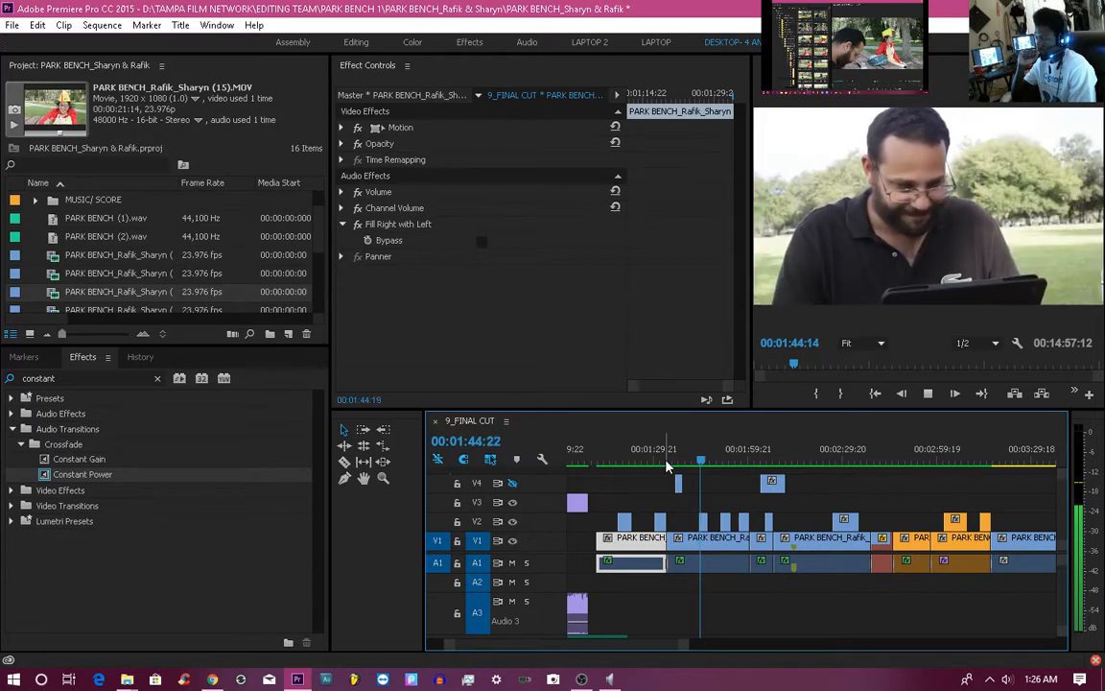
key(space)
drag(680, 460, 668, 457)
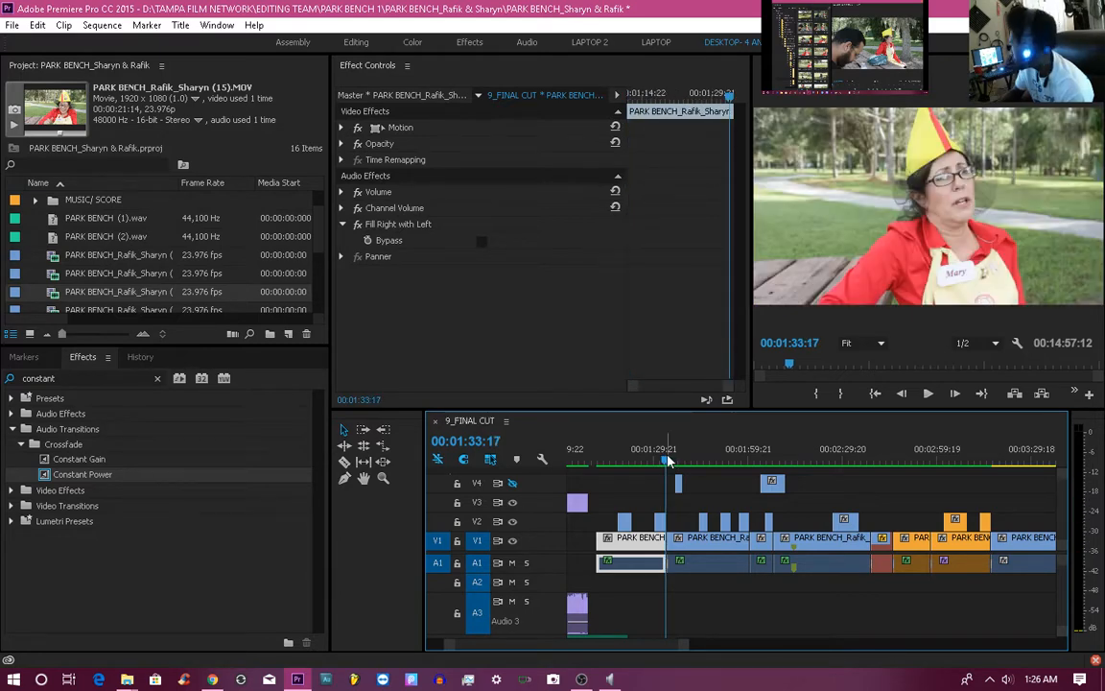
Select the scene's second V1 clip and compare the man's cutaway at 00:01:44:15 with the woman's close-up at 00:01:43:04.
key(Down)
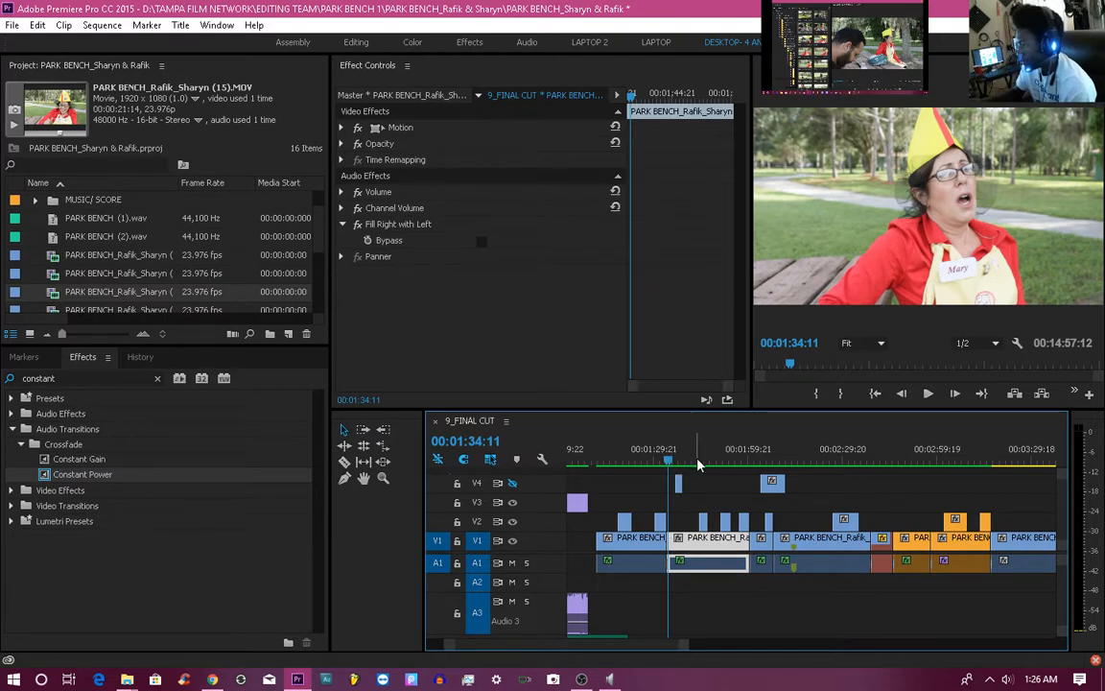
click(699, 465)
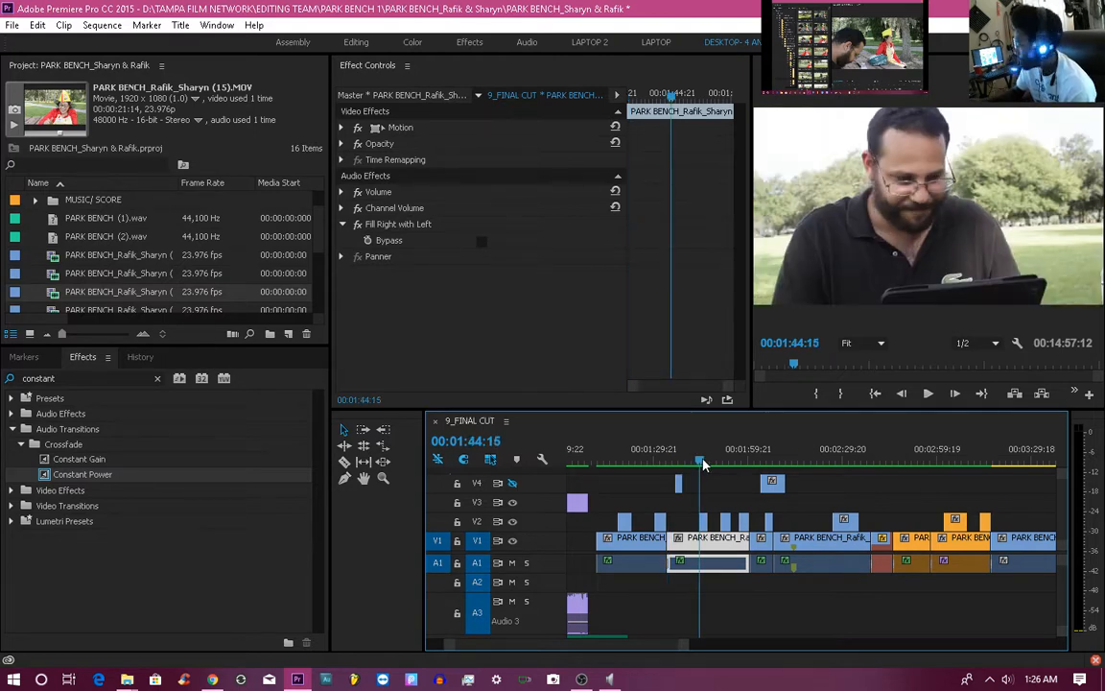
drag(697, 463, 694, 463)
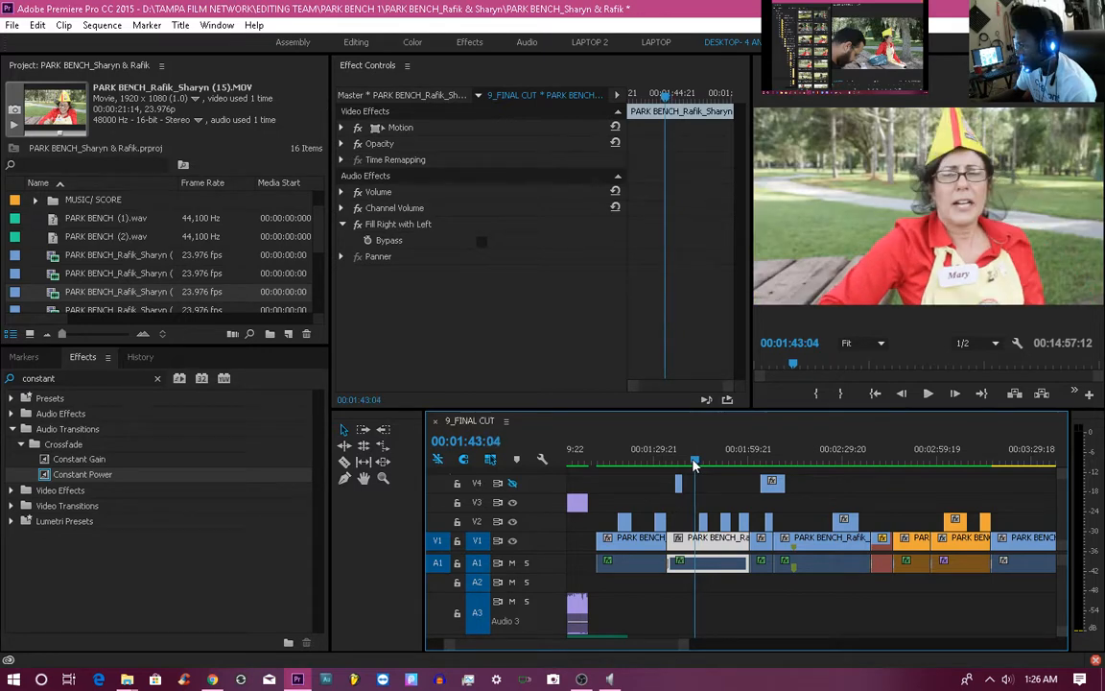
Play the woman's close-up from the start of the second V1 clip to the man's cutaway at 00:01:44:15.
click(671, 463)
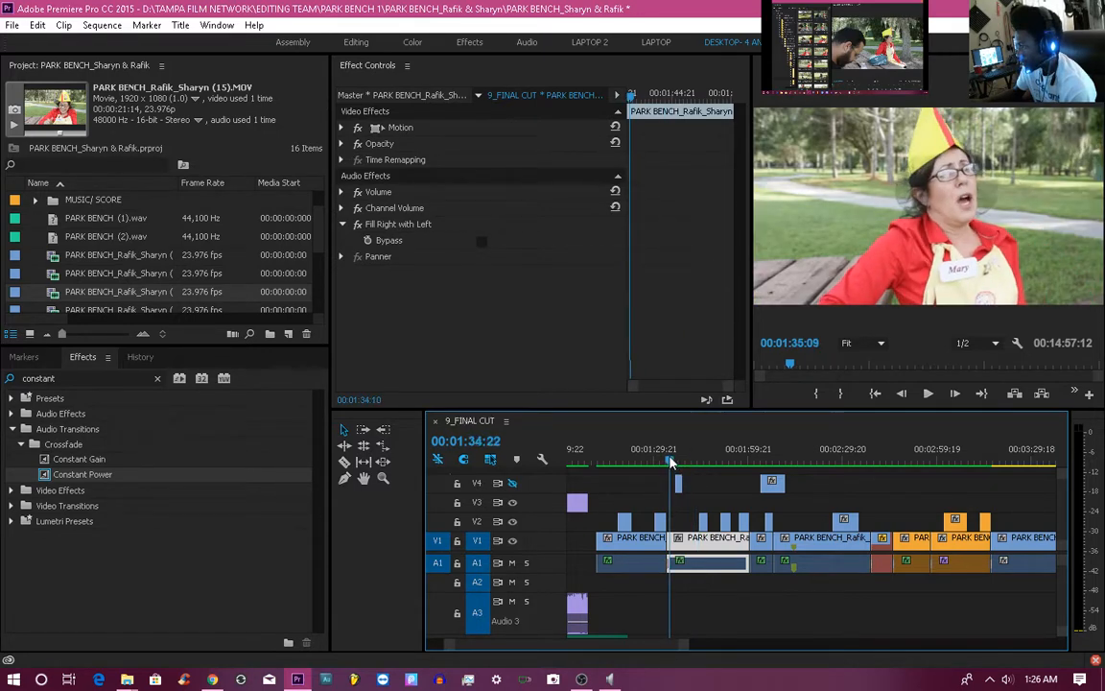
drag(671, 464, 675, 464)
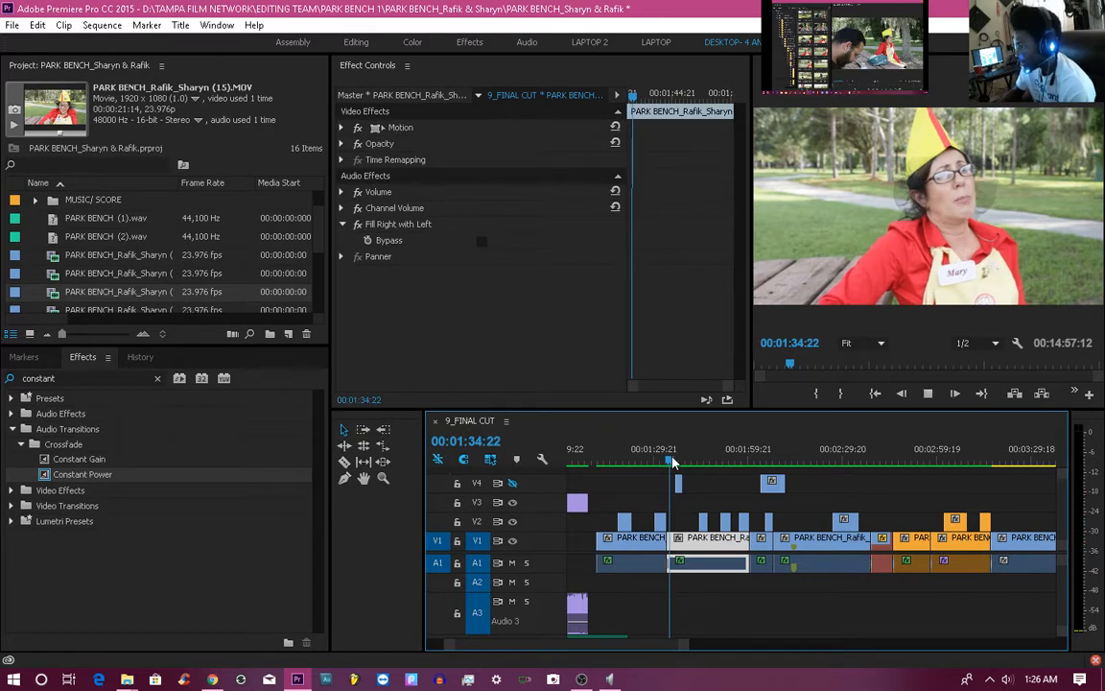
key(space)
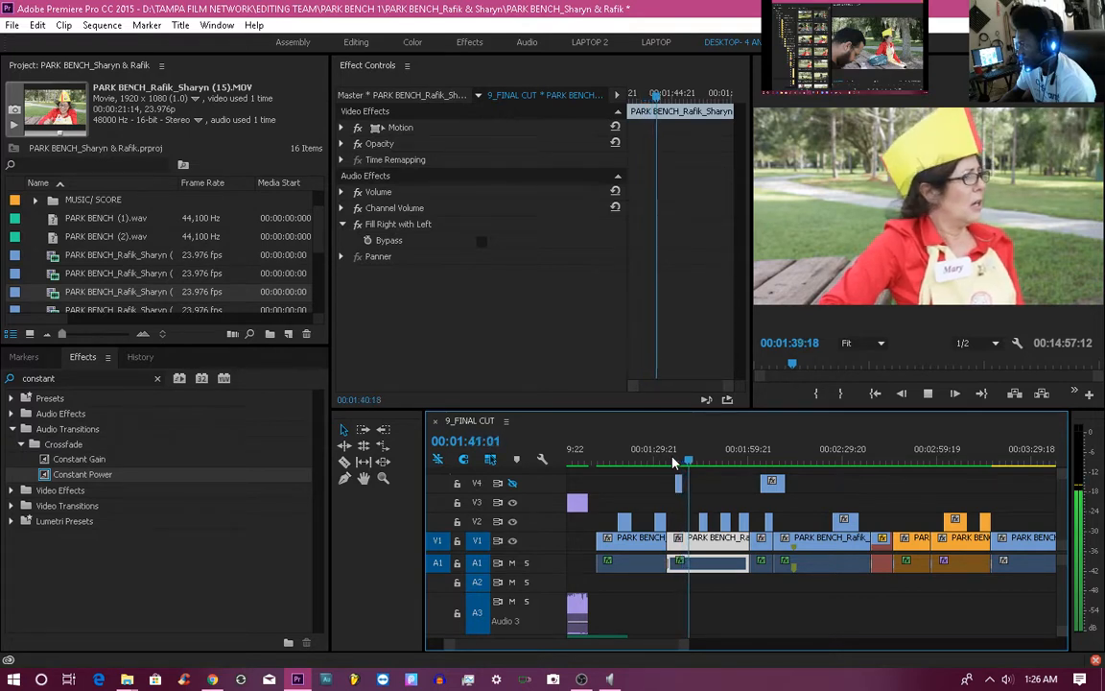
key(space)
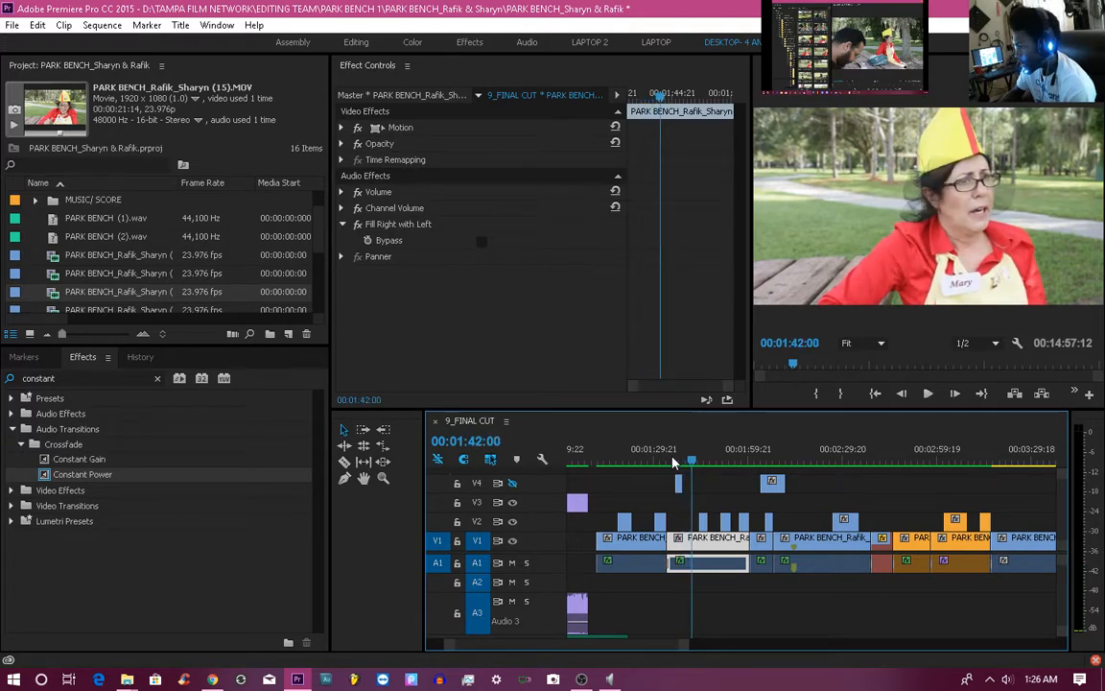
key(space)
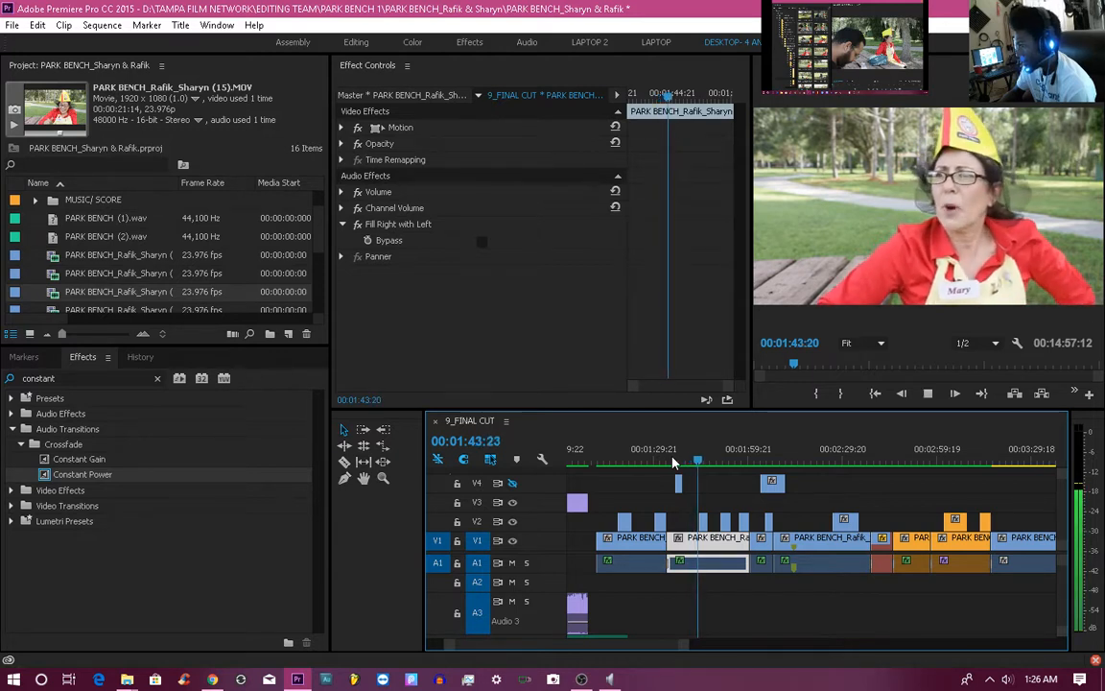
key(space)
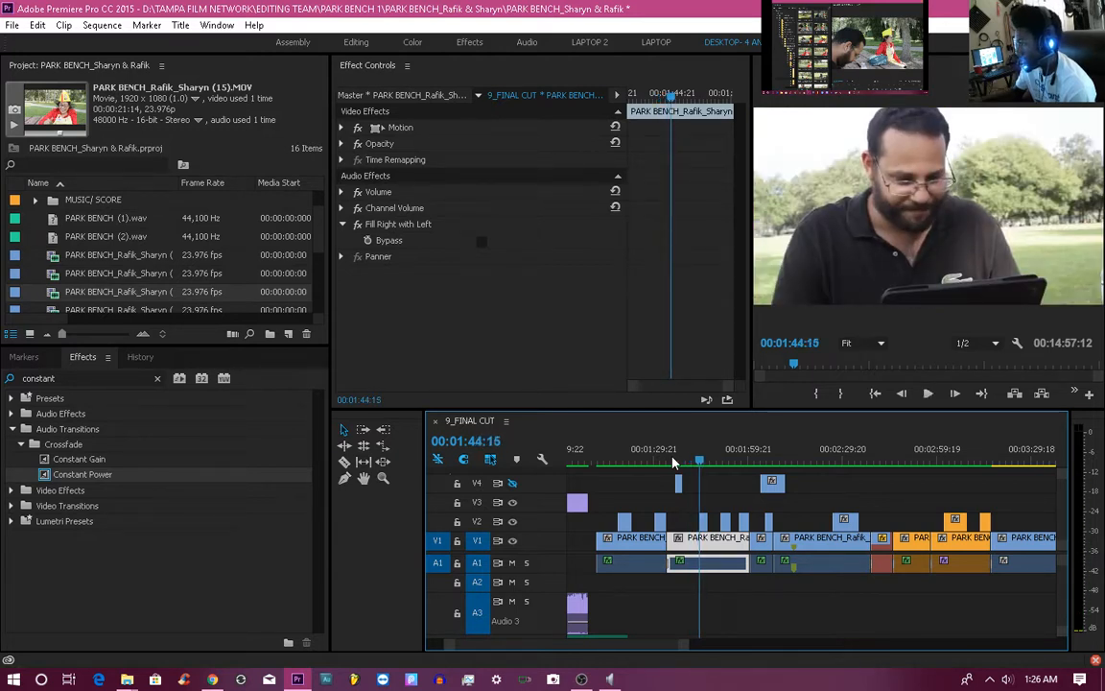
Review the woman's performance from 00:01:35:15 to 00:01:48:13, and play on to the man's cutaway at 00:01:57:18.
drag(667, 459, 674, 468)
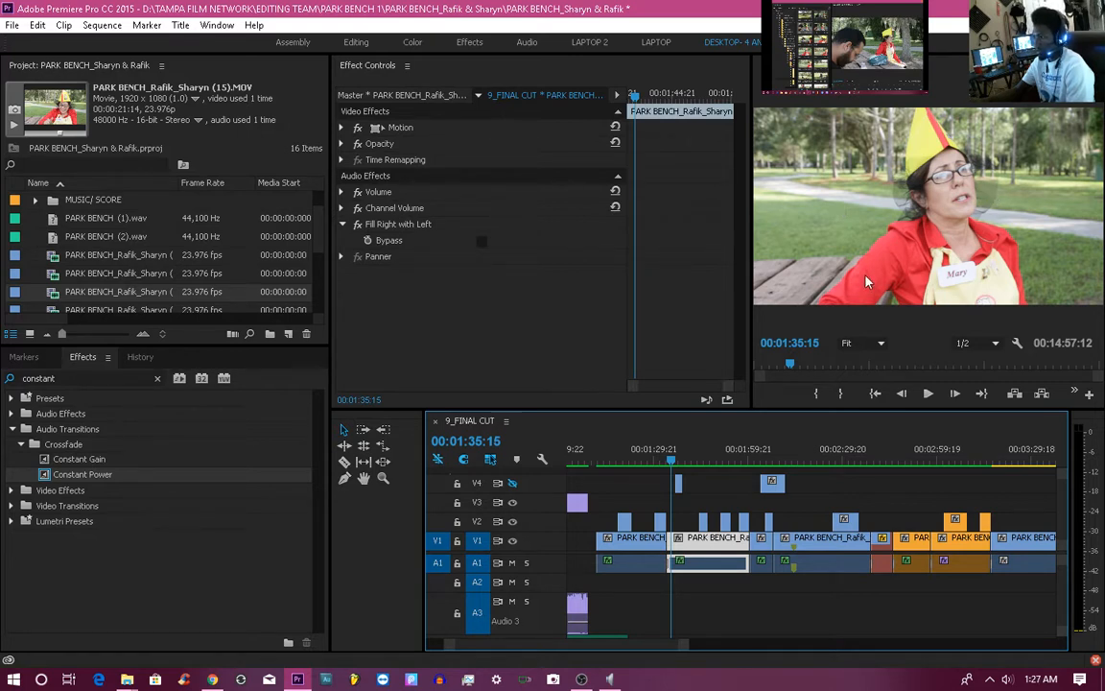
click(674, 464)
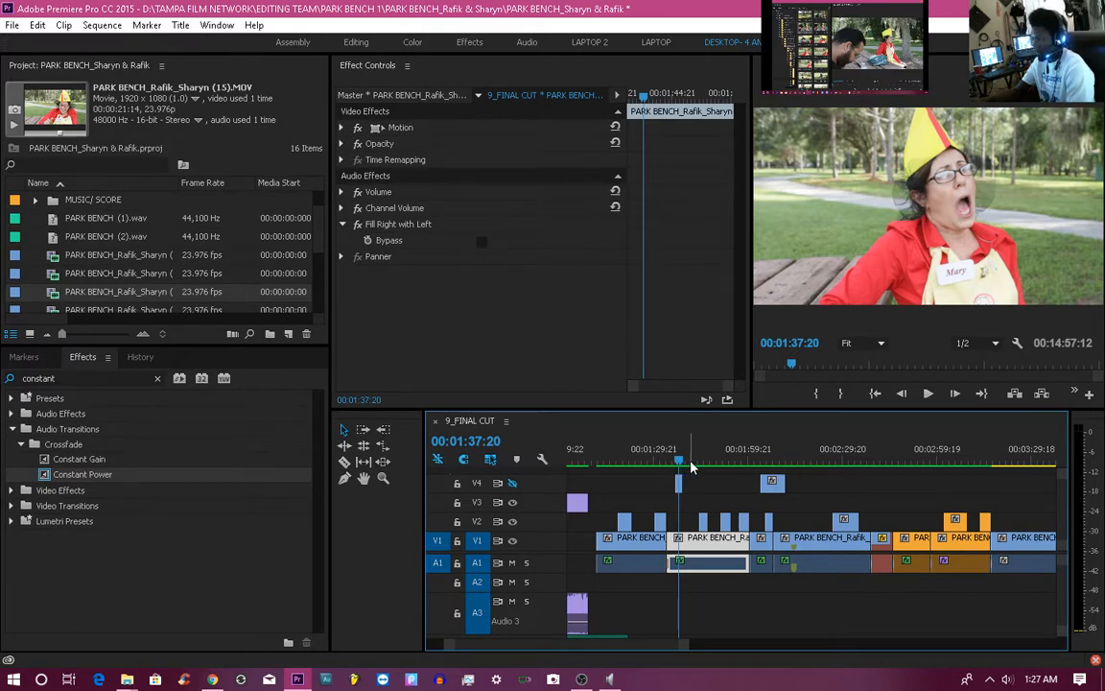
click(684, 463)
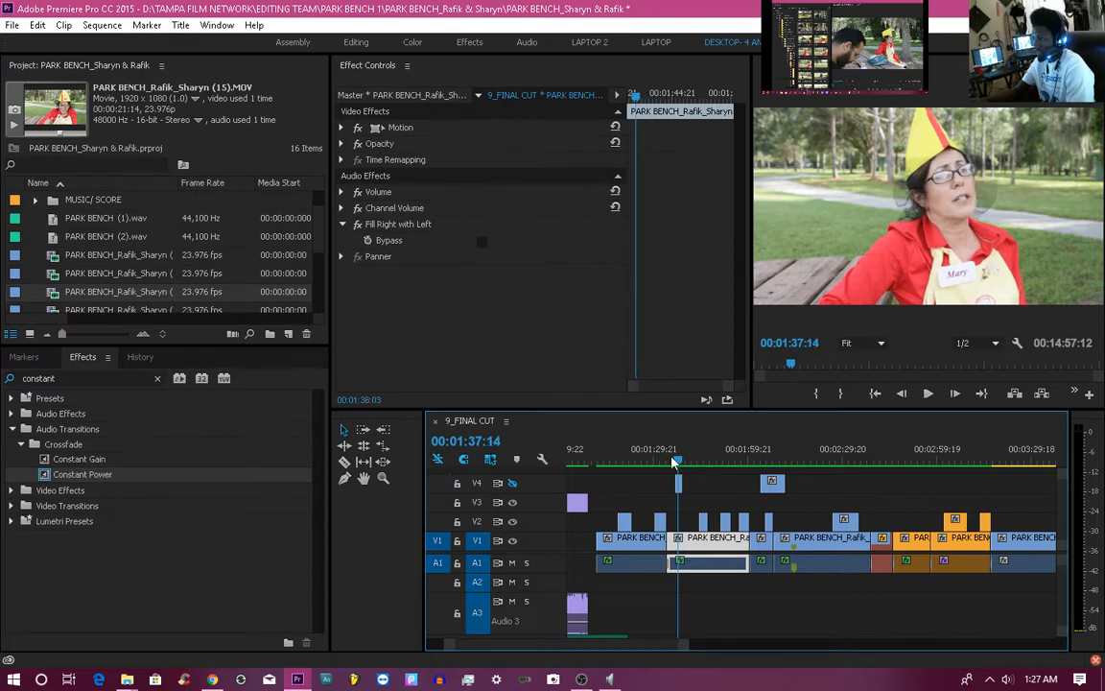
drag(684, 463, 715, 467)
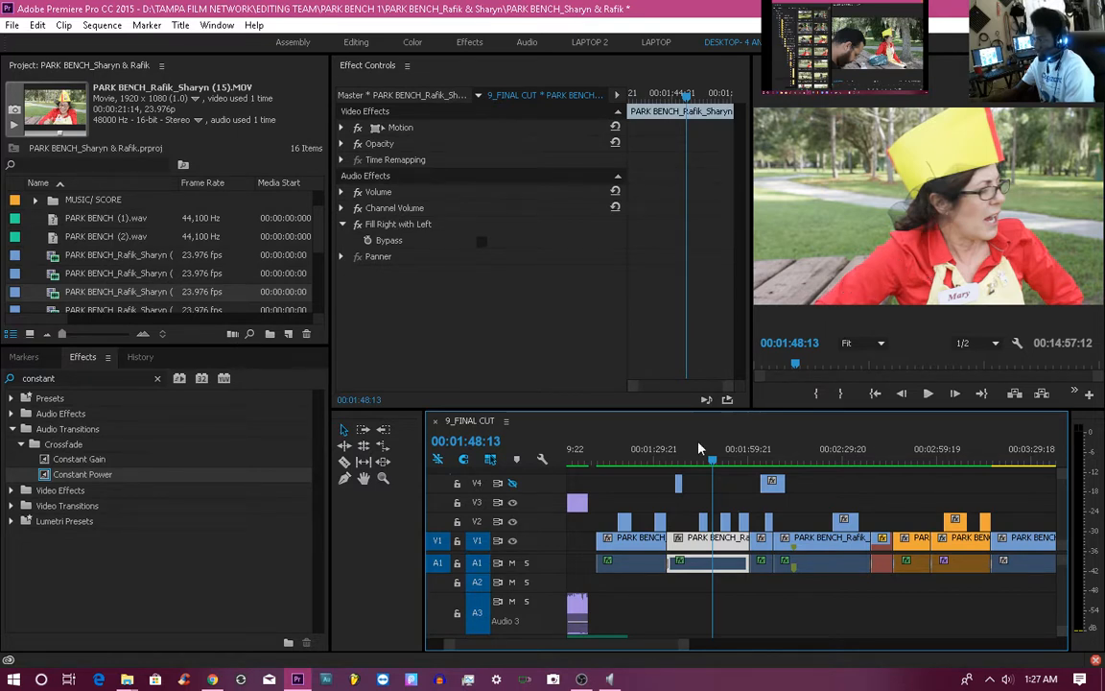
drag(715, 461, 725, 463)
key(space)
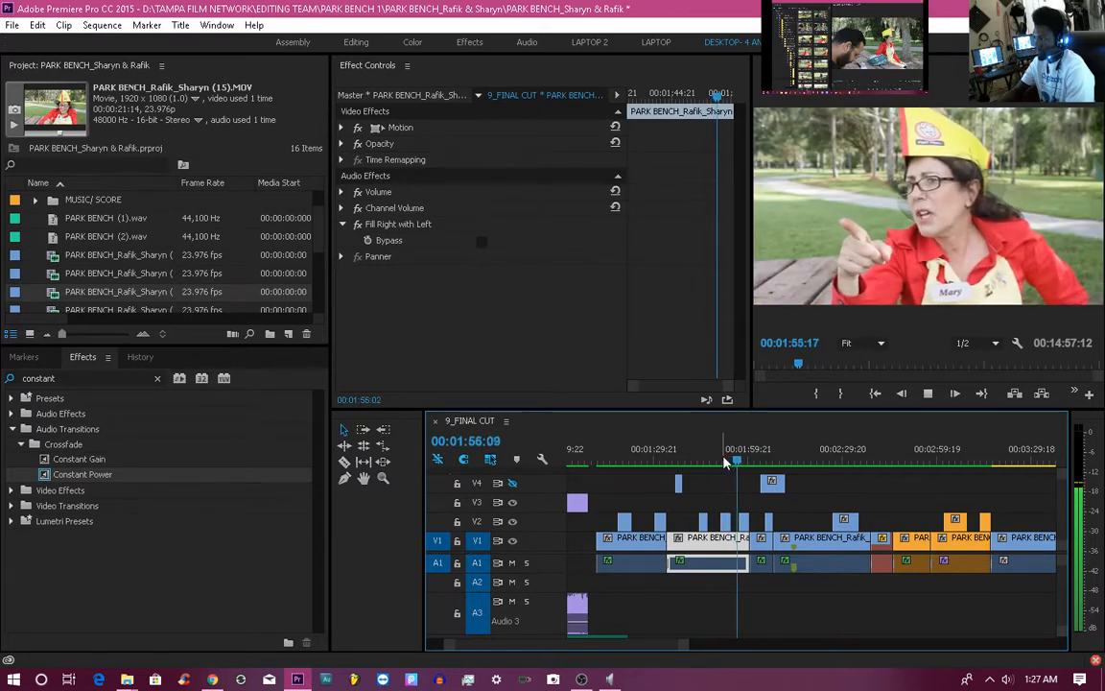
key(space)
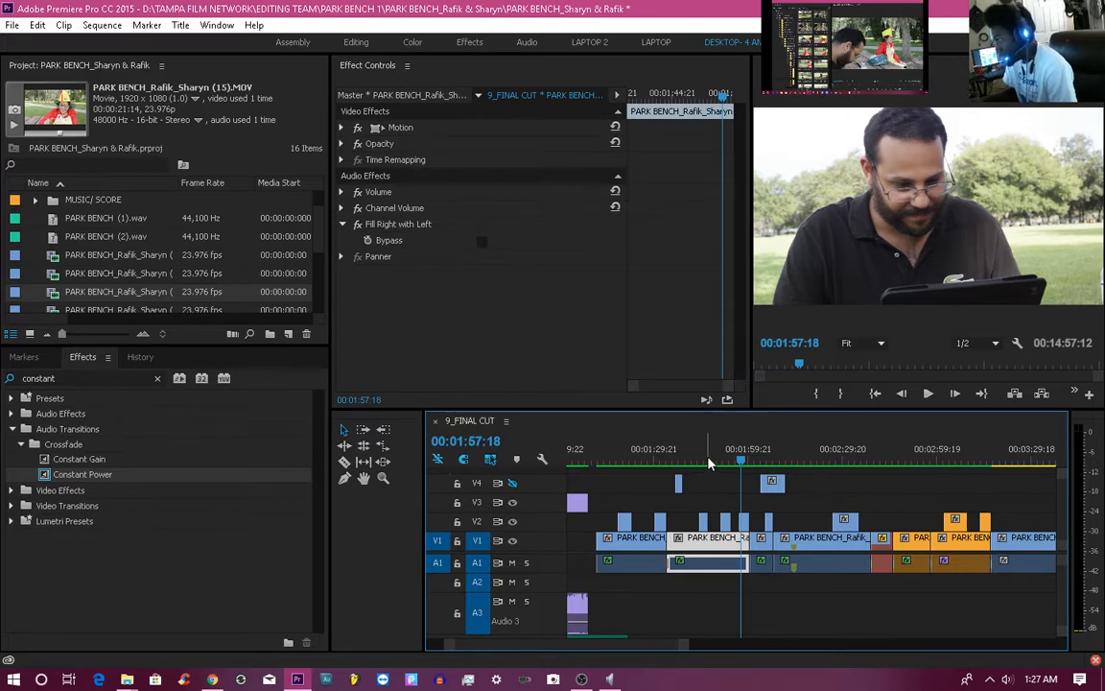
Re-examine the woman's close-up beneath the short V4 clip, between 00:01:37:14 and 00:01:39:07.
click(698, 462)
mouse_move(698, 462)
mouse_down()
mouse_move(671, 466)
mouse_move(683, 462)
mouse_up()
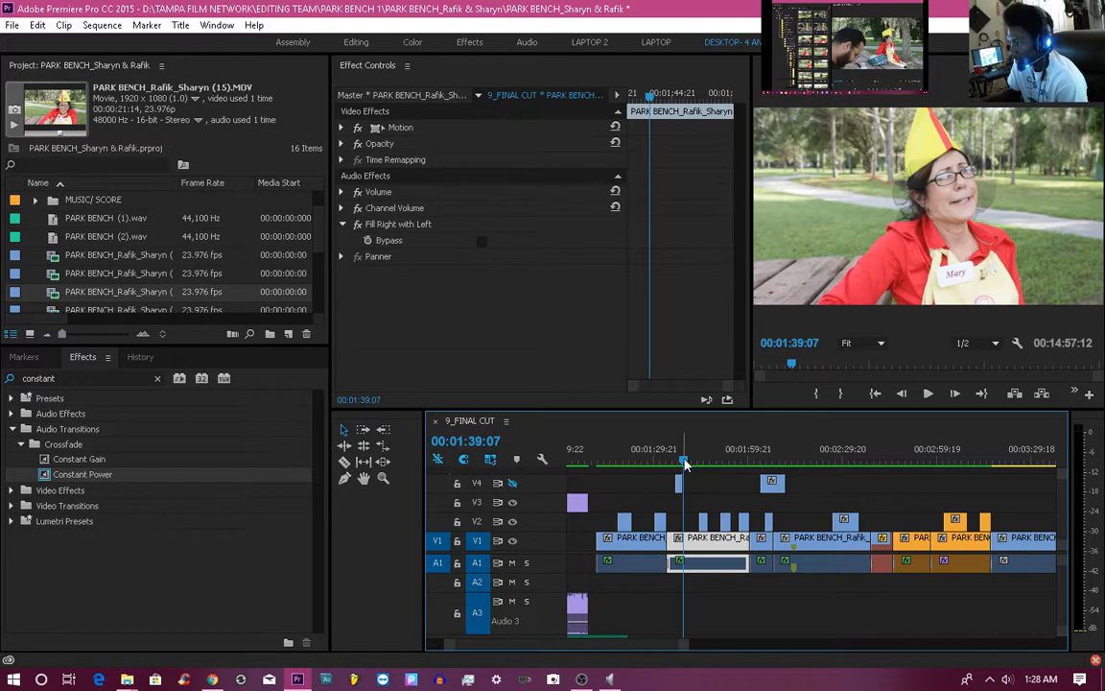
drag(684, 461, 679, 461)
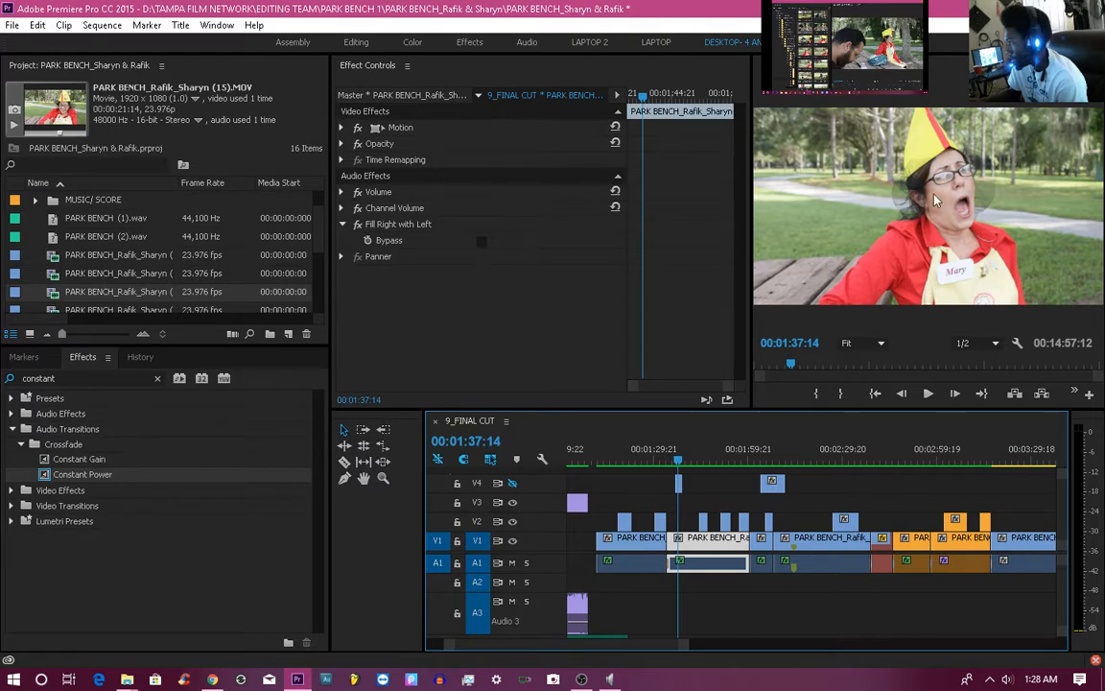
mouse_move(679, 459)
mouse_down()
mouse_move(698, 468)
mouse_move(675, 467)
mouse_move(684, 470)
mouse_up()
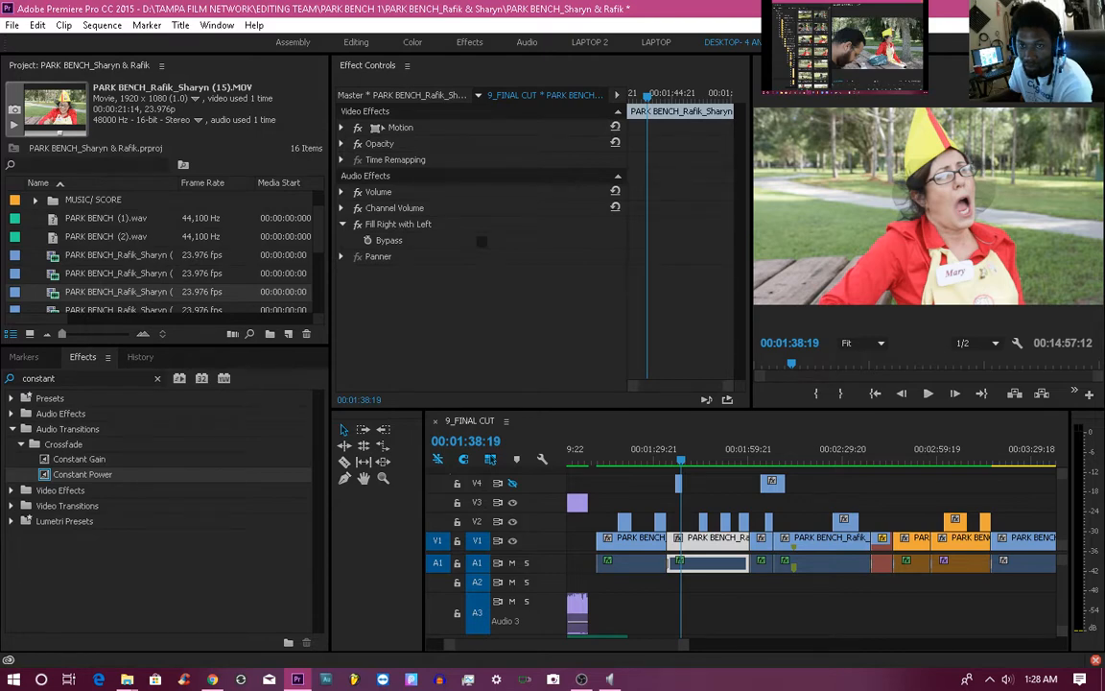
key(super+Tab)
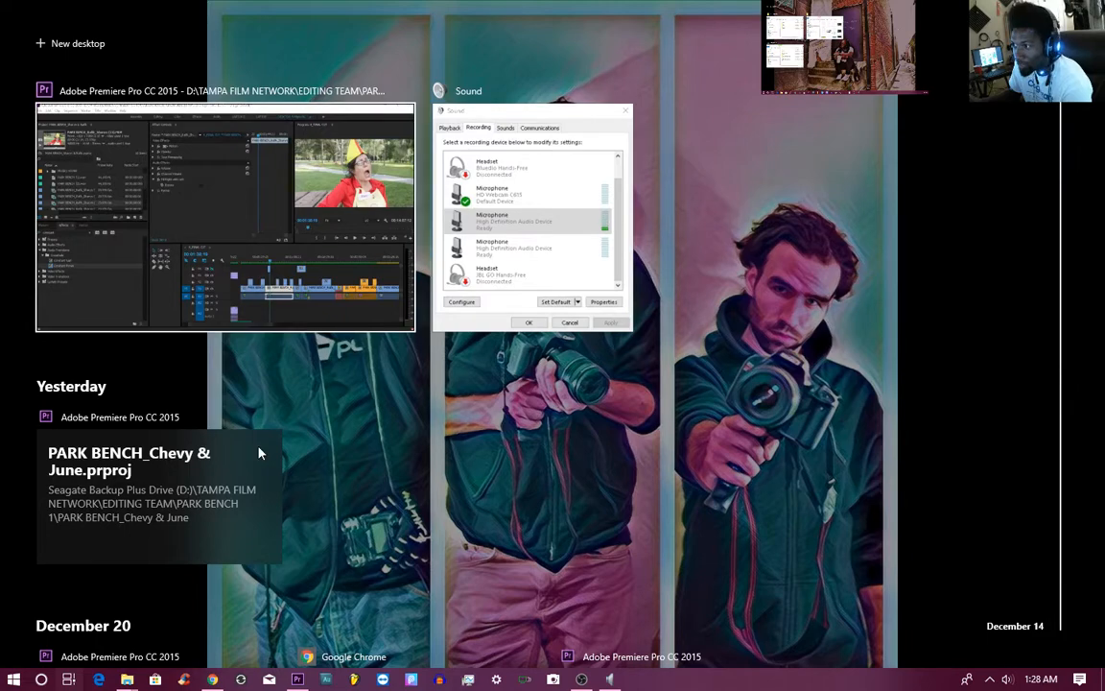
click(165, 242)
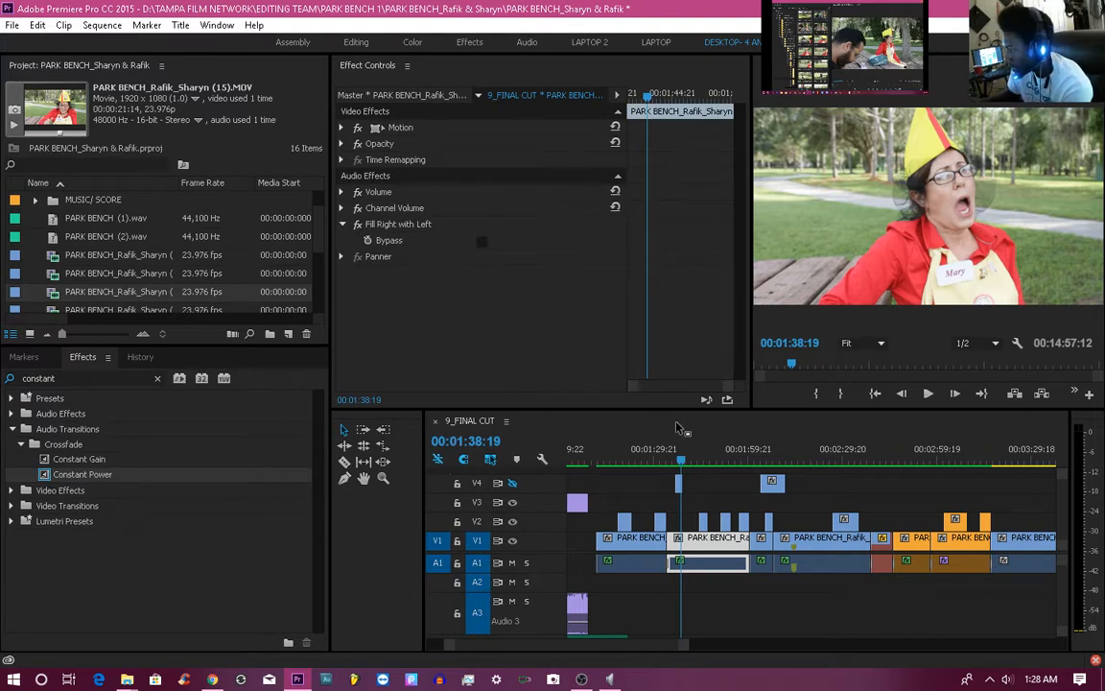
Compare the over-the-shoulder shot at 00:01:25:22 and 00:01:28:14 with the woman's close-up at 00:01:41:06 and 00:01:37:20.
mouse_move(665, 470)
mouse_down()
mouse_move(648, 464)
mouse_move(683, 467)
mouse_move(662, 467)
mouse_up()
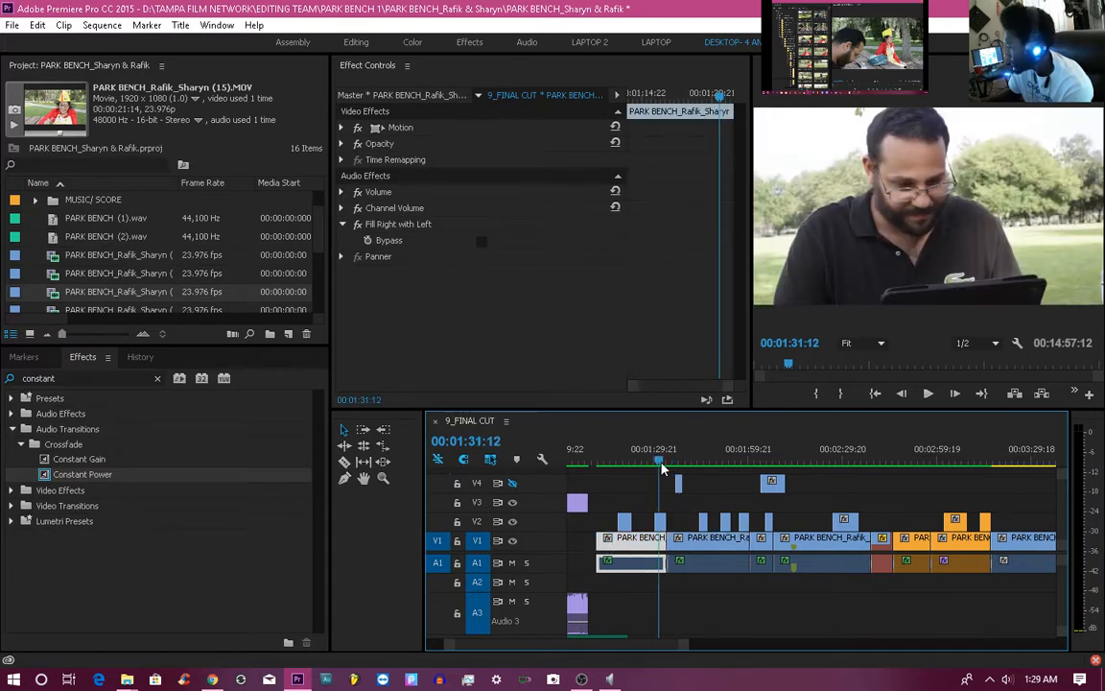
mouse_move(662, 467)
mouse_down()
mouse_move(636, 466)
mouse_move(644, 471)
mouse_up()
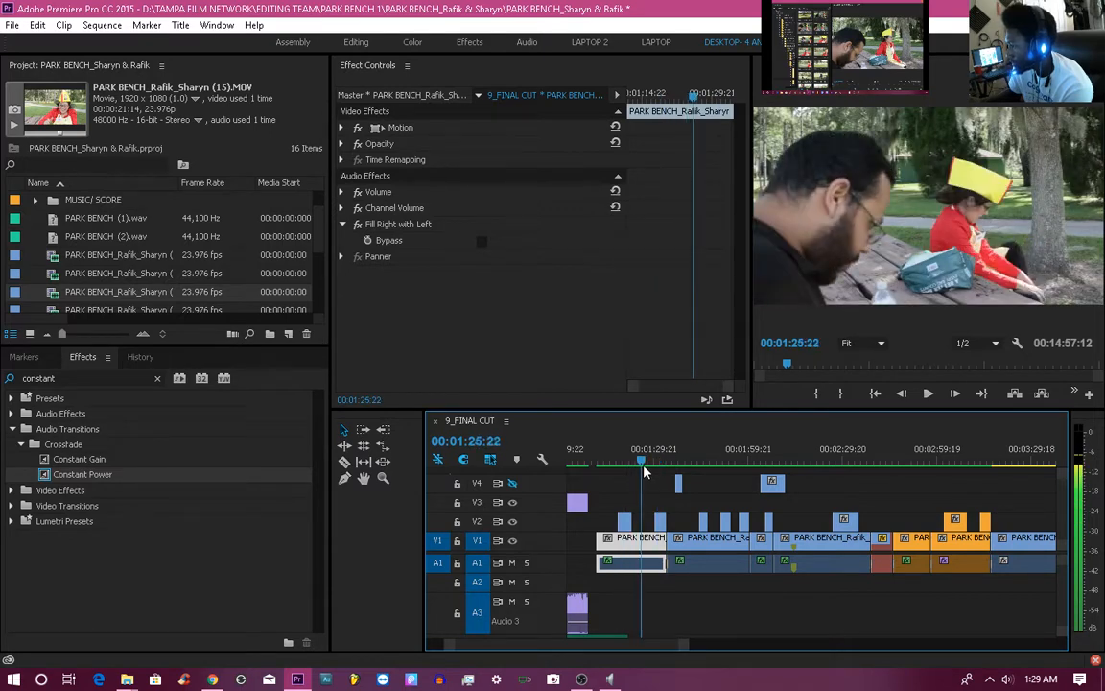
click(689, 466)
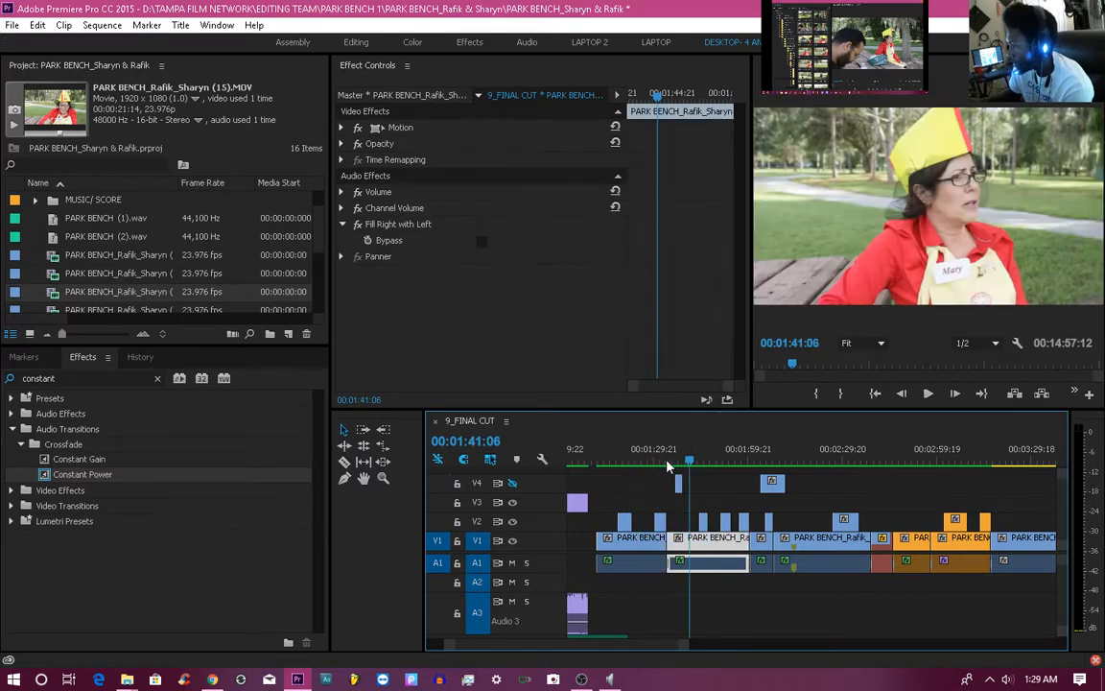
click(652, 464)
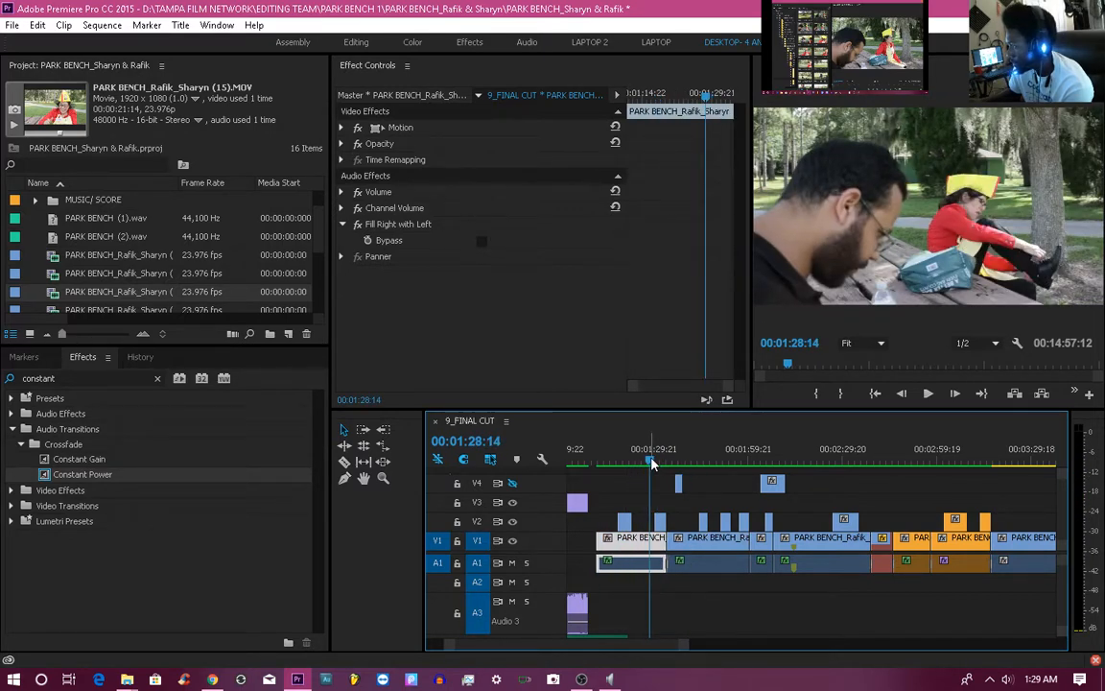
click(679, 465)
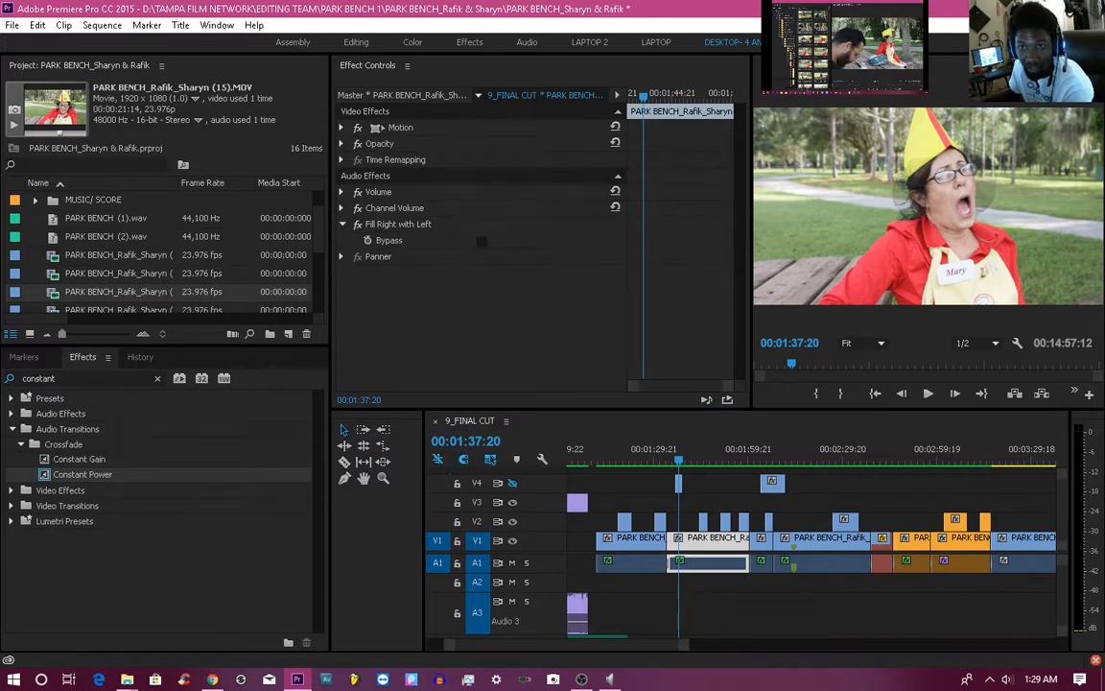
Review the source clips PARK BENCH_Rafik_Sharyn (12).MOV and (11).MOV for an alternative over-the-shoulder shot.
key(f)
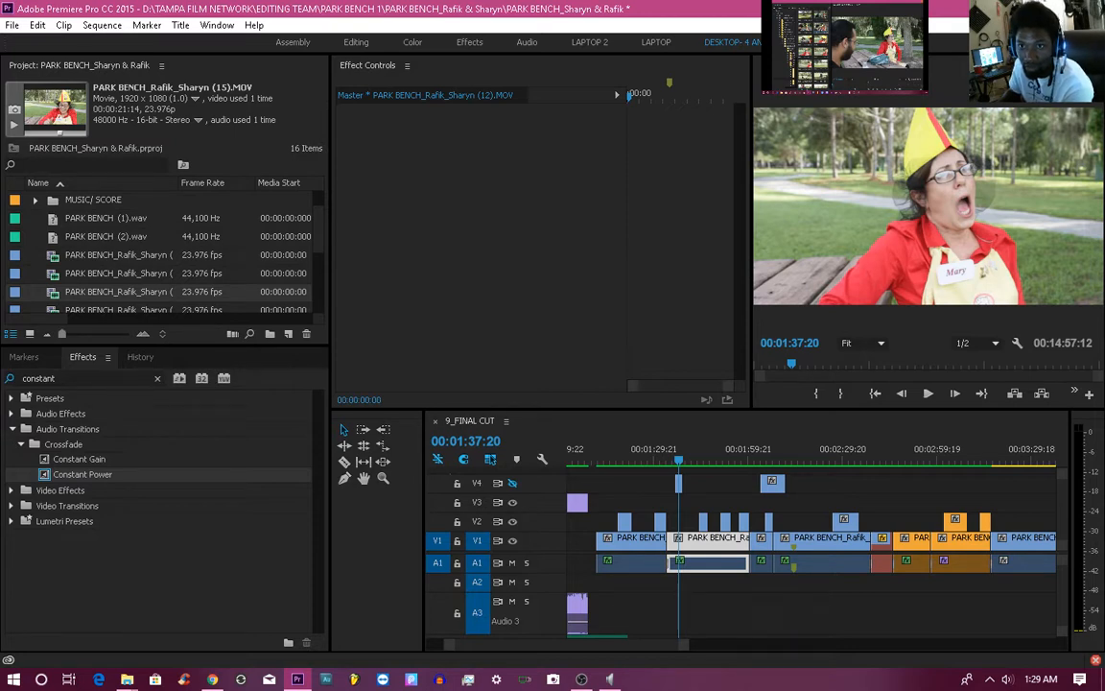
key(space)
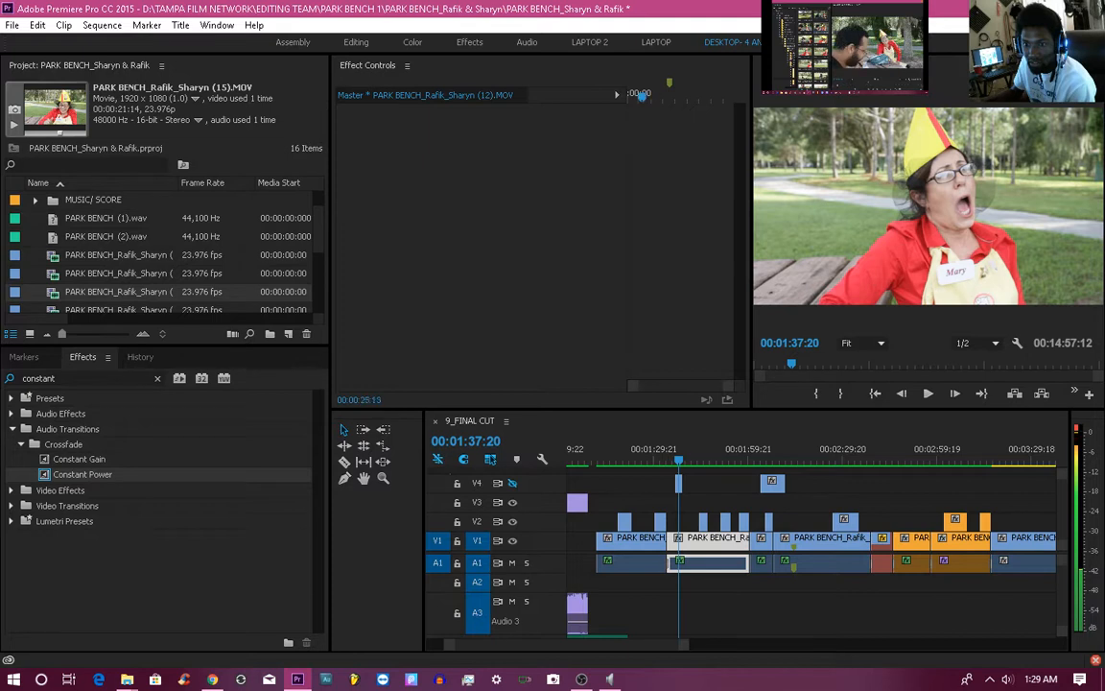
key(Home)
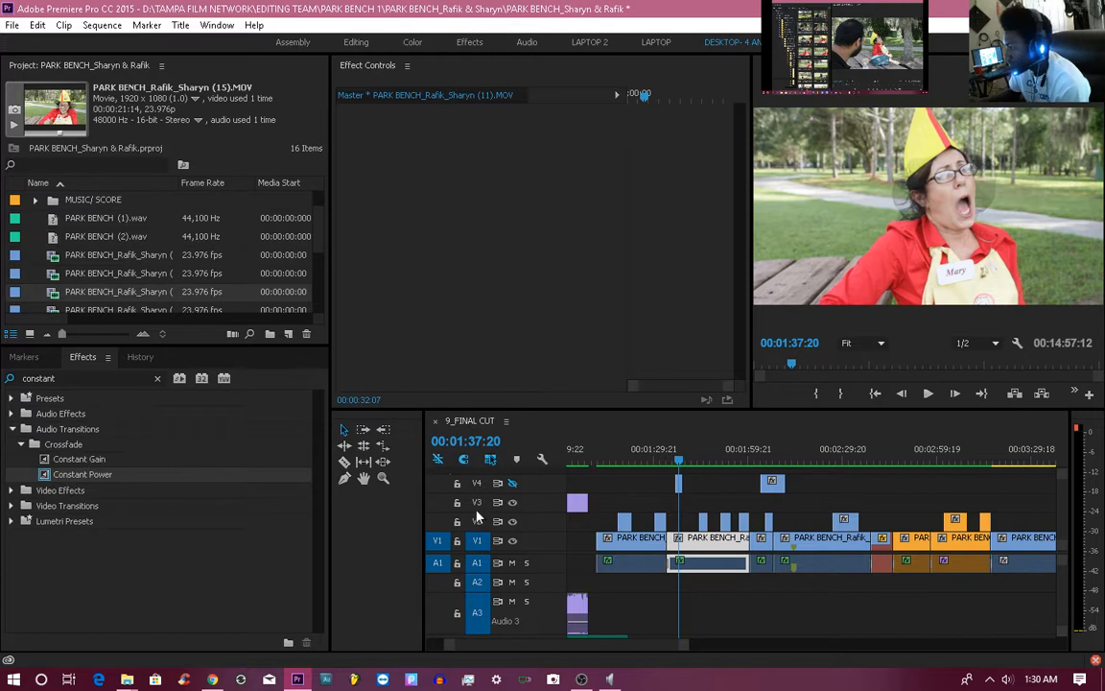
Play the scene up to the woman's shot at 00:01:40:02 and select the V1 clip there.
drag(685, 459, 647, 457)
key(space)
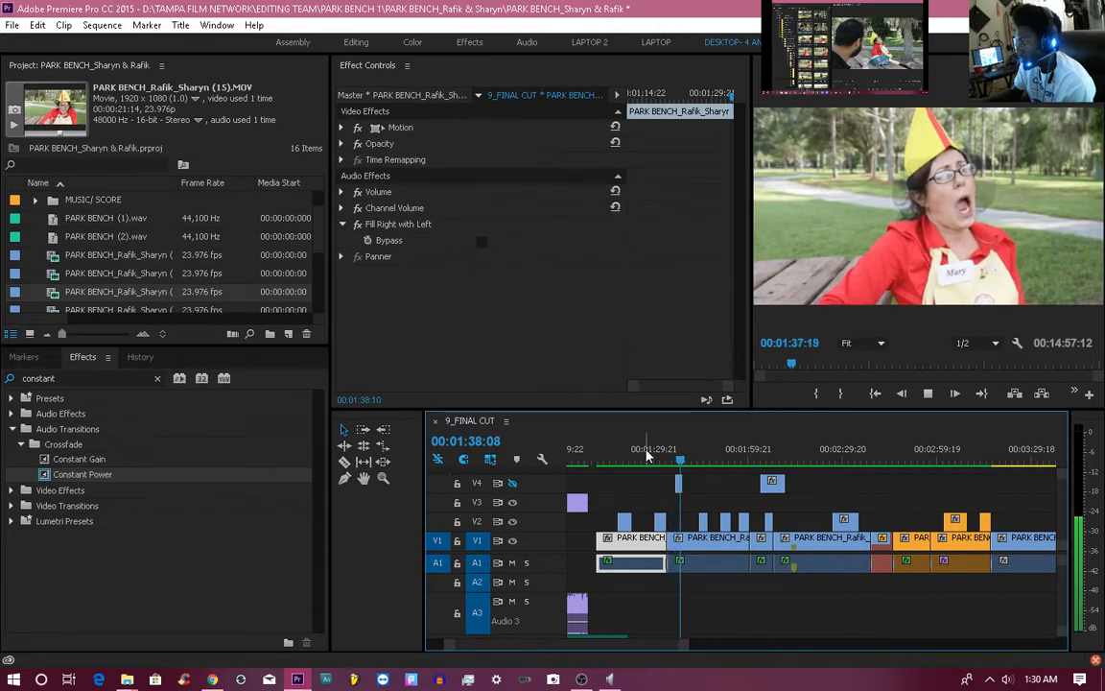
key(space)
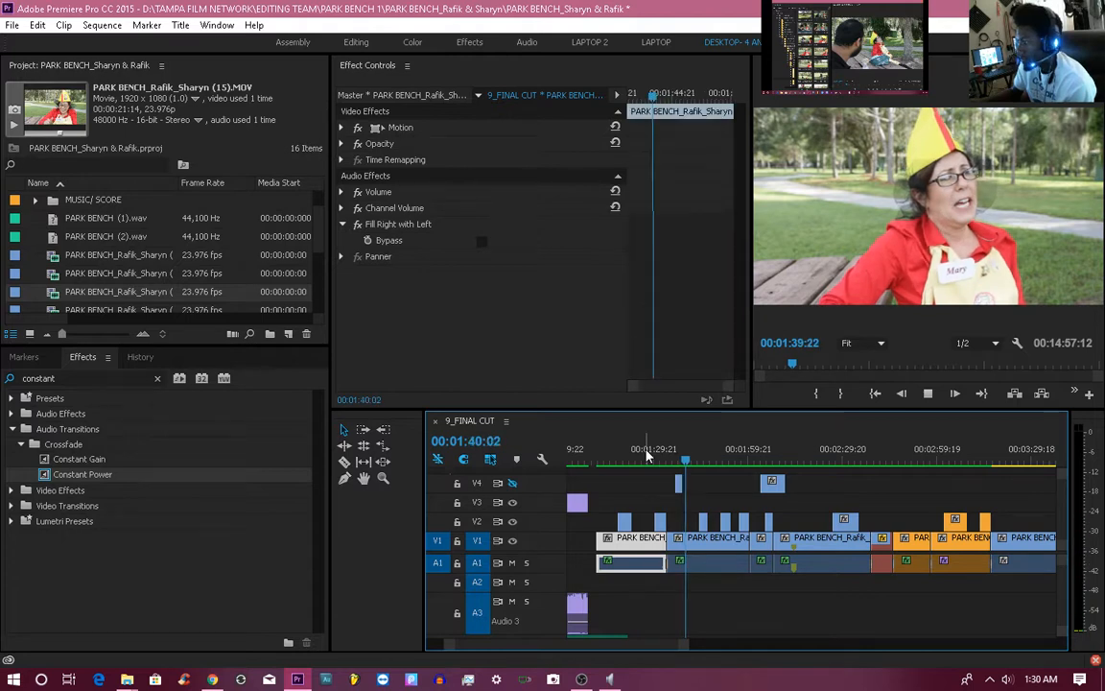
key(d)
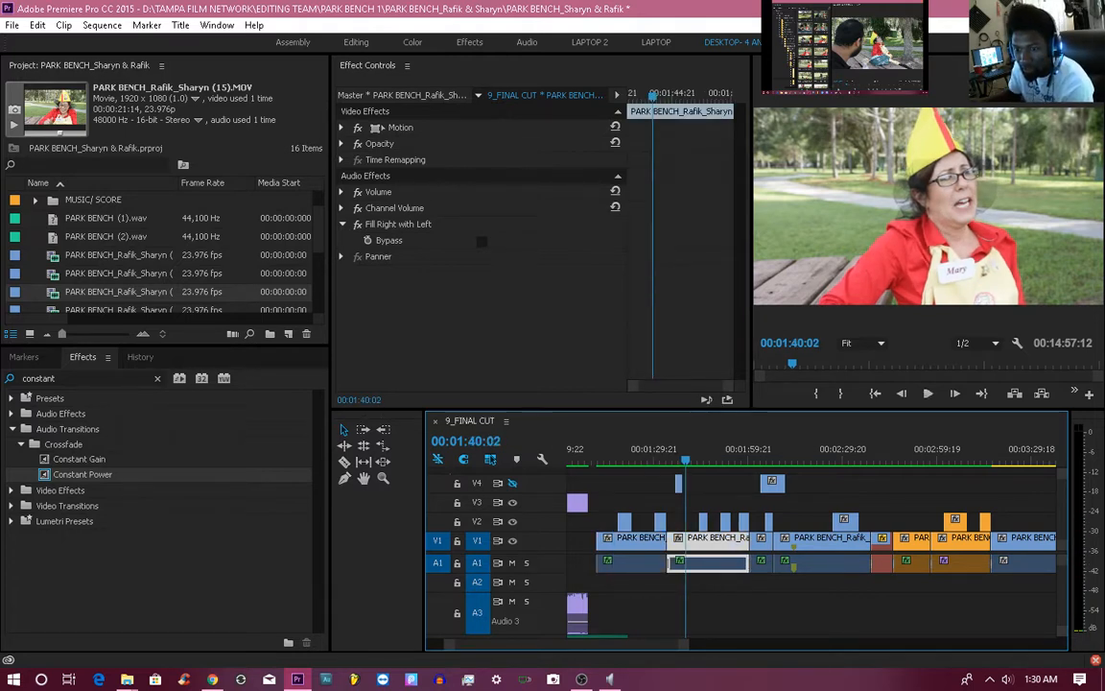
Overlay a short over-the-shoulder section of PARK BENCH_Rafik_Sharyn (11).MOV on V3 and A3 around 00:01:40:02.
key(f)
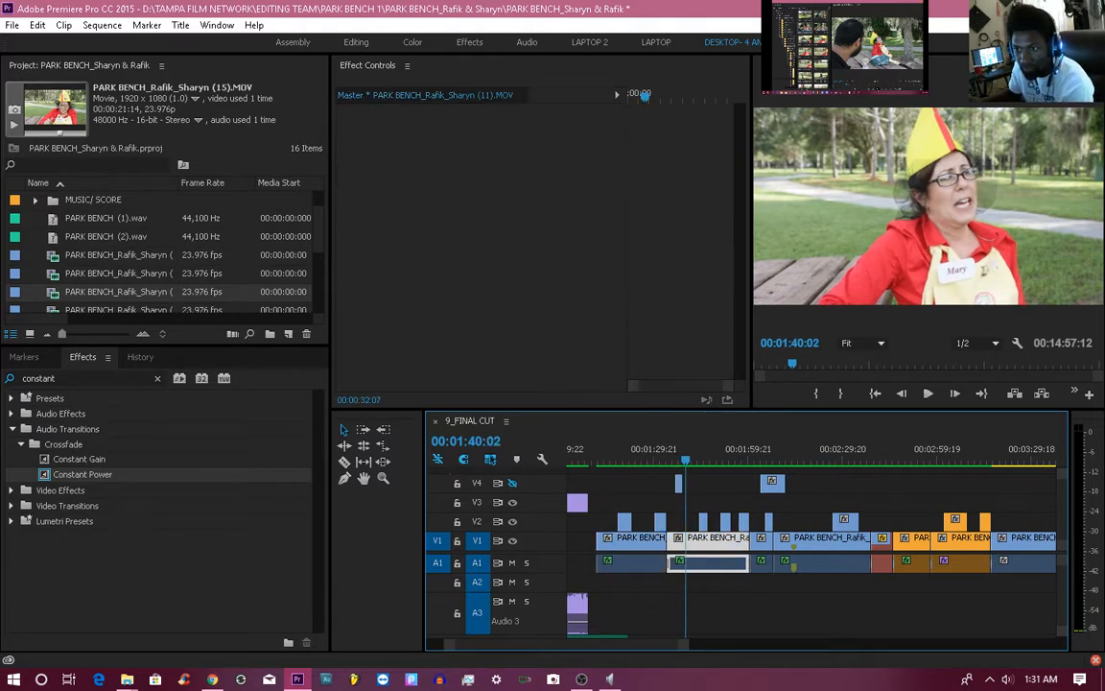
key(space)
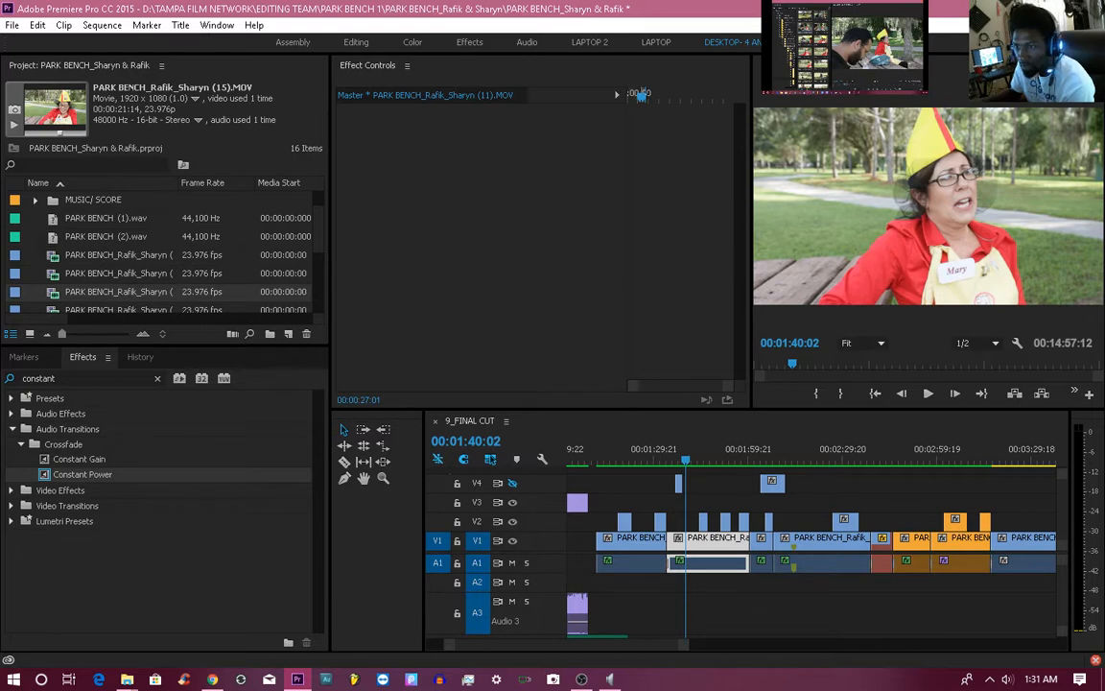
drag(31, 363, 686, 502)
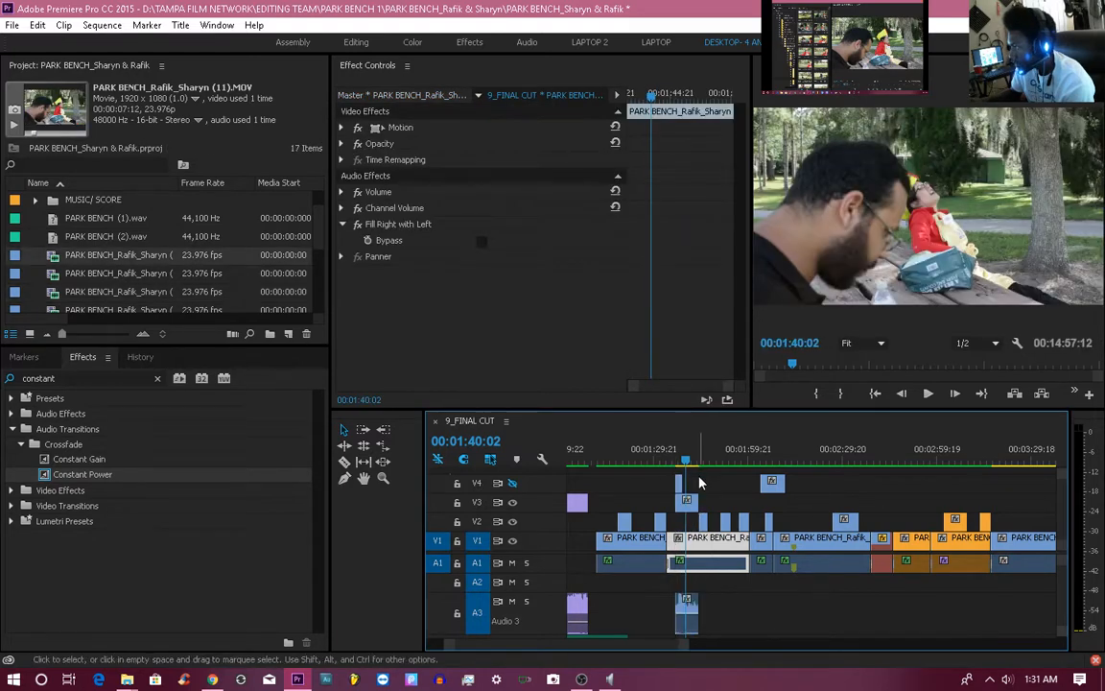
drag(680, 502, 690, 508)
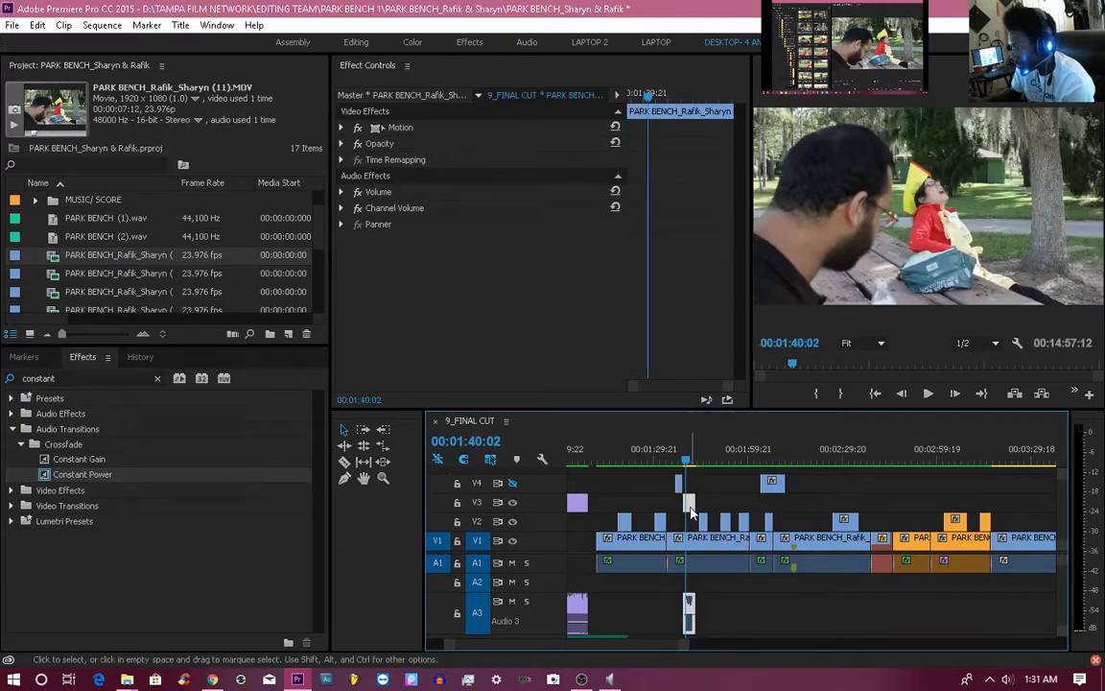
Delete the new cutaway's A3 audio while V3 is temporarily locked to protect its video.
click(456, 502)
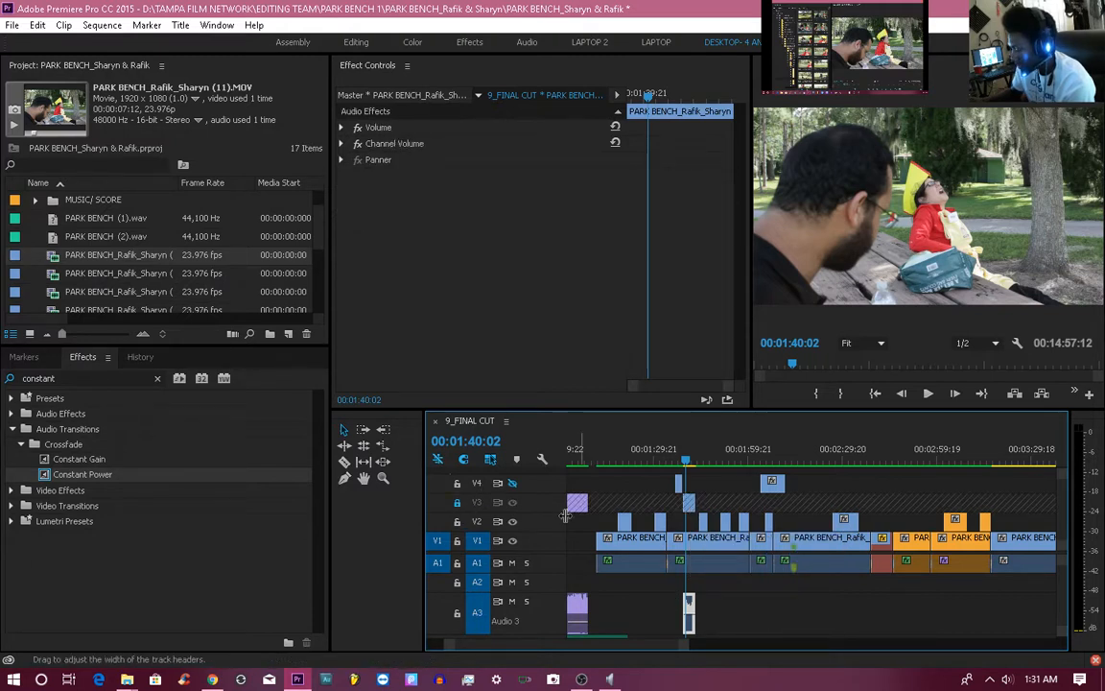
click(564, 521)
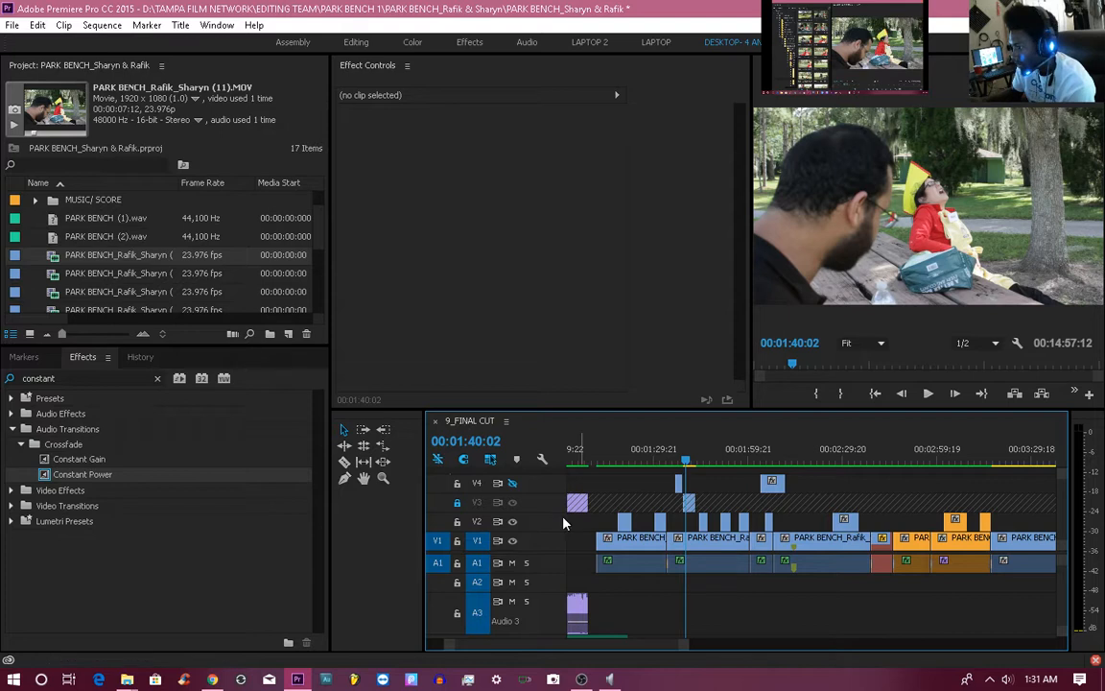
click(456, 502)
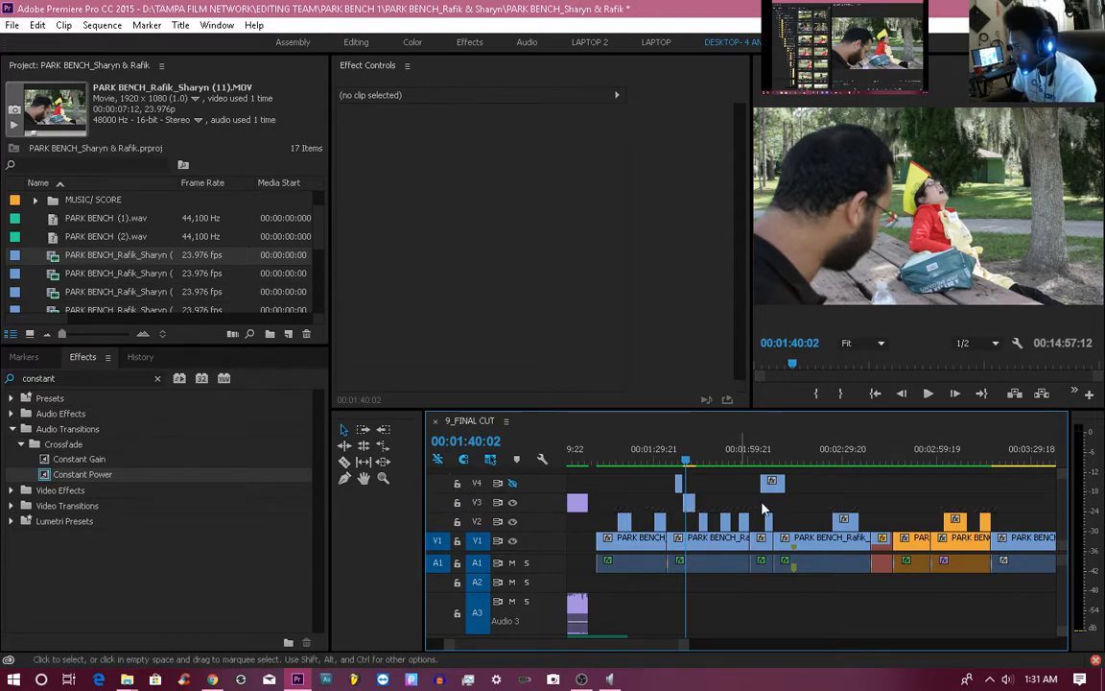
Move the over-the-shoulder cutaway from V3 down to V2 and play the edit back from 00:01:36:15.
drag(688, 502, 689, 521)
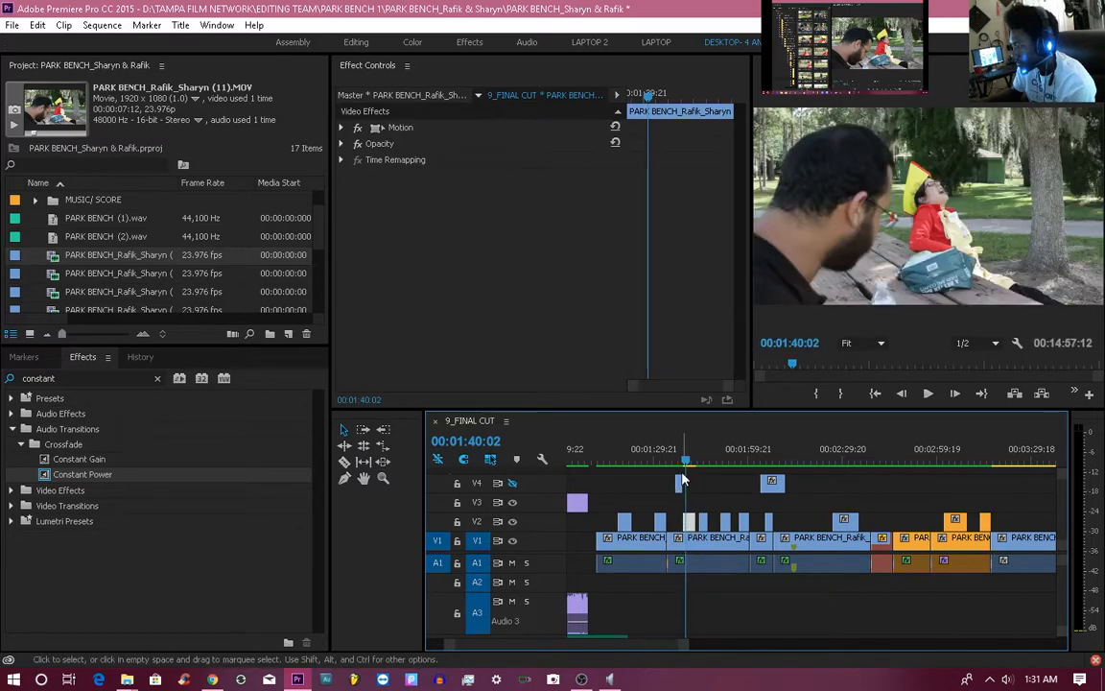
click(677, 459)
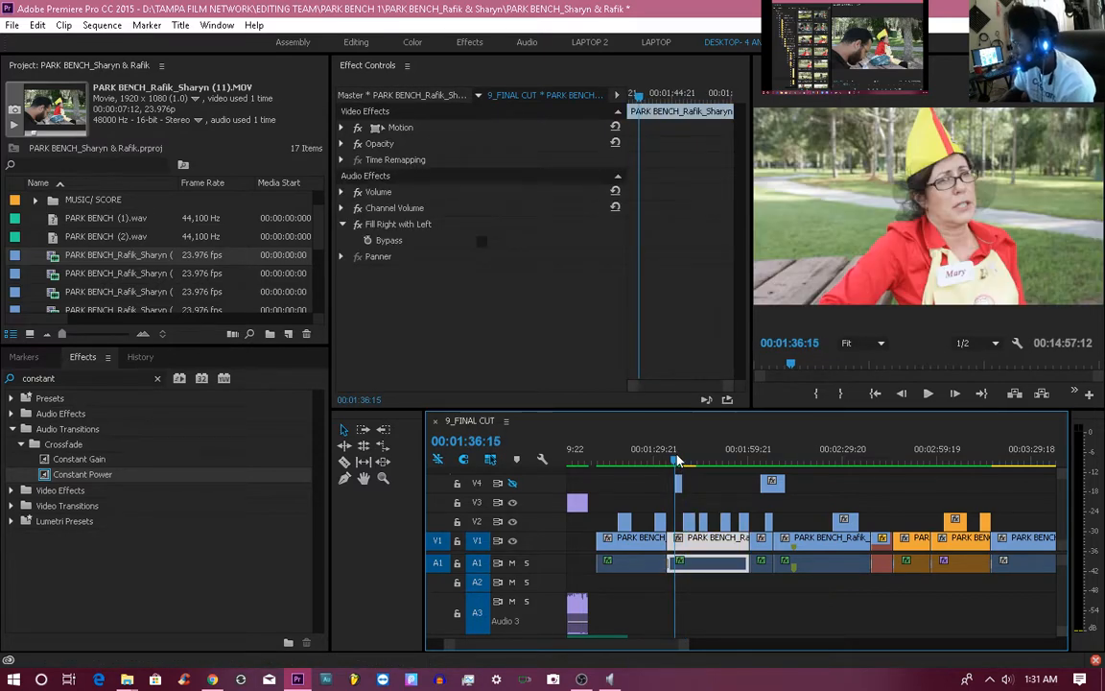
key(space)
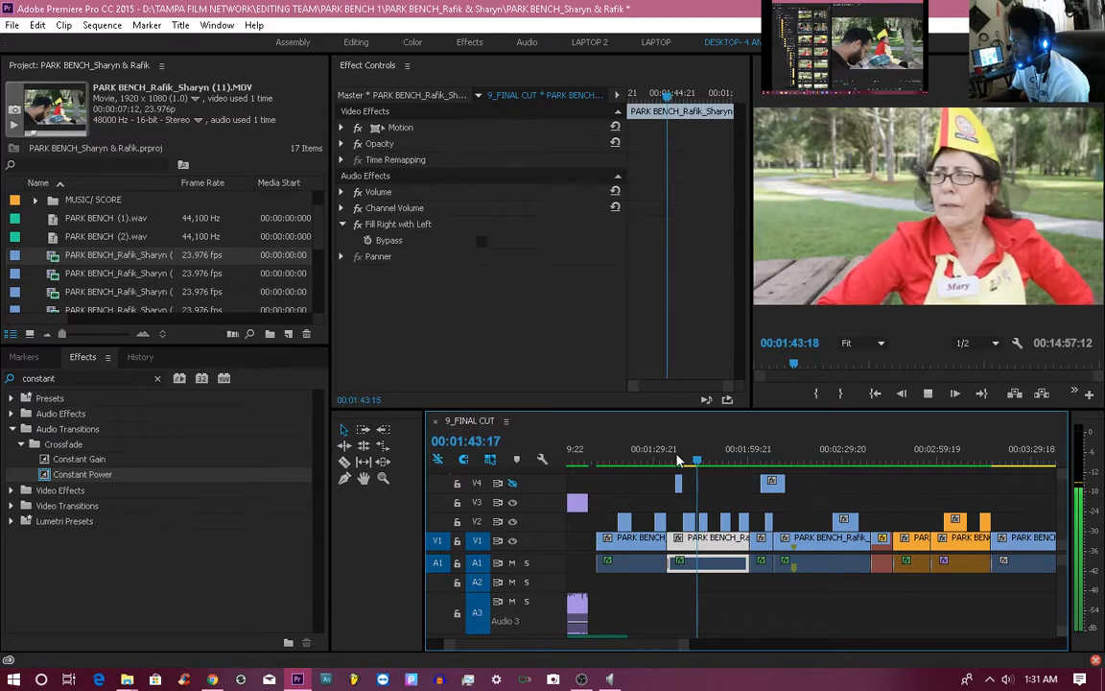
key(space)
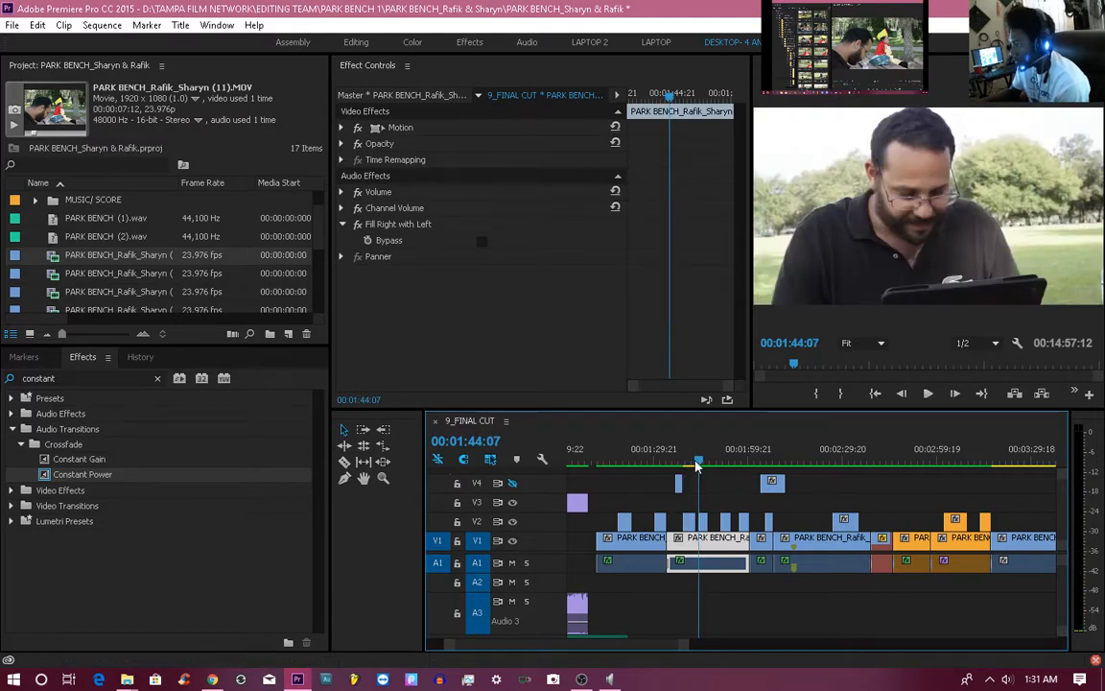
click(696, 465)
drag(697, 465, 688, 465)
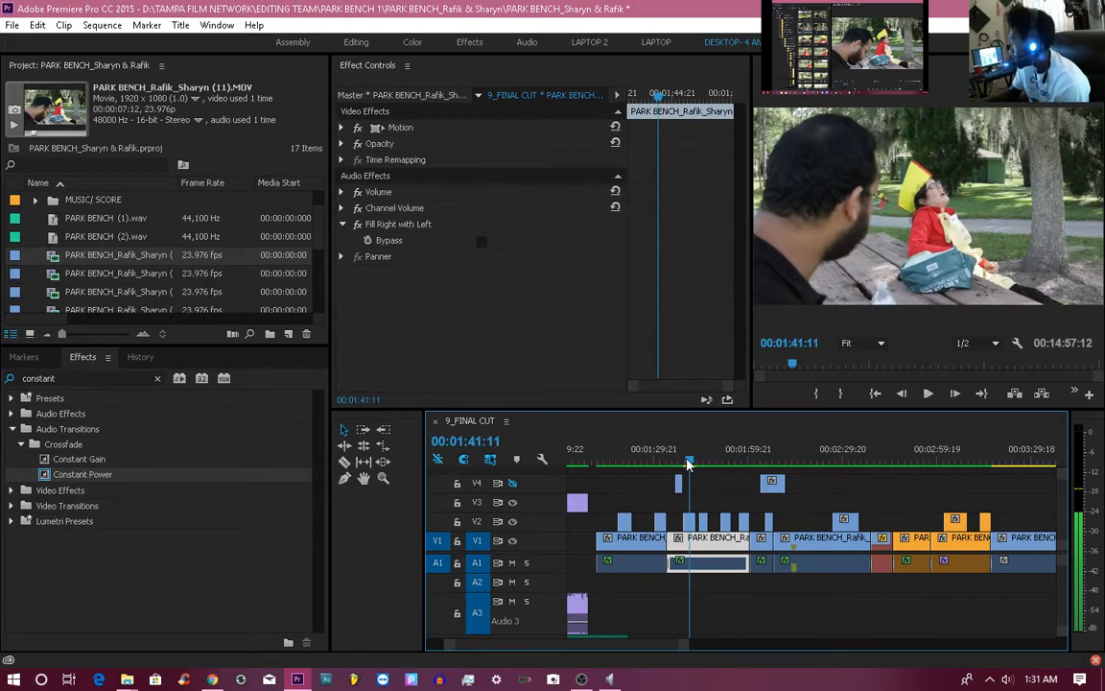
key(space)
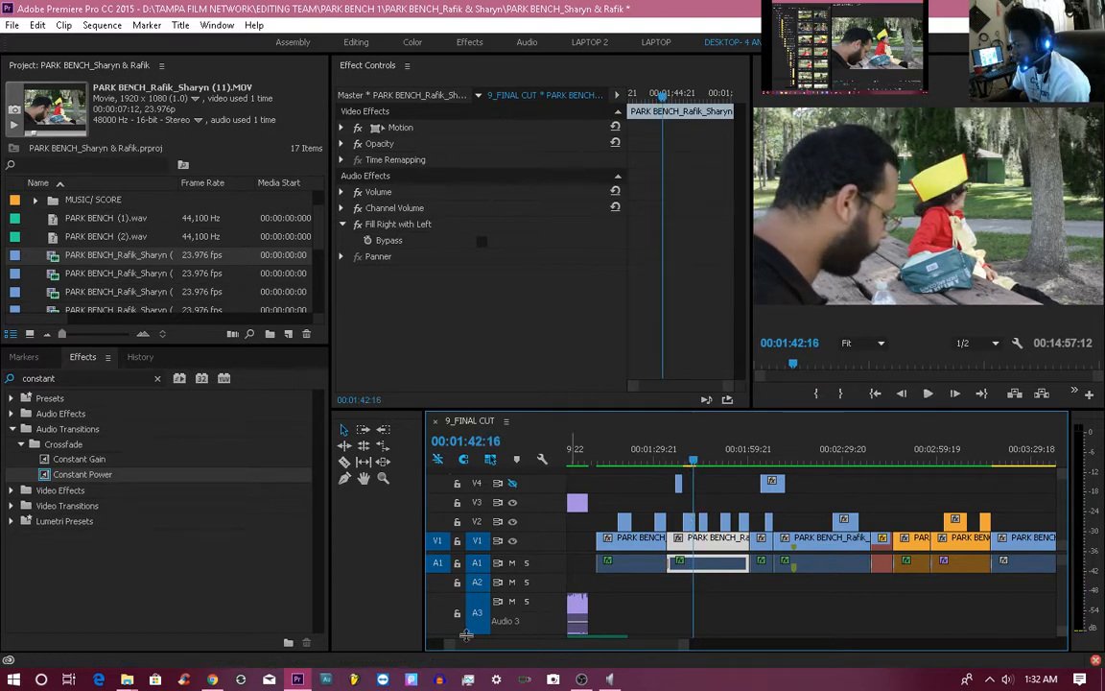
Review the cutaway's timing against the woman's performance and trim its start on V2 to about 00:01:38.
drag(454, 648, 525, 653)
drag(754, 519, 703, 523)
click(619, 451)
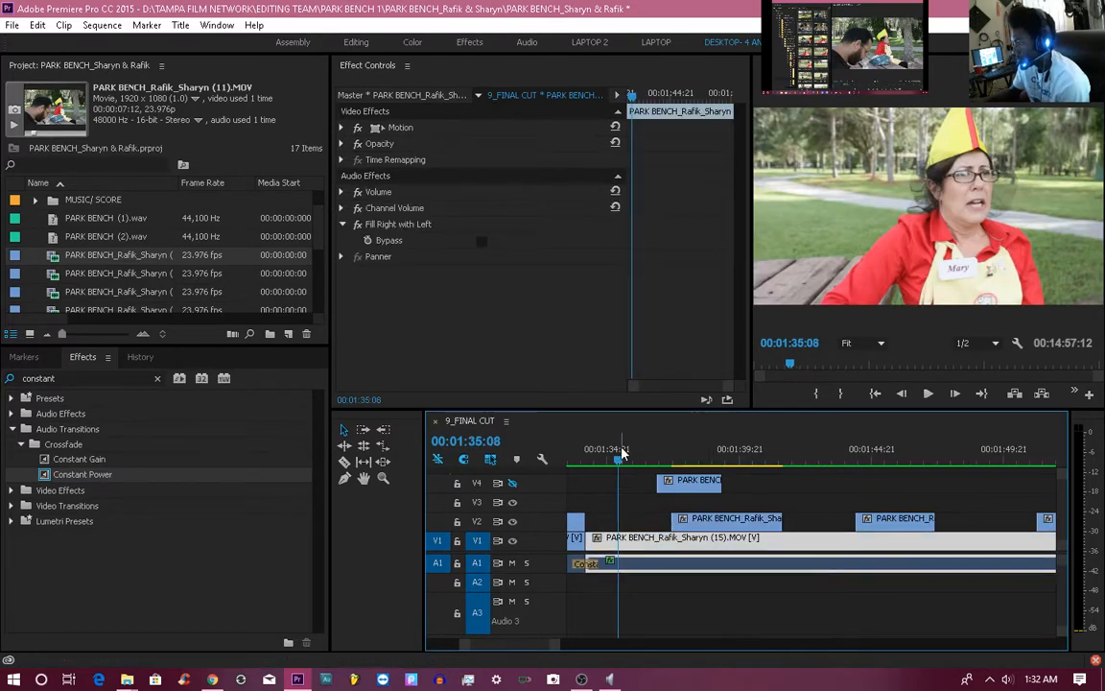
key(space)
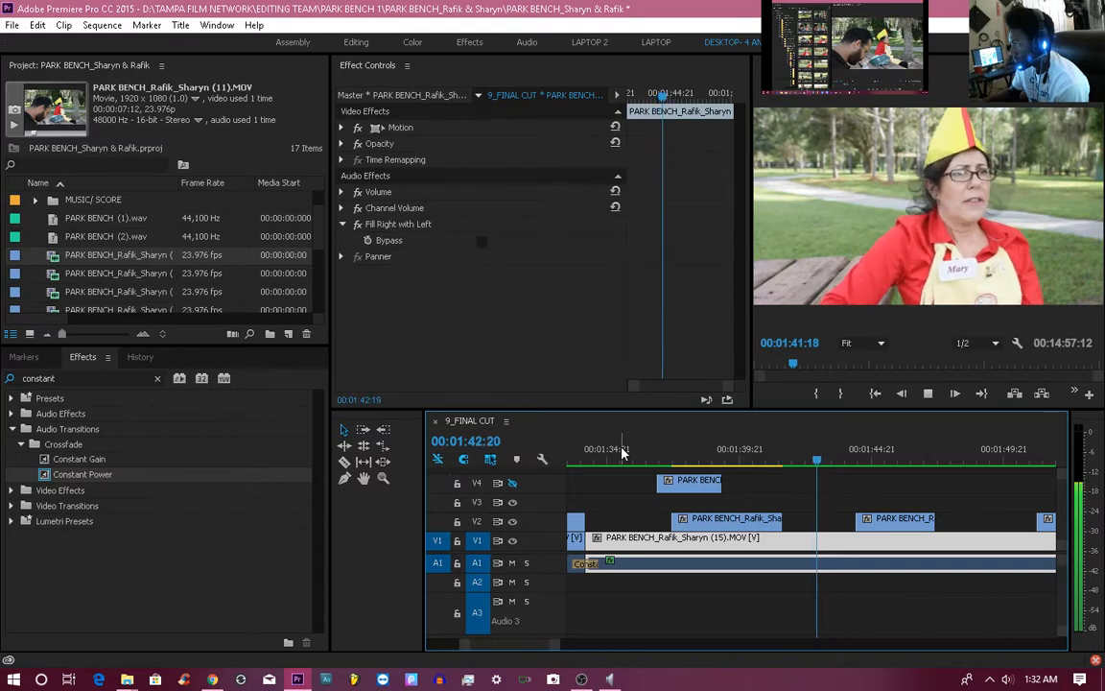
key(space)
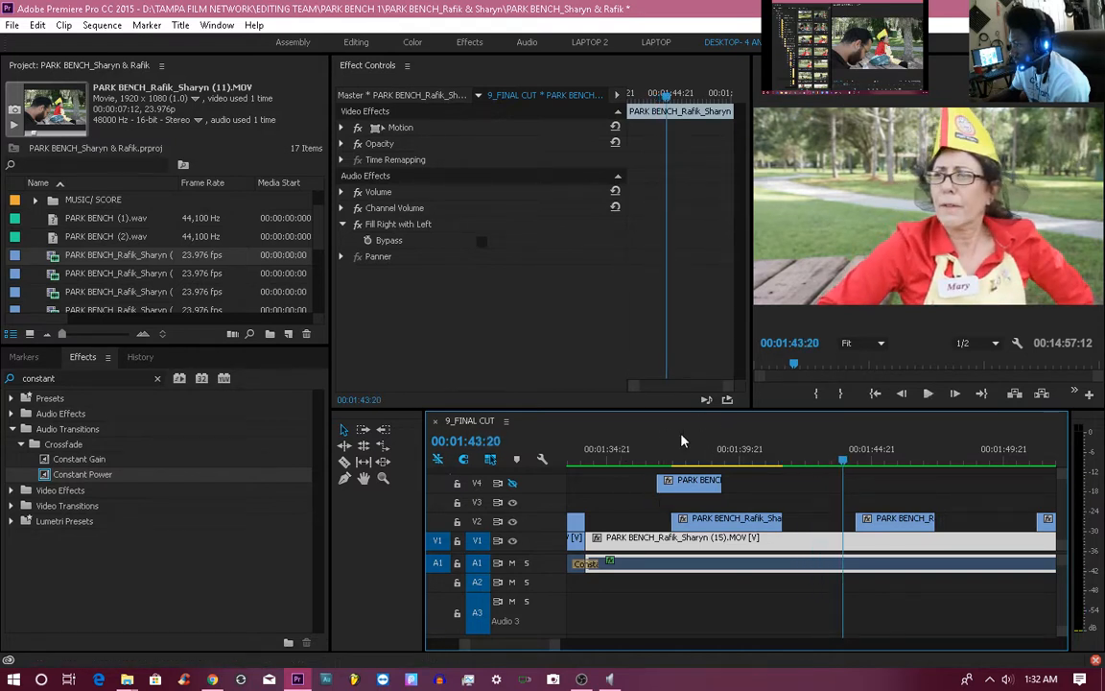
click(665, 457)
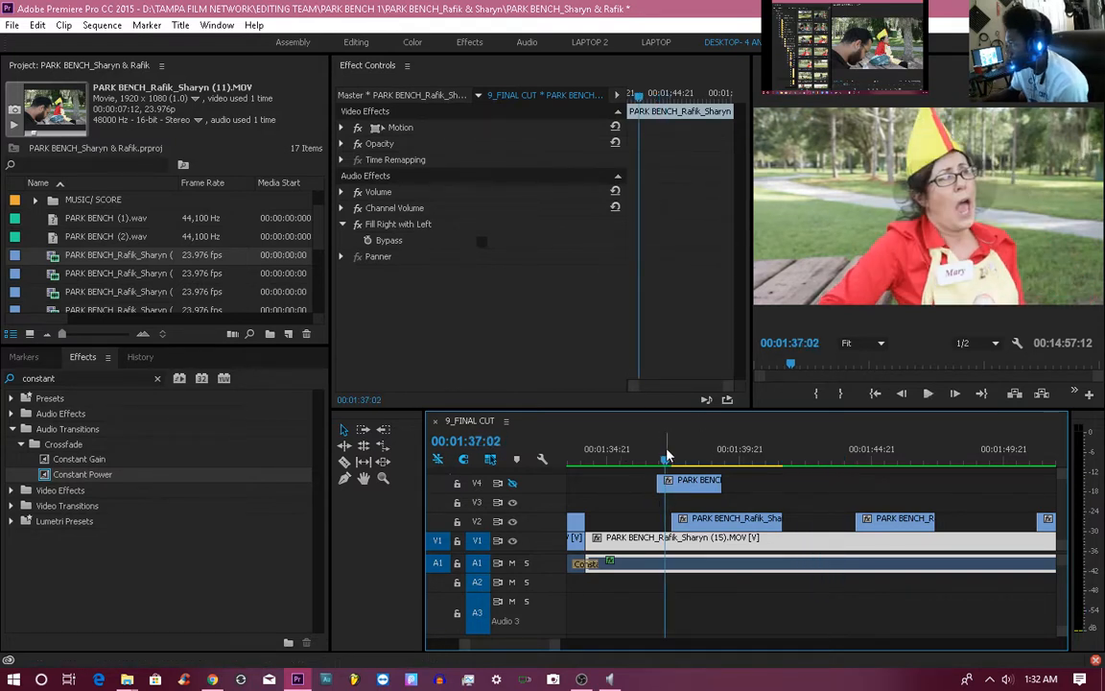
drag(662, 460, 636, 462)
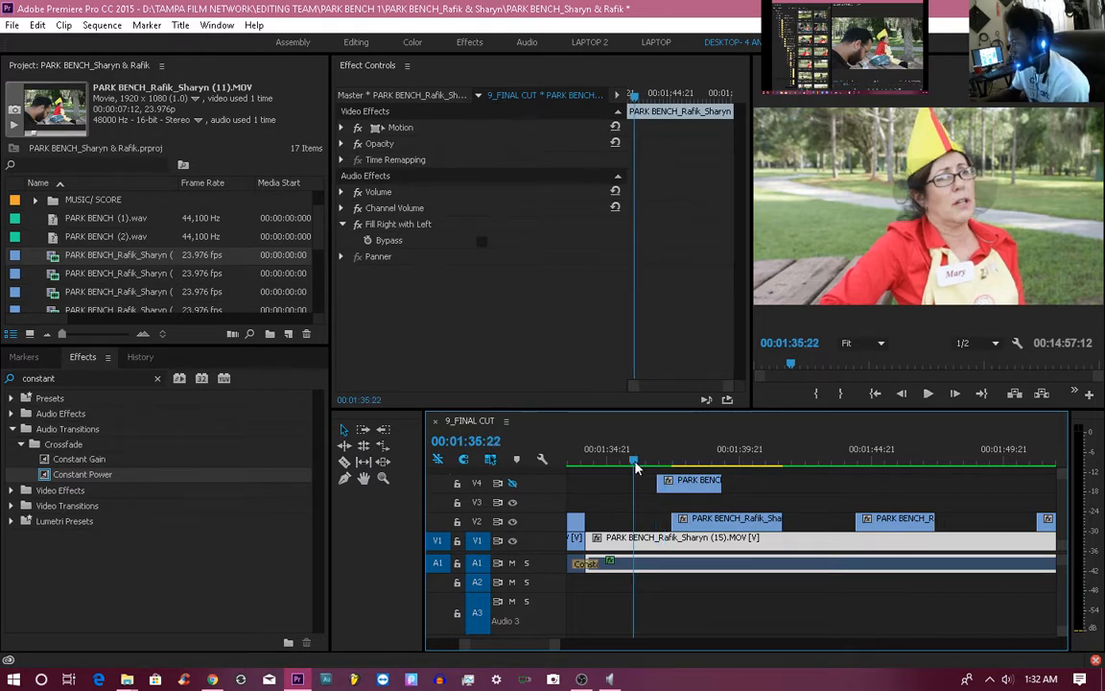
key(space)
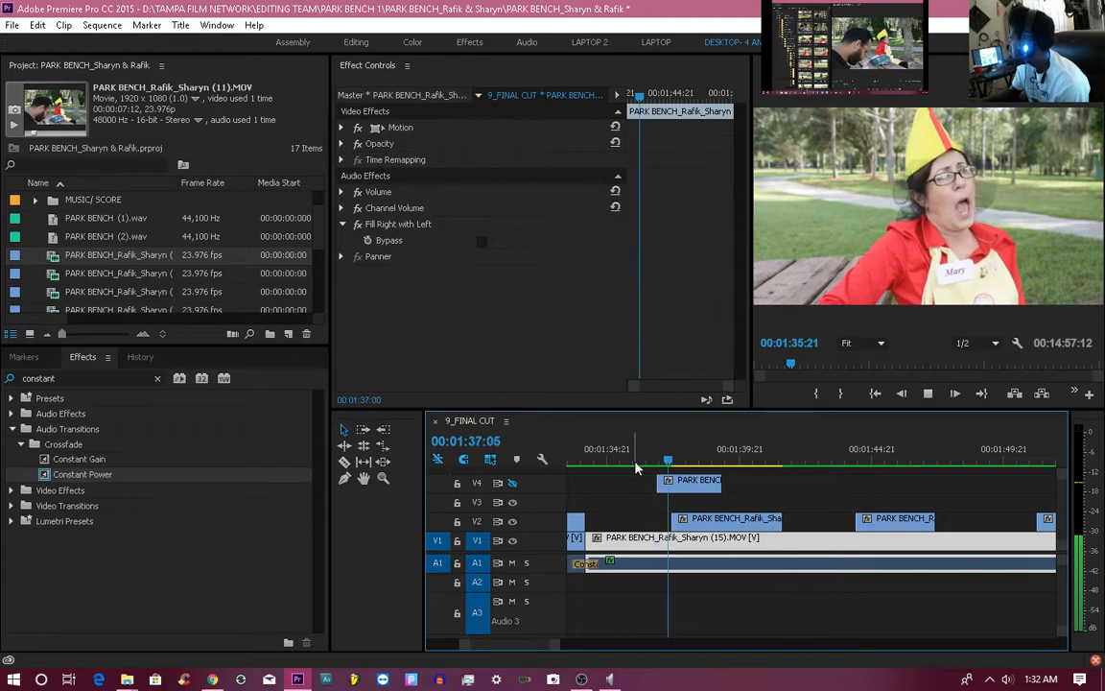
key(space)
click(646, 461)
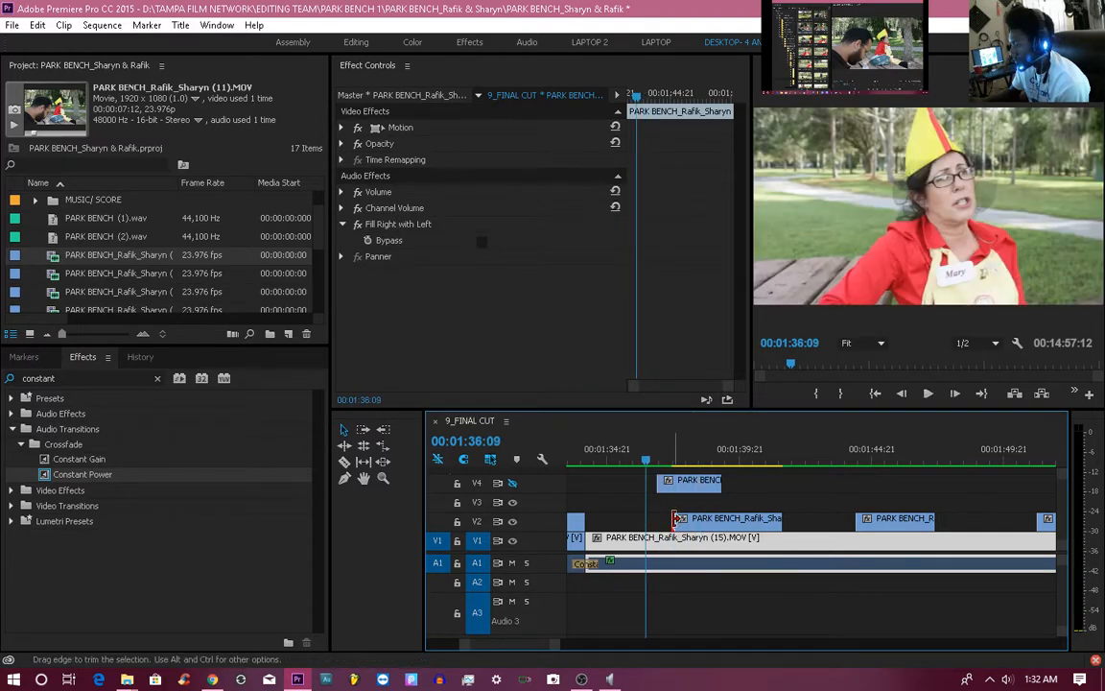
drag(677, 518, 691, 519)
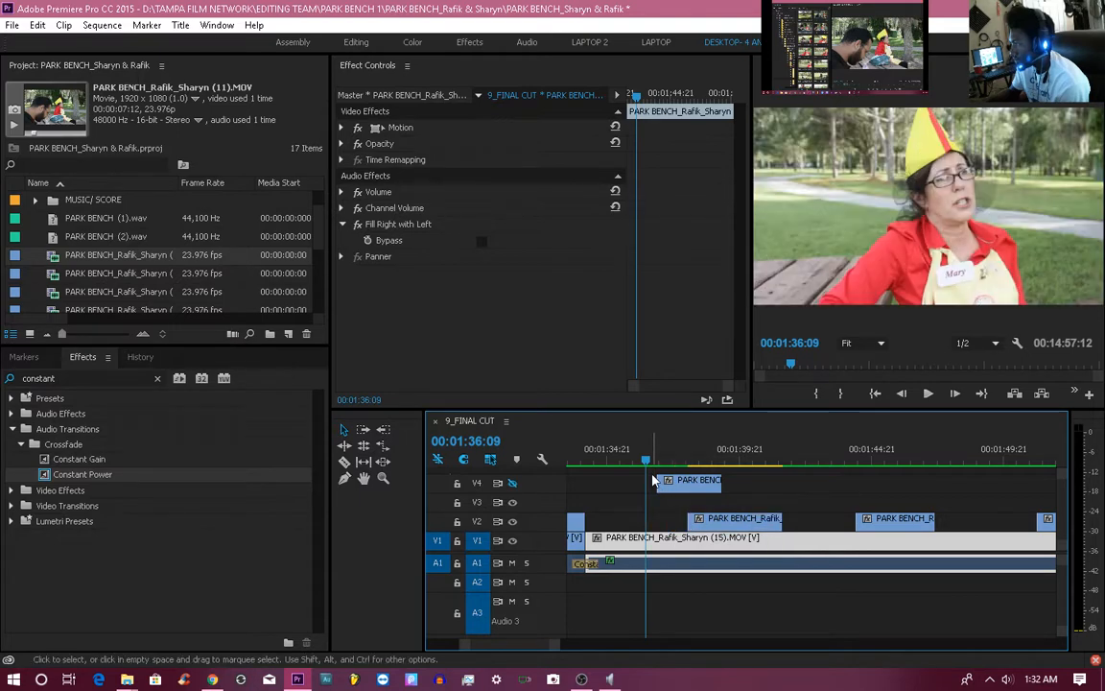
Shift the V2 cutaway slightly to start at about 00:01:38:14 and play the section back from 00:01:37:04.
key(space)
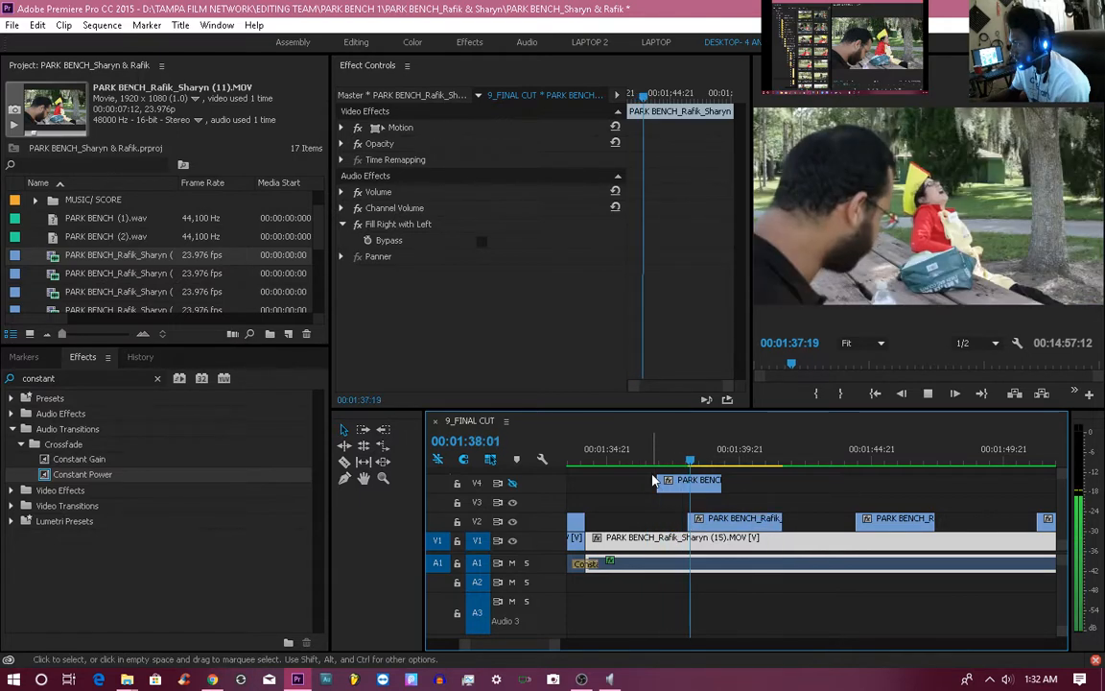
key(space)
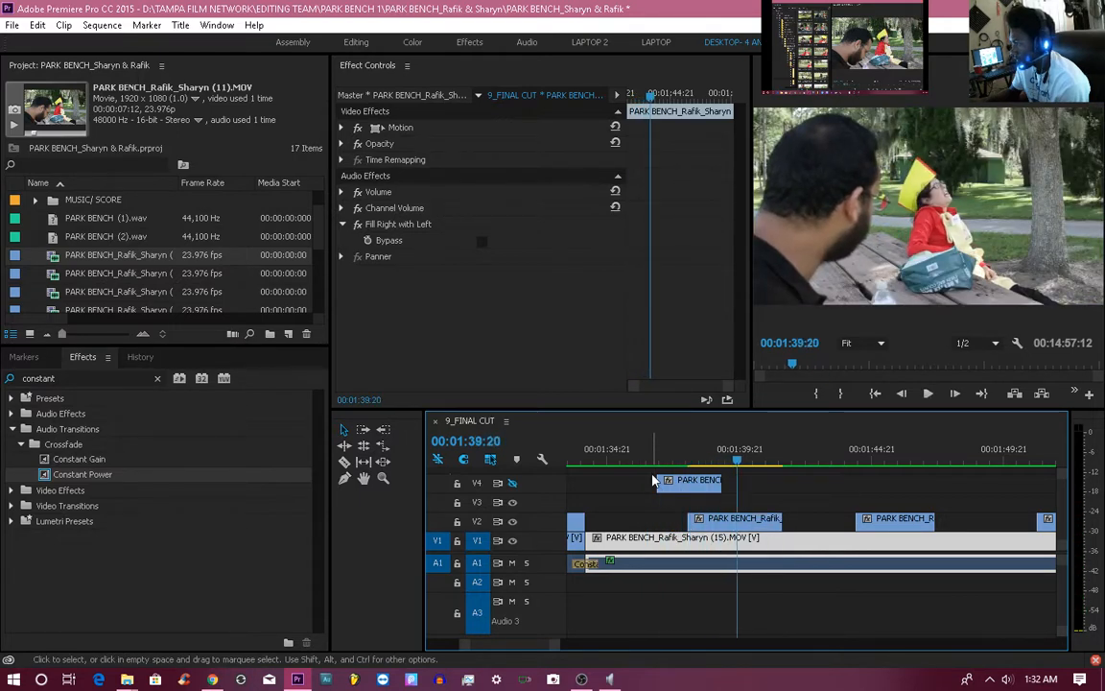
drag(715, 521, 733, 523)
click(668, 462)
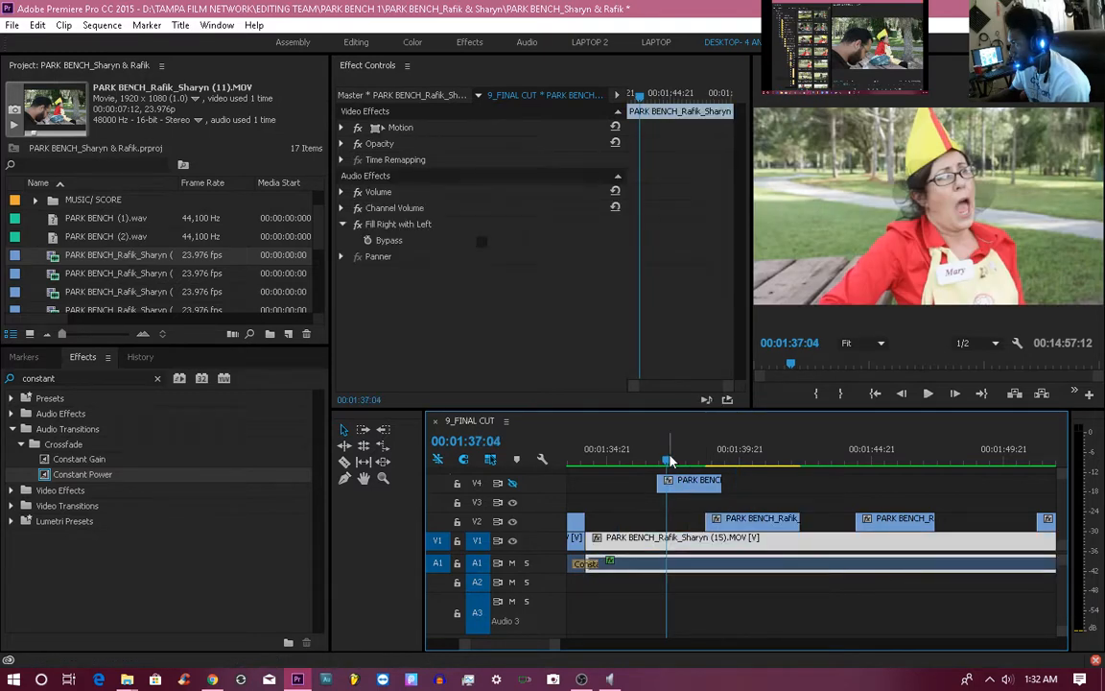
key(space)
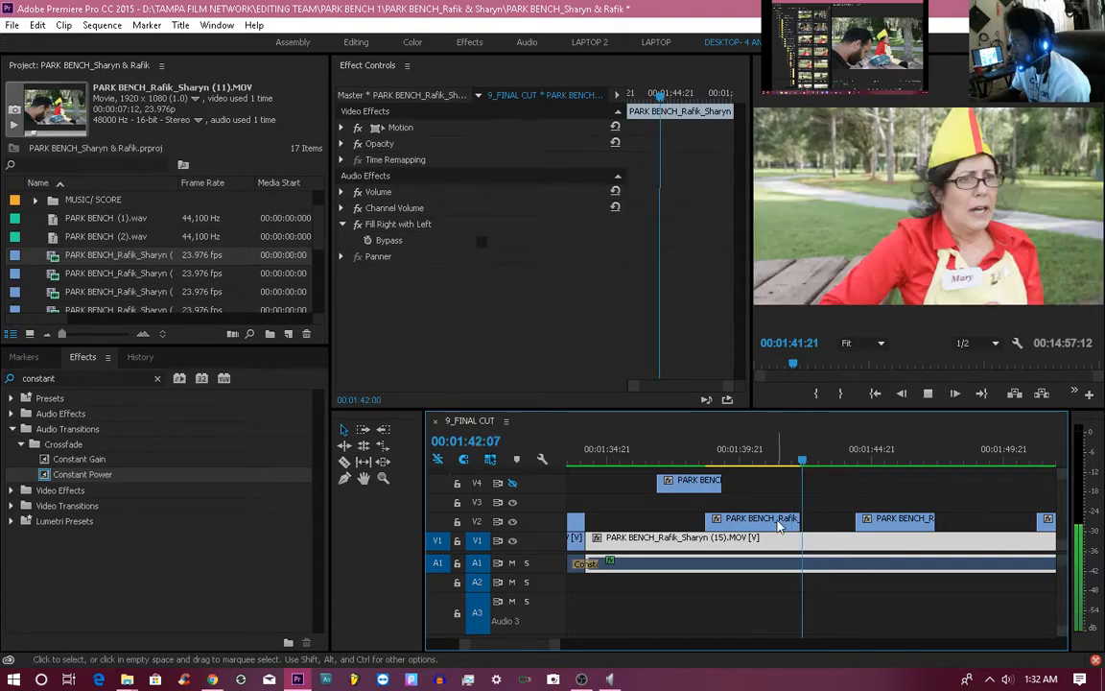
key(space)
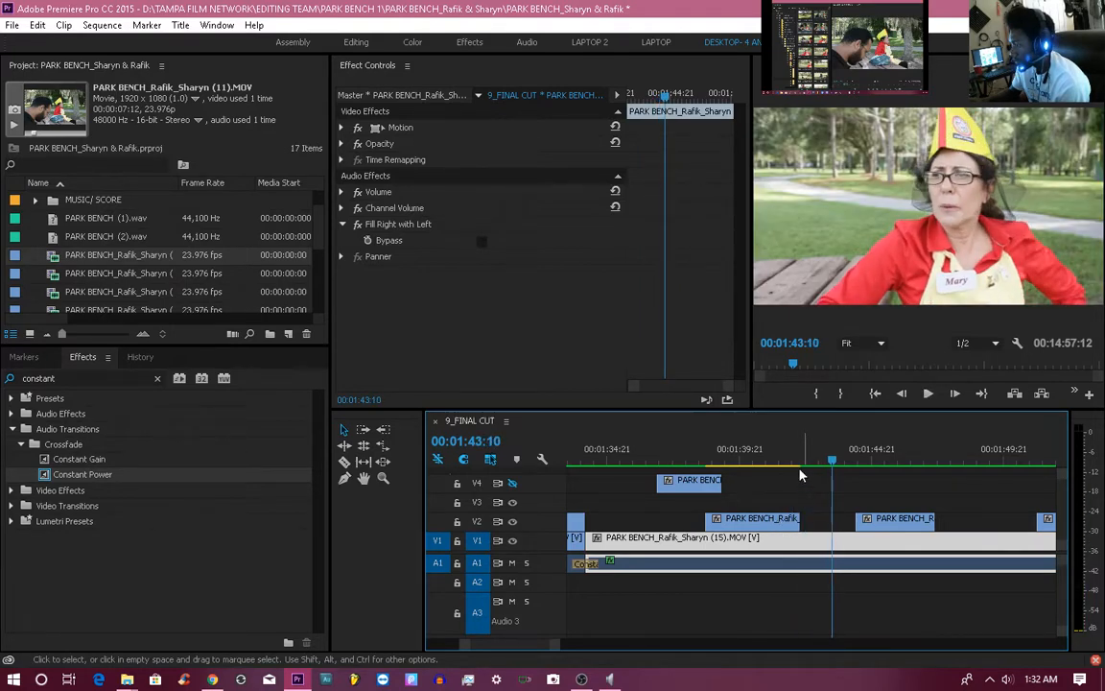
Trim the end of the V2 cutaway to 00:01:41:01 and play back the shortened edit.
drag(796, 464, 773, 463)
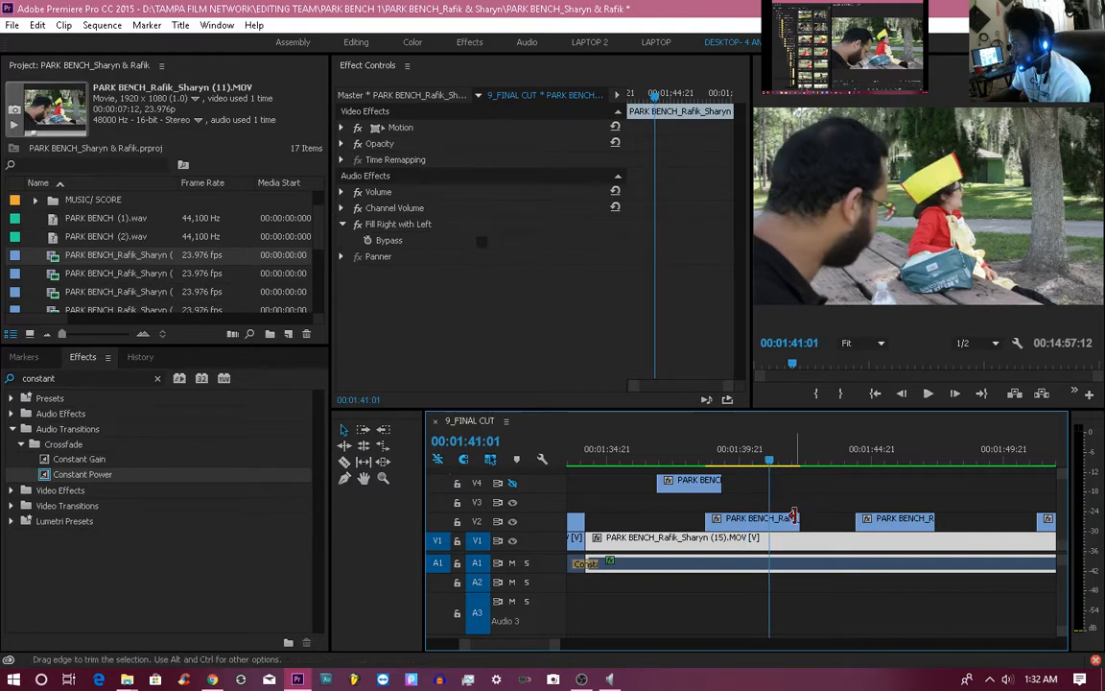
drag(796, 518, 769, 514)
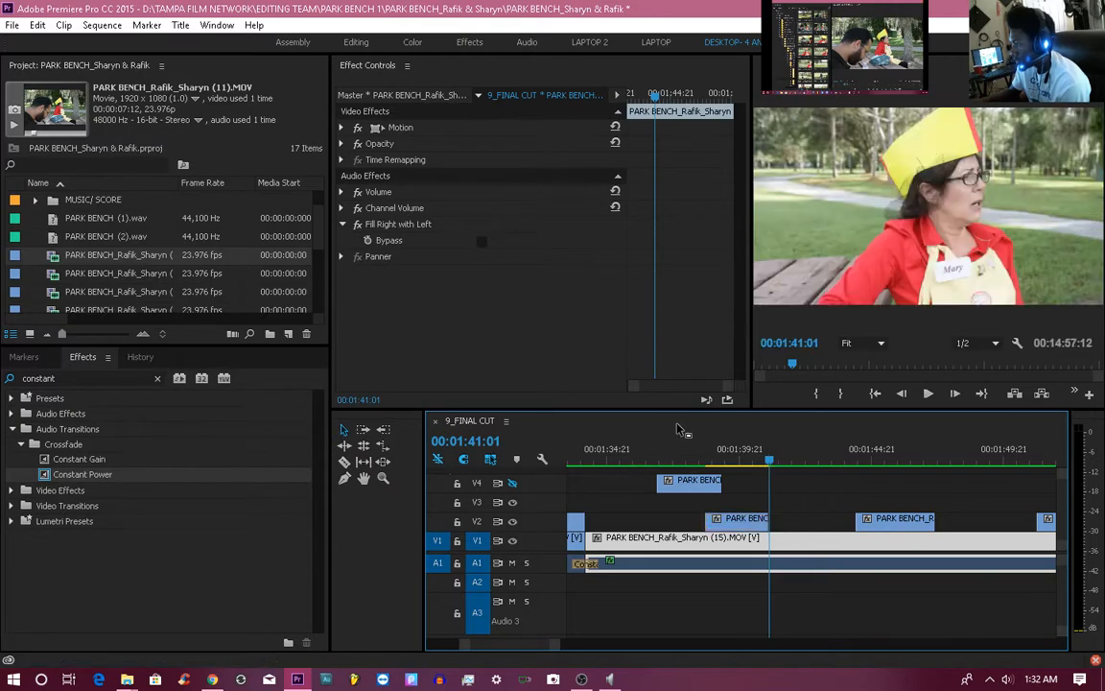
click(651, 459)
key(space)
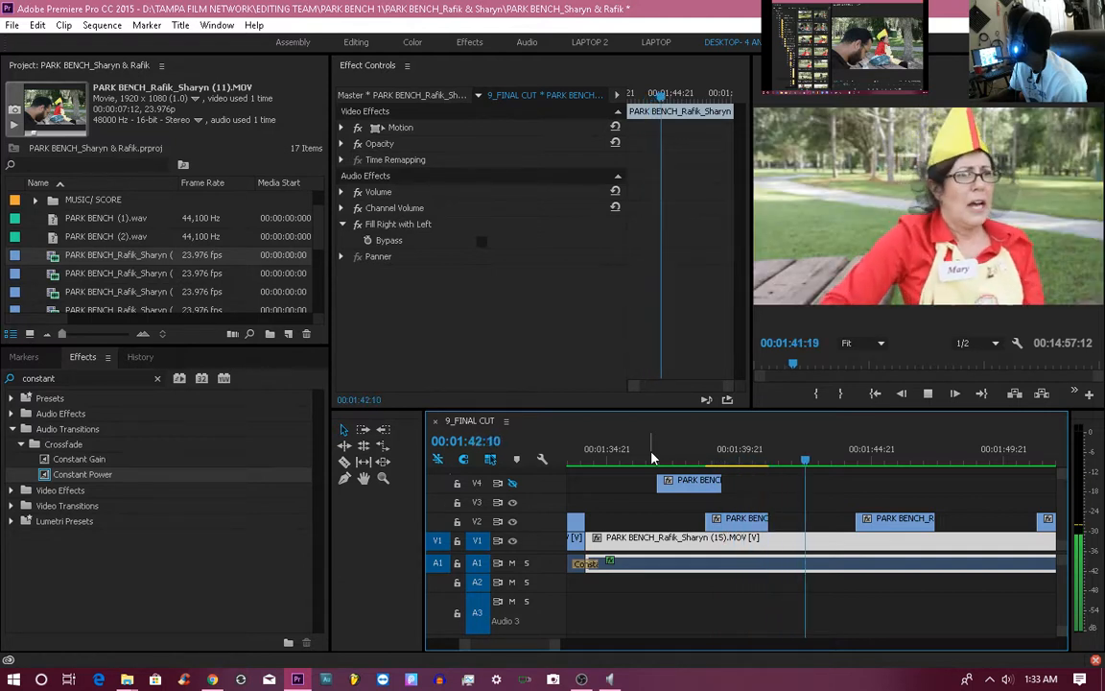
key(space)
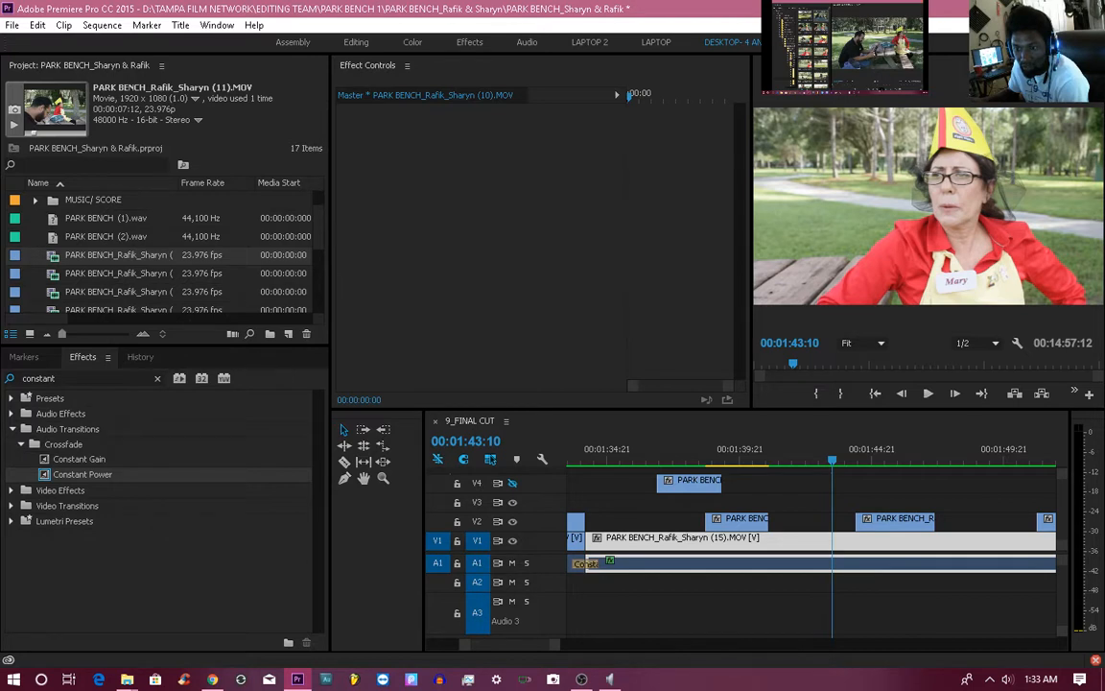
Overlay a short section of PARK BENCH_Rafik_Sharyn (13).MOV on V3 from 00:01:41:01, directly after the V2 cutaway, and play it back.
key(space)
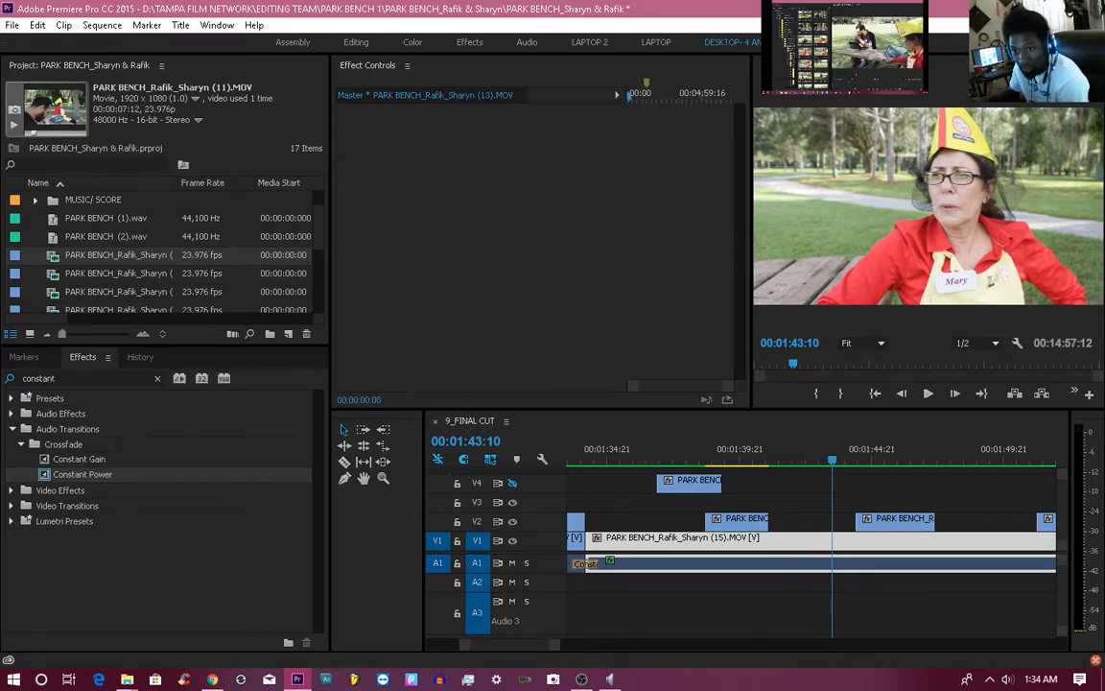
key(space)
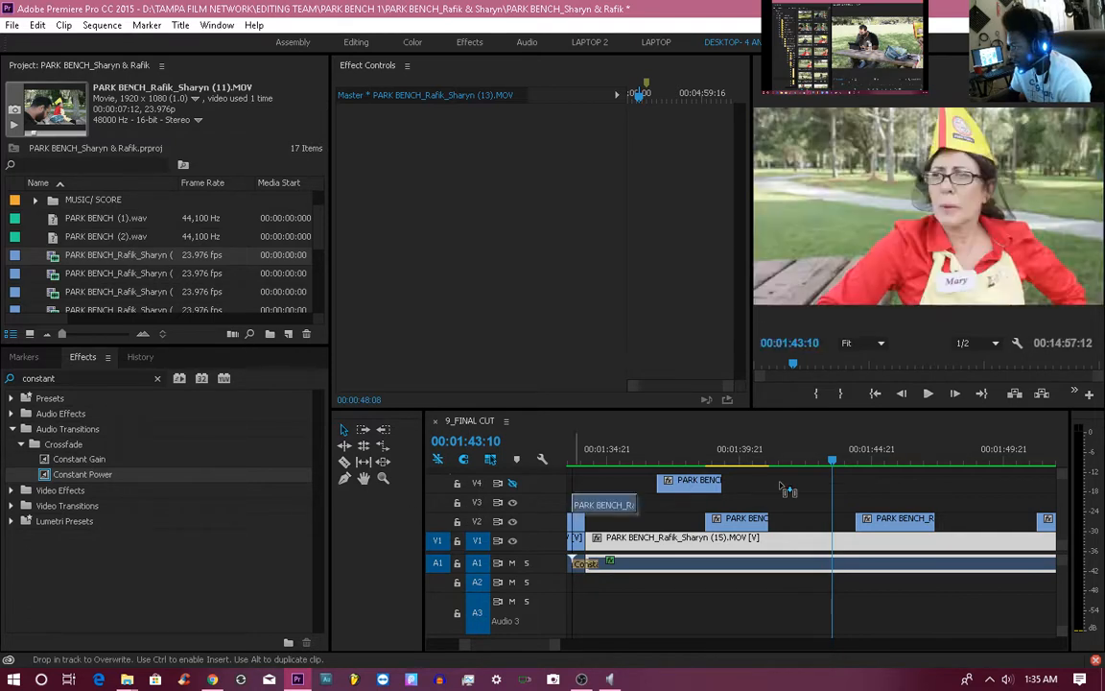
drag(710, 520, 778, 503)
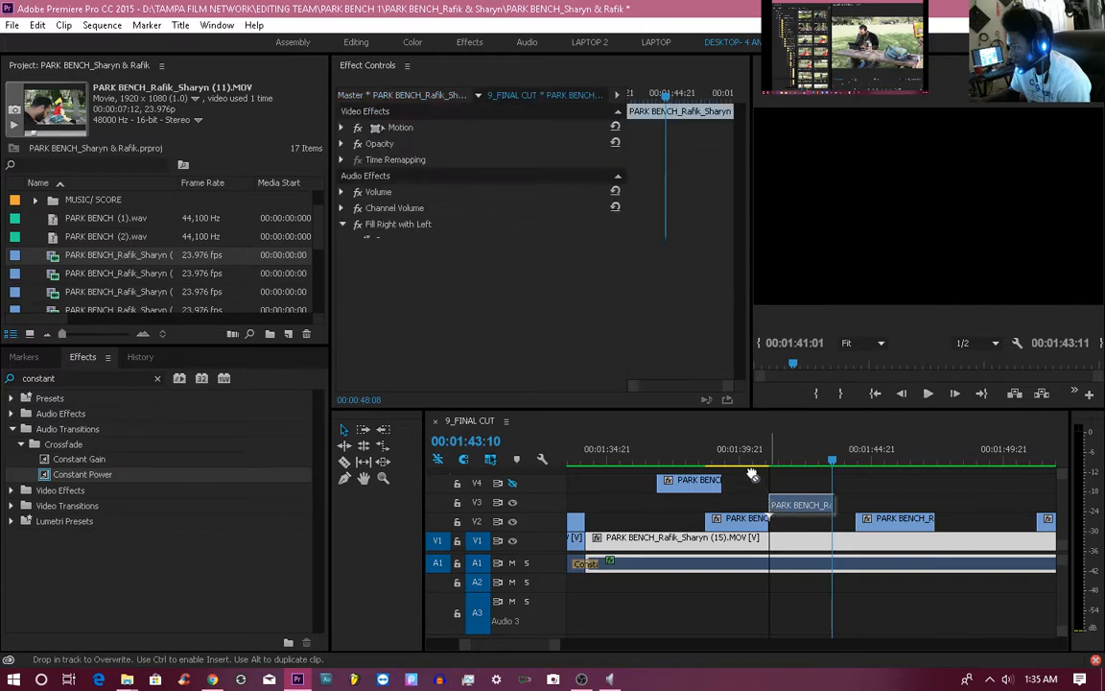
click(657, 455)
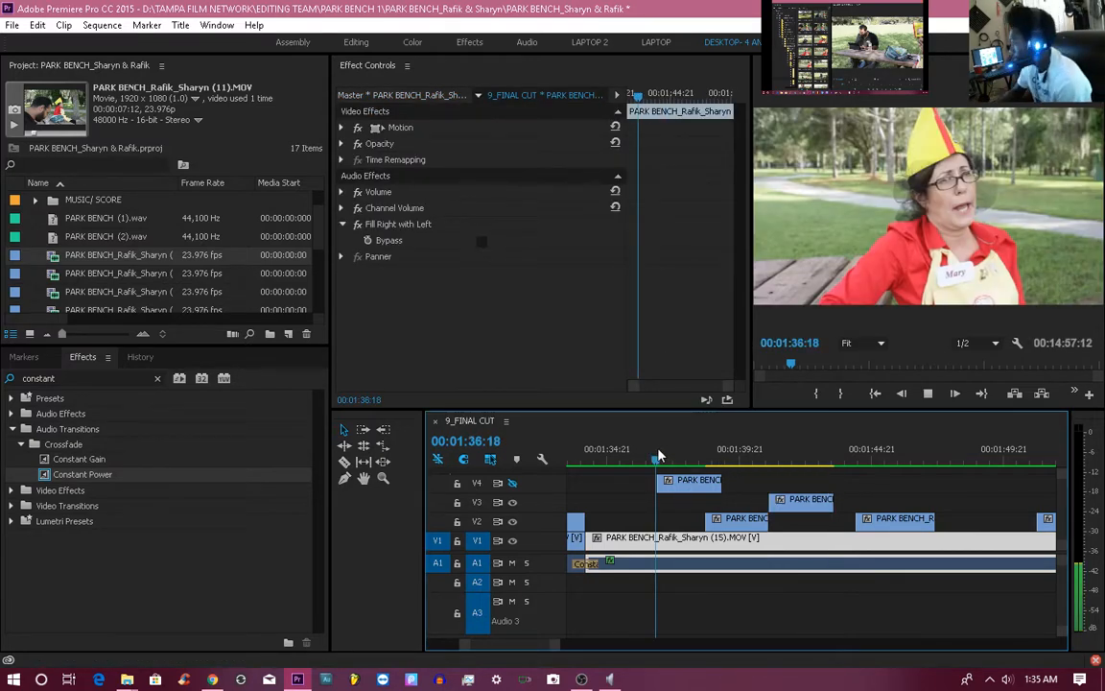
key(space)
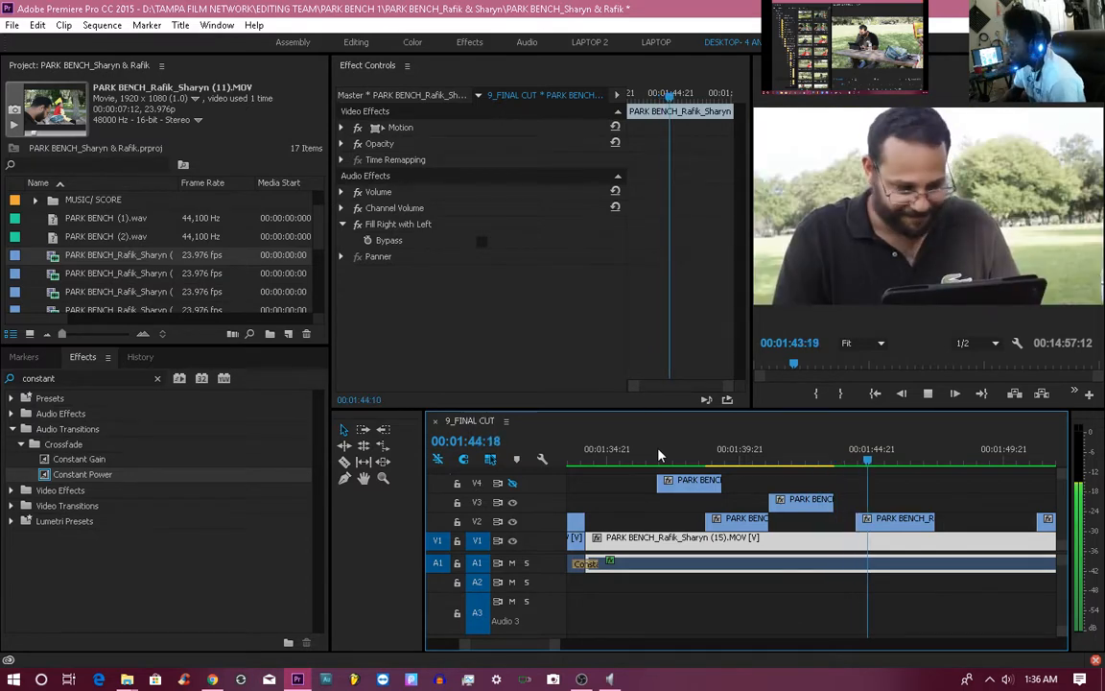
key(space)
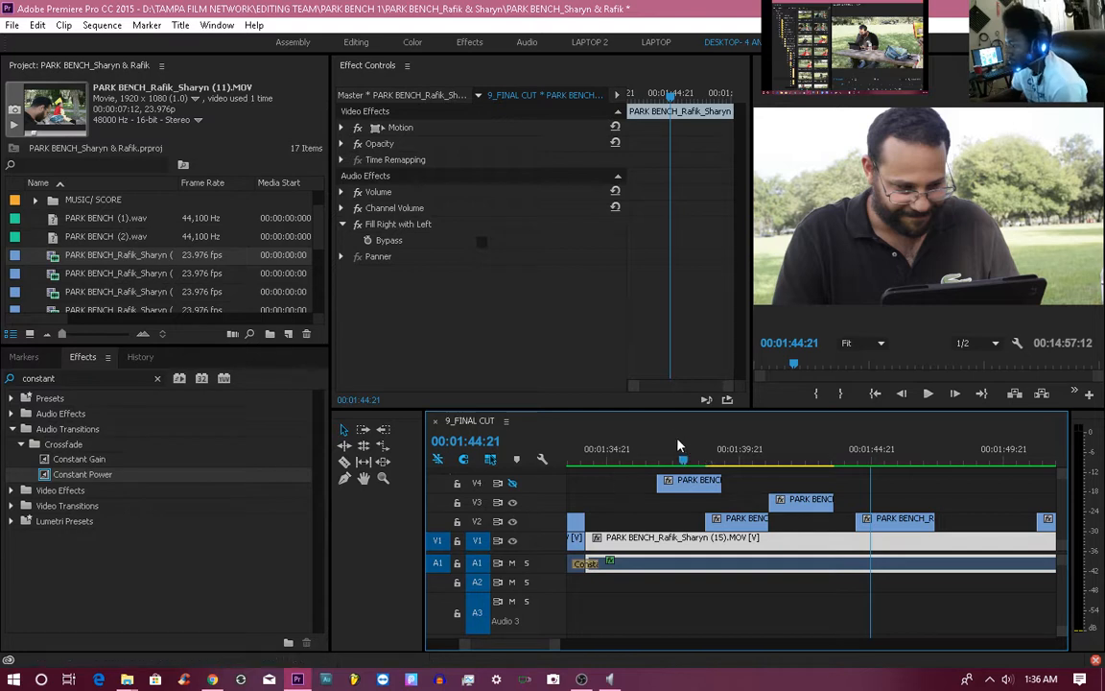
Save the project and play the revised cutaway sequence from 00:01:34:22.
drag(676, 460, 611, 463)
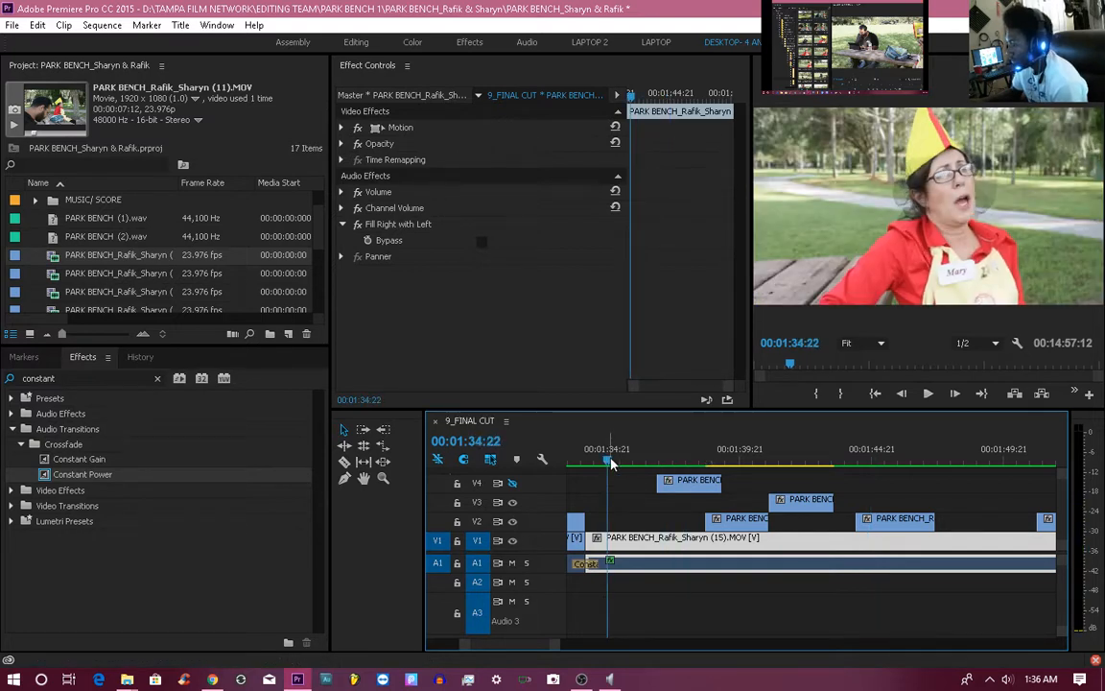
key(ctrl+s)
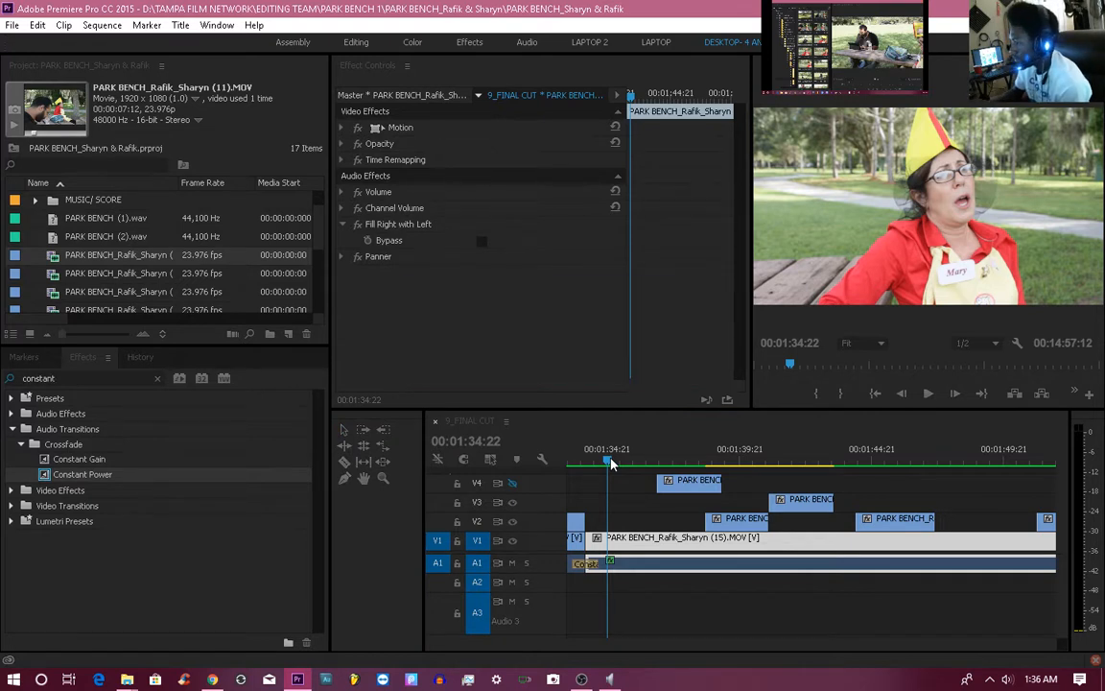
key(space)
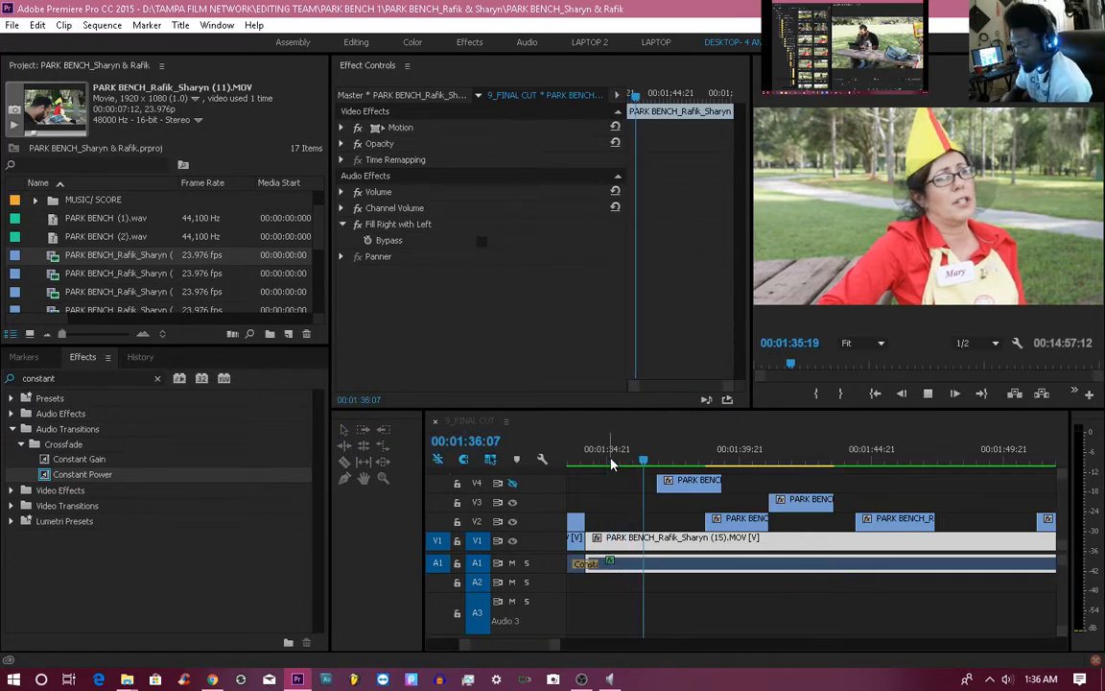
key(ctrl+s)
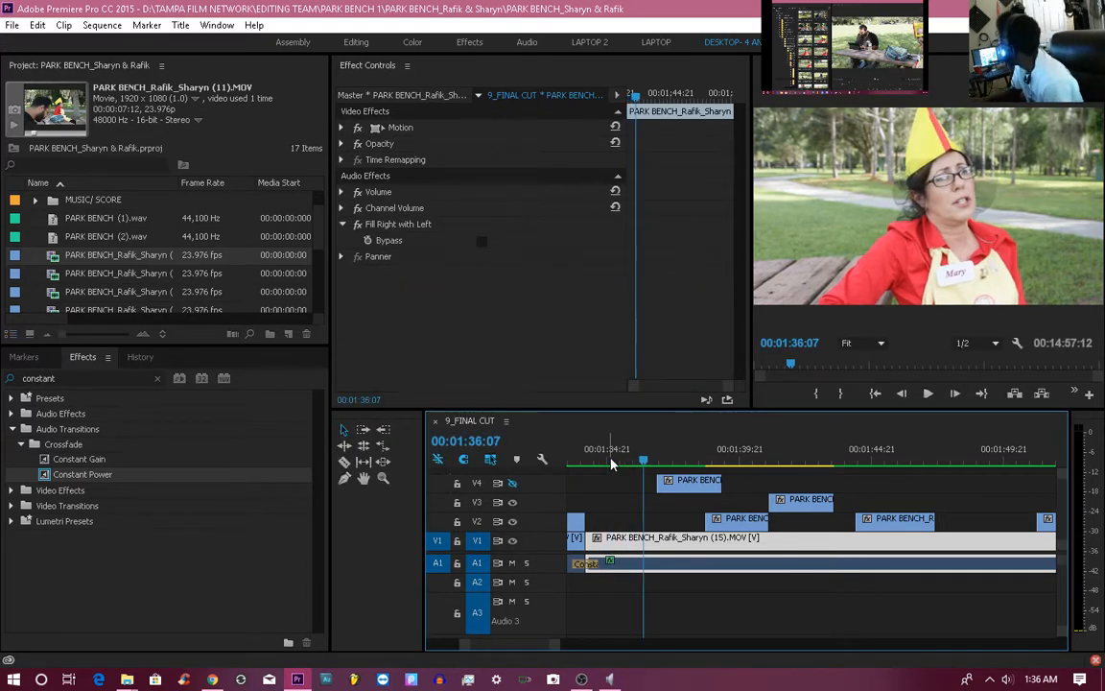
key(space)
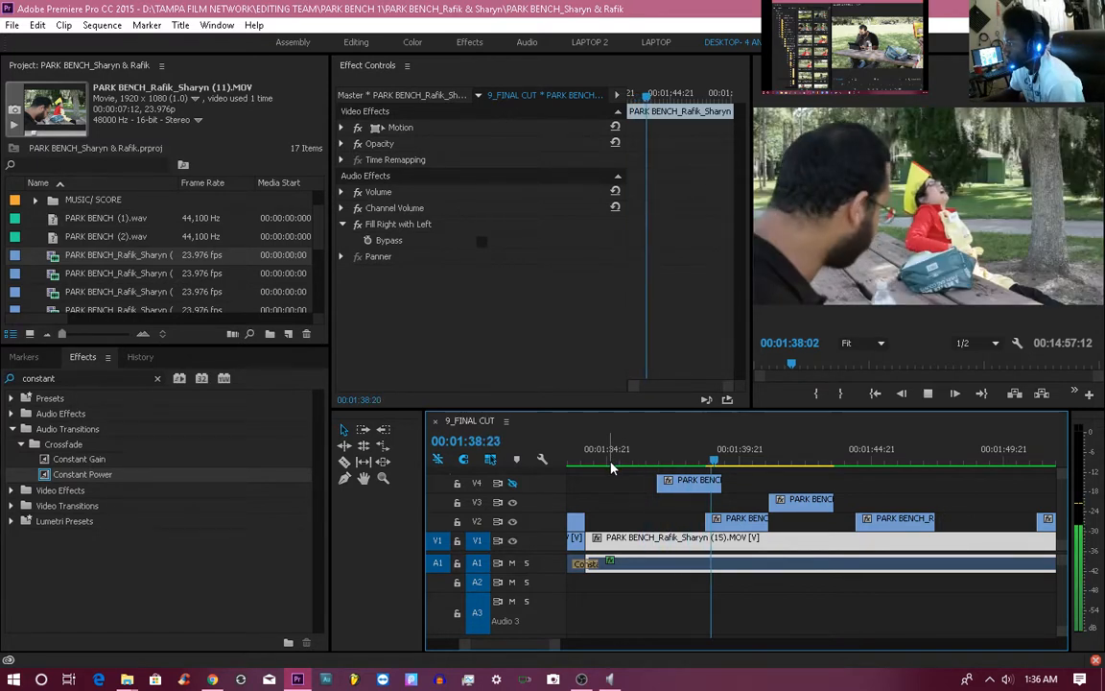
key(space)
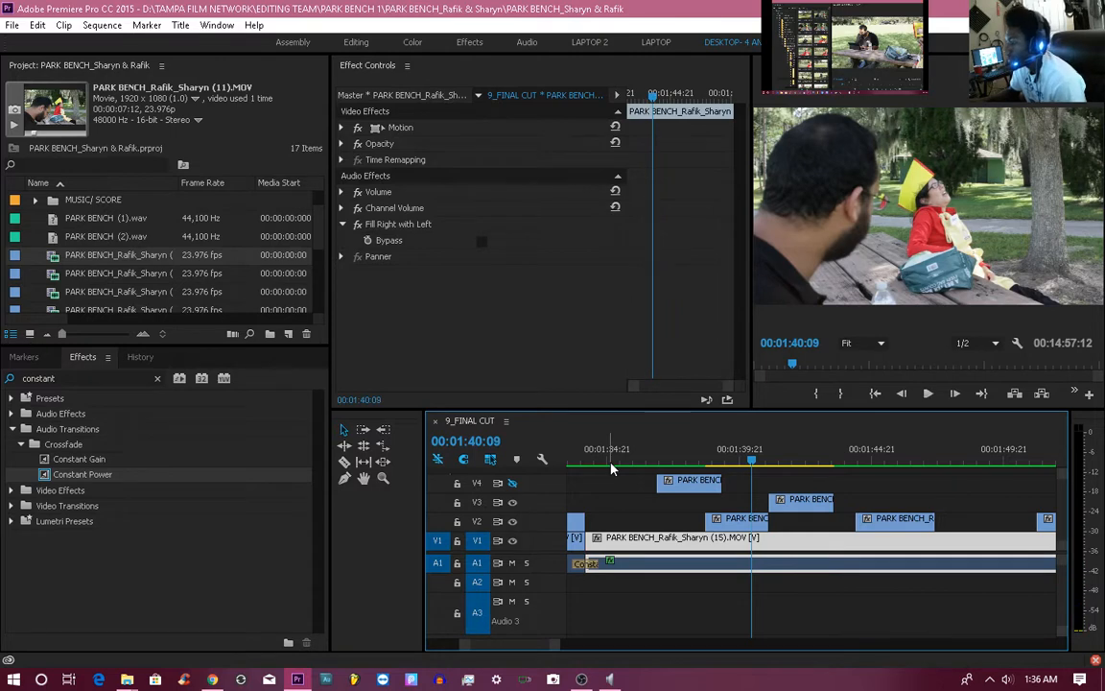
Trim the start of the V2 cutaway to 00:01:39:03 and play back the edit from about 00:01:36:16.
click(700, 462)
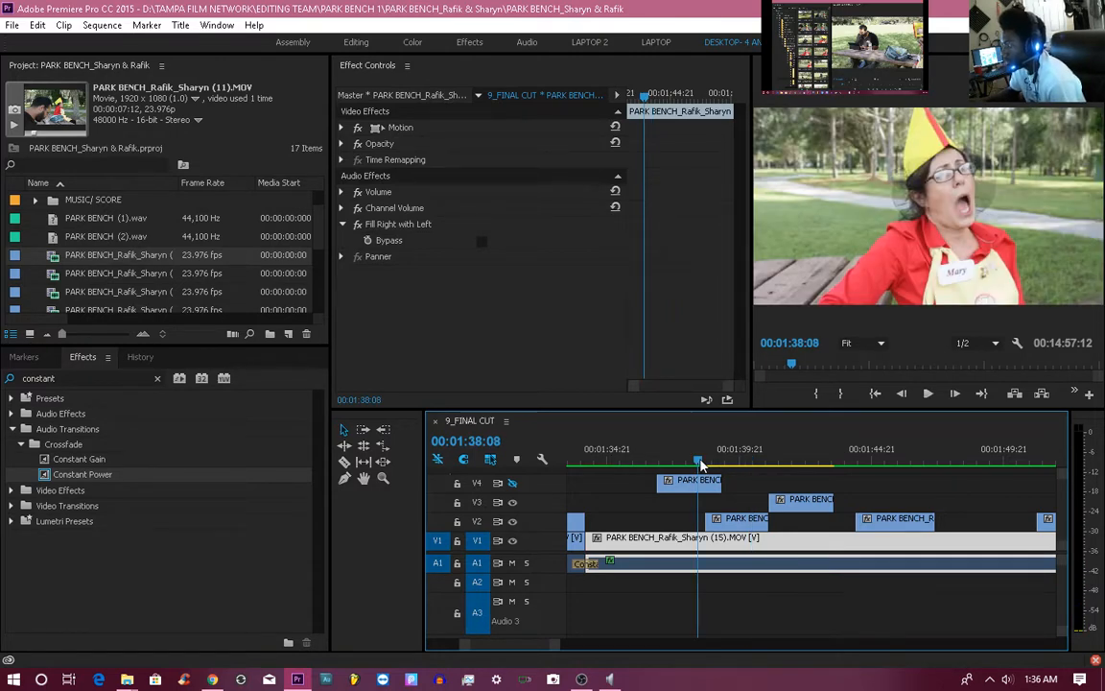
drag(705, 464, 718, 464)
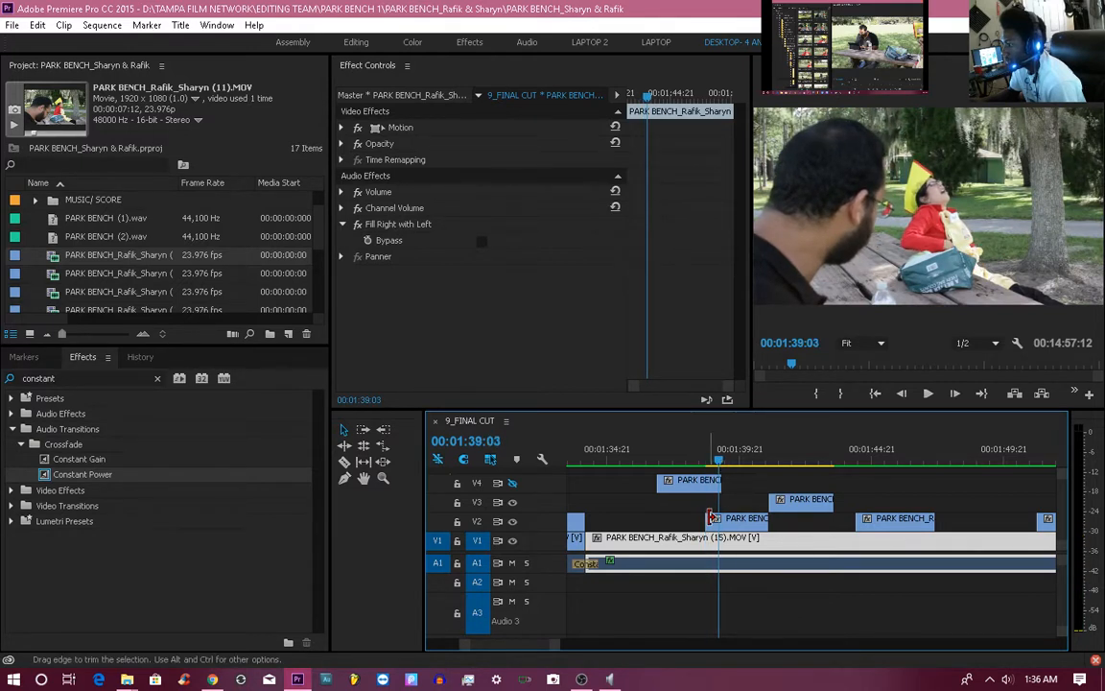
drag(710, 519, 720, 519)
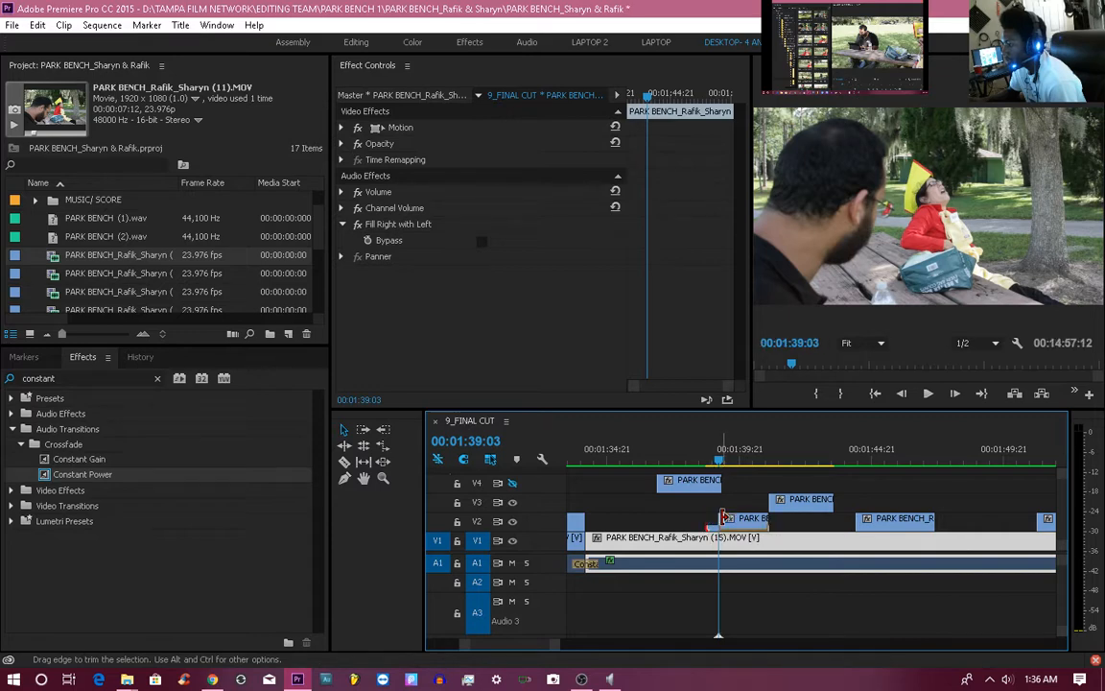
click(654, 461)
key(space)
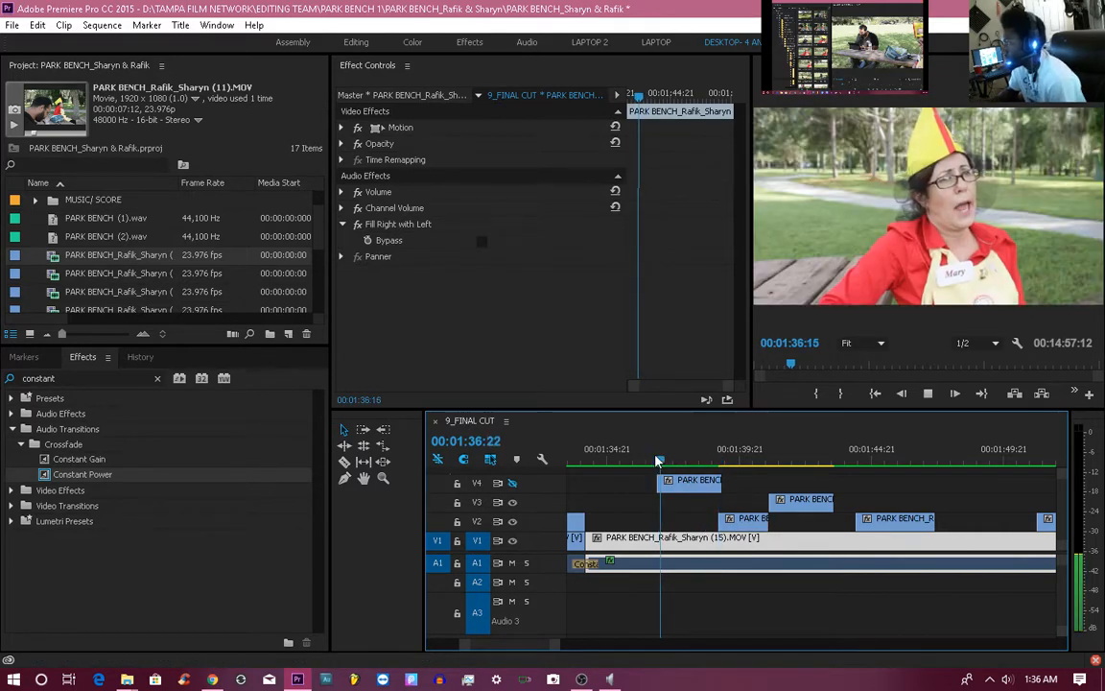
key(space)
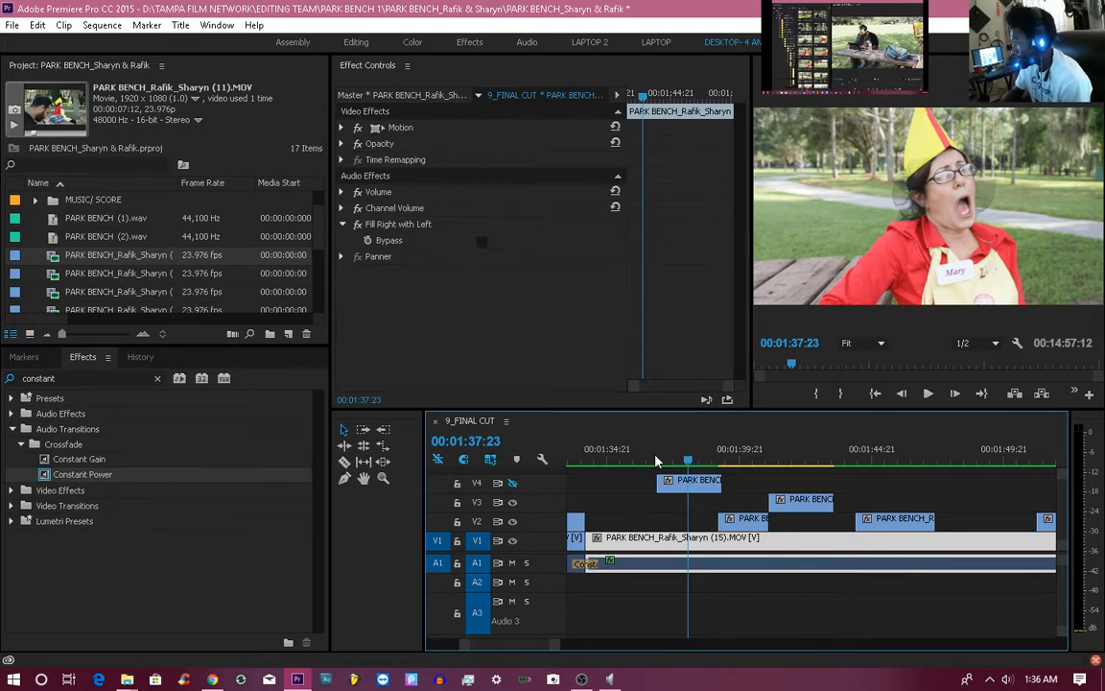
key(space)
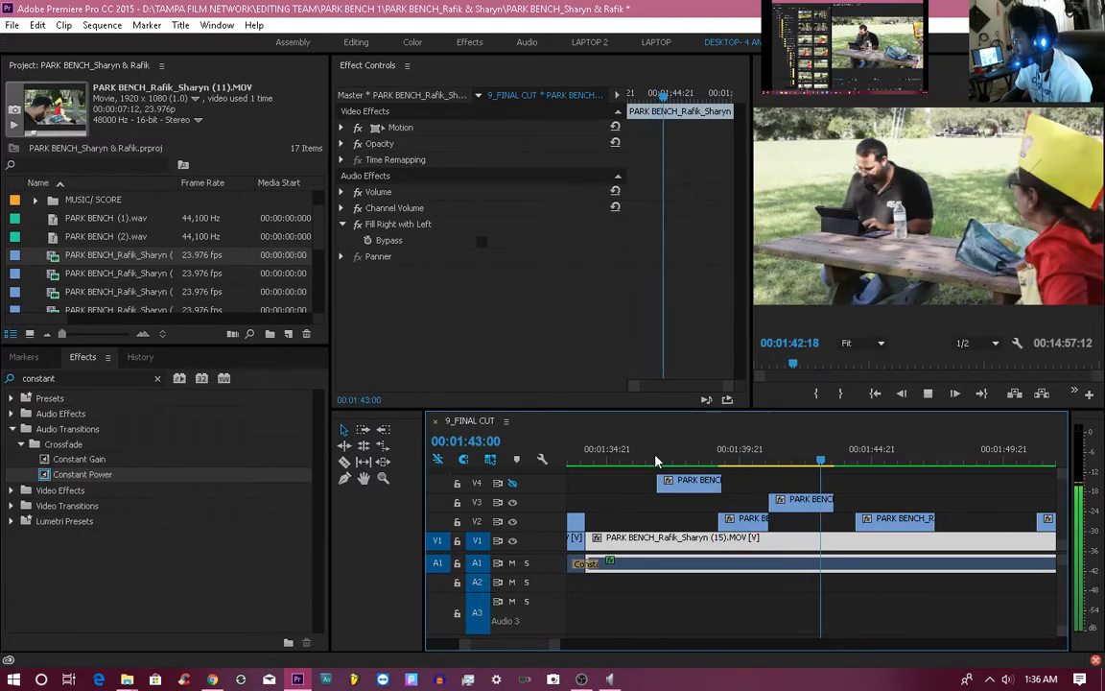
key(space)
Shift the V2 and V3 cutaways together a few frames earlier and play the section from 00:01:37:13.
drag(748, 482, 785, 514)
click(678, 465)
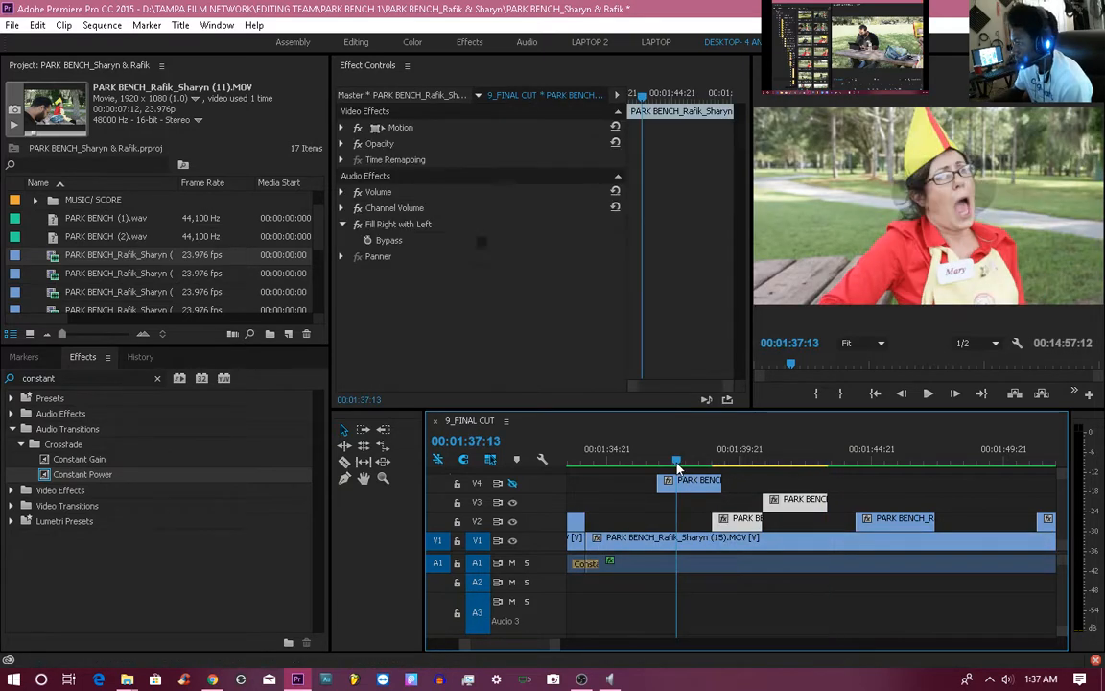
key(space)
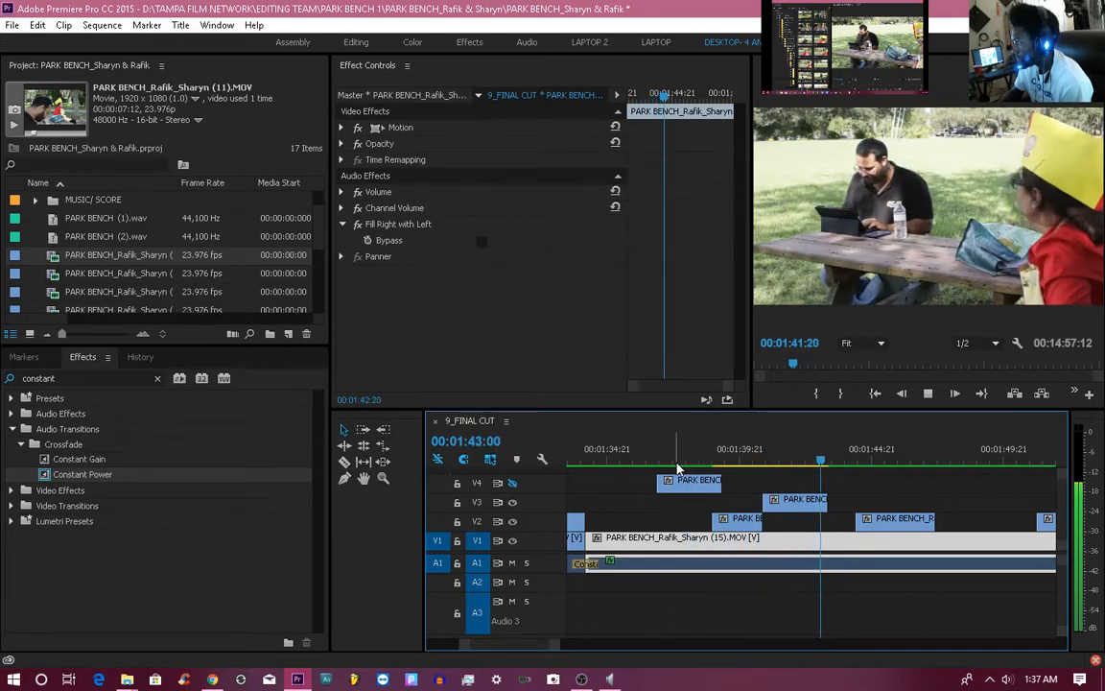
key(space)
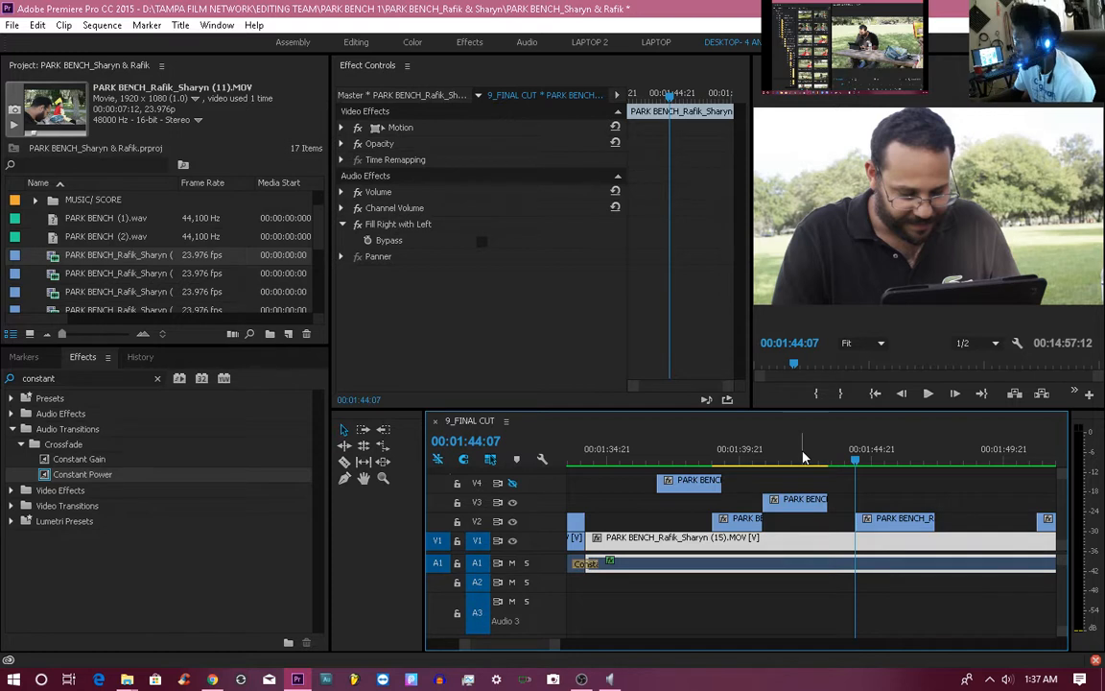
Play the section from 00:01:35:17, and replay the change between the two cutaways from about 00:01:39:01.
click(628, 453)
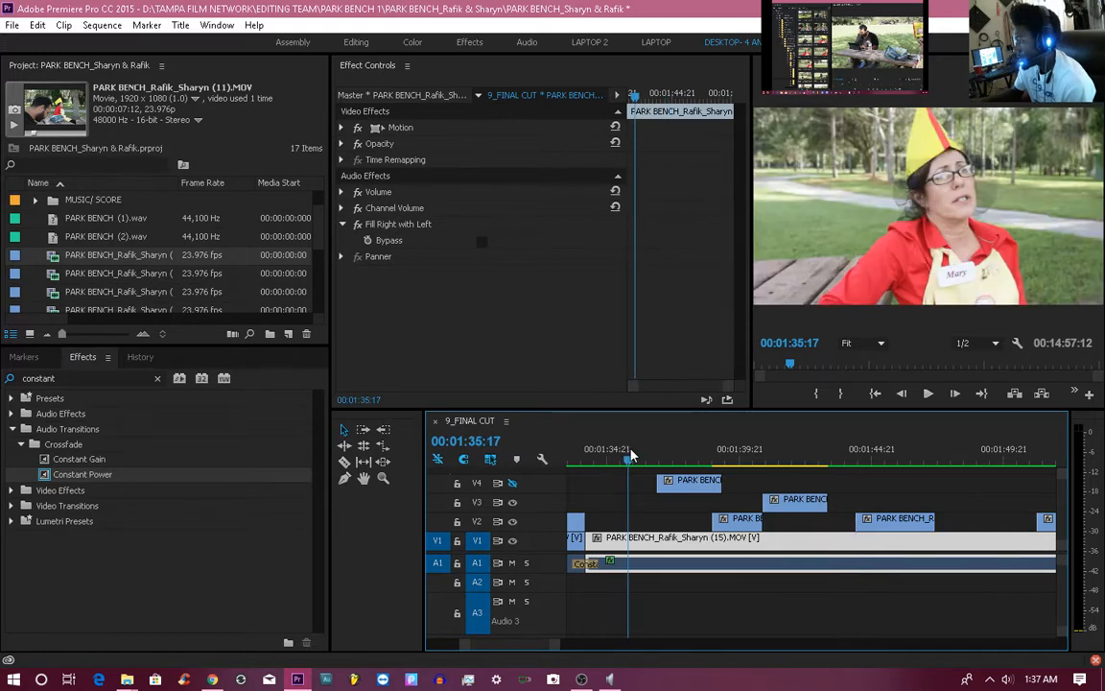
key(alt+space)
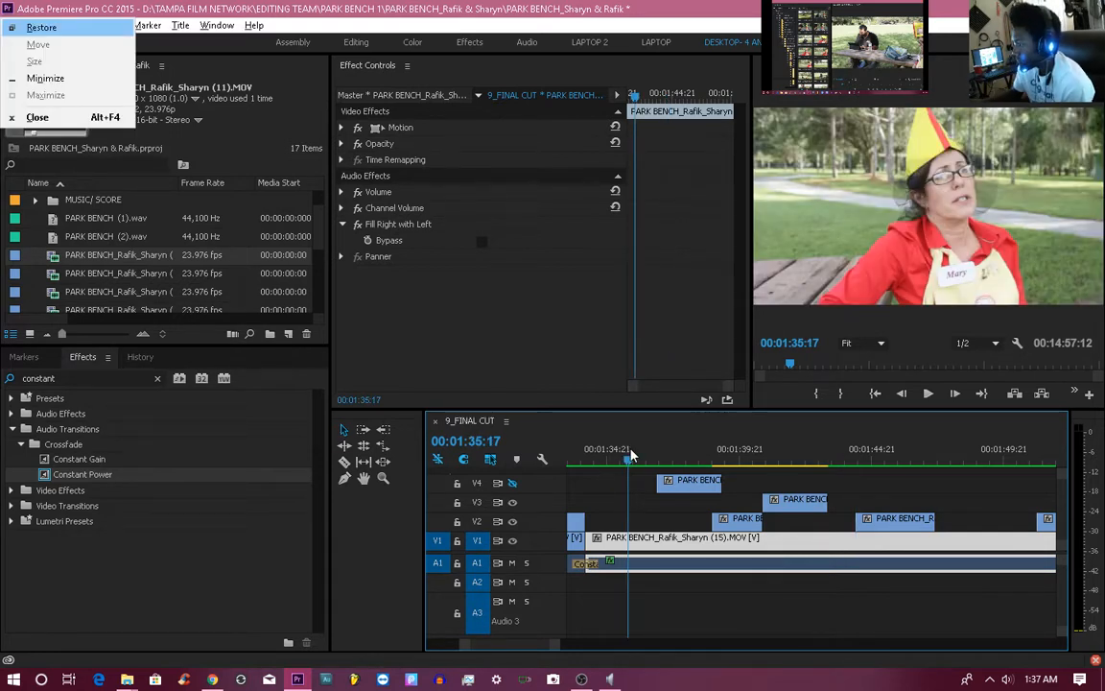
key(Escape)
key(space)
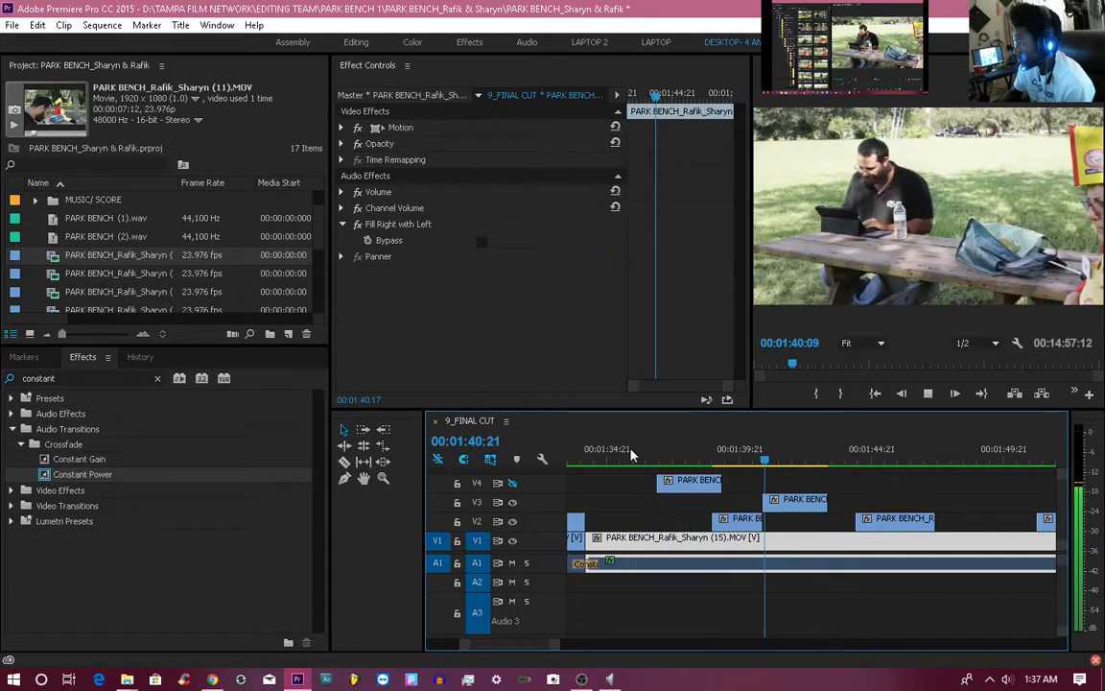
key(space)
mouse_move(726, 449)
mouse_down()
mouse_move(666, 454)
mouse_move(720, 462)
mouse_up()
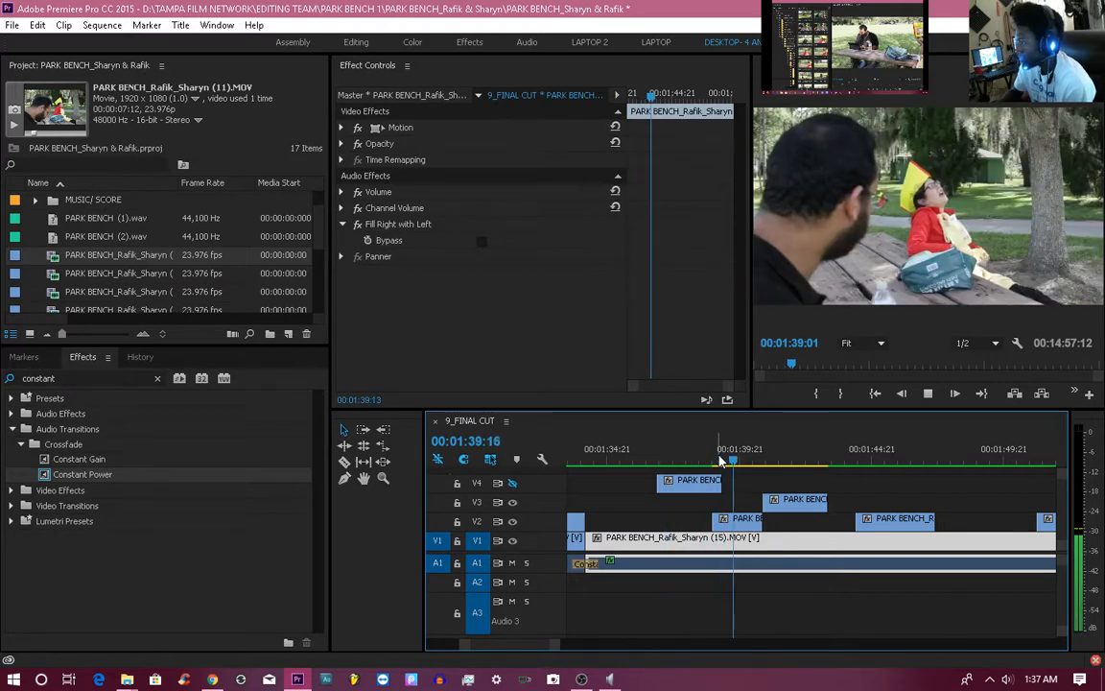
key(space)
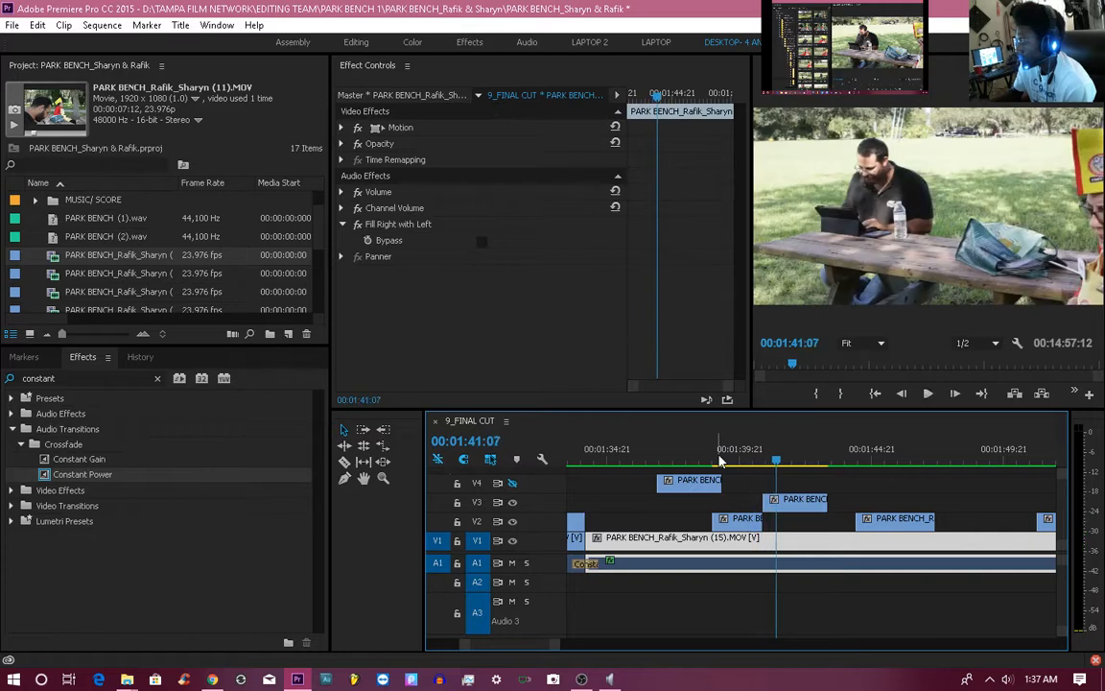
Trim the V2 cutaway's start to about 00:01:39:10, shift it earlier together with the V3 cutaway, and play from 00:01:36:22.
click(747, 458)
drag(747, 459, 729, 459)
drag(716, 520, 781, 506)
drag(727, 457, 662, 459)
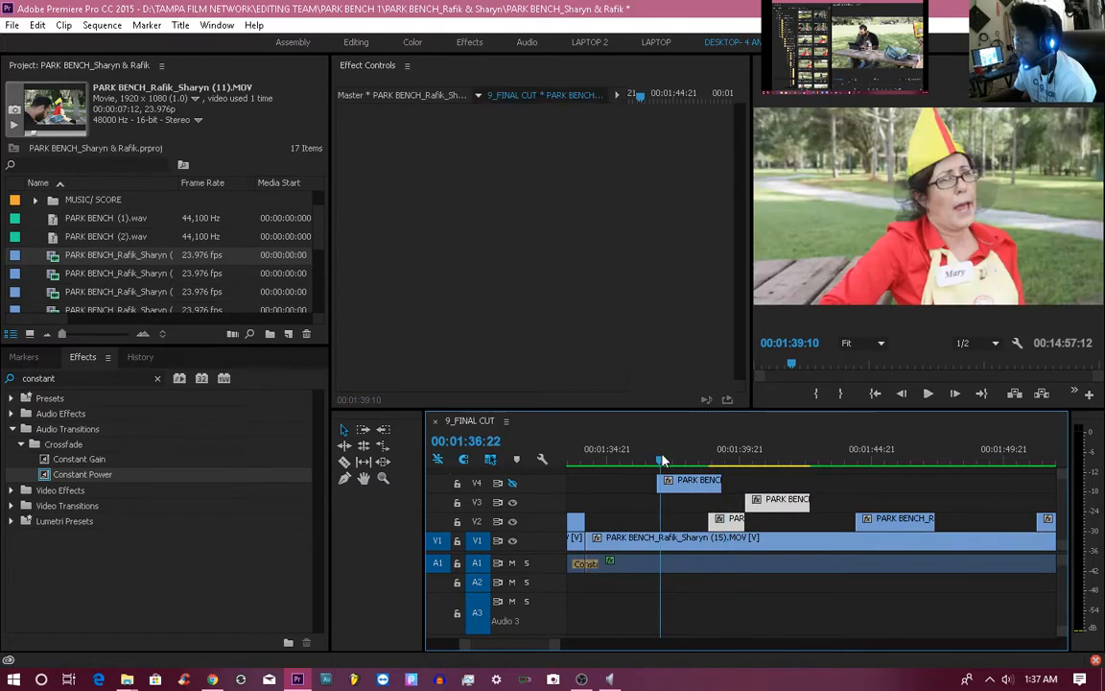
key(d)
key(space)
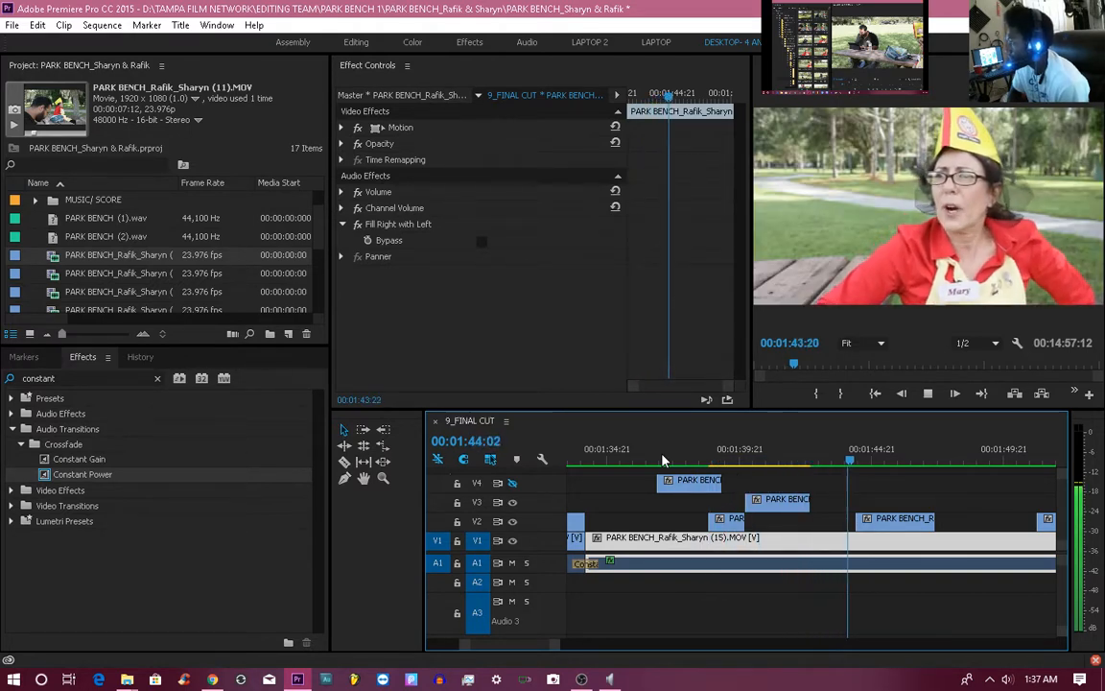
key(space)
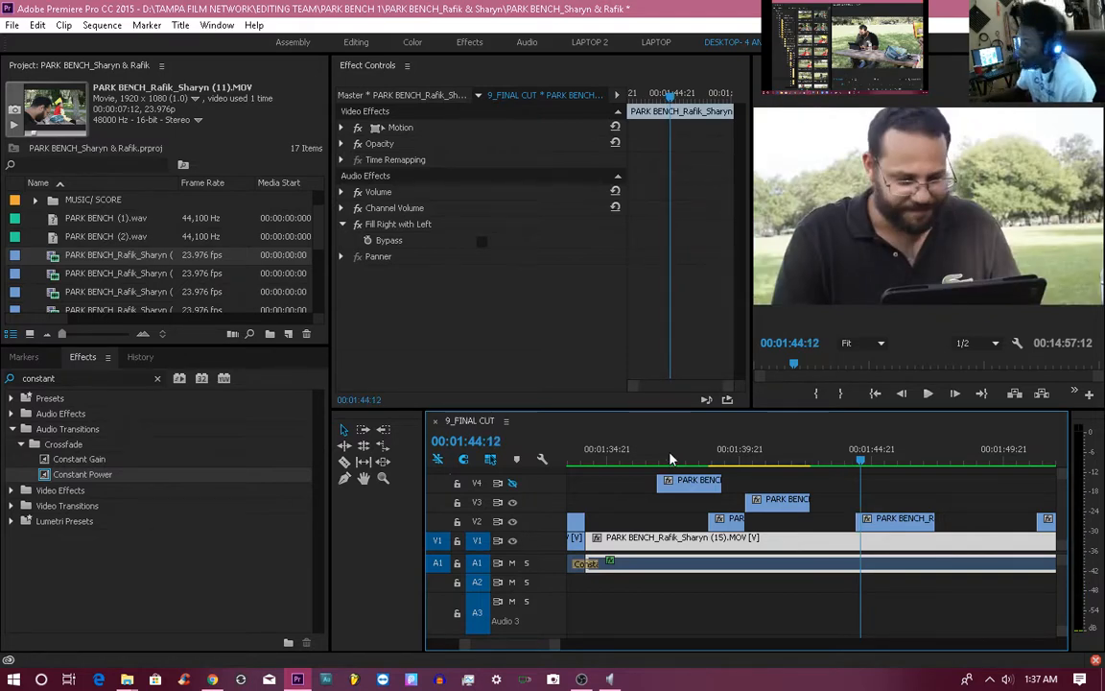
Replay the shifted cutaways briefly and undo their last move on V2 and V3.
click(781, 459)
click(722, 462)
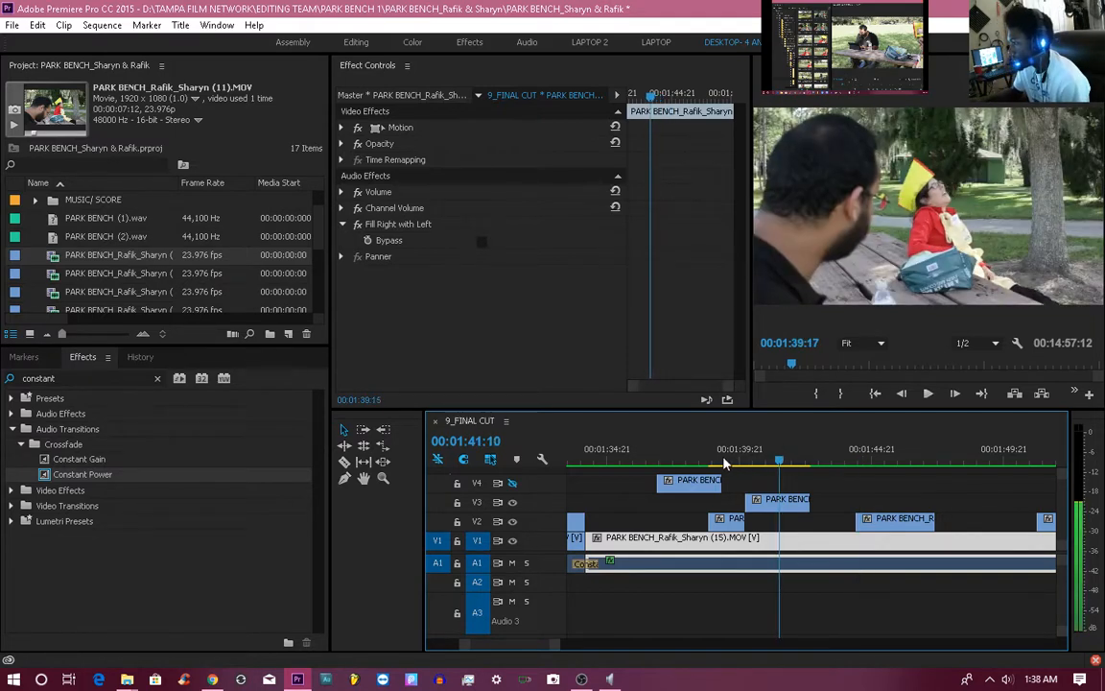
key(ctrl+z)
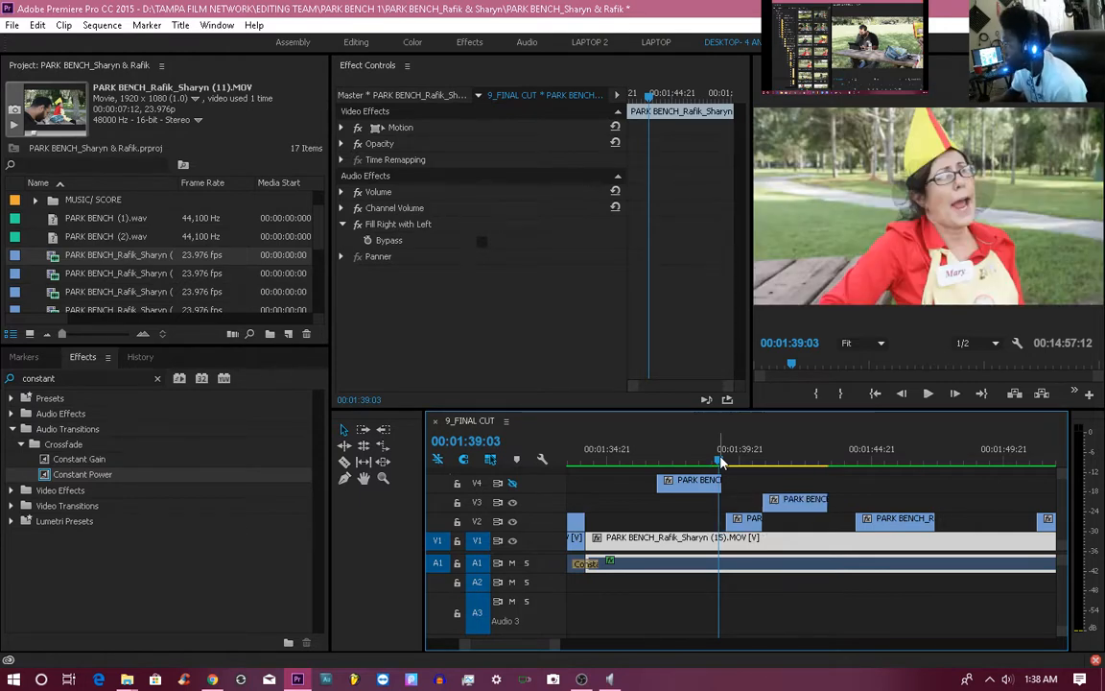
Play the cuts into and out of the V2 over-the-shoulder cutaway several times to judge their timing.
key(space)
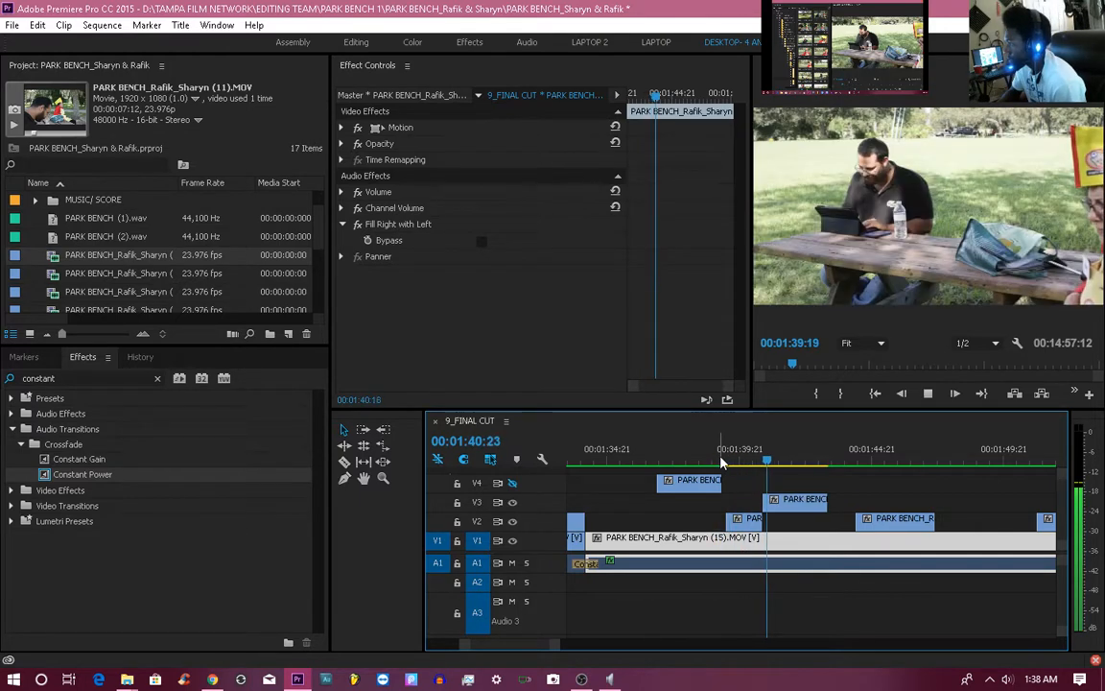
drag(721, 460, 672, 457)
key(space)
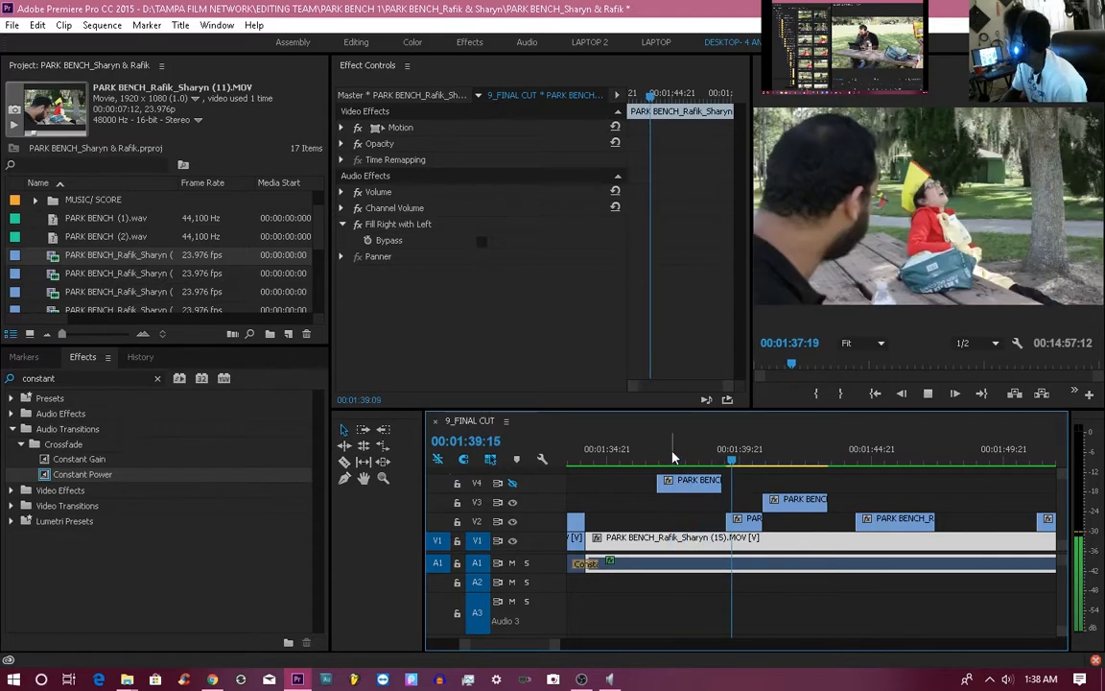
key(space)
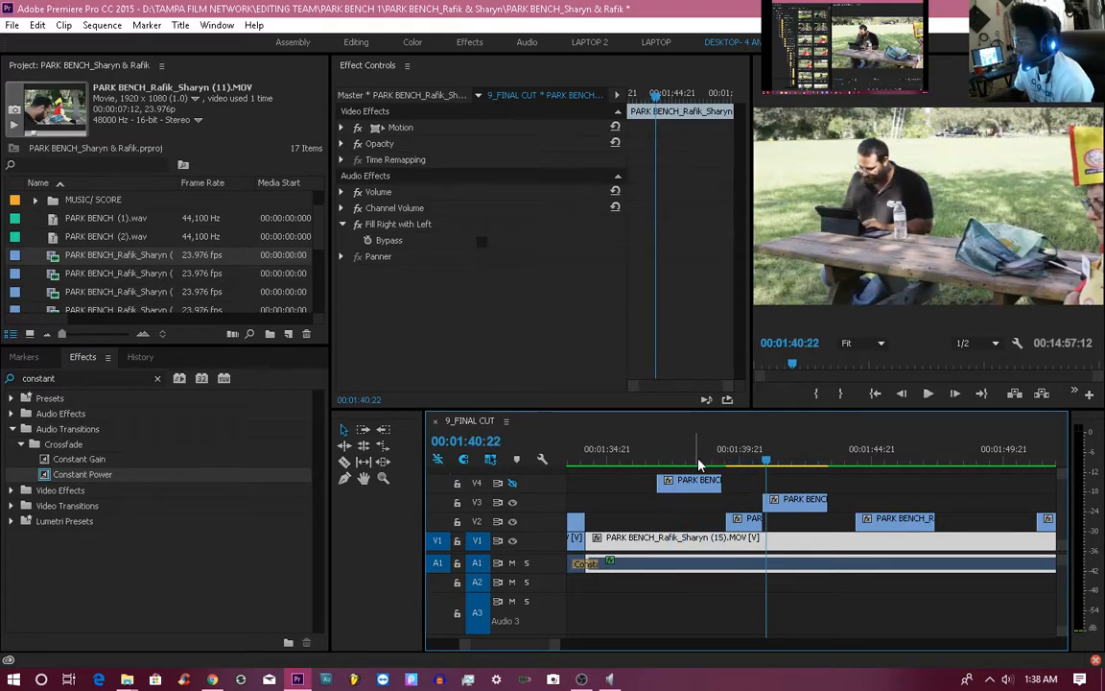
click(703, 465)
key(space)
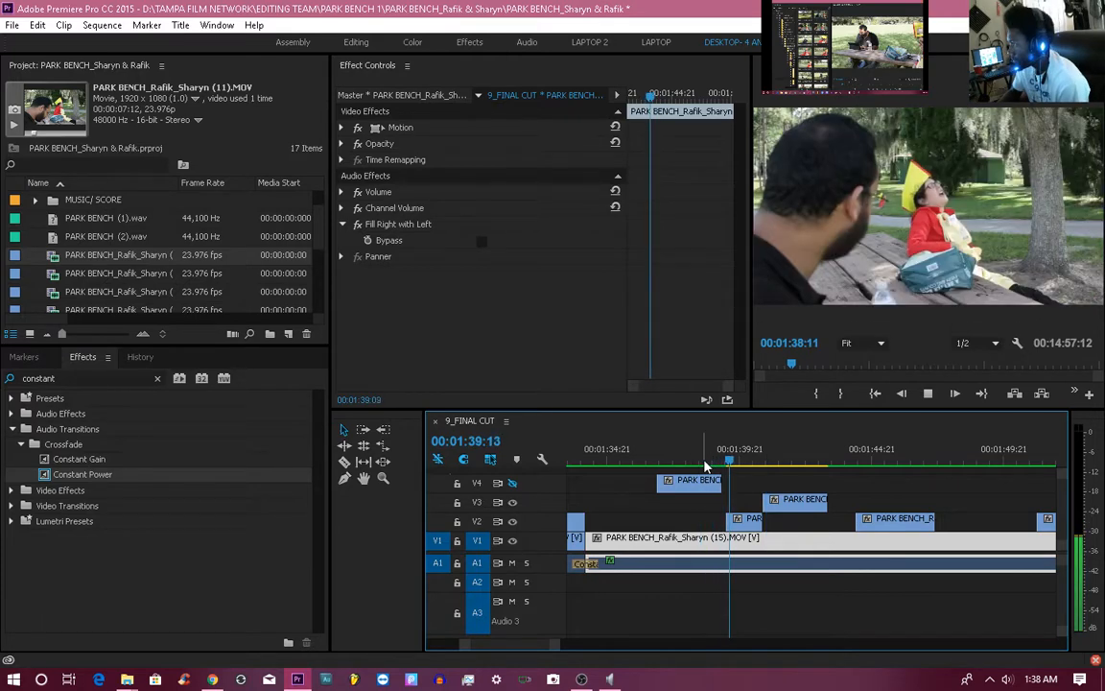
key(space)
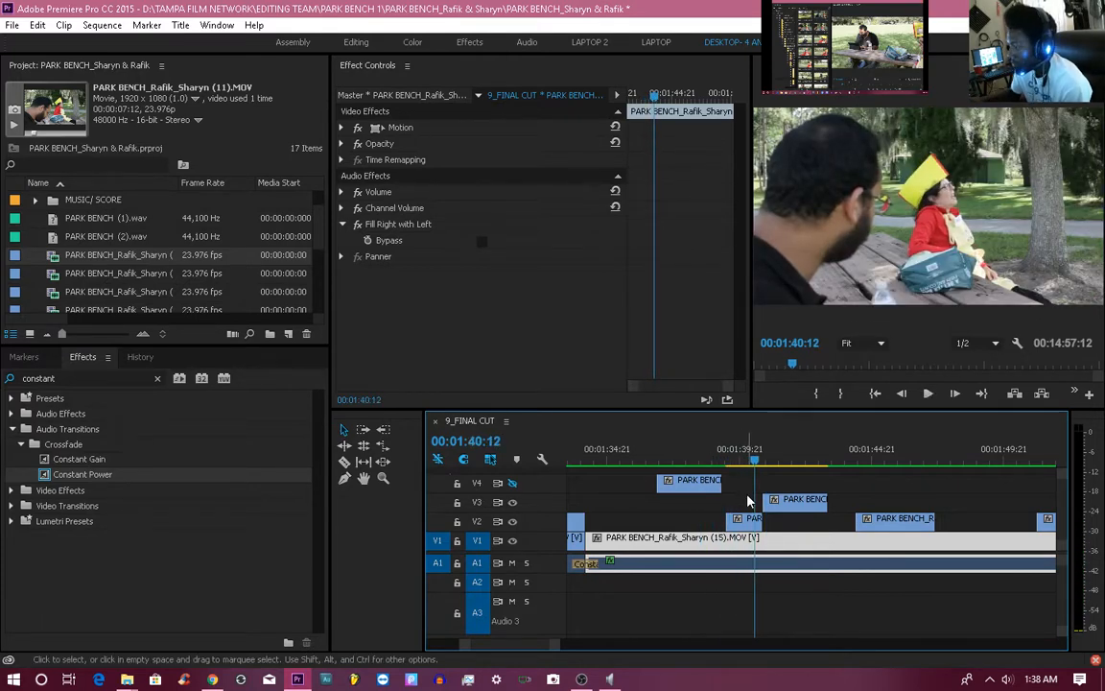
click(688, 460)
key(space)
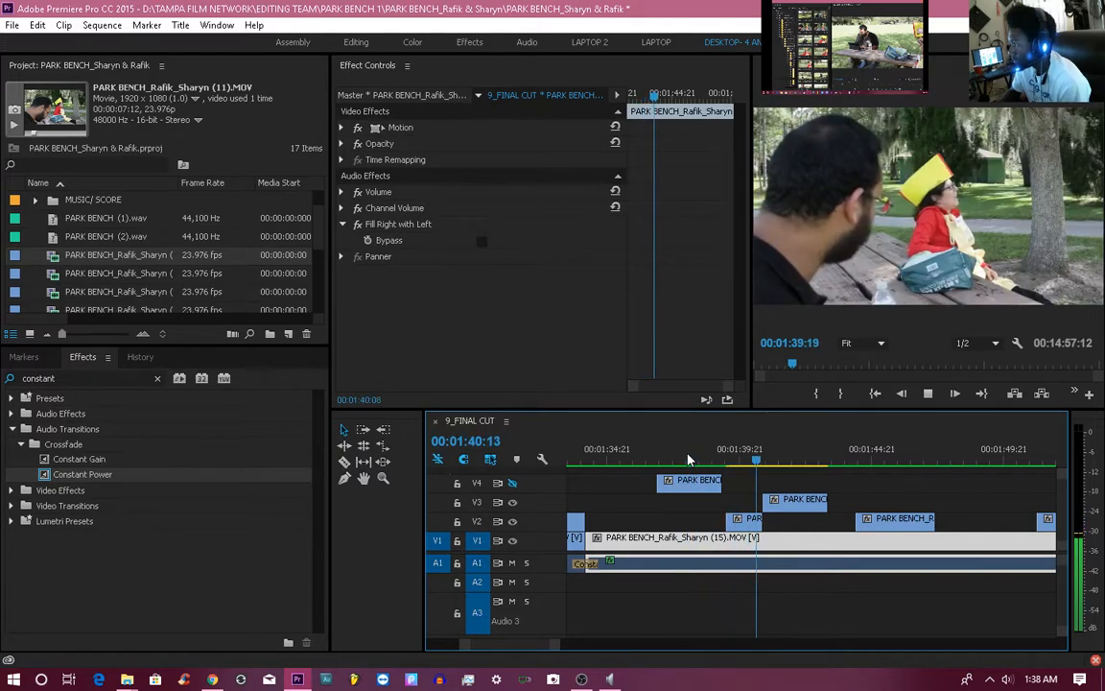
key(space)
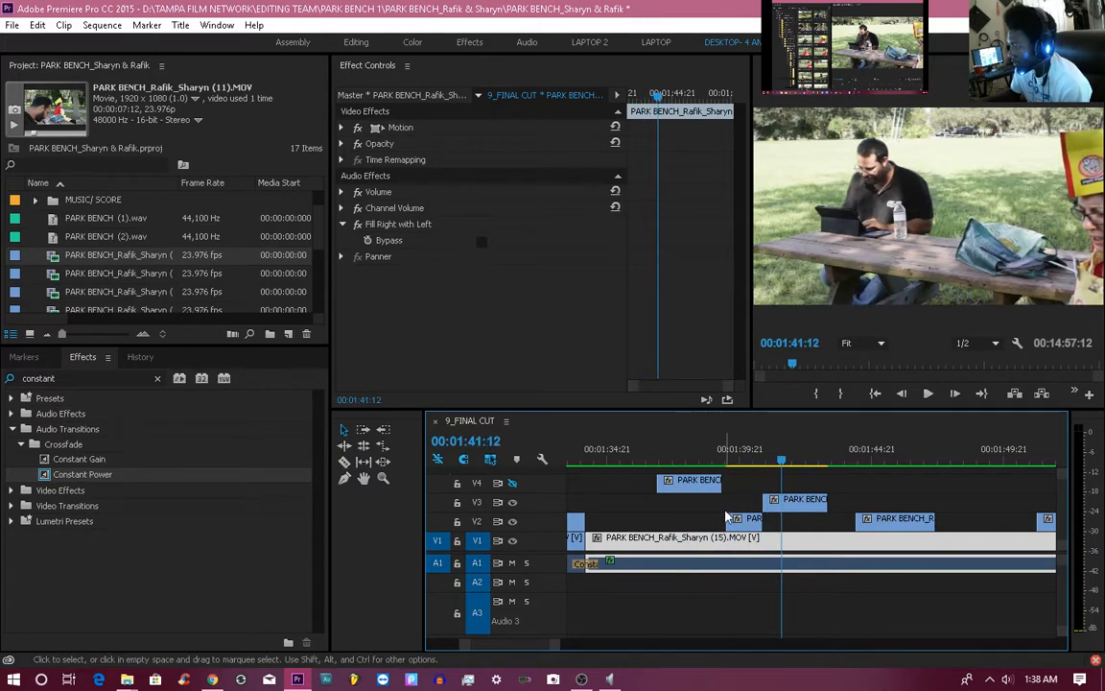
Try extending the start of the V2 cutaway four frames earlier and play back the change.
drag(727, 518, 719, 518)
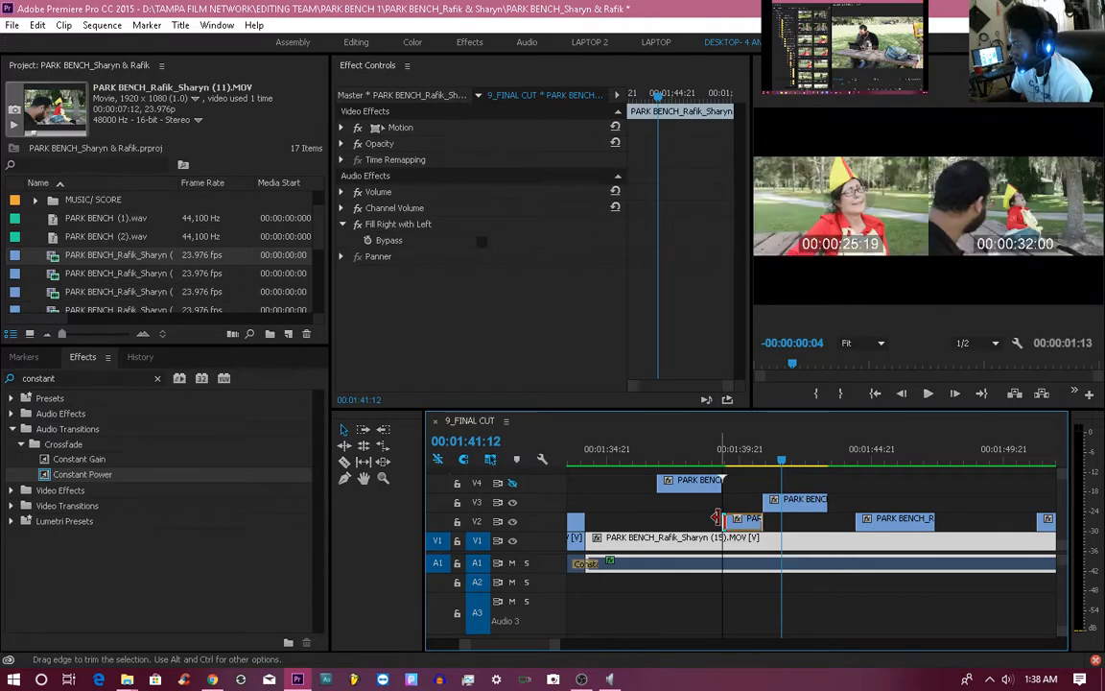
click(691, 462)
key(space)
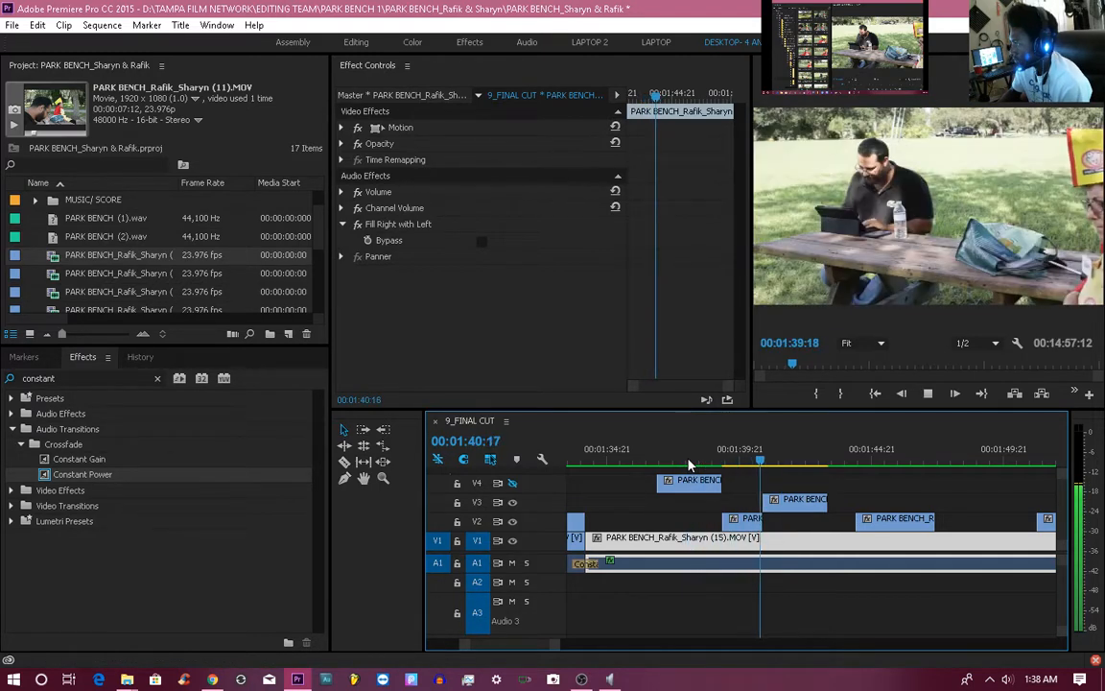
key(space)
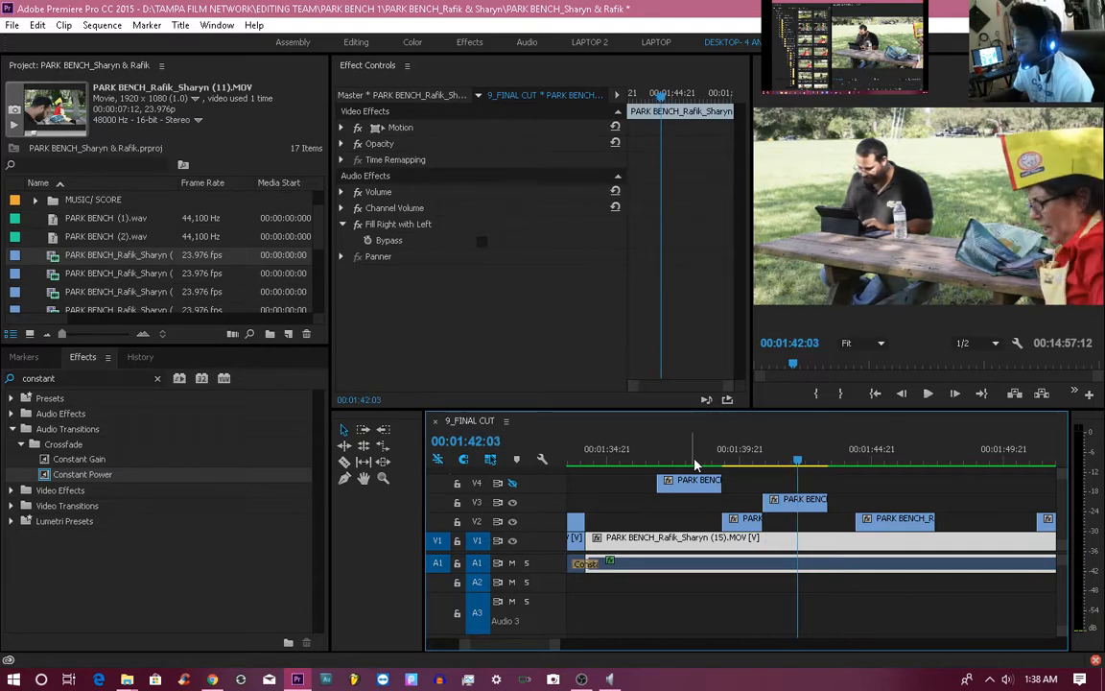
click(713, 463)
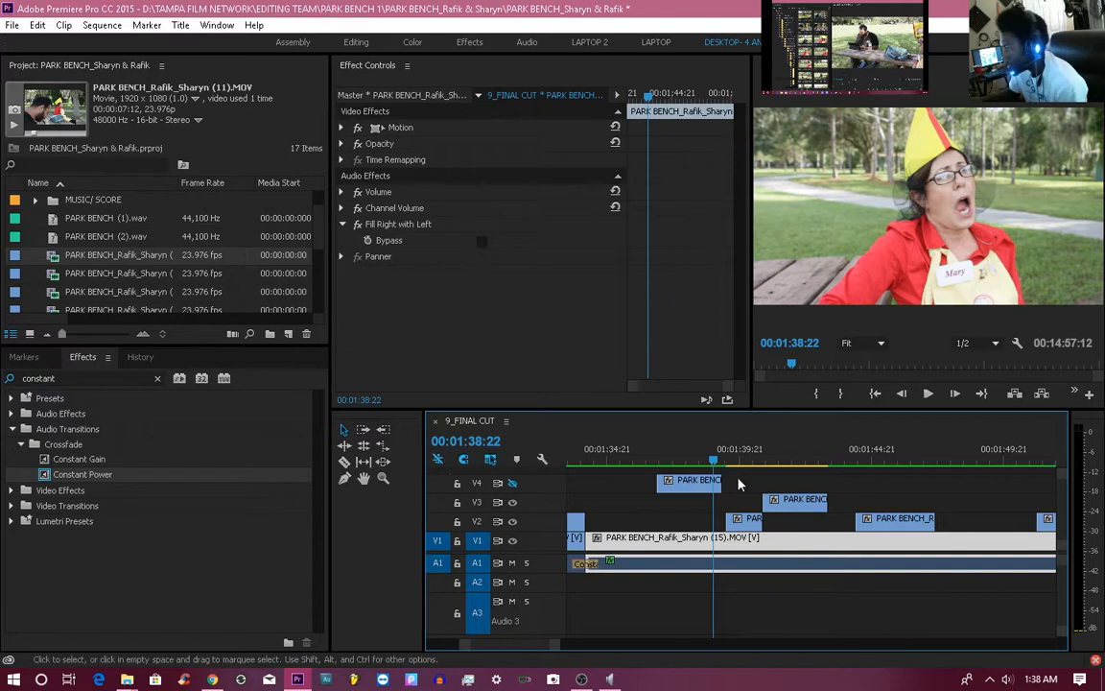
Play the transition from the woman's close-up into the V2 cutaway from 00:01:38:04.
click(747, 519)
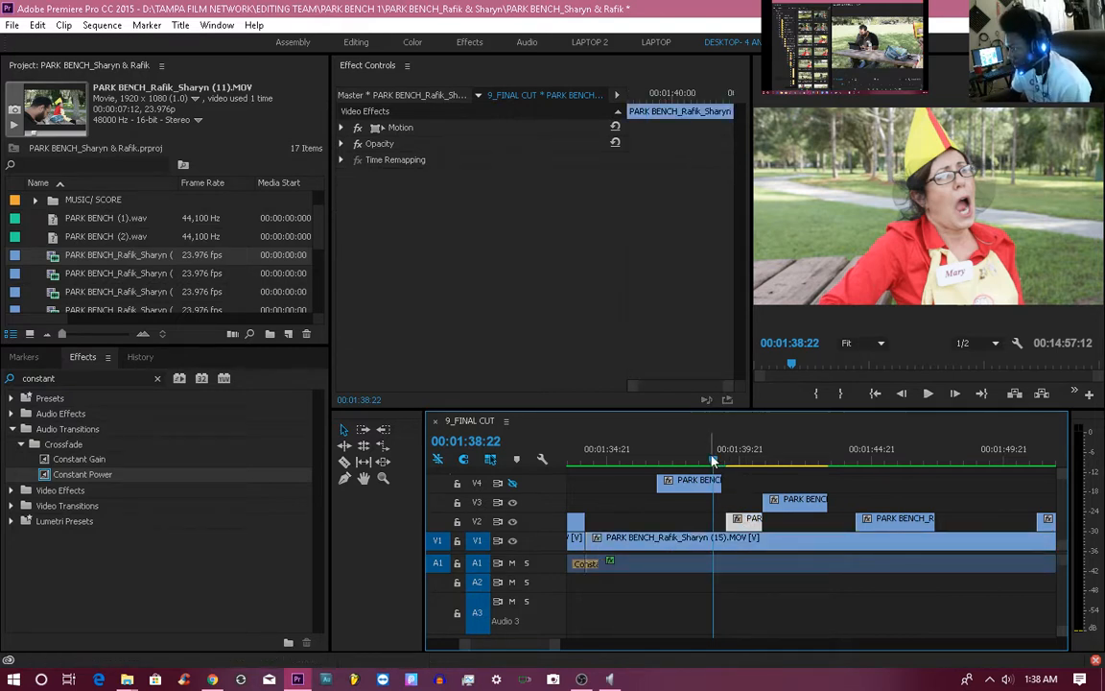
drag(713, 457, 694, 458)
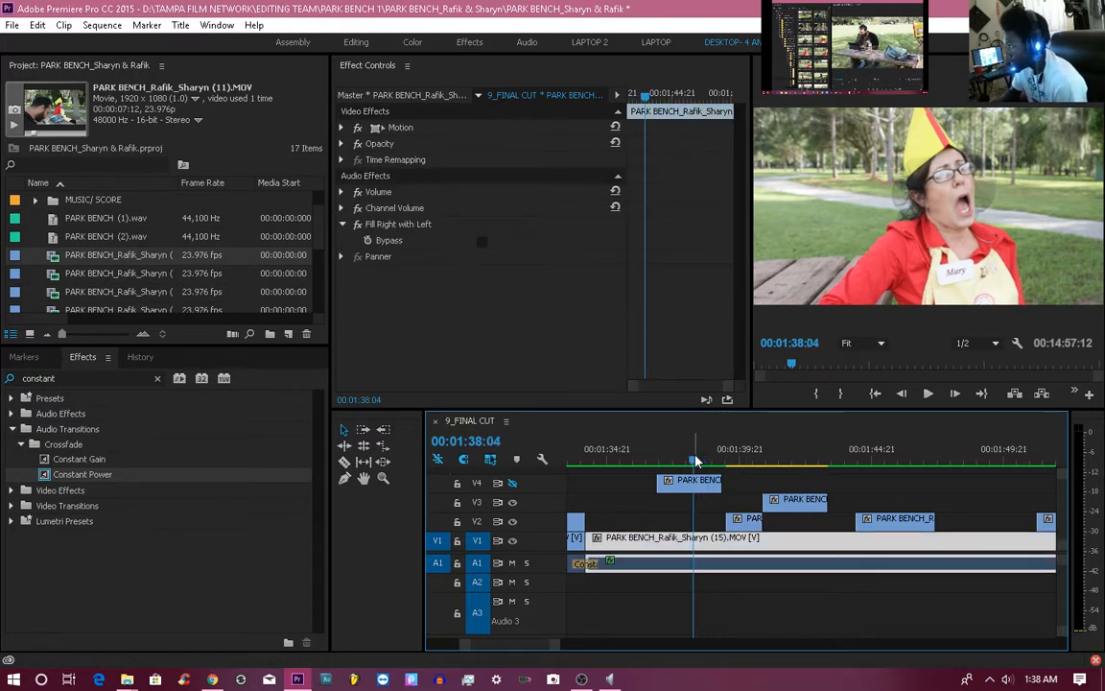
key(space)
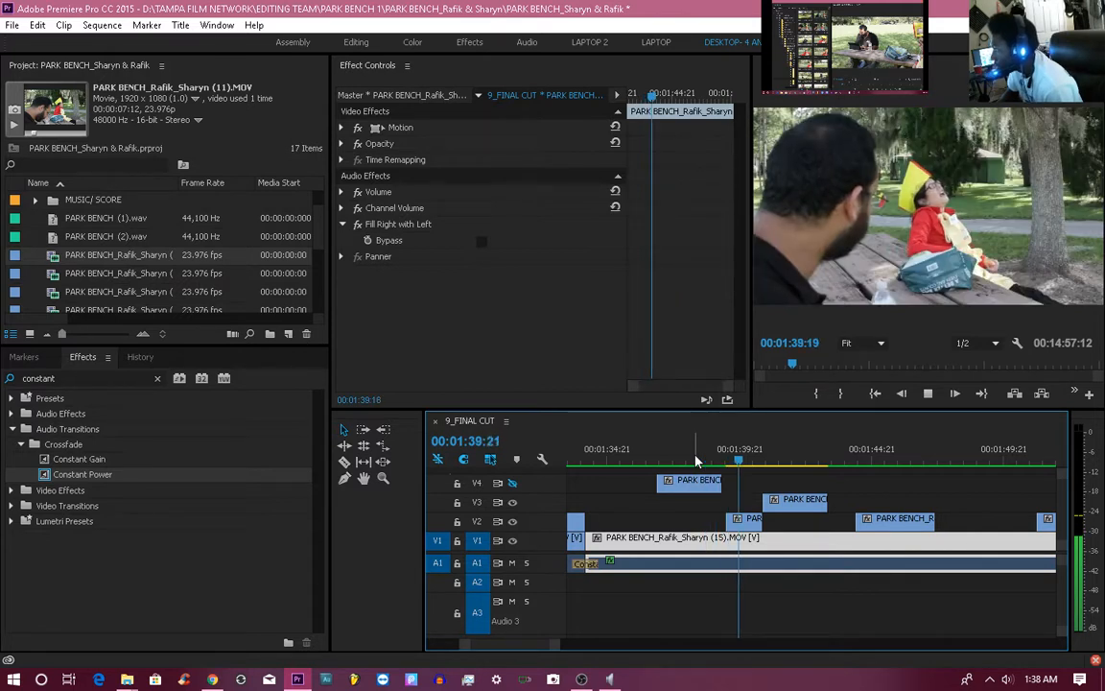
key(space)
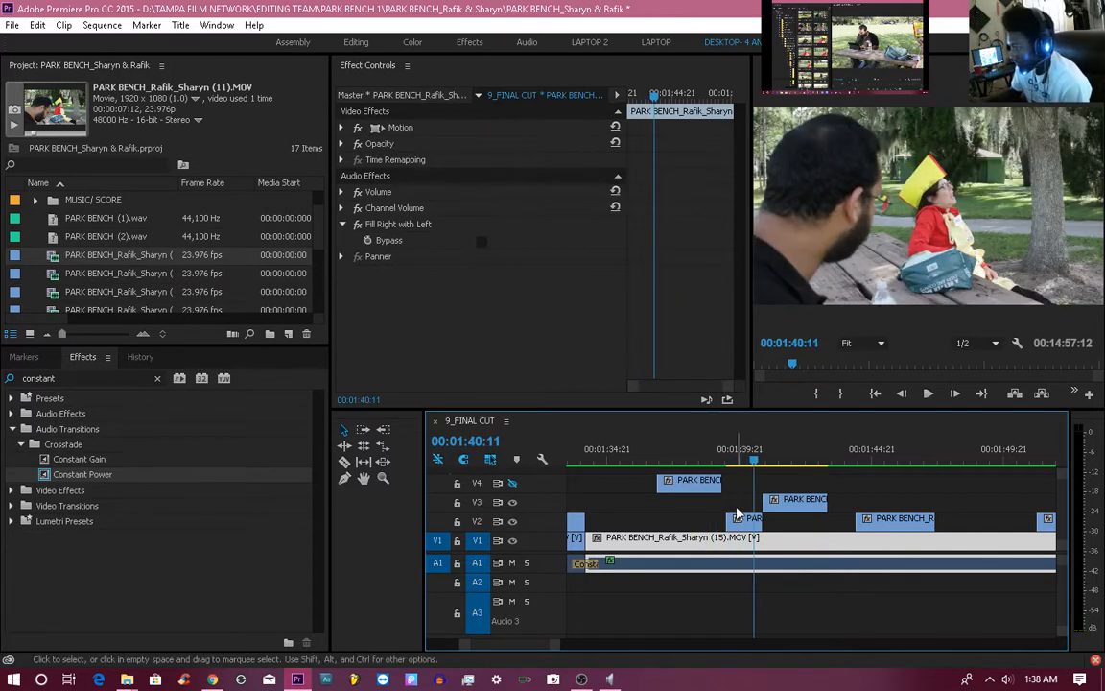
Shift the V2 cutaway earlier to start at about 00:01:39:03, leaving the V3 cutaway in place, and play it back.
click(729, 516)
drag(741, 523, 734, 527)
click(699, 455)
key(space)
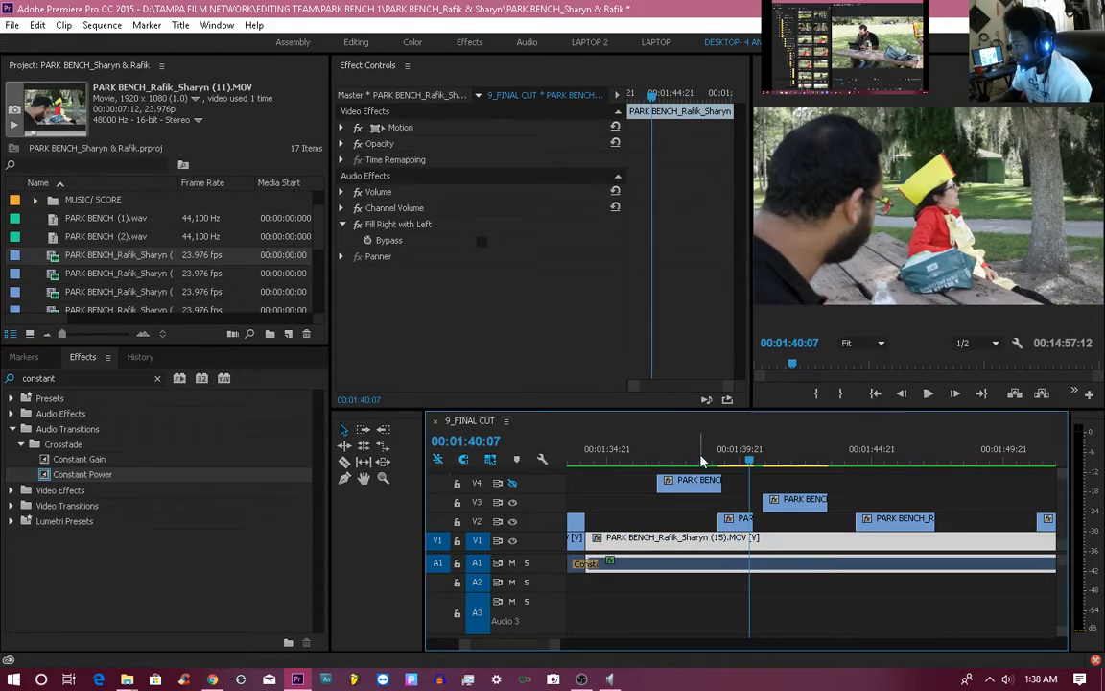
Shift the V2 over-the-shoulder cutaway about five frames earlier and play back the cut.
drag(726, 526, 721, 526)
click(703, 458)
key(space)
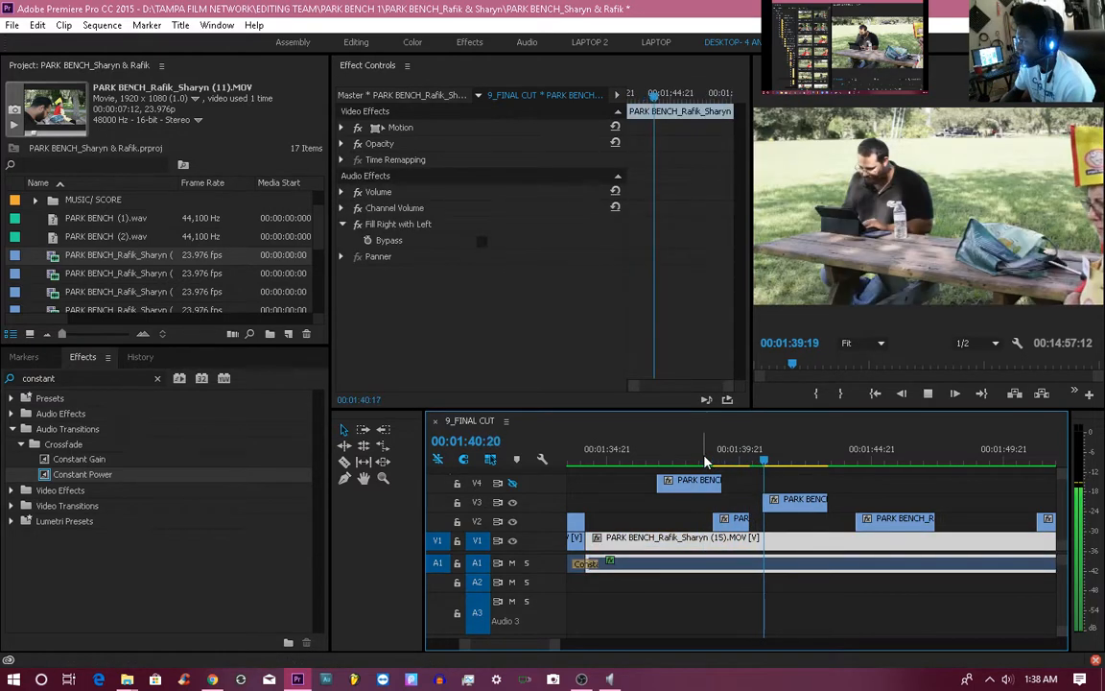
key(space)
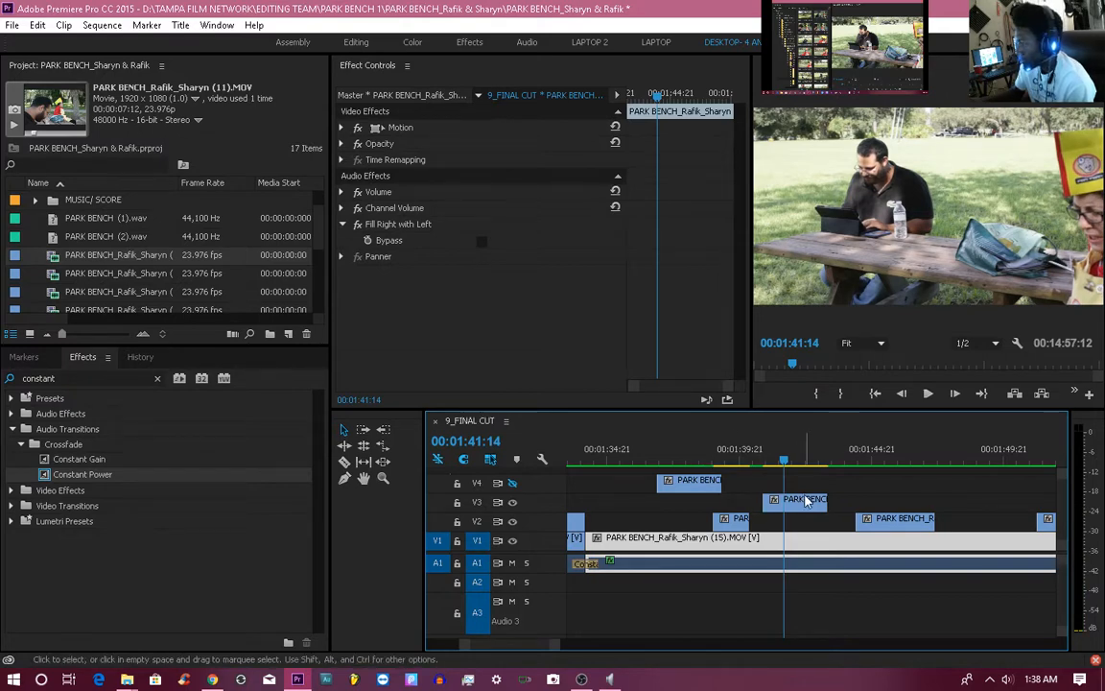
Move the V3 wide cutaway earlier to start where the V2 cutaway ends, save the project, and play both cuts.
drag(806, 501, 788, 513)
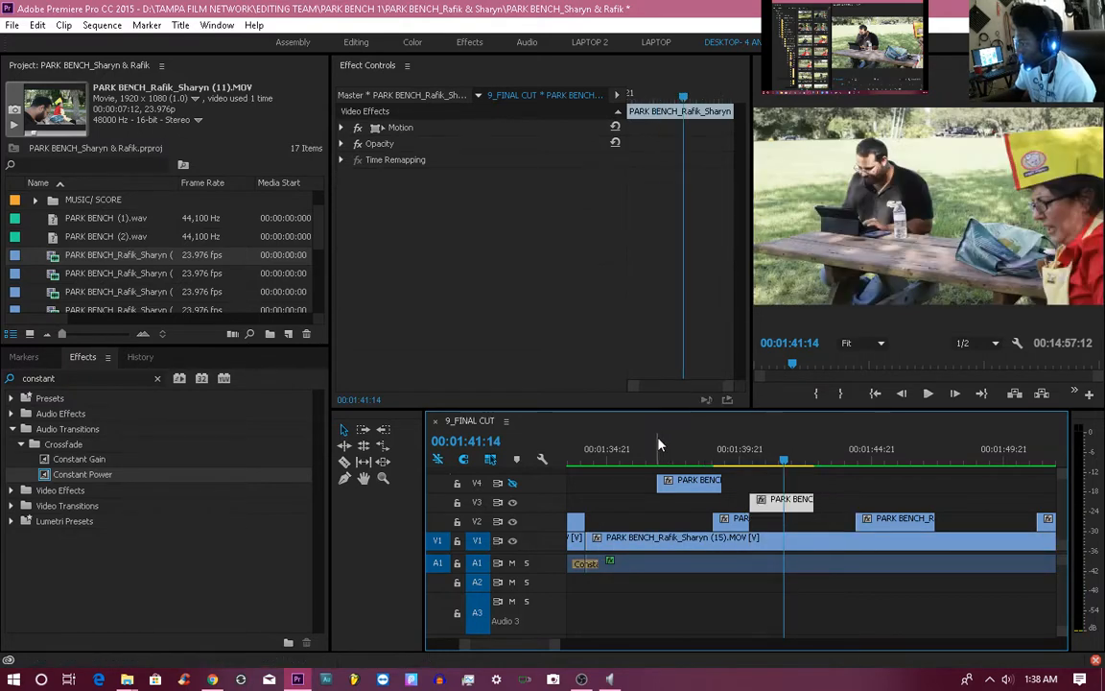
click(662, 448)
key(ctrl+s)
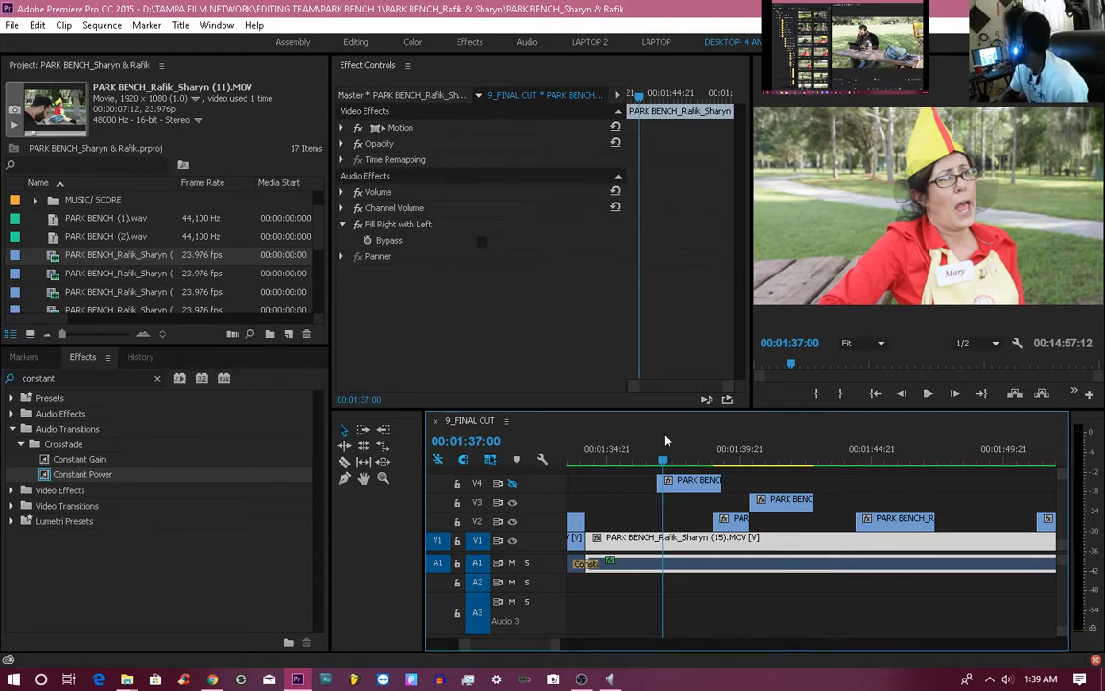
key(space)
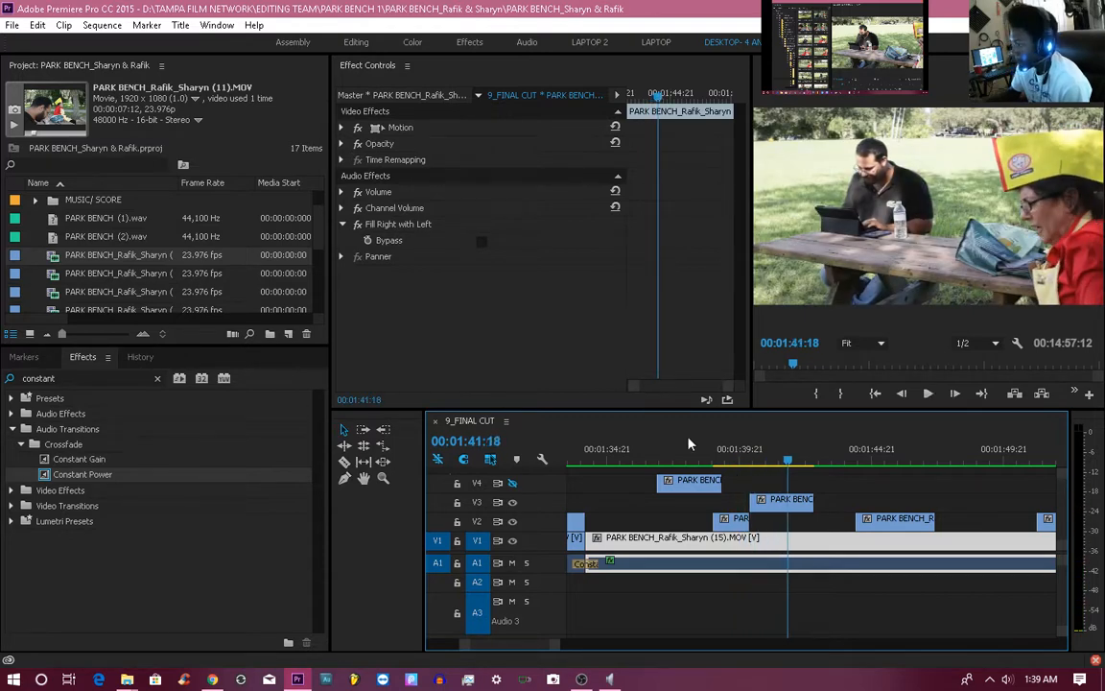
click(698, 455)
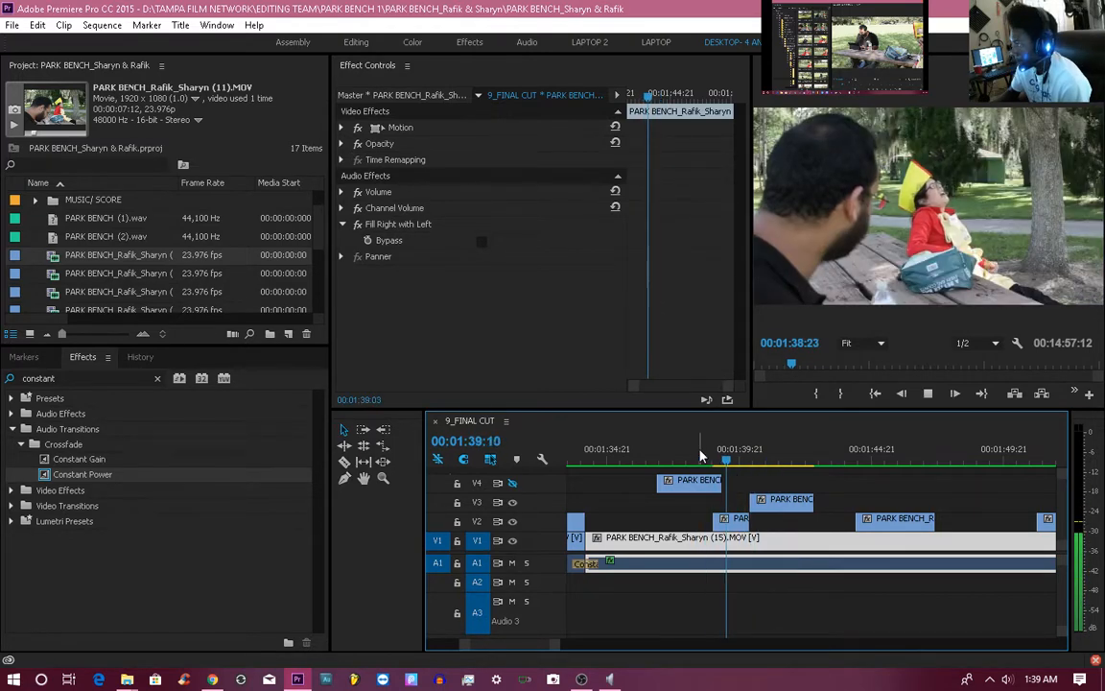
key(space)
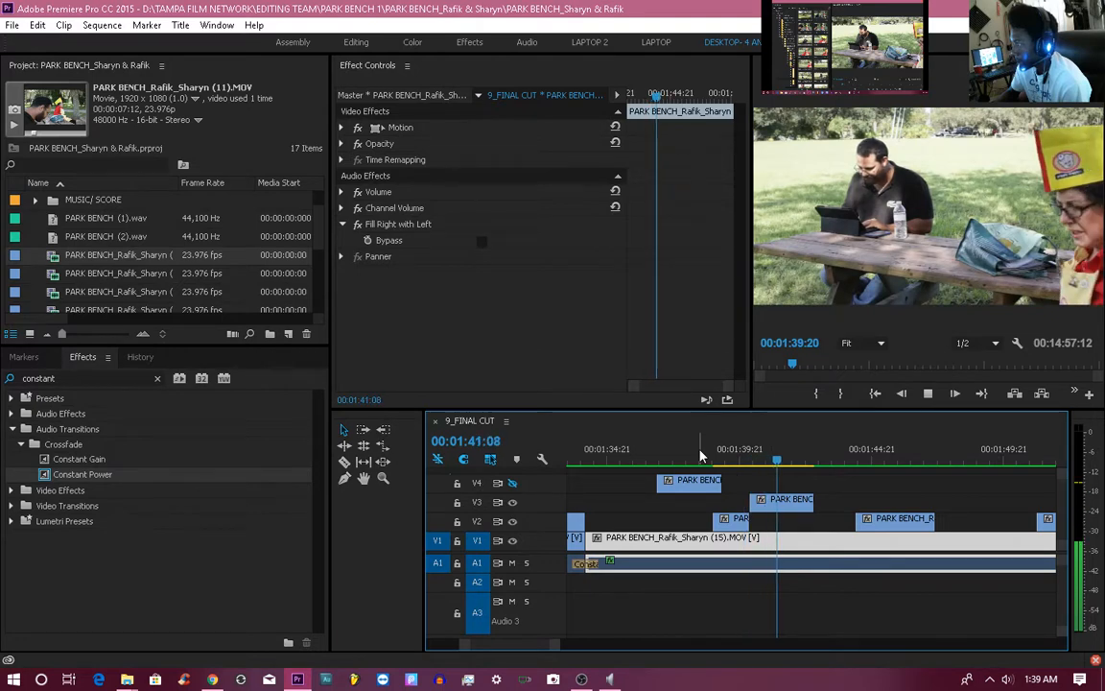
Extend the V2 cutaway's end to 00:01:40:16, shift the V3 cutaway to start there, and play it back.
click(722, 459)
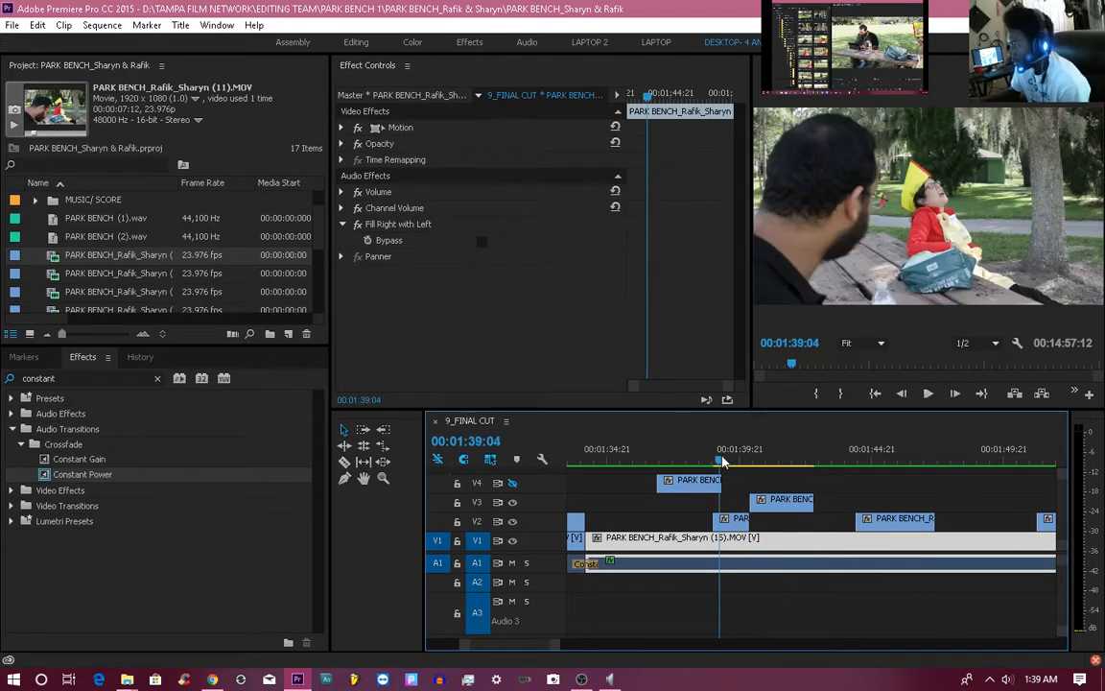
drag(722, 461, 757, 471)
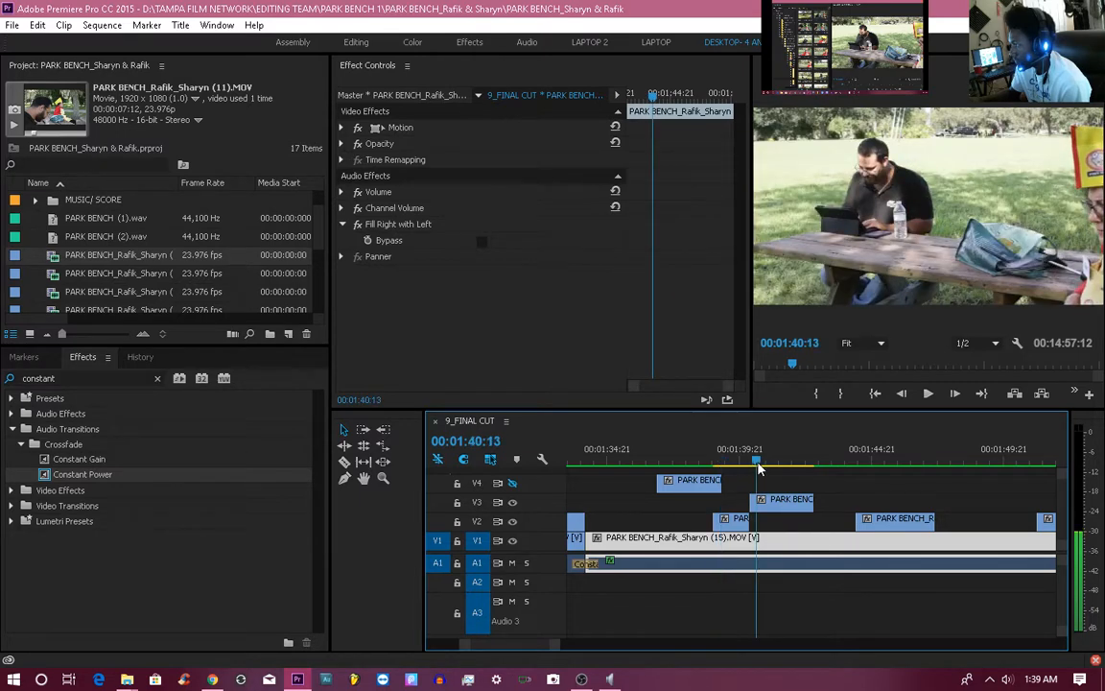
drag(758, 463, 761, 499)
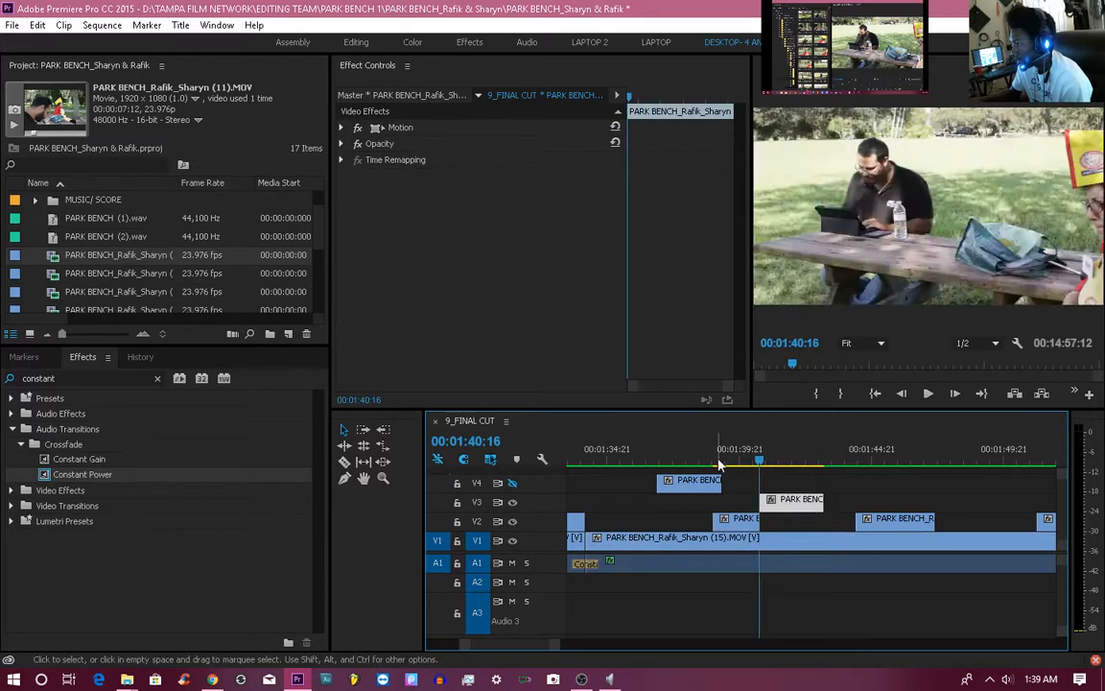
click(720, 464)
key(space)
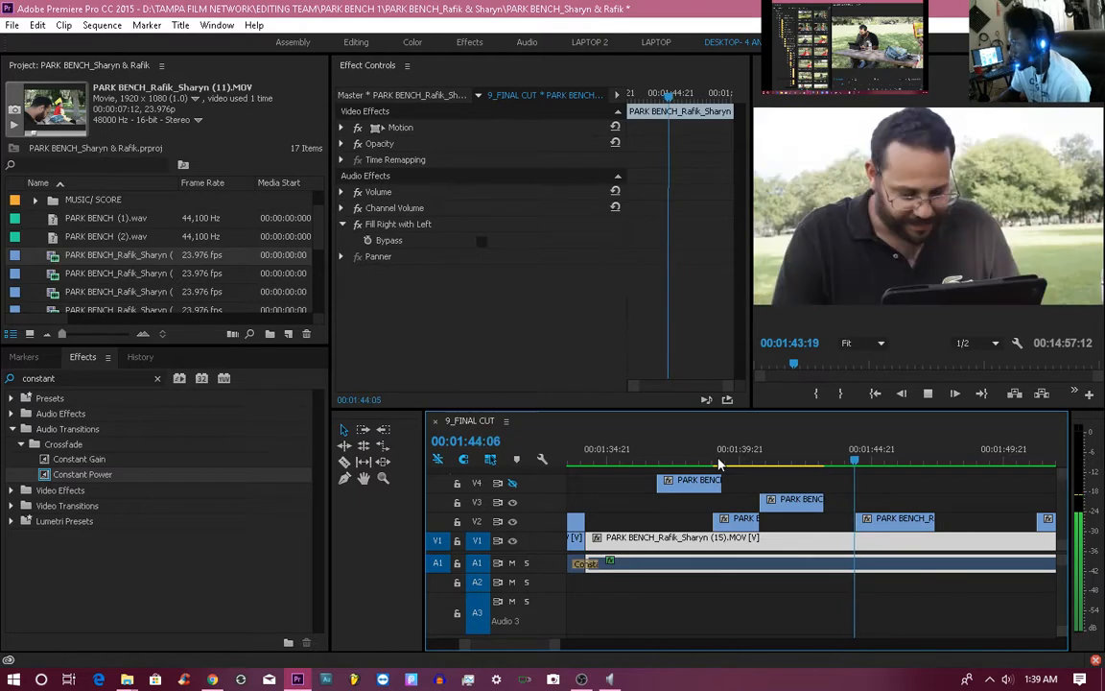
key(space)
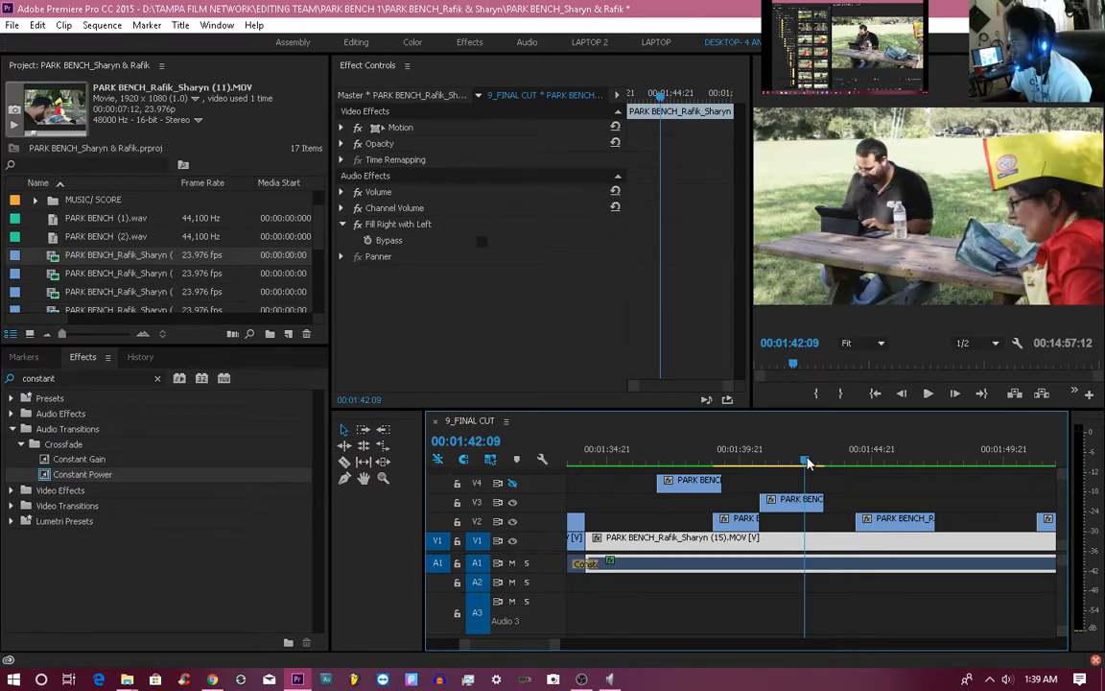
Trim the end of the V3 wide cutaway back to about 00:01:42:09, play it back, and save the project.
drag(808, 464, 805, 500)
click(701, 461)
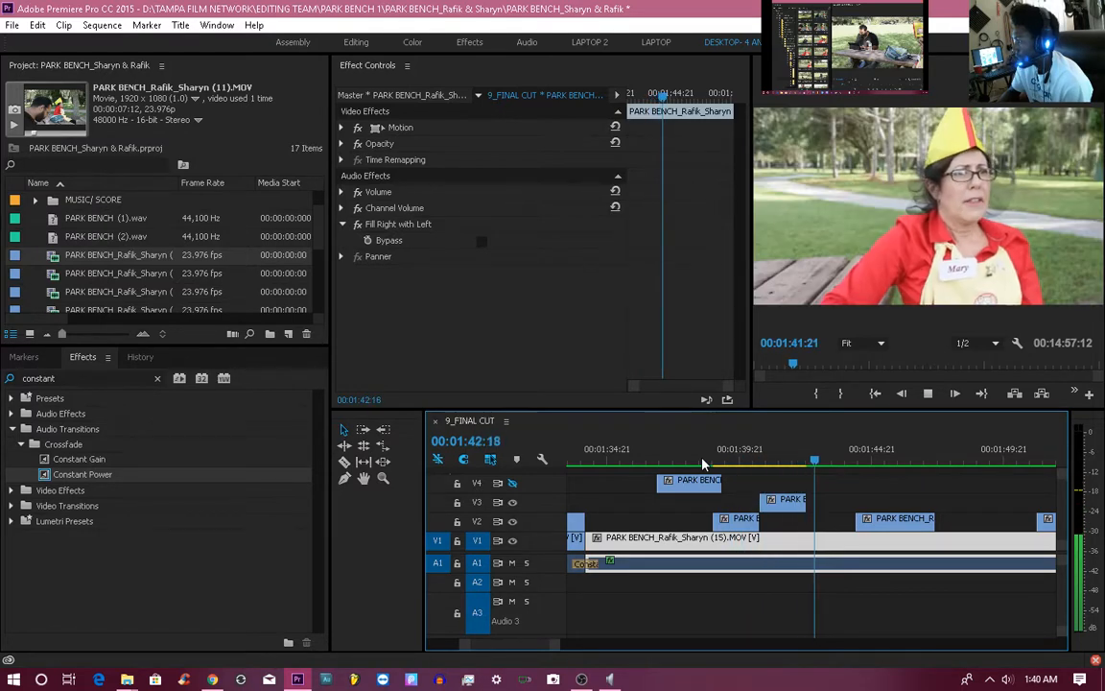
key(space)
key(ctrl+s)
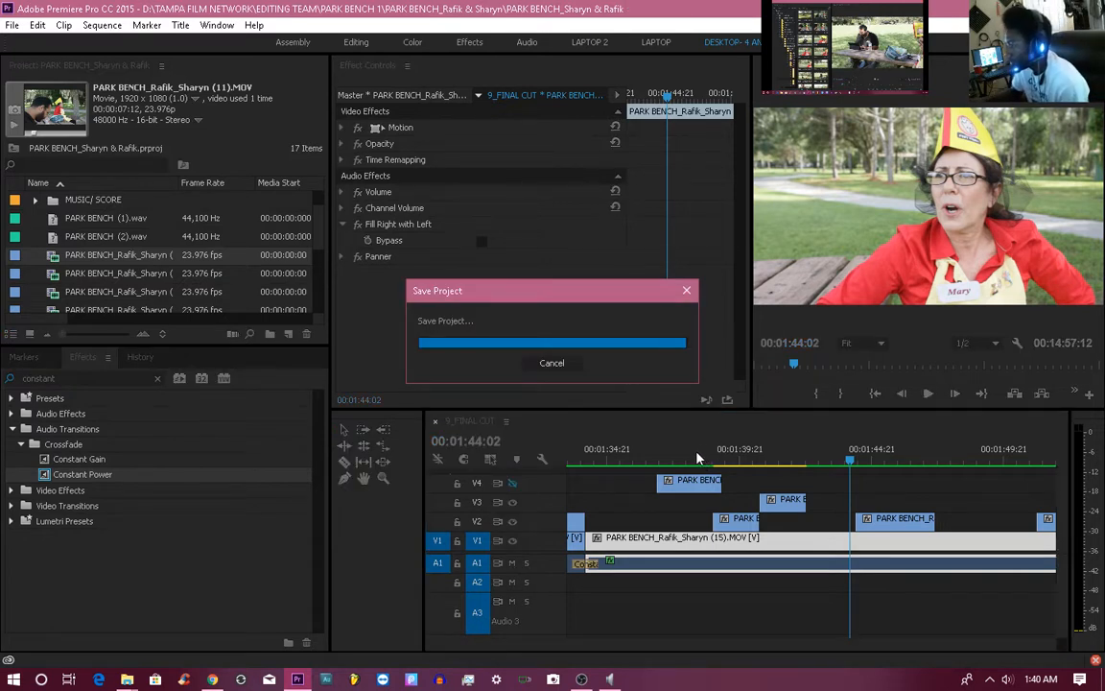
Play the sequence from 00:01:36:18 through both cutaways in a maximized Program monitor, and restore the layout.
click(695, 459)
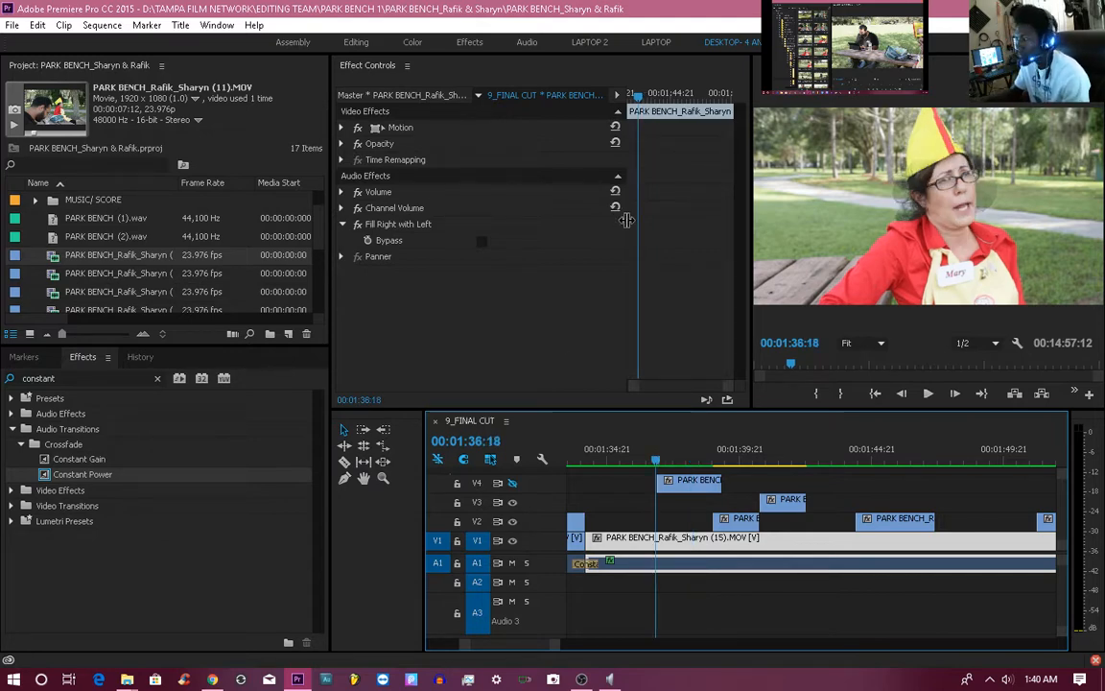
key(grave)
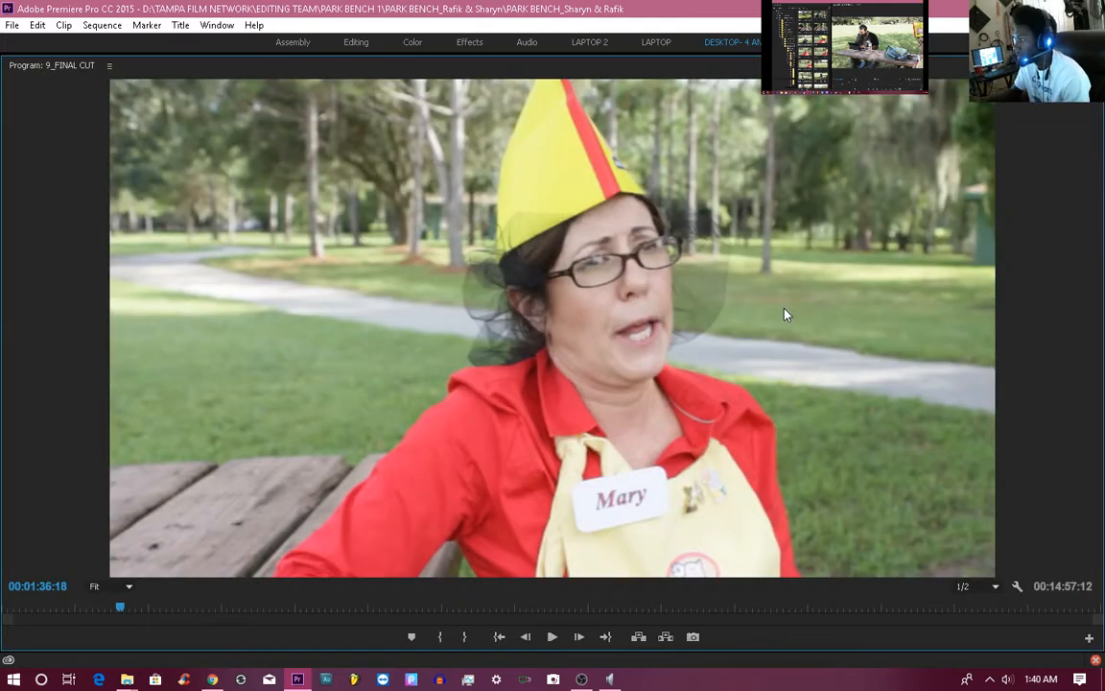
key(space)
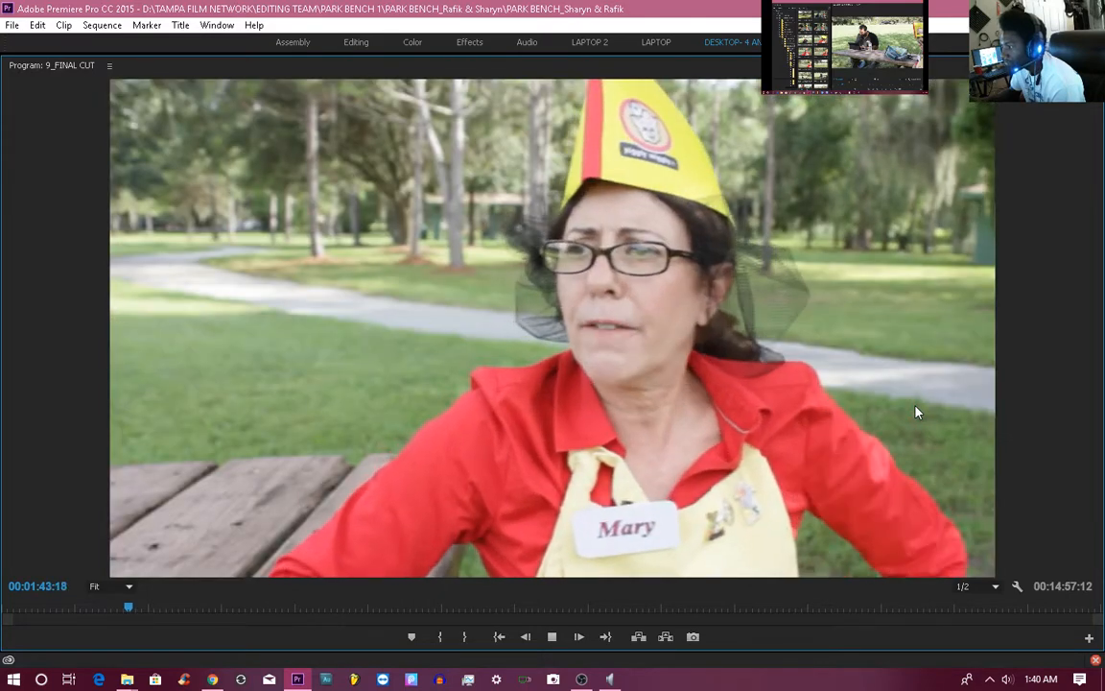
key(space)
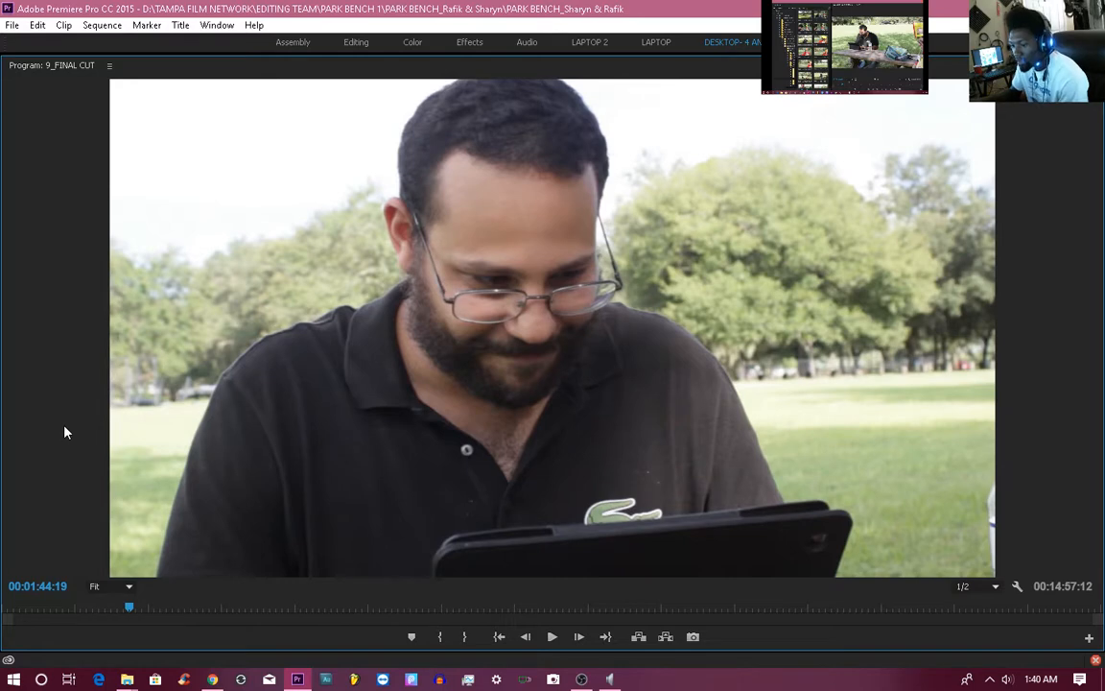
key(grave)
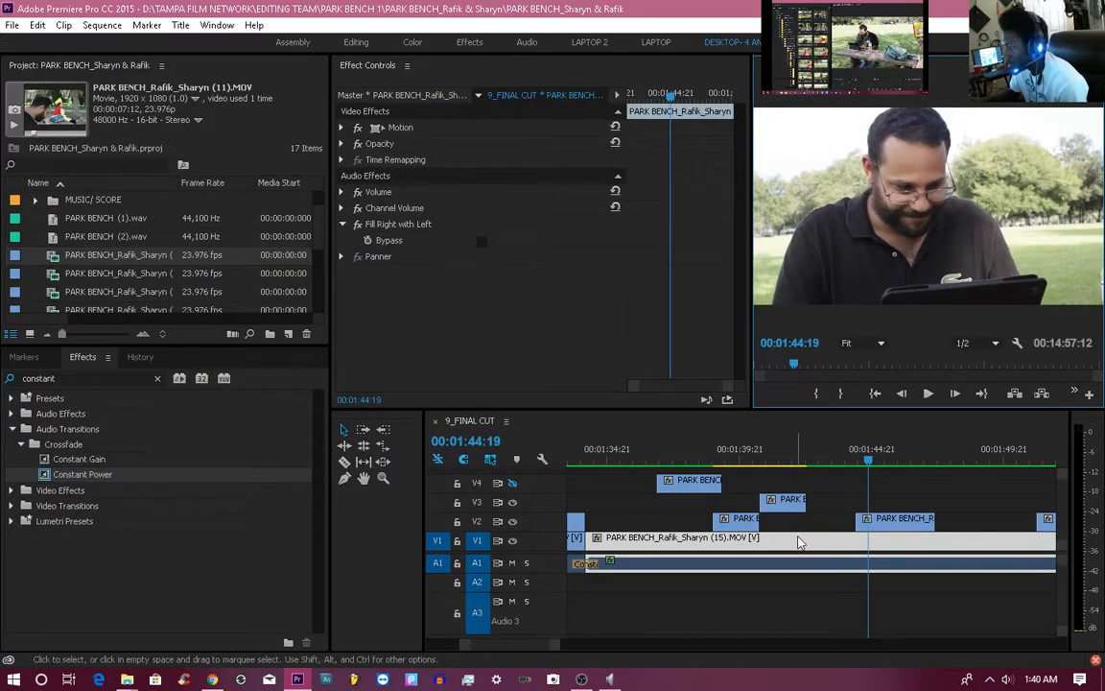
Try moving the V3 cutaway later and extending its start back to the V2 cutaway's end, and play it back.
click(774, 461)
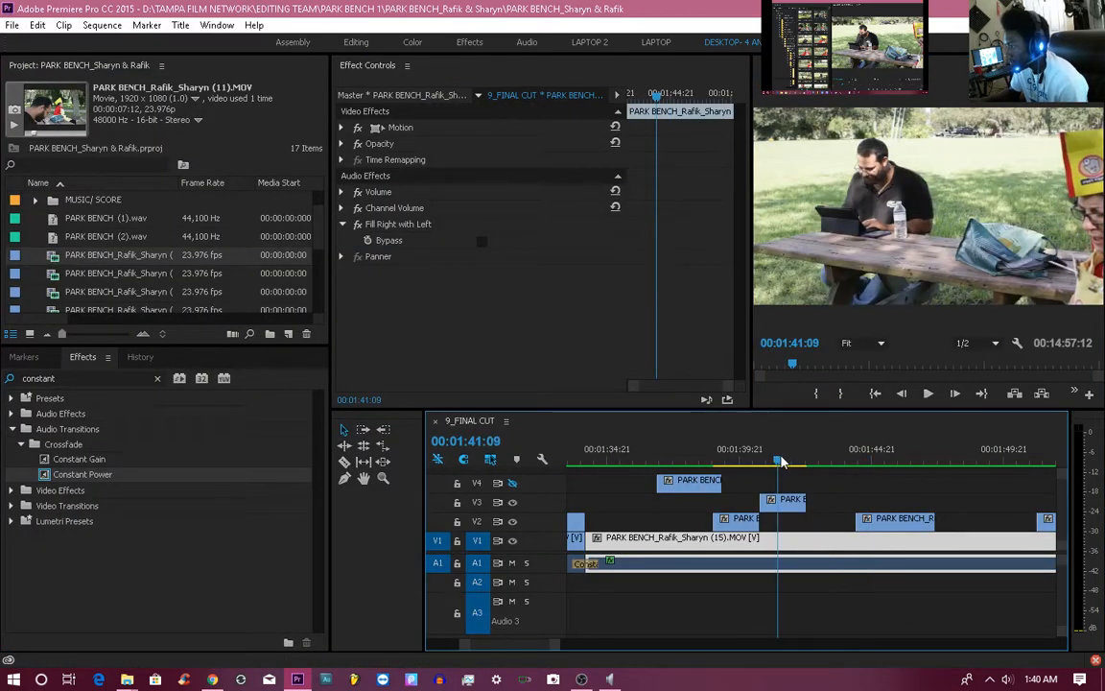
drag(770, 461, 791, 472)
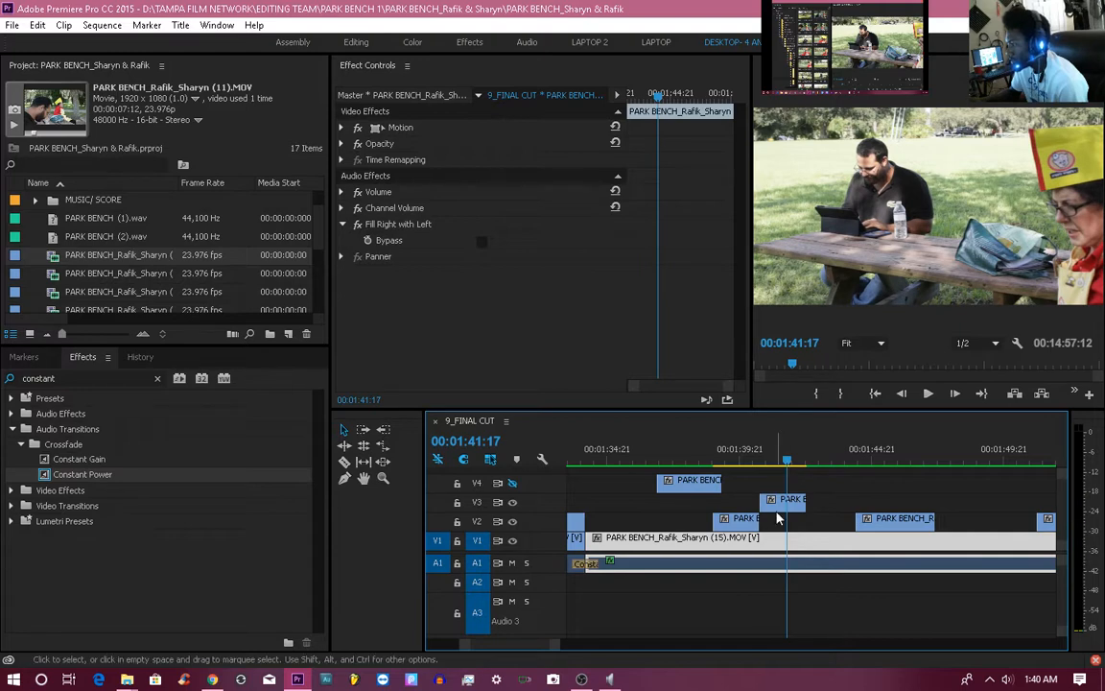
drag(780, 518, 763, 501)
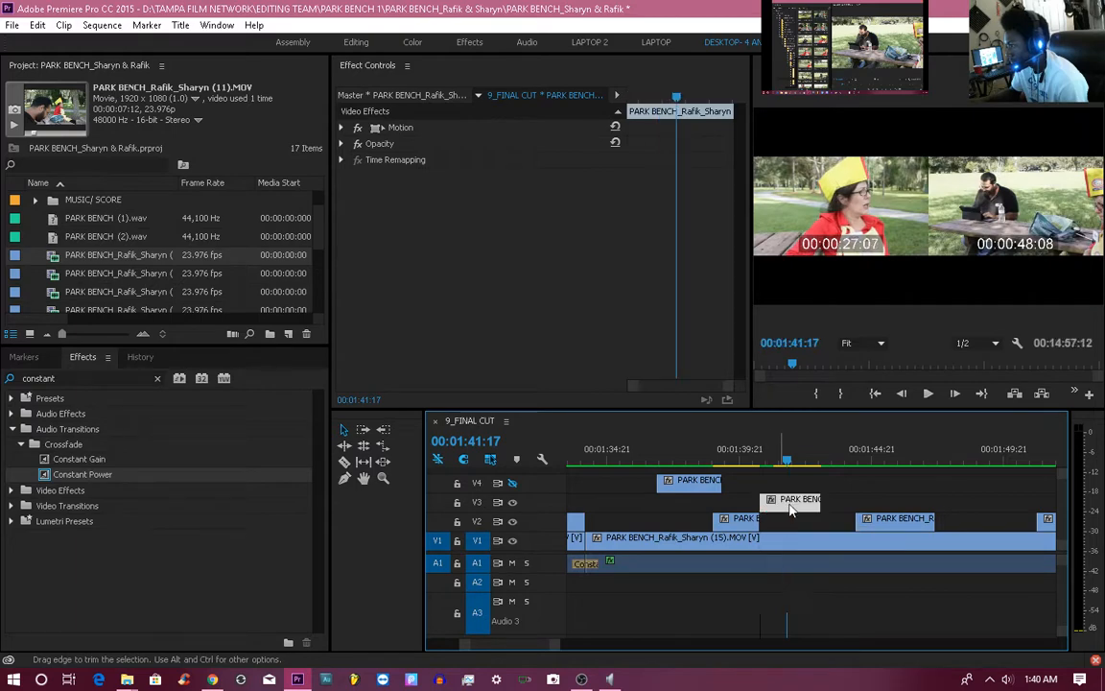
click(748, 466)
key(space)
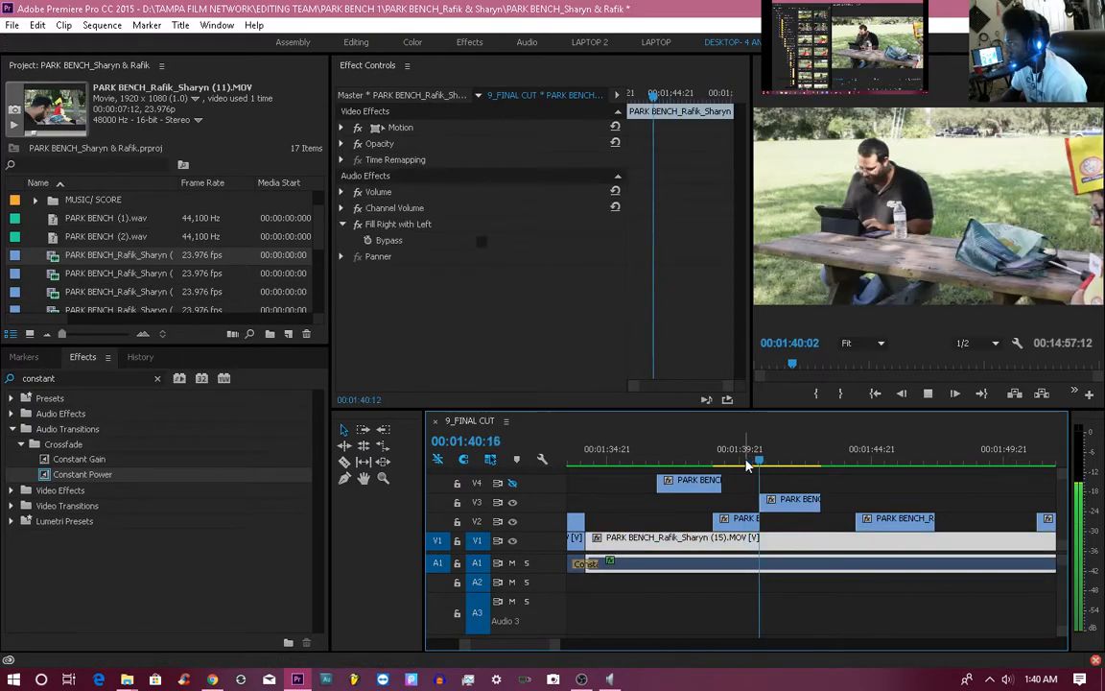
key(space)
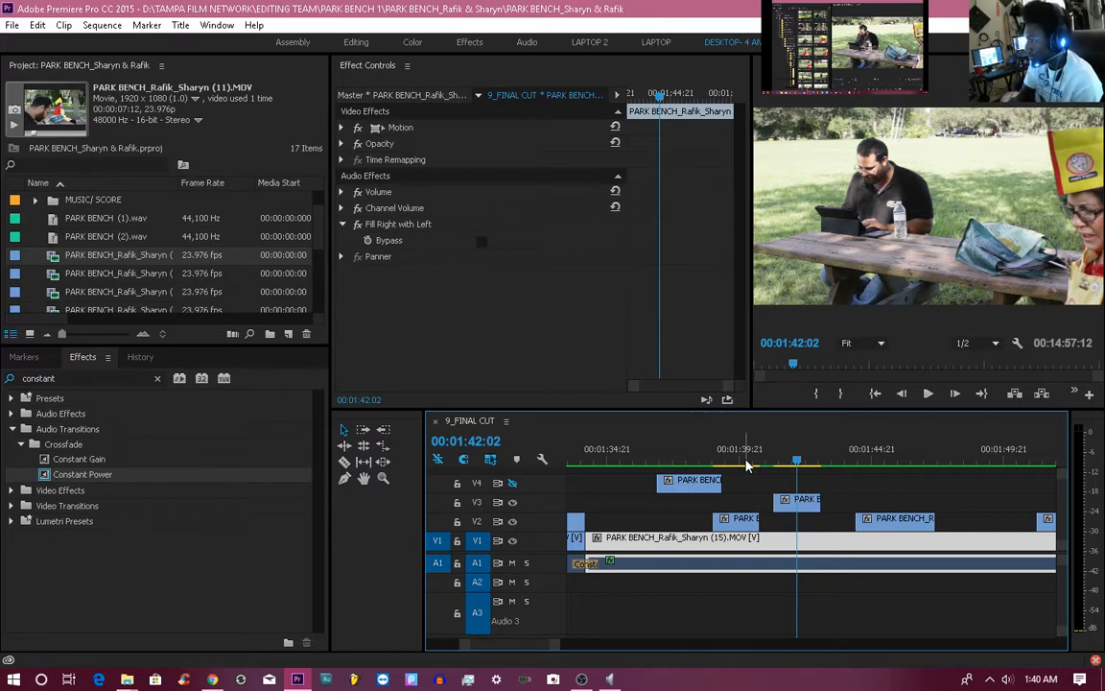
Undo the V3 start extension, try extending the start only to about 00:01:40:22, and play it back.
key(ctrl+z)
key(ctrl+shift+z)
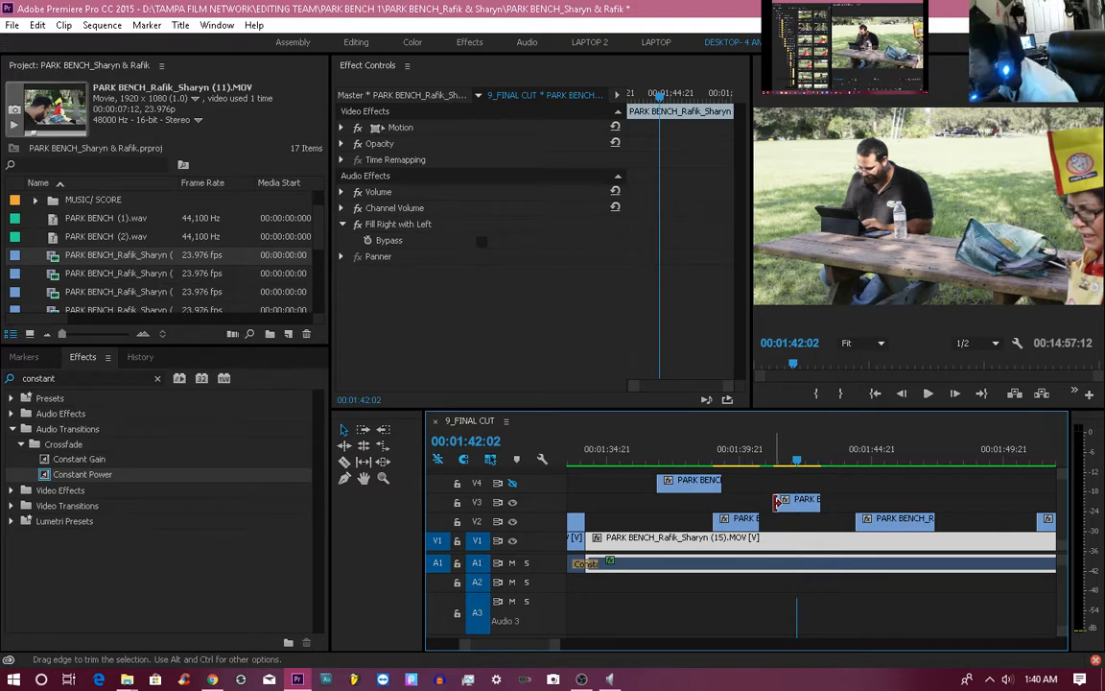
drag(777, 502, 768, 464)
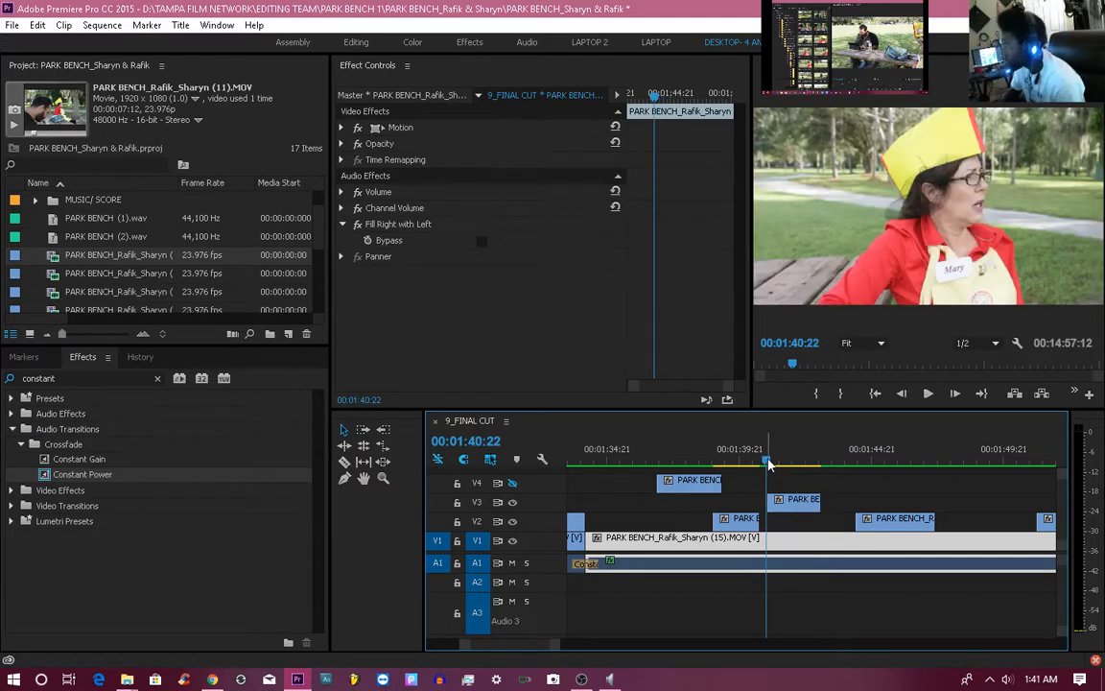
key(space)
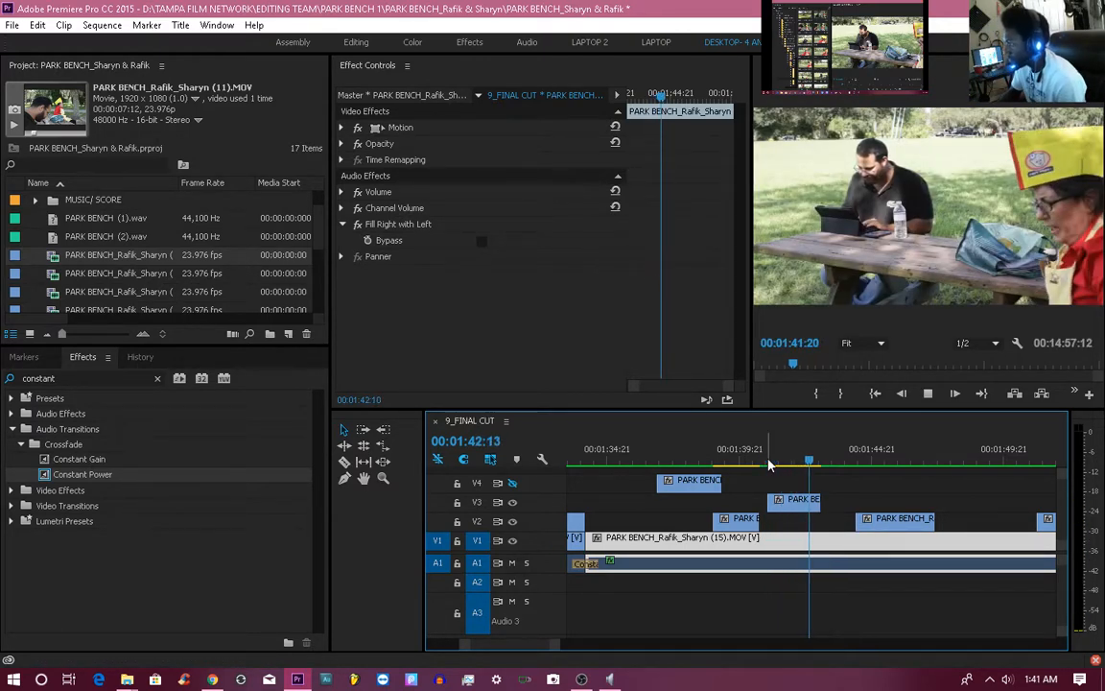
key(space)
Try shifting the V3 cutaway earlier to meet the V2 cutaway, play it back, and undo the recent V3 changes.
drag(784, 503, 770, 497)
click(720, 459)
key(space)
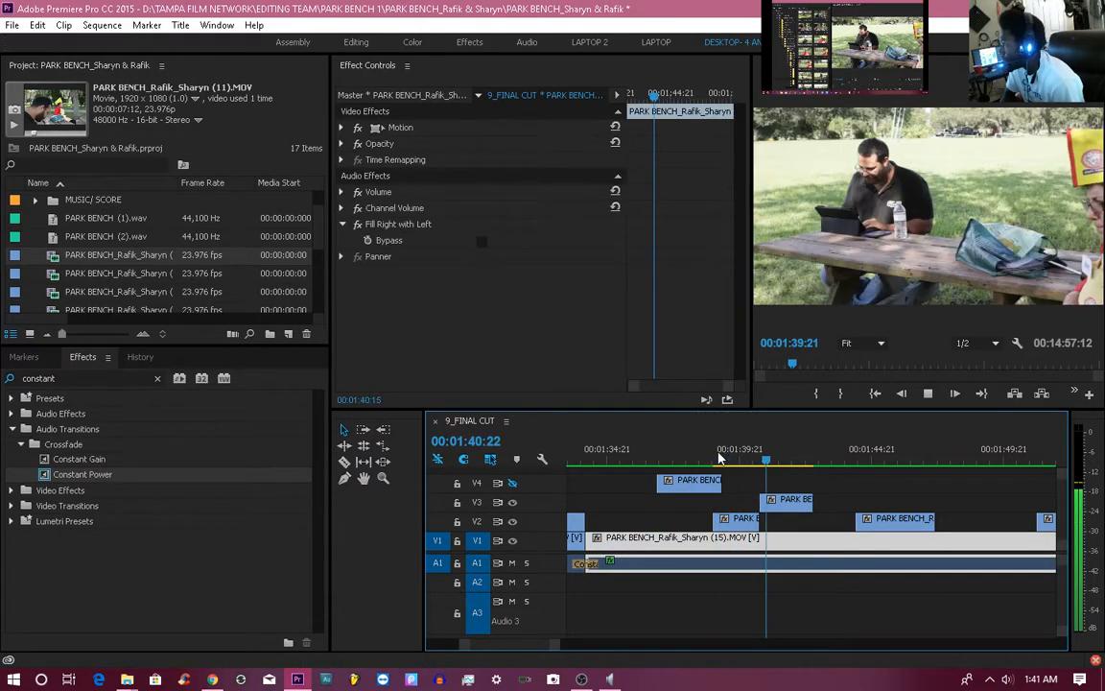
key(space)
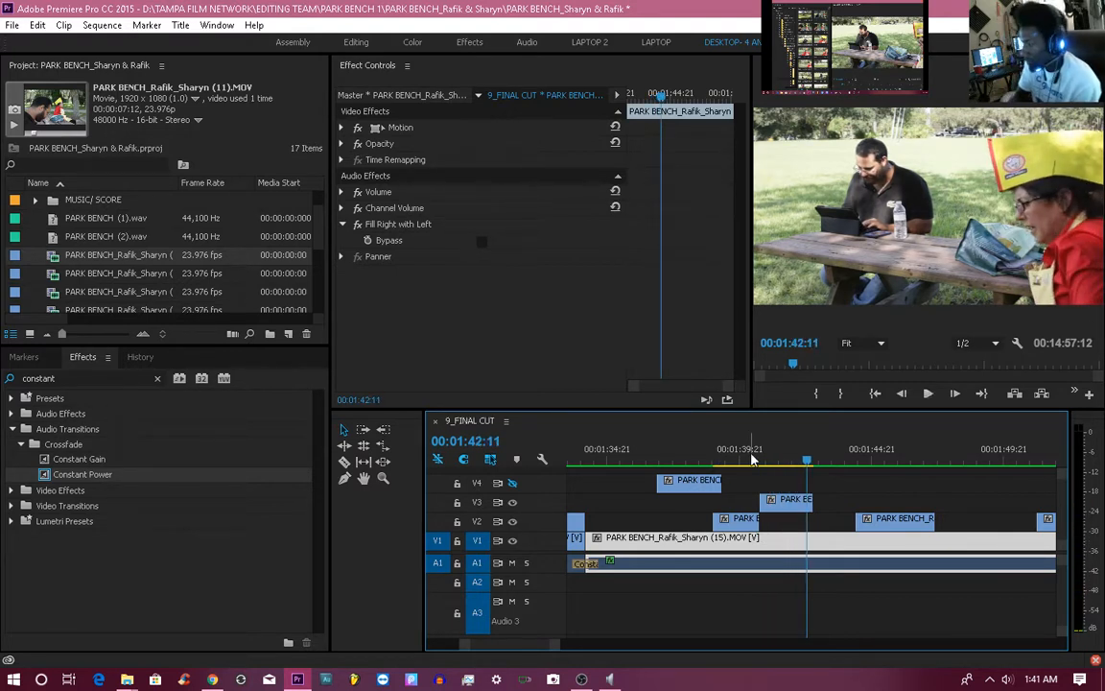
key(ctrl+z)
key(ctrl+z)
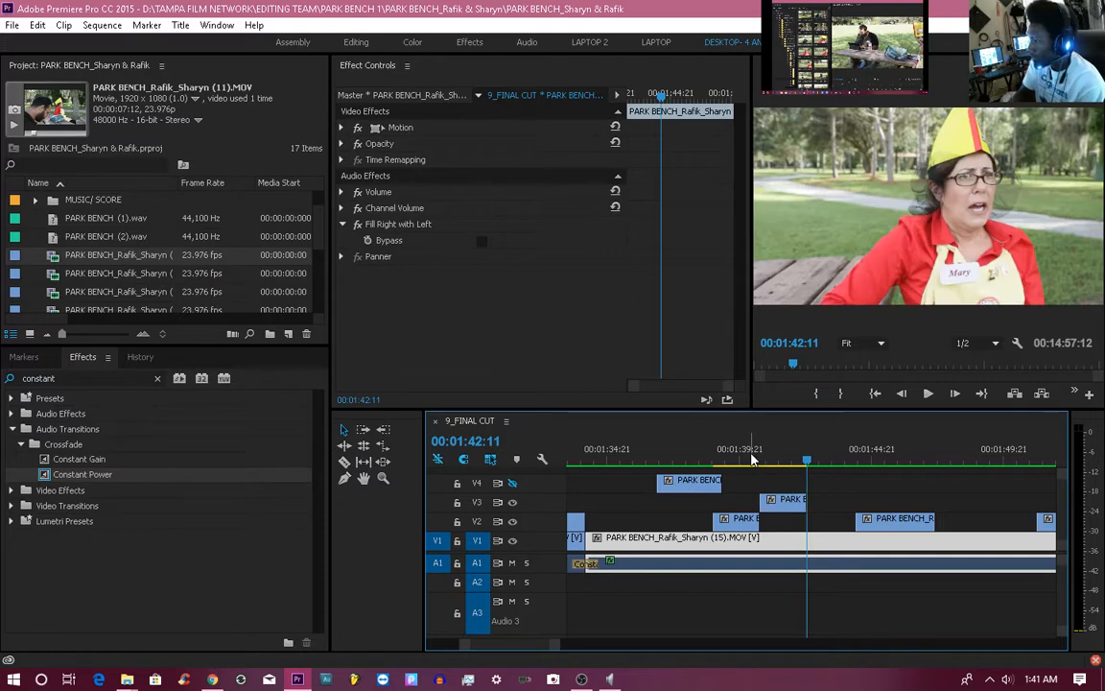
Replay the cut from the V2 cutaway into the V3 cutaway twice, and select the V3 clip.
drag(753, 461, 746, 462)
key(space)
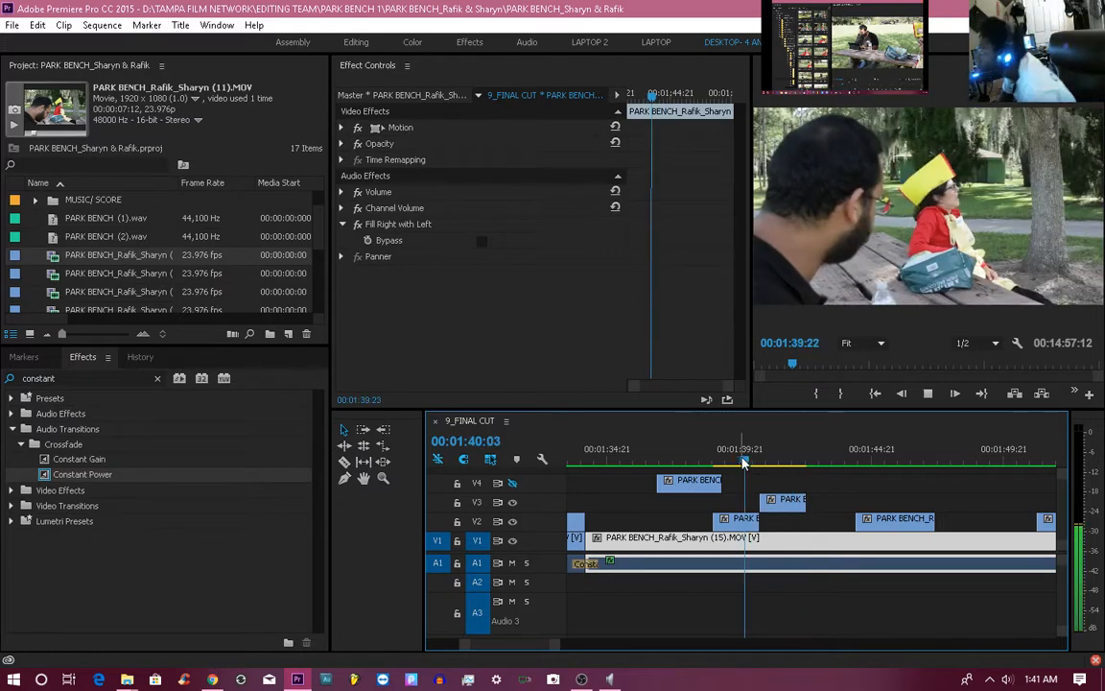
key(space)
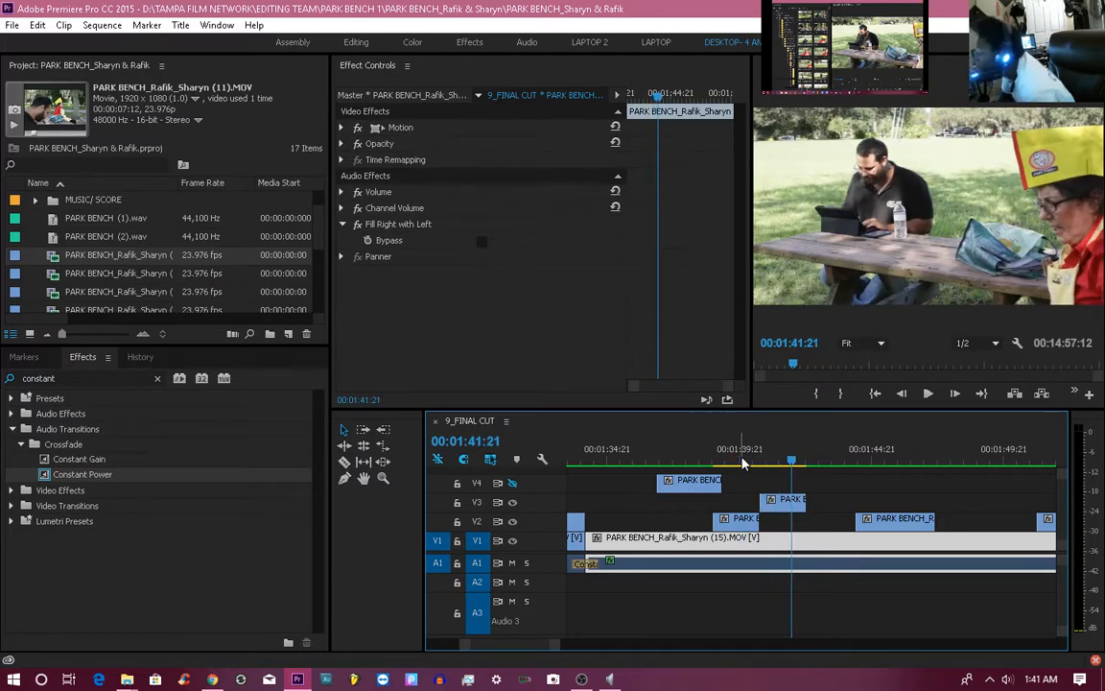
click(741, 463)
key(space)
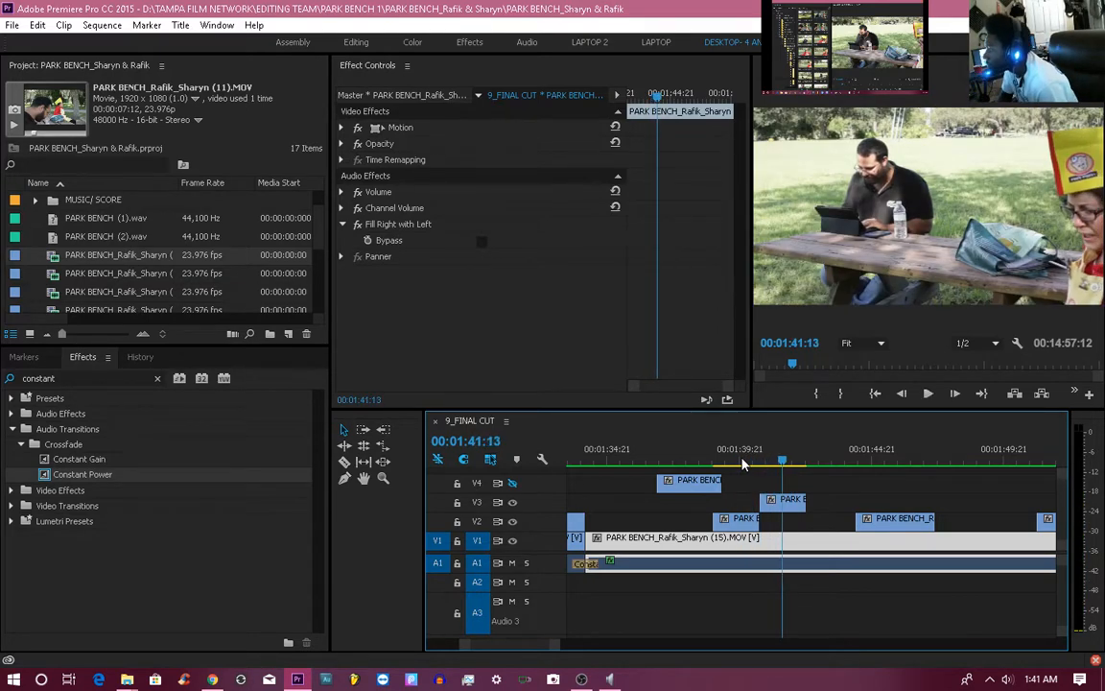
click(788, 508)
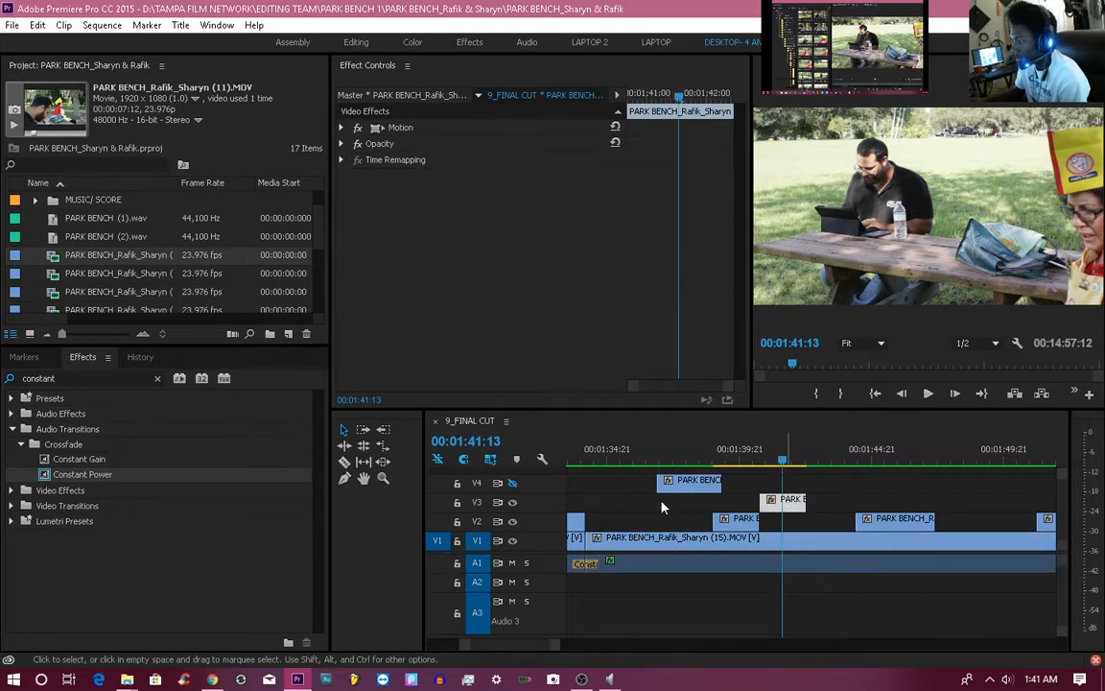
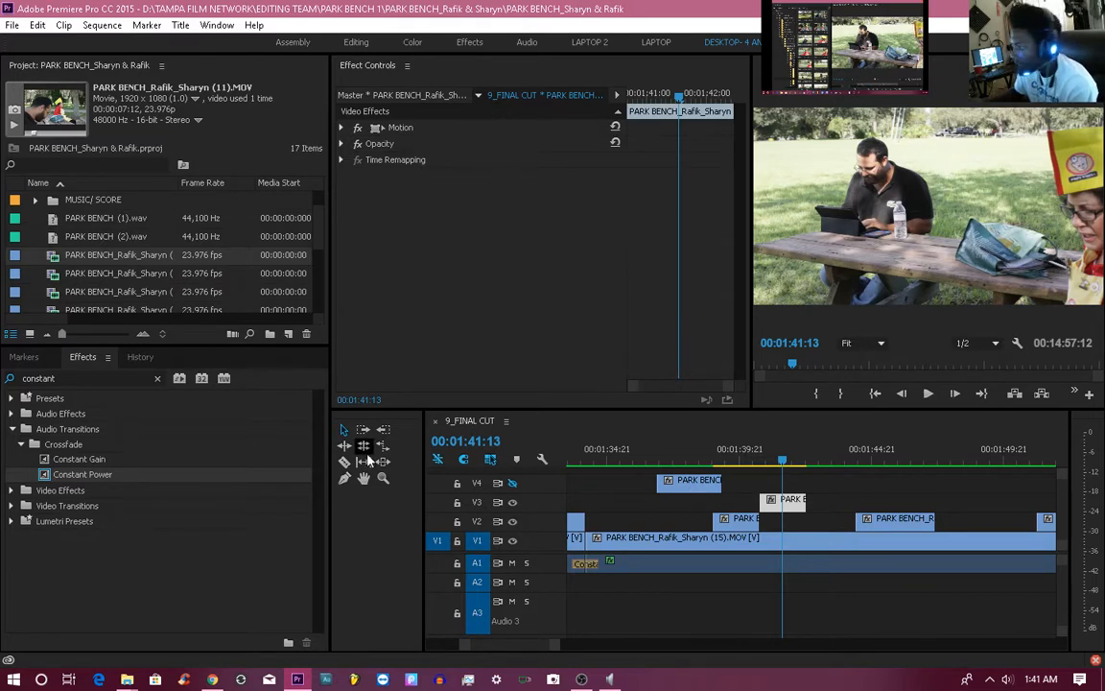
Play back the cut from the V2 cutaway into the V3 cutaway, through to the next V2 cutaway.
click(762, 464)
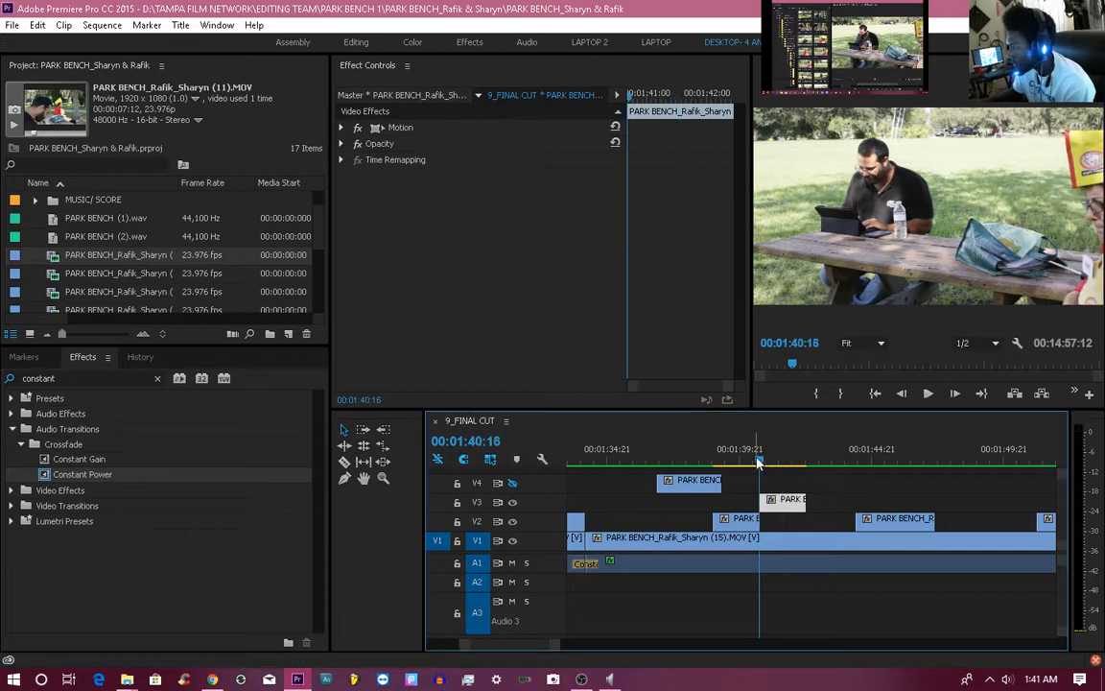
key(space)
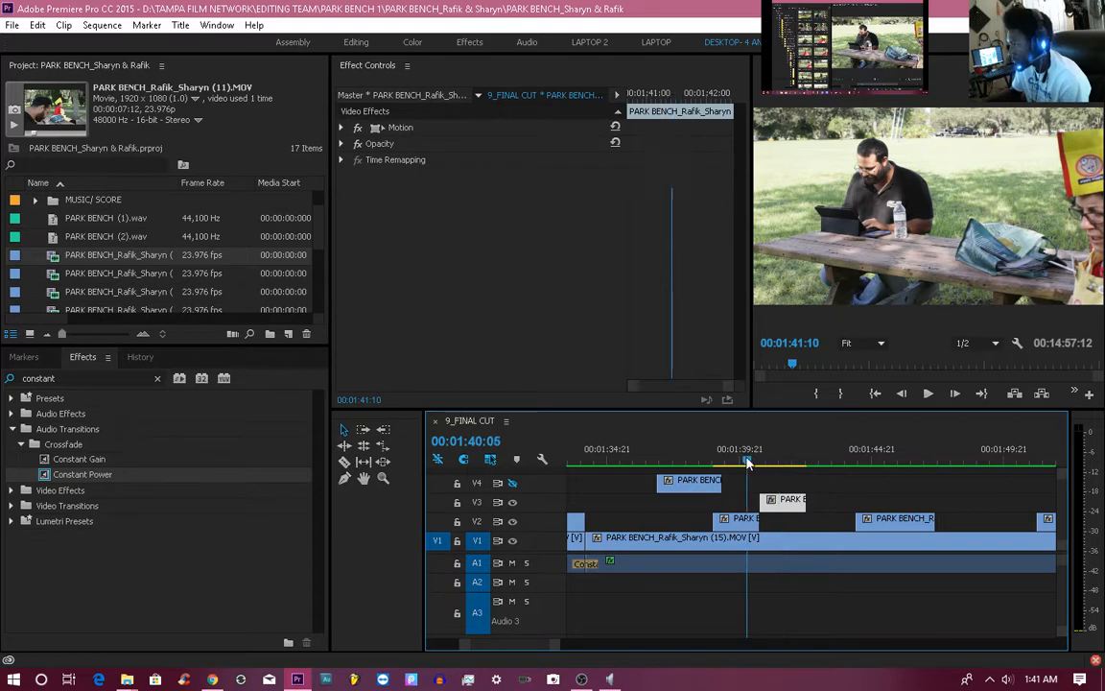
click(747, 463)
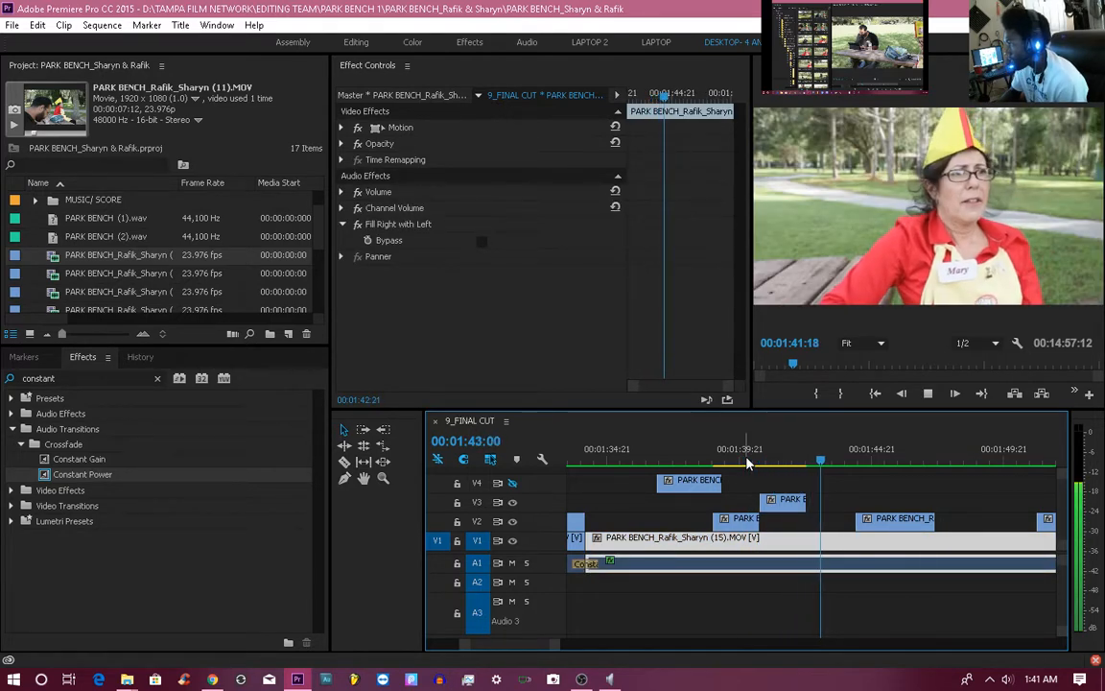
key(space)
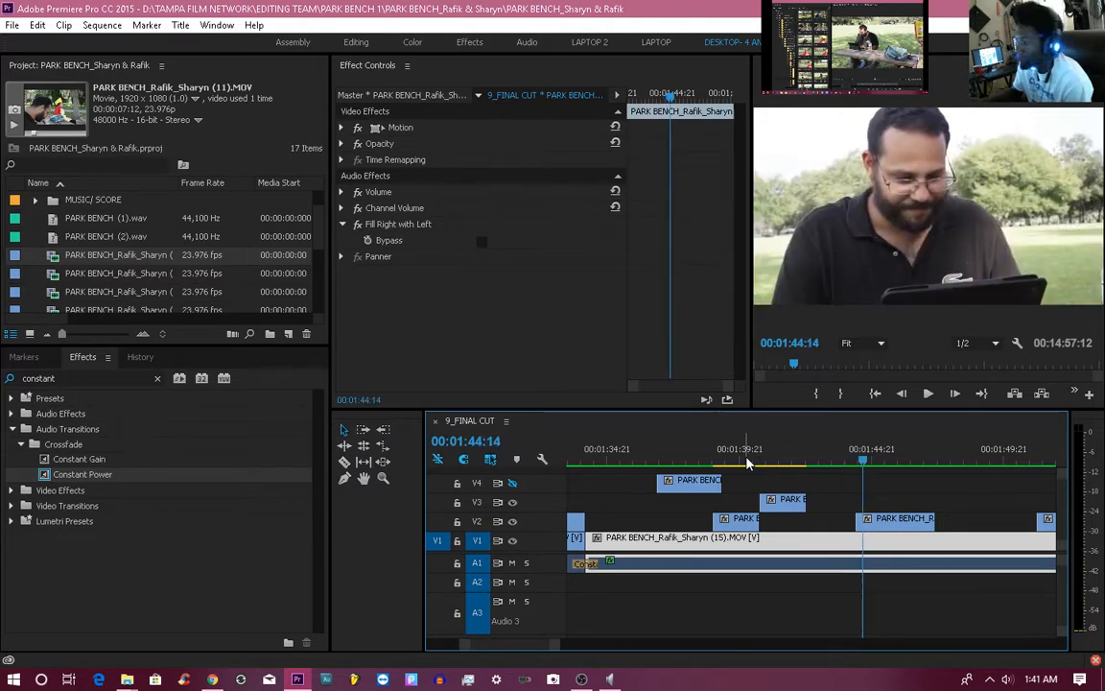
Watch the sequence from 00:01:35:05 through the cutaways in a maximized Program Monitor, and restore the normal layout.
click(616, 461)
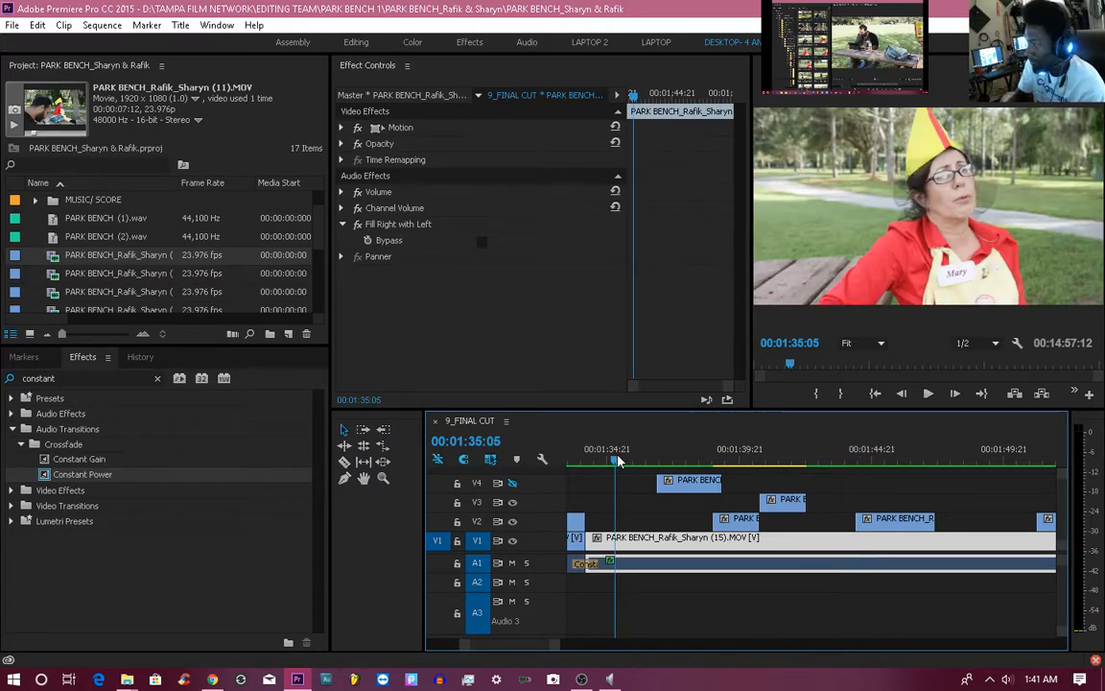
key(super+Tab)
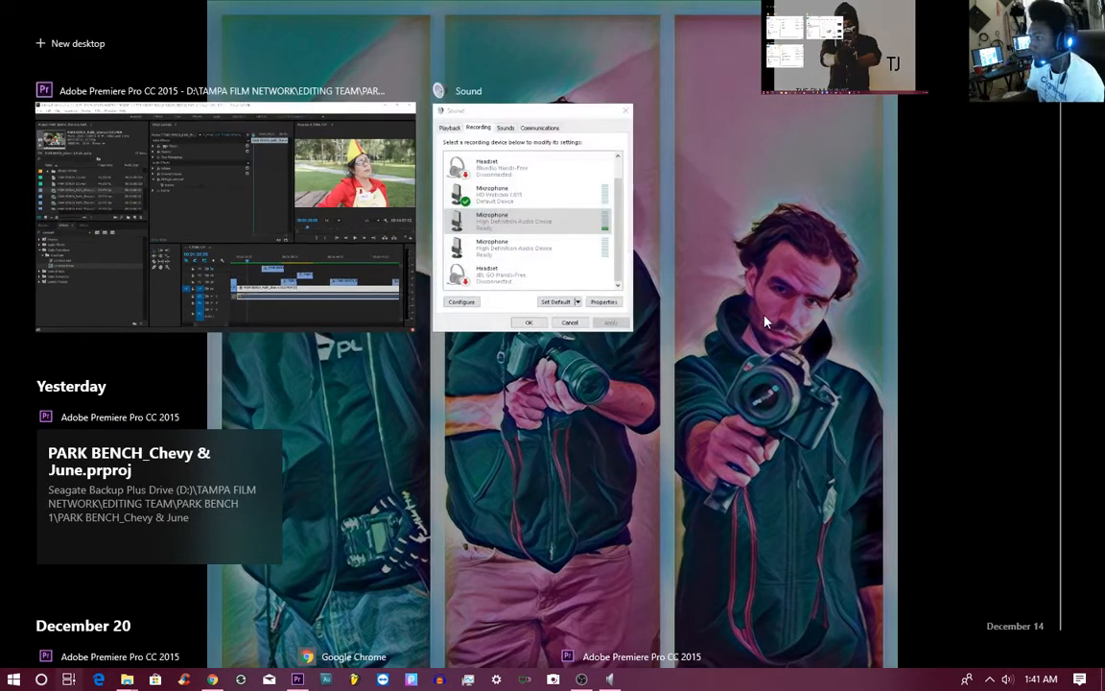
click(409, 170)
click(798, 103)
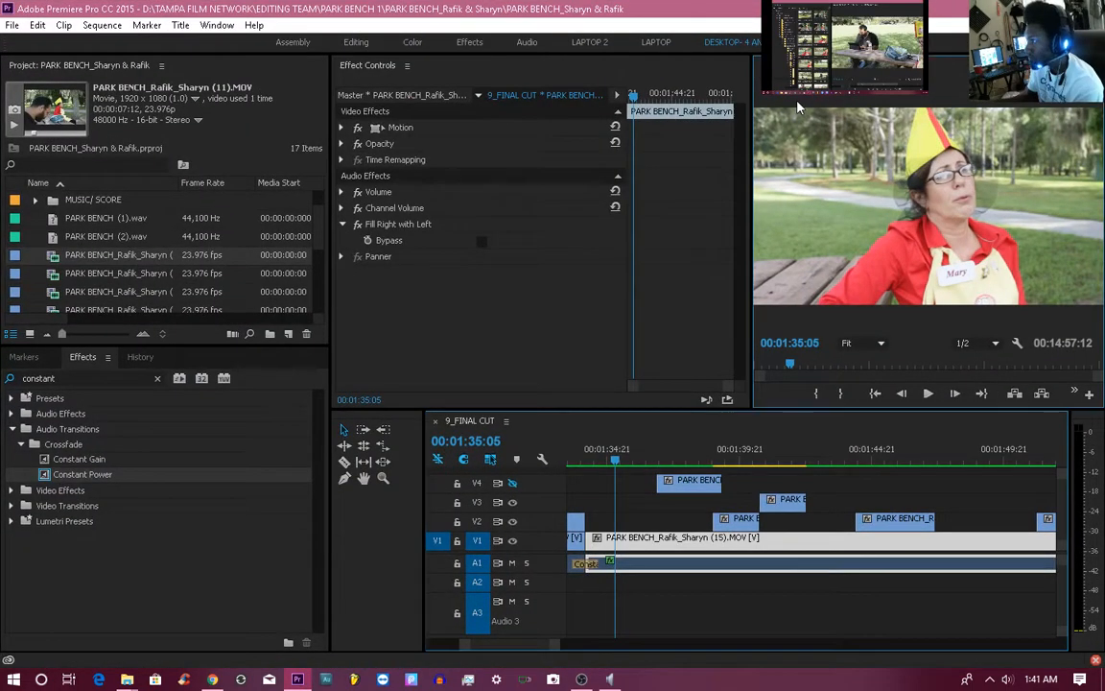
key(grave)
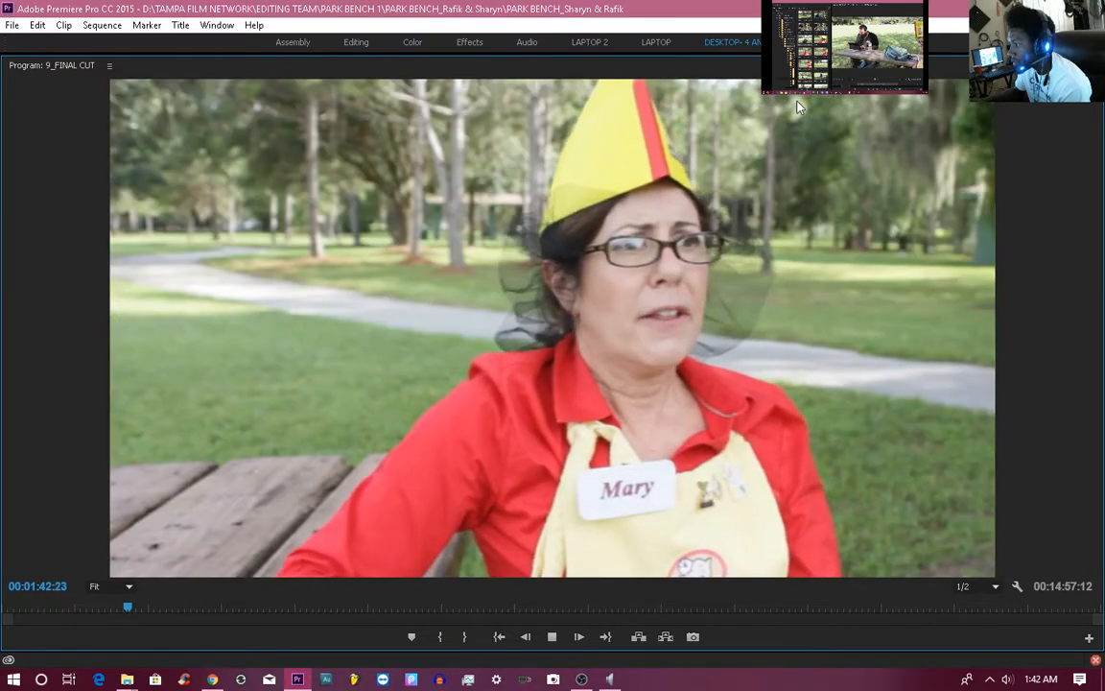
key(space)
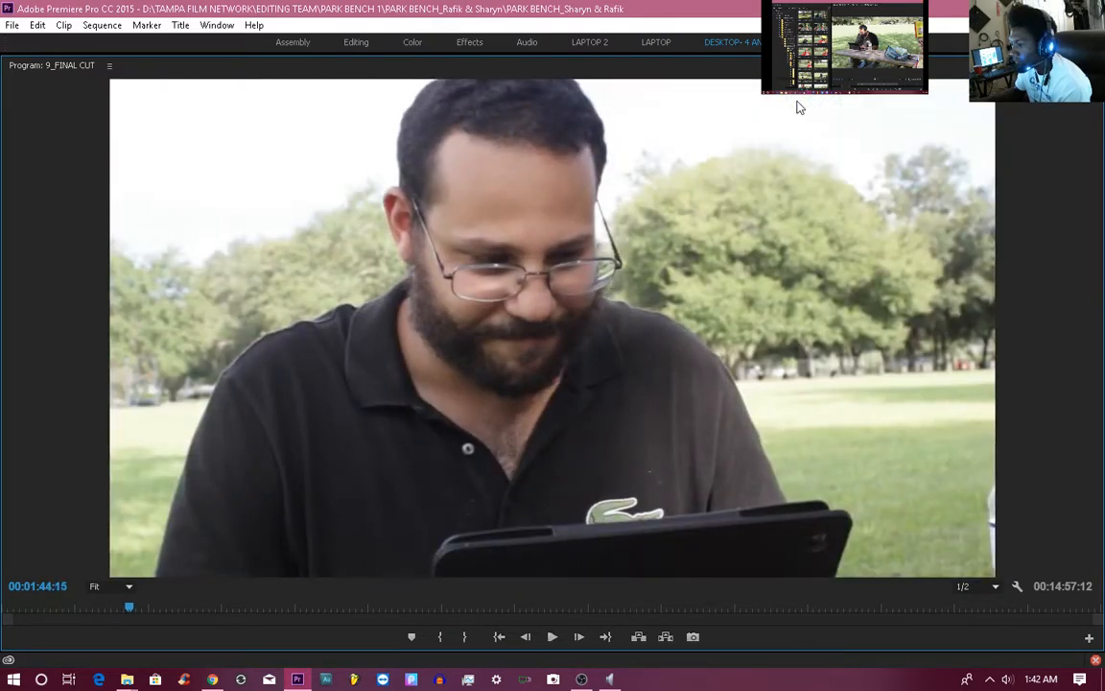
key(grave)
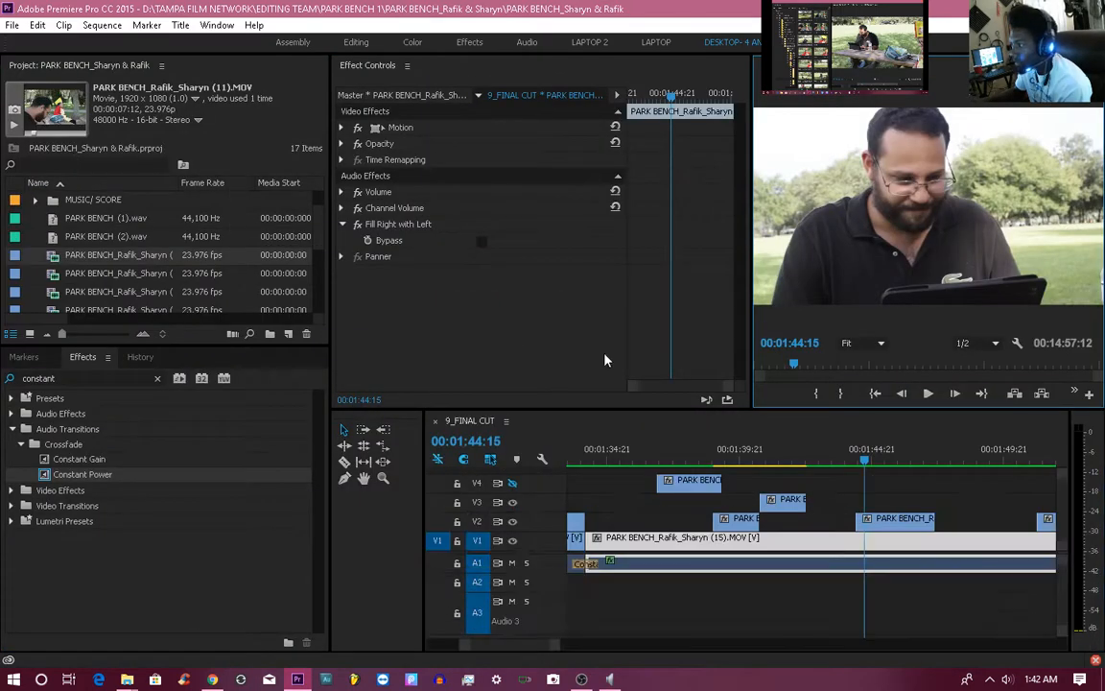
Replay the return from the V3 cutaway to the woman's close-up, and save the project.
drag(835, 468, 795, 464)
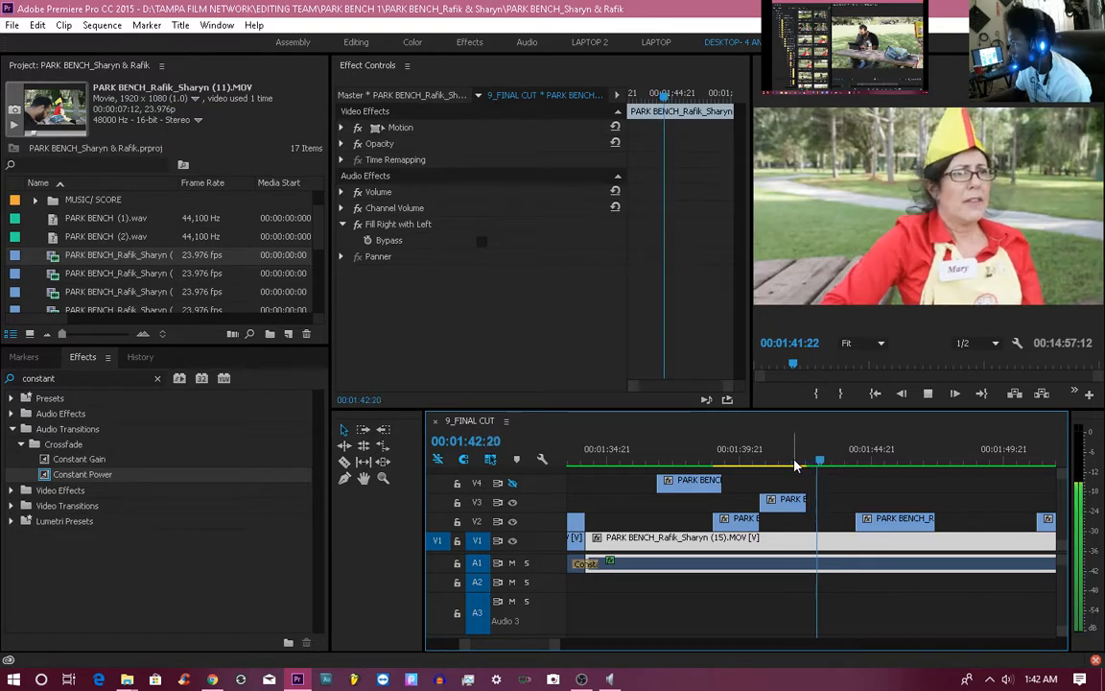
key(space)
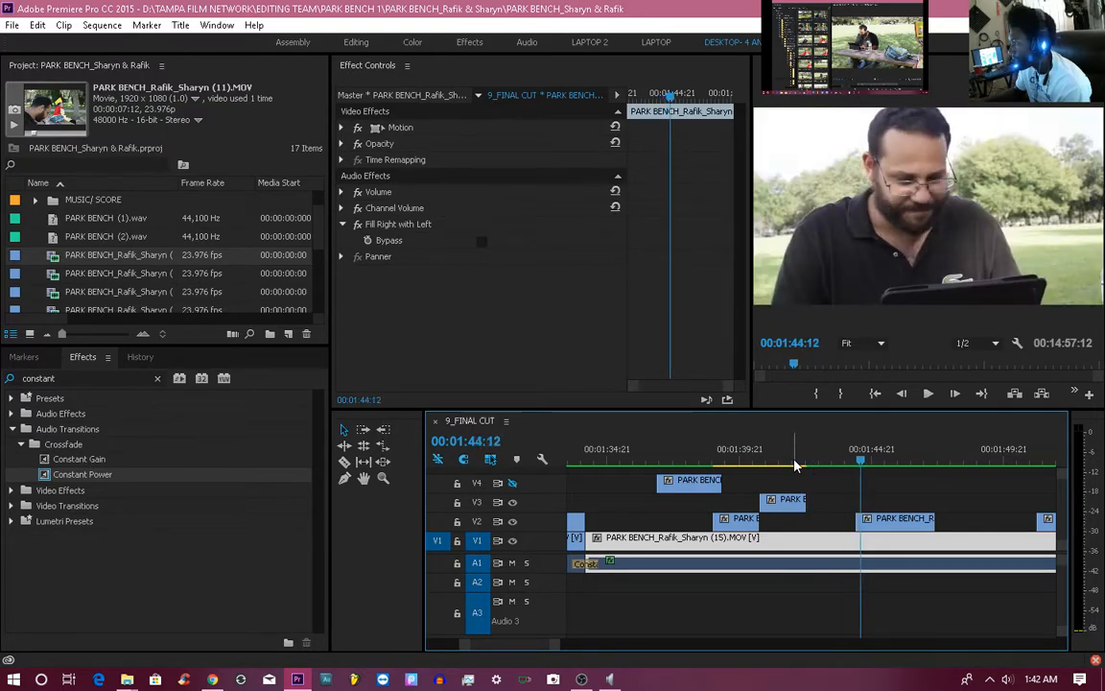
key(ctrl+s)
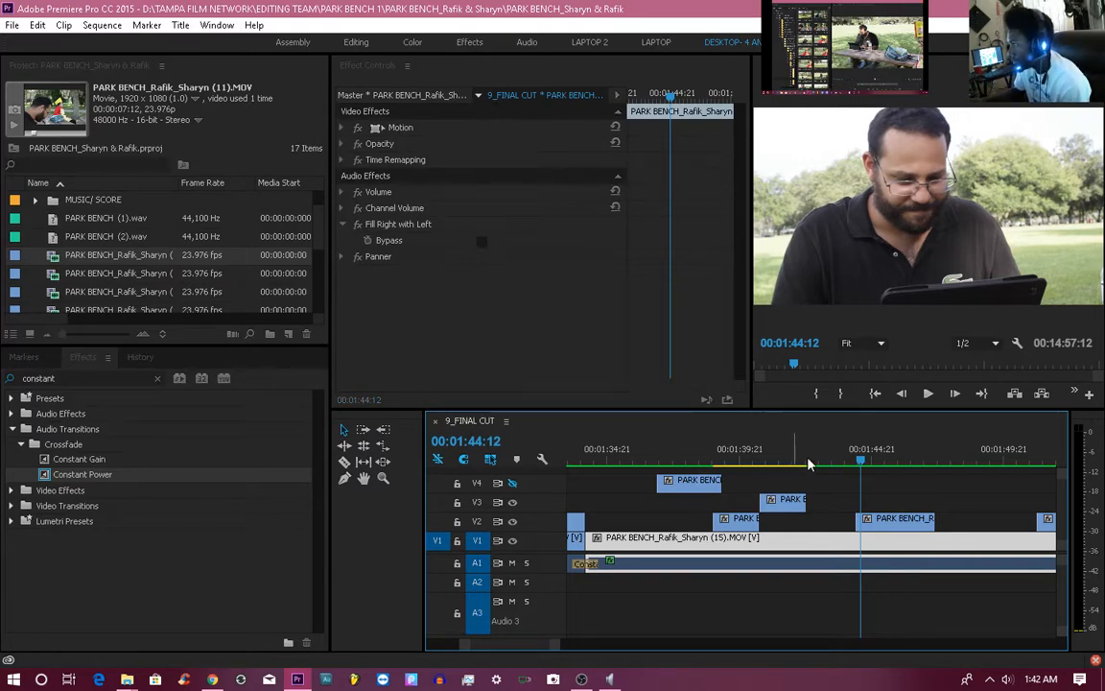
Play on from 00:01:44:12 through the next V2 cutaway, and replay the end of the V3 cutaway.
key(space)
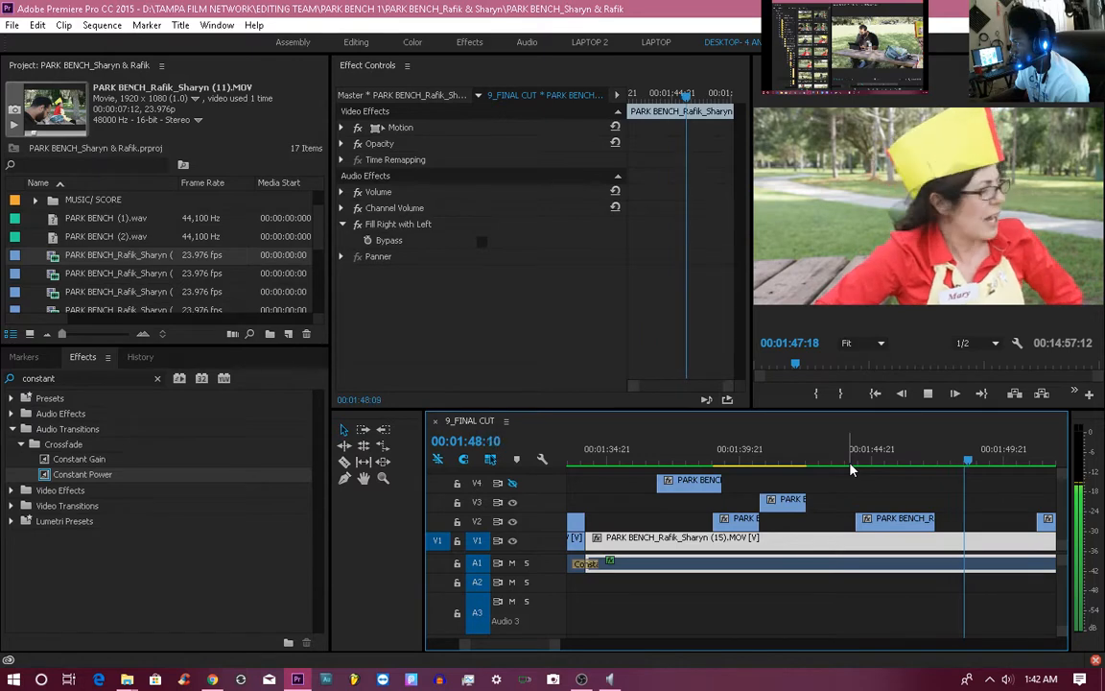
key(space)
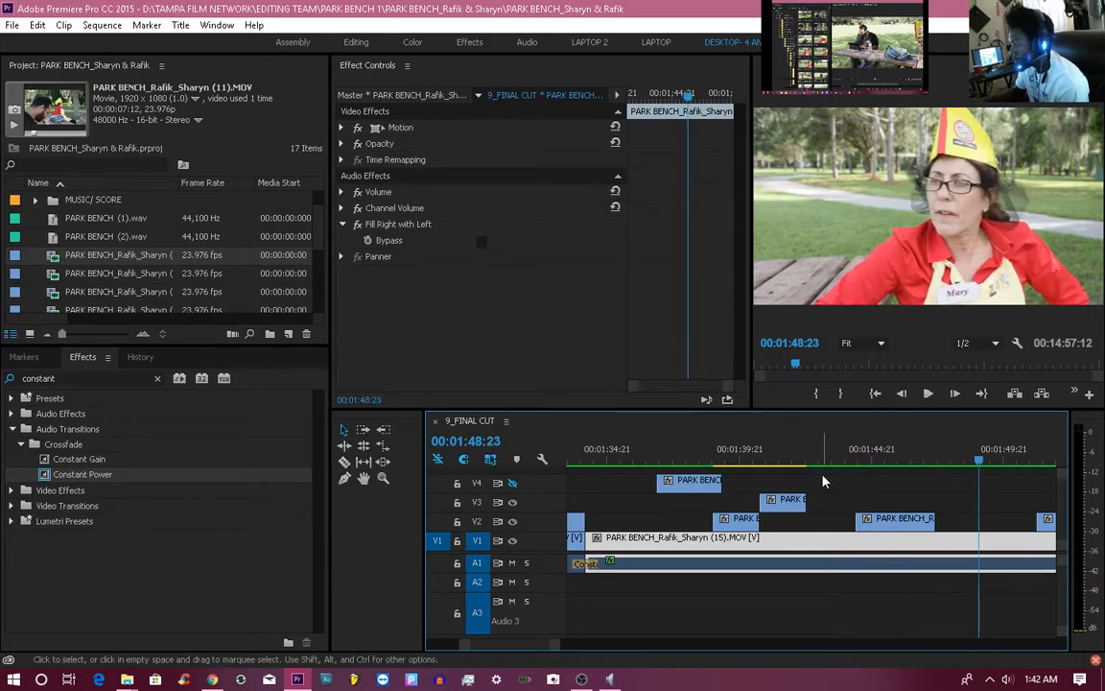
mouse_move(811, 462)
mouse_down()
mouse_move(821, 466)
mouse_move(793, 463)
mouse_move(836, 468)
mouse_move(815, 467)
mouse_up()
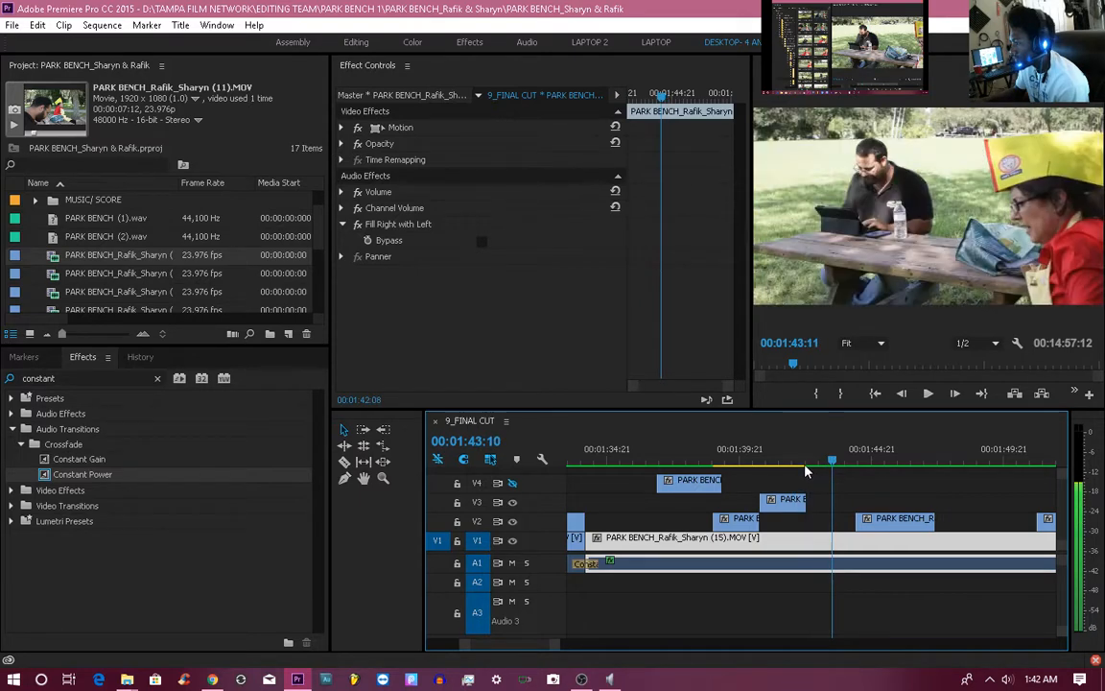
Try trimming the V3 cutaway's end back to 00:01:42:04, and play the shortened clip.
click(802, 468)
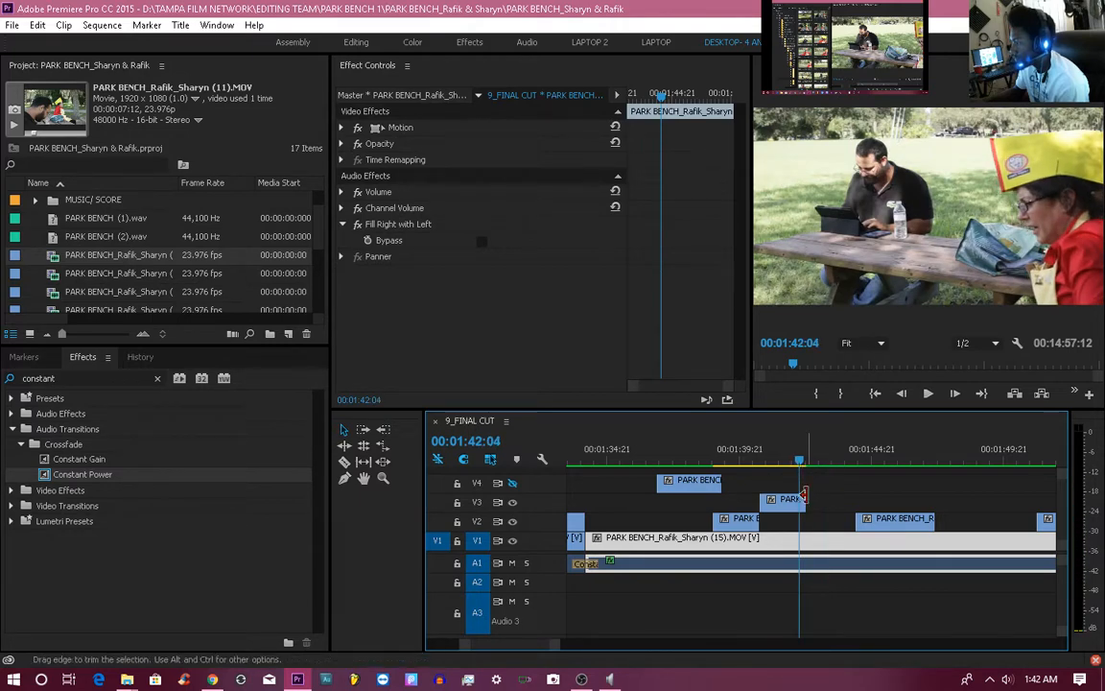
drag(804, 502, 797, 502)
click(763, 465)
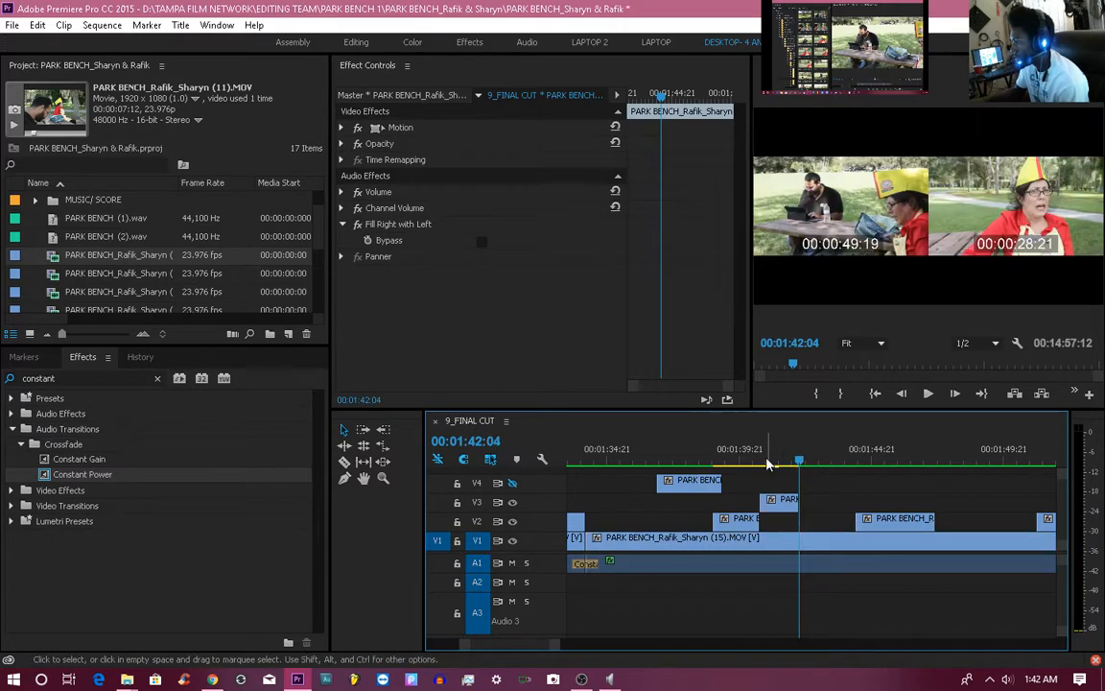
key(space)
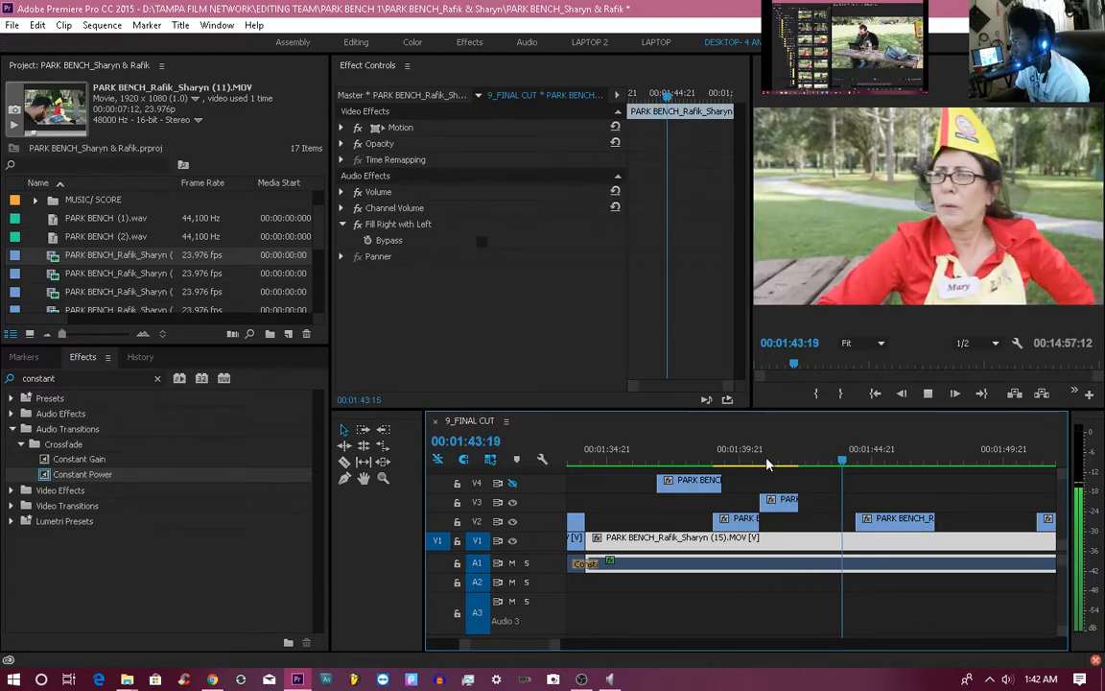
Check the shortened V3 cutaway in context by playing from 00:01:38:00 and again from 00:01:40:14.
drag(734, 463, 691, 463)
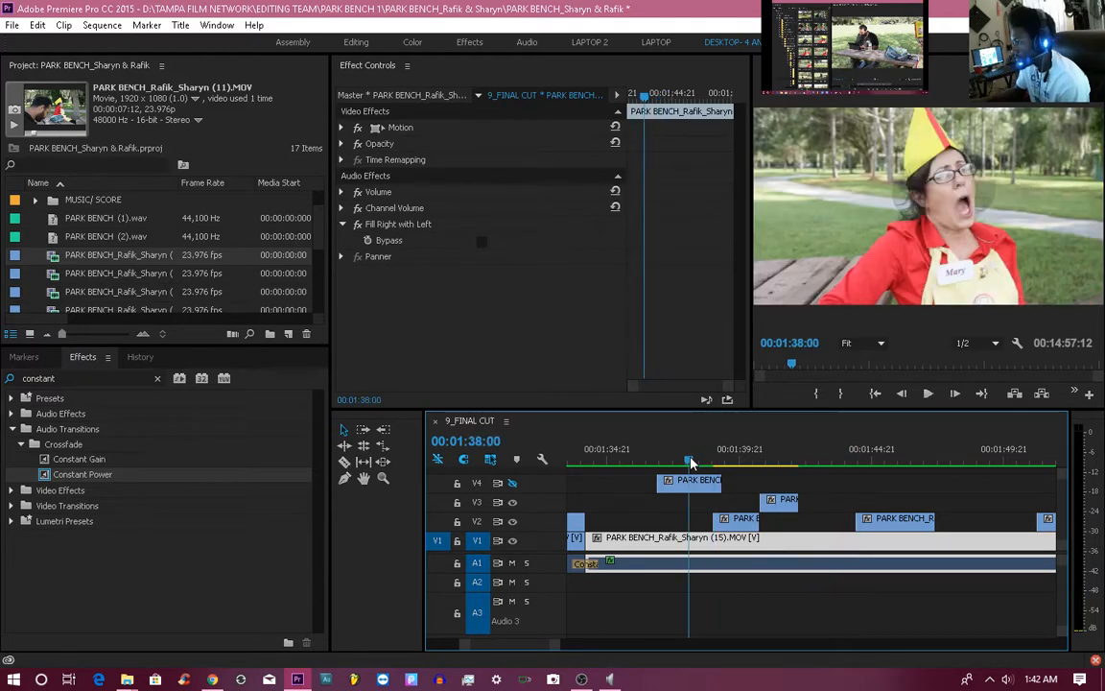
key(space)
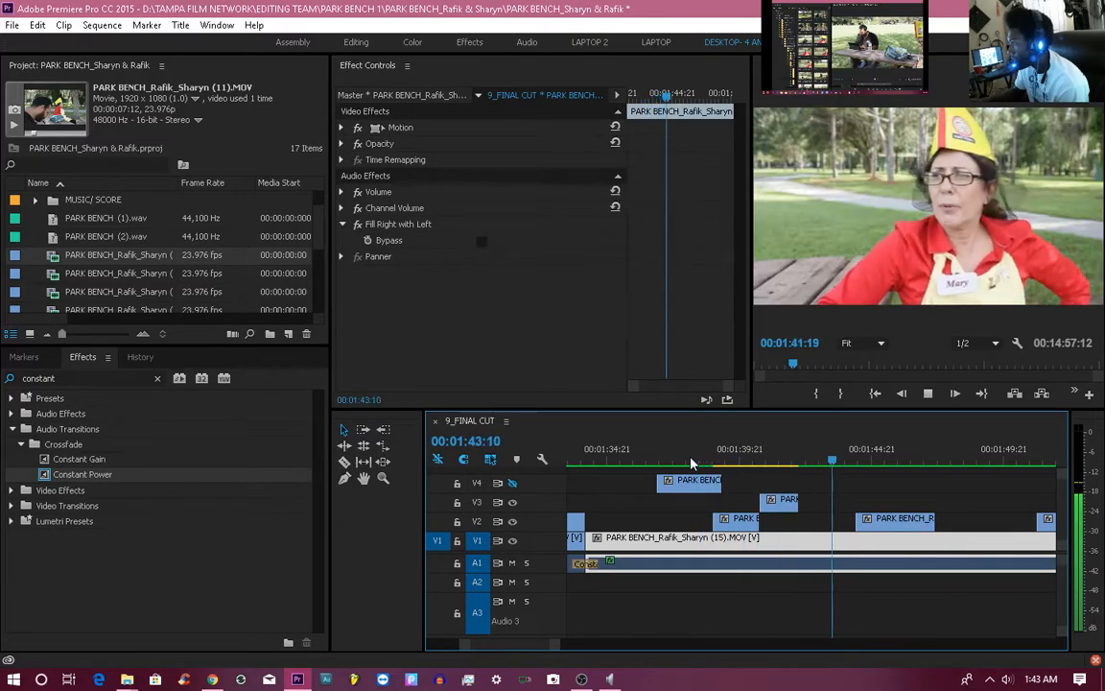
key(space)
click(755, 463)
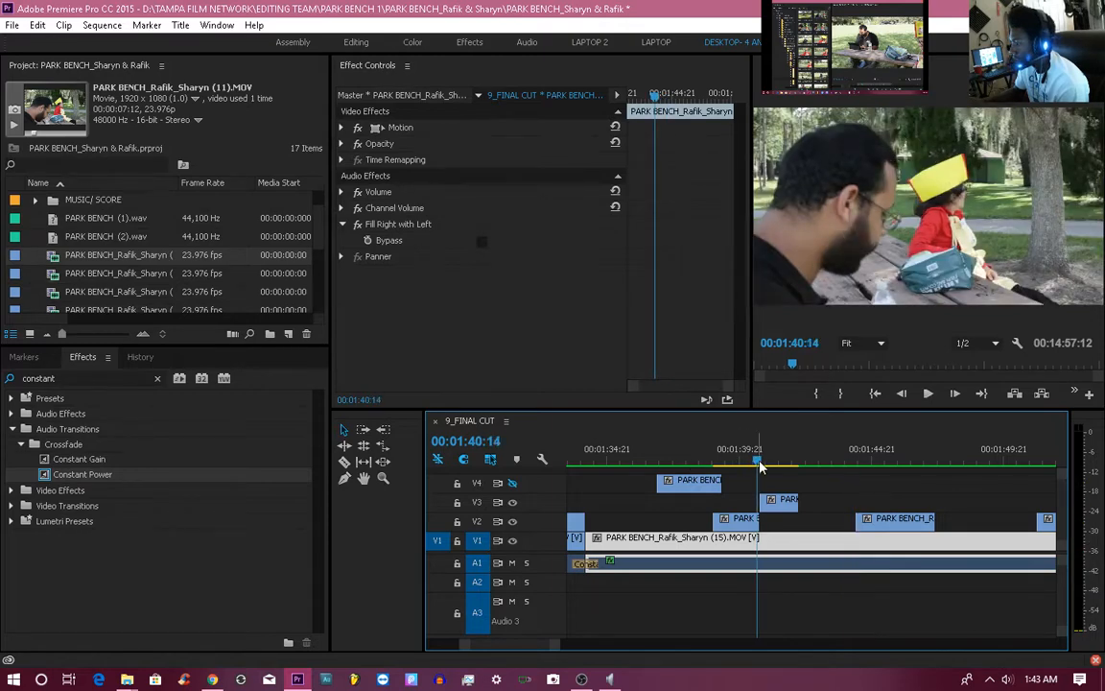
key(space)
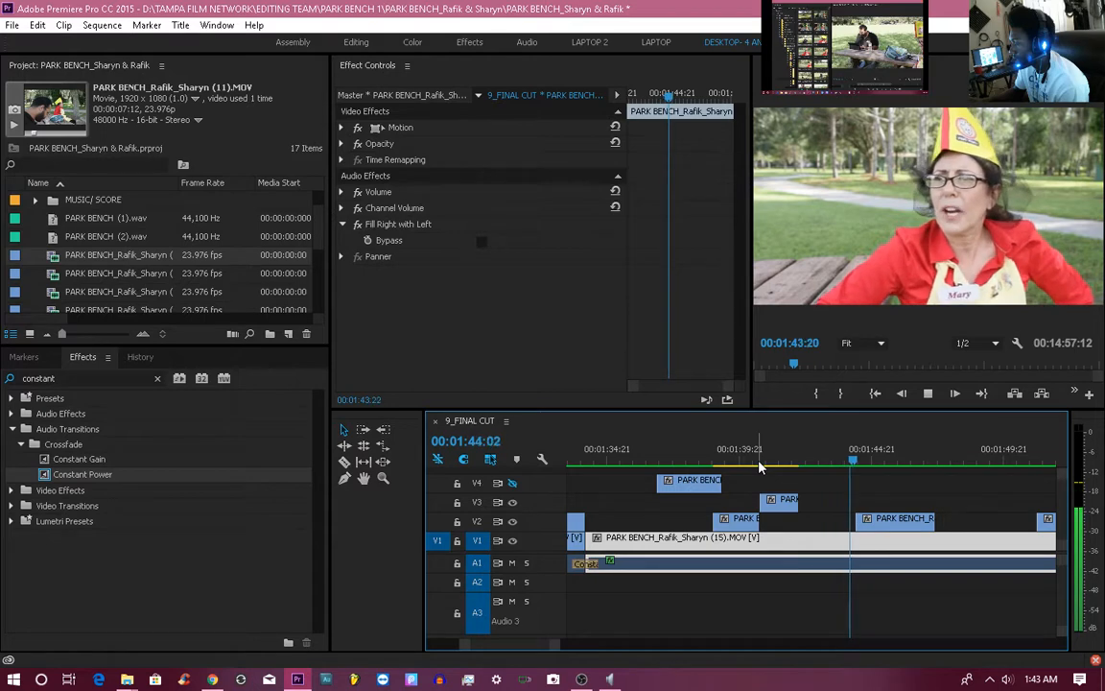
Play the passage from 00:01:35:12 through the cutaways, and undo the V3 end trim.
click(670, 462)
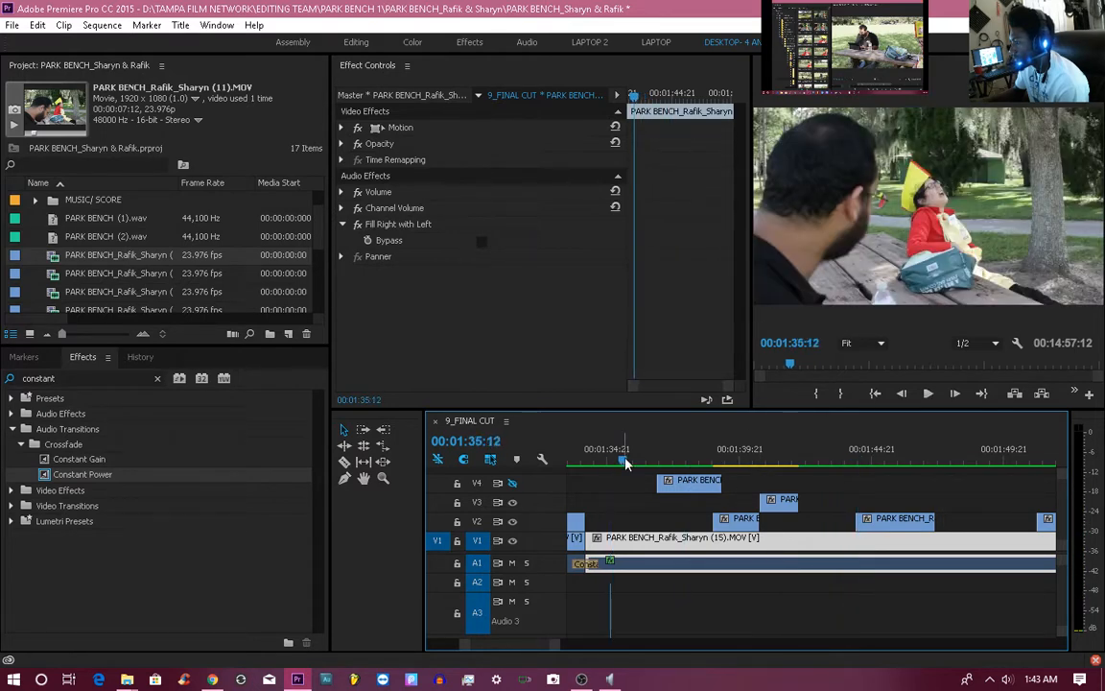
key(space)
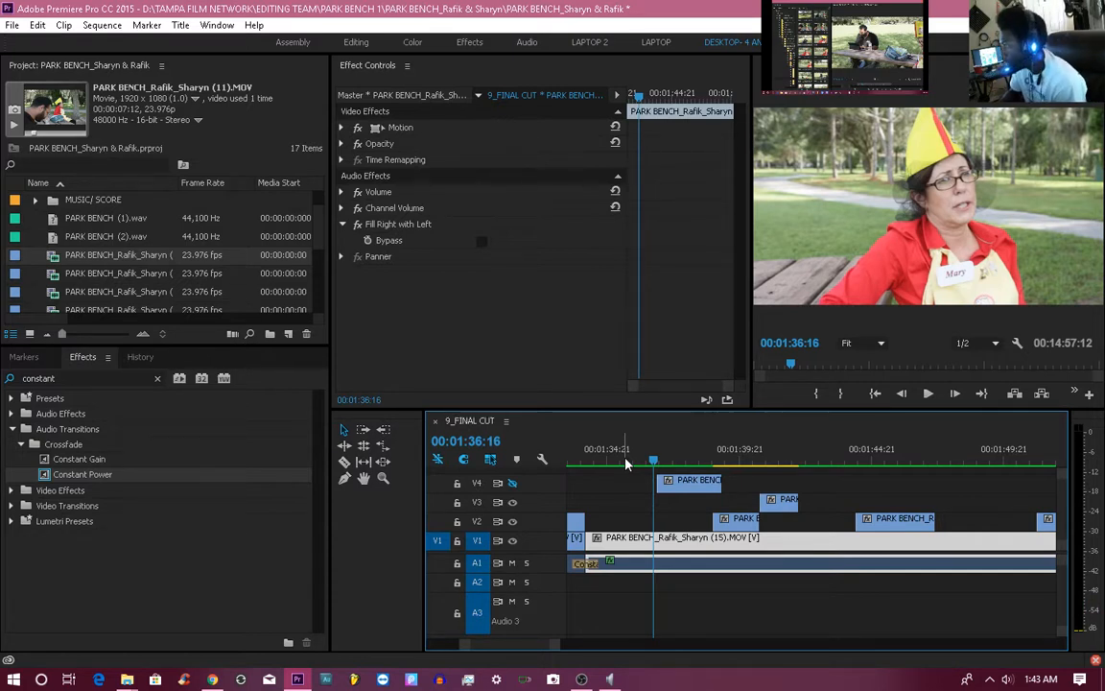
key(space)
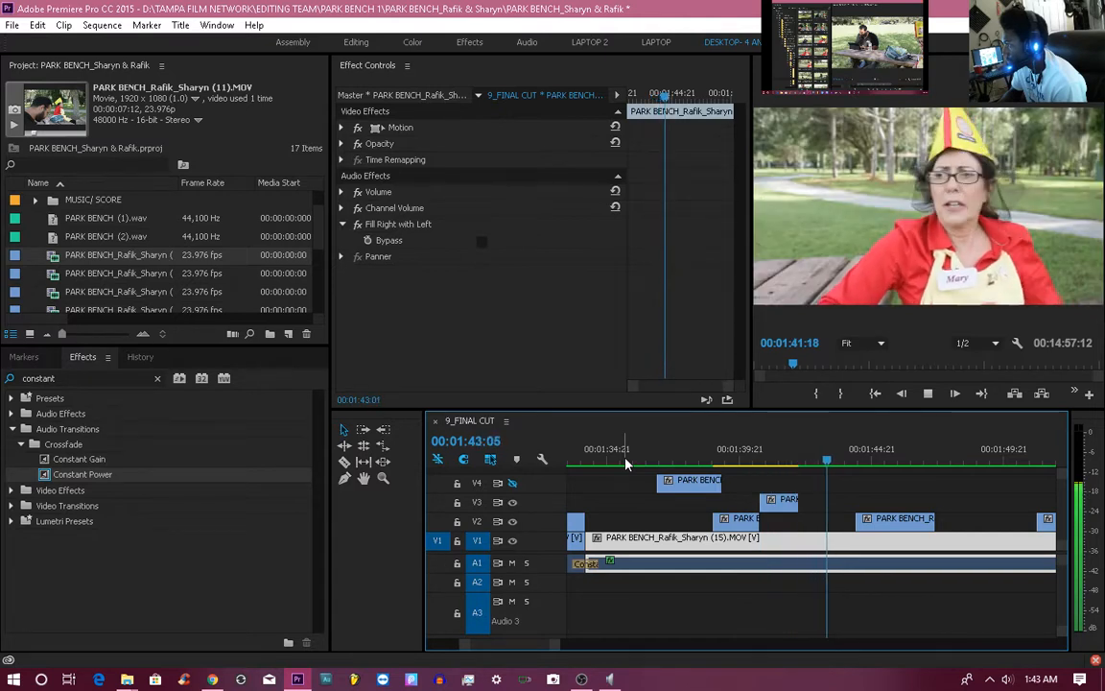
key(space)
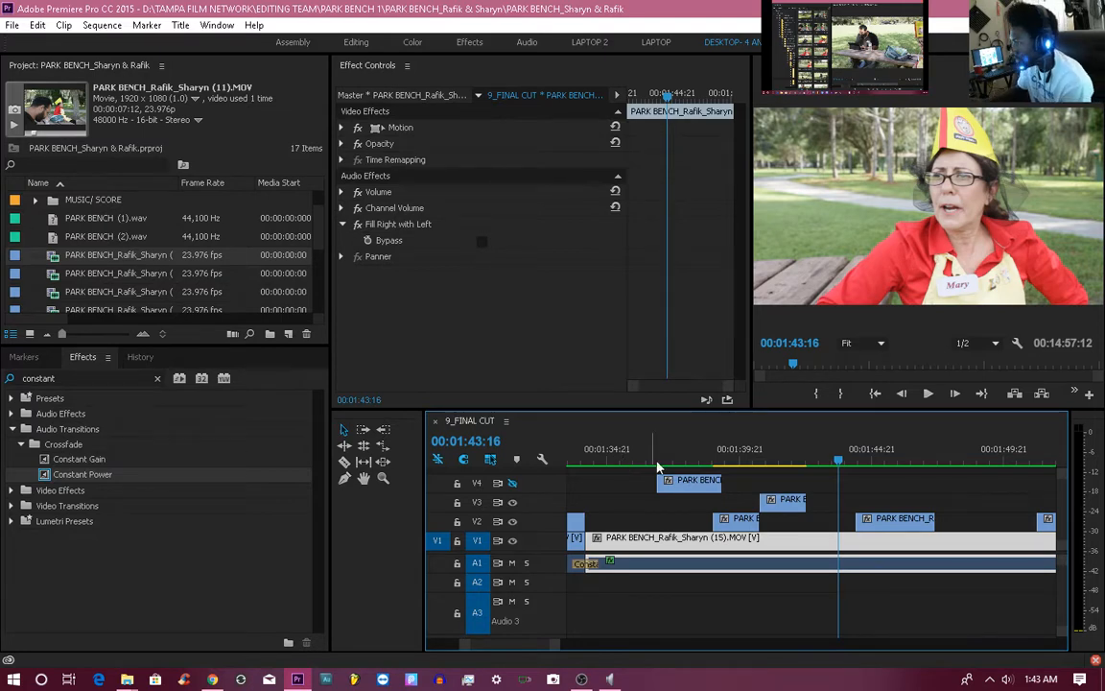
Replay the restored V3 cutaway from its start through to the next V2 cutaway.
click(763, 462)
key(space)
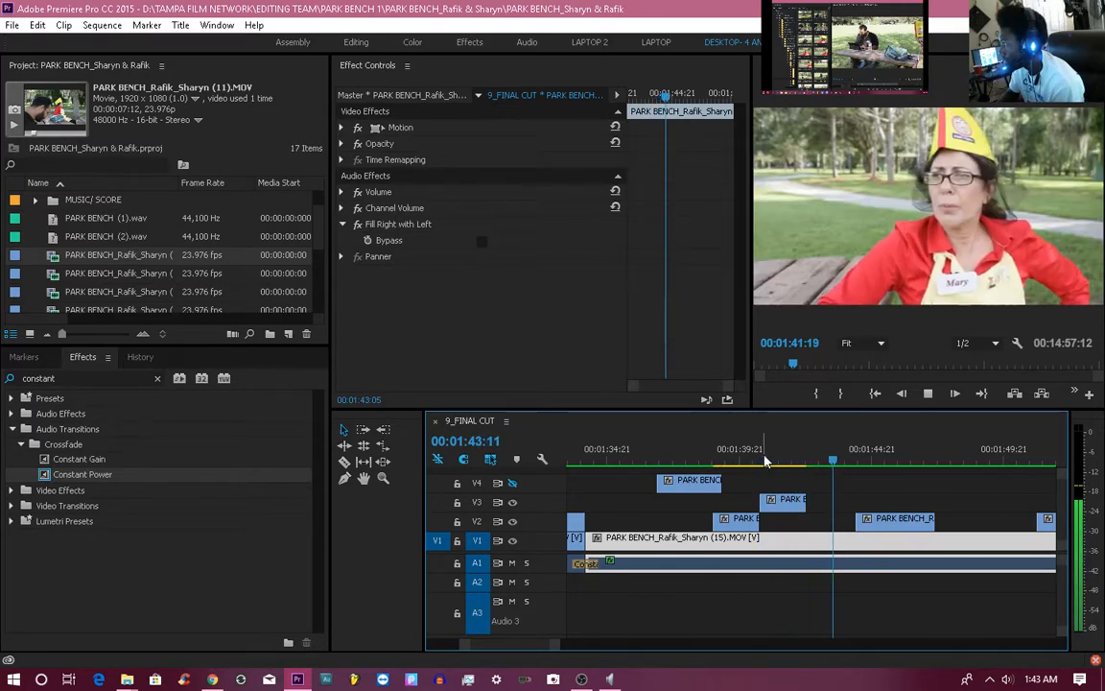
key(space)
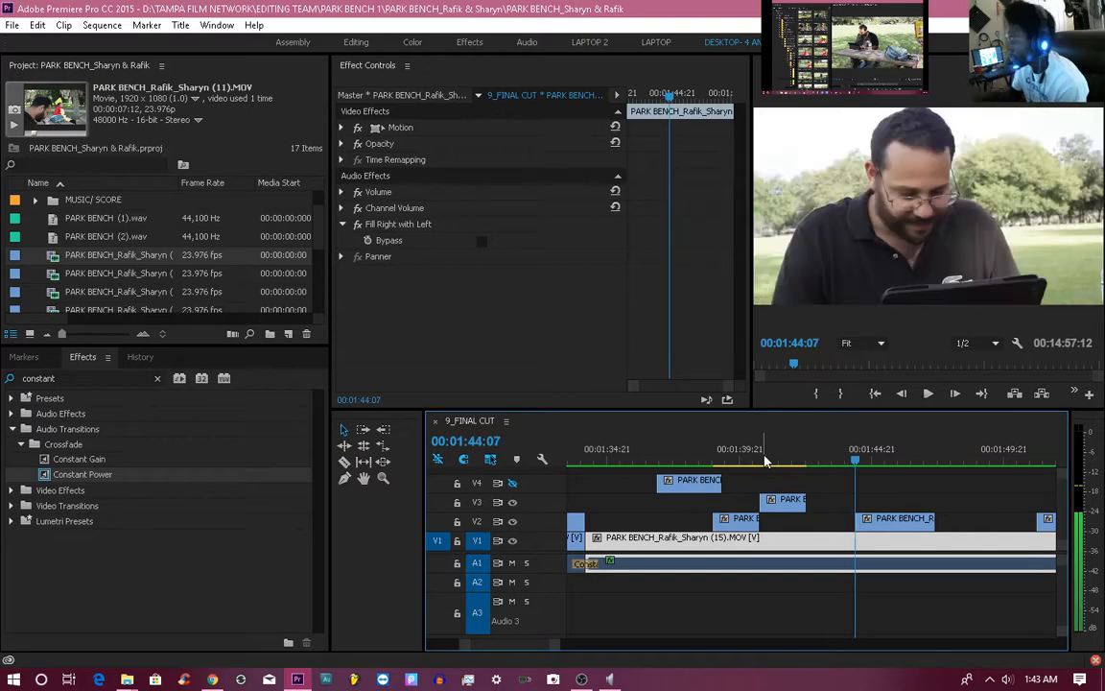
Review the woman's close-up following the V3 cutaway by playing from about 00:01:43:00 and again from 00:01:42:08.
click(822, 462)
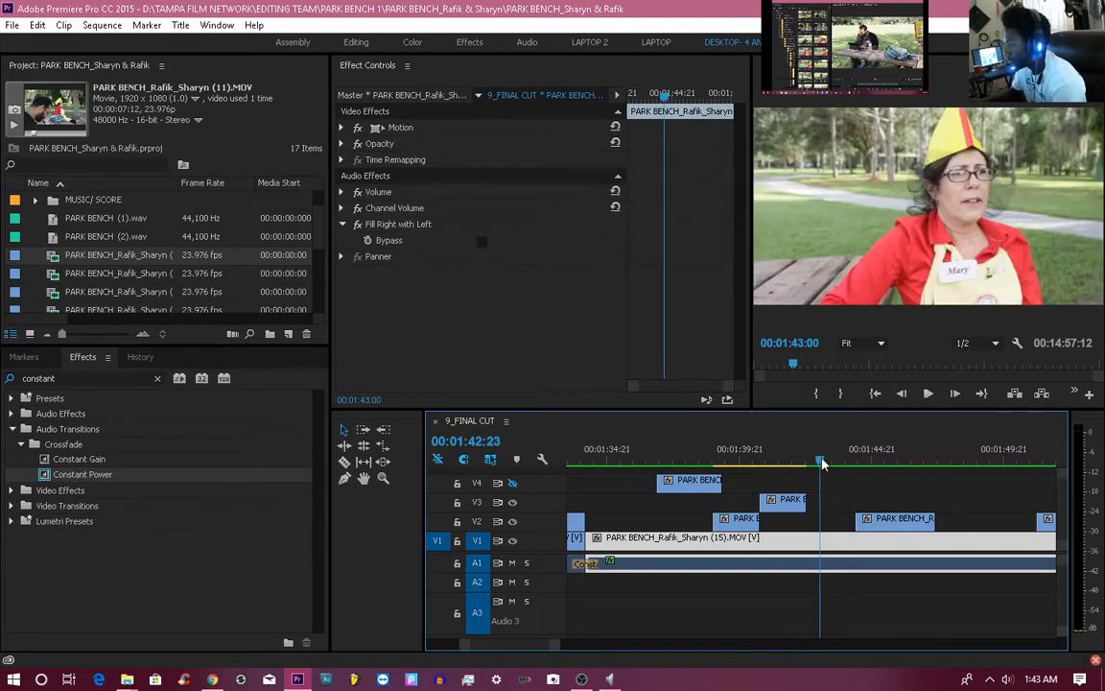
key(space)
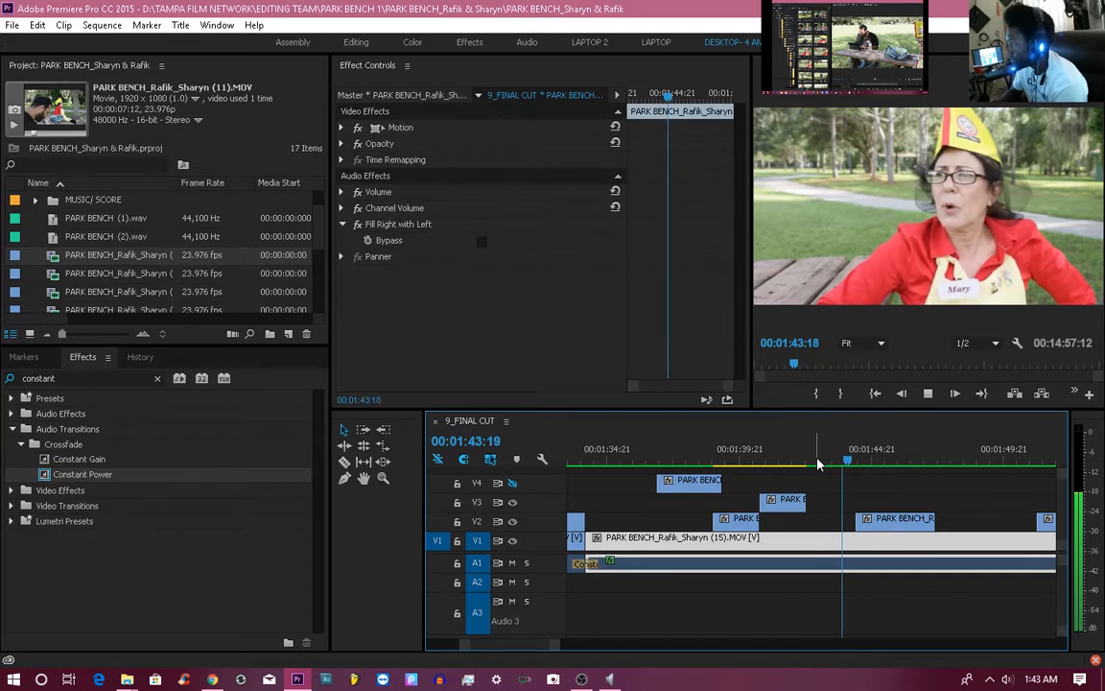
key(space)
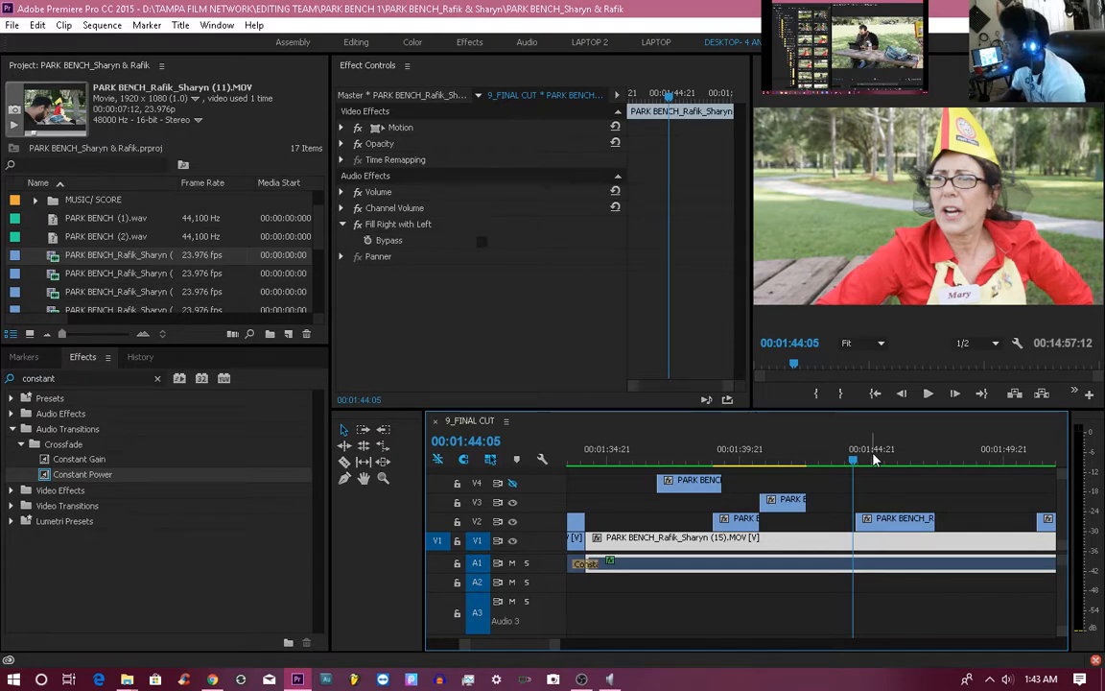
drag(864, 460, 806, 463)
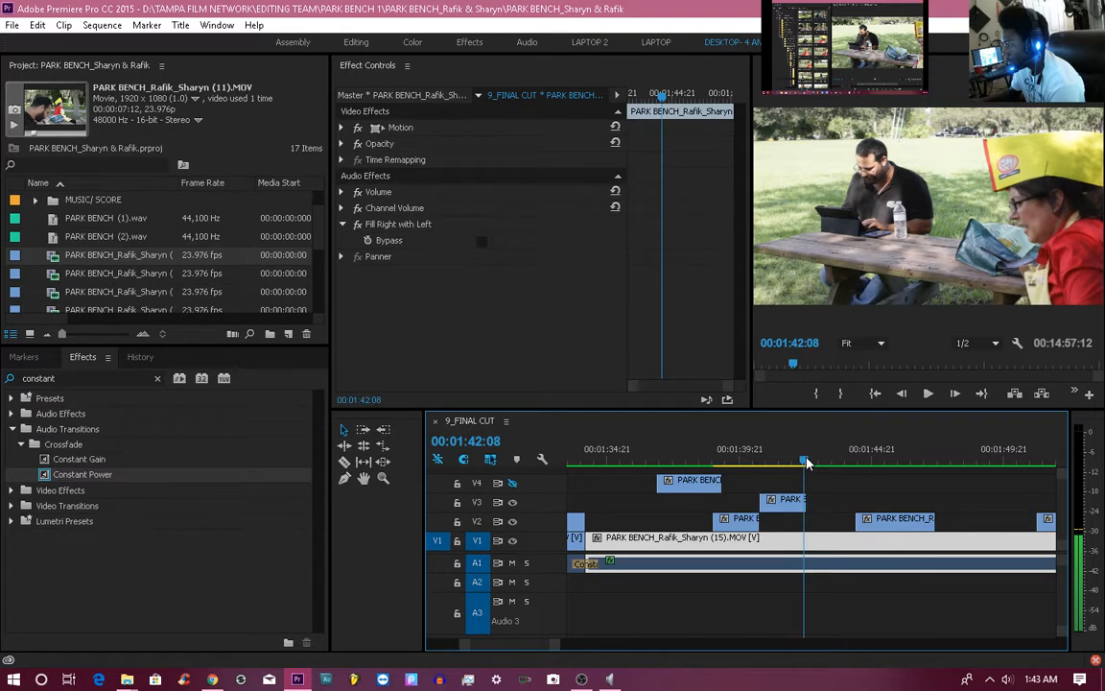
key(space)
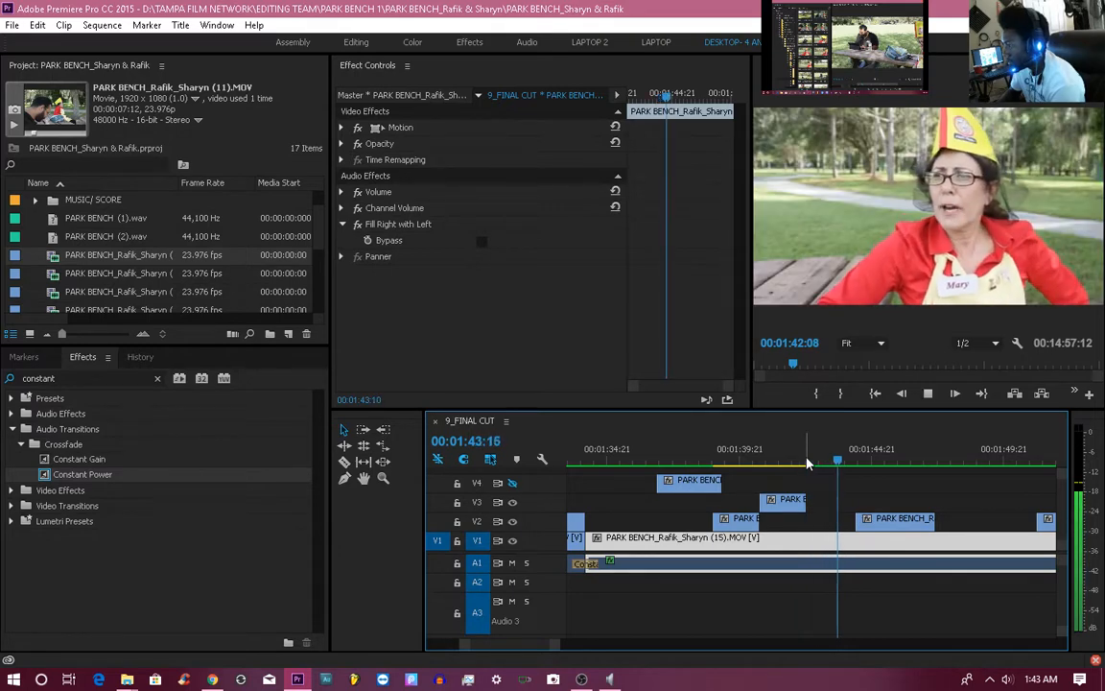
key(space)
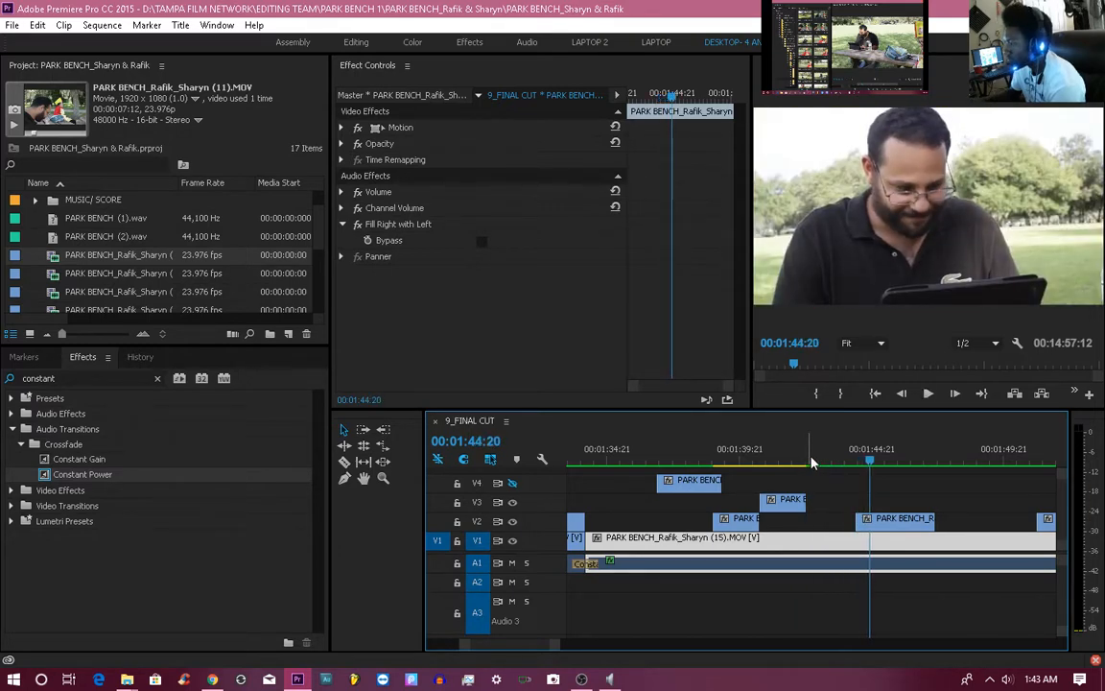
Shift the V2 cutaway following the V3 cutaway a few frames later and play the passage leading into it.
click(812, 464)
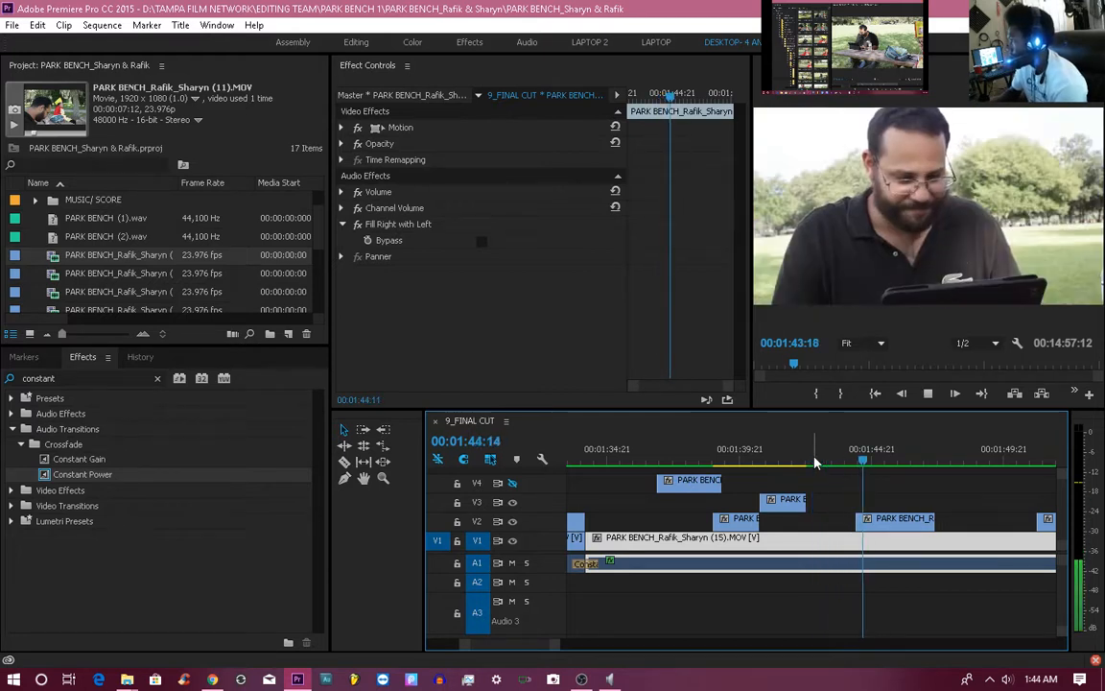
drag(897, 519, 900, 528)
click(792, 458)
key(space)
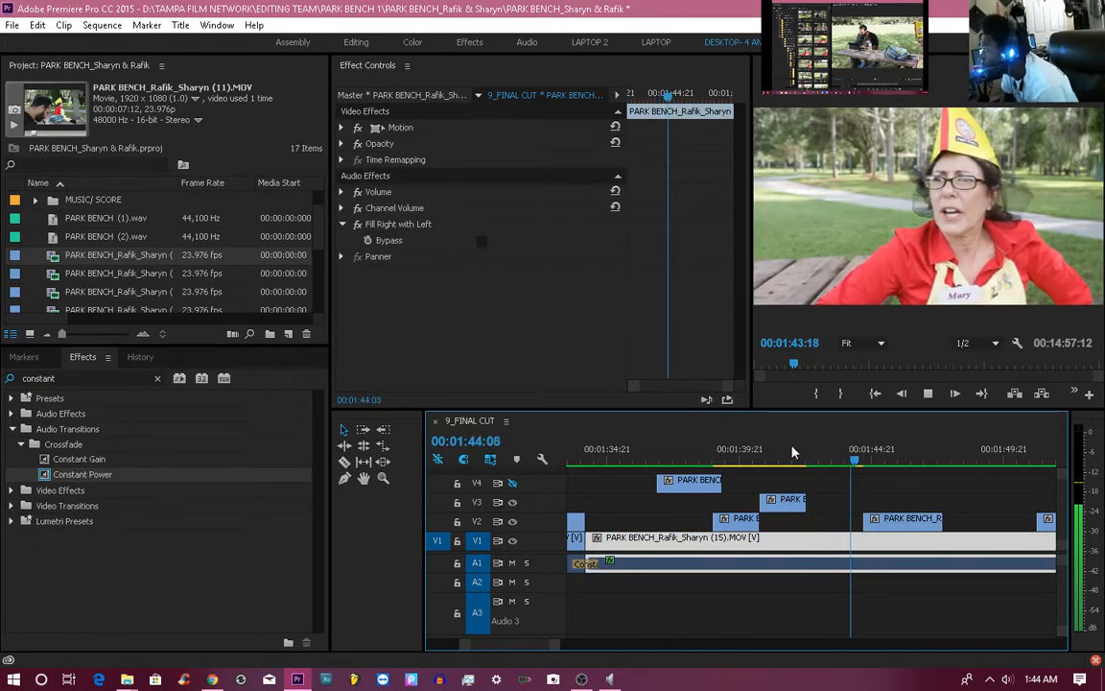
key(space)
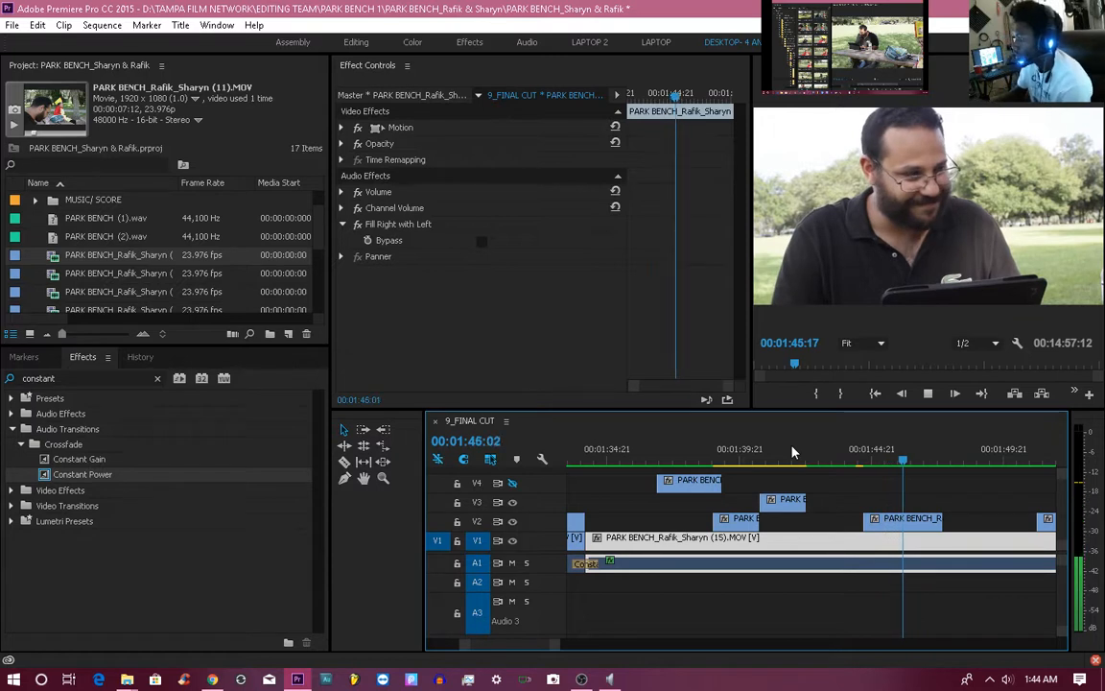
Move the V2 cutaway of the man slightly earlier so that it starts at 00:01:44:08.
click(865, 459)
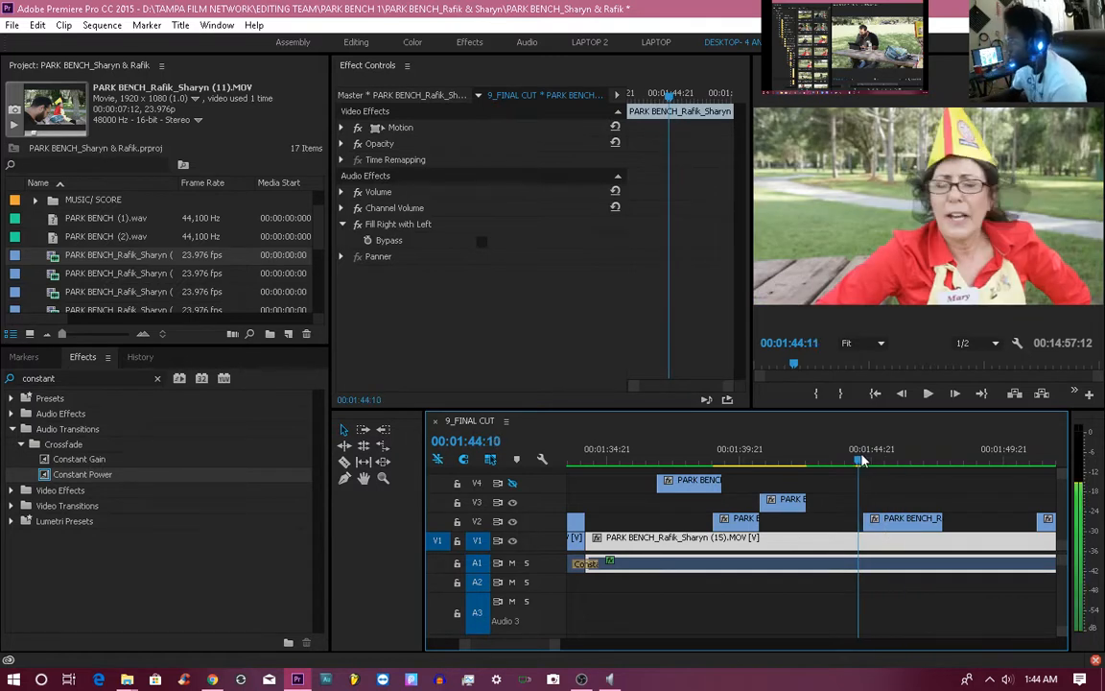
click(860, 461)
drag(861, 461, 858, 463)
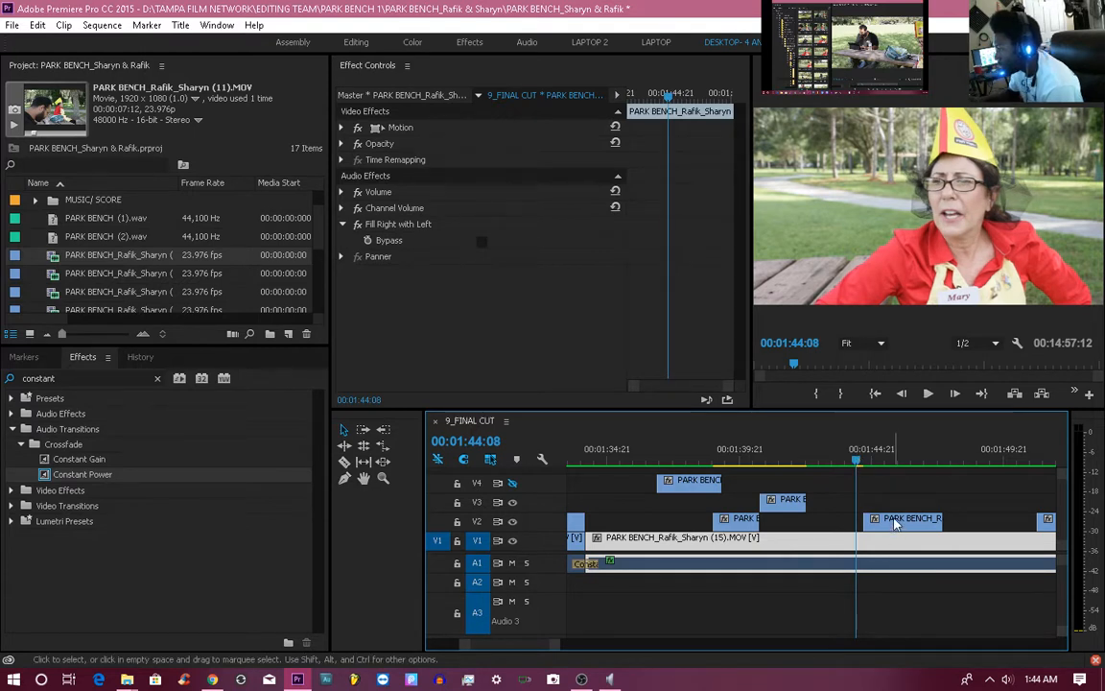
drag(895, 524, 888, 525)
Check the repositioned V2 cutaway by playing from 00:01:41:01, and save the project.
click(797, 462)
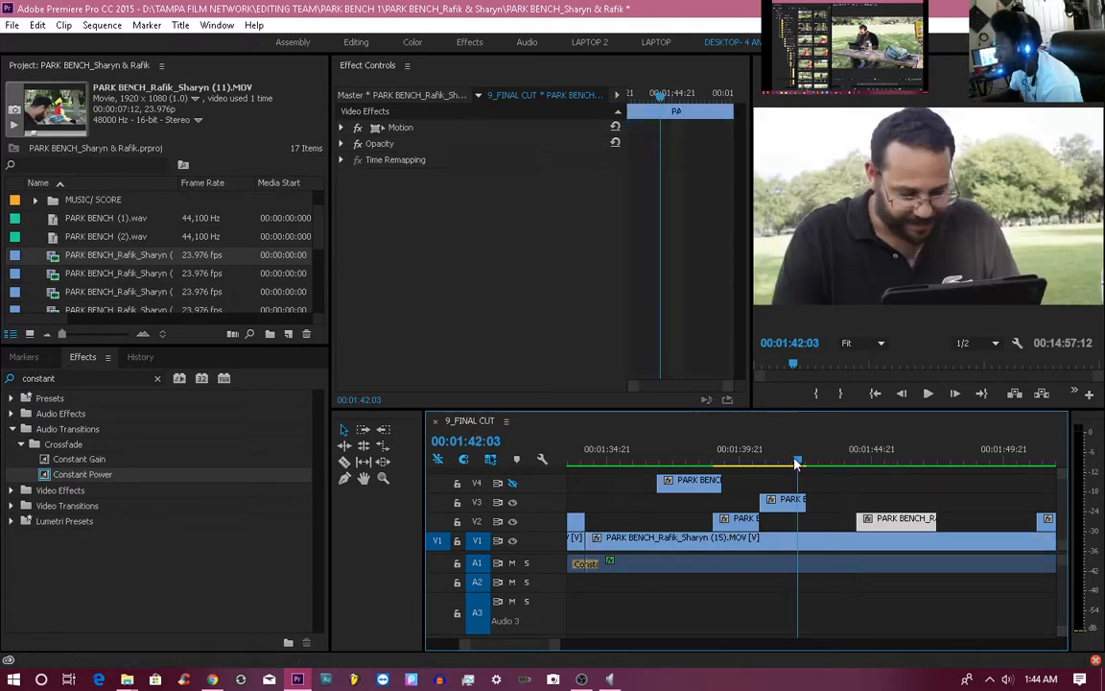
drag(796, 463, 773, 463)
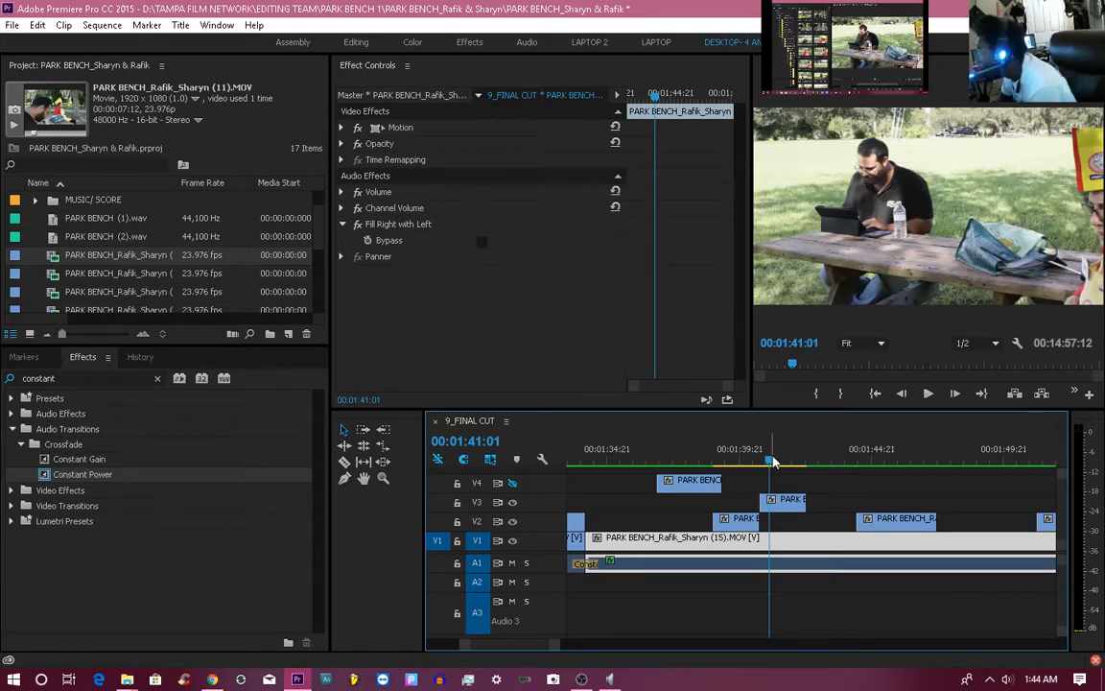
key(space)
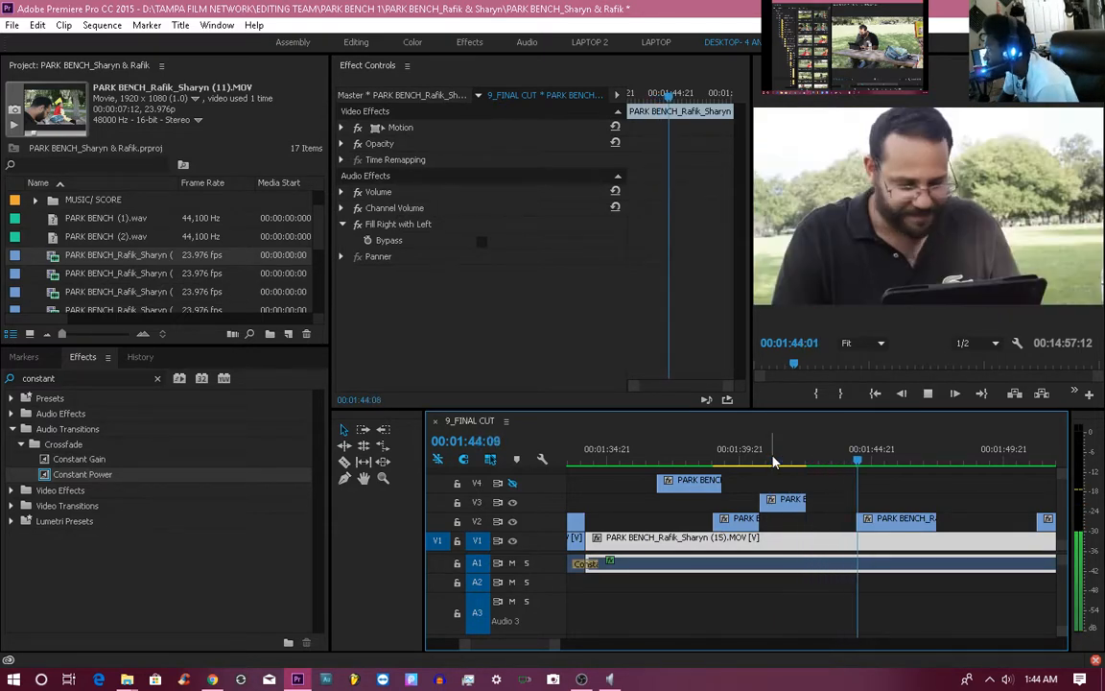
key(ctrl+s)
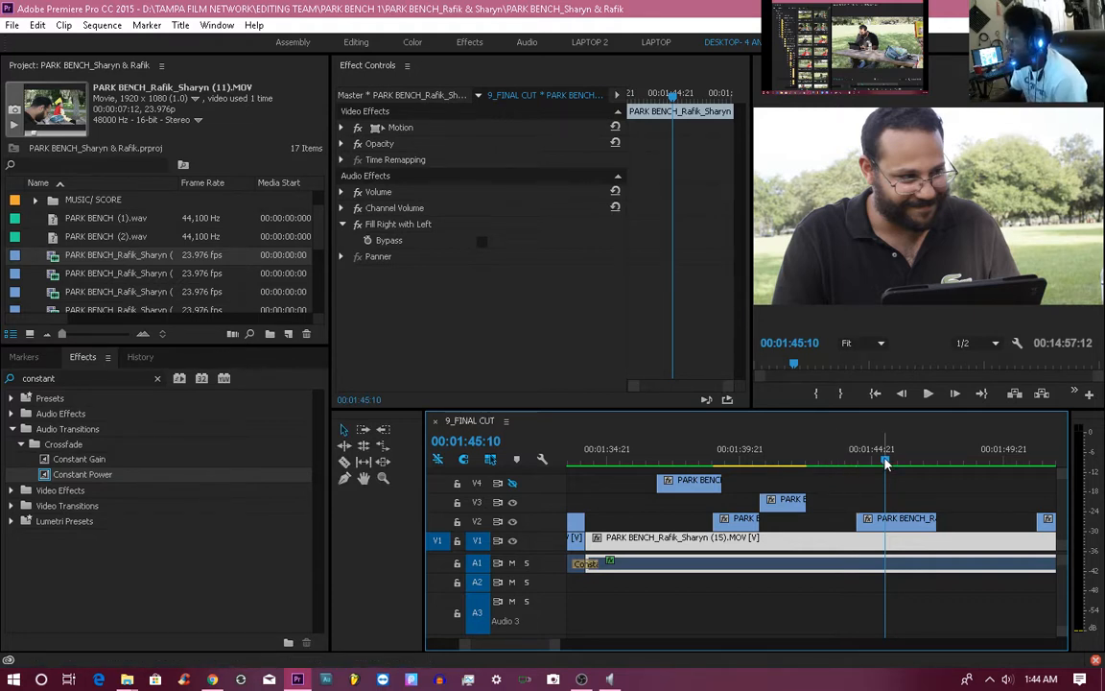
Review the woman's close-up and its following V2 cutaways by playing from 00:01:45:10 and again from 00:01:46:02.
key(space)
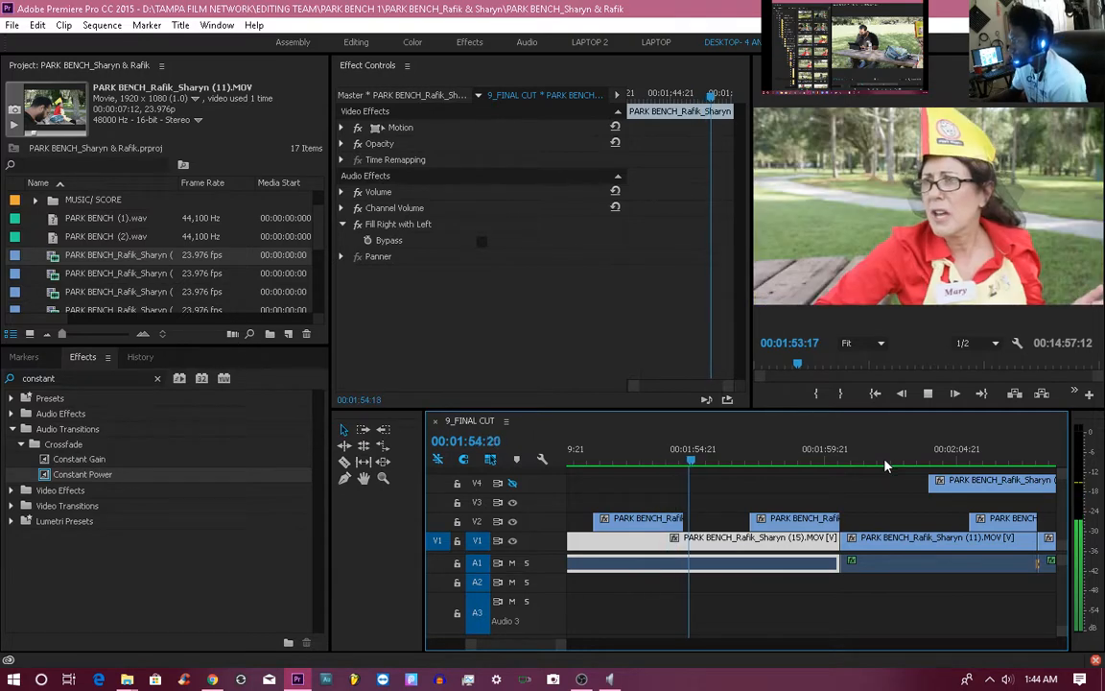
key(space)
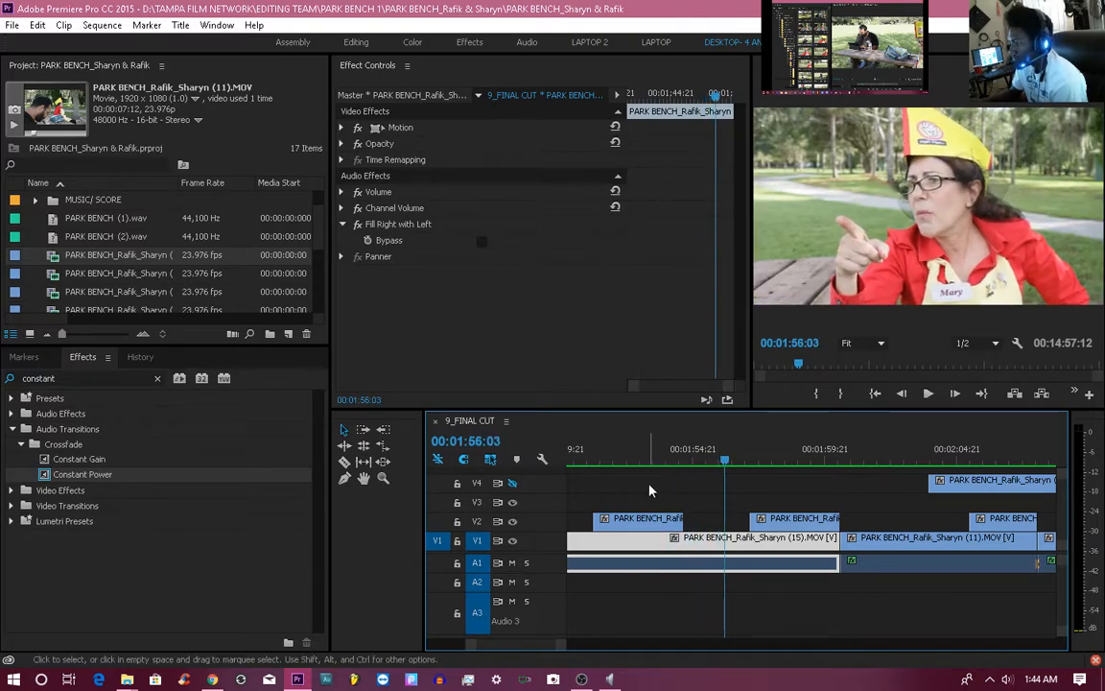
click(582, 459)
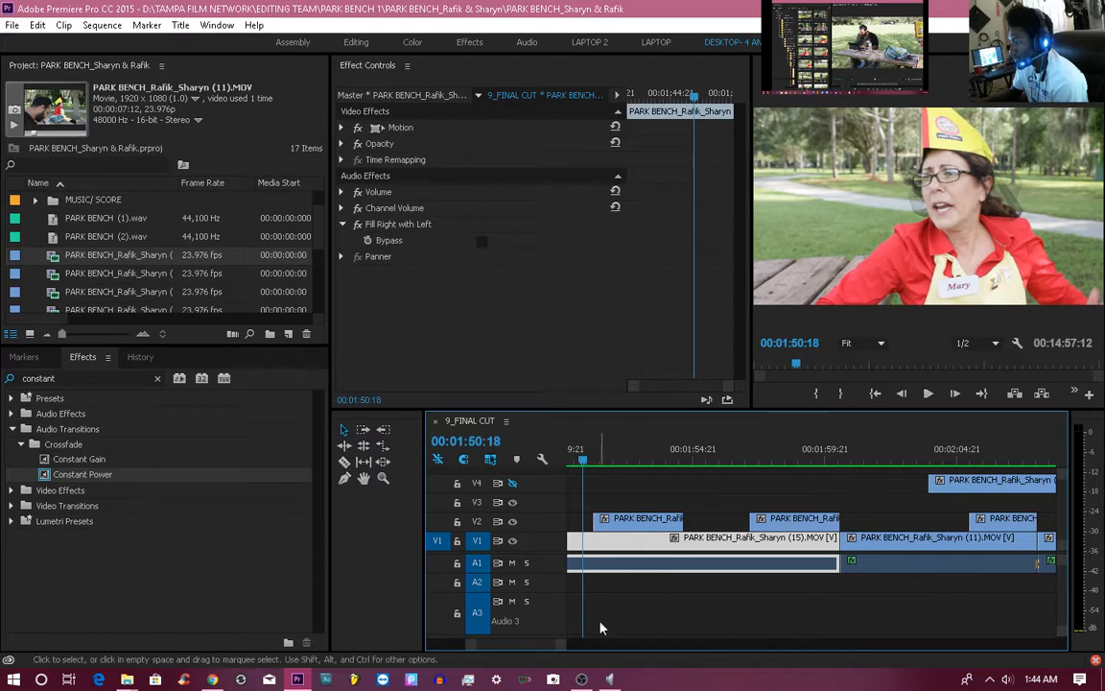
drag(474, 650, 445, 647)
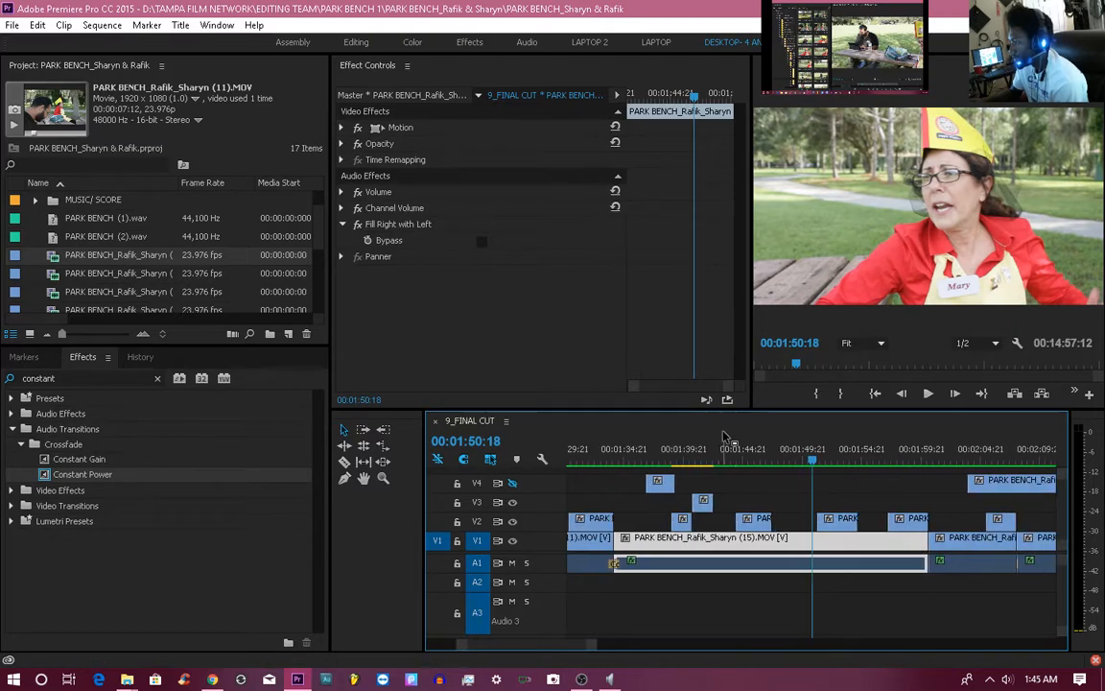
drag(827, 462, 759, 468)
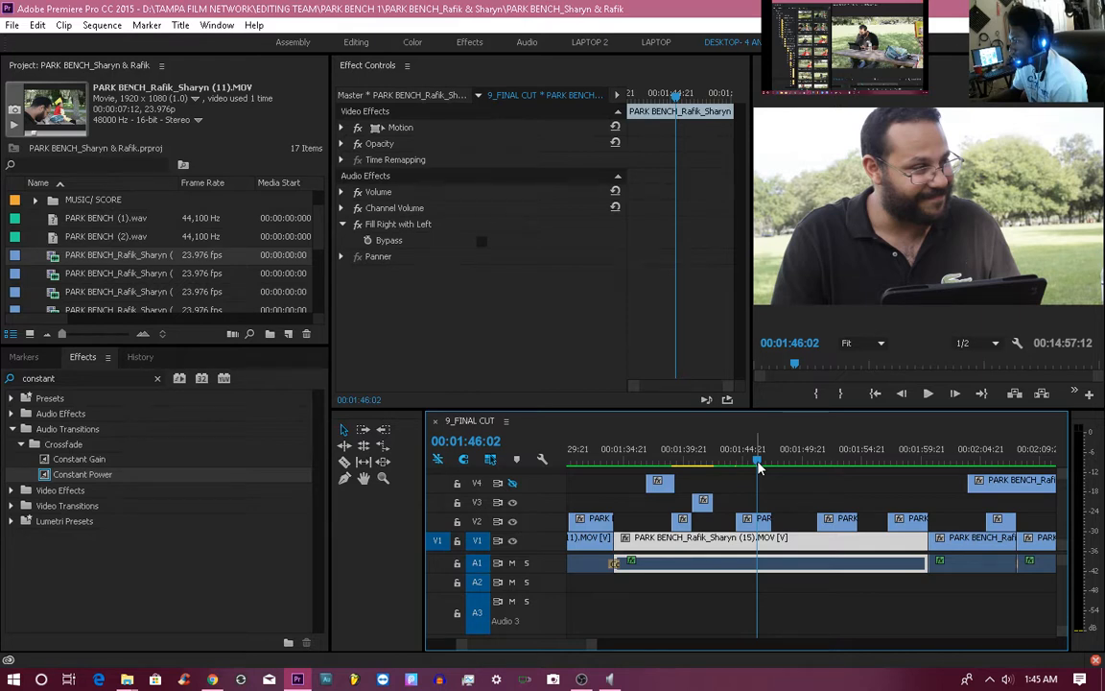
key(space)
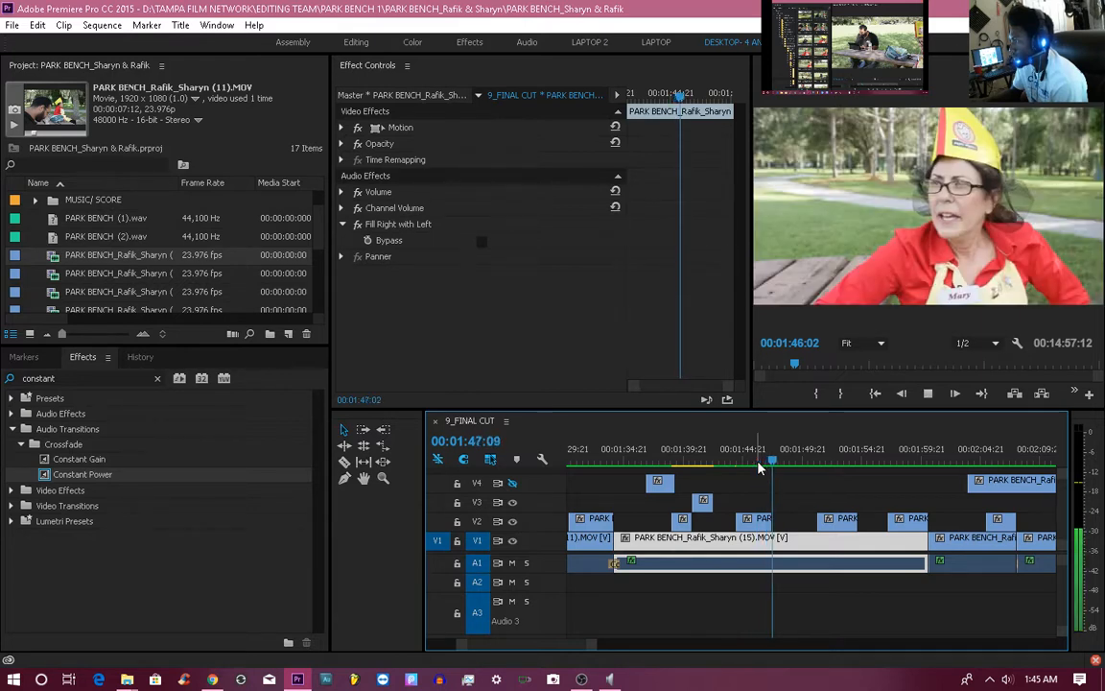
Play the sequence from about 00:01:46 to 00:01:58, pausing along the way to review the cuts between the woman and the man.
key(space)
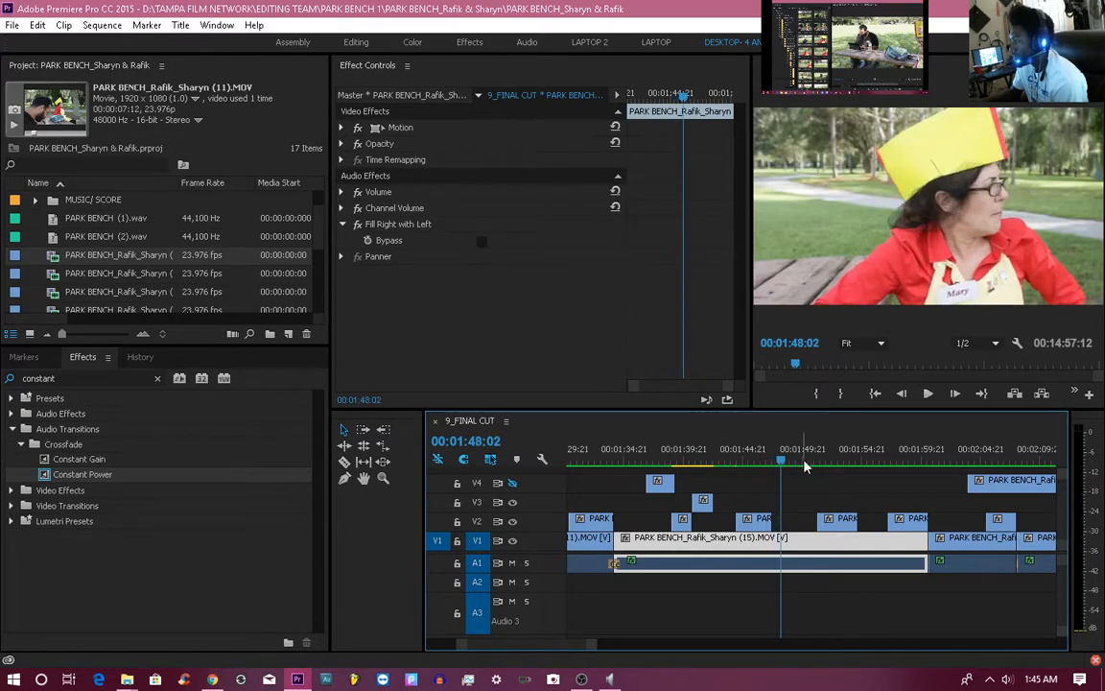
key(space)
key(space)
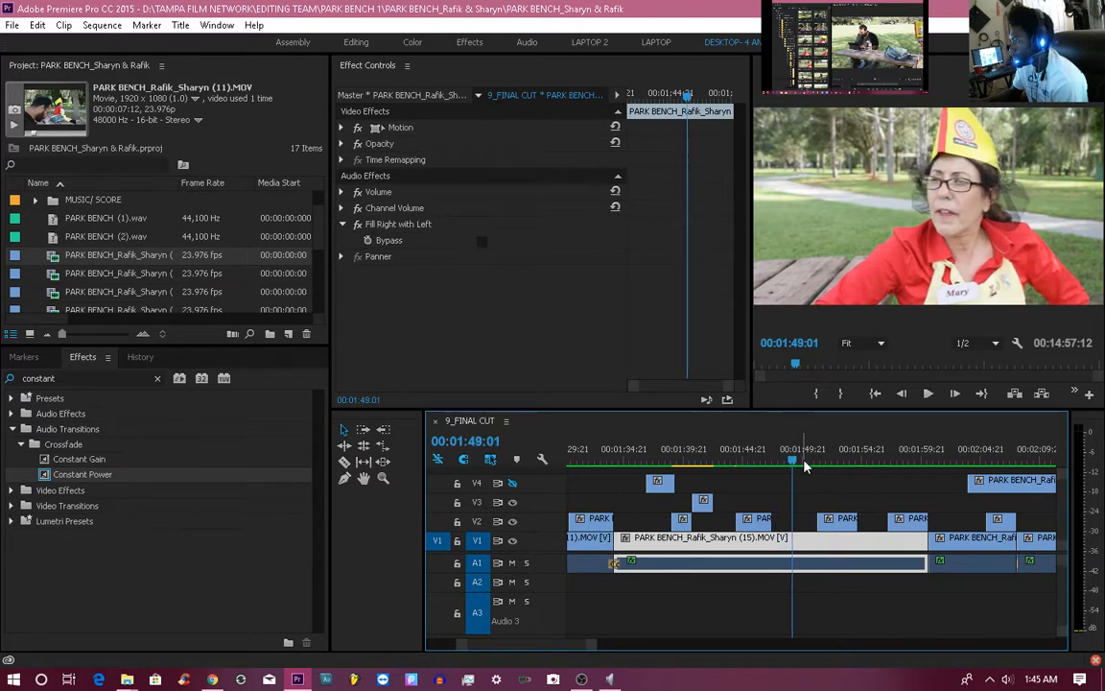
key(space)
key(space)
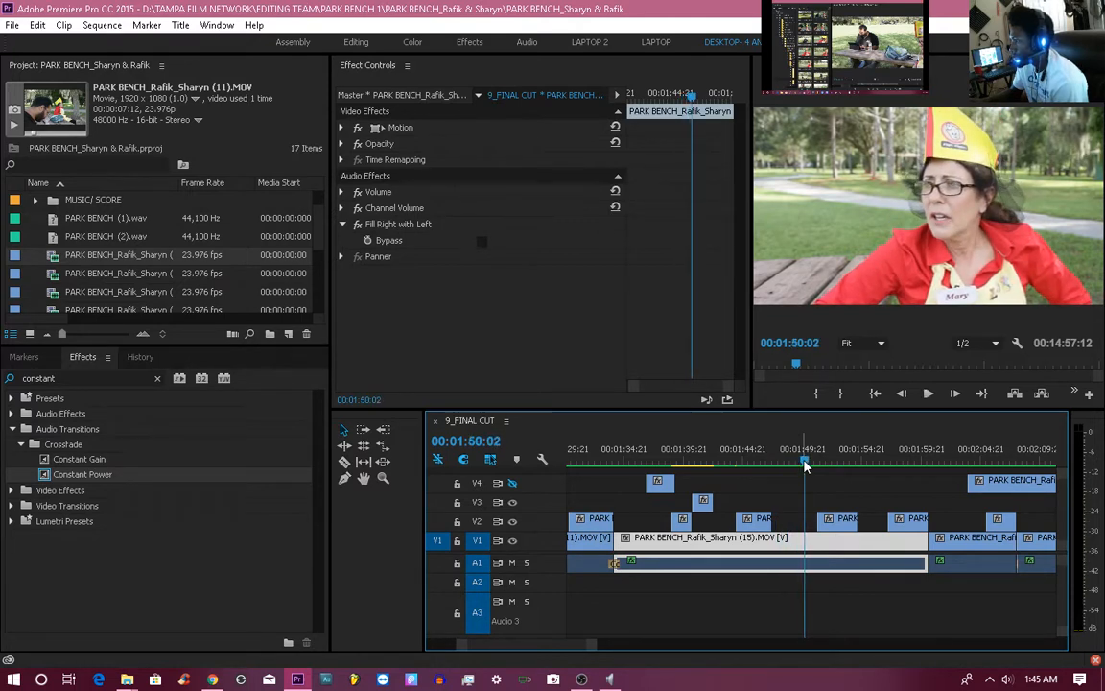
key(space)
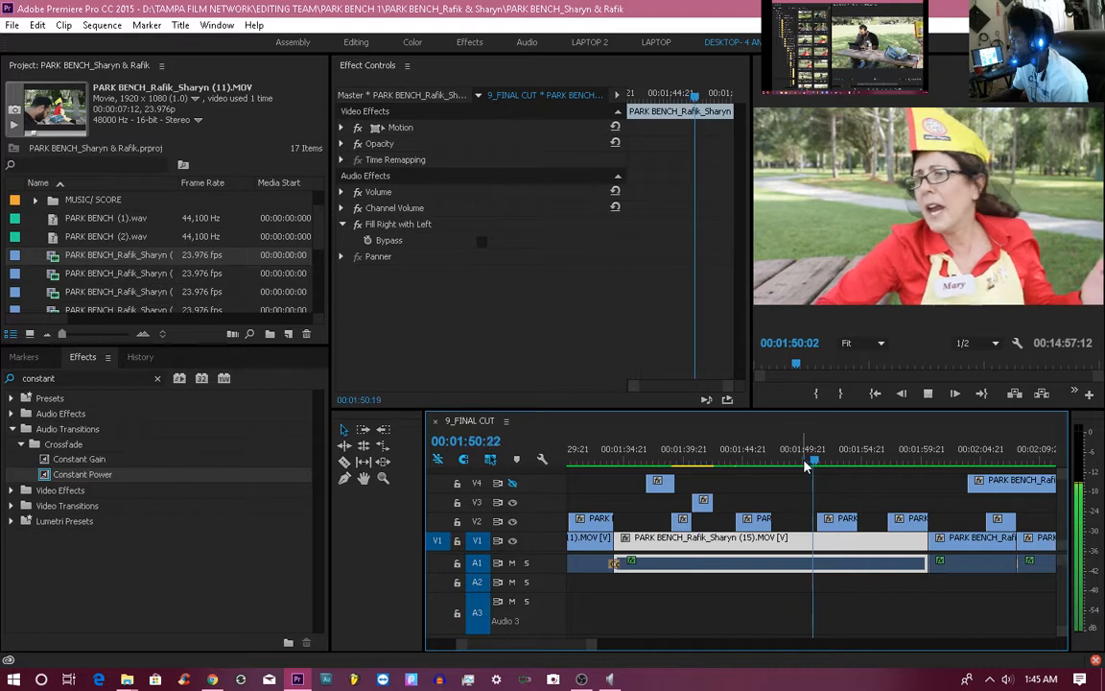
key(space)
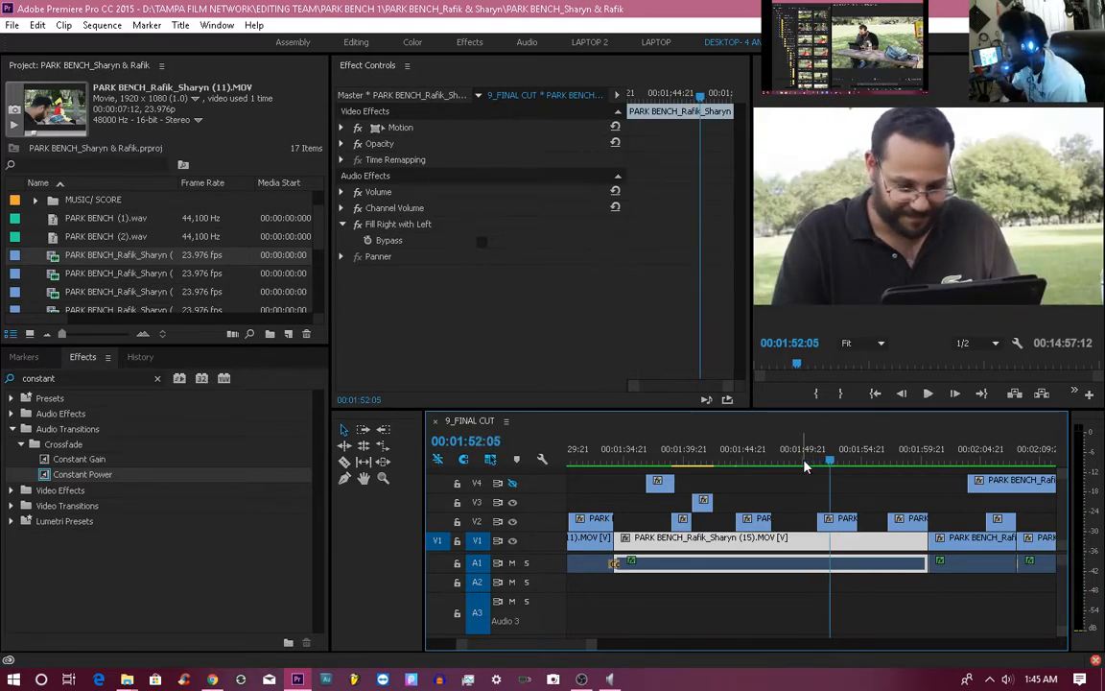
key(space)
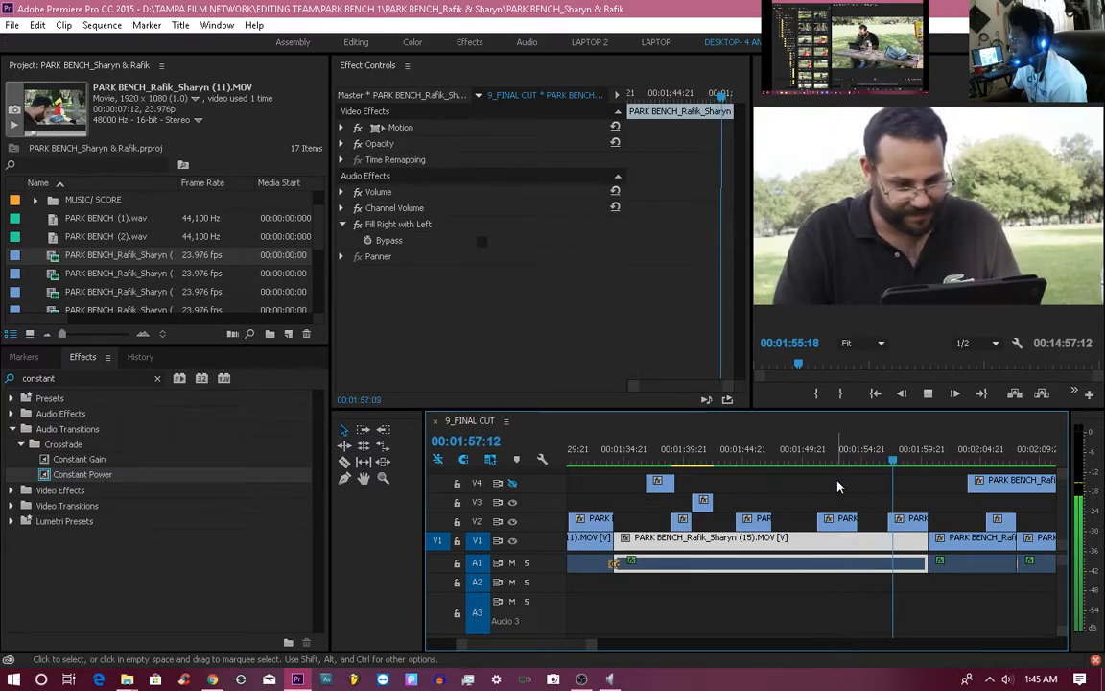
key(space)
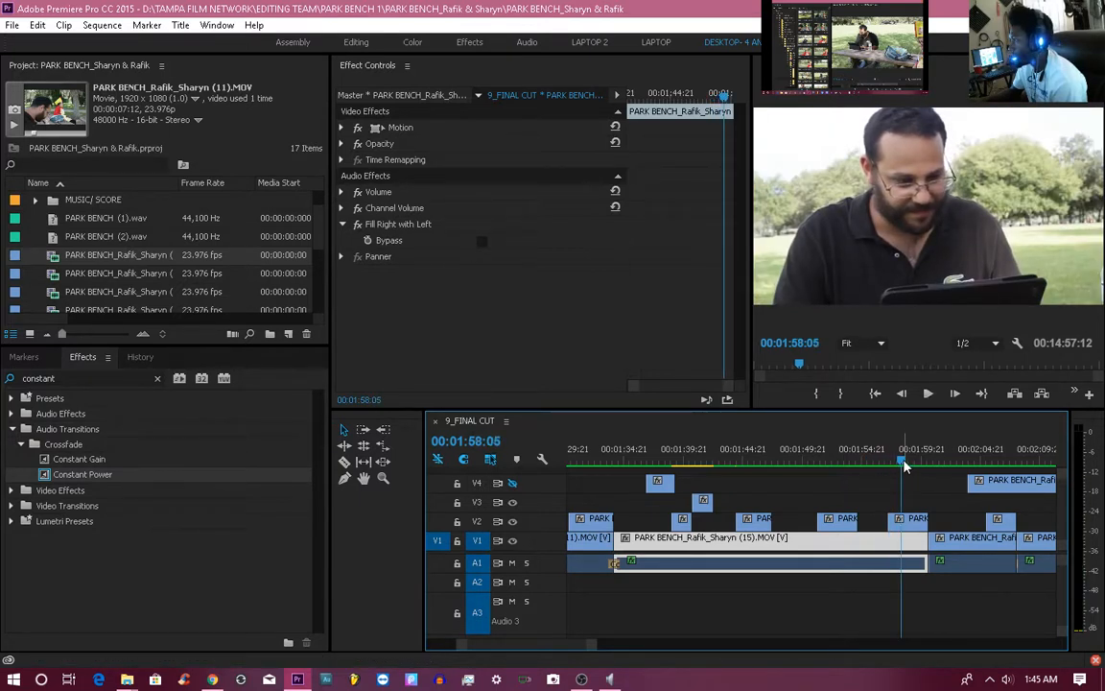
Scrub between about 00:01:53 and 00:02:00 to examine the man's reaction shots on V2 over the long V1 clip.
key(Left)
key(Left)
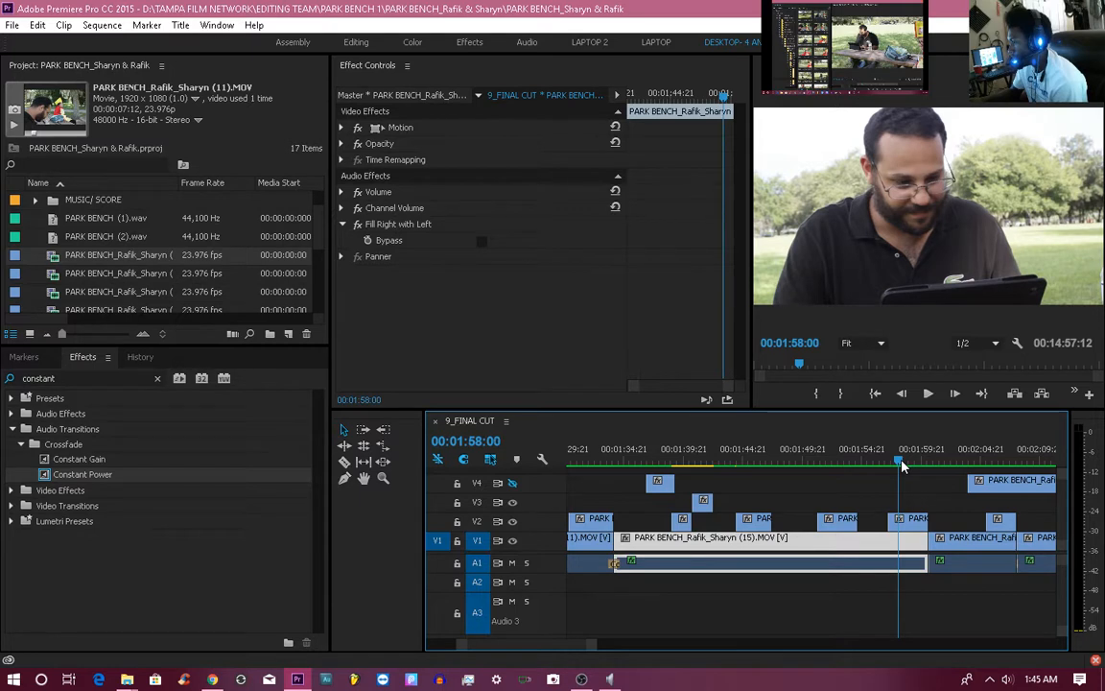
drag(901, 462, 892, 467)
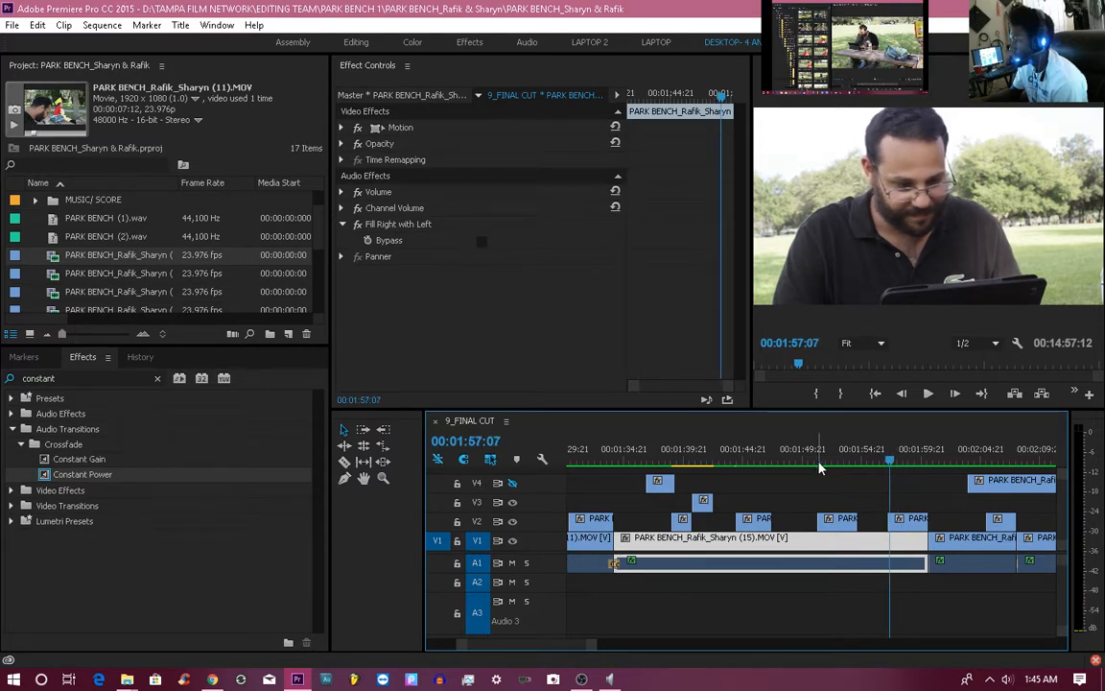
click(844, 462)
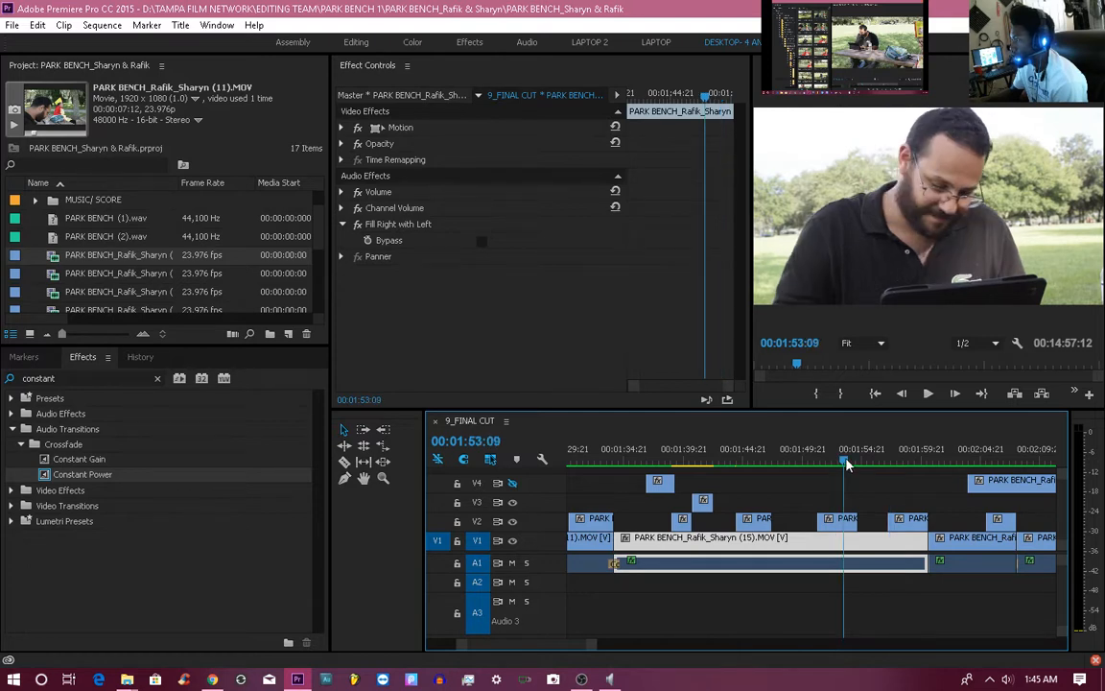
click(891, 463)
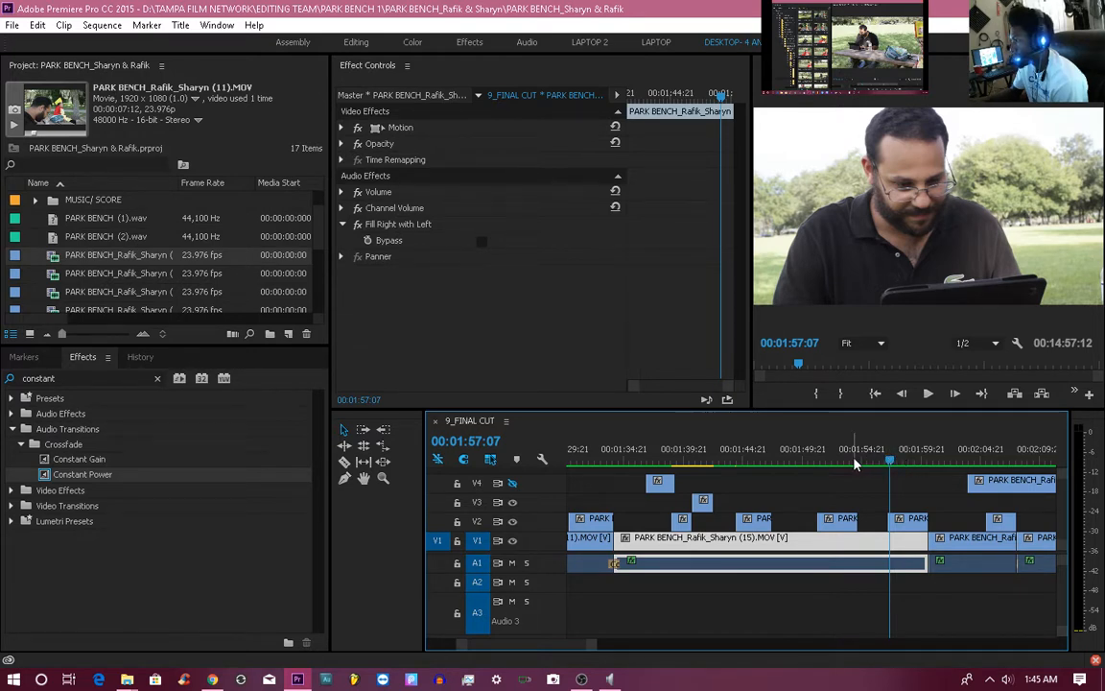
drag(843, 466, 926, 464)
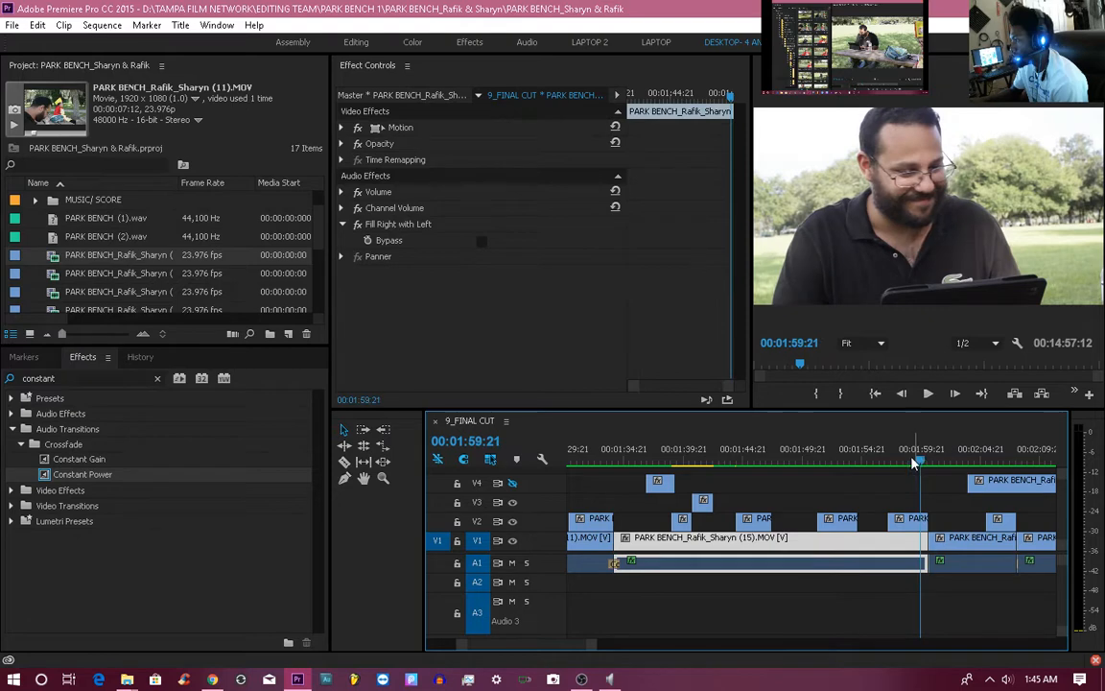
click(866, 464)
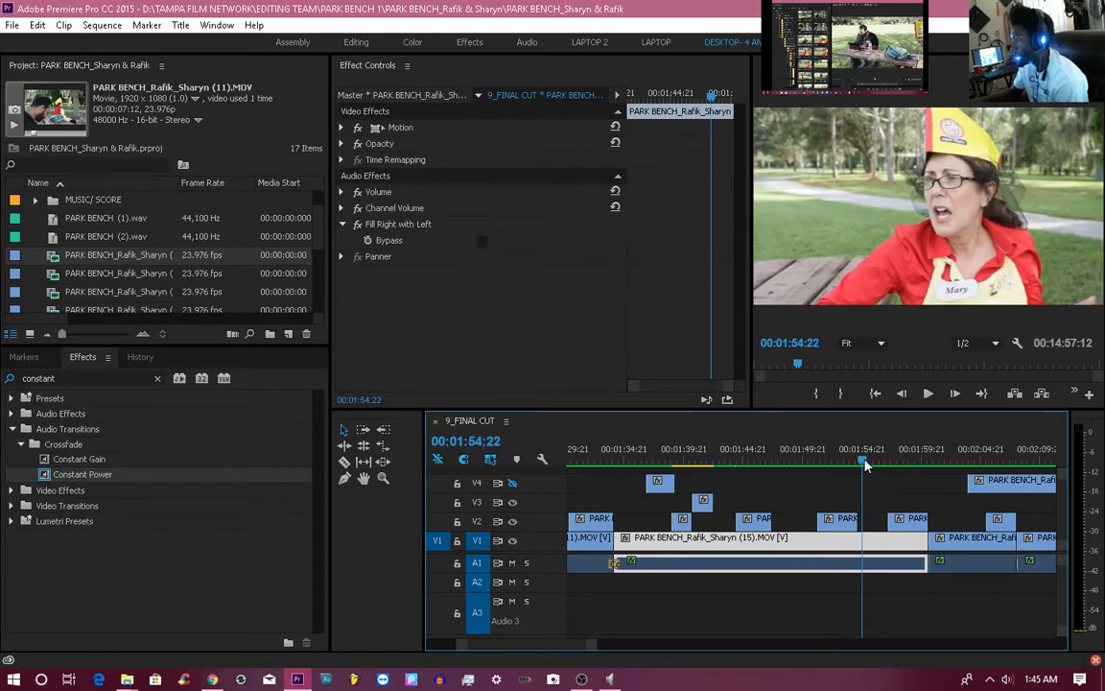
Replay the section from about 00:01:54 to 00:02:00 to check the timing of the last V2 reaction shot before the V1 cut.
key(space)
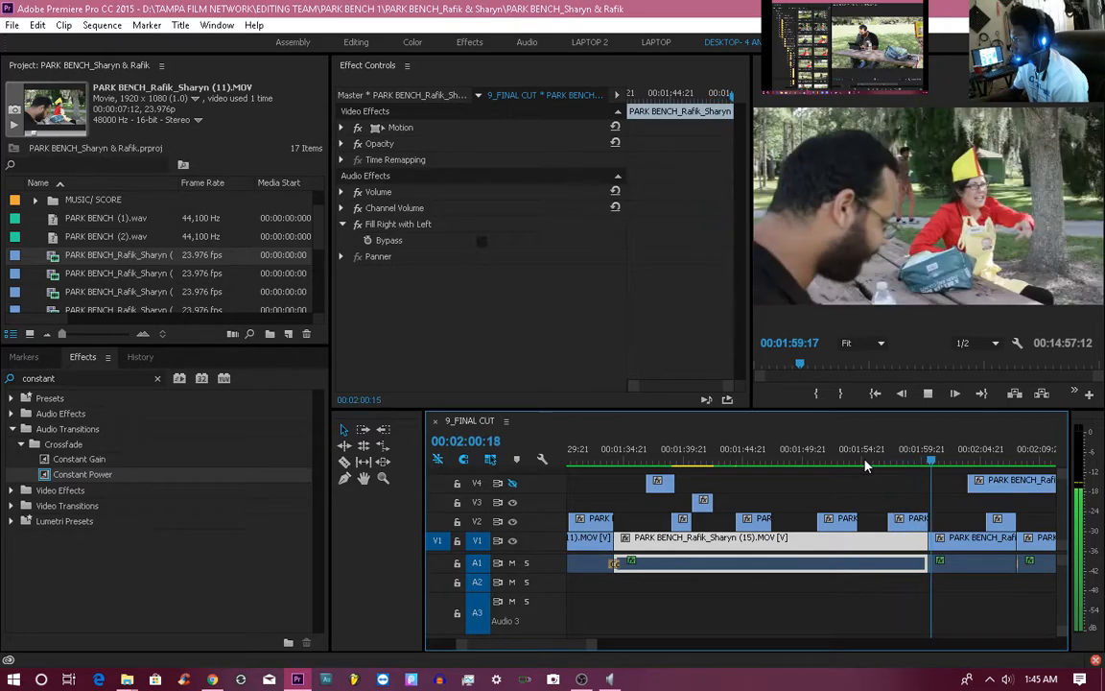
key(space)
click(861, 463)
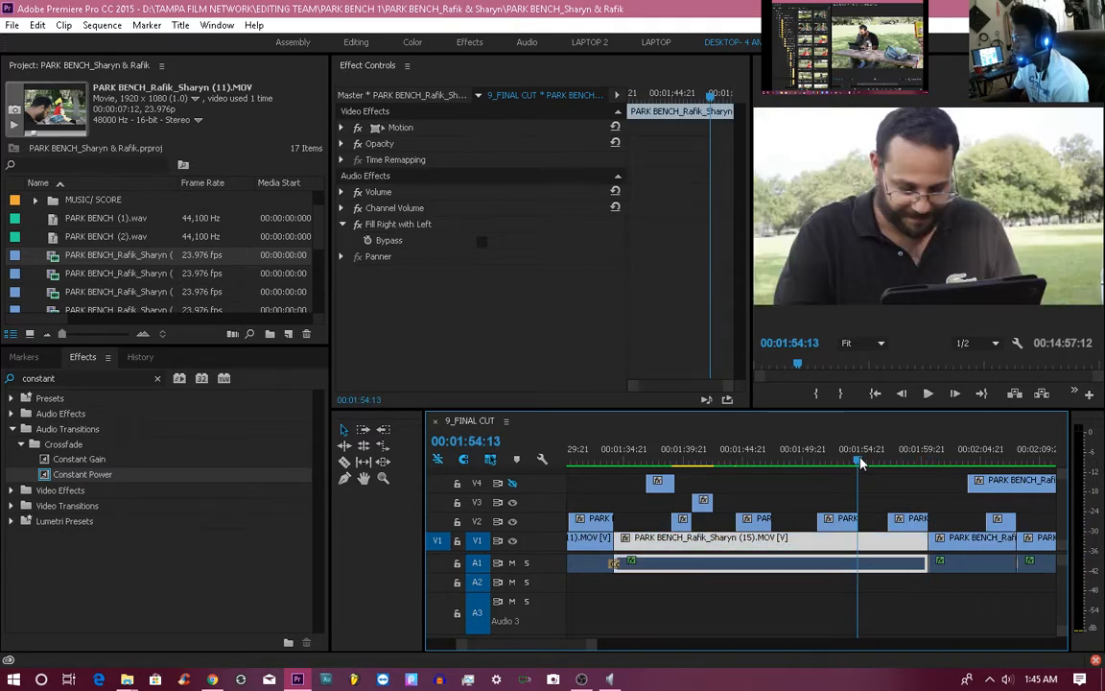
drag(861, 464, 863, 463)
key(space)
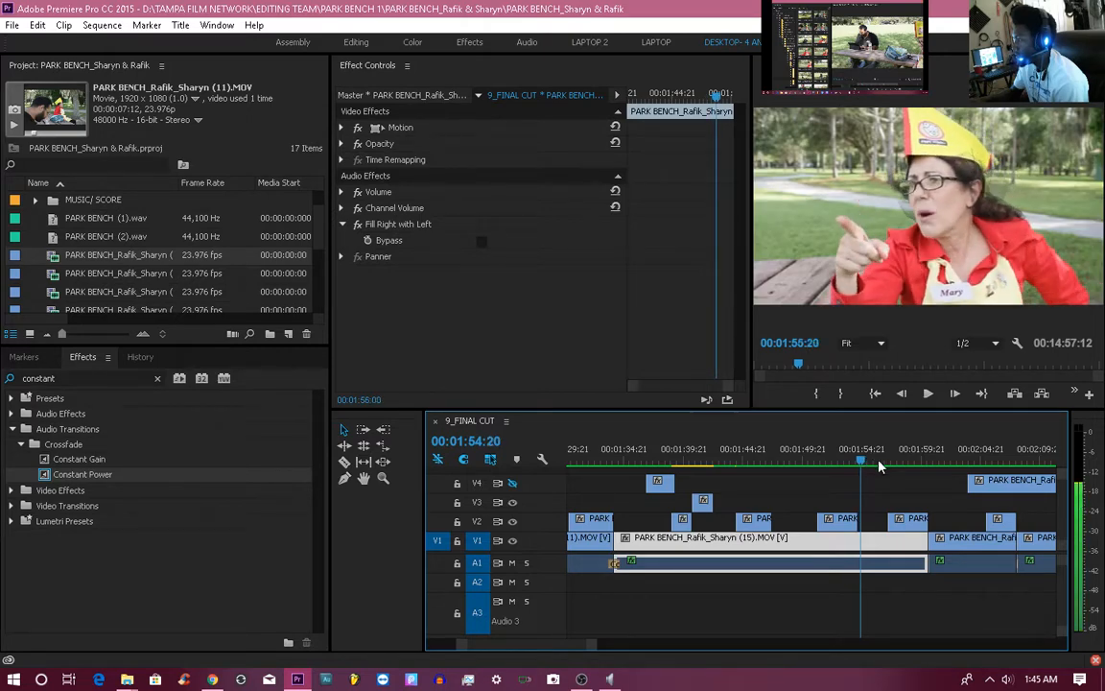
click(892, 466)
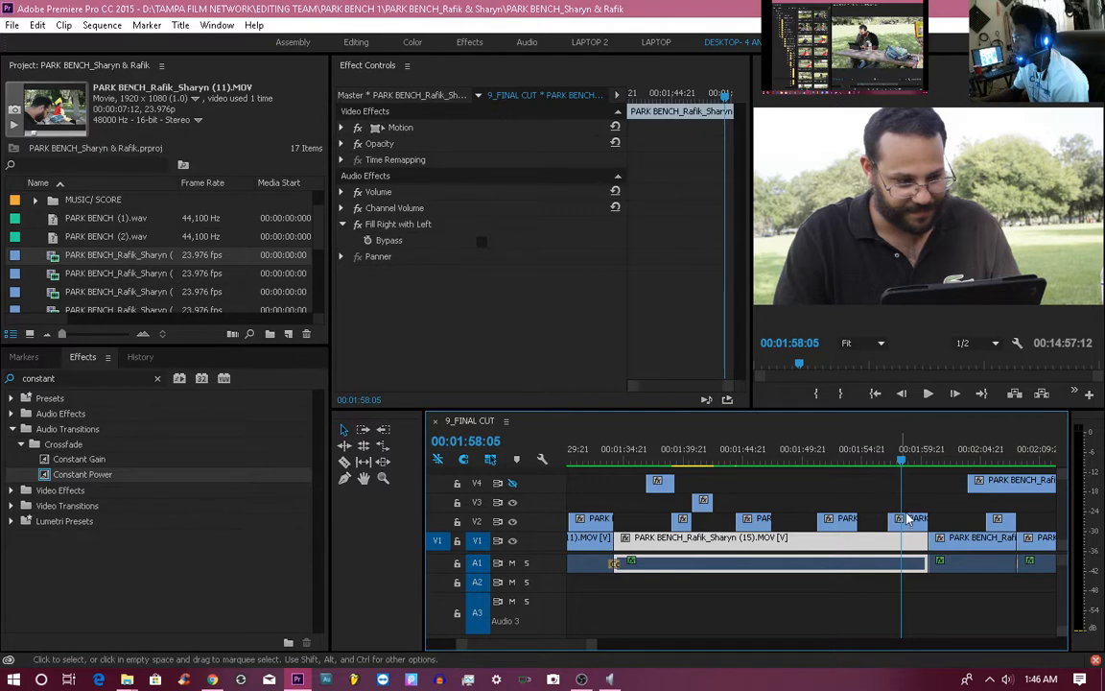
click(876, 467)
key(space)
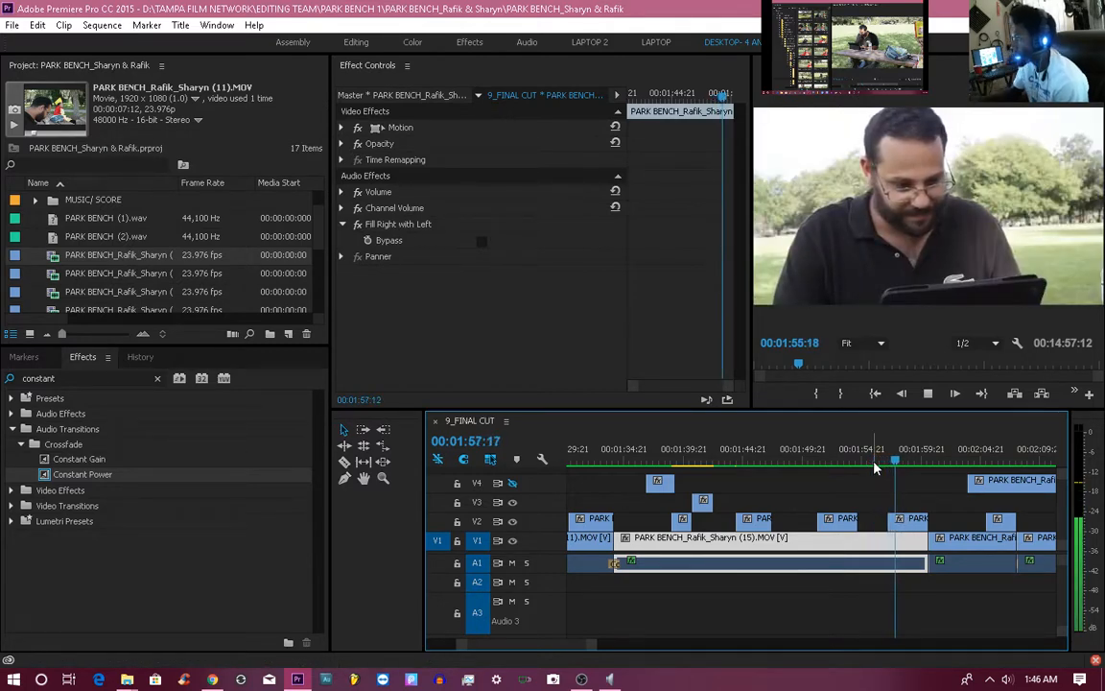
key(space)
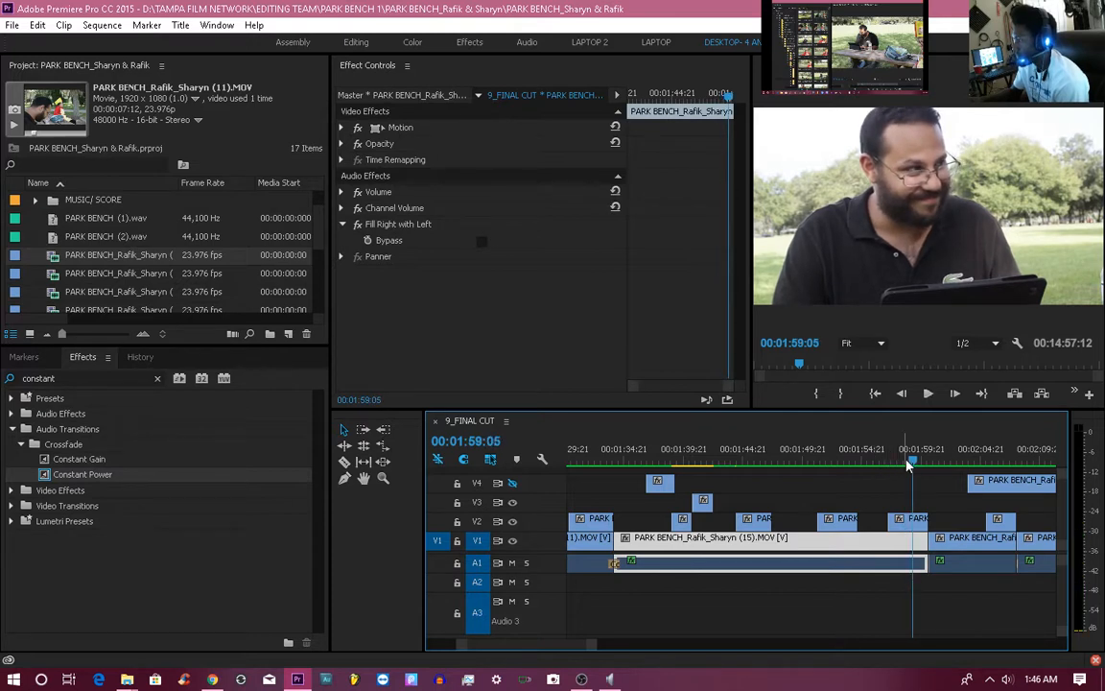
Trim the start of the V2 reaction clip just before the V1 cut to 00:01:58:00 and play back the edit.
drag(910, 464, 903, 465)
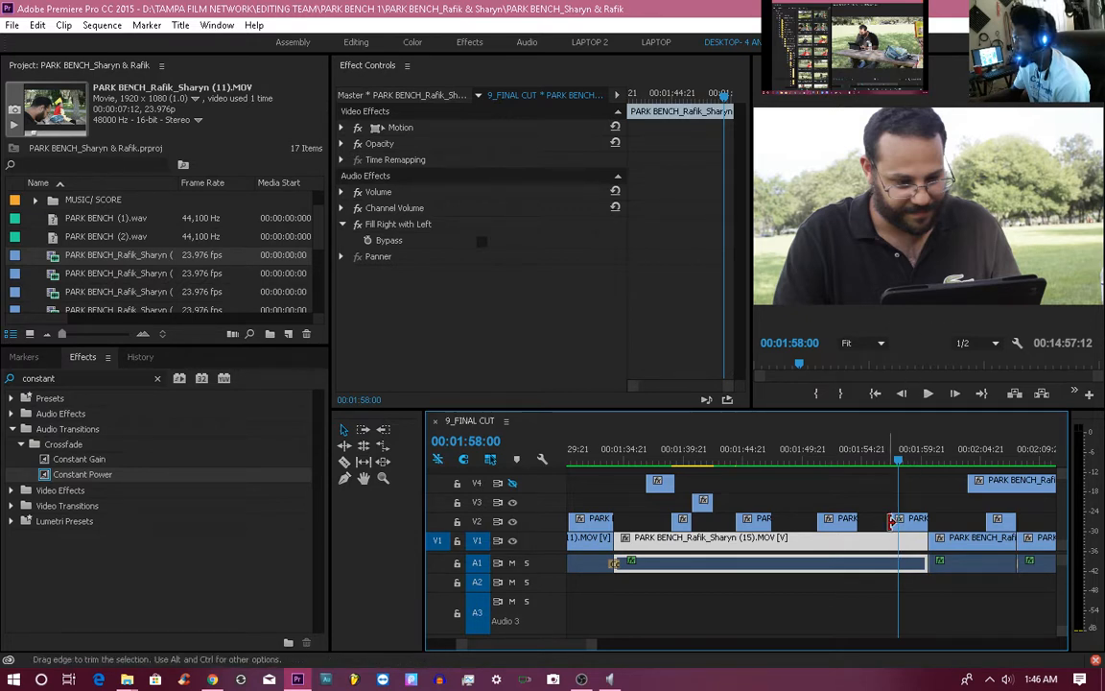
drag(891, 522, 901, 522)
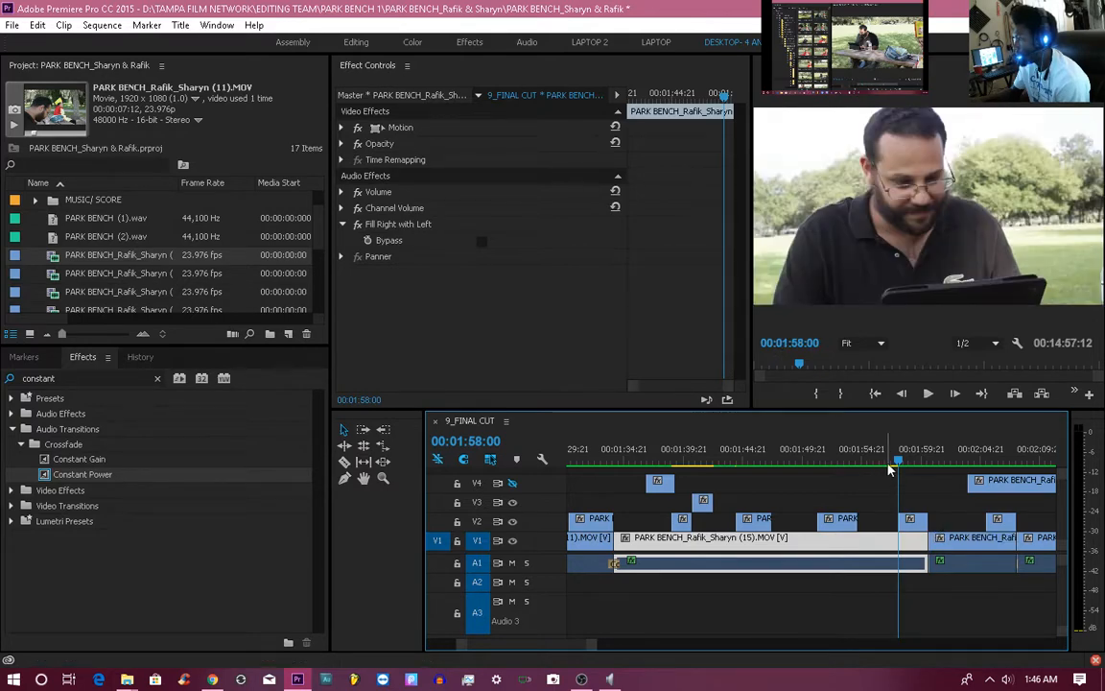
click(892, 461)
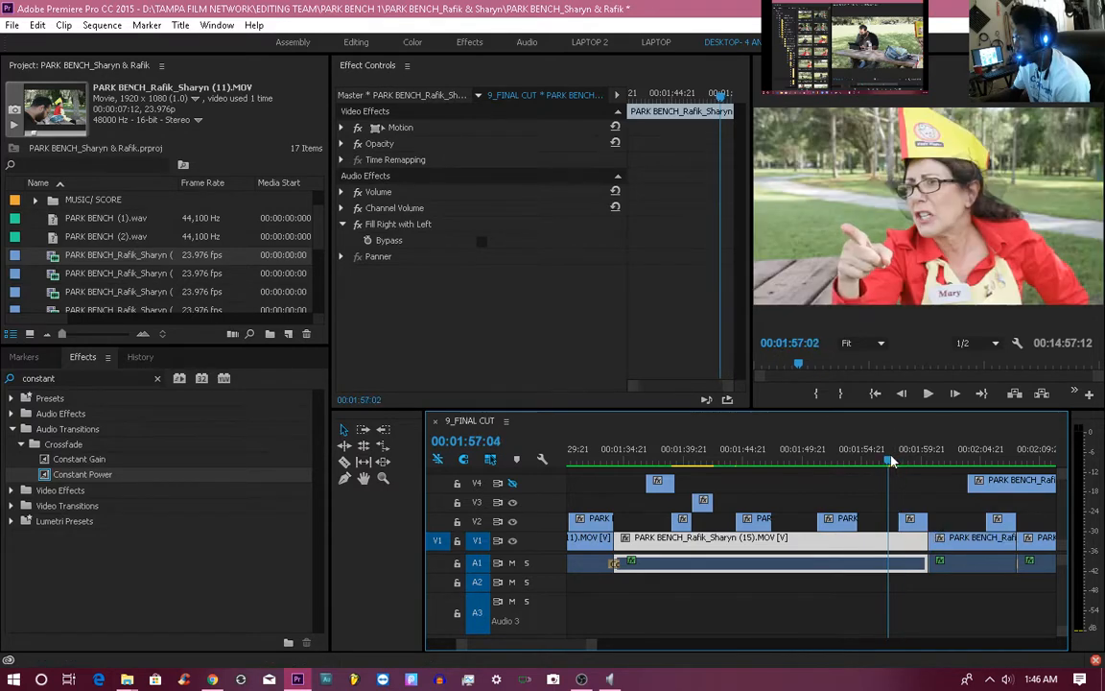
key(space)
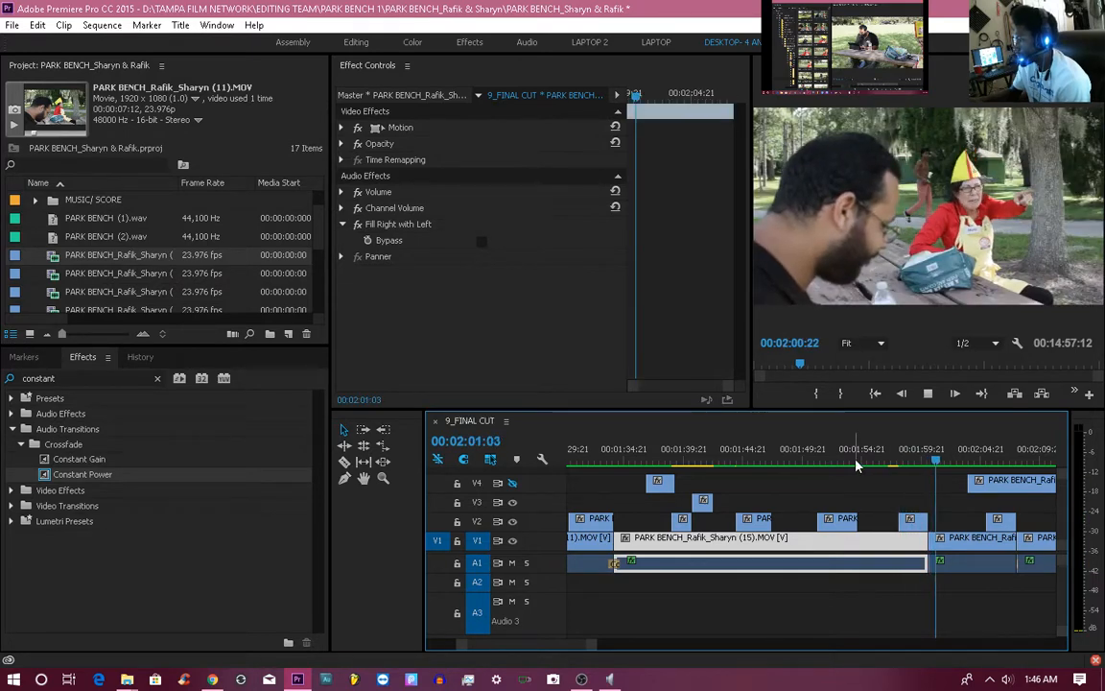
click(788, 463)
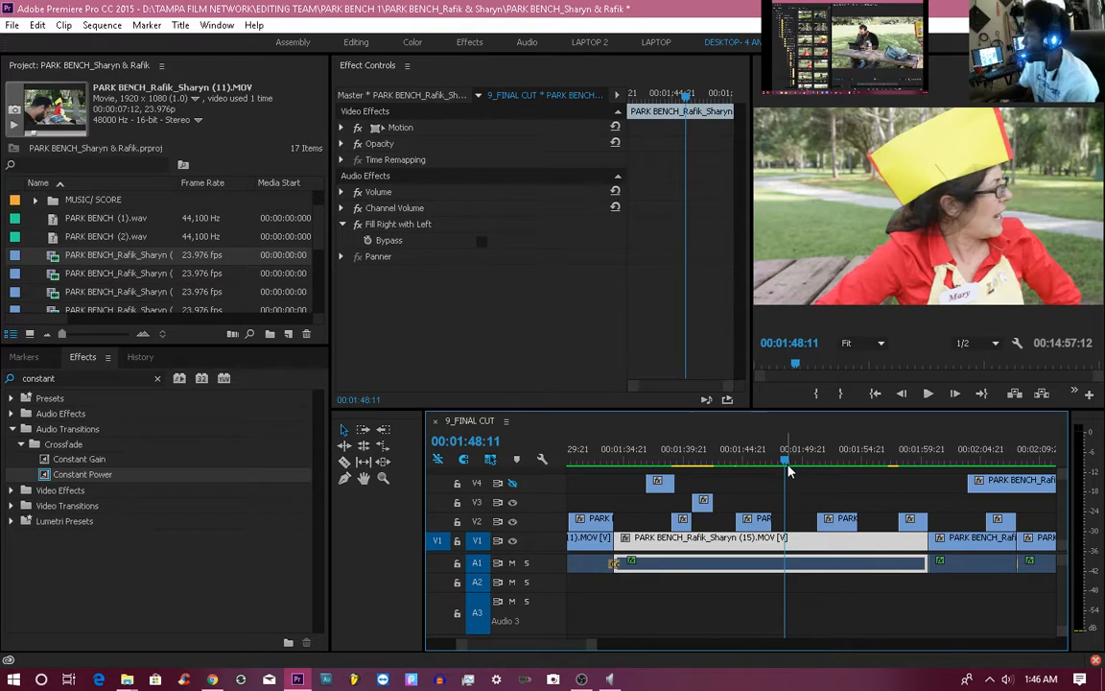
key(space)
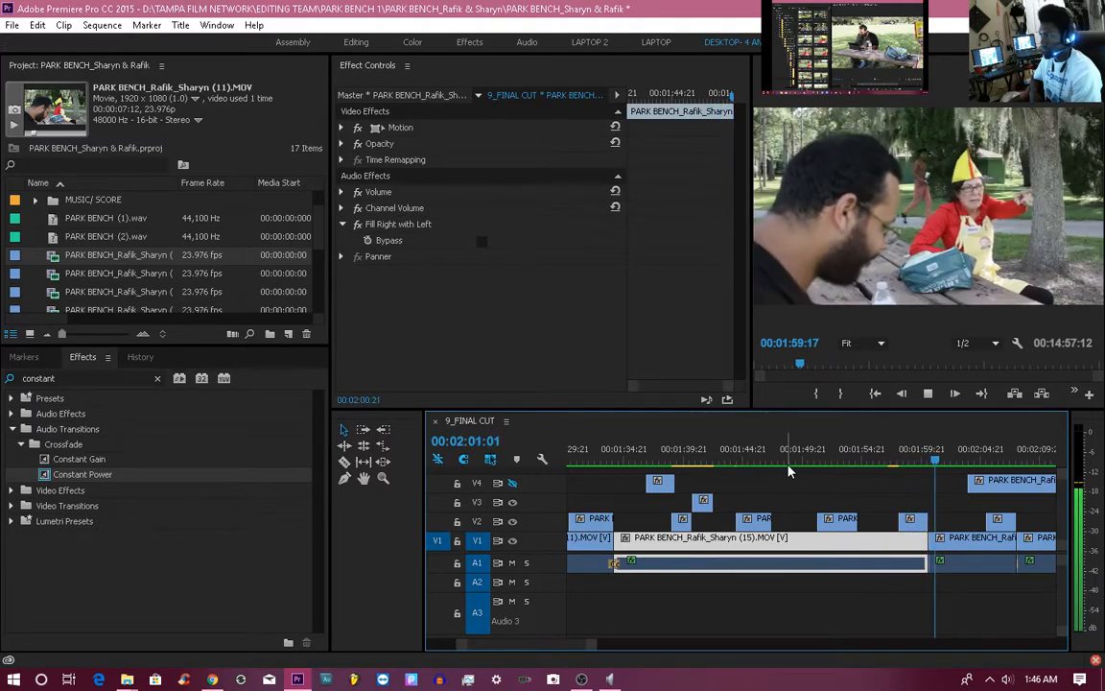
key(space)
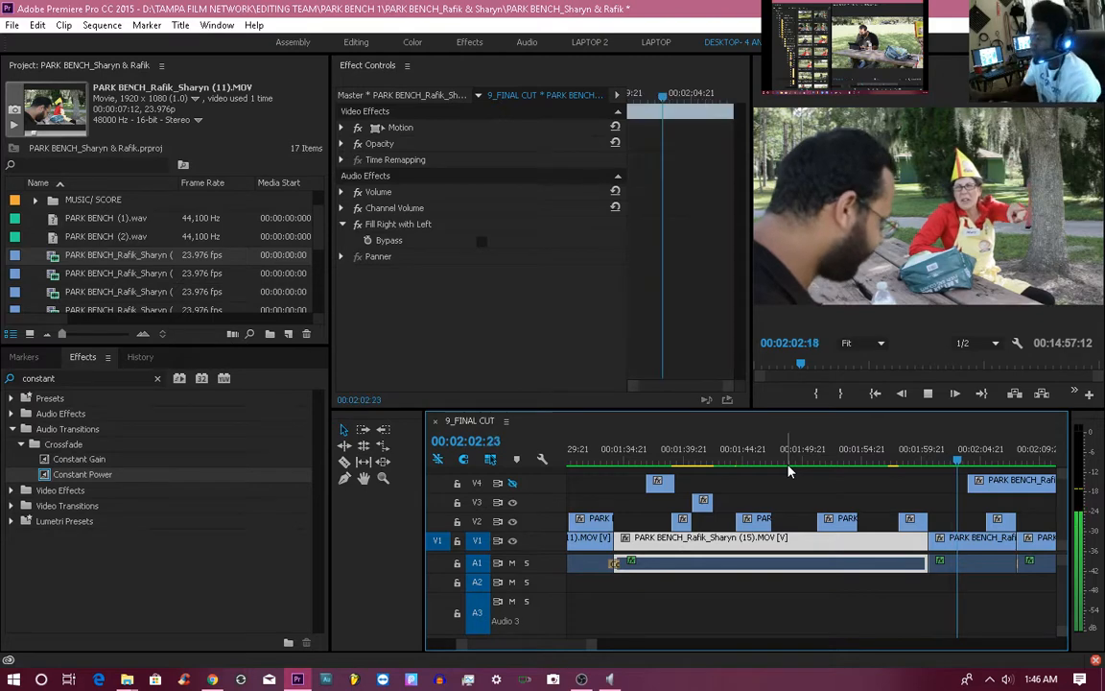
Move the trimmed V2 reaction clip earlier to start at 00:01:57:01 and play back through the V1 cut.
click(910, 521)
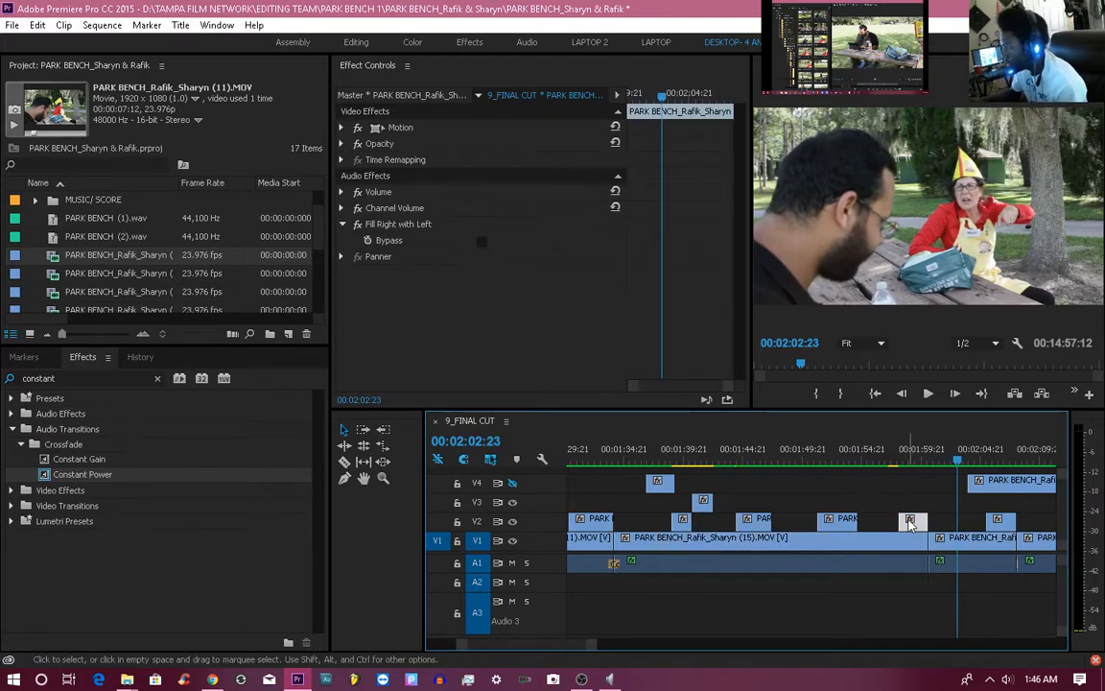
drag(910, 524, 899, 526)
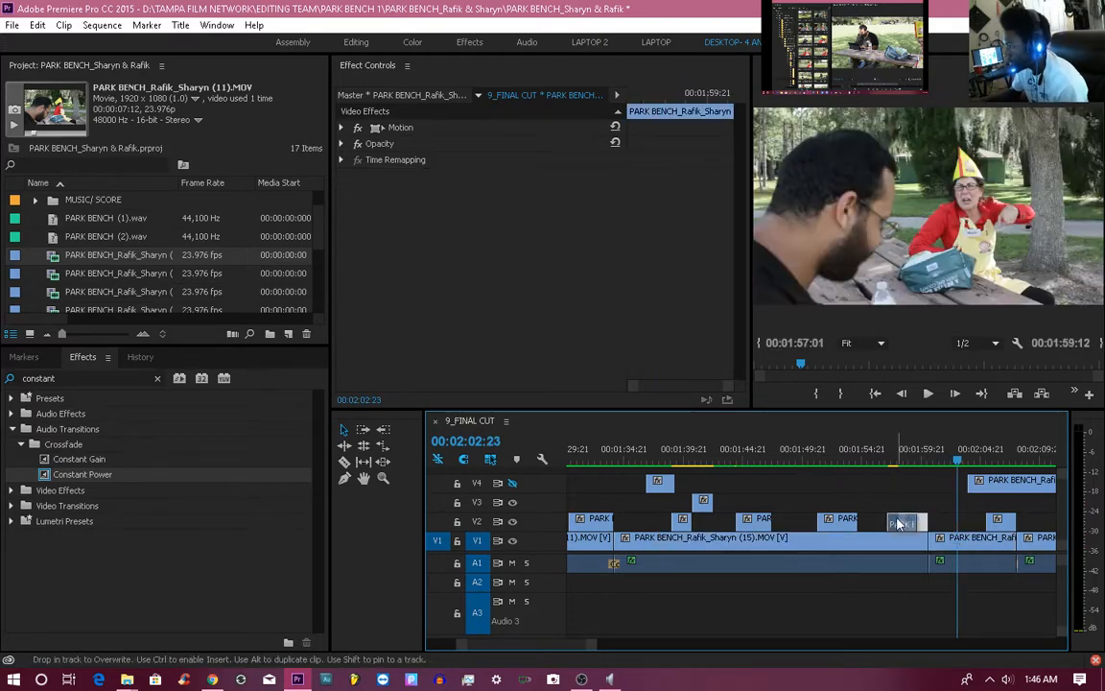
click(869, 462)
key(space)
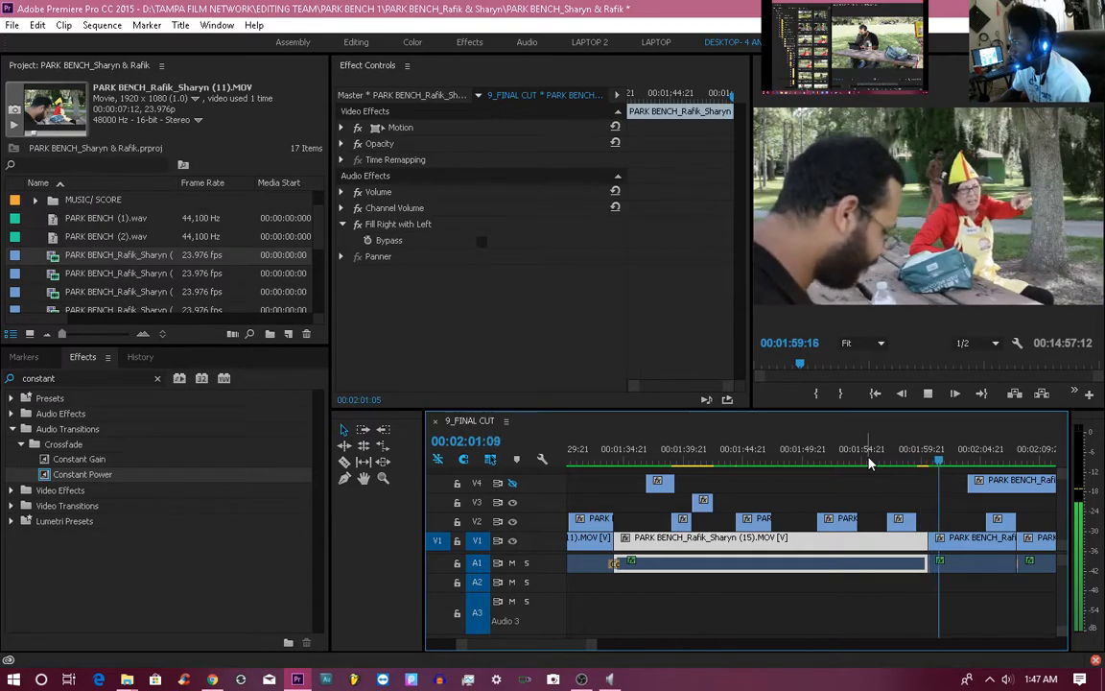
key(space)
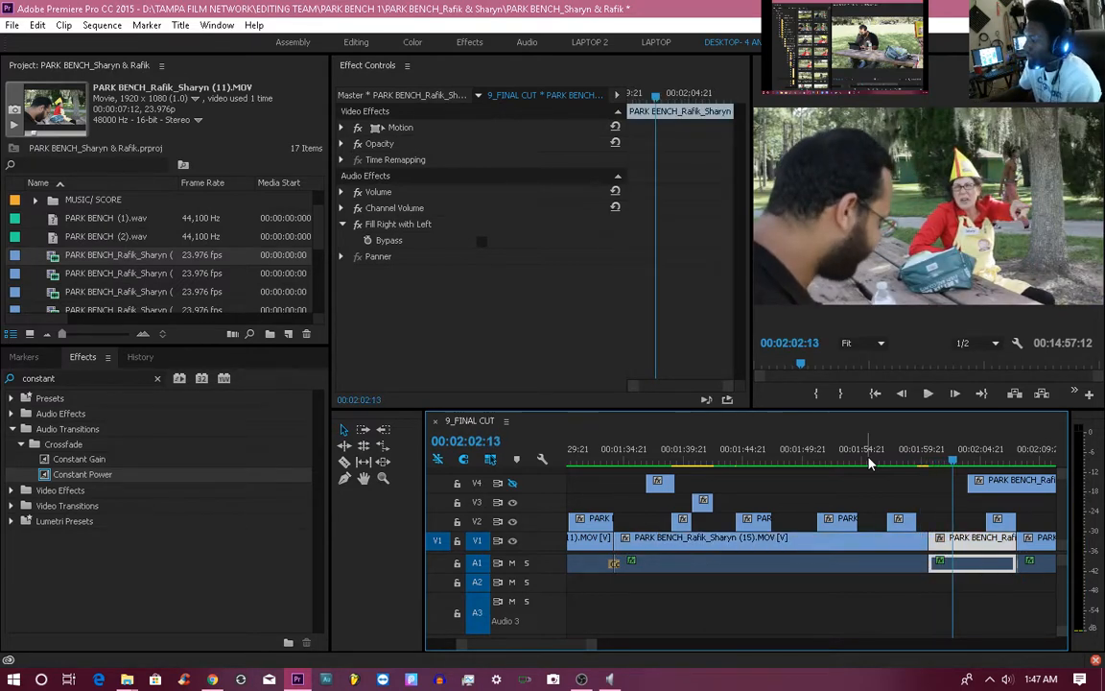
Scrub between about 00:01:56 and 00:02:01 to examine the gap after the moved V2 clip and the following V1 cut.
click(880, 466)
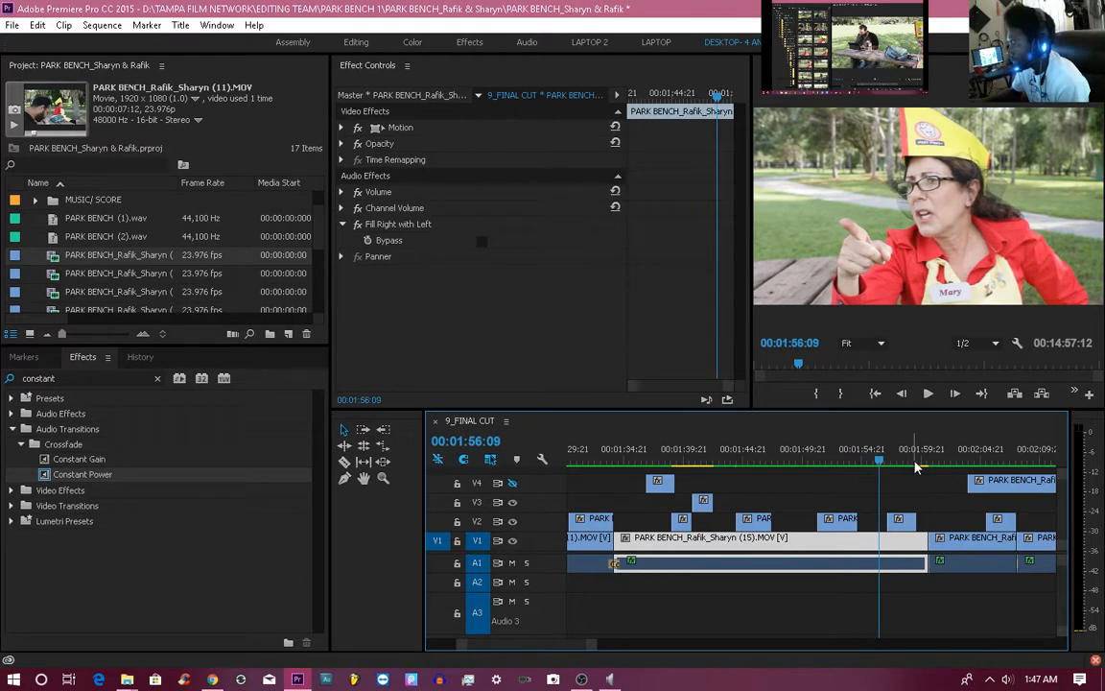
click(918, 467)
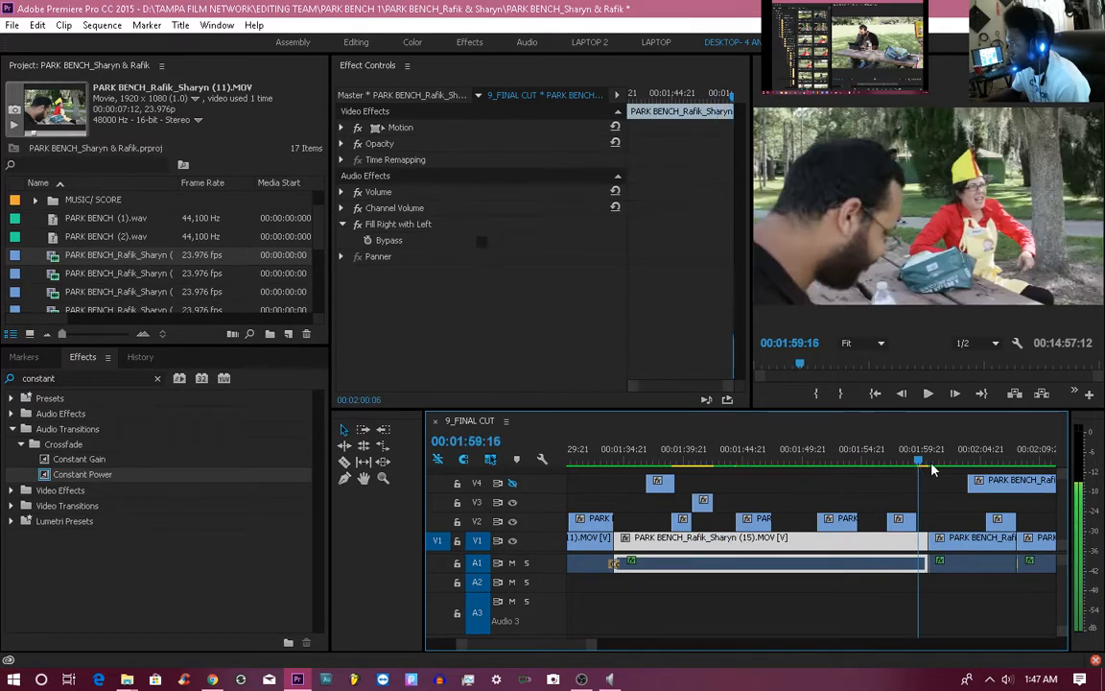
drag(931, 464, 936, 464)
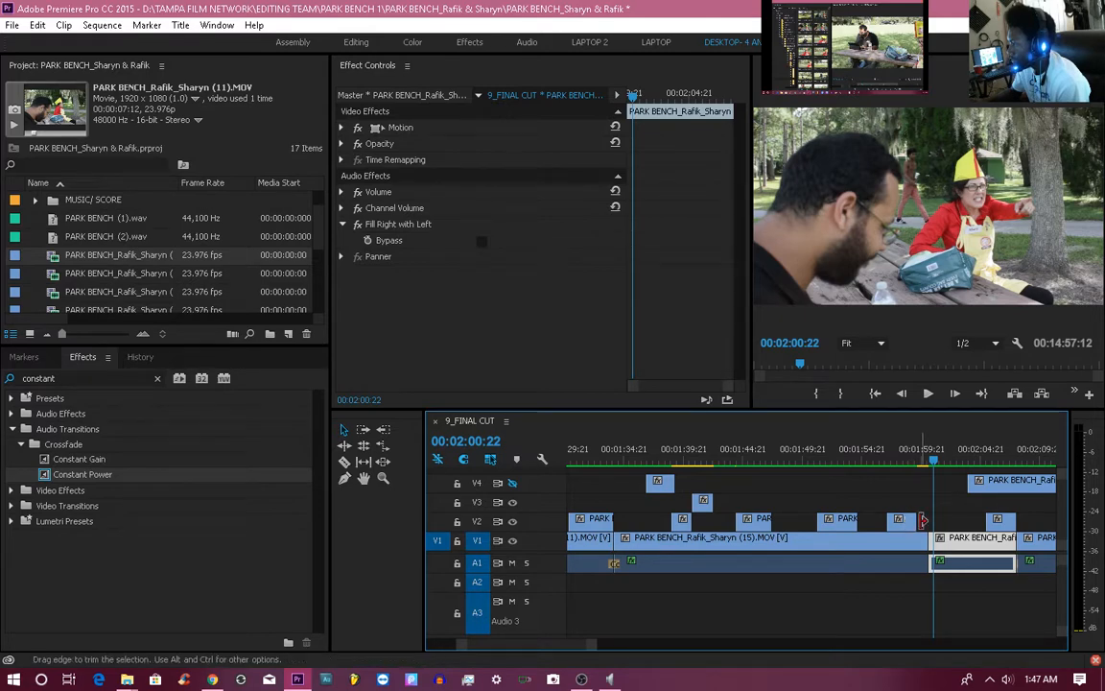
click(921, 461)
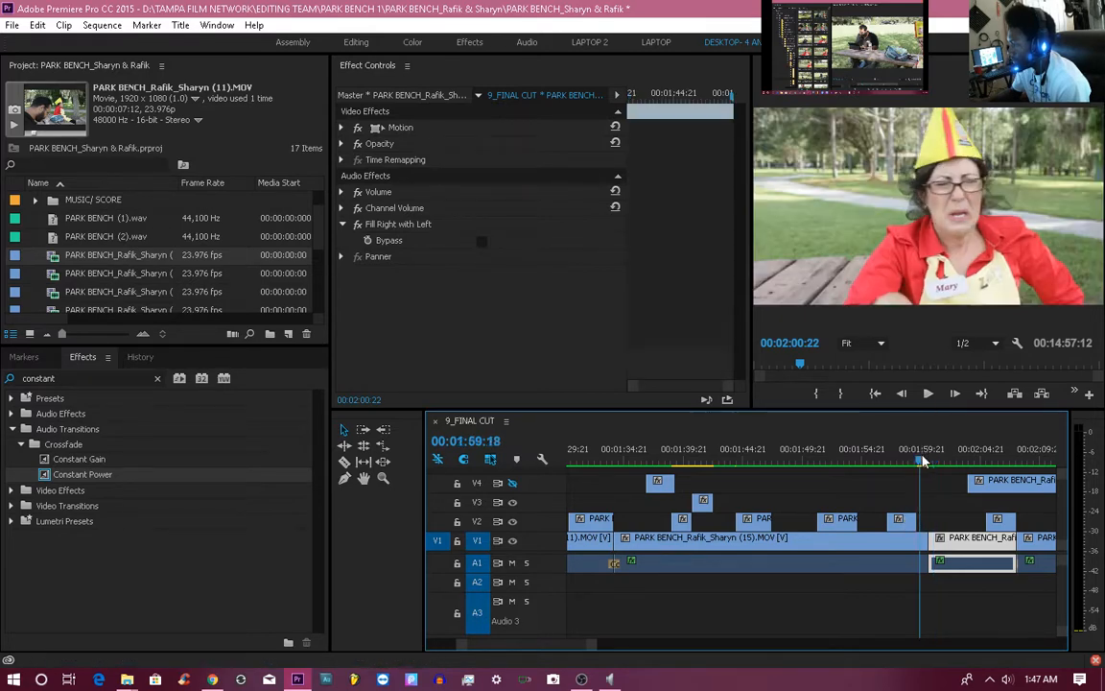
click(936, 462)
mouse_move(938, 461)
mouse_down()
mouse_move(920, 459)
mouse_move(936, 466)
mouse_up()
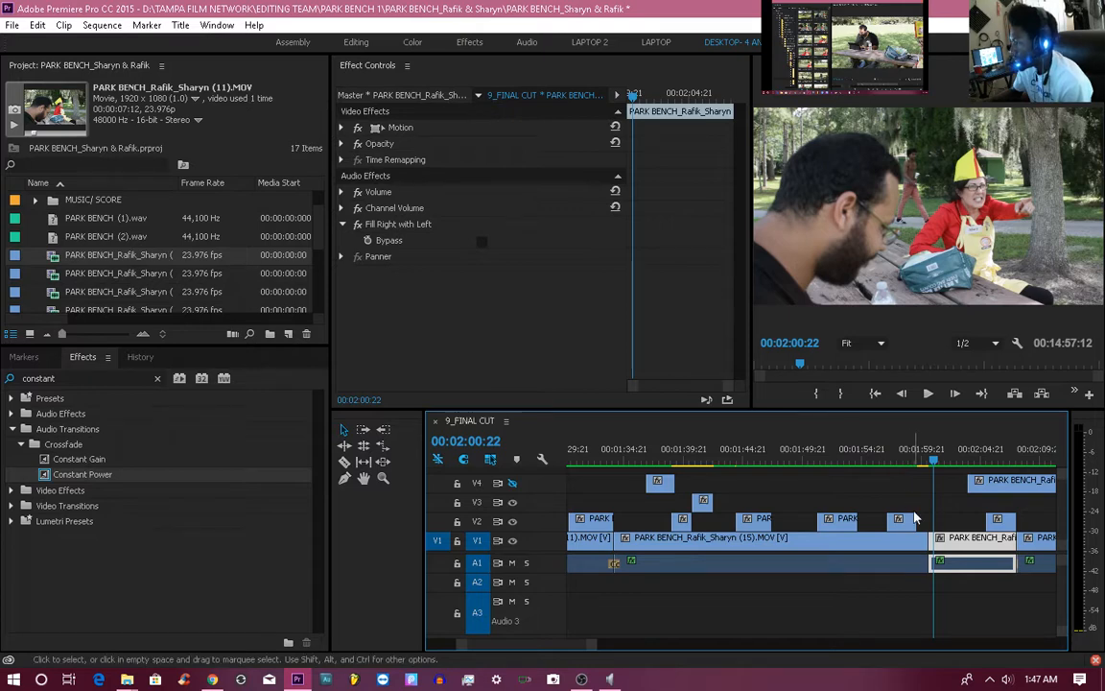
Extend the end of the V2 reaction clip before 00:02:00 to the V1 cut and play back the edit.
drag(917, 519, 929, 521)
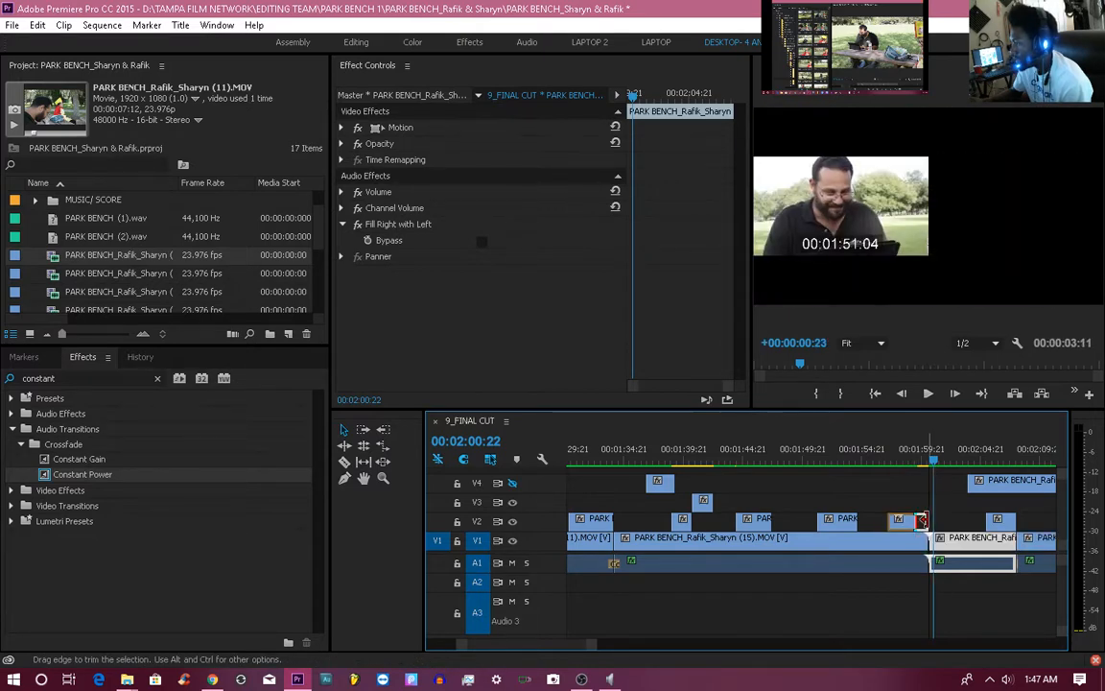
click(867, 461)
key(space)
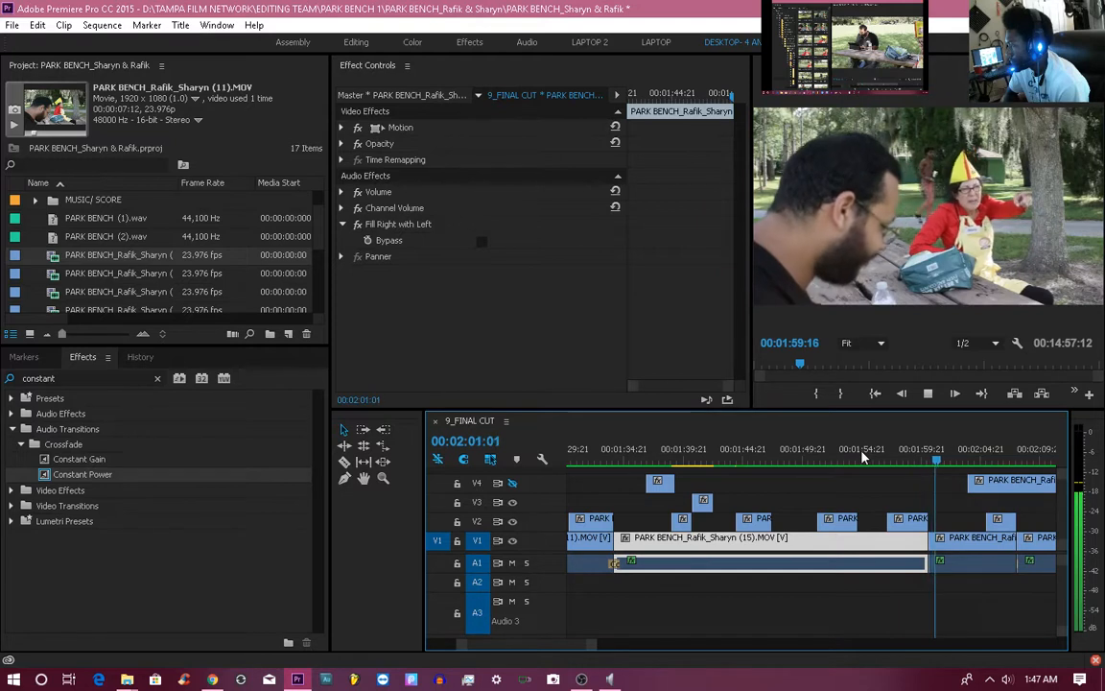
key(space)
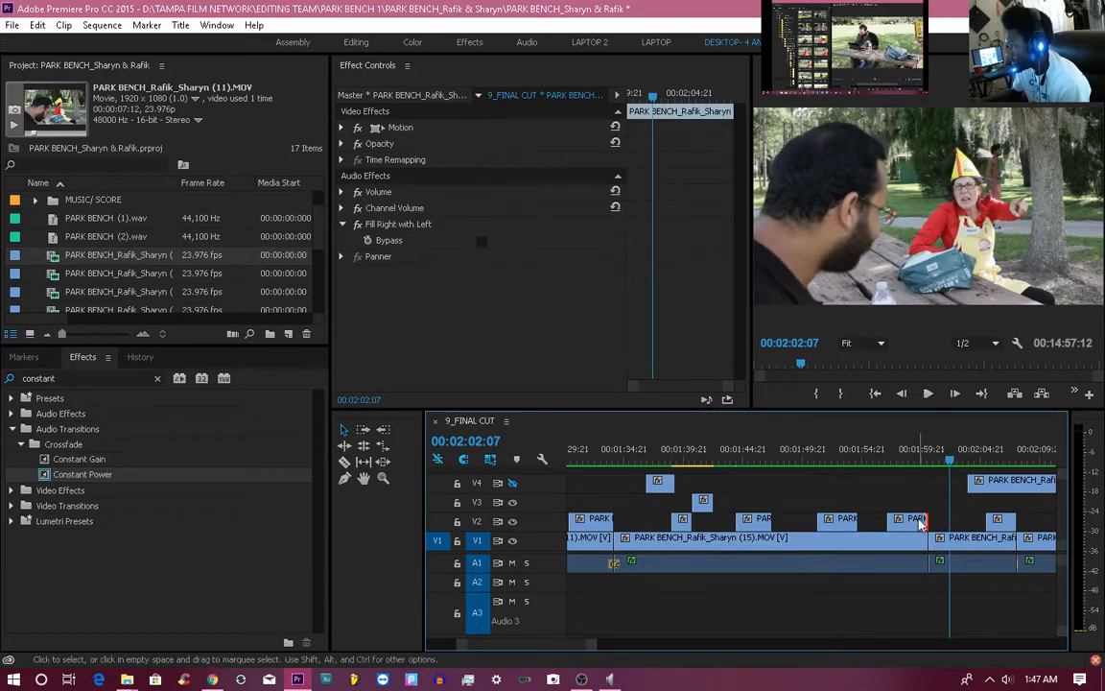
Trim the end of the V2 reaction clip back to about 00:01:59, before the V1 cut, and play back the transition.
drag(922, 520, 932, 519)
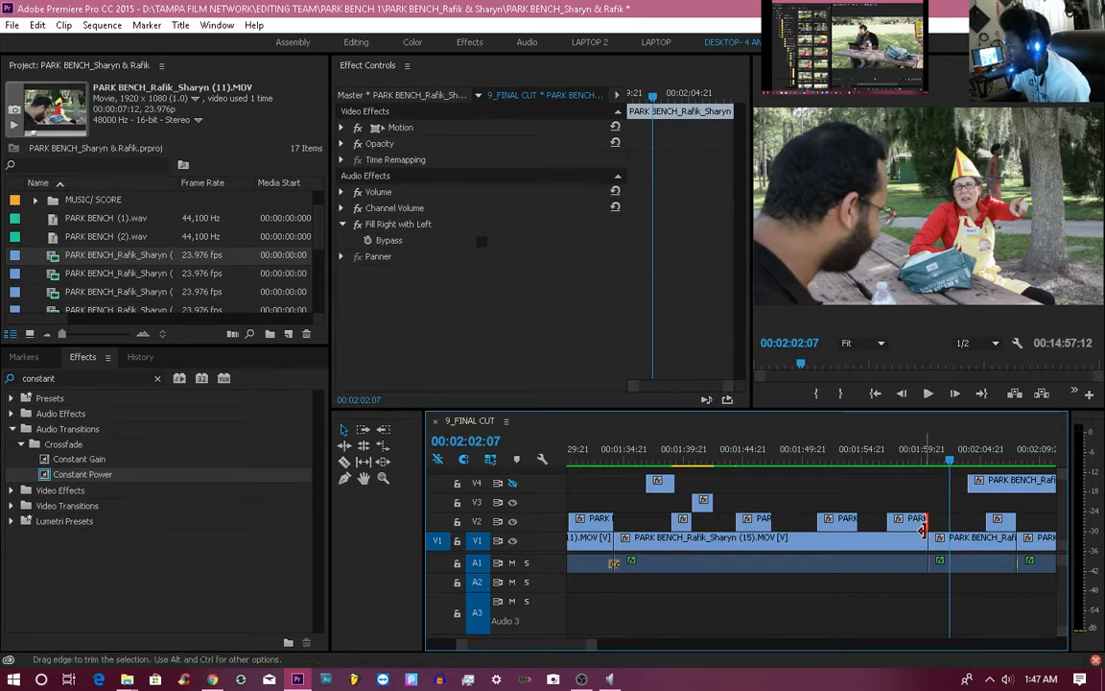
drag(923, 523, 913, 524)
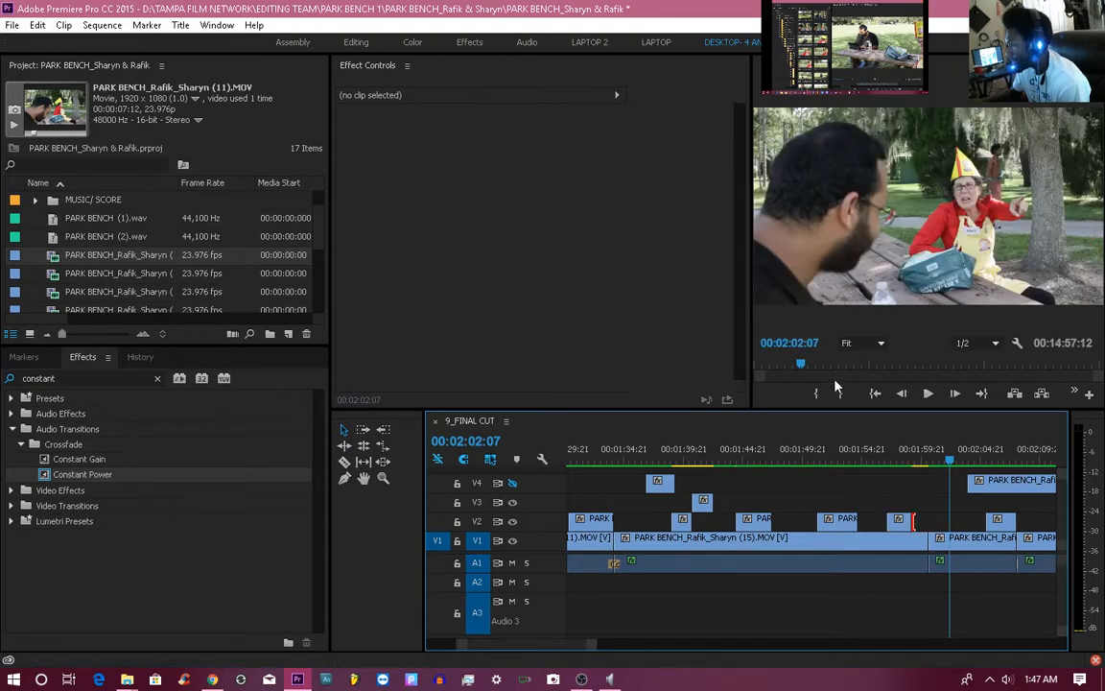
click(843, 441)
key(space)
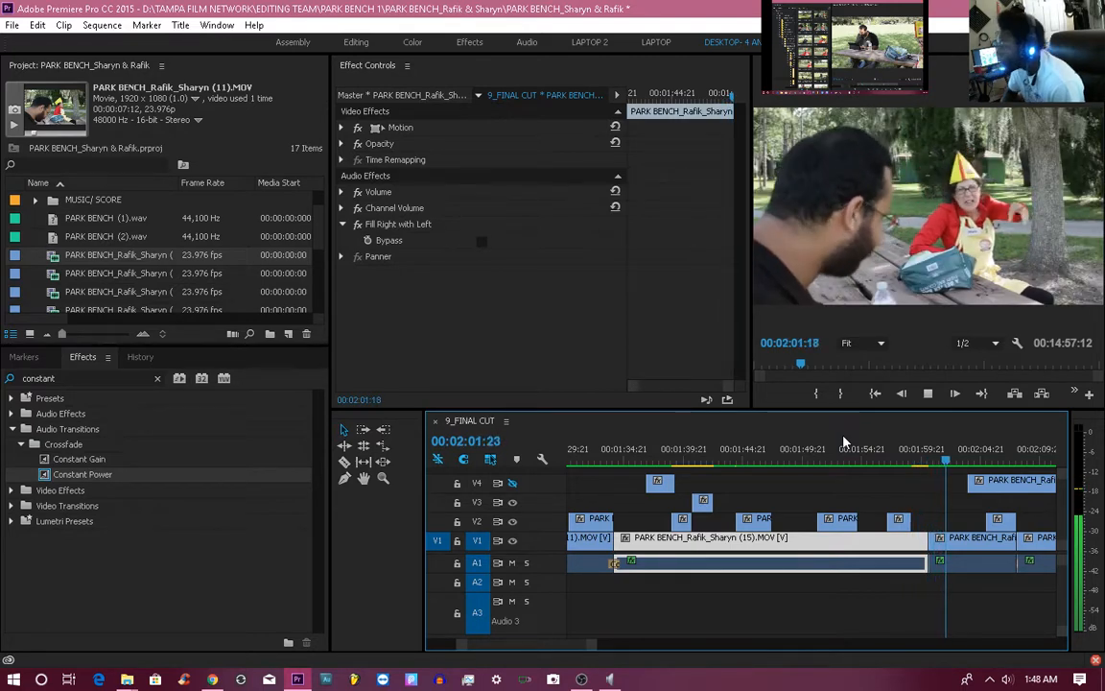
key(space)
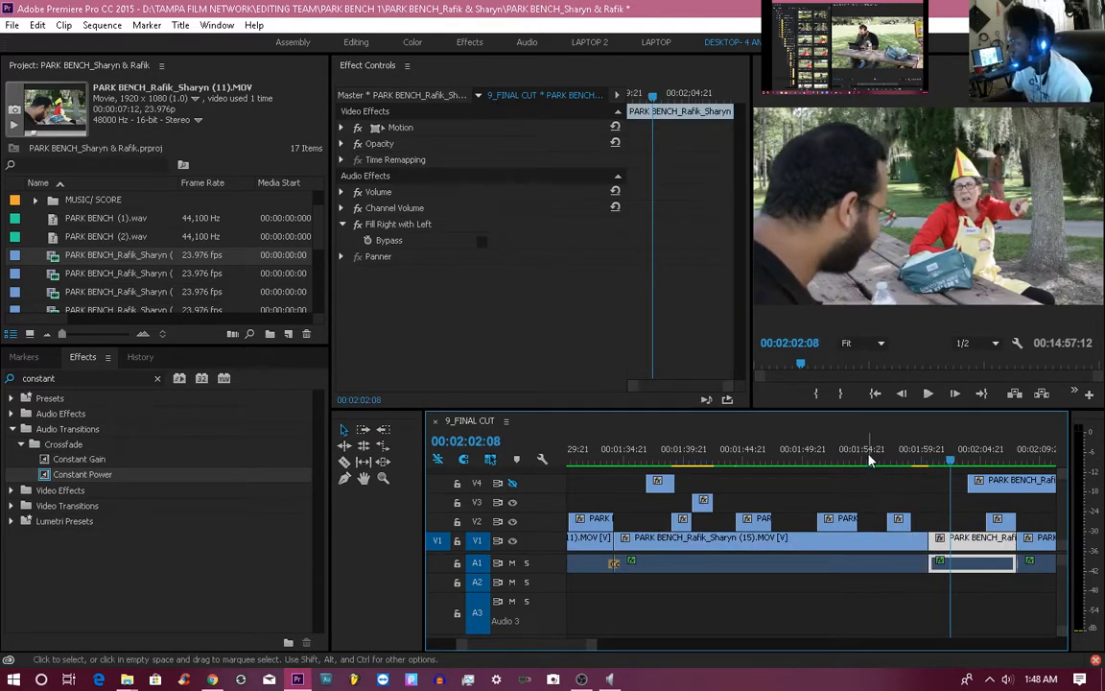
Play back the sequence from 00:01:55:04 to 00:02:08:13 and save the project.
click(867, 461)
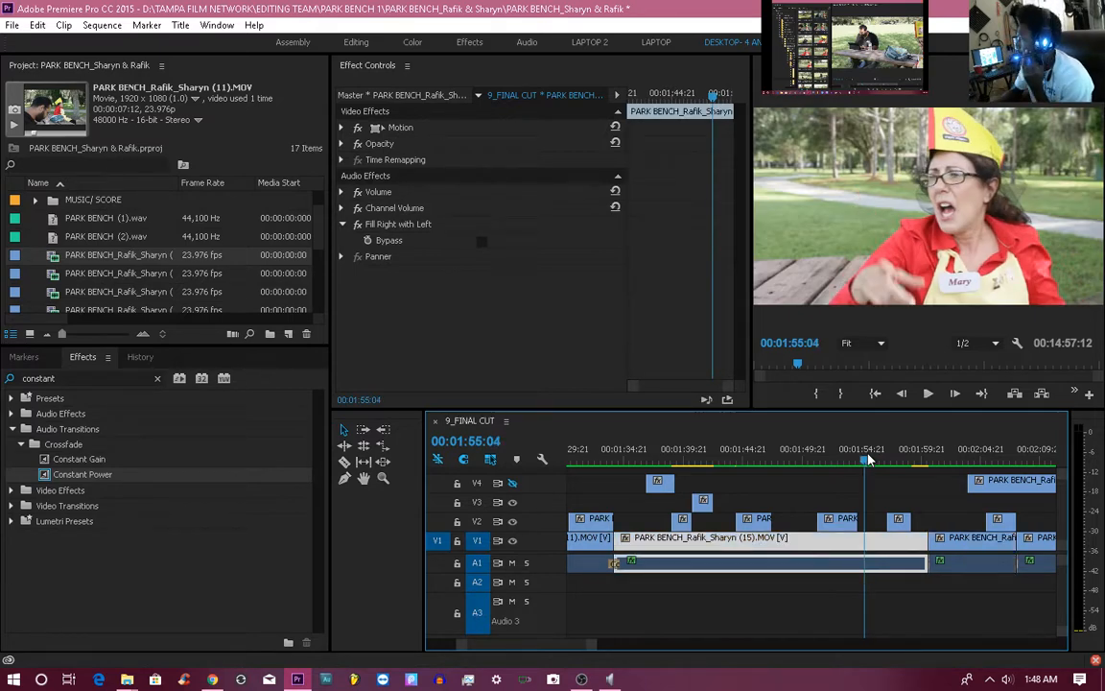
key(space)
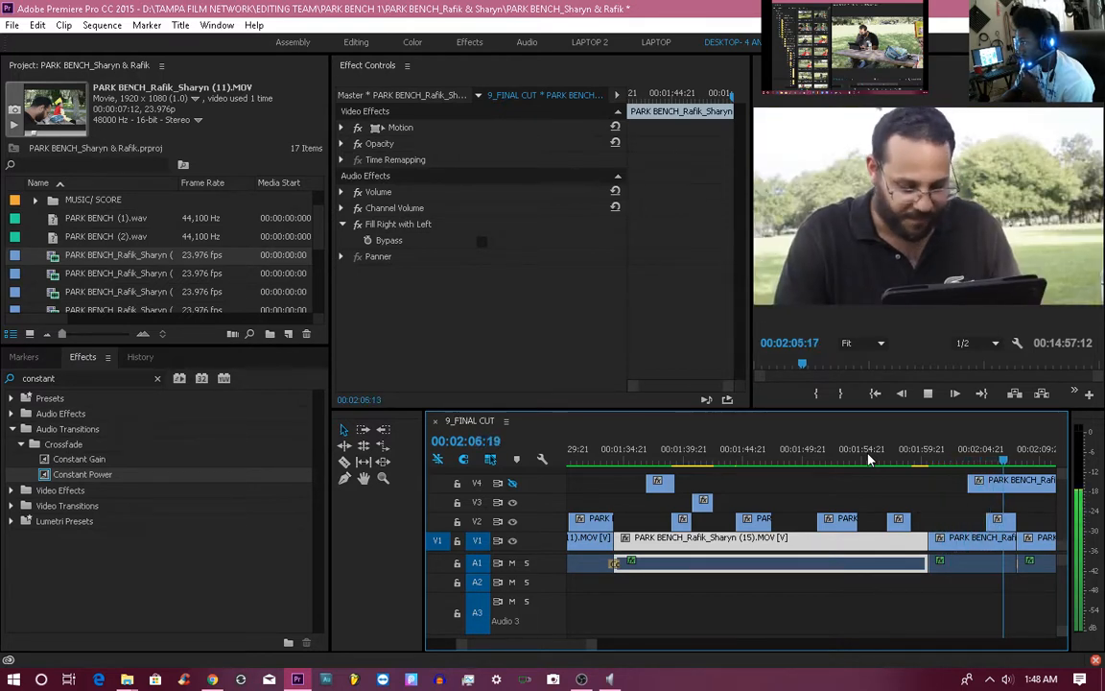
key(space)
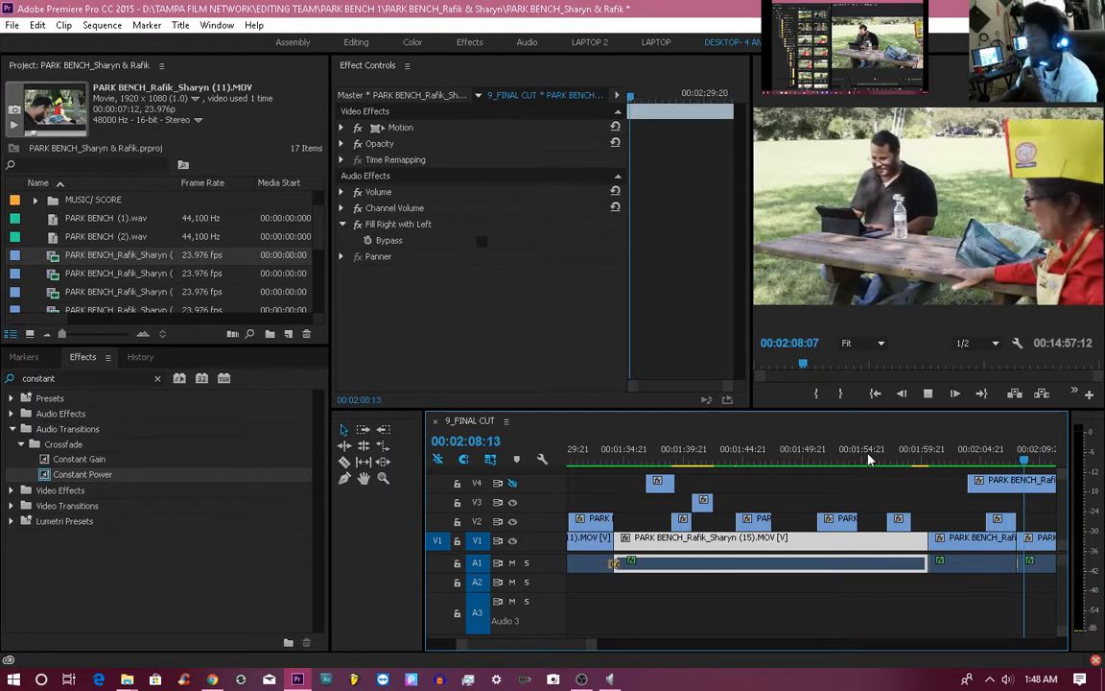
key(ctrl+s)
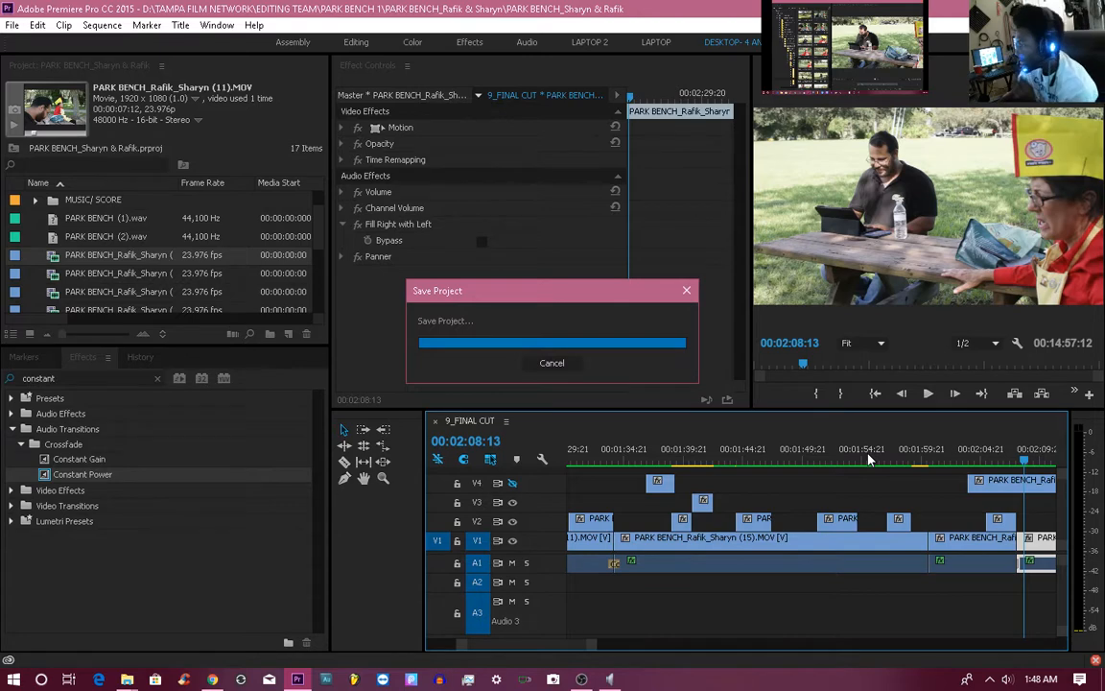
Replay the man's reaction shot from 00:02:04:16 to 00:02:07:11 and compare it with the frame at 00:01:53:15.
click(944, 464)
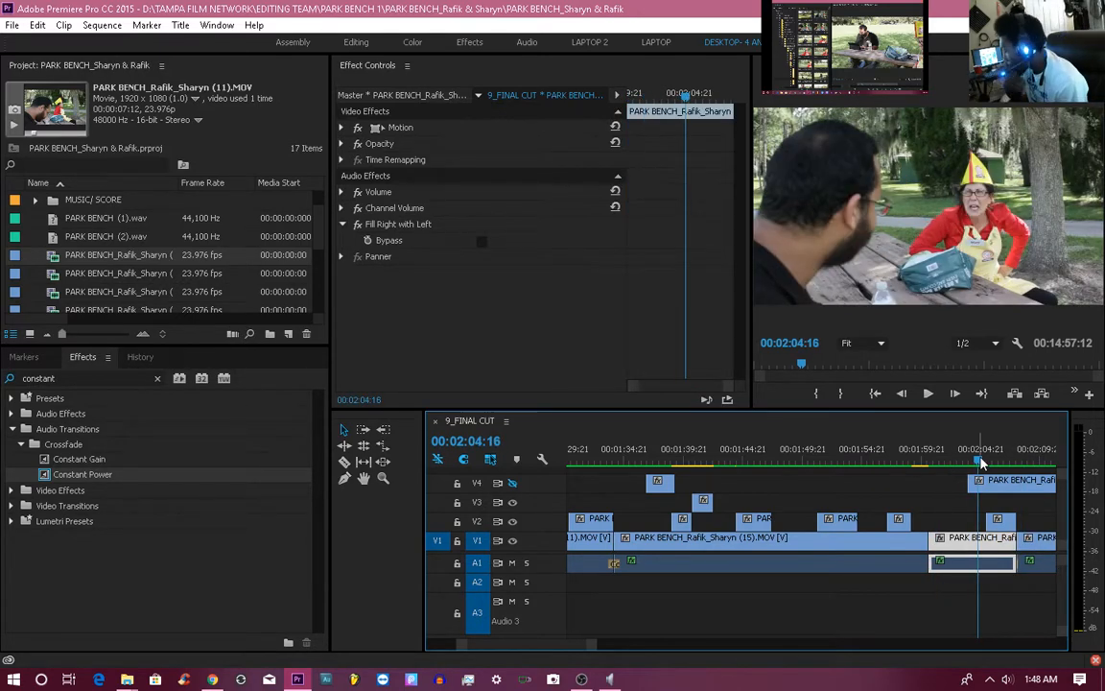
key(space)
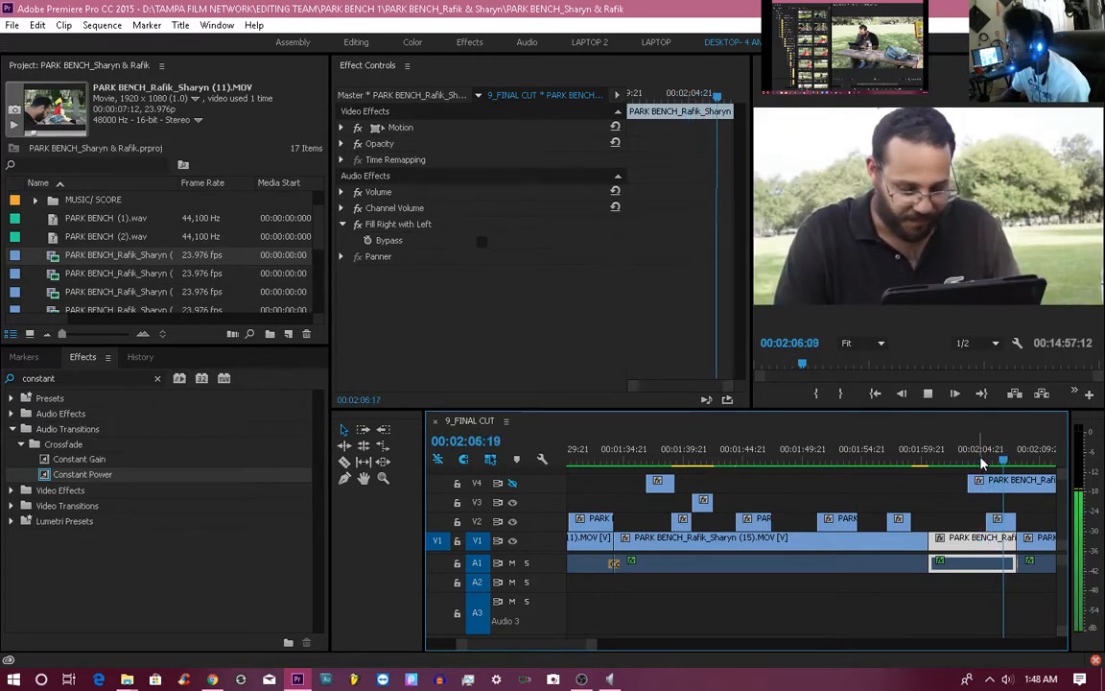
key(space)
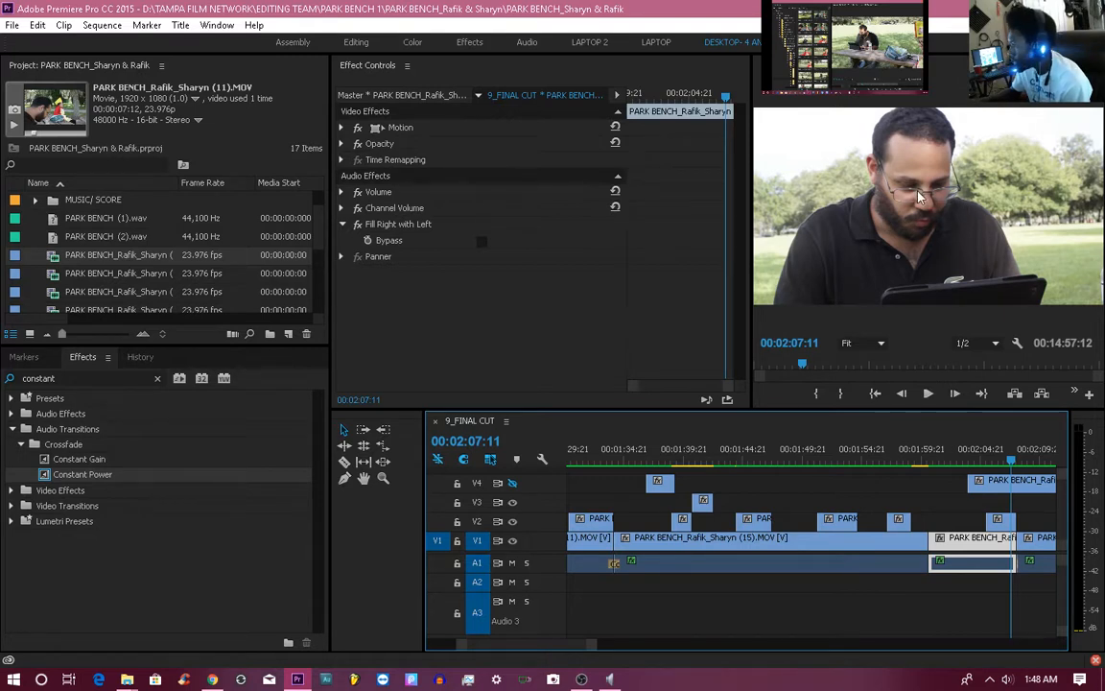
click(846, 457)
key(d)
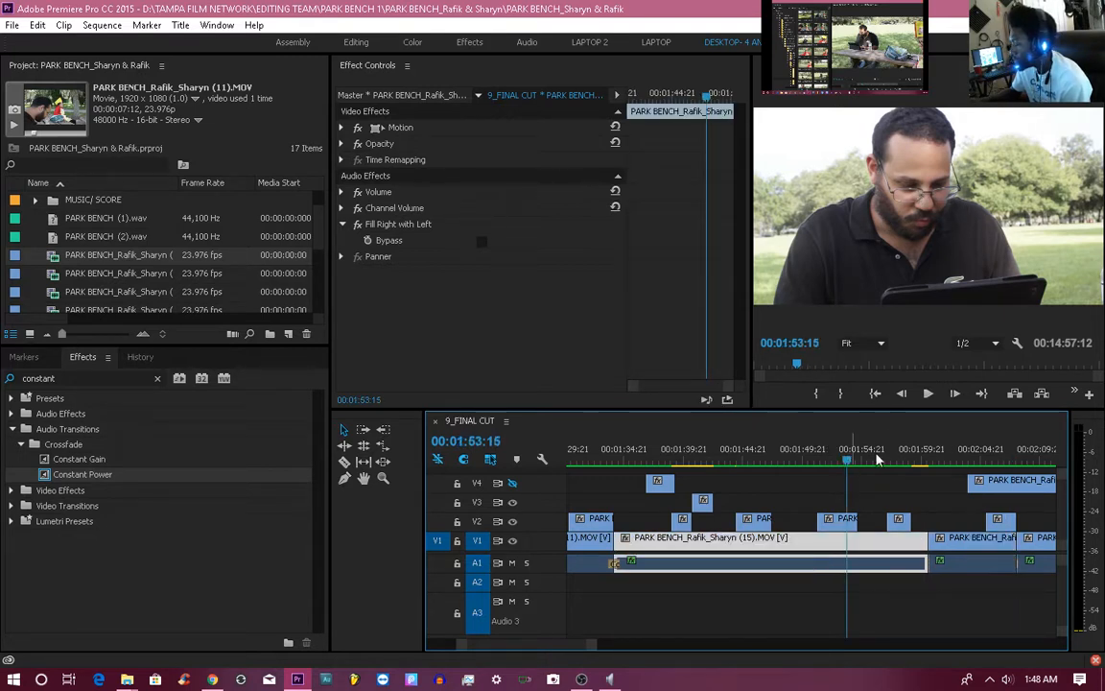
Play the sequence from 00:01:58:11 to 00:02:25:03 and save the project.
click(907, 456)
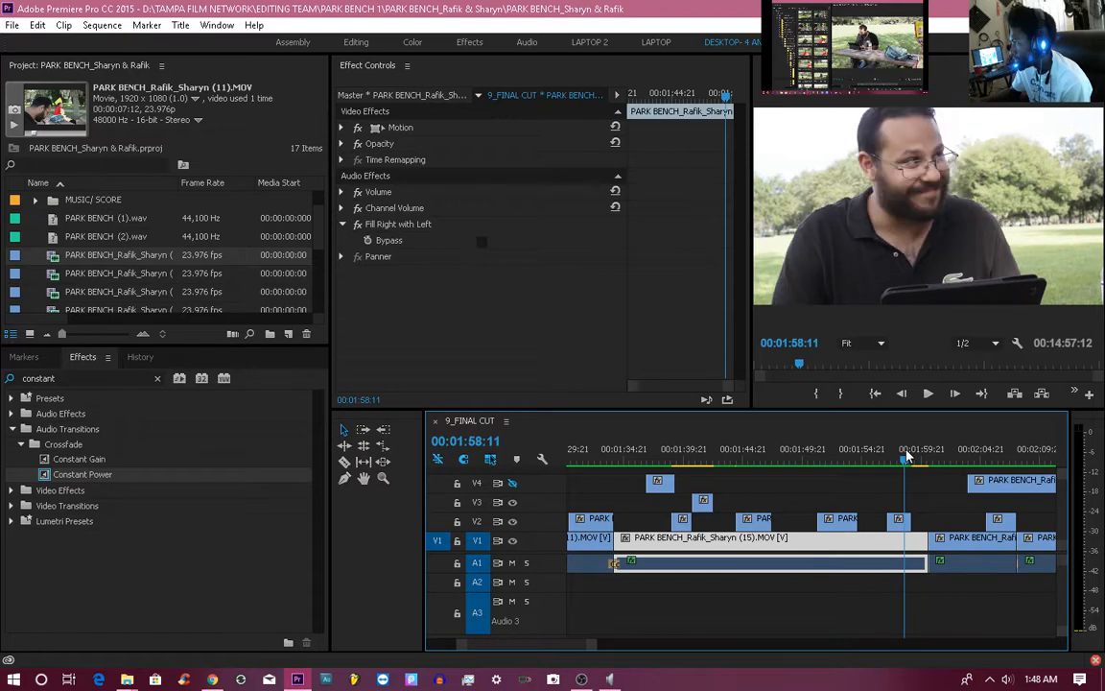
key(space)
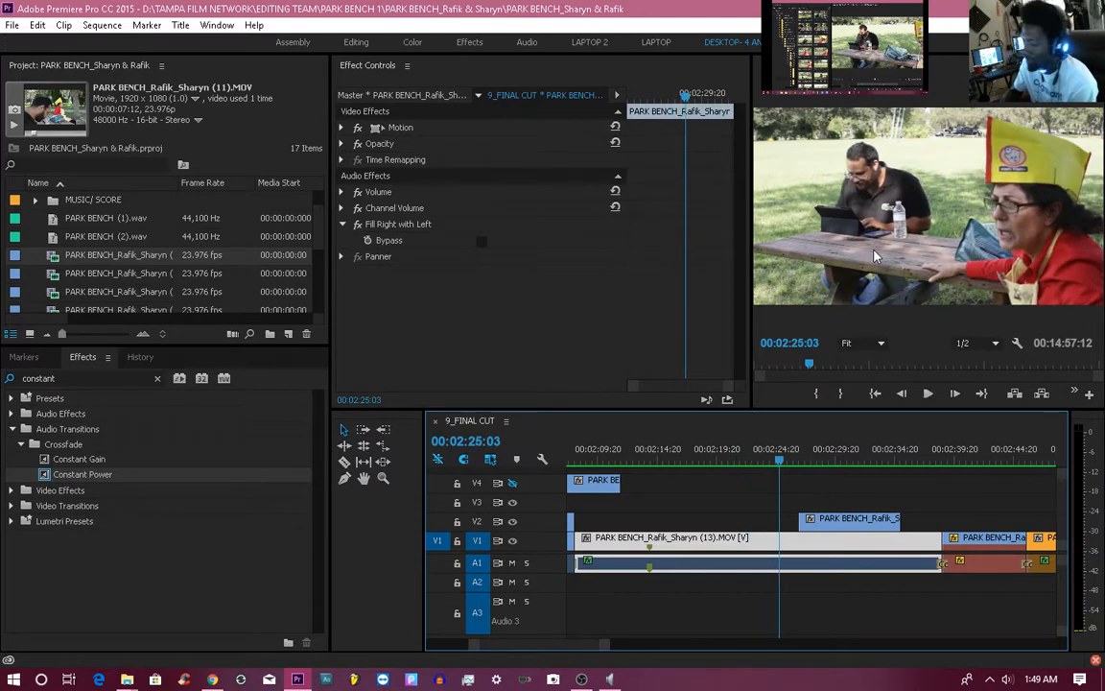
key(ctrl+s)
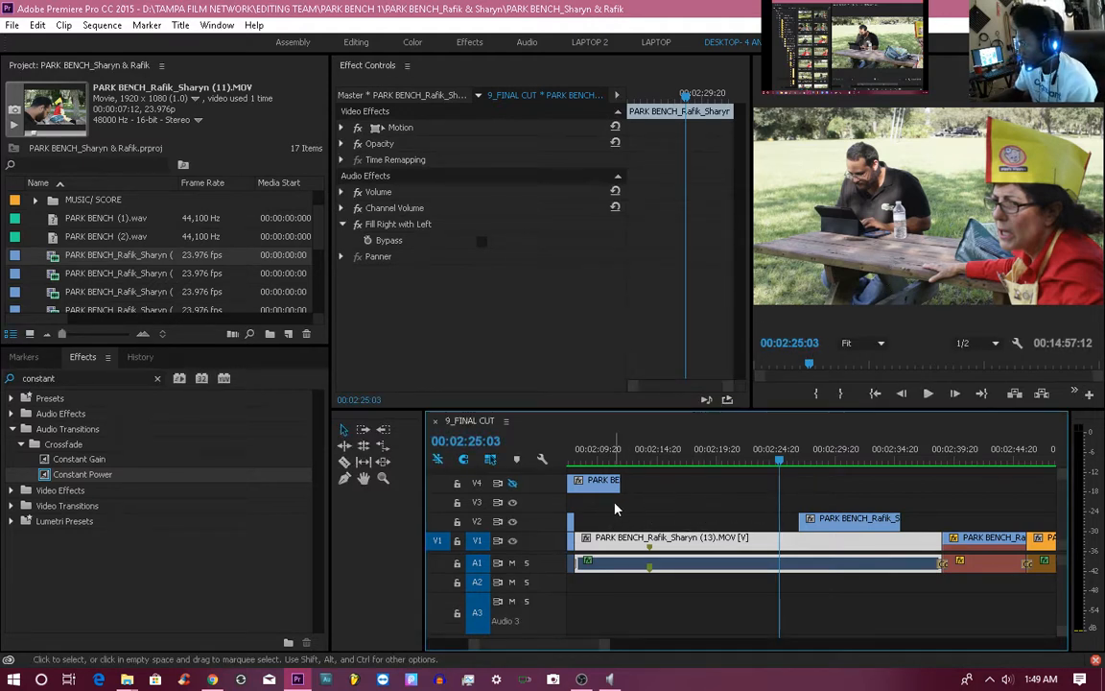
Review the wide V1 shot from about 00:02:12:02 to 00:02:13:18 to examine where a reaction shot fits.
click(646, 451)
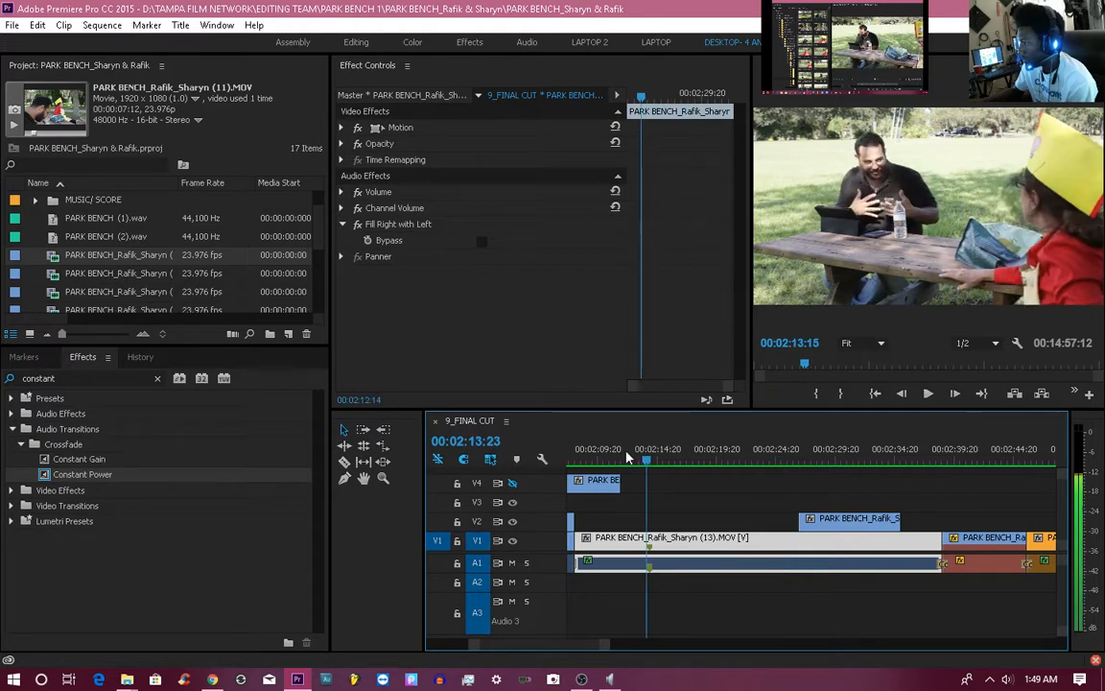
click(626, 453)
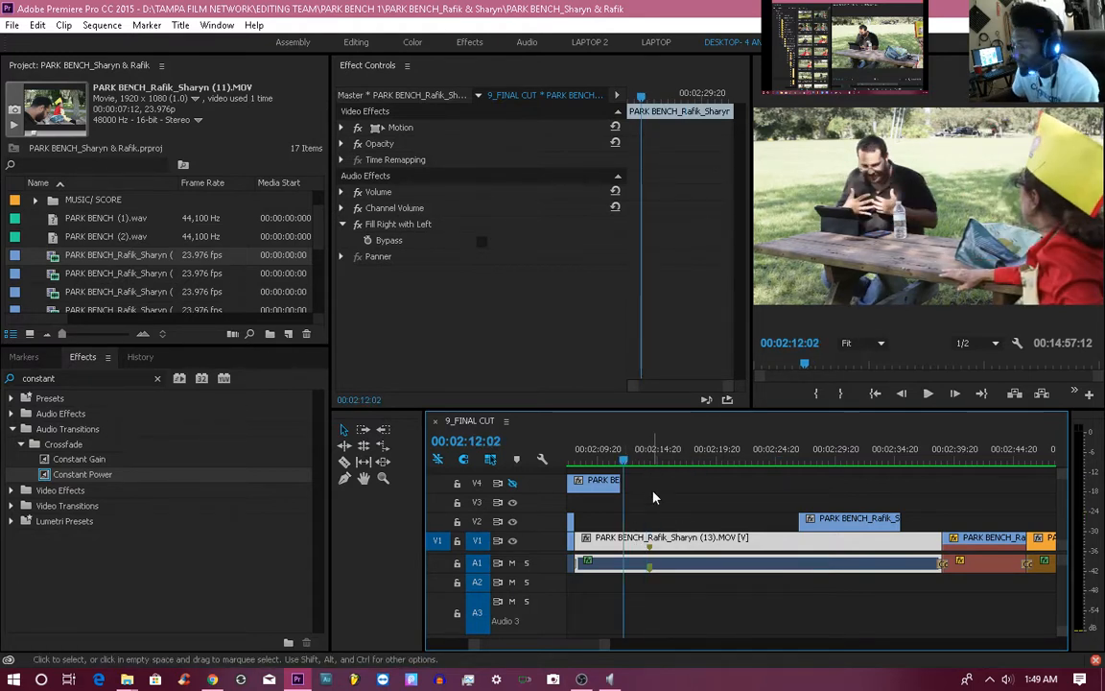
key(space)
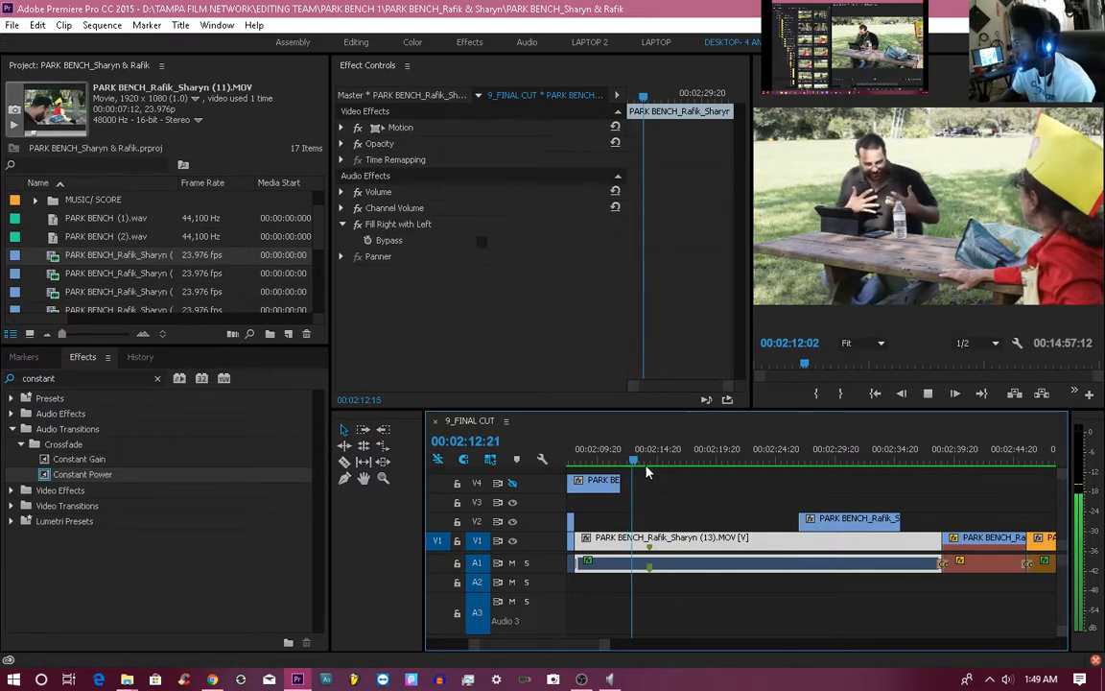
key(space)
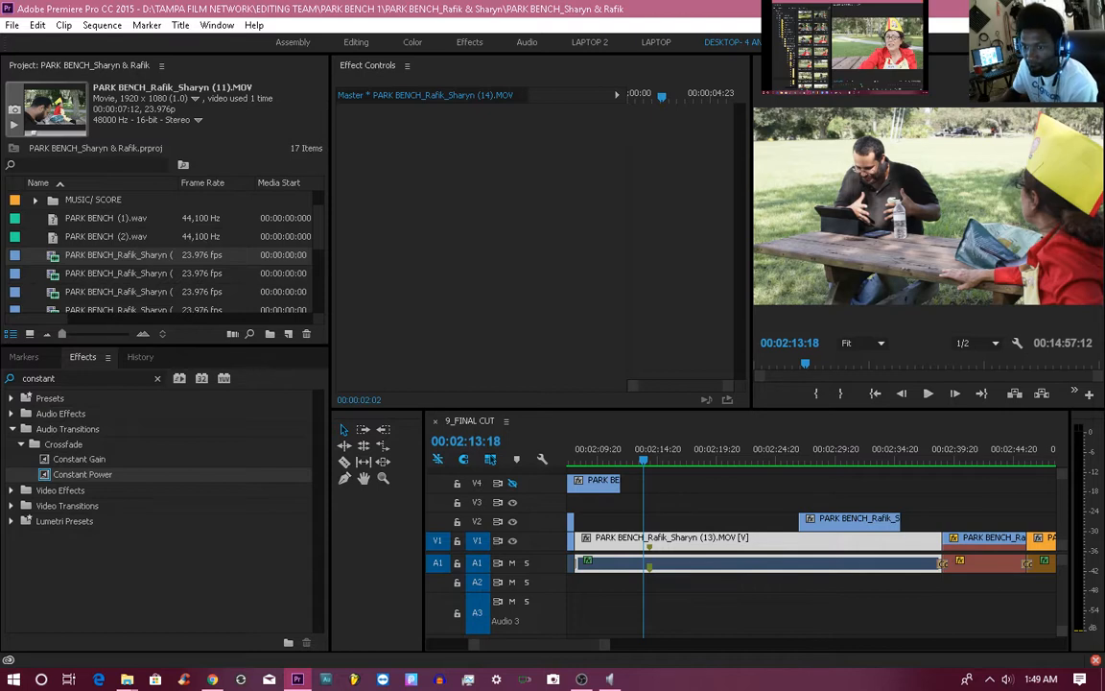
Place a section of the woman's clip (15) on V2 at the V1 clip marker, about 00:02:14:04, and play it back.
key(space)
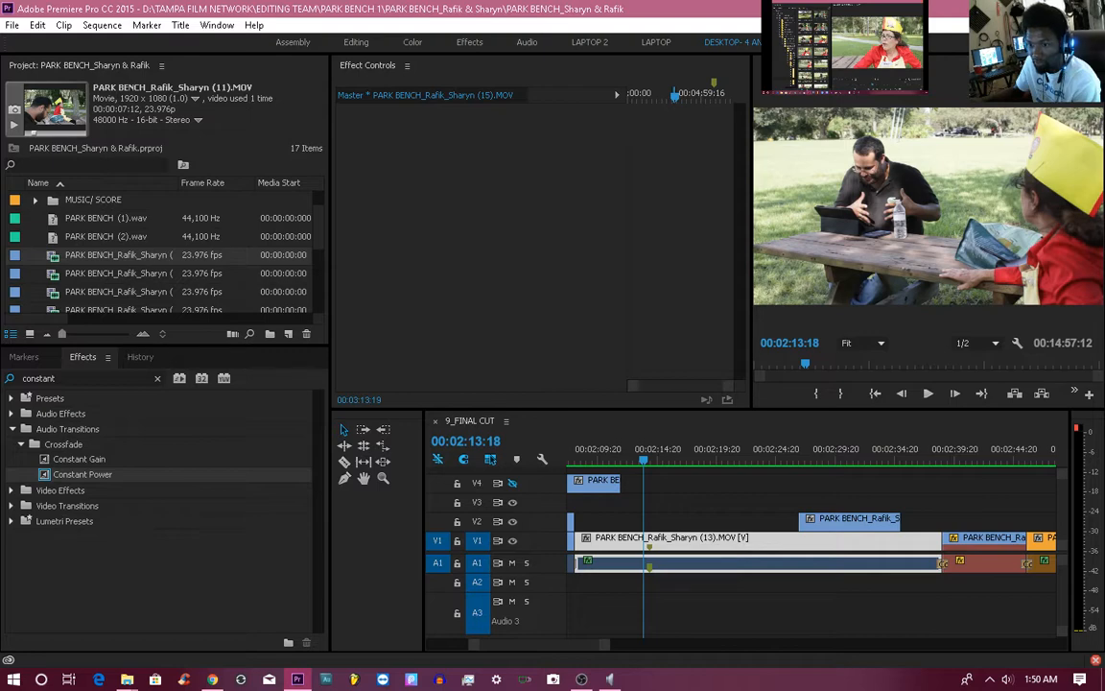
mouse_move(261, 496)
mouse_down()
mouse_move(718, 443)
mouse_move(681, 523)
mouse_move(658, 543)
mouse_move(656, 526)
mouse_up()
drag(638, 459, 593, 460)
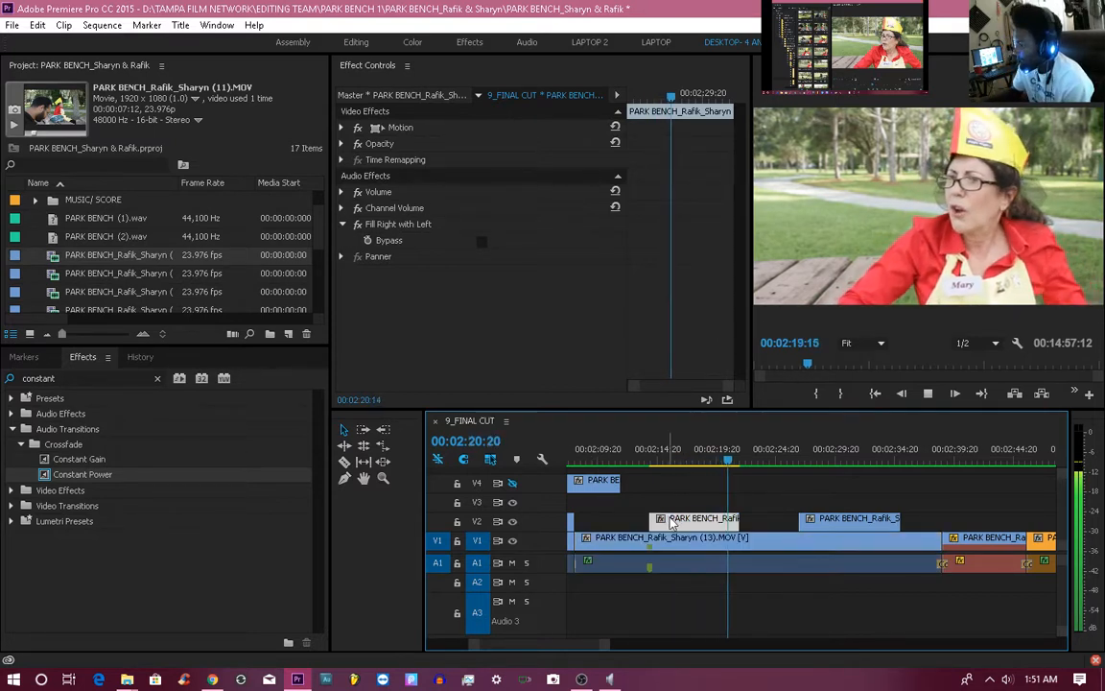
Try moving the V2 clip (15) later in two small shifts to start at about 00:02:15:00, playing back each position.
drag(673, 523, 680, 525)
key(space)
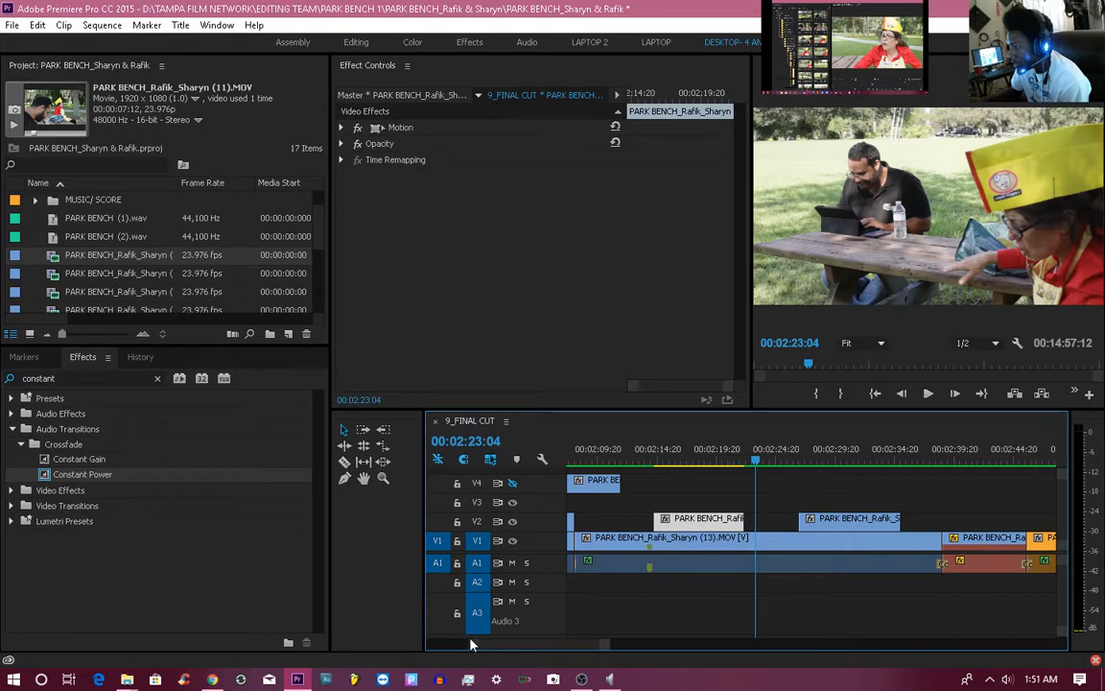
drag(469, 645, 494, 646)
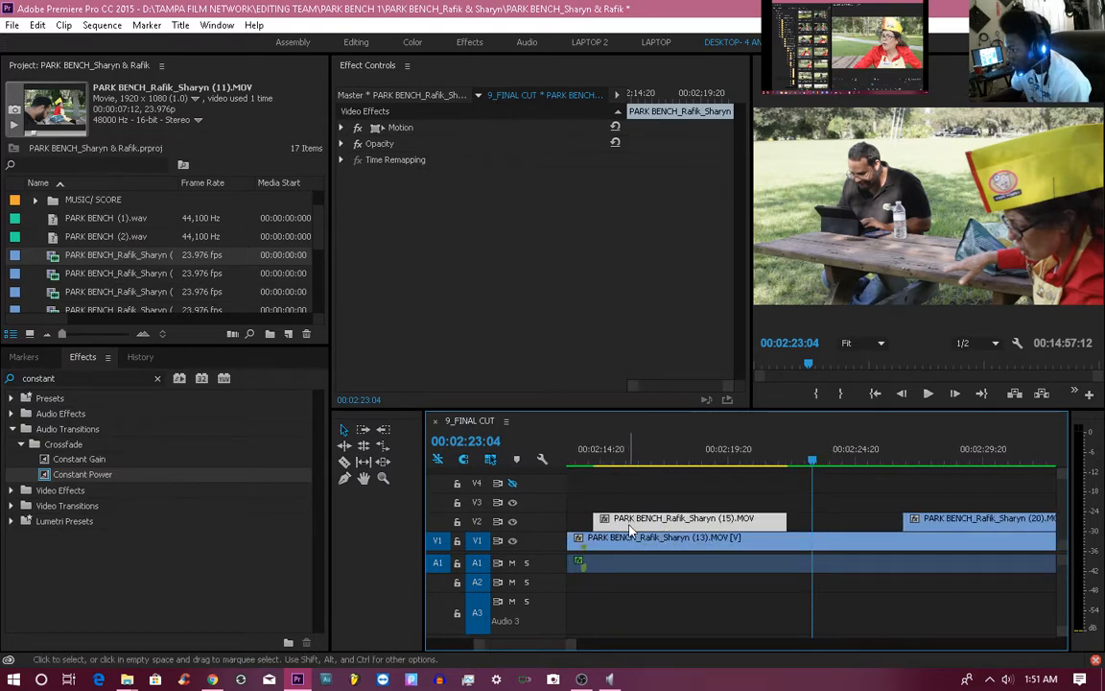
drag(635, 524, 646, 531)
click(595, 459)
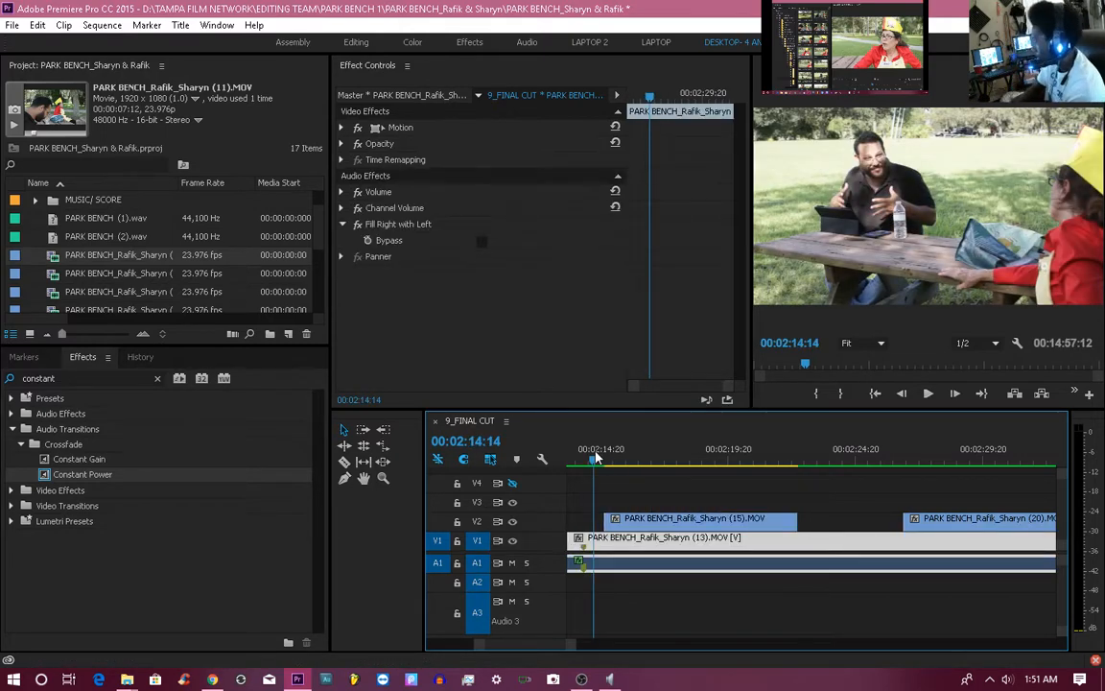
key(space)
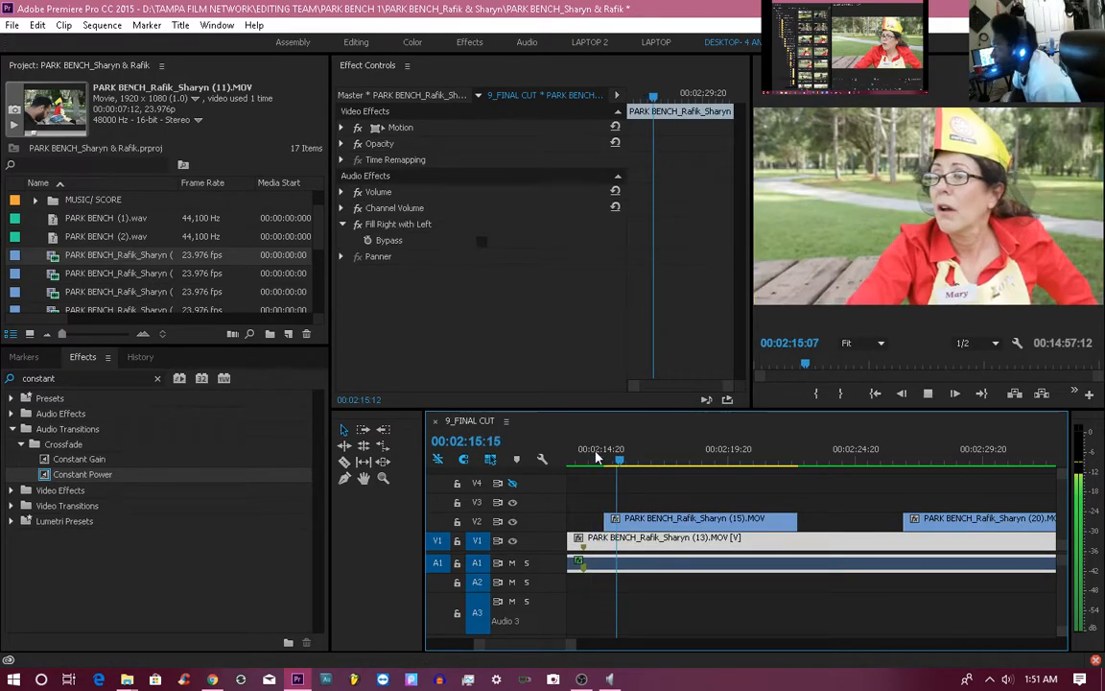
key(space)
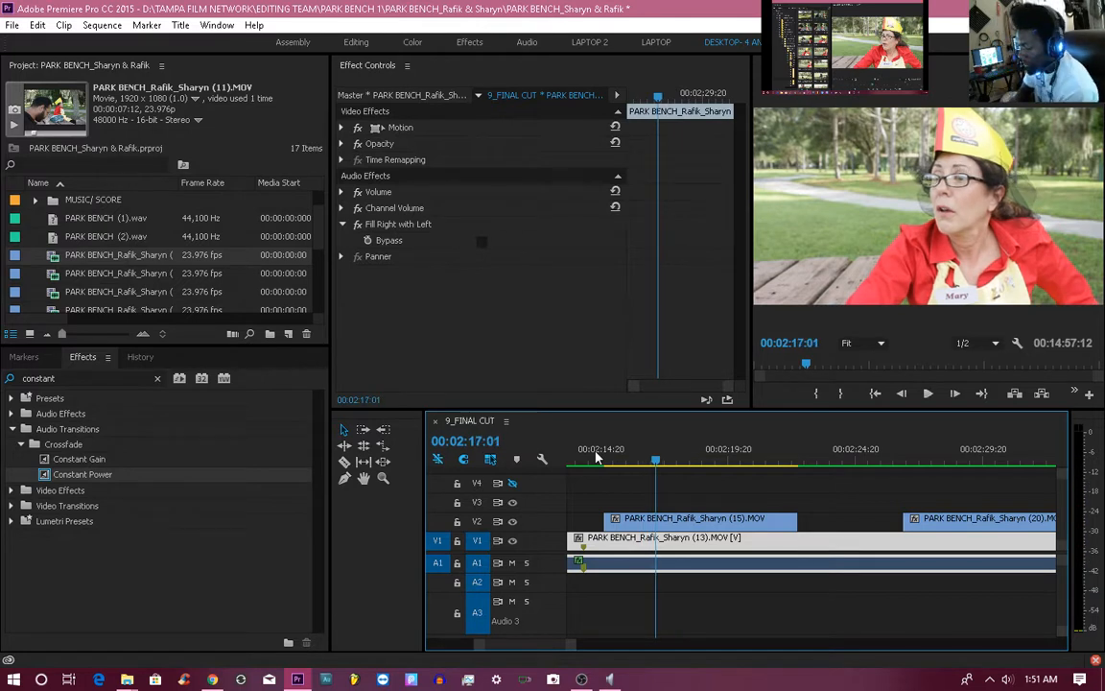
Return the V2 clip (15) to start at the V1 clip marker and play back from 00:02:13:20 to 00:02:17:00.
key(ctrl+z)
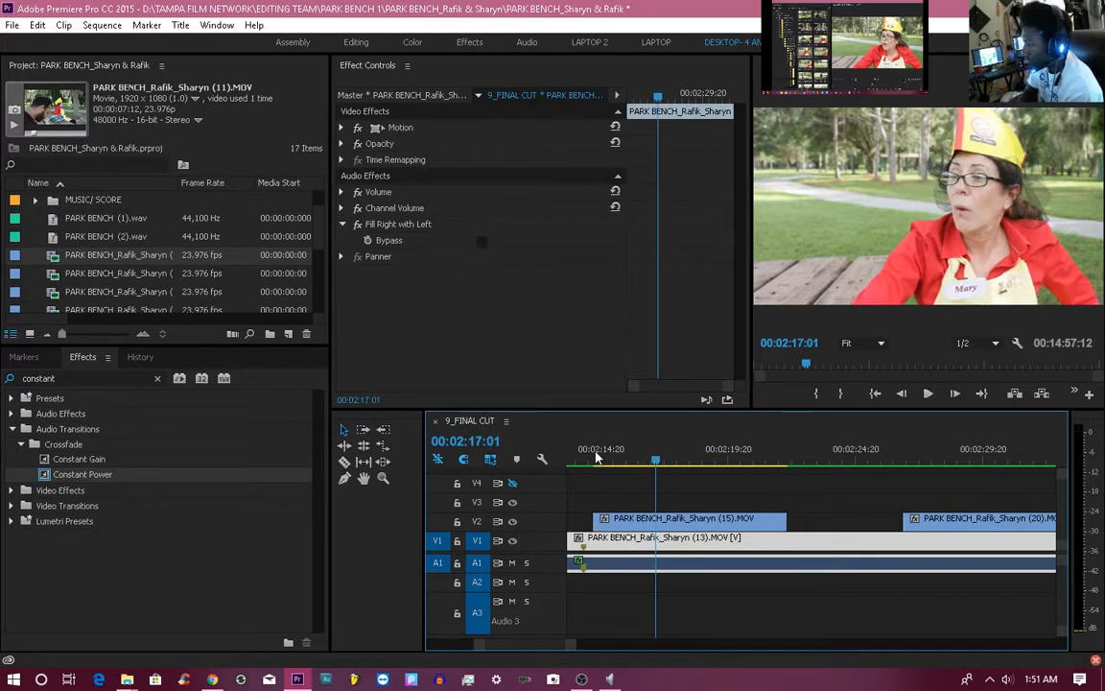
key(ctrl+z)
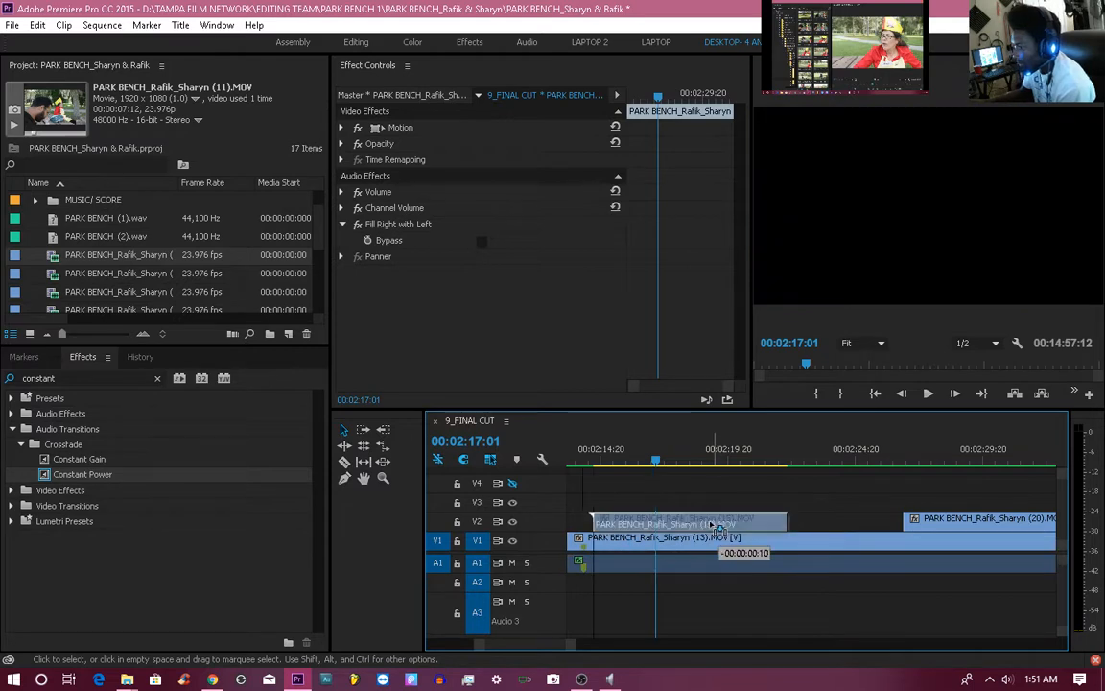
click(578, 465)
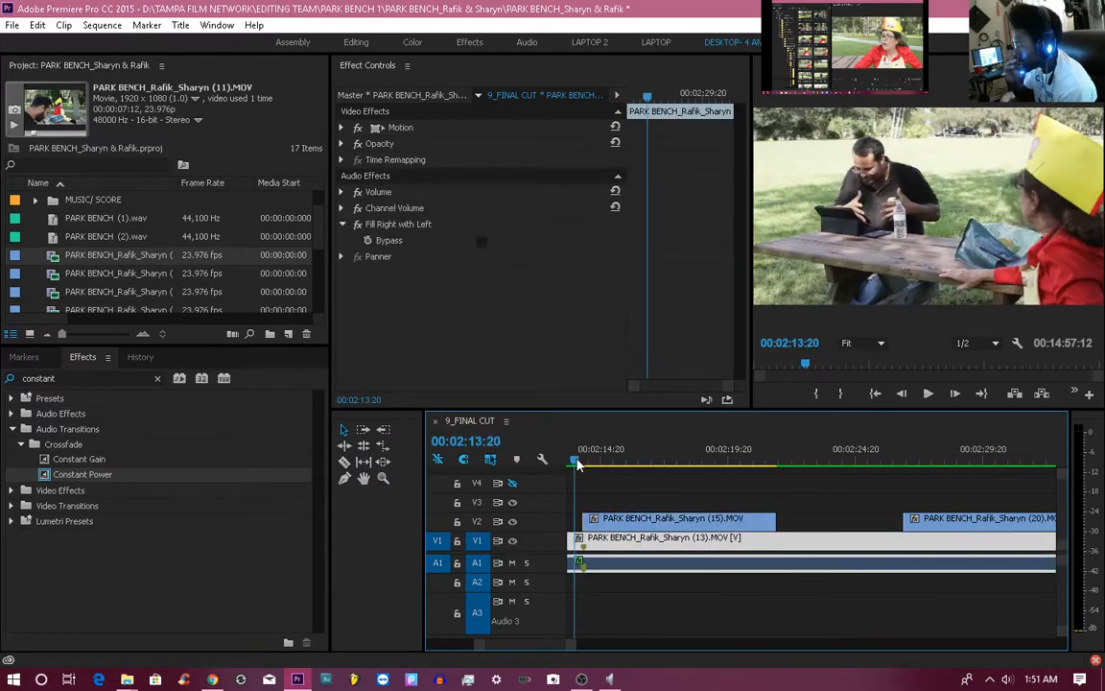
key(space)
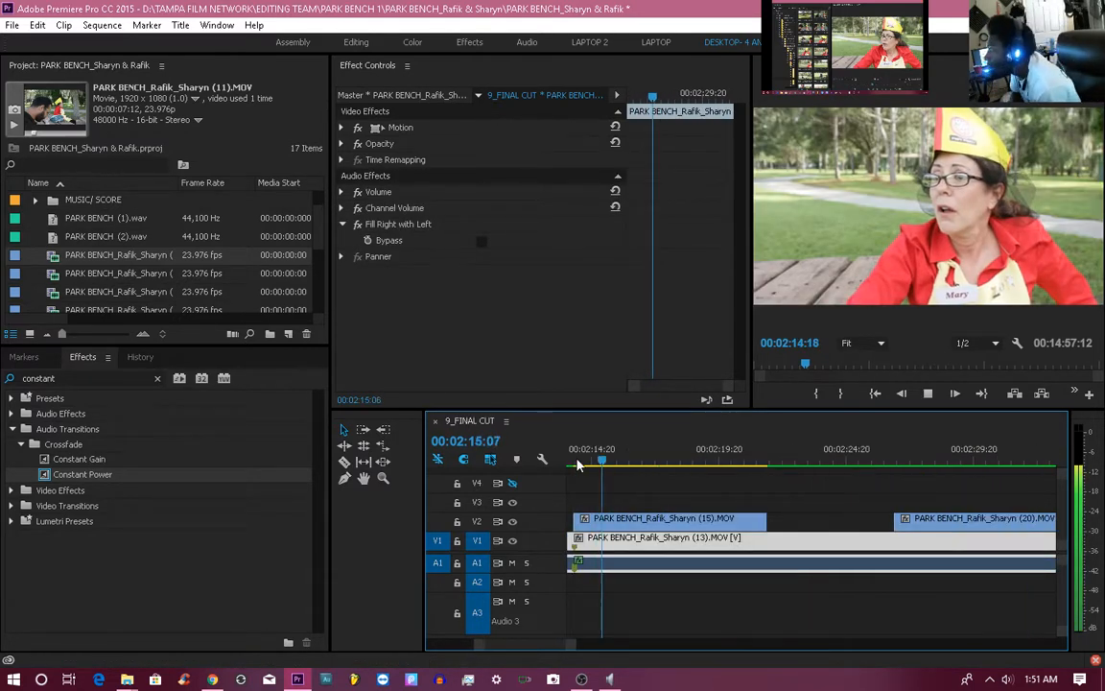
key(space)
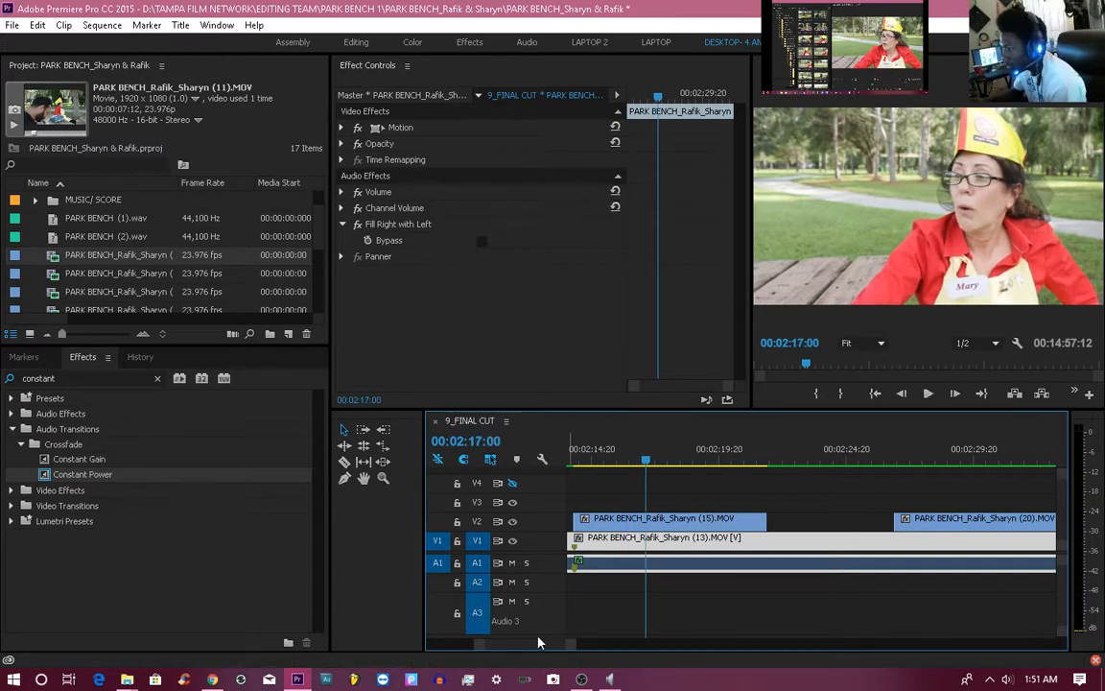
drag(482, 646, 476, 646)
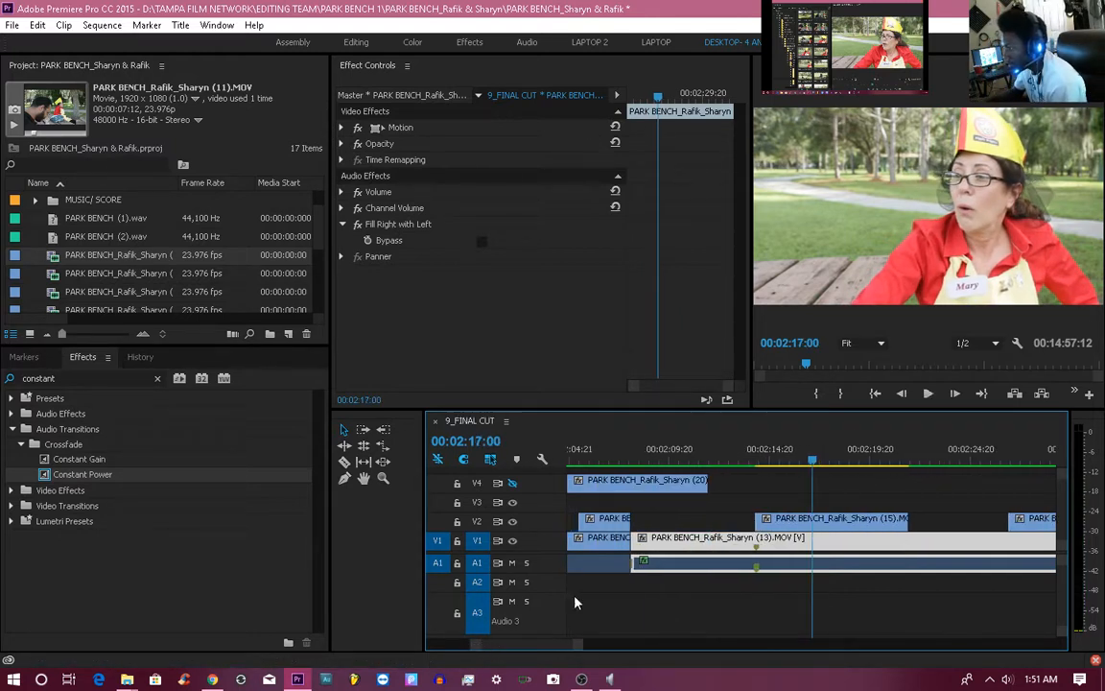
Shift the V2 clip (15) 15 frames earlier and check its new timing by playing it back.
drag(875, 528, 862, 527)
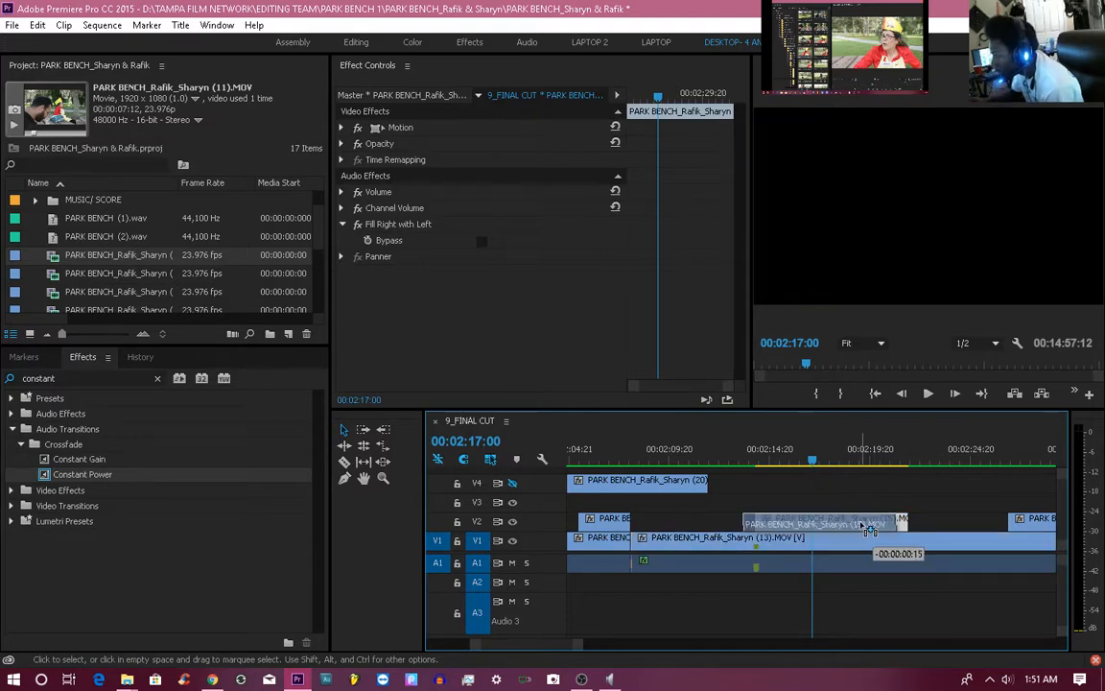
click(741, 459)
key(space)
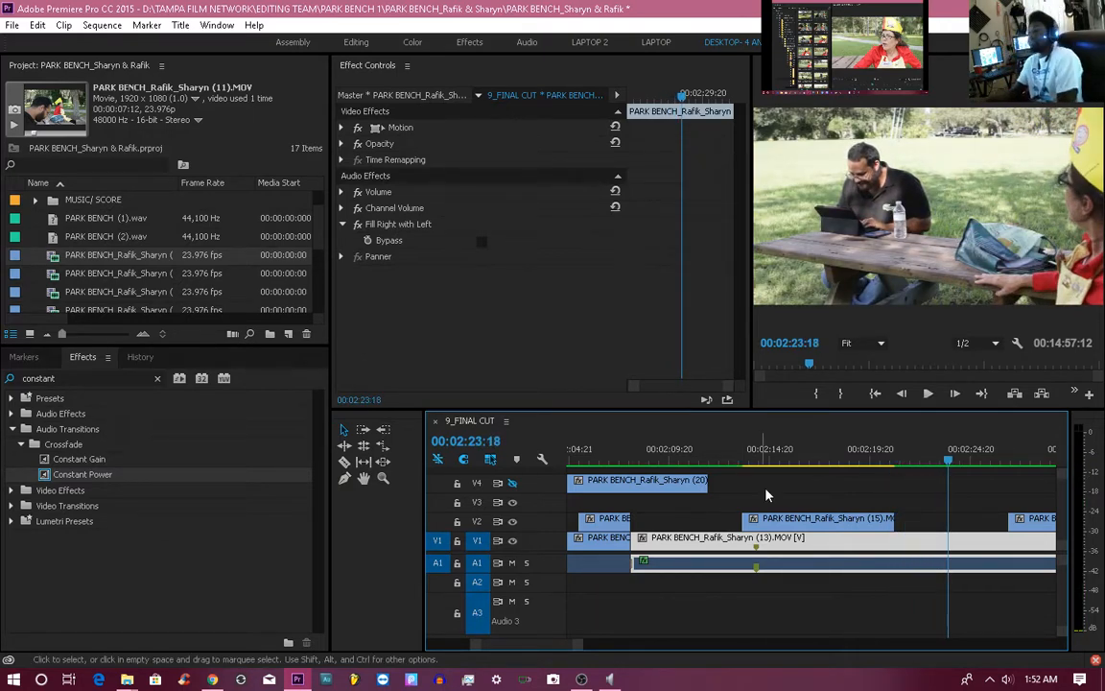
drag(812, 461, 856, 455)
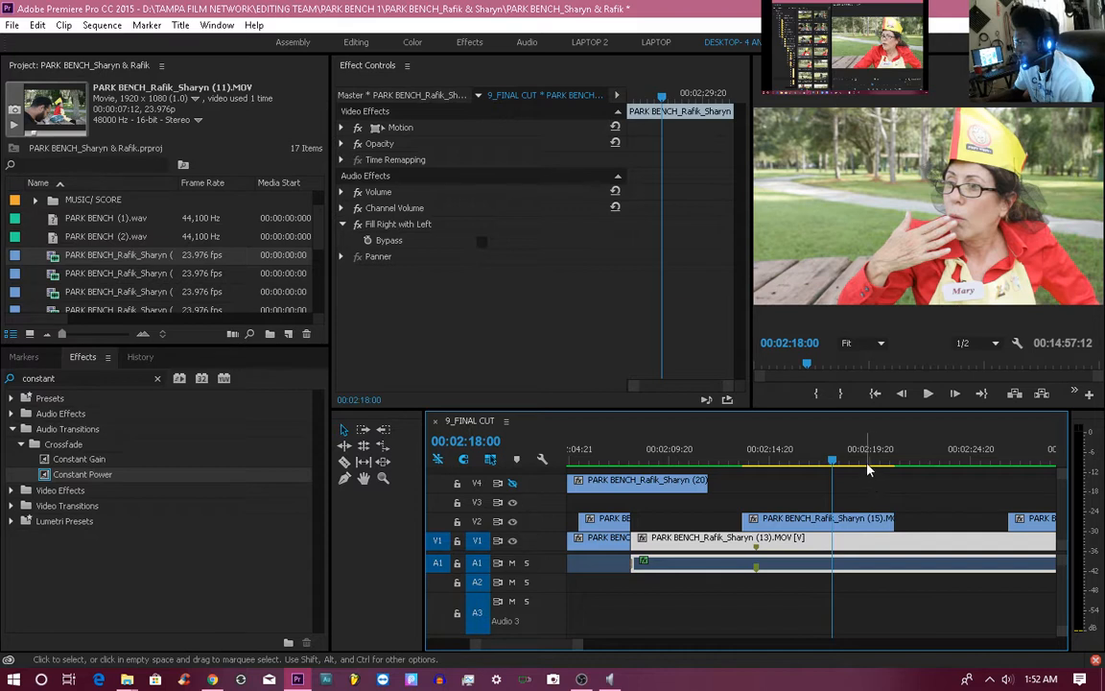
click(867, 468)
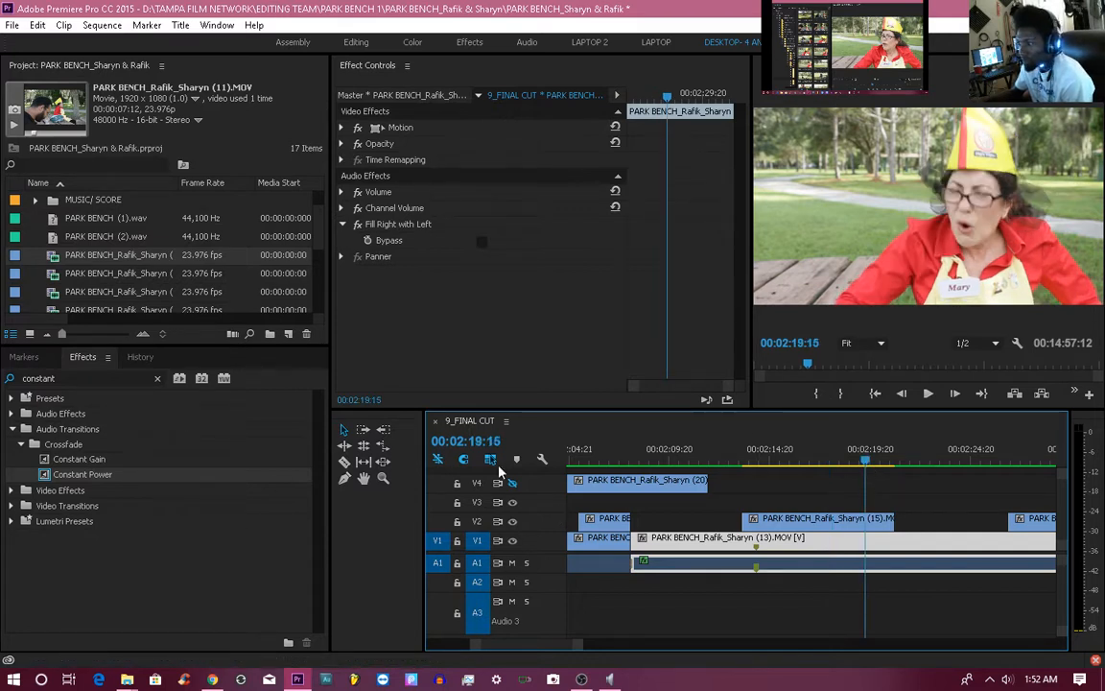
Bring in clip (15)'s own audio on A2 beneath its V2 picture and play back from 00:02:13:20 to 00:02:18:12.
mouse_move(758, 519)
mouse_down()
mouse_move(765, 537)
mouse_move(752, 538)
mouse_up()
click(752, 461)
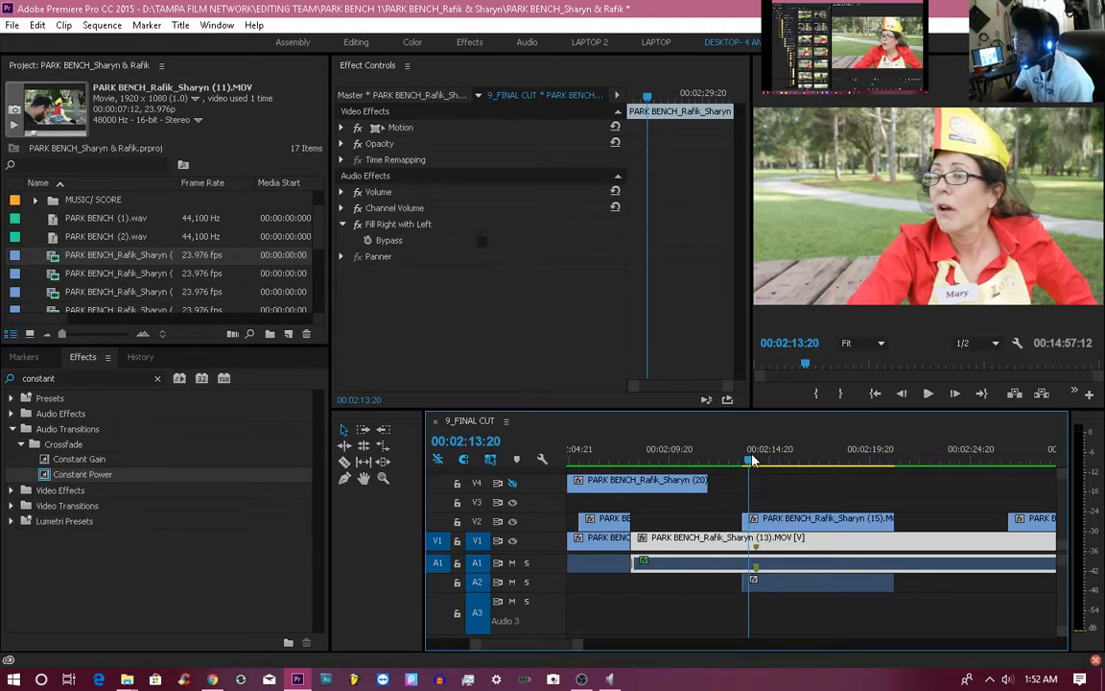
key(space)
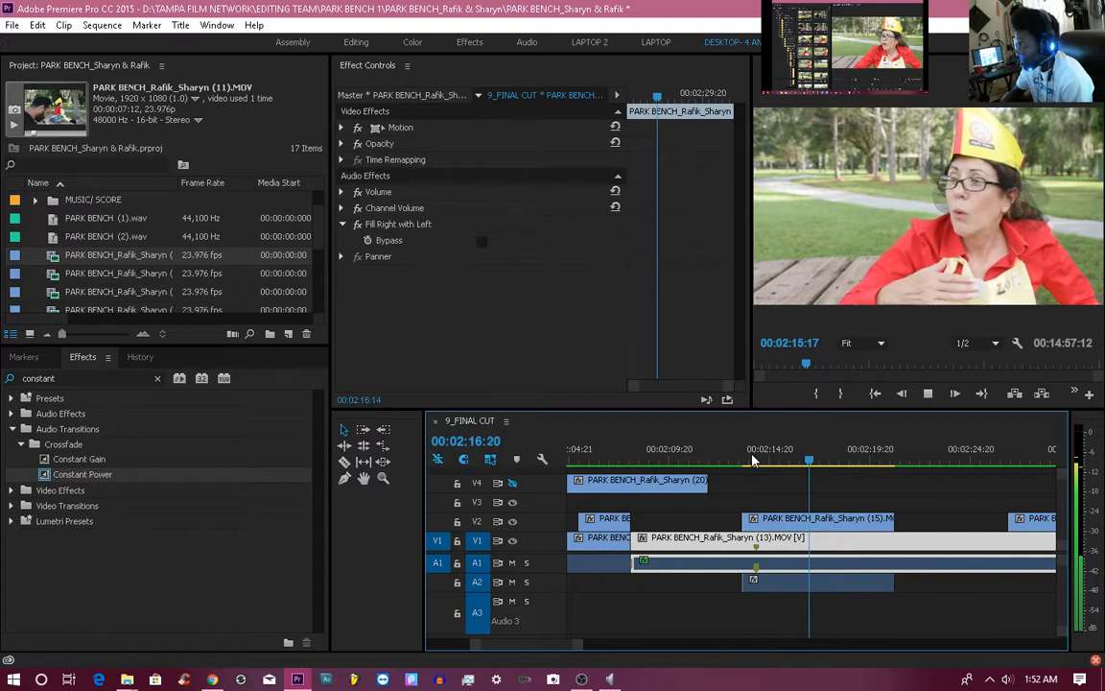
key(space)
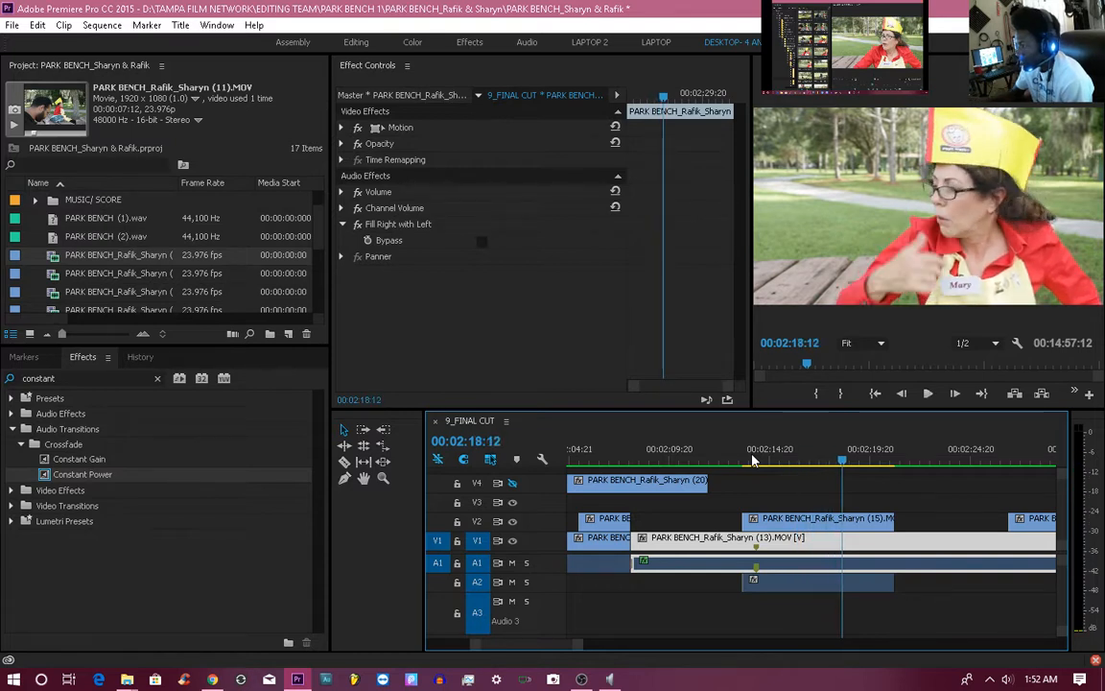
Mute A1 and lock V2, playing clip (15)'s A2 audio on its own up to 00:02:20:08.
click(512, 563)
drag(816, 457, 746, 463)
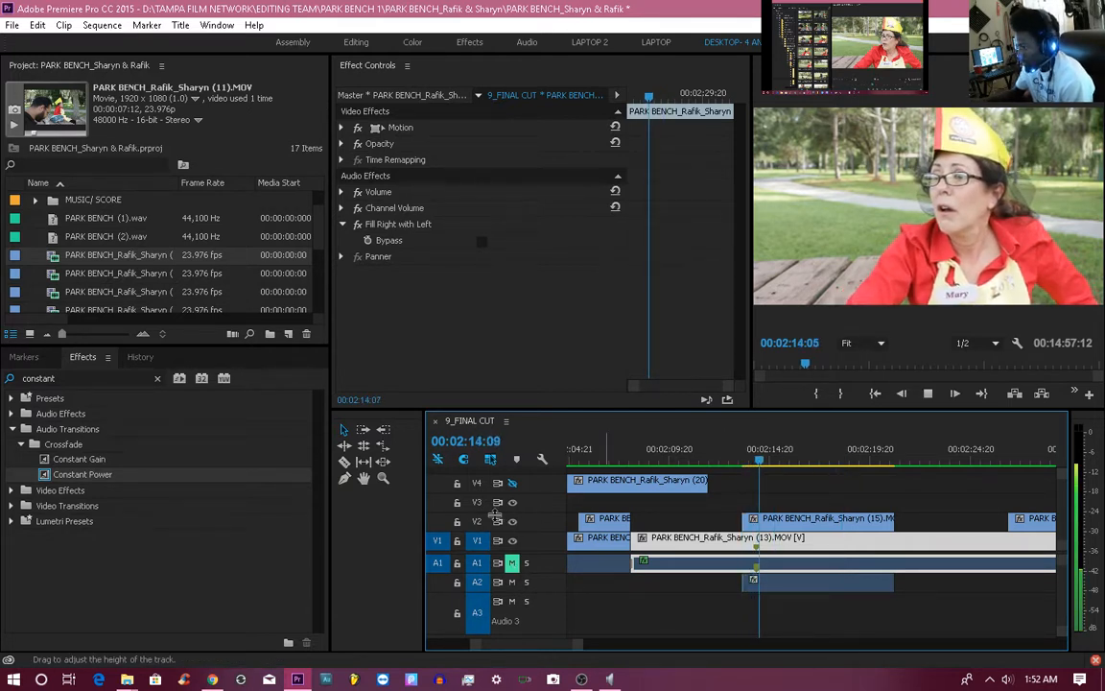
click(457, 522)
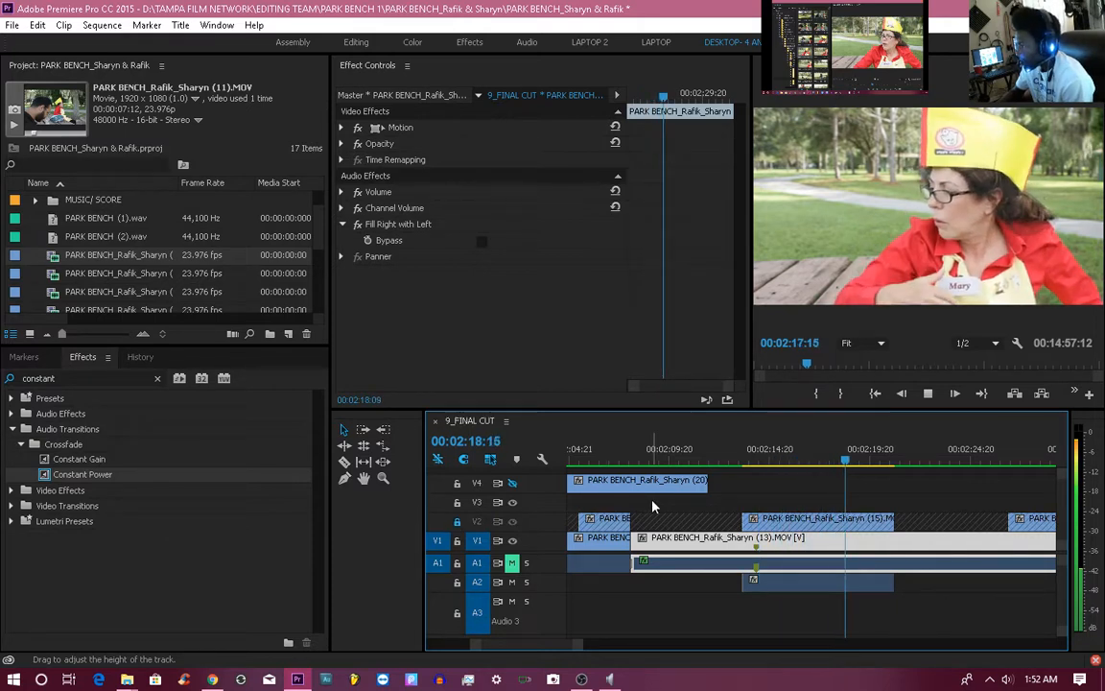
key(space)
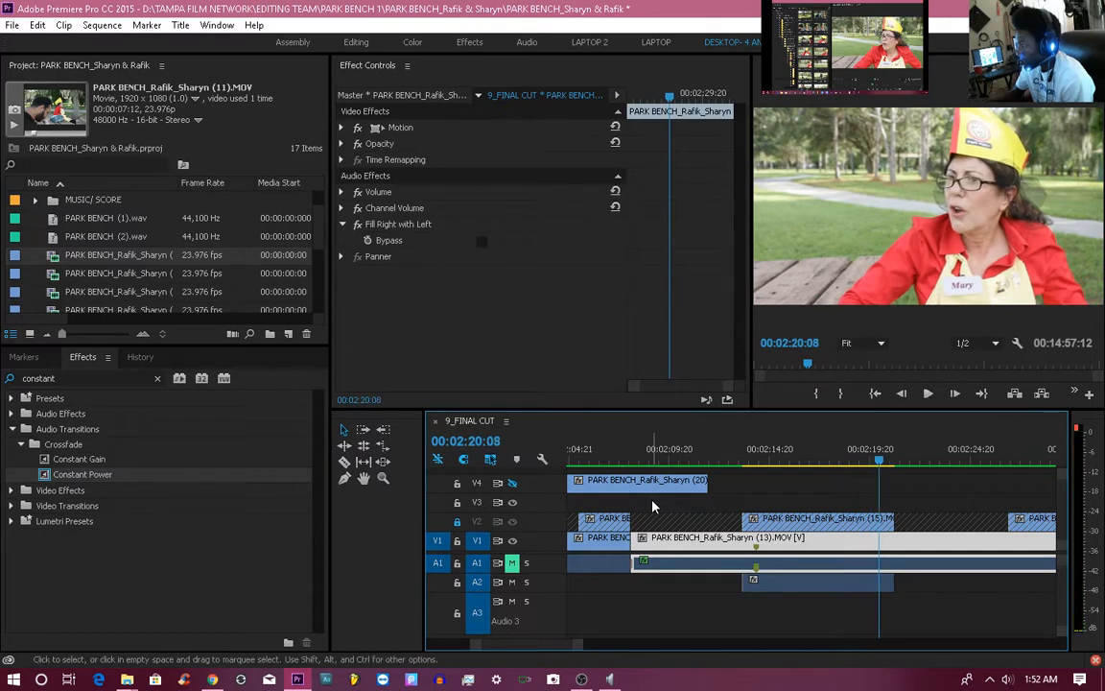
Listen to the isolated A2 audio between about 00:02:18:21 and 00:02:22:05 to find the part worth using.
click(852, 464)
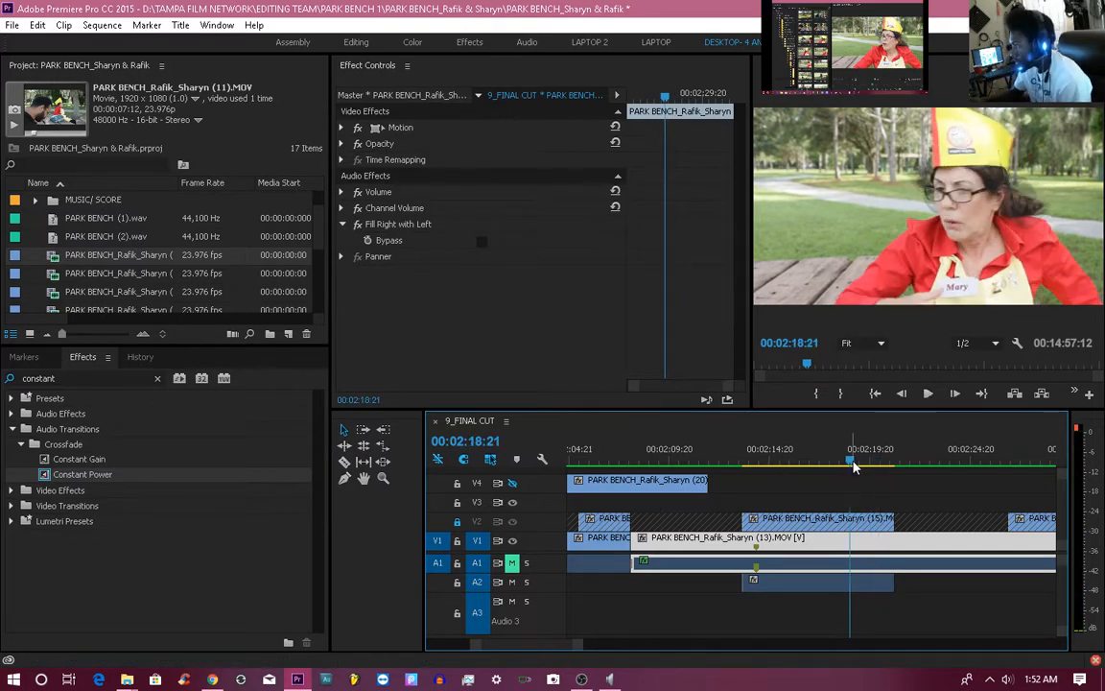
key(space)
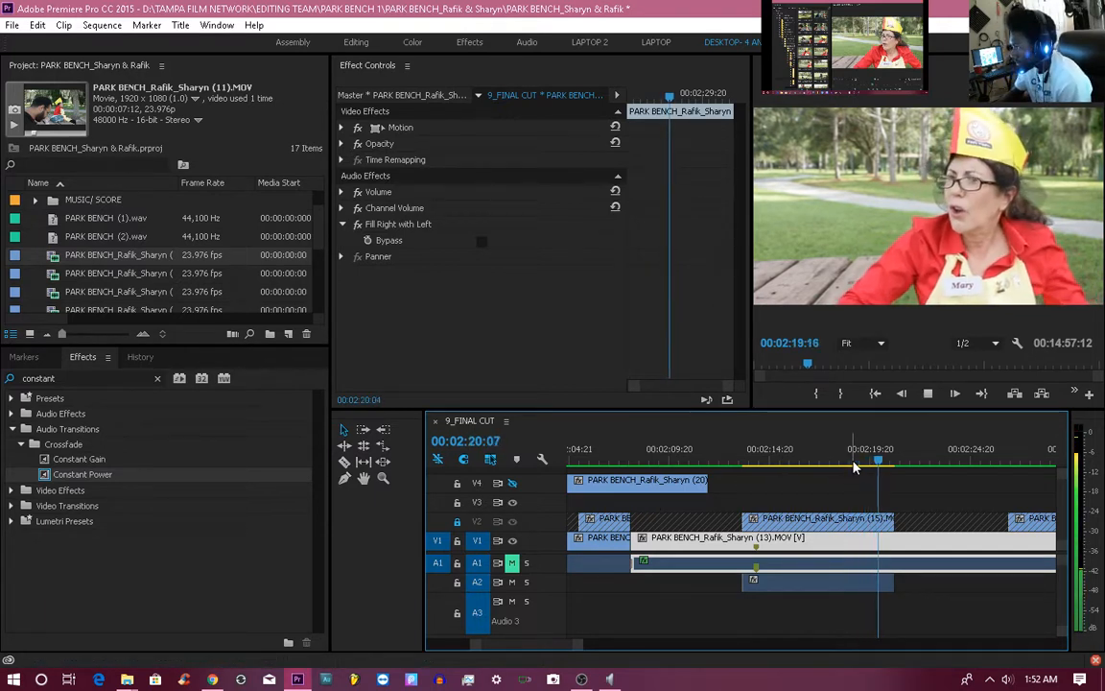
key(space)
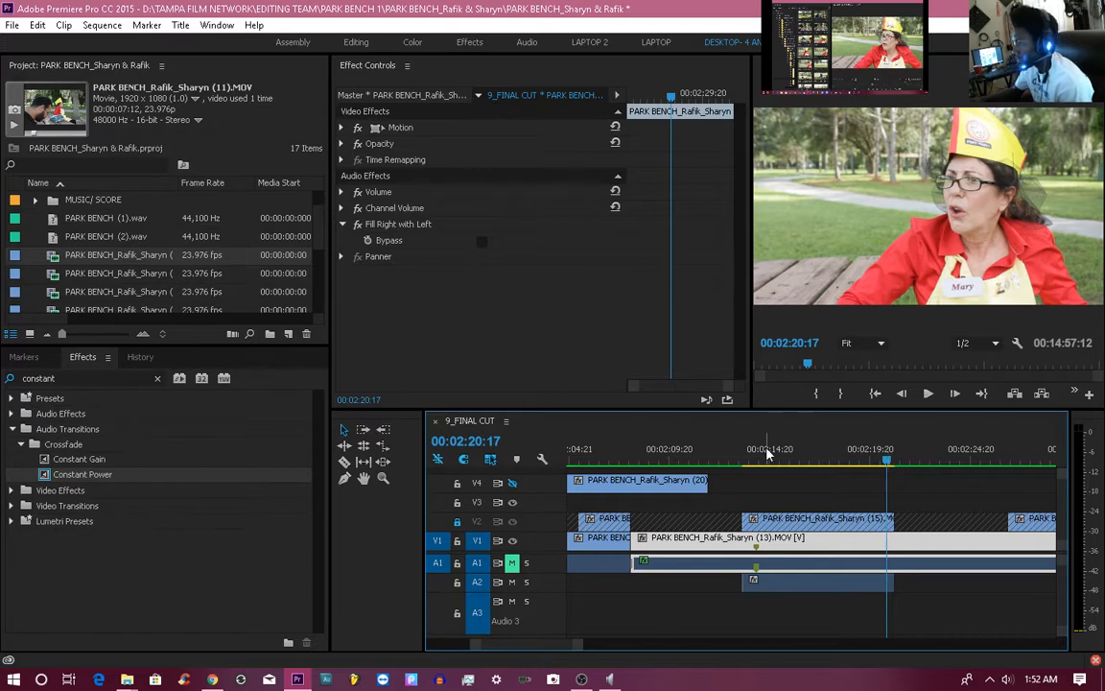
drag(768, 455, 745, 462)
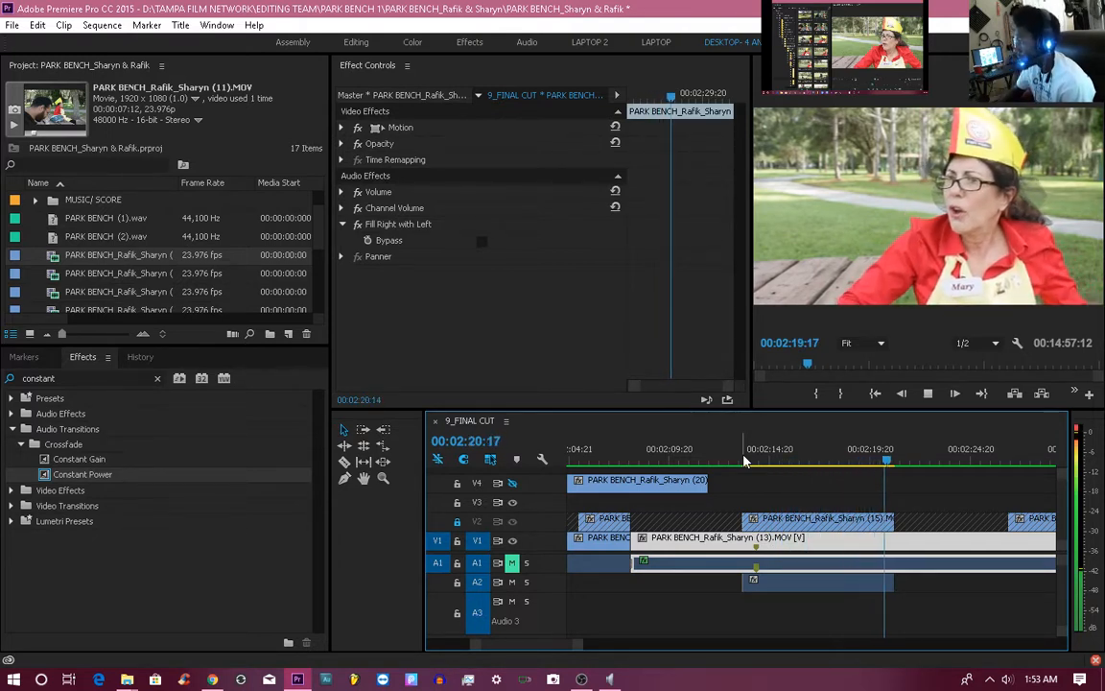
key(space)
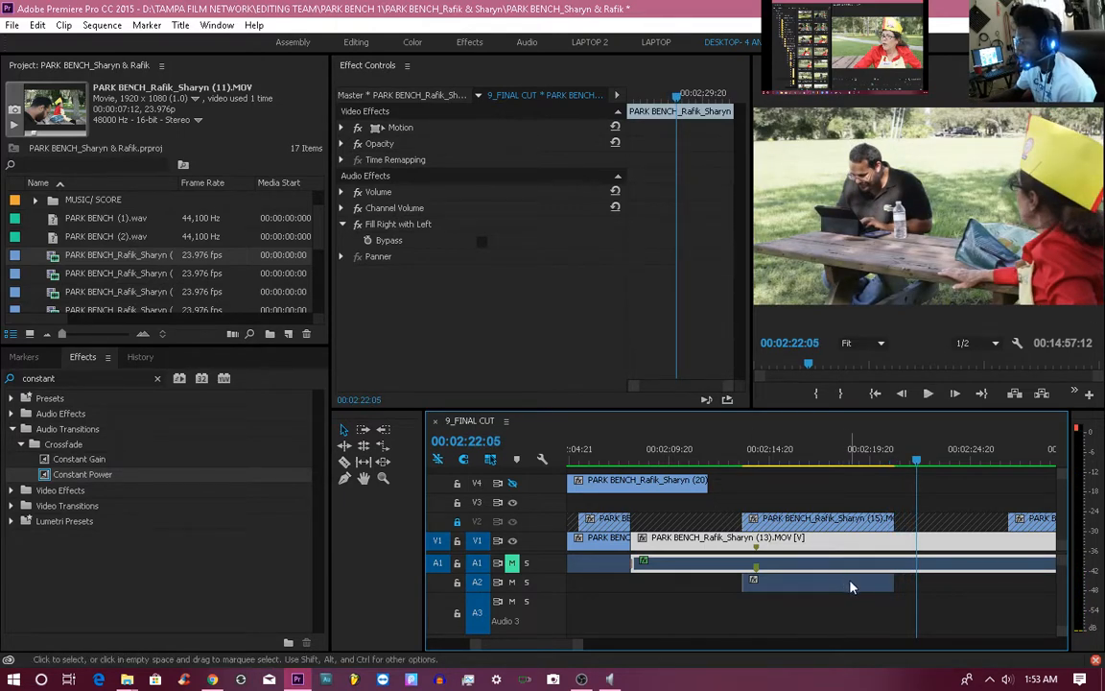
Trim the start of clip (15)'s A2 audio to 00:02:18:23 and overwrite A1 with the remaining piece at the same time.
drag(831, 462, 856, 463)
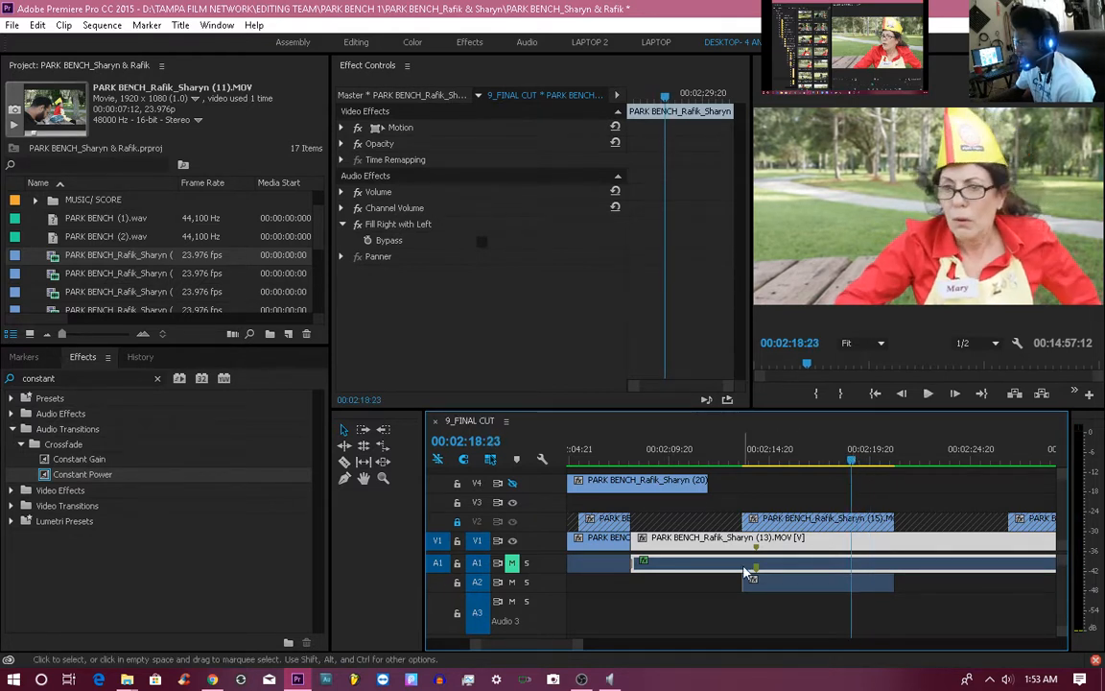
drag(746, 580, 876, 566)
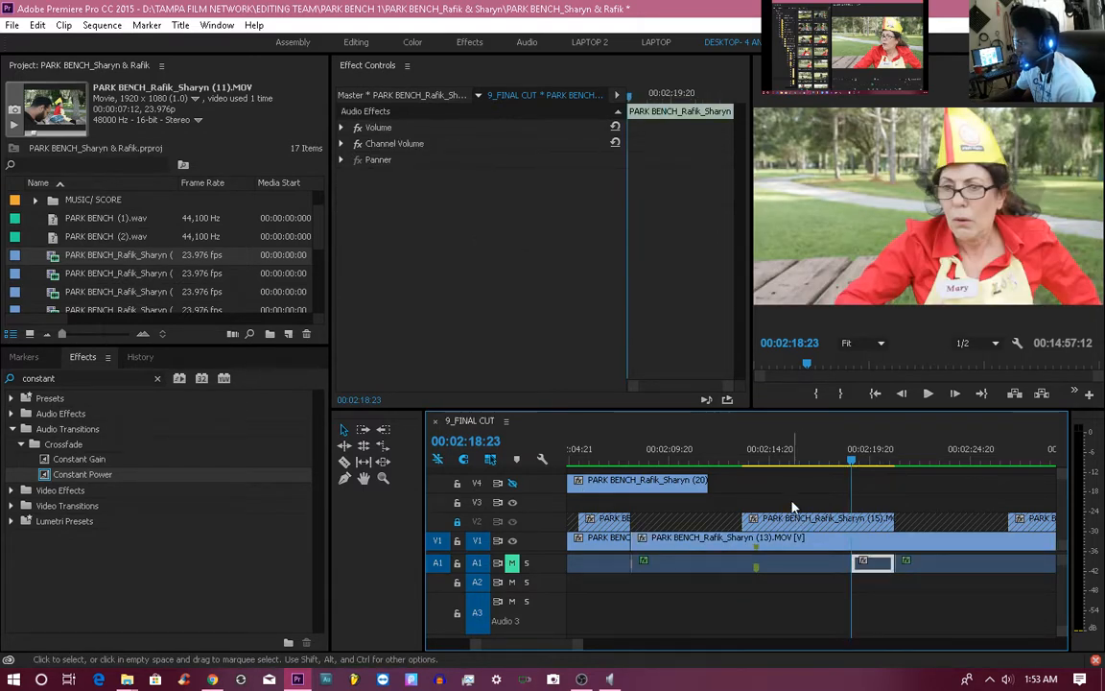
click(830, 454)
key(space)
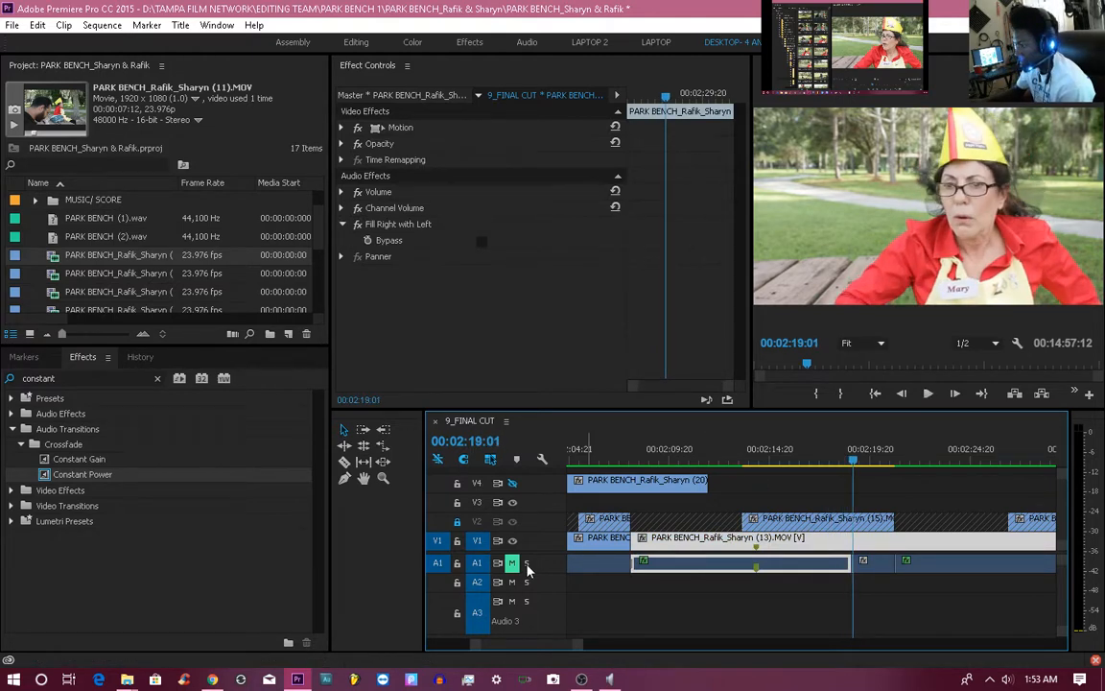
Unmute A1 and play back the inserted audio from about 00:02:15 to 00:02:22:13.
key(super+Tab)
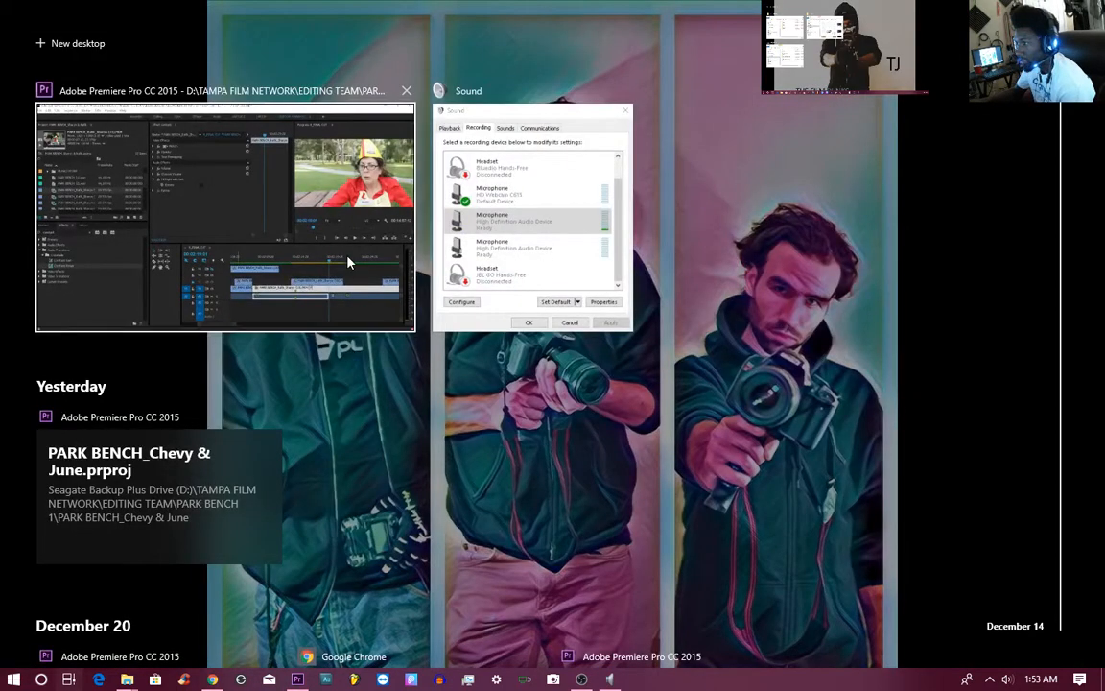
click(347, 256)
click(824, 461)
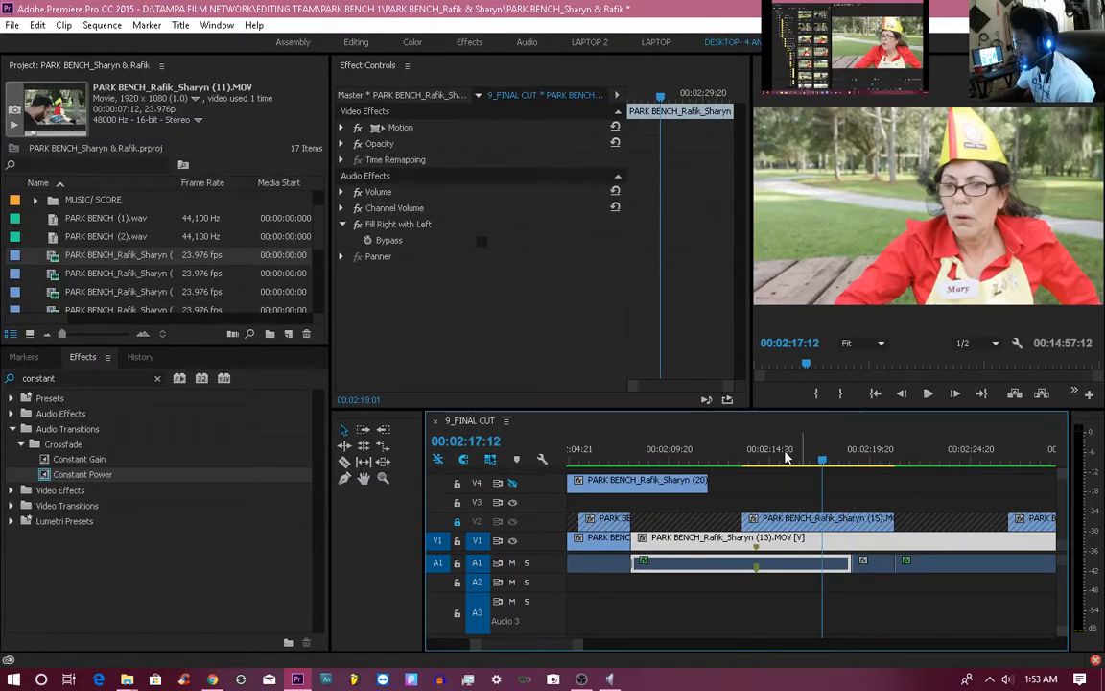
click(779, 455)
key(space)
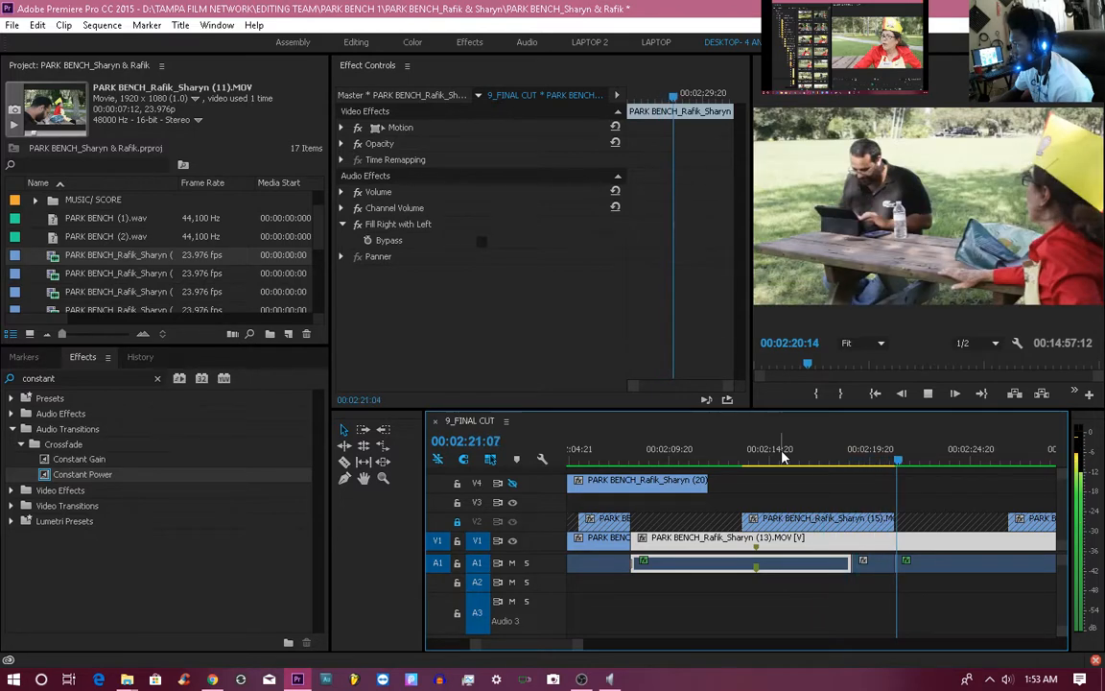
key(space)
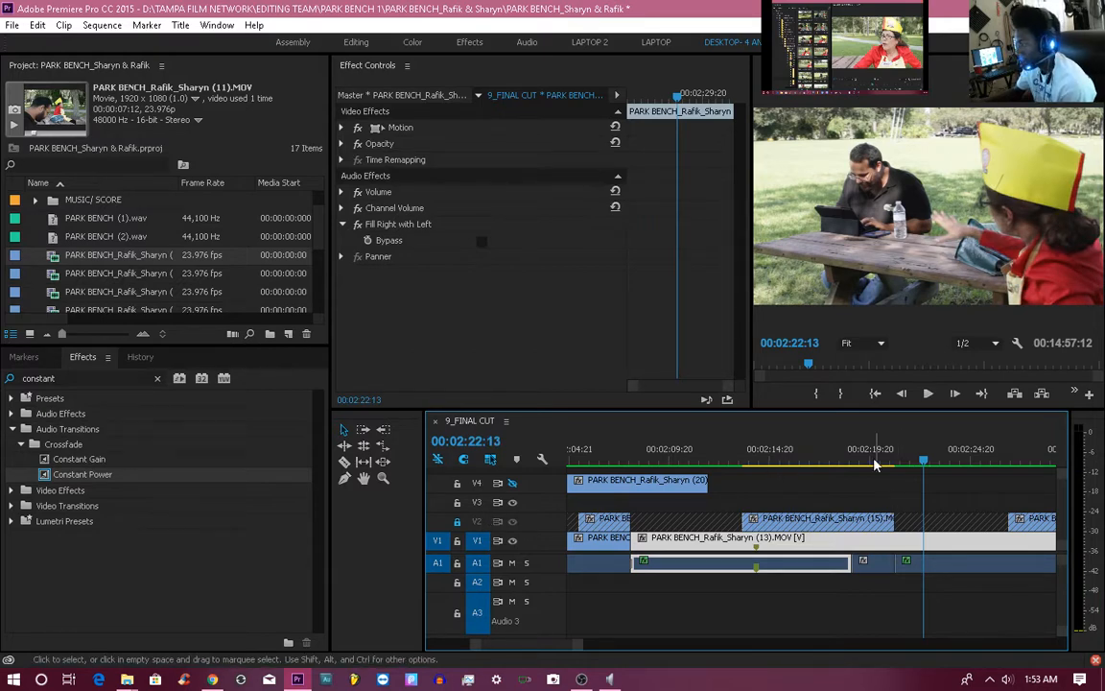
Replay the stretch from about 00:02:18:19 to 00:02:22:06 to examine how the inserted audio joins the surrounding A1 audio.
drag(874, 464, 875, 461)
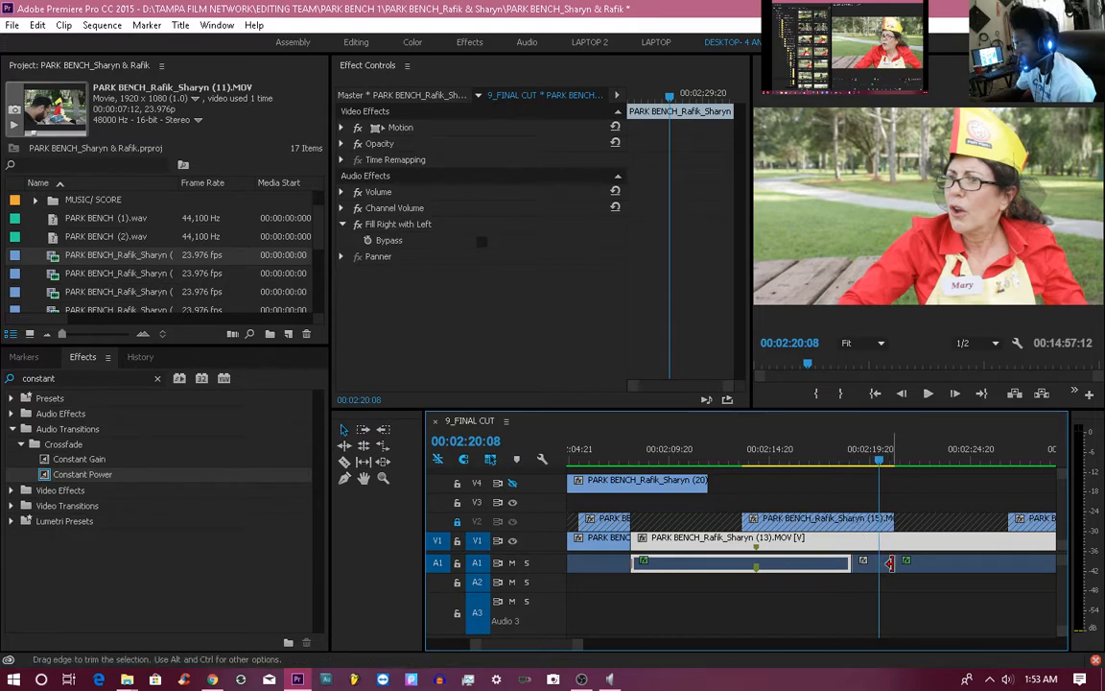
drag(881, 461, 850, 467)
key(space)
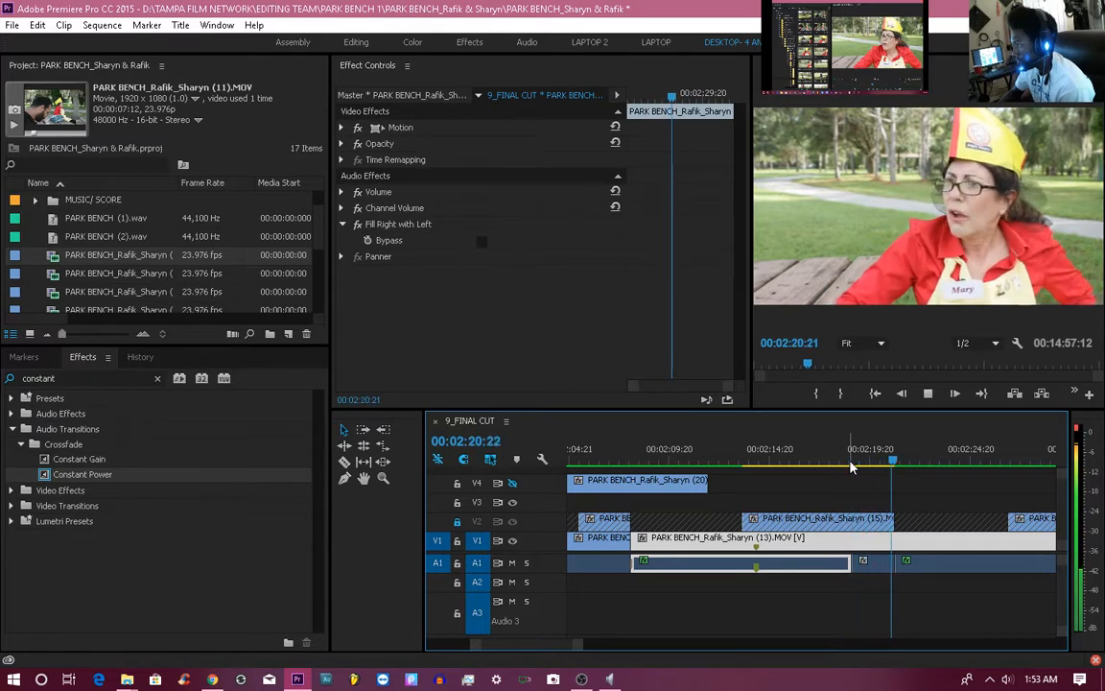
click(850, 468)
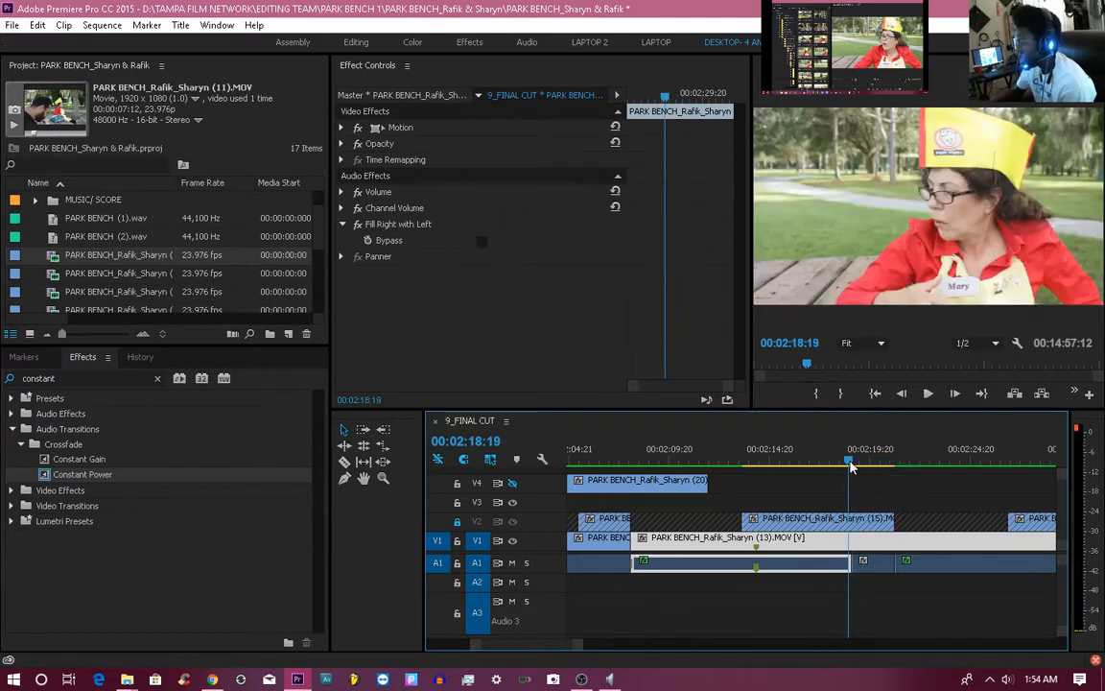
key(space)
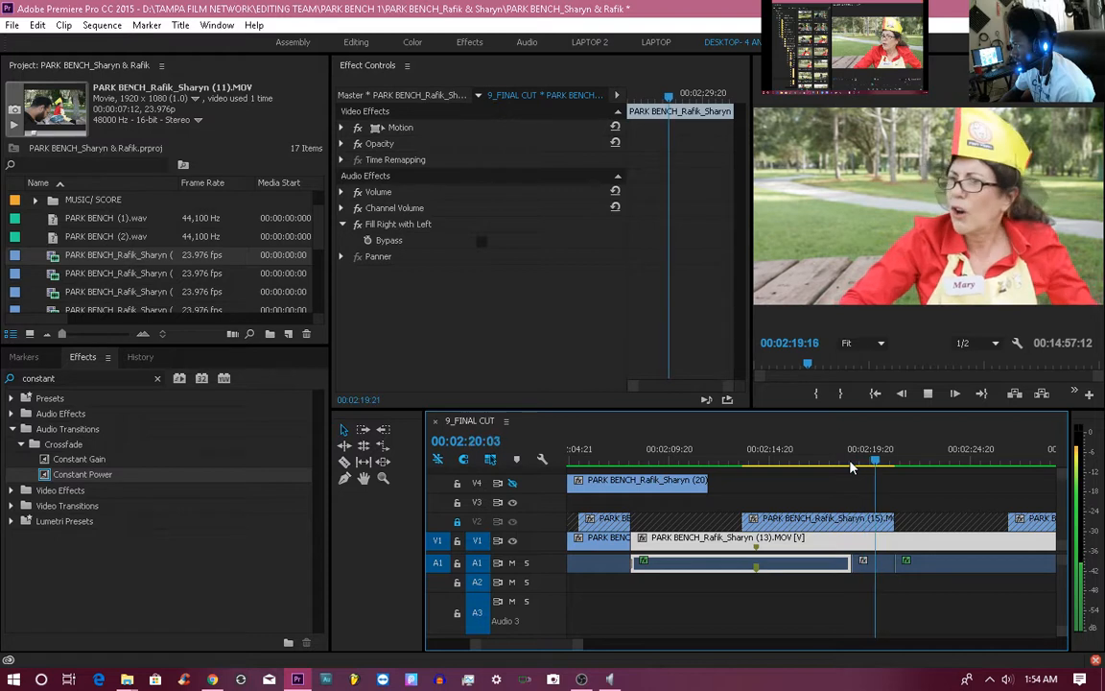
key(space)
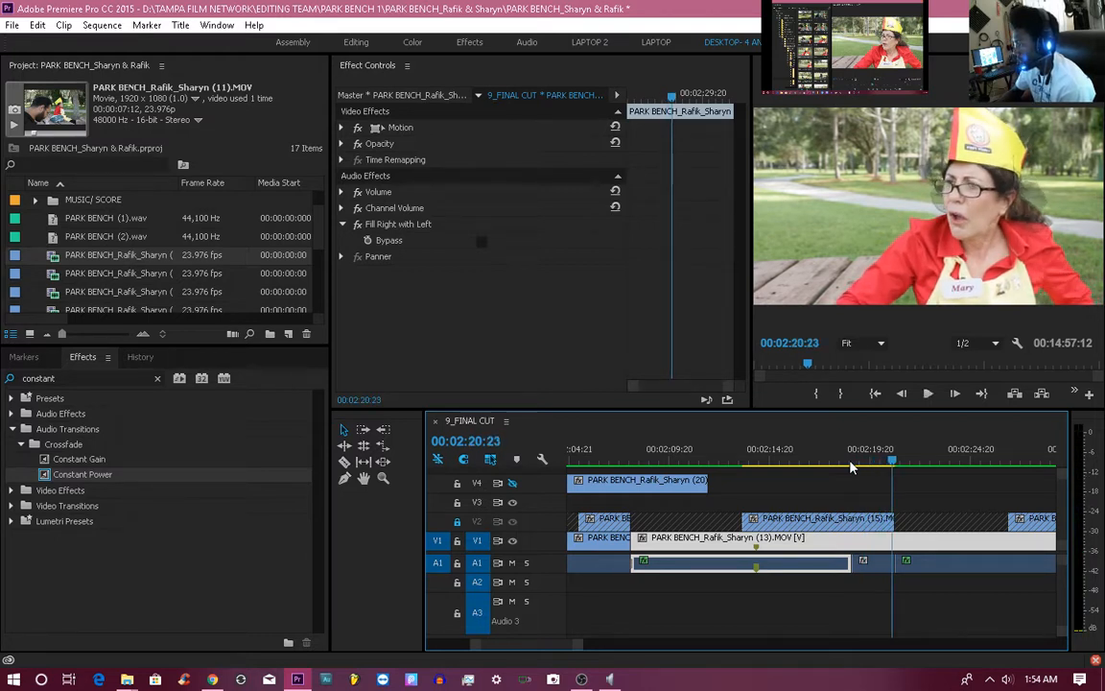
click(850, 467)
key(space)
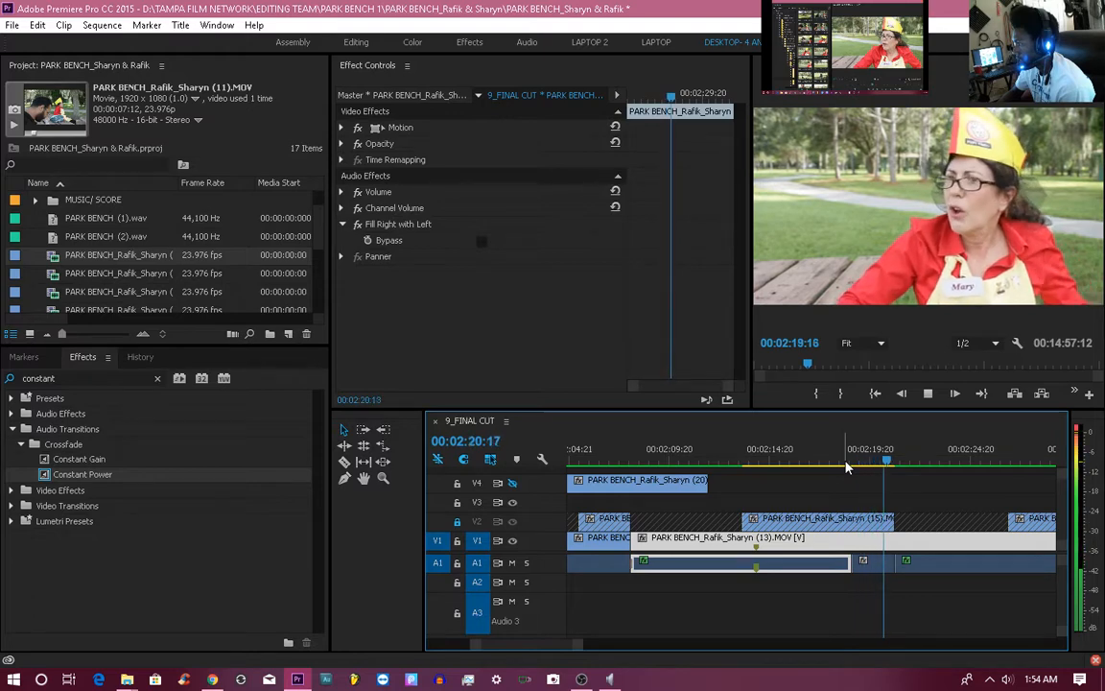
key(space)
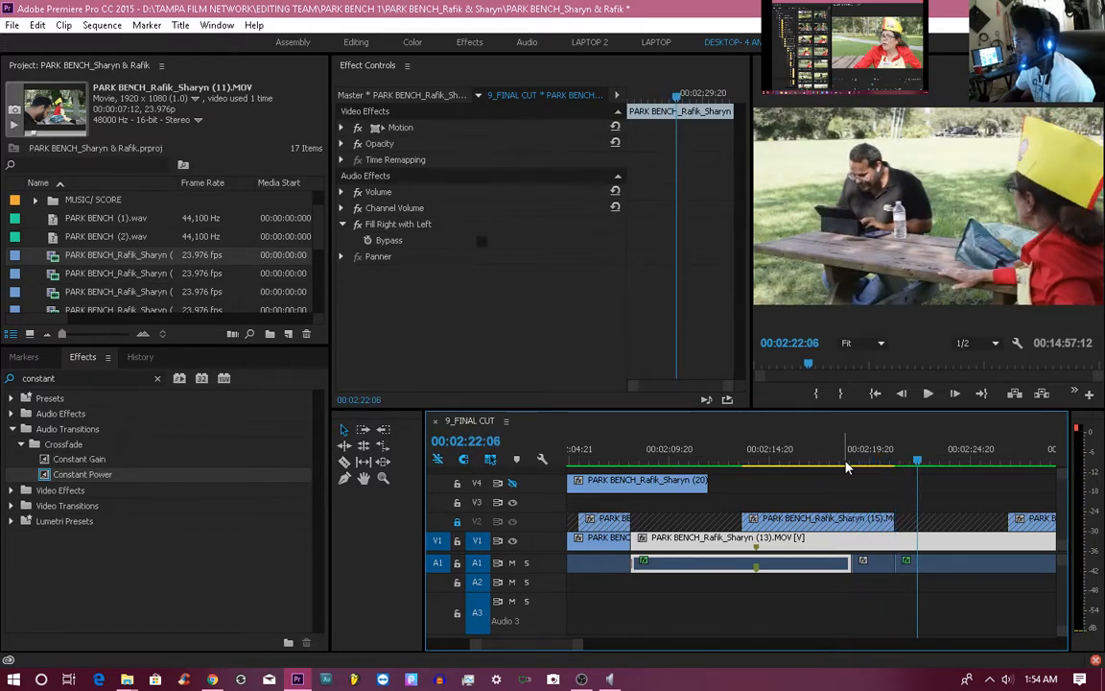
click(907, 562)
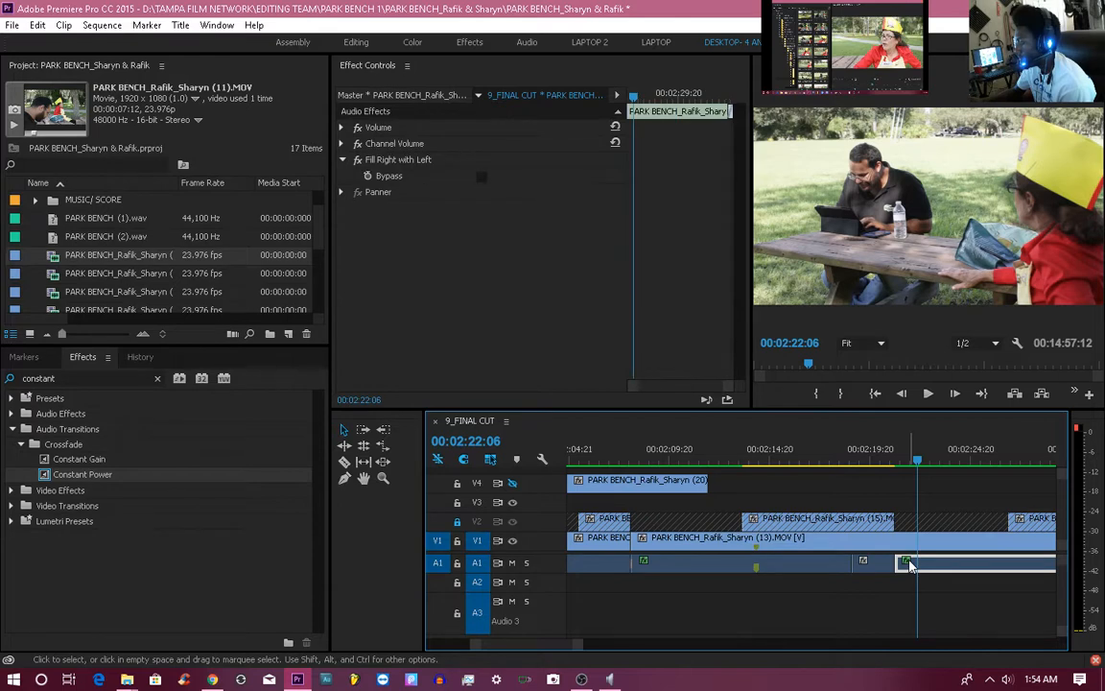
click(867, 456)
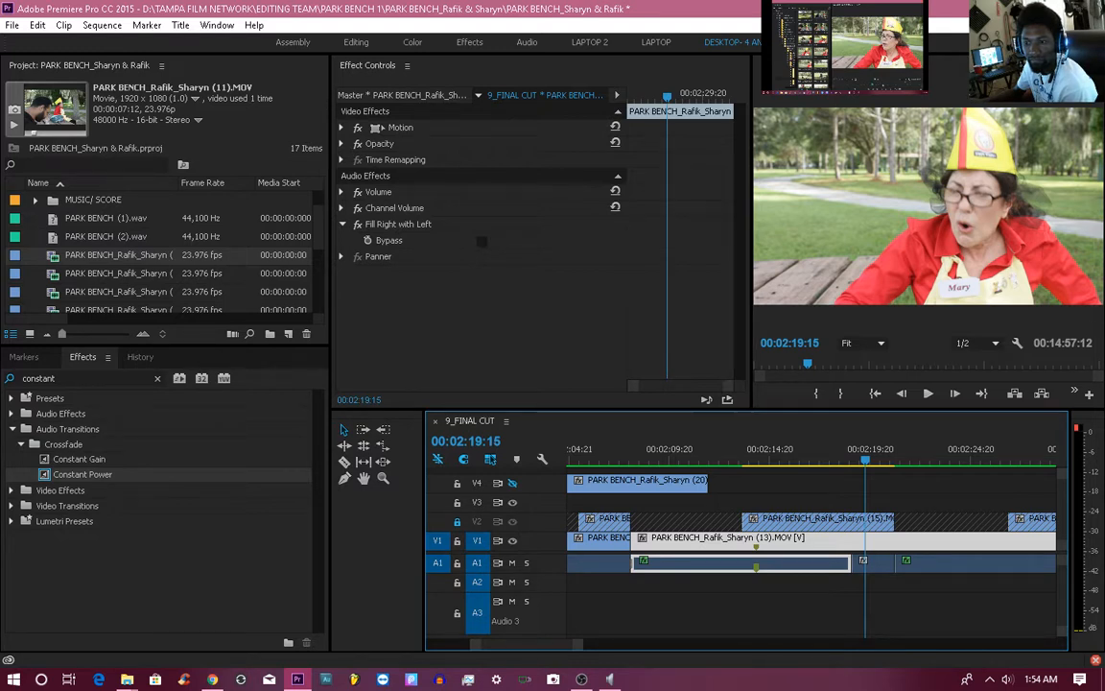
Unlock V2 and play back the cut from about 00:02:17:00 to 00:02:20:09.
key(shift+2)
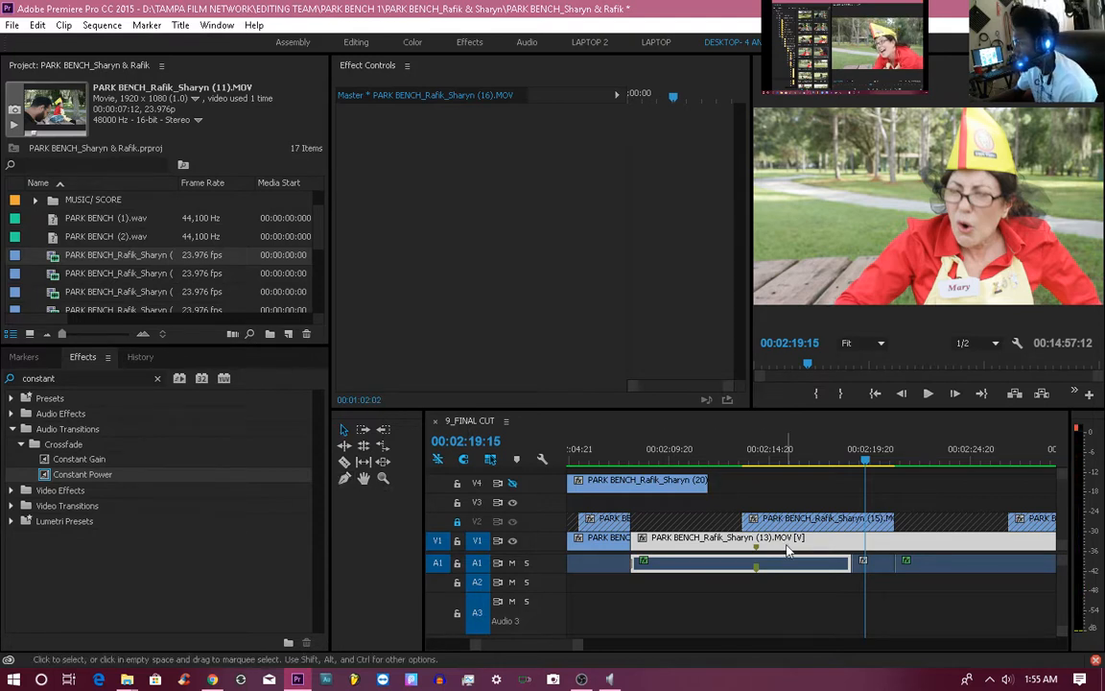
click(457, 522)
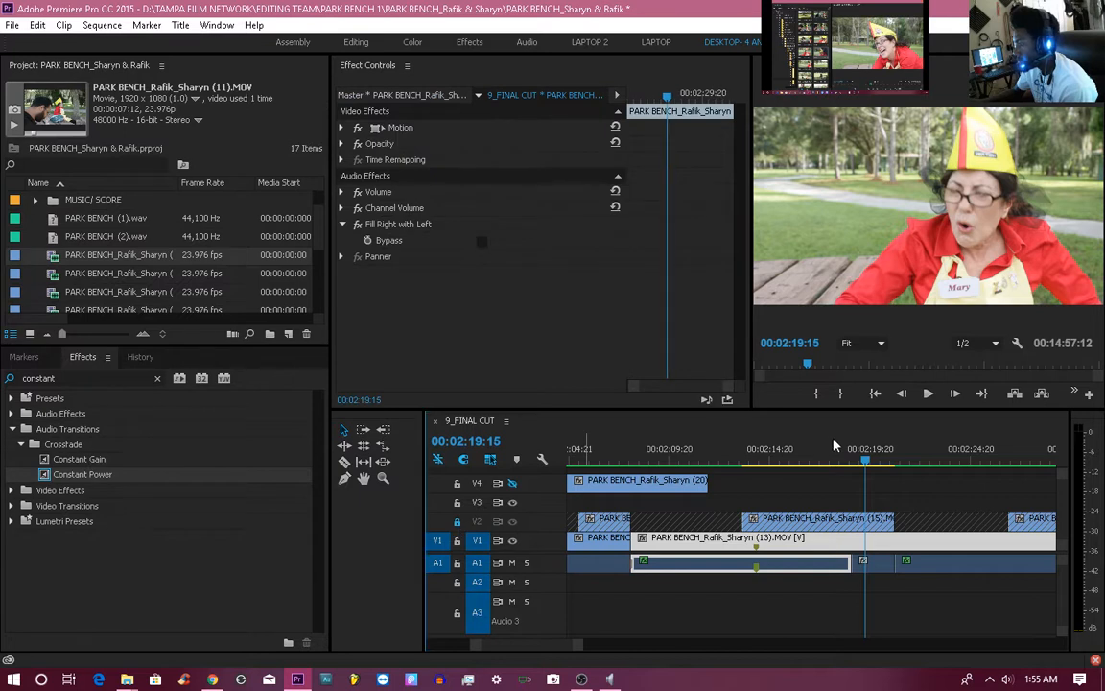
drag(832, 448, 811, 452)
key(space)
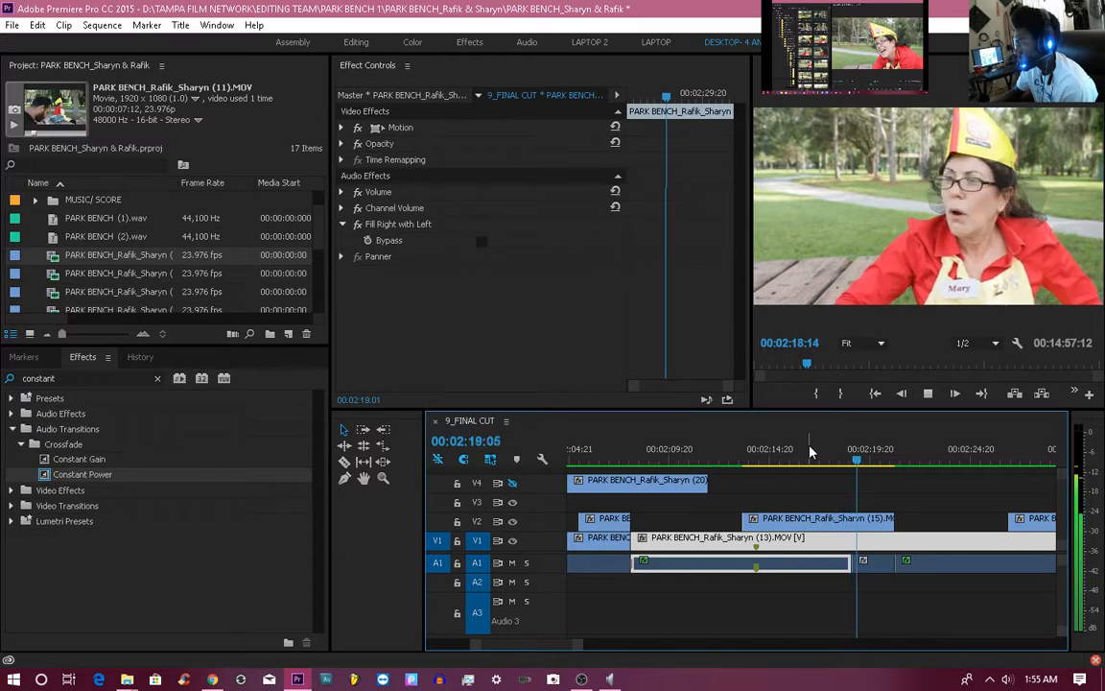
key(space)
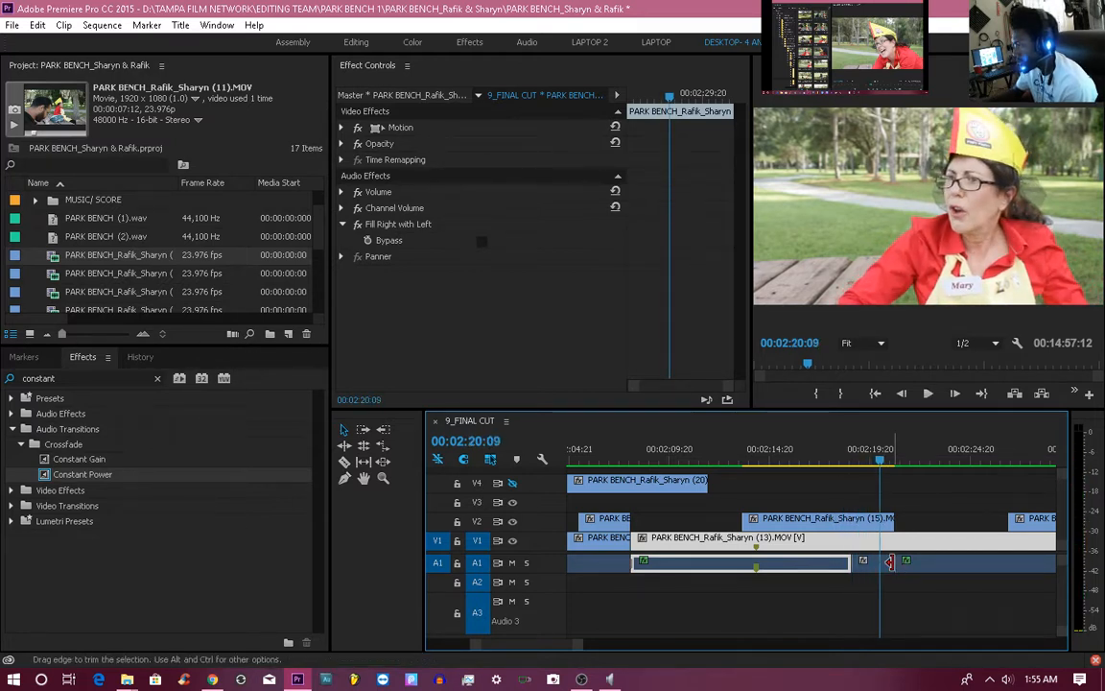
Trim the end of clip (15) on V2 and A1 back to 00:02:20:09 and play the cut from 00:02:18:21.
drag(891, 564, 875, 563)
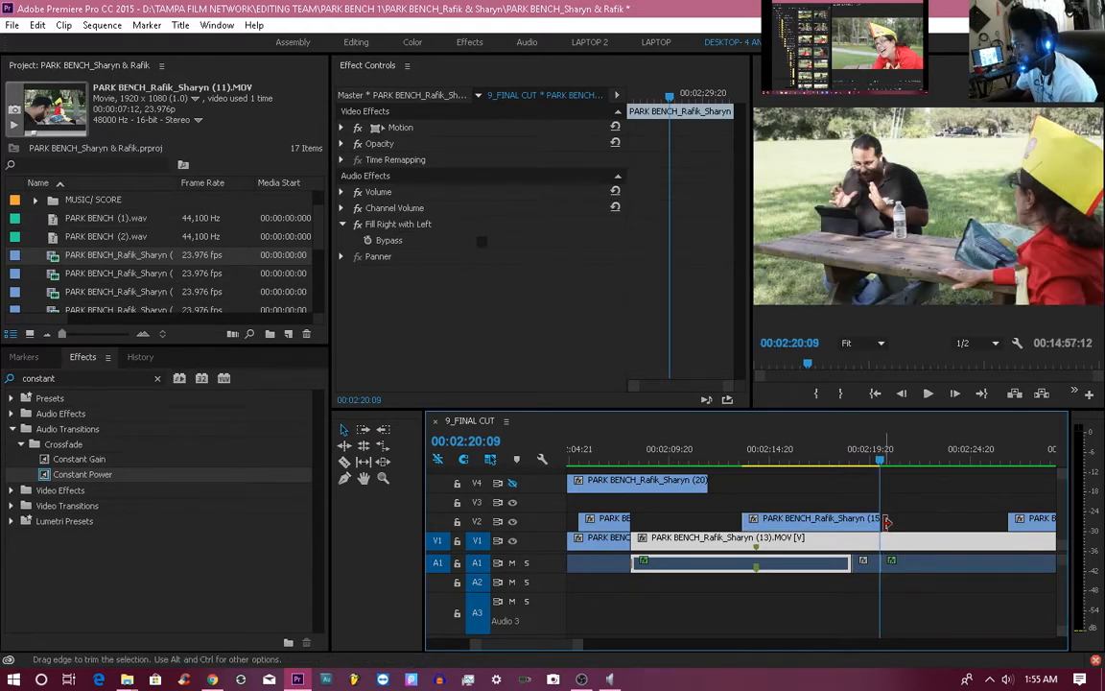
click(851, 460)
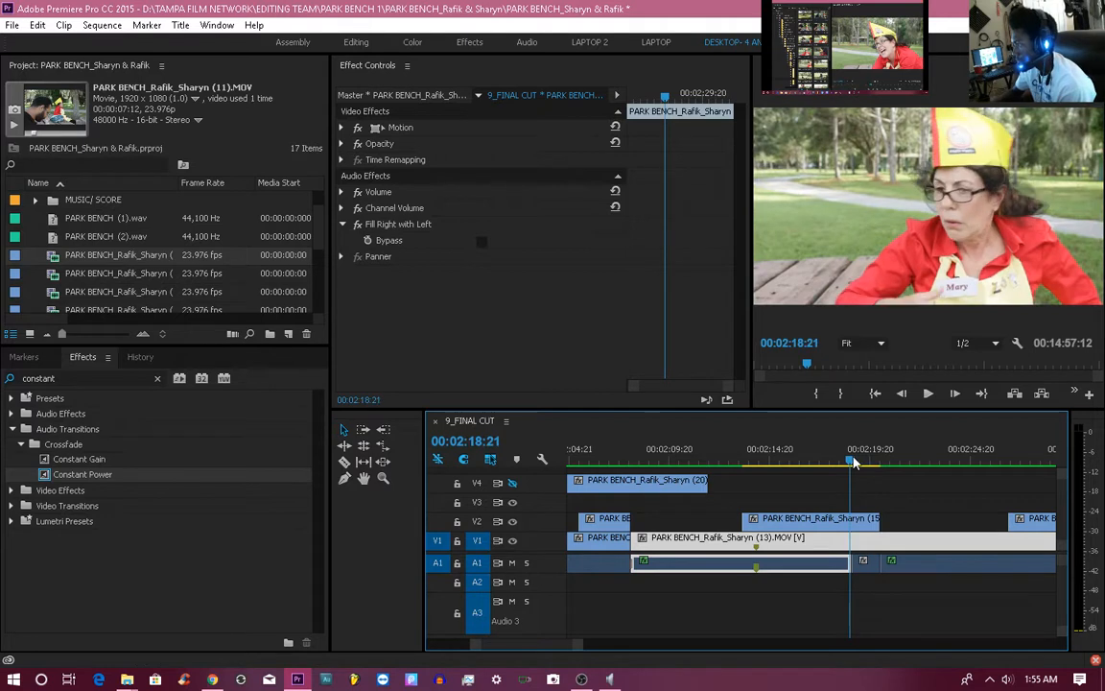
key(space)
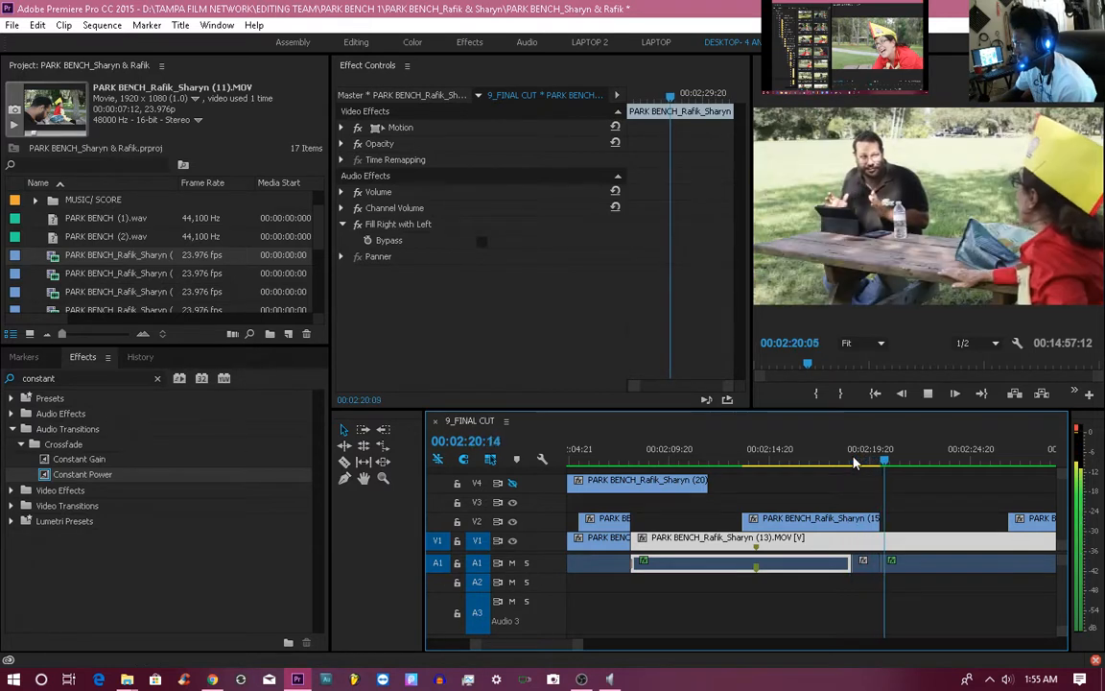
key(space)
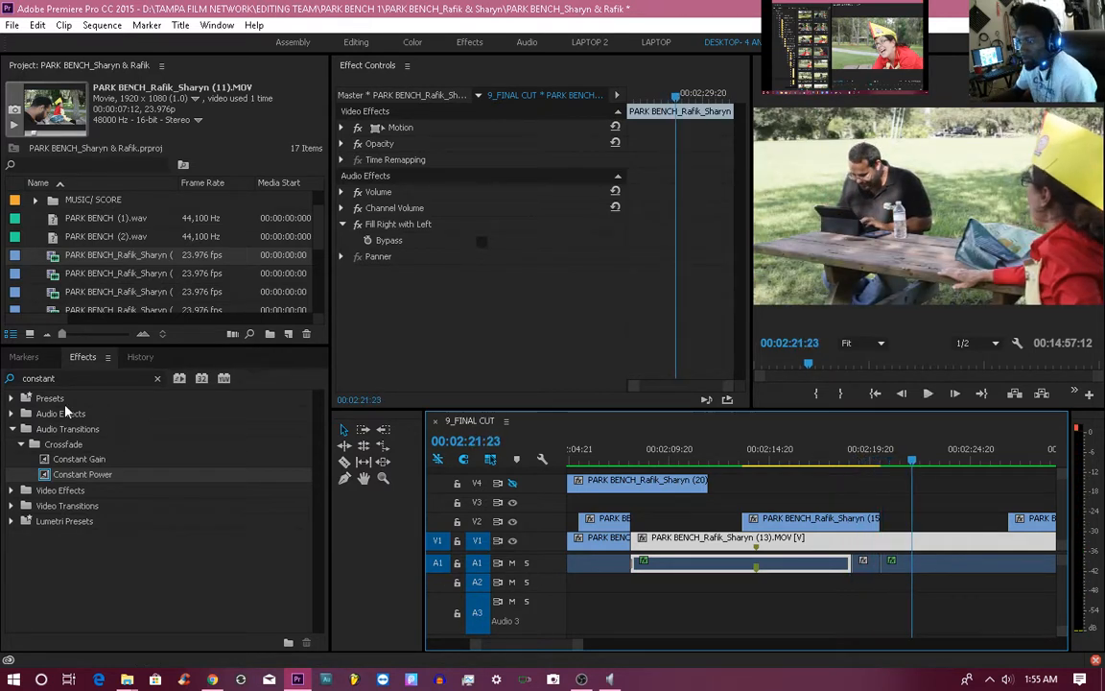
Apply a Constant Power crossfade to the A1 cut at 00:02:20:09 and play it back from 00:02:19:12.
drag(82, 474, 884, 580)
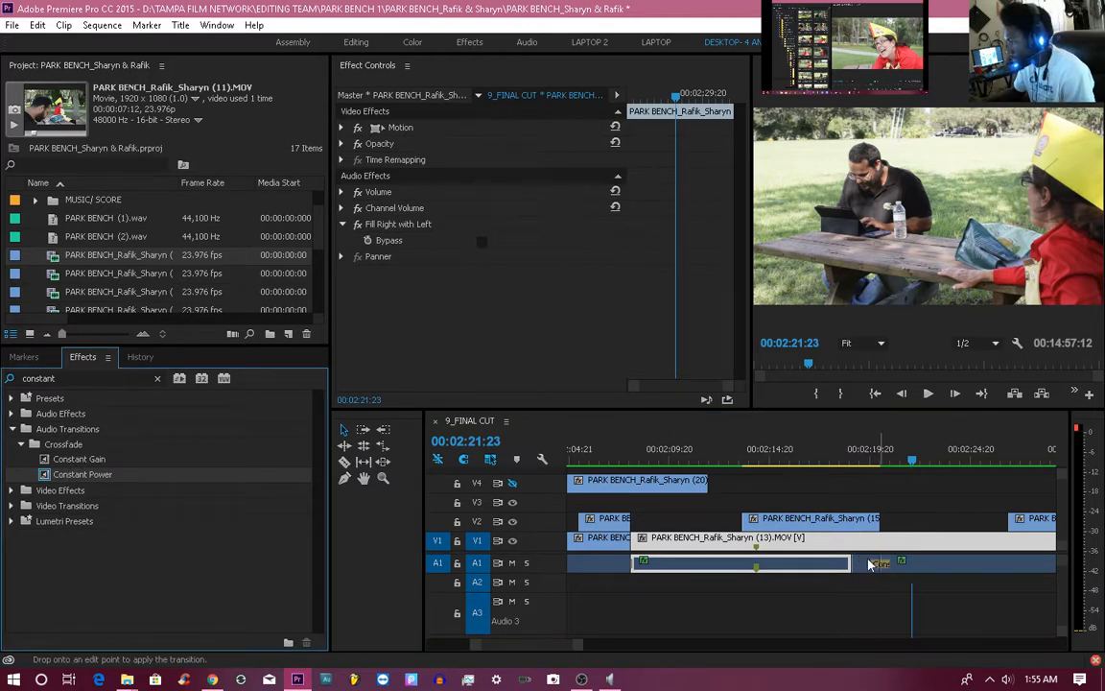
drag(871, 565, 873, 564)
mouse_move(478, 649)
mouse_down()
mouse_move(446, 647)
mouse_move(498, 646)
mouse_up()
scroll(499, 646, down, 5)
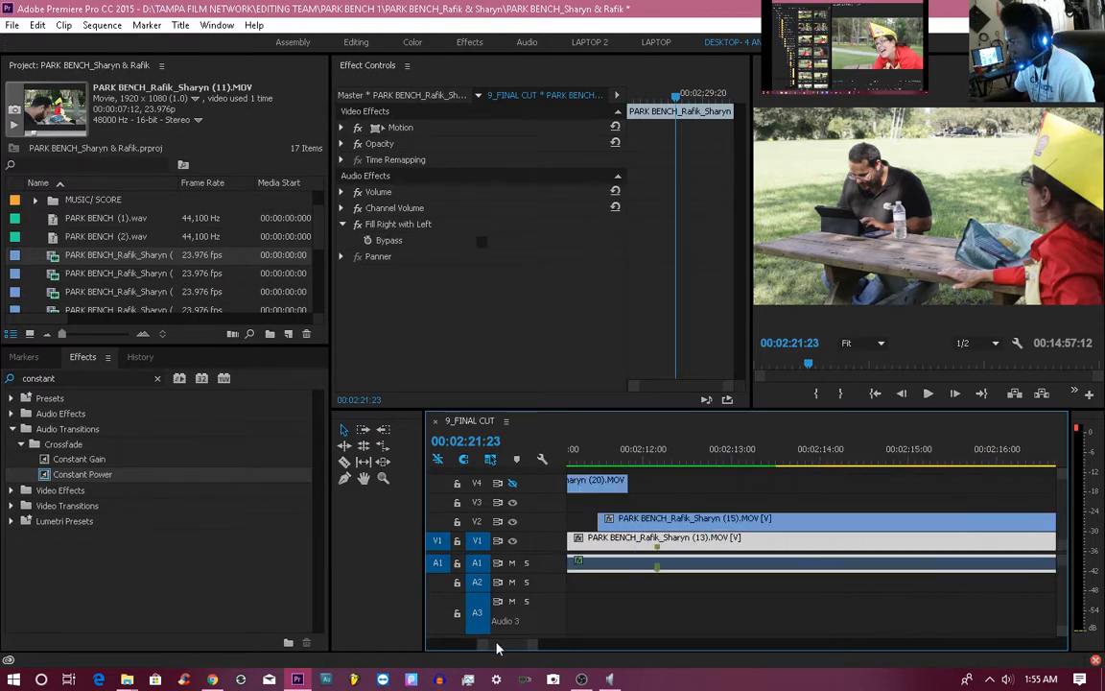
scroll(499, 648, up, 5)
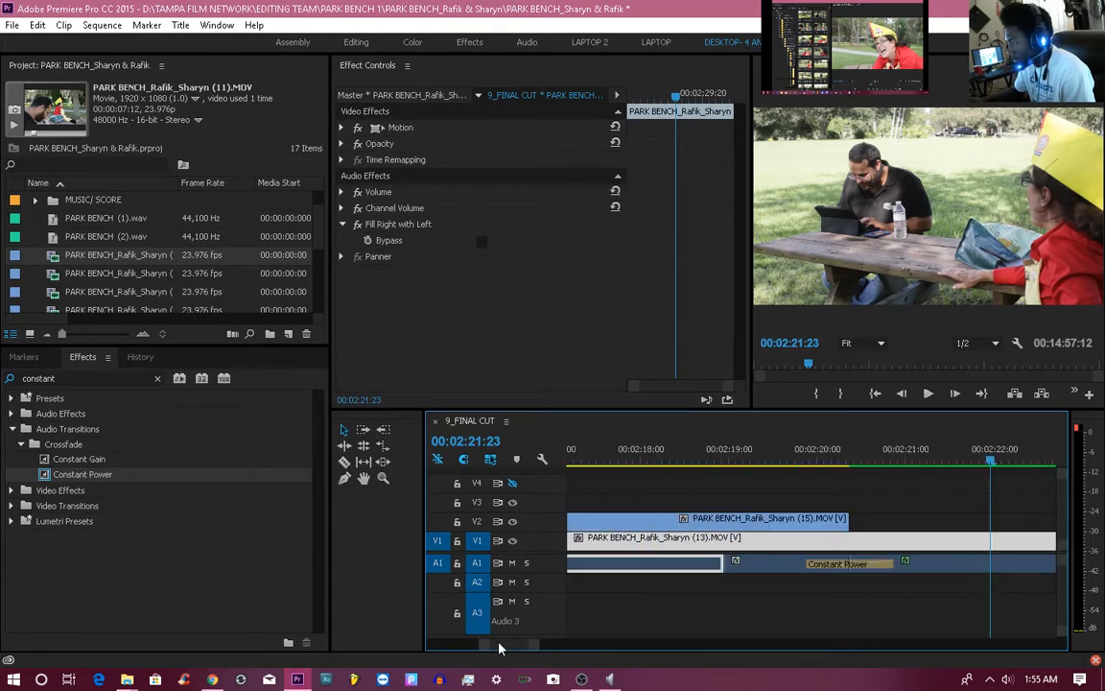
click(777, 458)
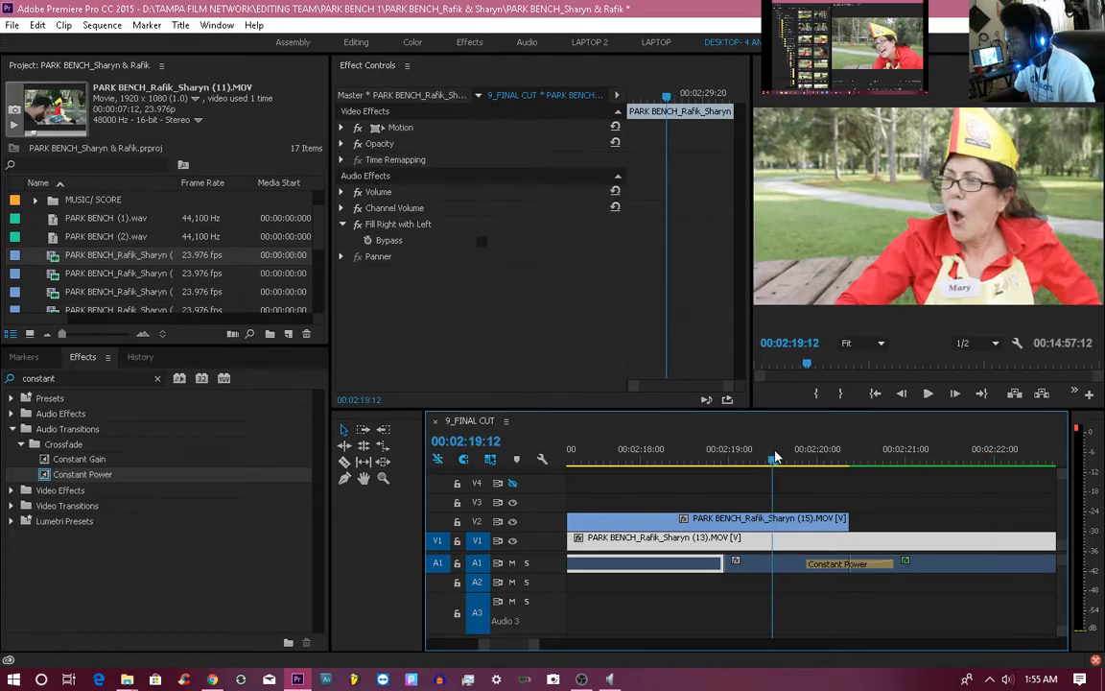
key(space)
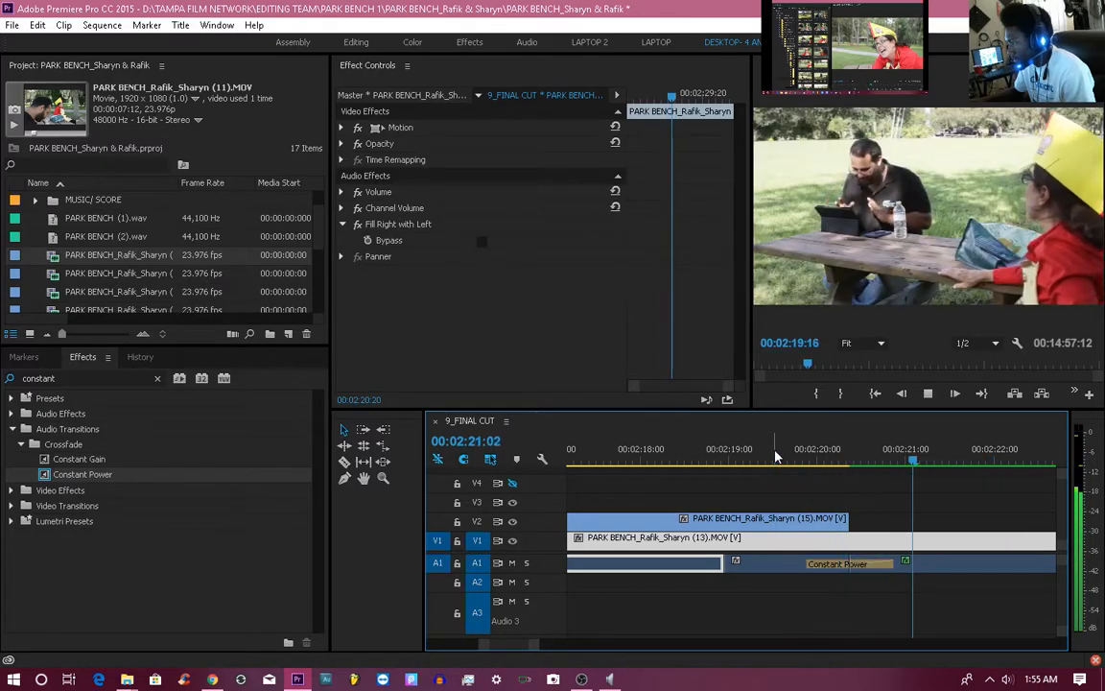
key(space)
Shorten the Constant Power crossfade on A1 to 4 frames and play back across it to 00:02:21:03.
drag(807, 567, 845, 569)
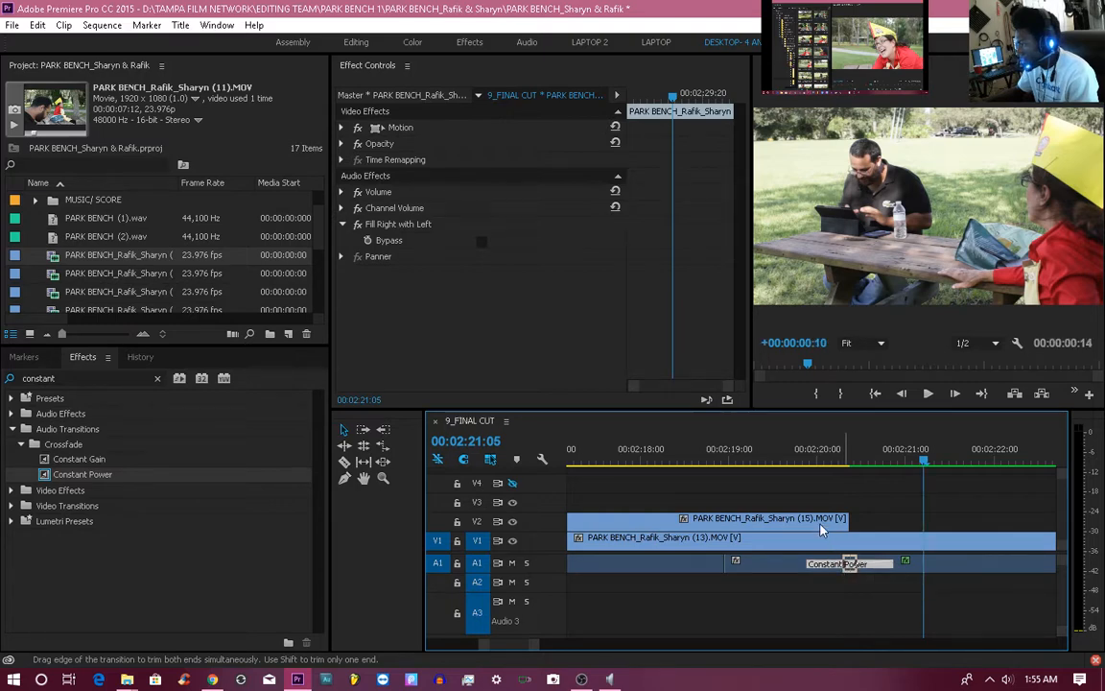
click(787, 459)
key(space)
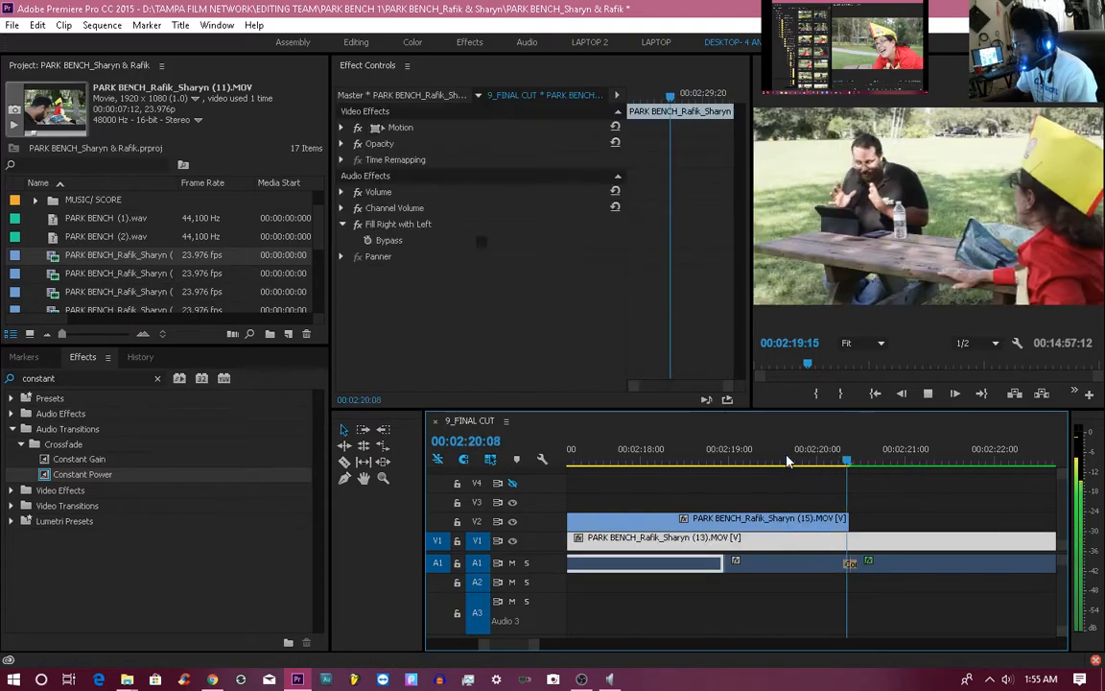
key(space)
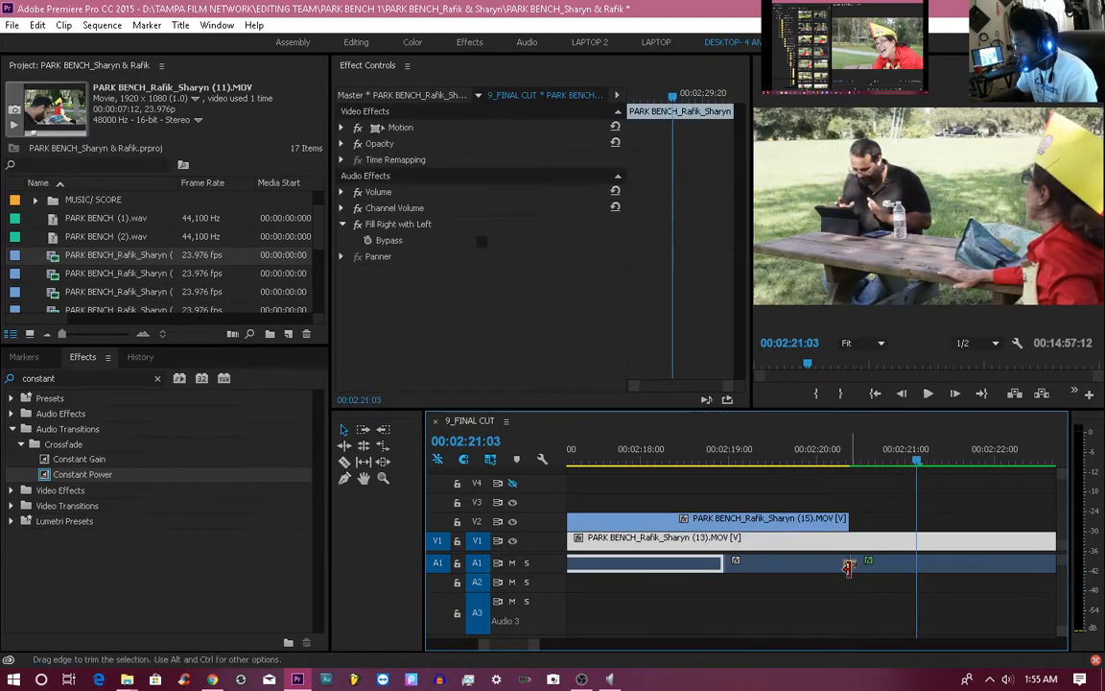
Move the crossfaded A1 cut and clip (15)'s V2 end three frames earlier, to about 00:02:20:06, and replay the join twice.
drag(848, 567, 851, 567)
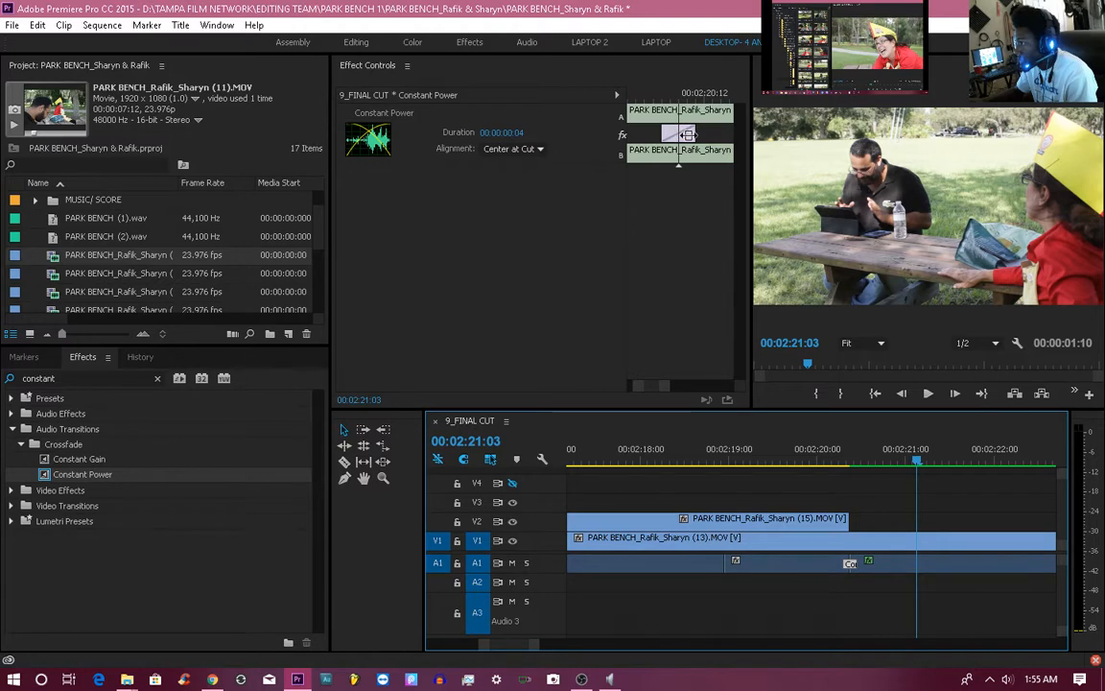
drag(687, 135, 677, 163)
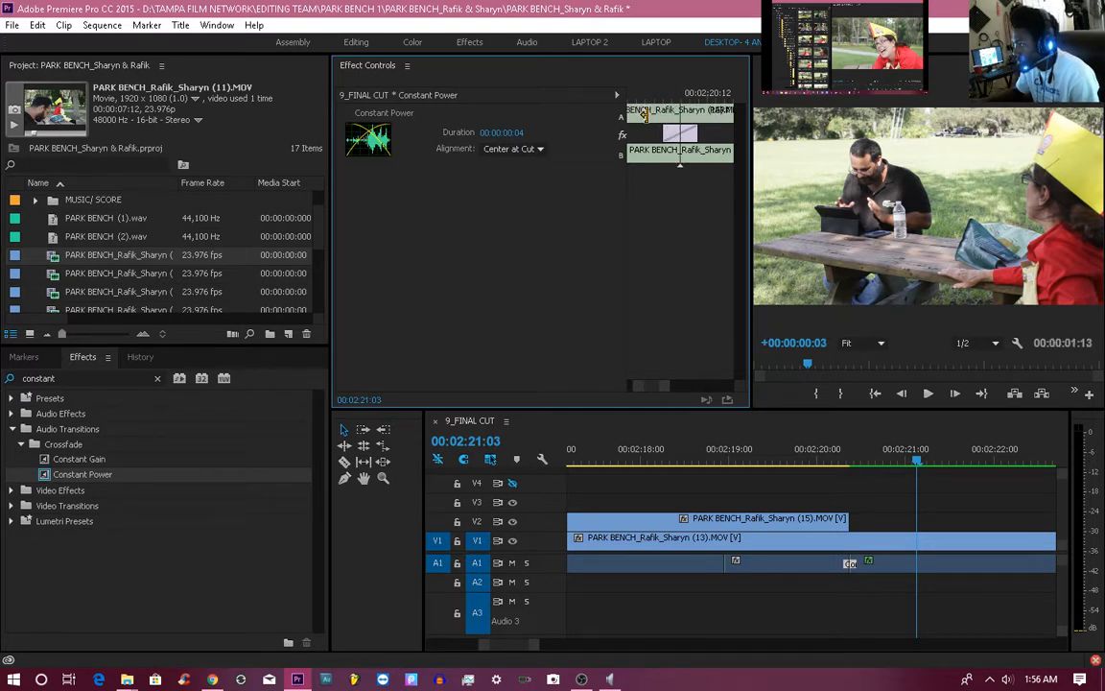
drag(643, 112, 644, 112)
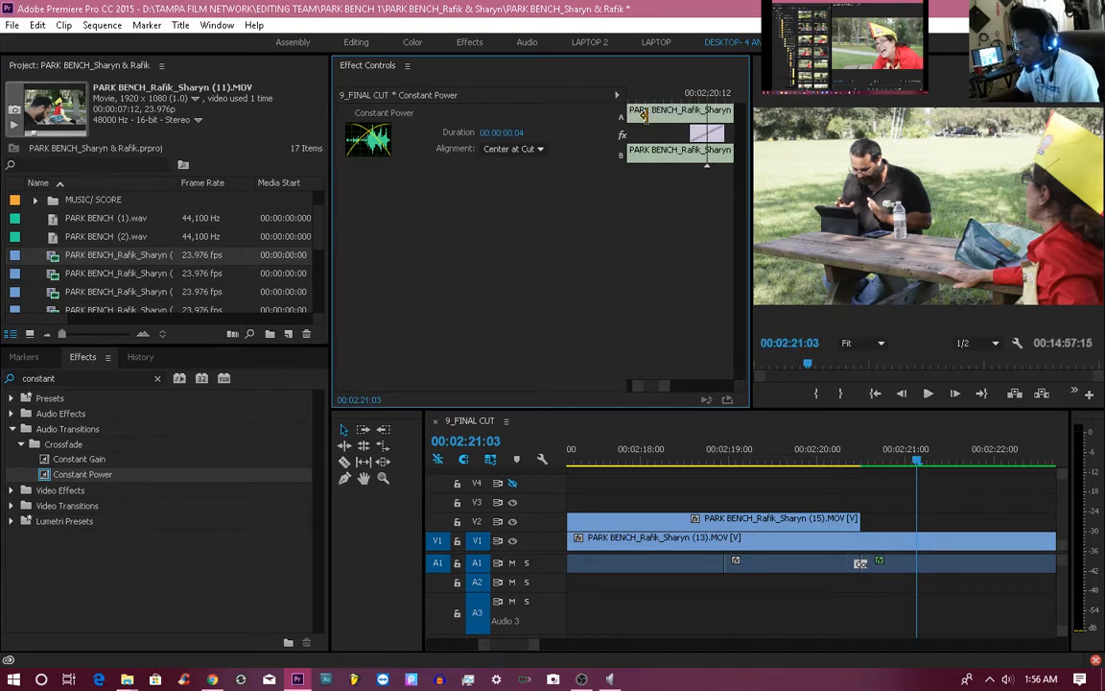
key(ctrl+z)
drag(643, 112, 666, 114)
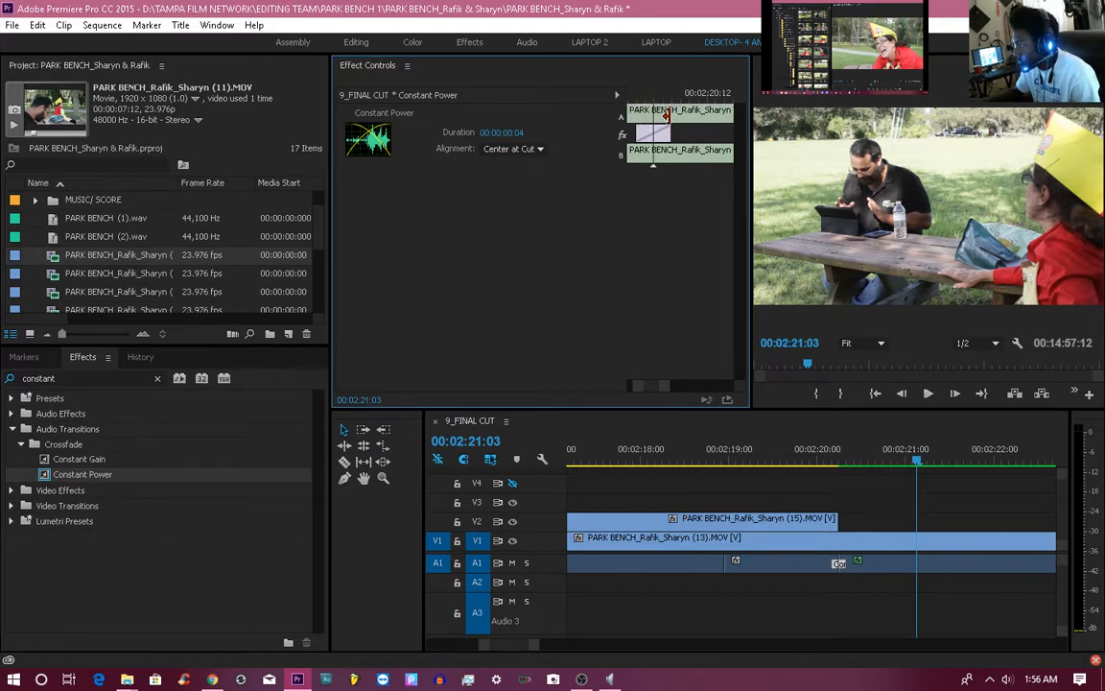
click(812, 459)
key(space)
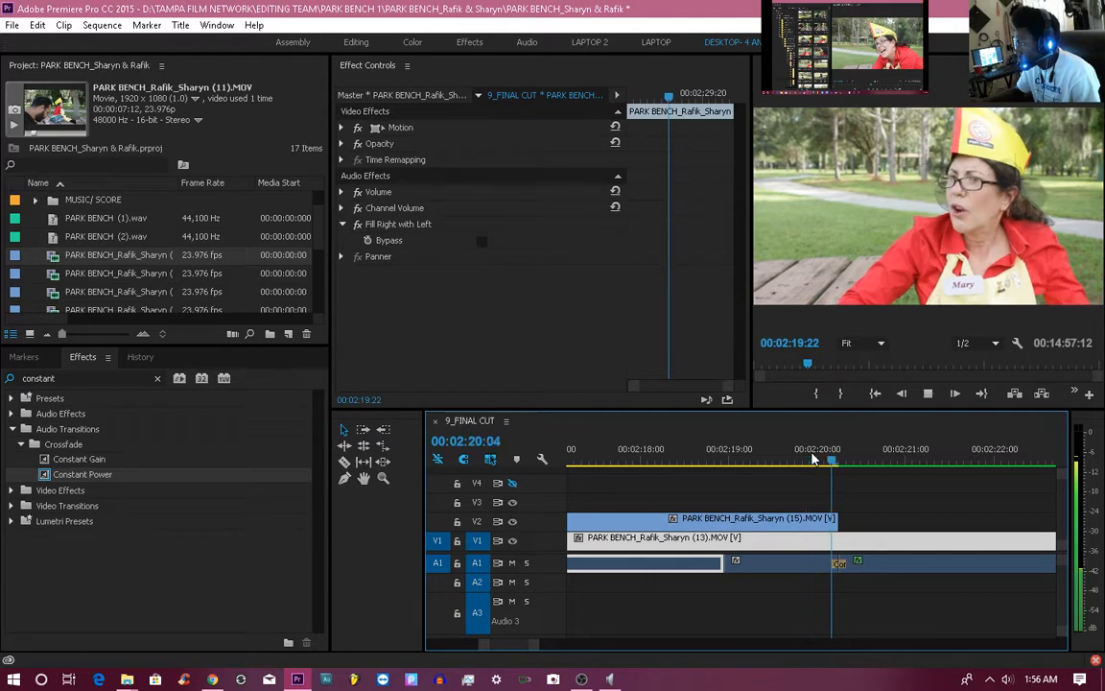
click(777, 477)
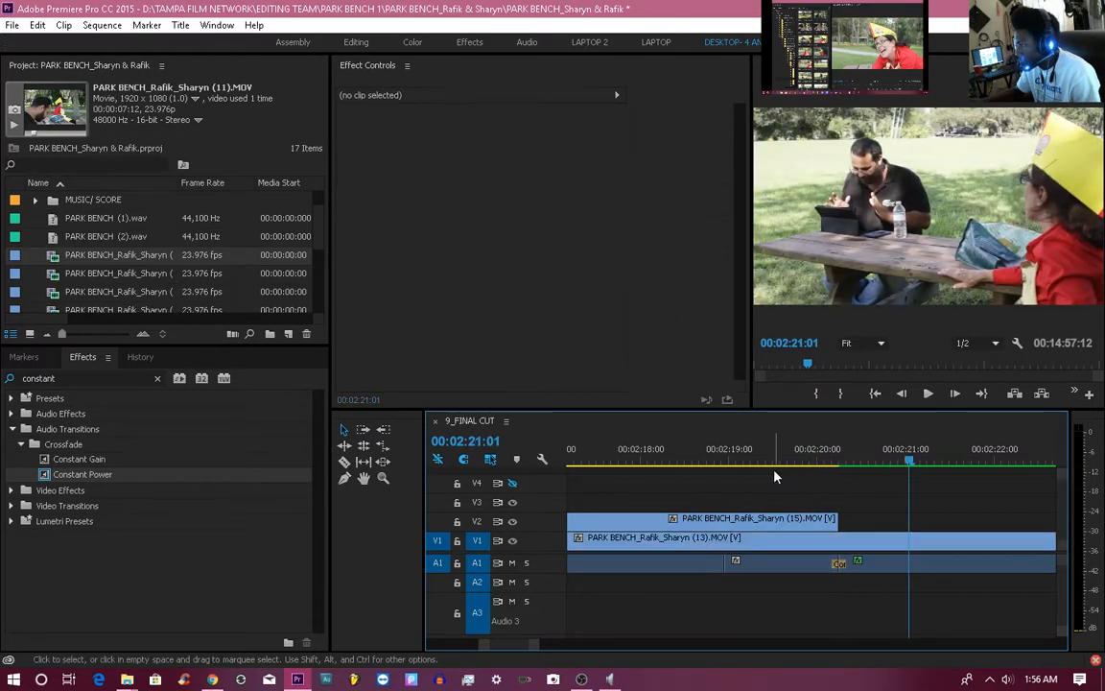
click(741, 461)
key(space)
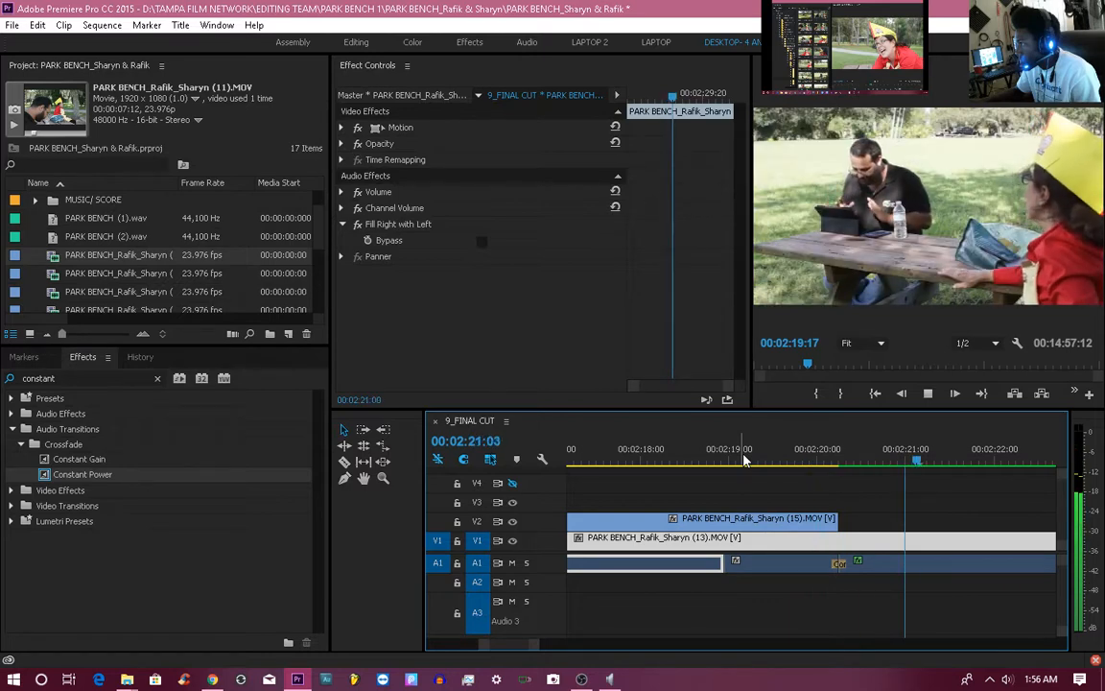
key(space)
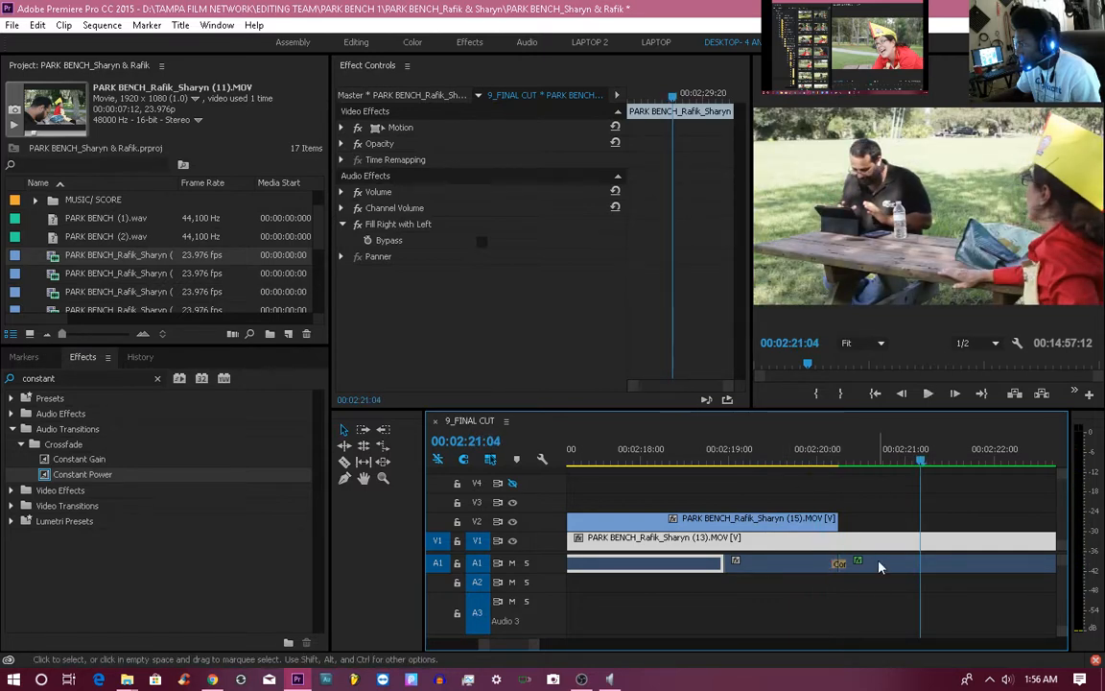
Shift the crossfaded A1 cut and clip (15)'s V2 end to about 00:02:20:03 and replay the join from about 00:02:19:00.
click(839, 563)
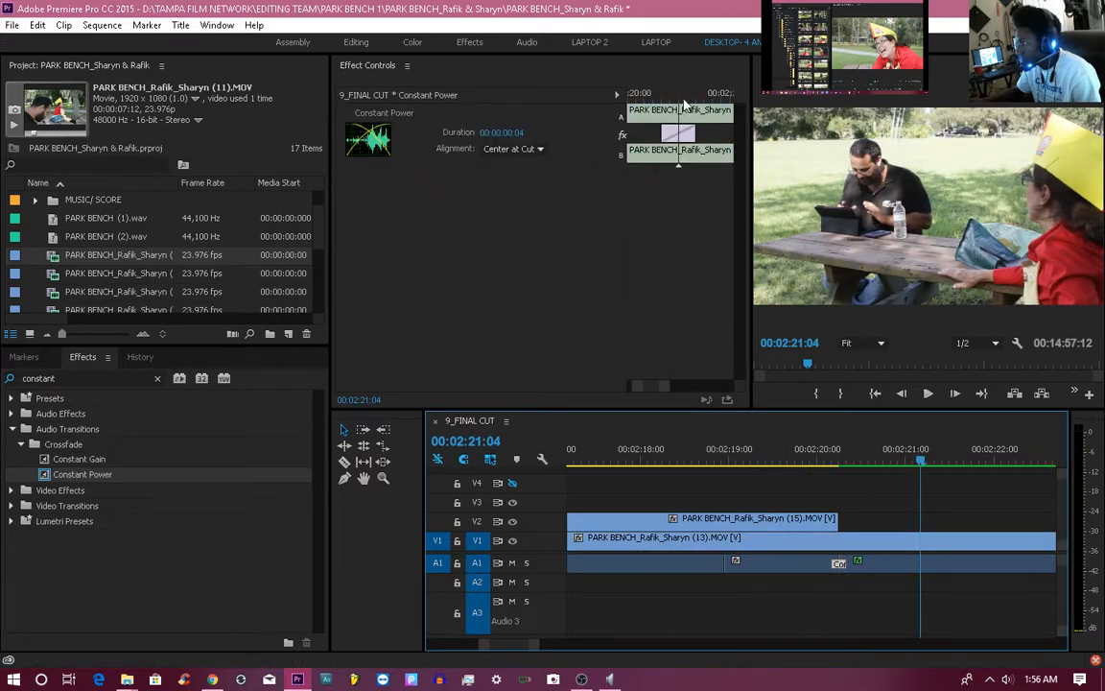
click(655, 112)
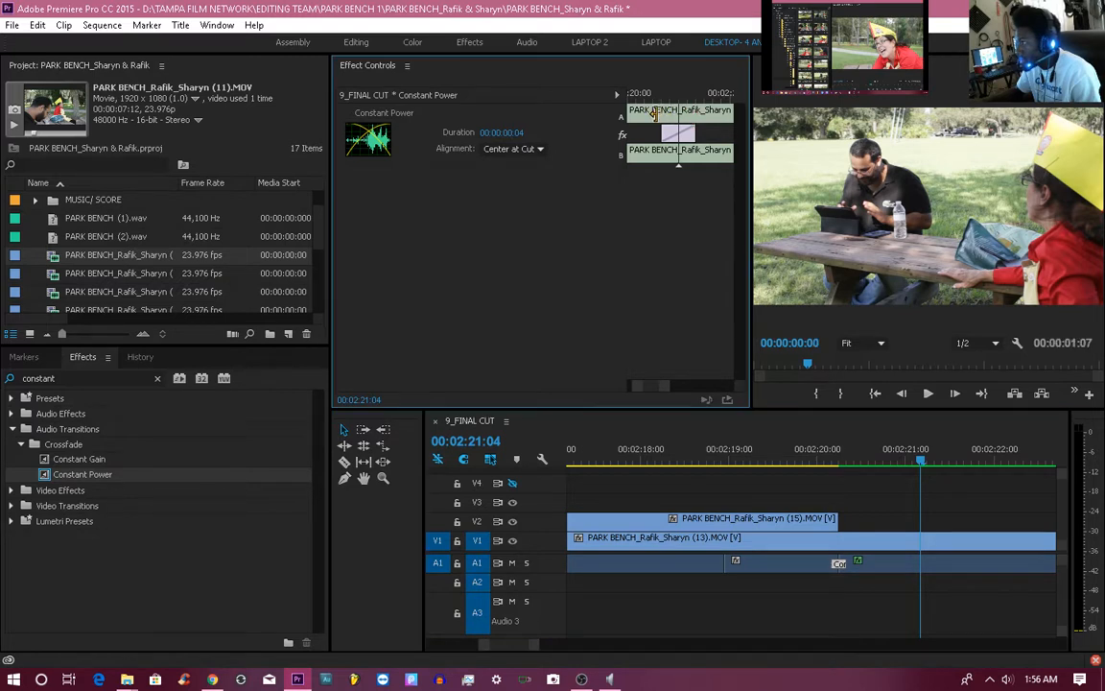
drag(648, 113, 683, 115)
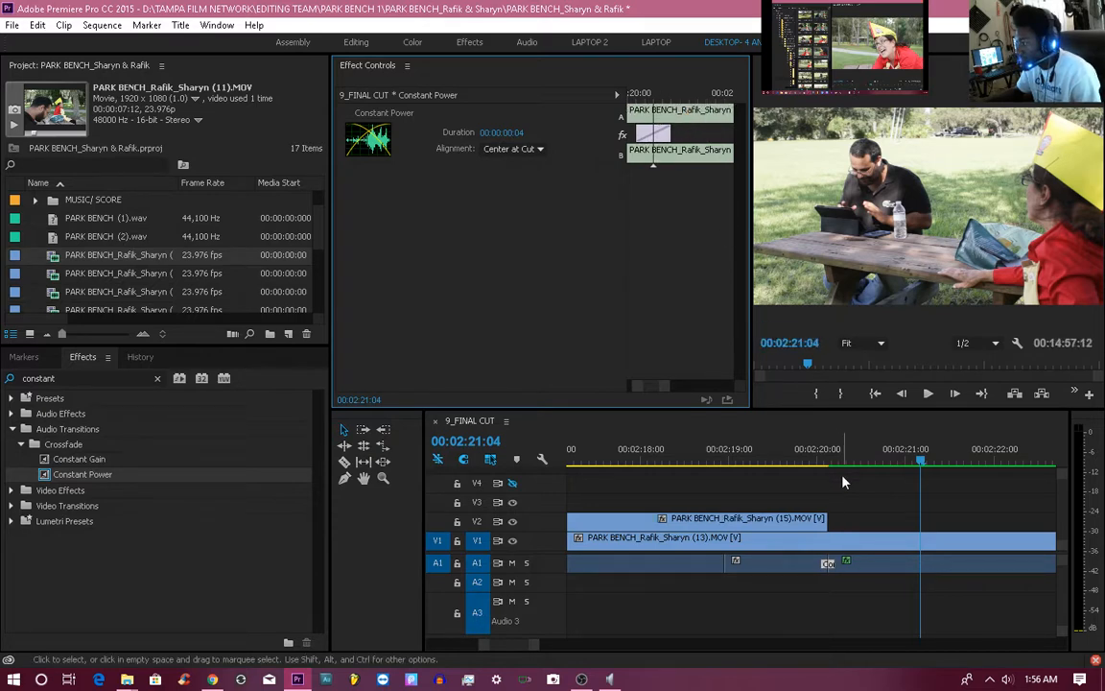
click(788, 457)
key(space)
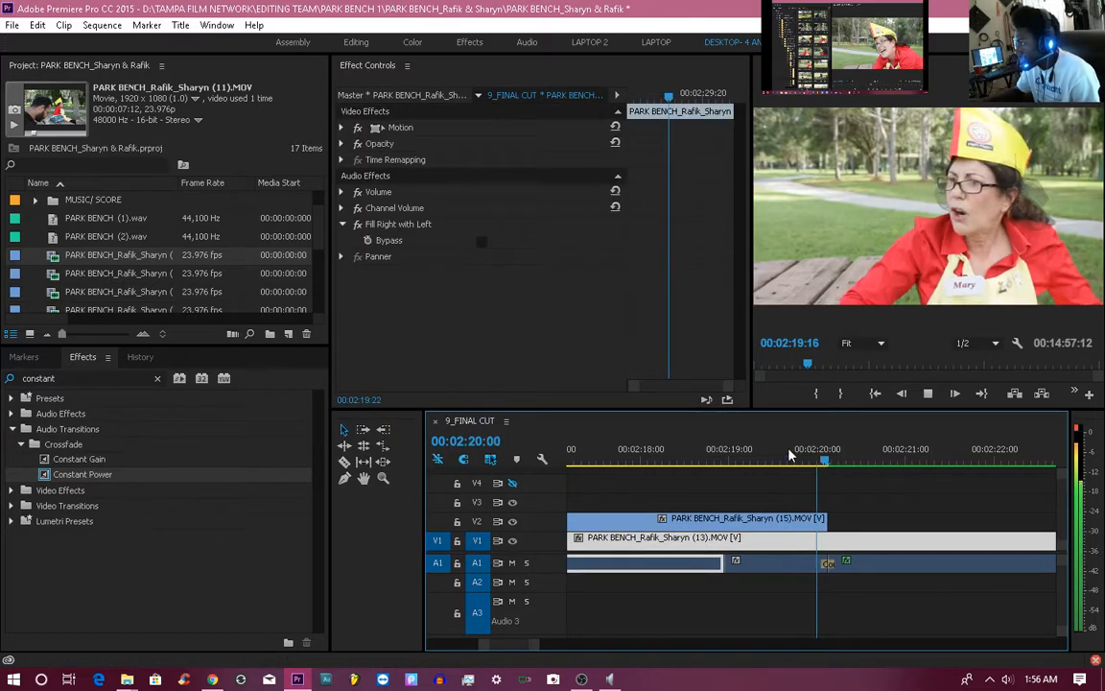
click(730, 460)
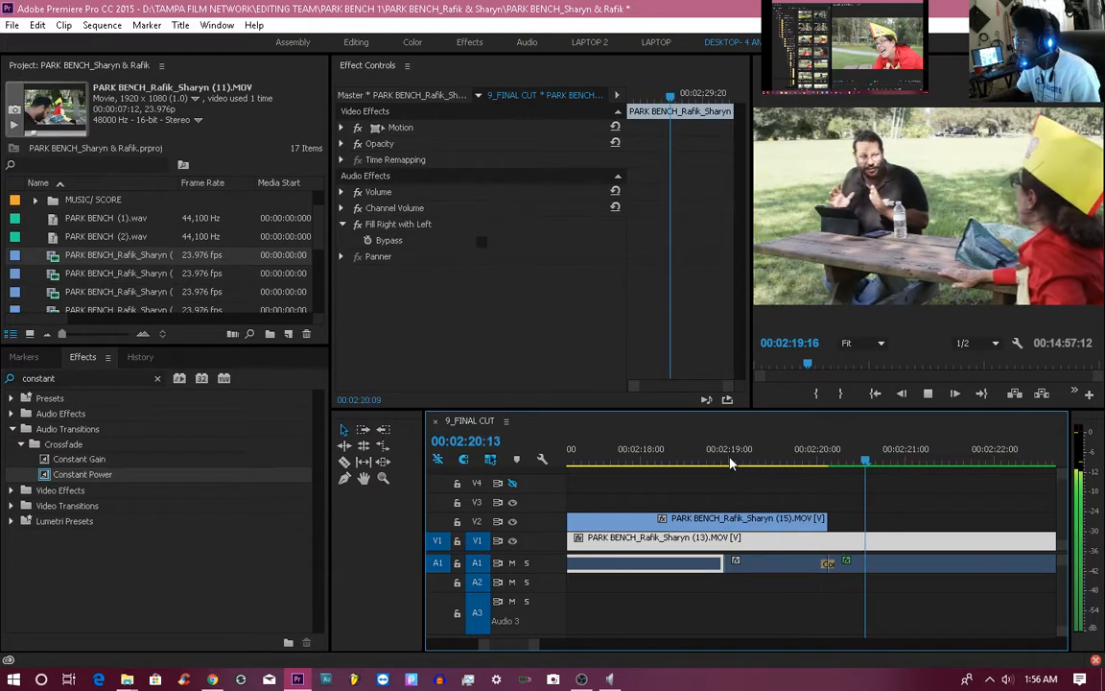
key(space)
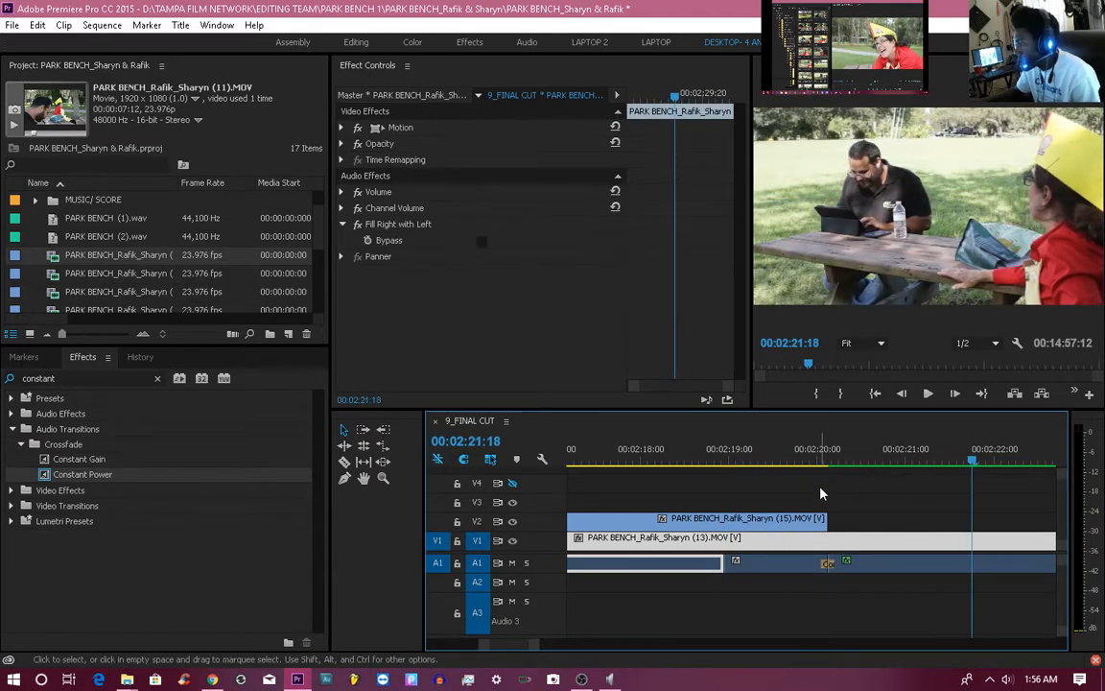
drag(786, 461, 751, 462)
key(space)
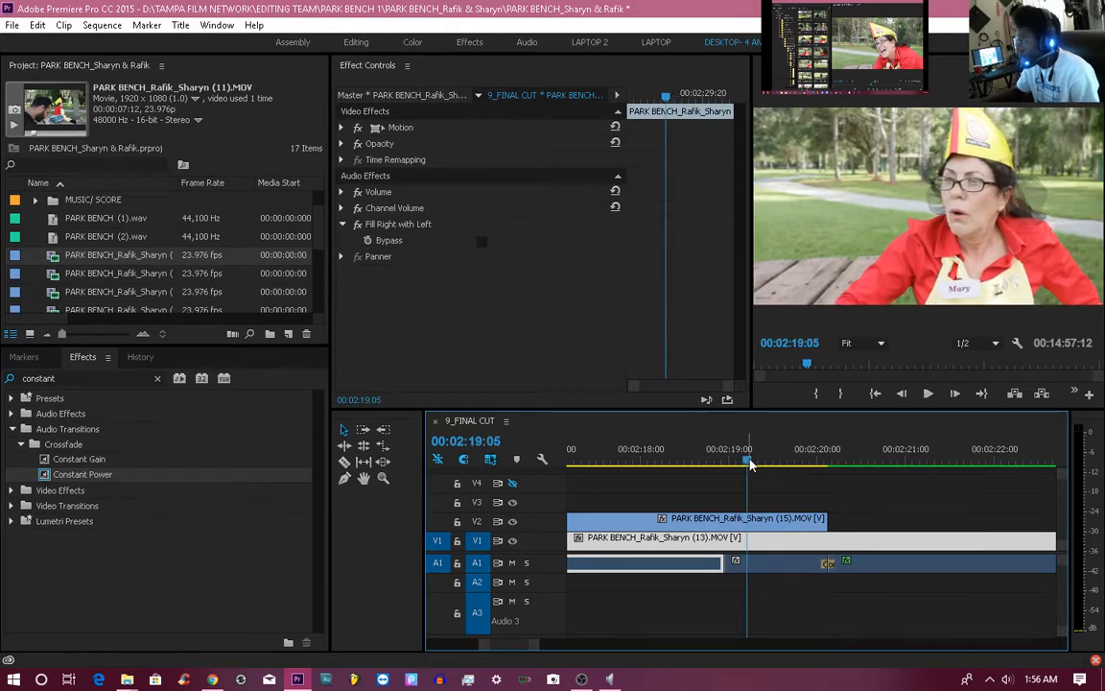
key(space)
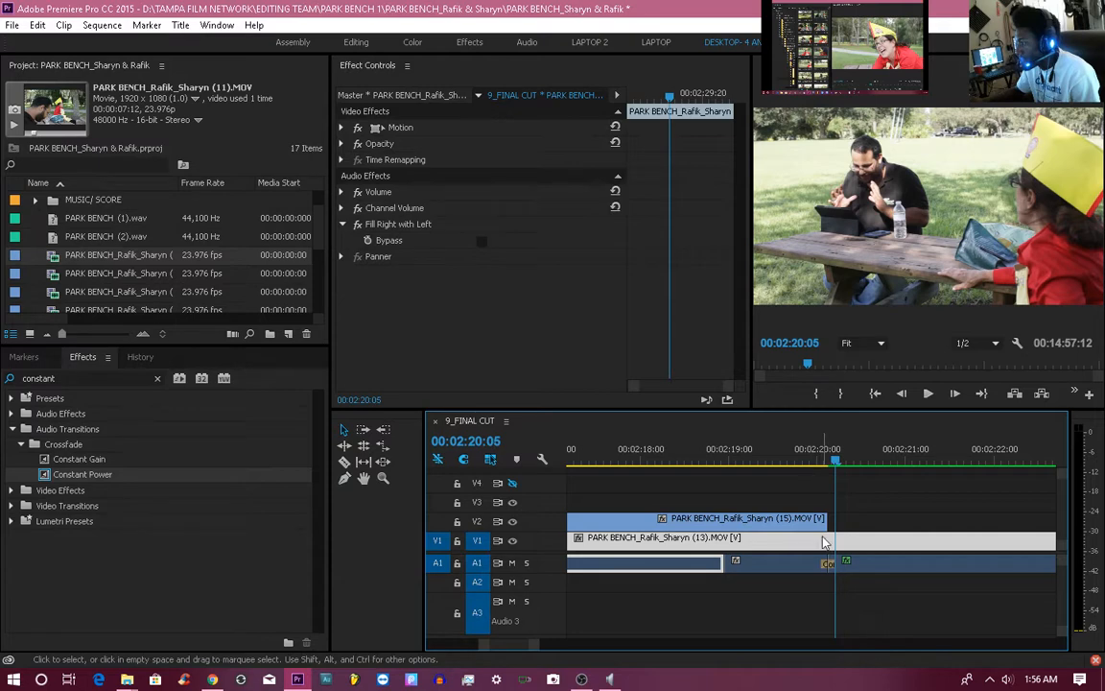
Lengthen the Constant Power crossfade on A1 to 14 frames and play back from about 00:02:19:05 to 00:02:21:11.
drag(825, 562, 803, 563)
click(749, 464)
key(space)
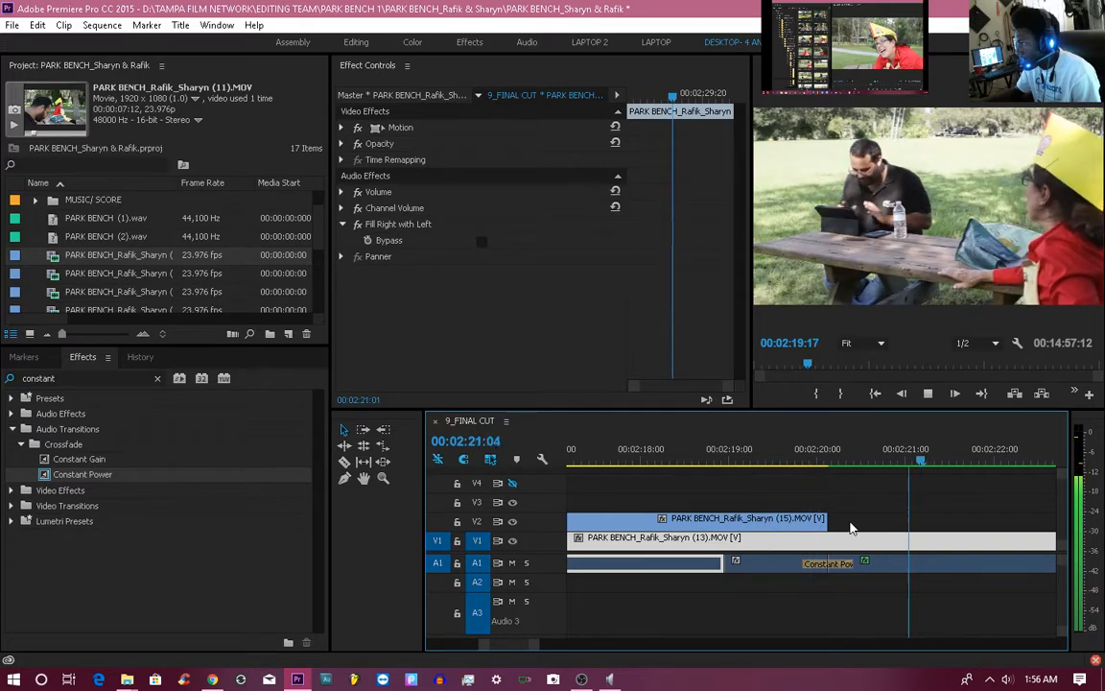
key(space)
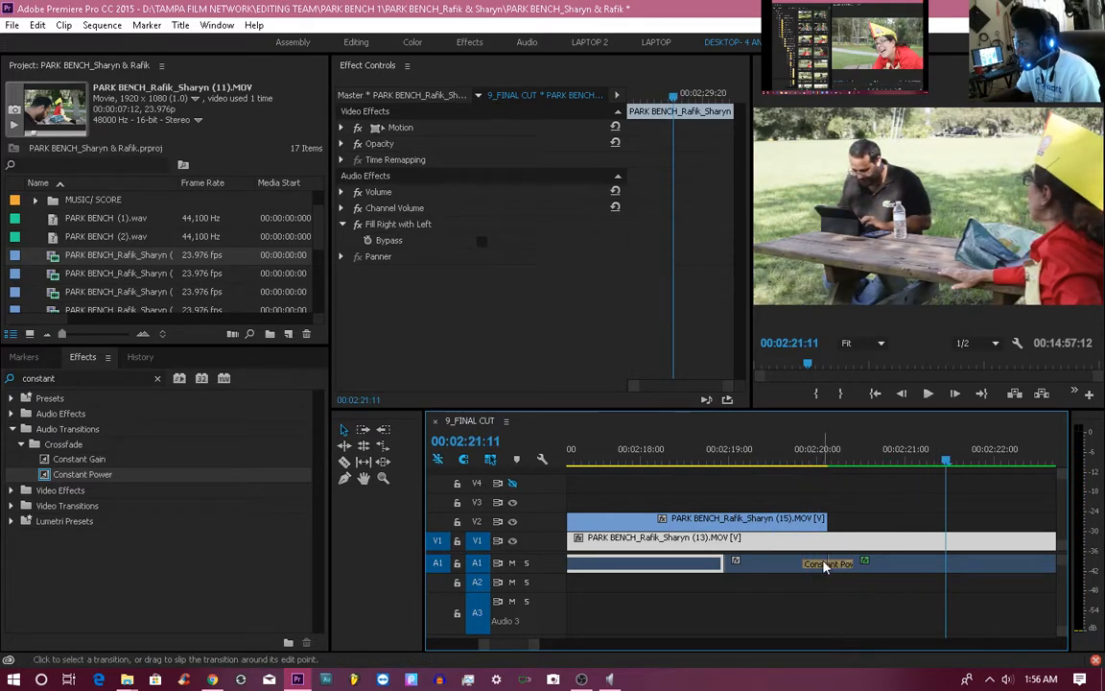
Move the crossfaded A1 cut and clip (15)'s V2 end to about 00:02:20:00 and play back from 00:02:19:06.
click(827, 564)
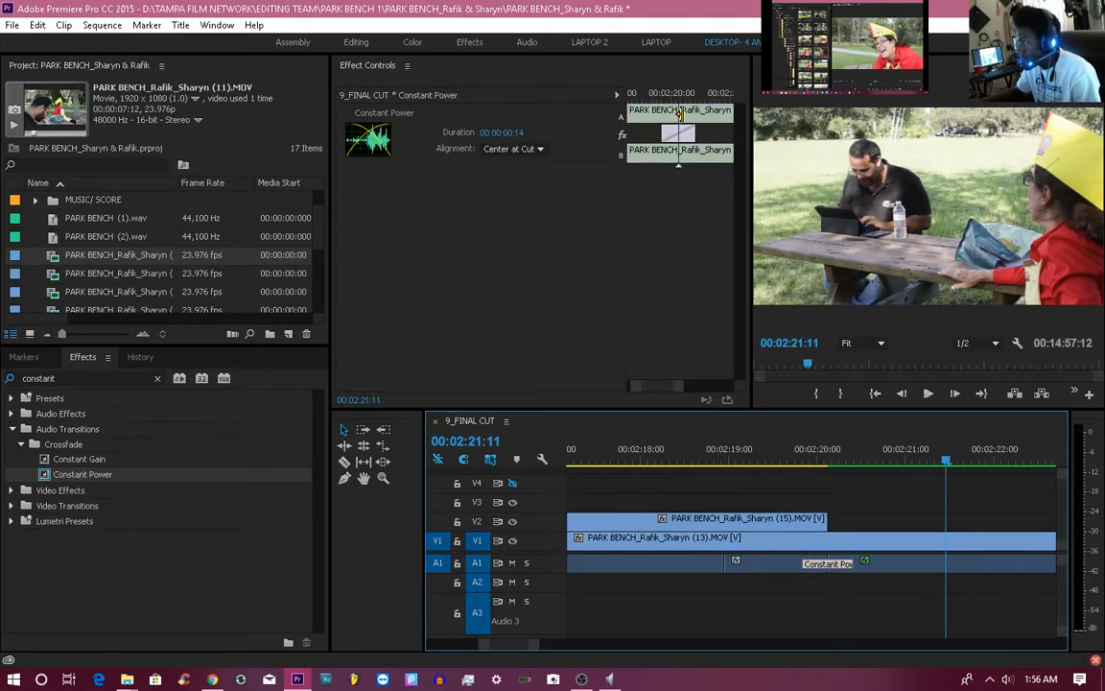
drag(689, 113, 666, 113)
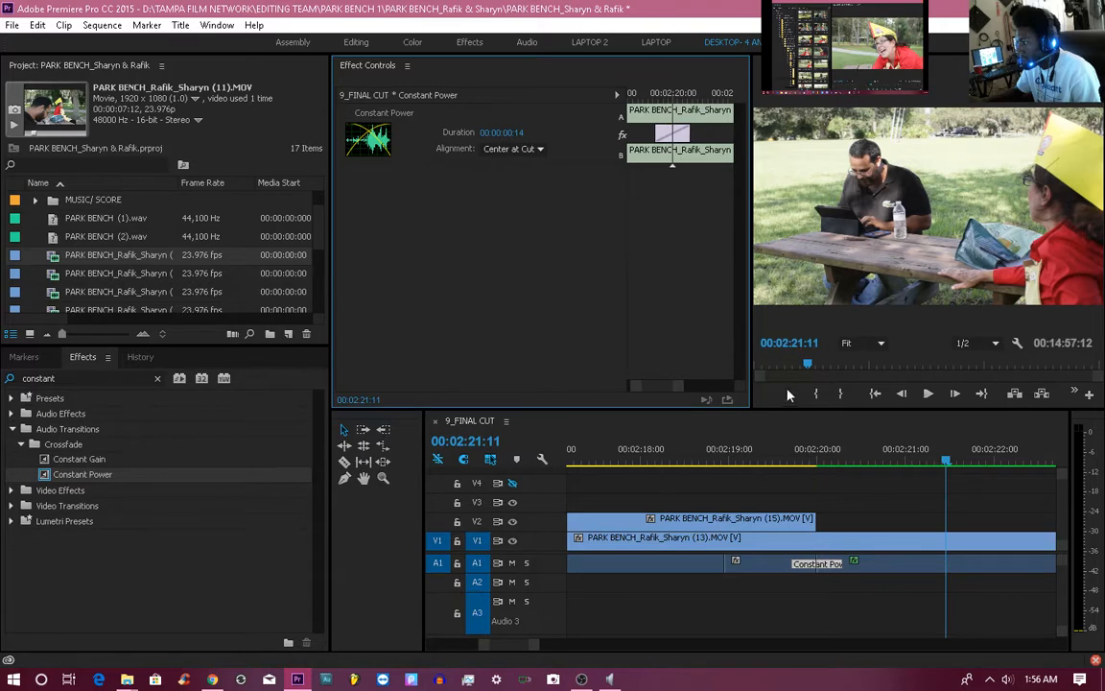
click(753, 463)
key(space)
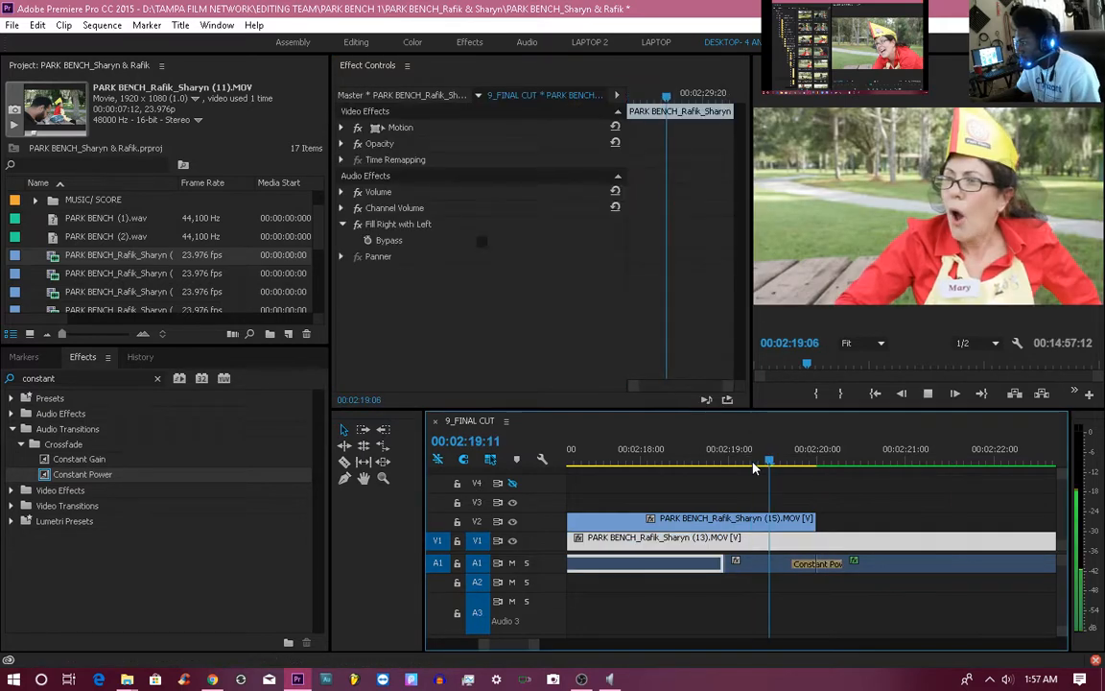
key(space)
Reduce the Constant Power crossfade at about 00:02:20:00 on A1 to a duration of 4 frames.
click(811, 567)
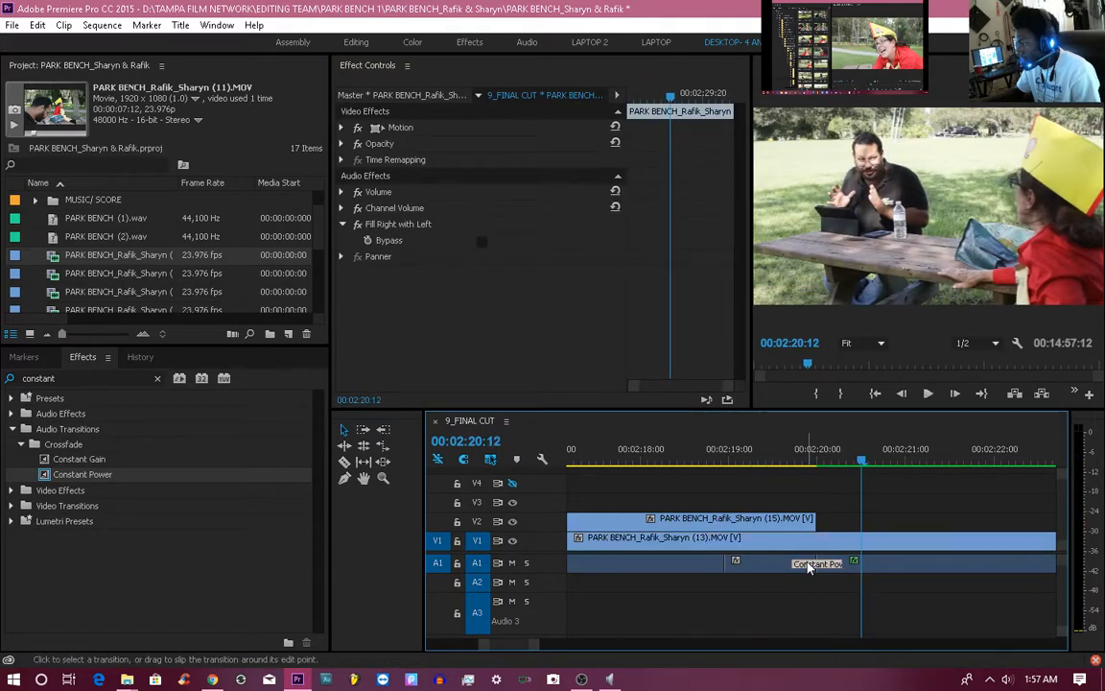
drag(795, 564, 814, 564)
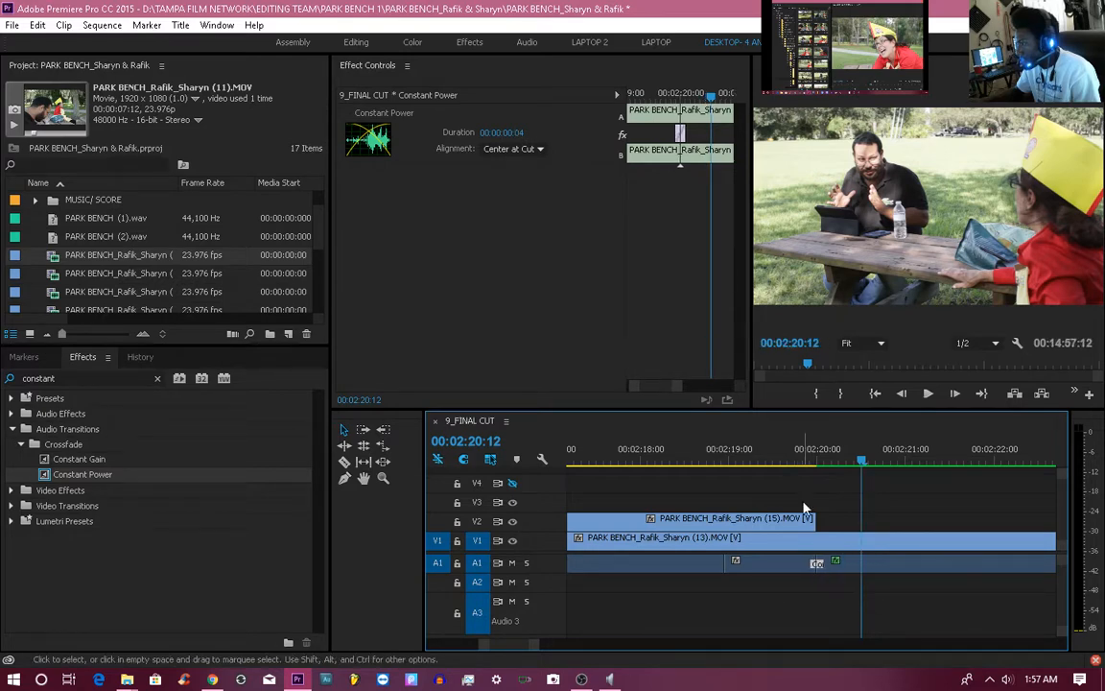
Play back the crossfaded A1 join around 00:02:20:00 repeatedly, starting from about 00:02:19:12, to judge the transition.
click(738, 462)
key(space)
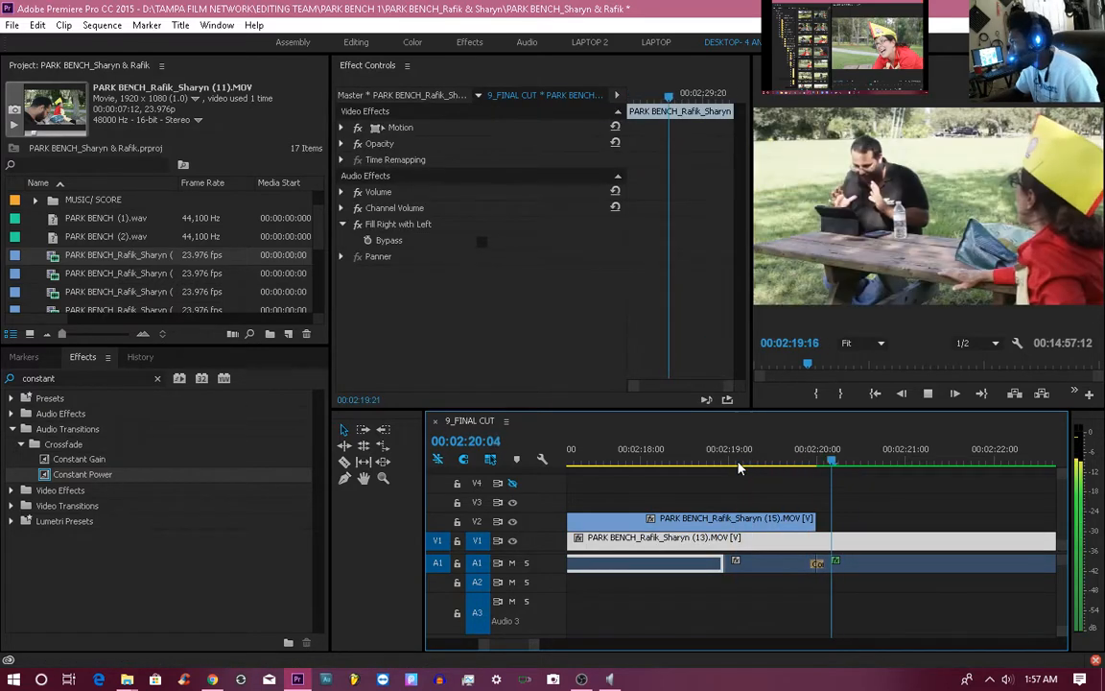
key(space)
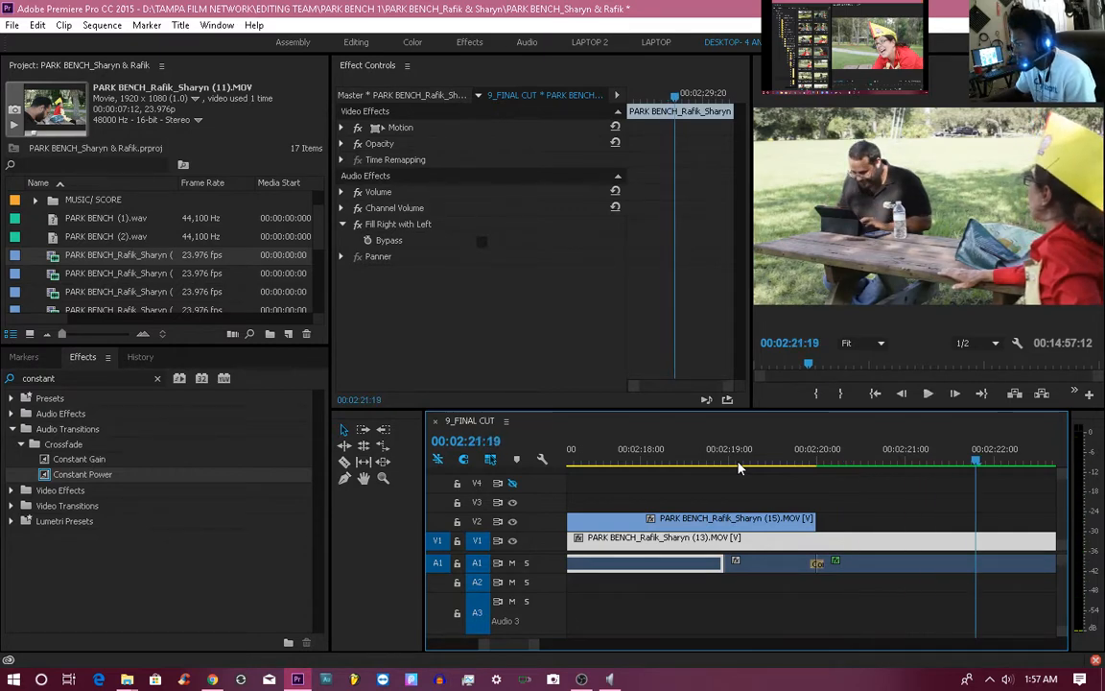
click(778, 457)
key(space)
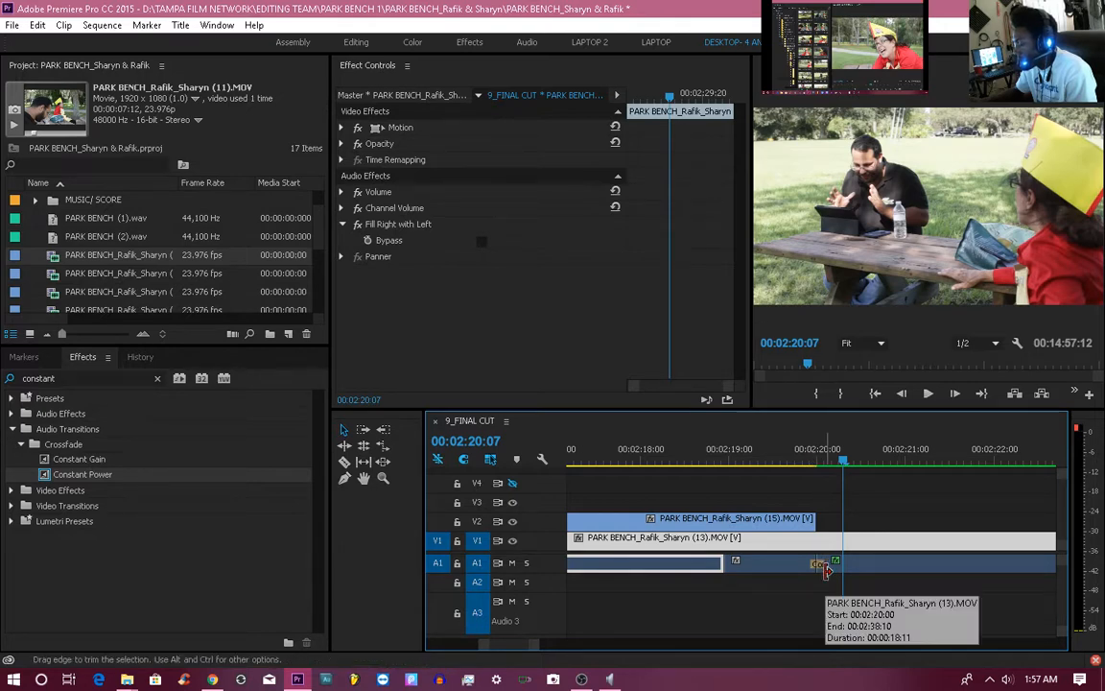
click(779, 460)
key(space)
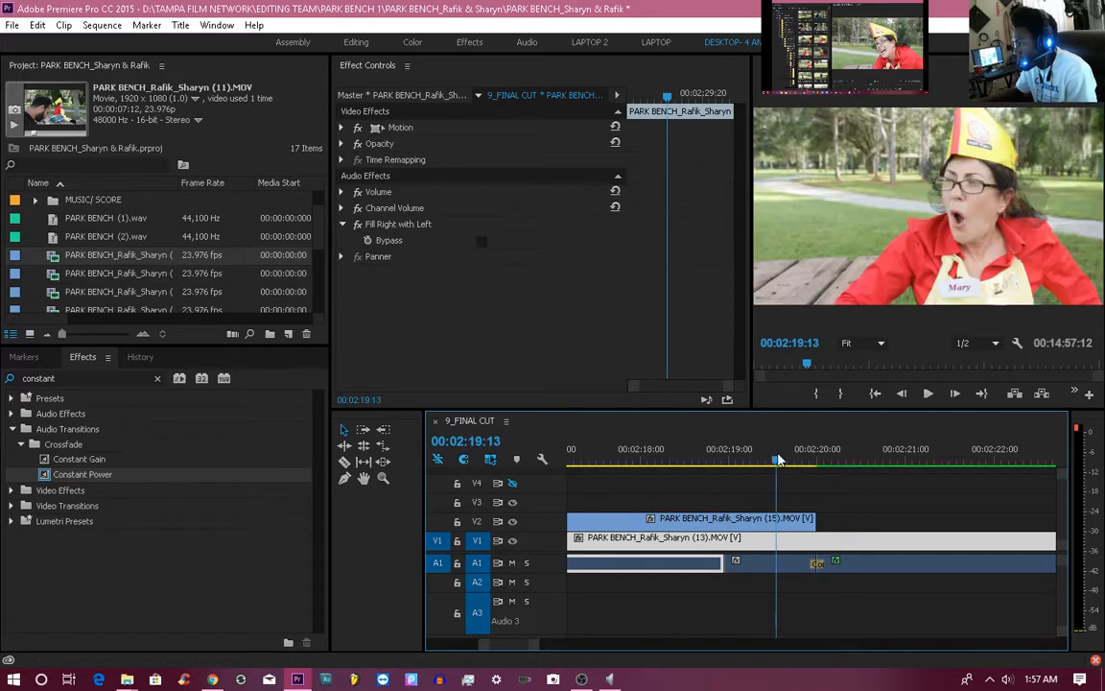
key(space)
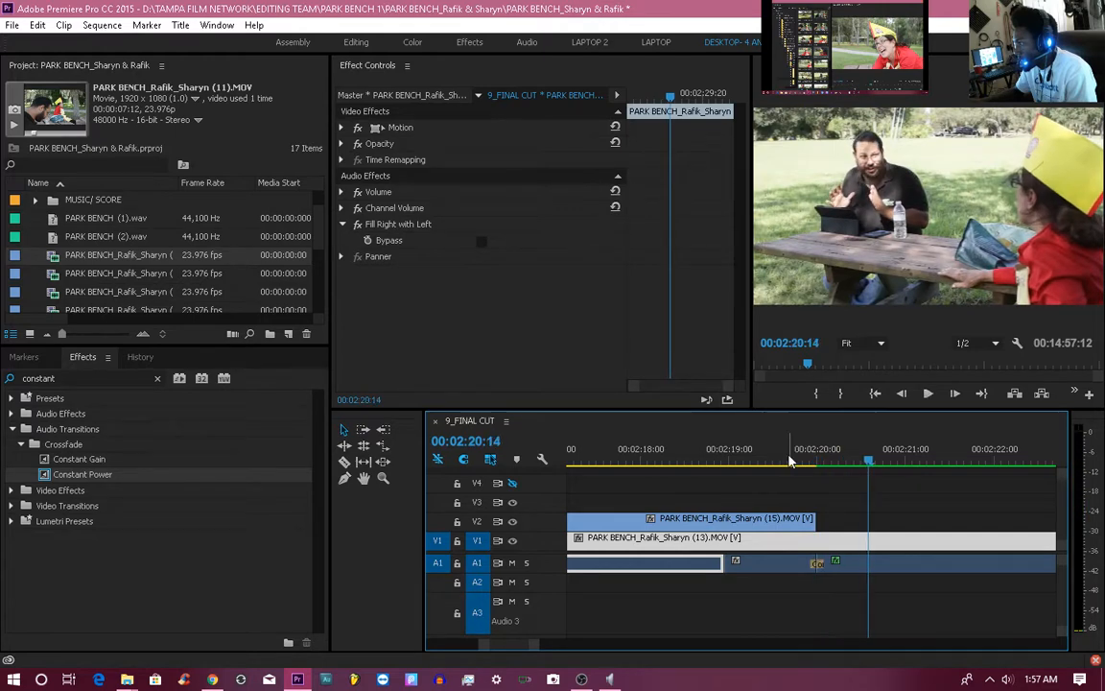
drag(789, 460, 777, 463)
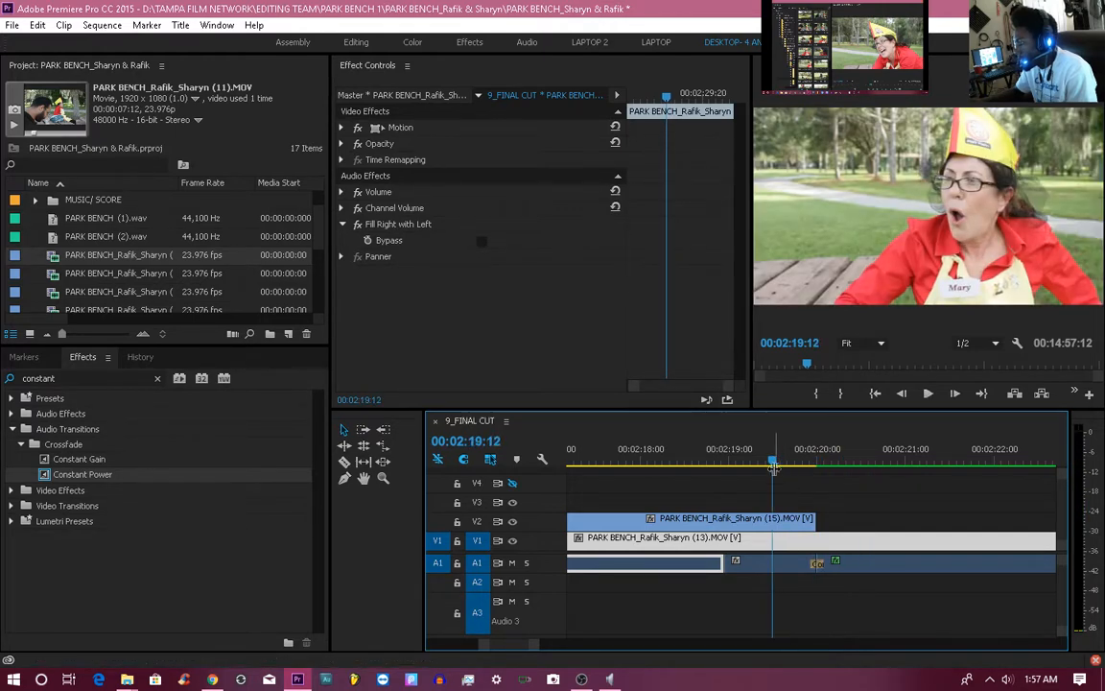
key(space)
key(space)
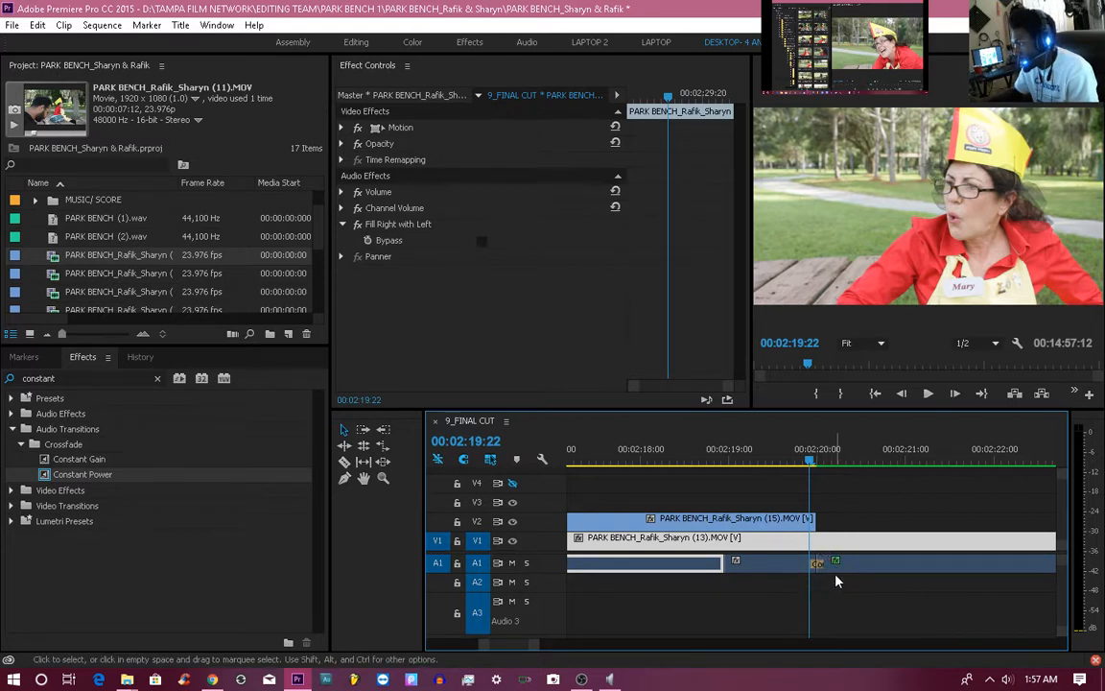
Move the crossfaded A1 cut and clip (15)'s V2 end to about 00:02:19:22 and replay the join from about 00:02:19:09.
click(832, 582)
click(831, 565)
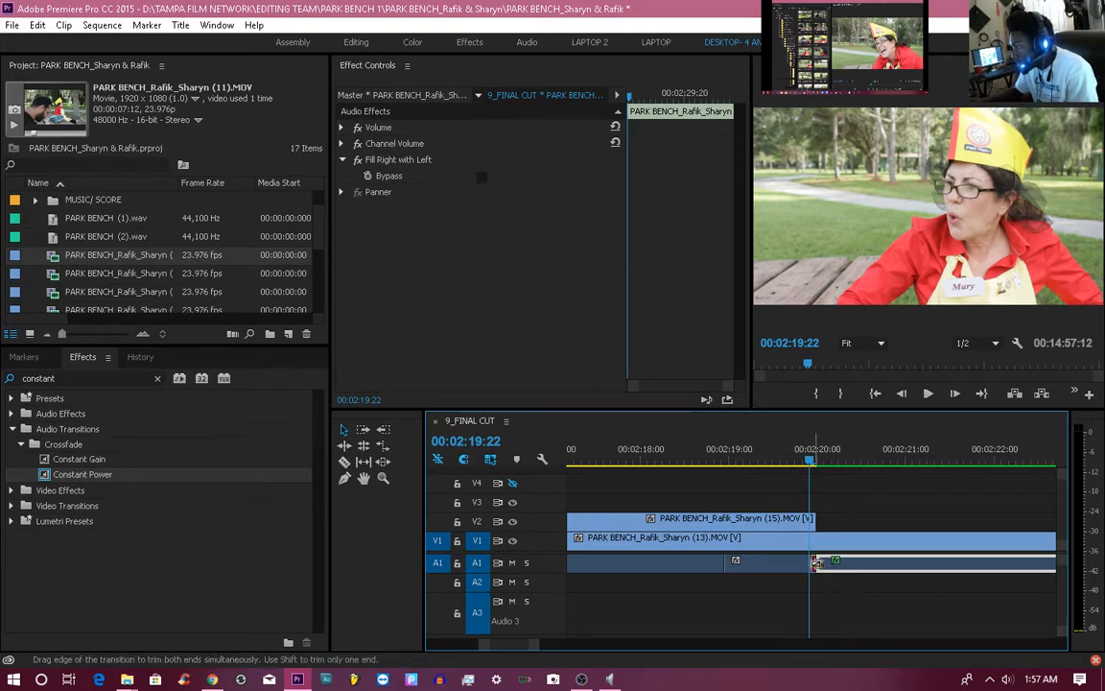
click(816, 564)
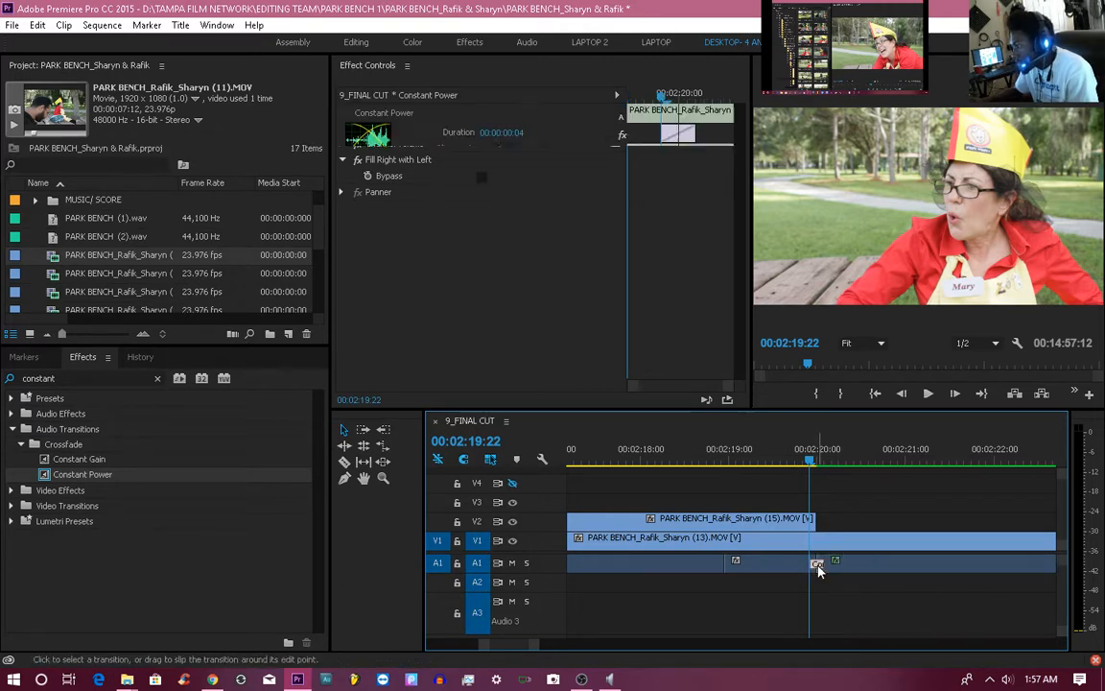
click(682, 115)
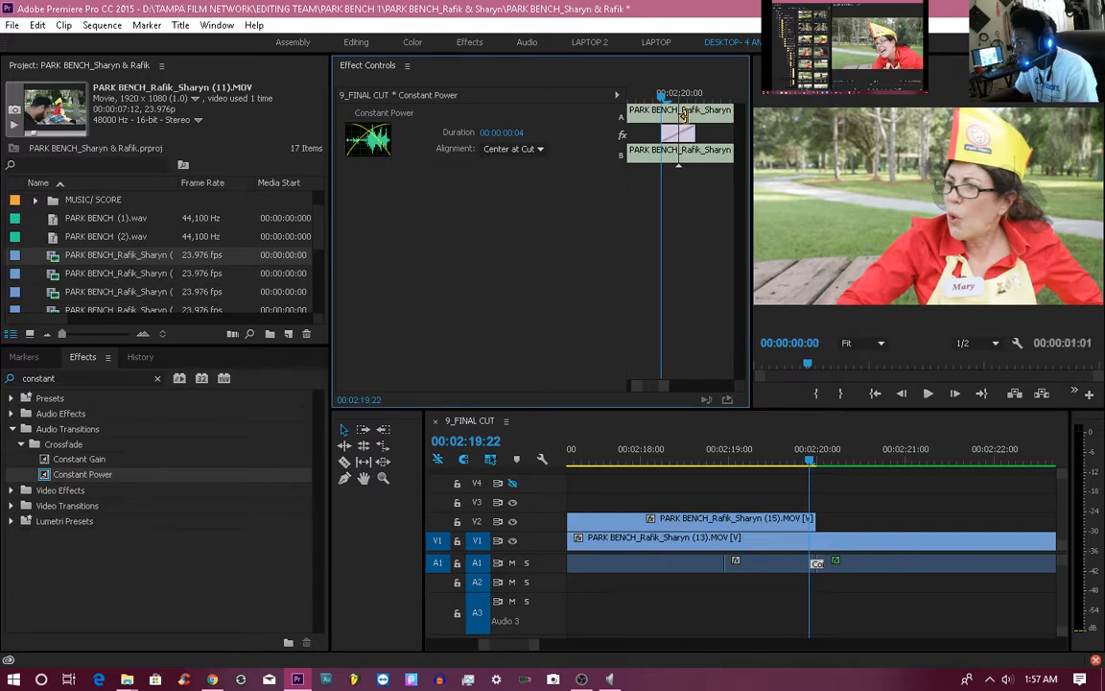
drag(684, 115, 703, 114)
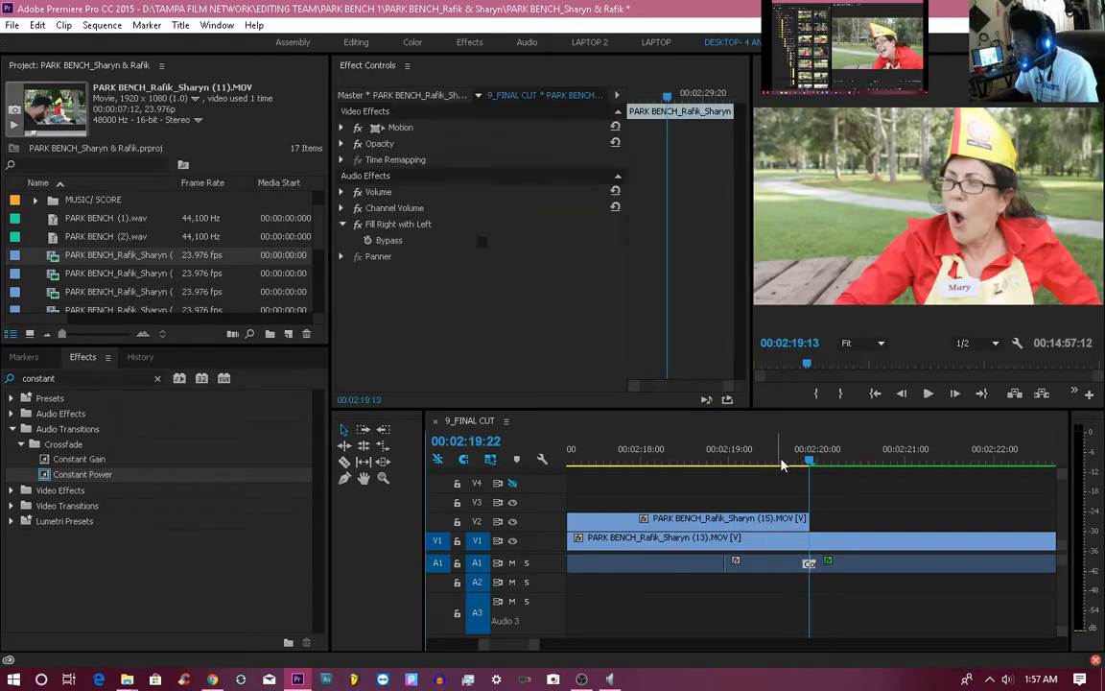
click(782, 466)
key(space)
click(764, 461)
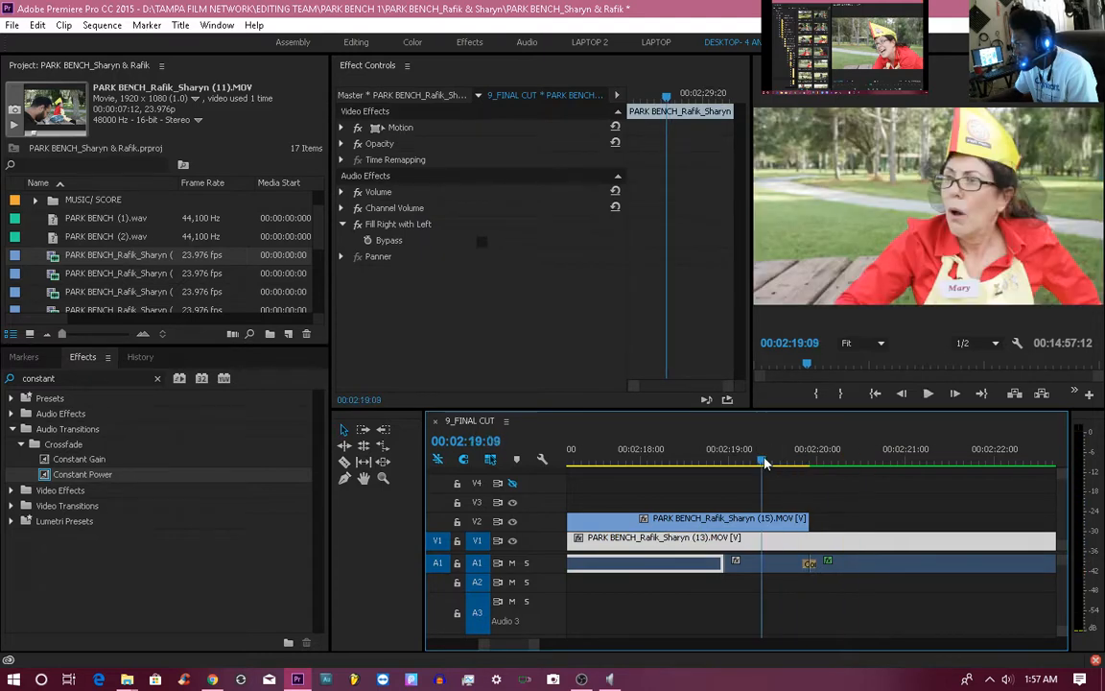
key(space)
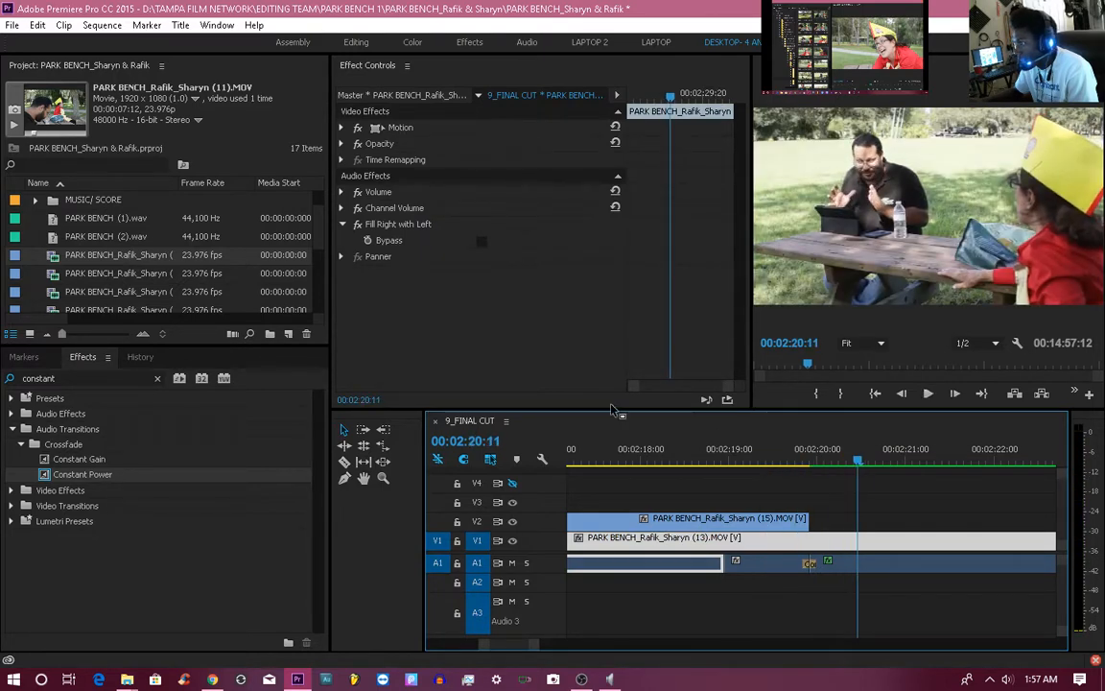
Replace the Constant Power crossfade on the A1 cut with Constant Gain and play back the join from about 00:02:19:00.
click(809, 563)
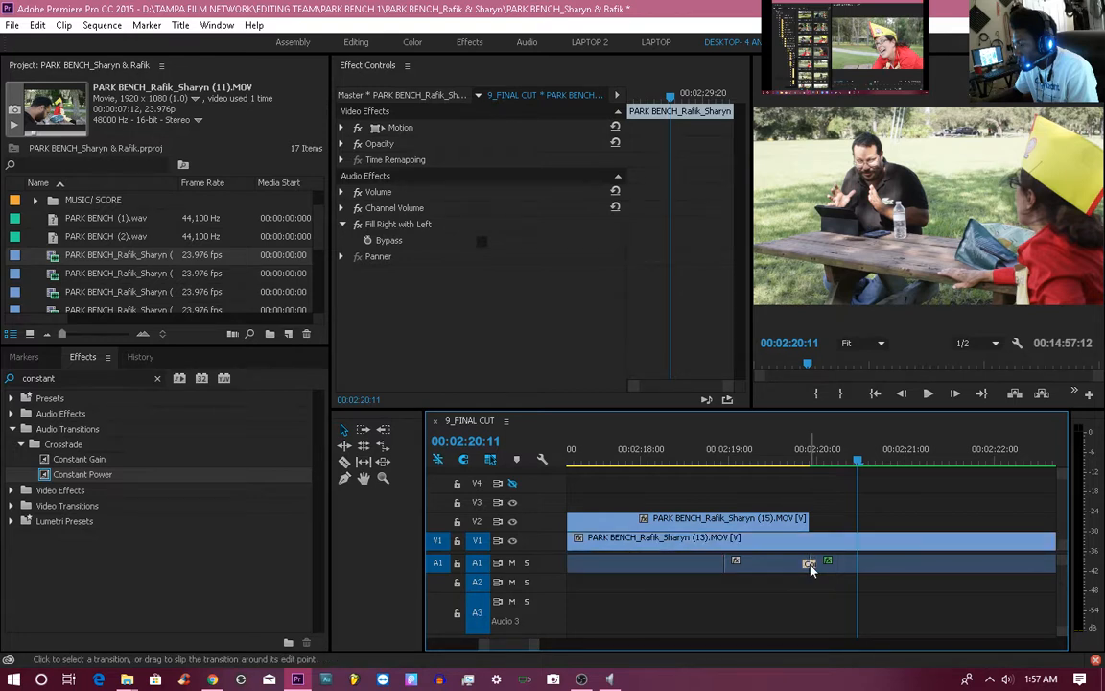
click(58, 459)
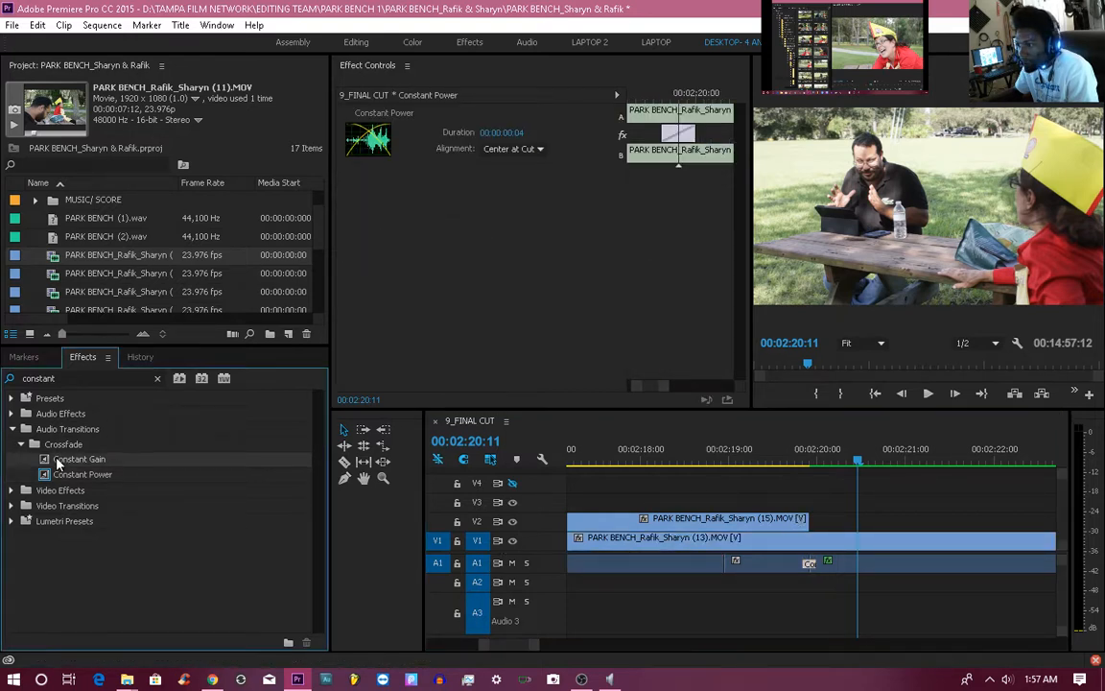
click(809, 563)
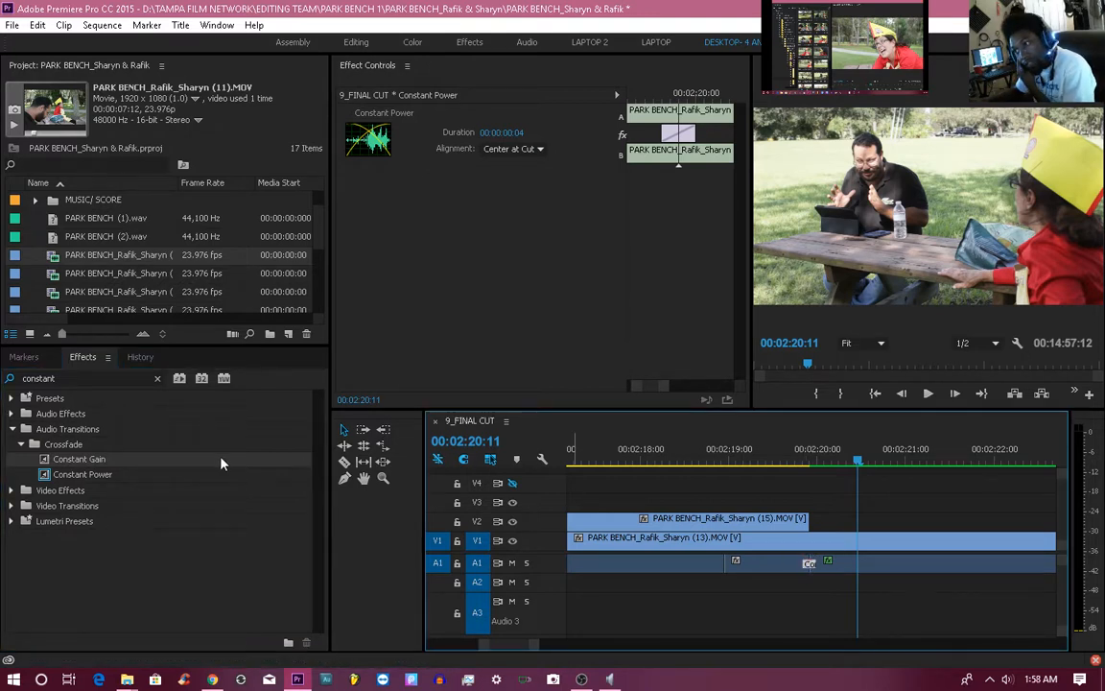
drag(72, 460, 804, 555)
click(779, 463)
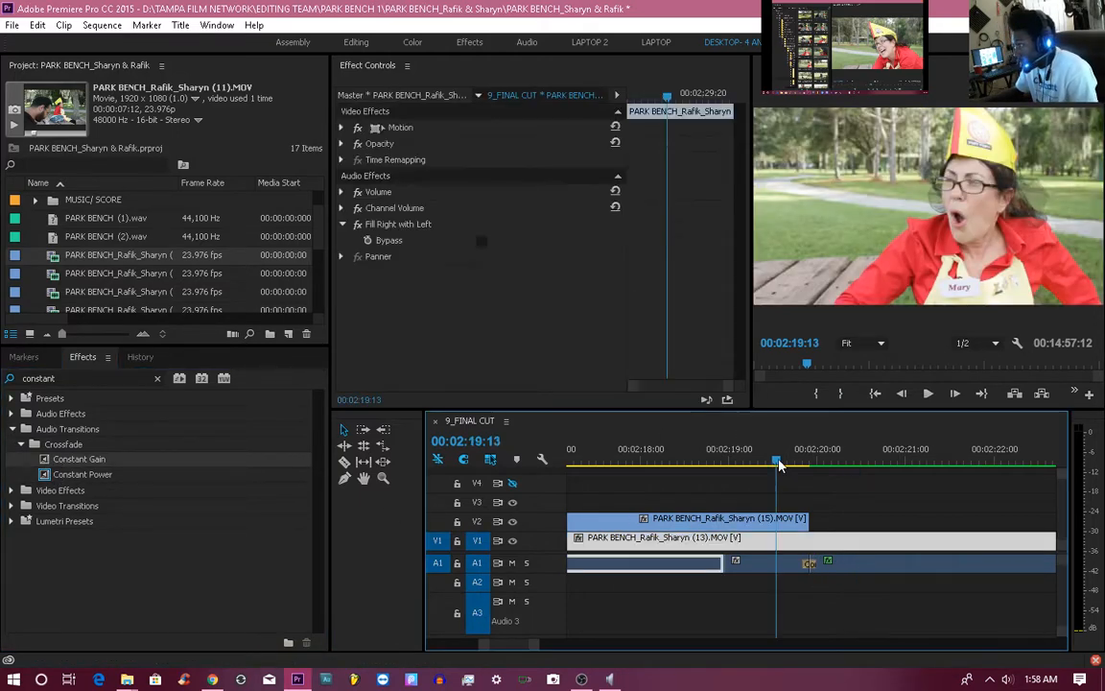
key(space)
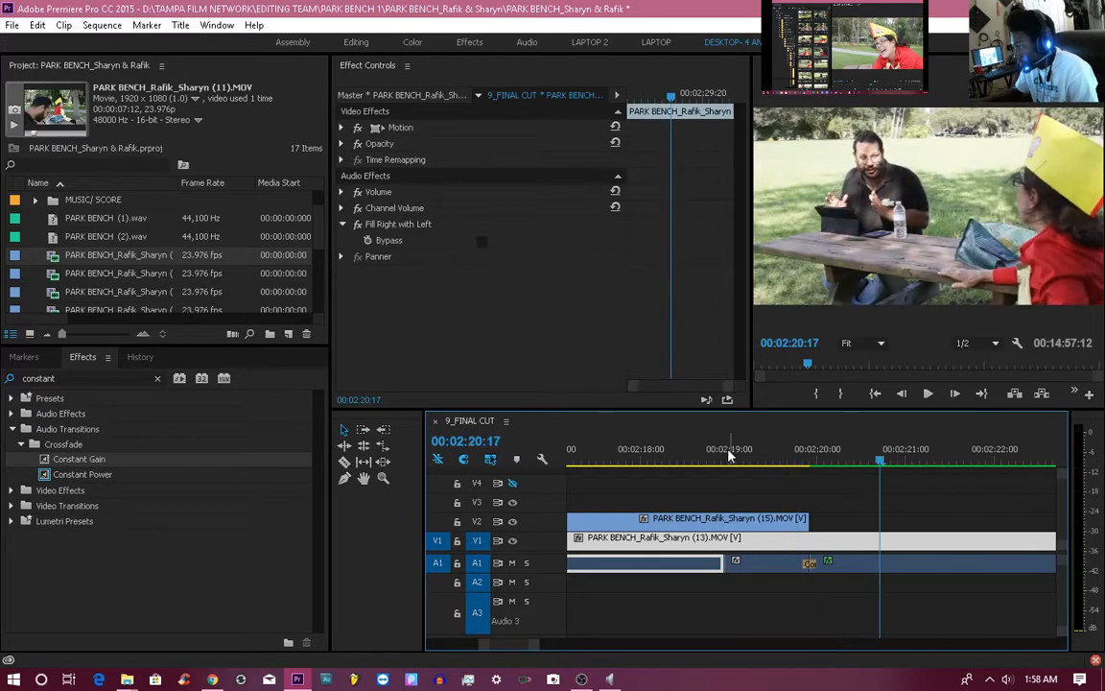
click(727, 460)
key(space)
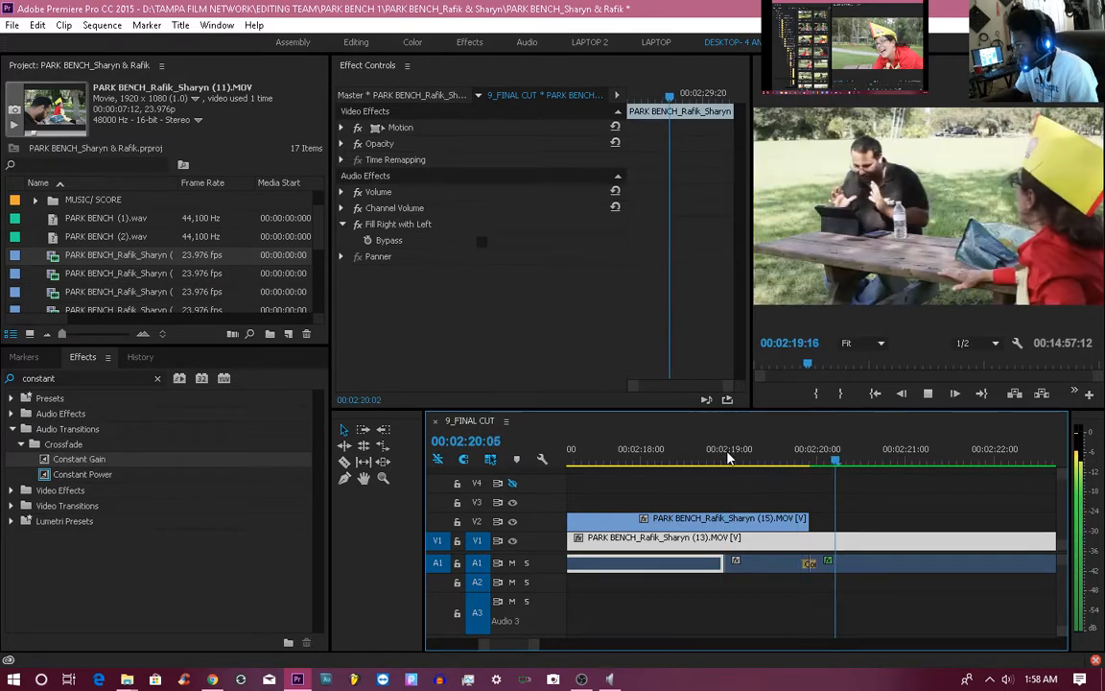
key(space)
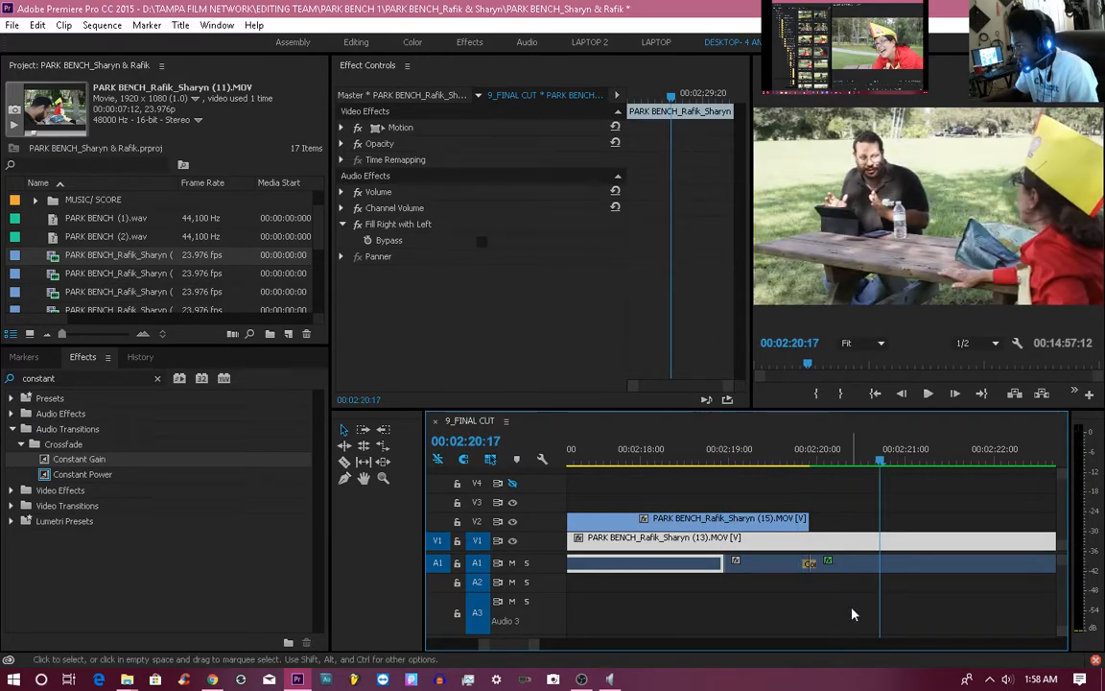
Slide the 4-frame Constant Gain crossfade on A1 slightly earlier with a custom start and replay from about 00:02:19:10.
click(809, 563)
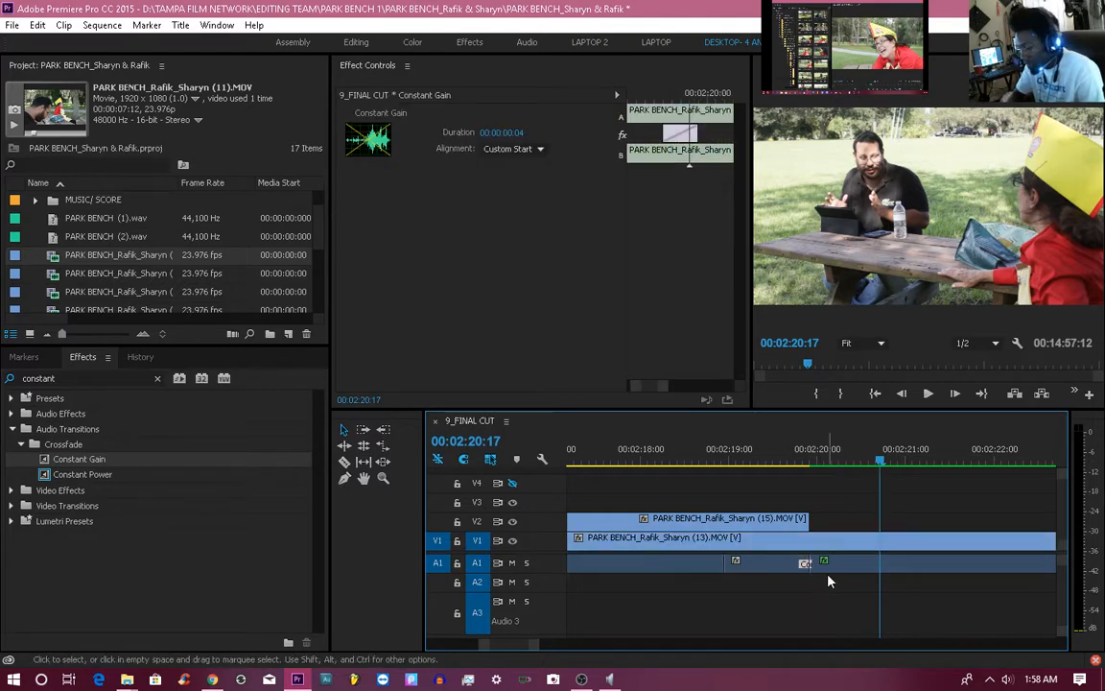
click(768, 463)
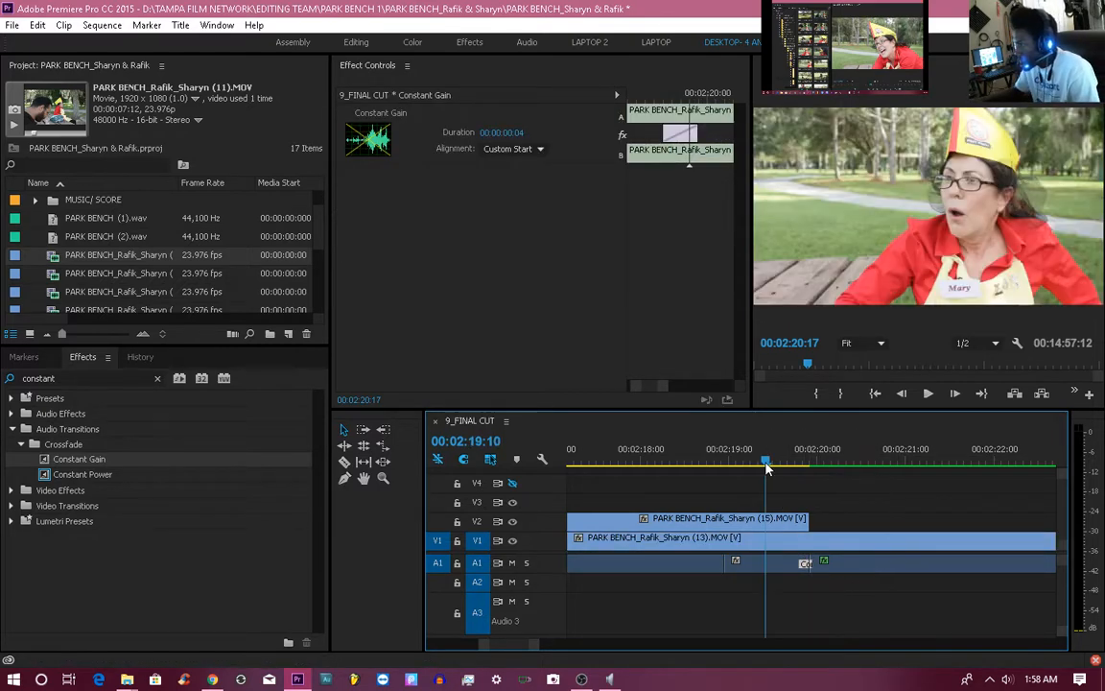
key(space)
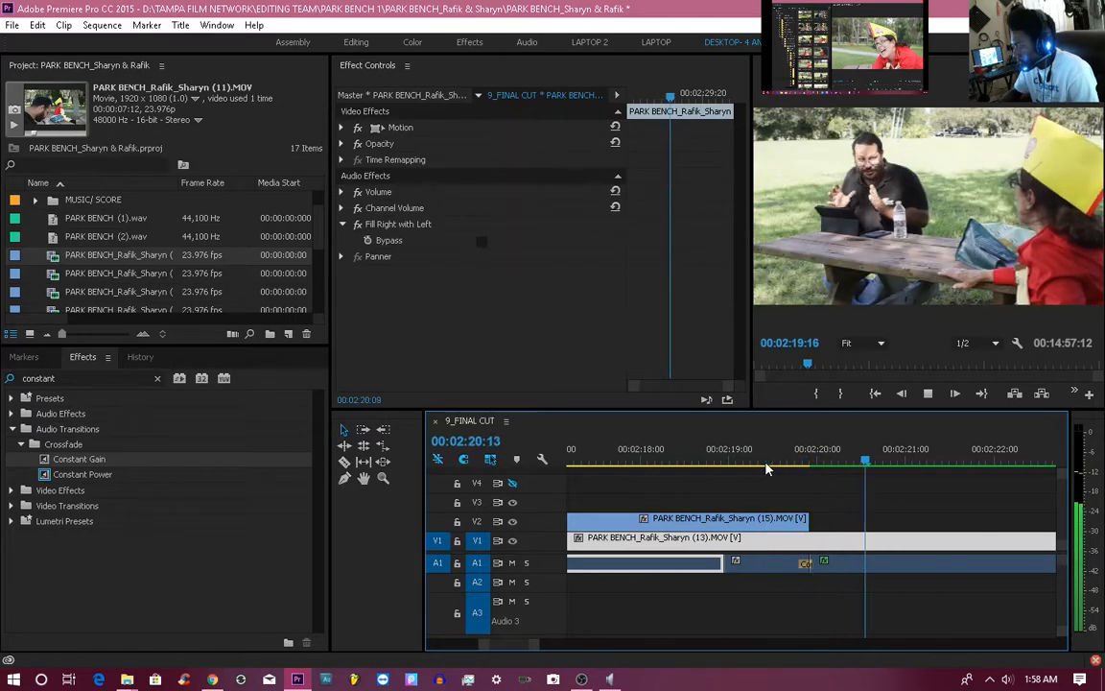
click(755, 462)
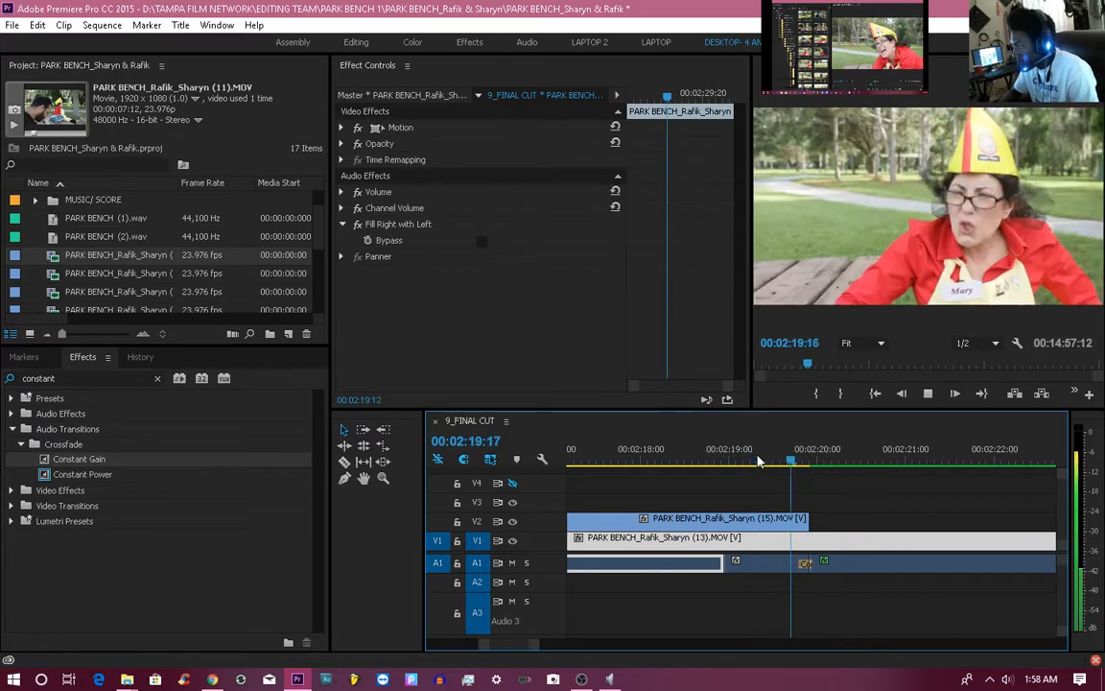
key(space)
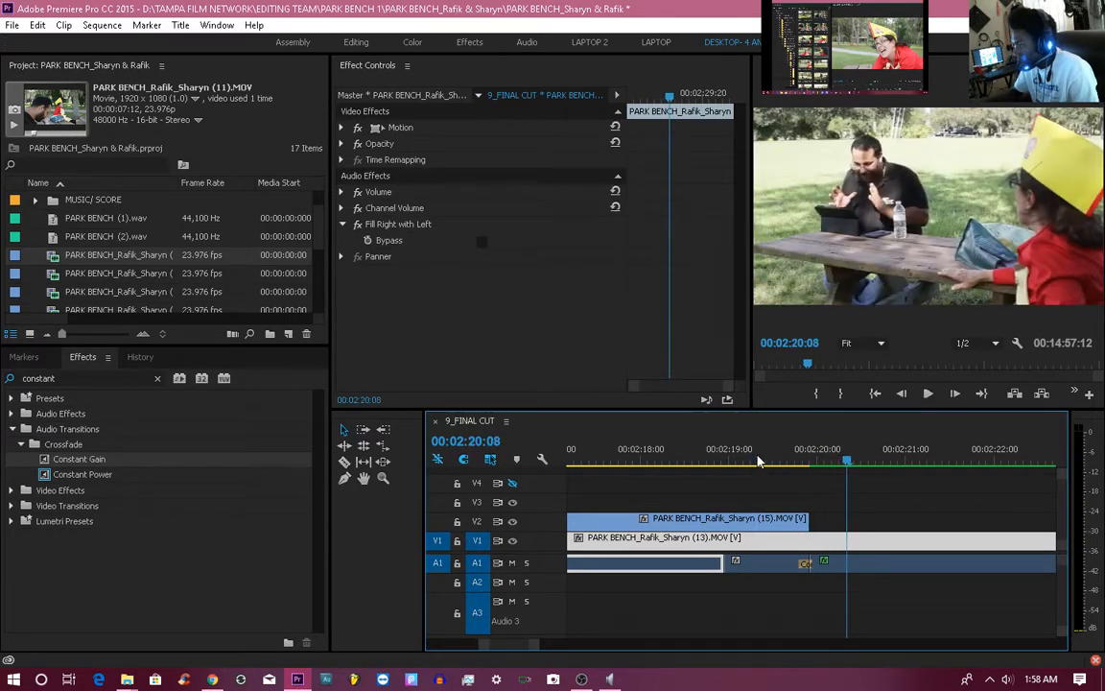
Extend the start of the Constant Gain crossfade on A1 to make it 9 frames long and replay from about 00:02:19:01.
click(805, 563)
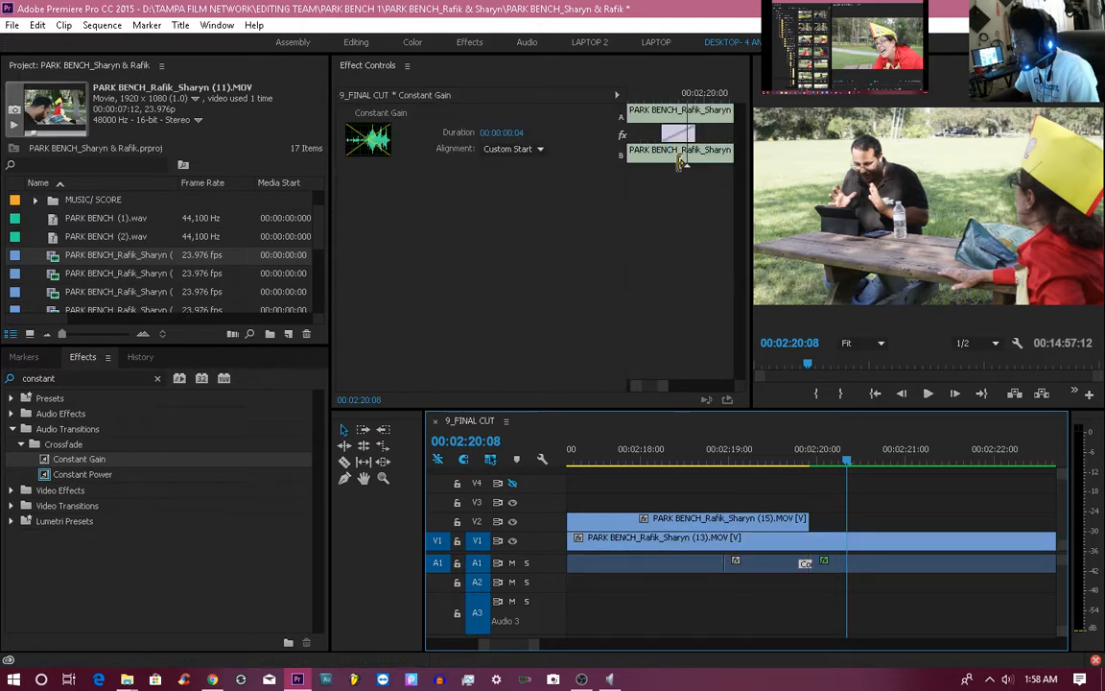
drag(663, 134, 622, 140)
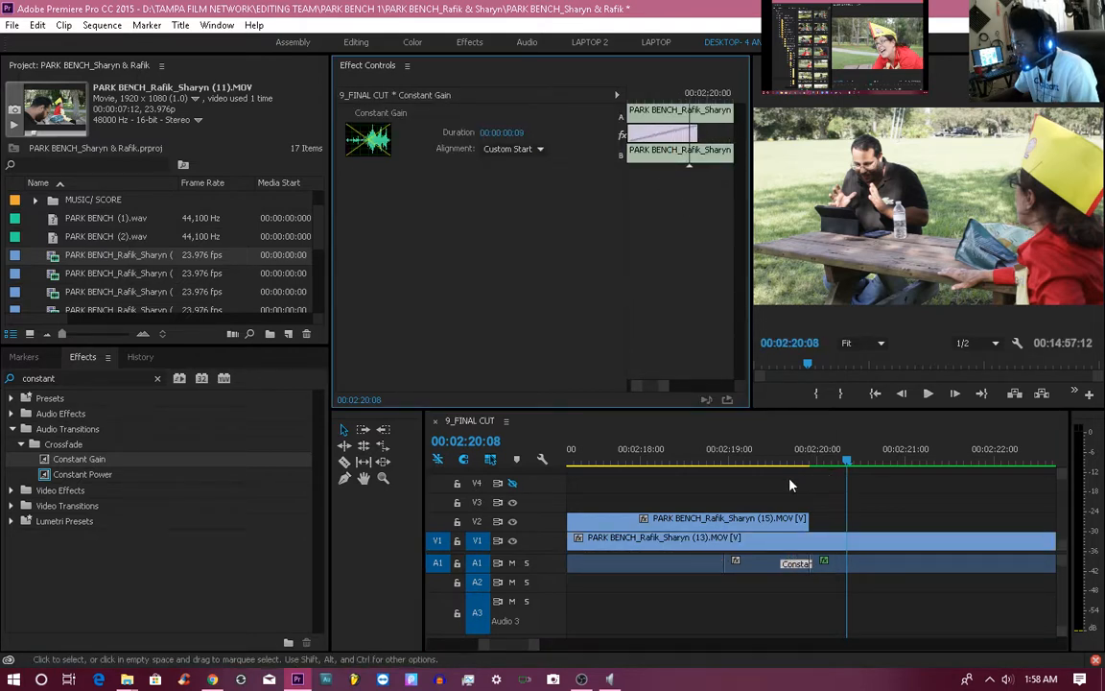
click(744, 461)
key(space)
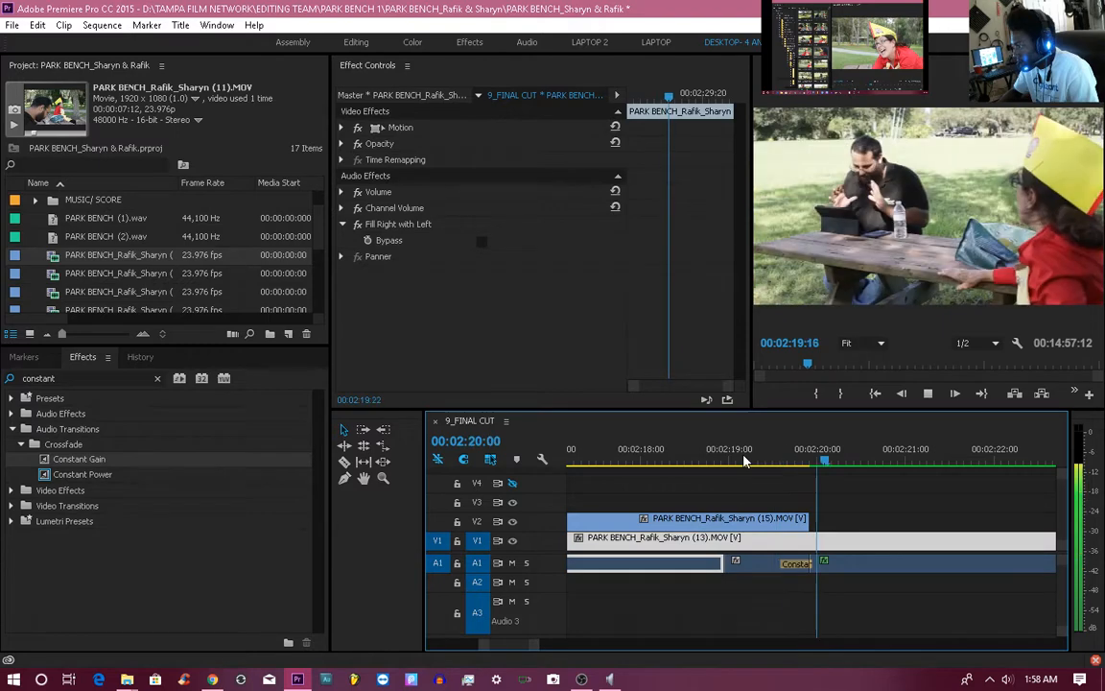
click(733, 462)
key(space)
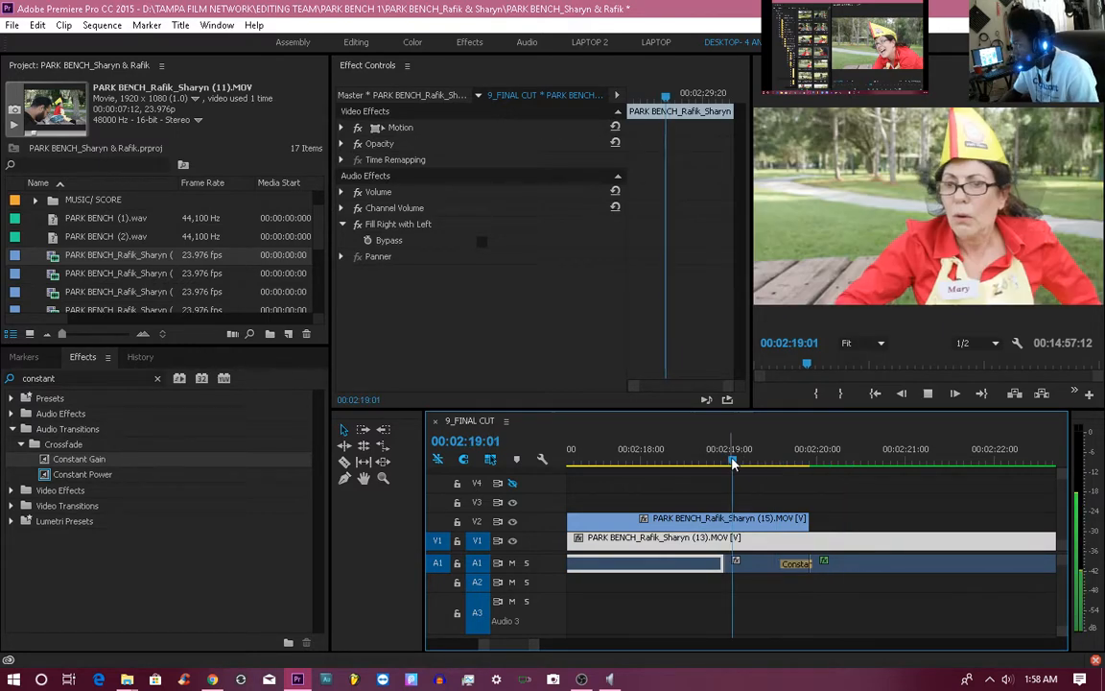
key(space)
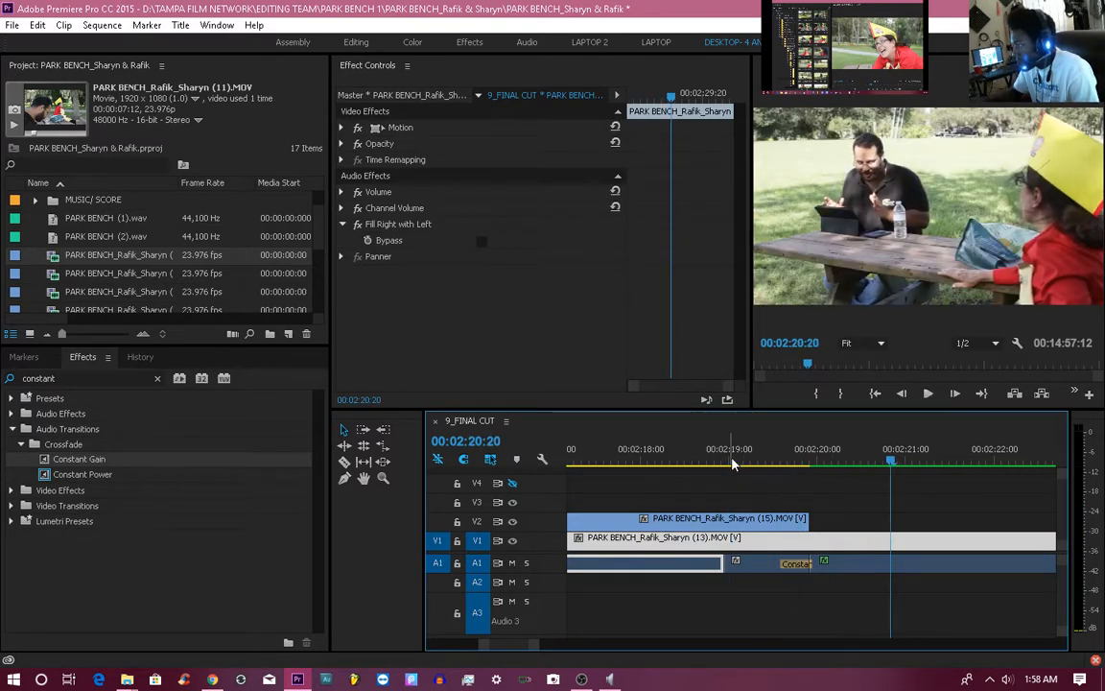
Trim the Constant Gain crossfade's end to the A1 cut for an 8-frame duration and play back from 00:02:19:00 to 00:02:20:20.
click(804, 566)
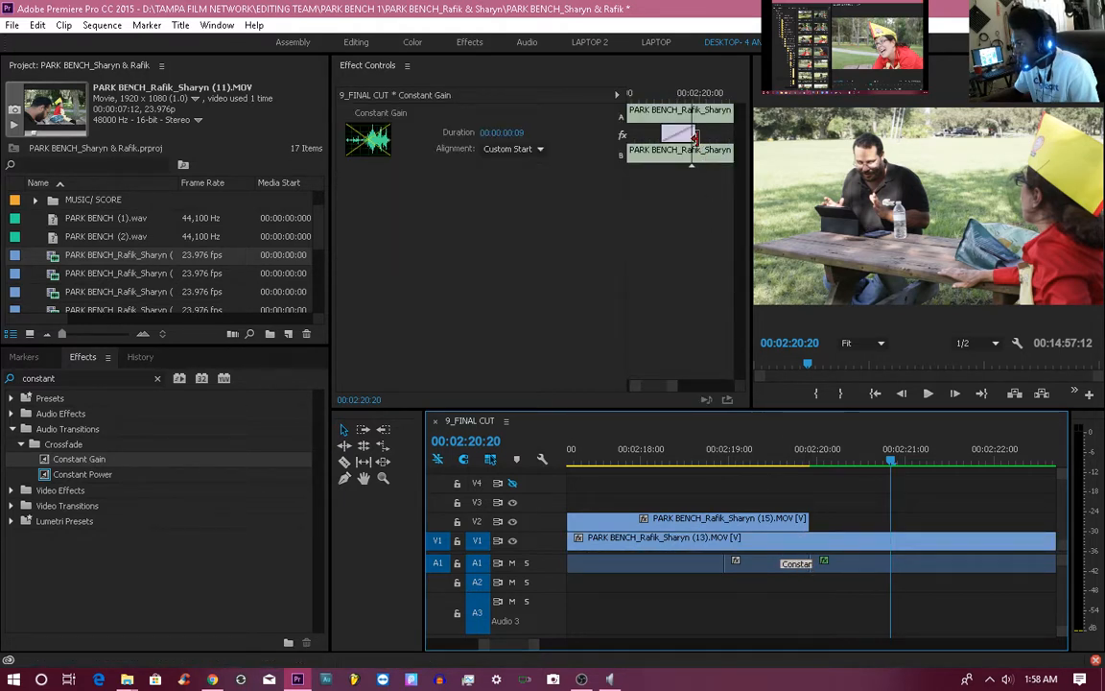
drag(695, 136, 687, 135)
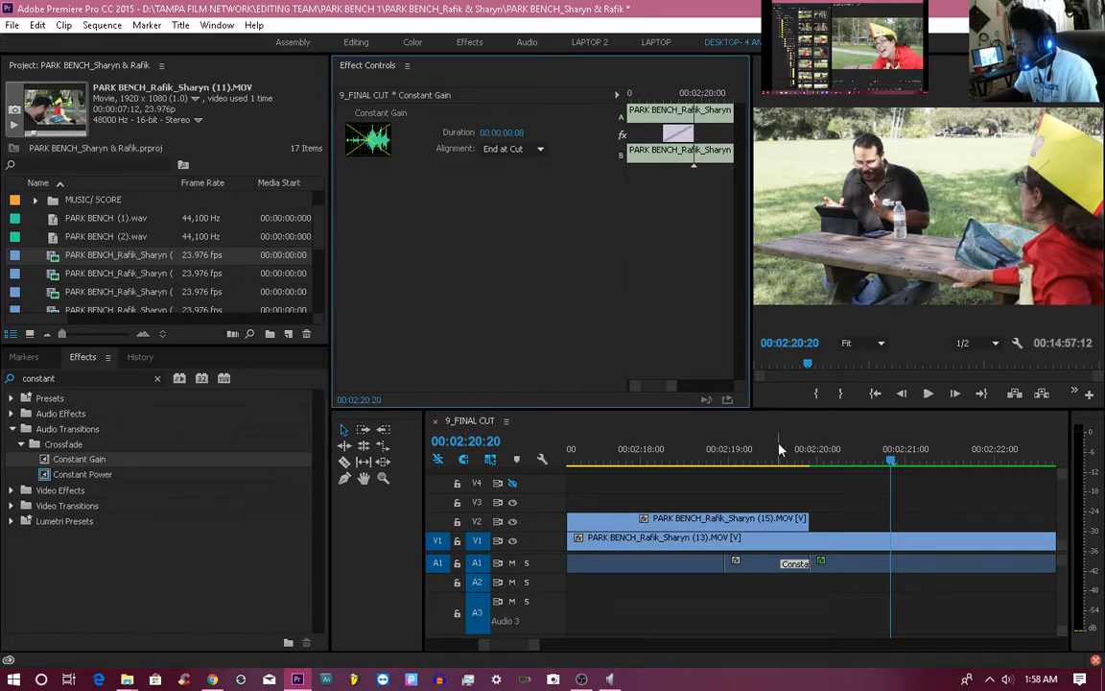
click(730, 460)
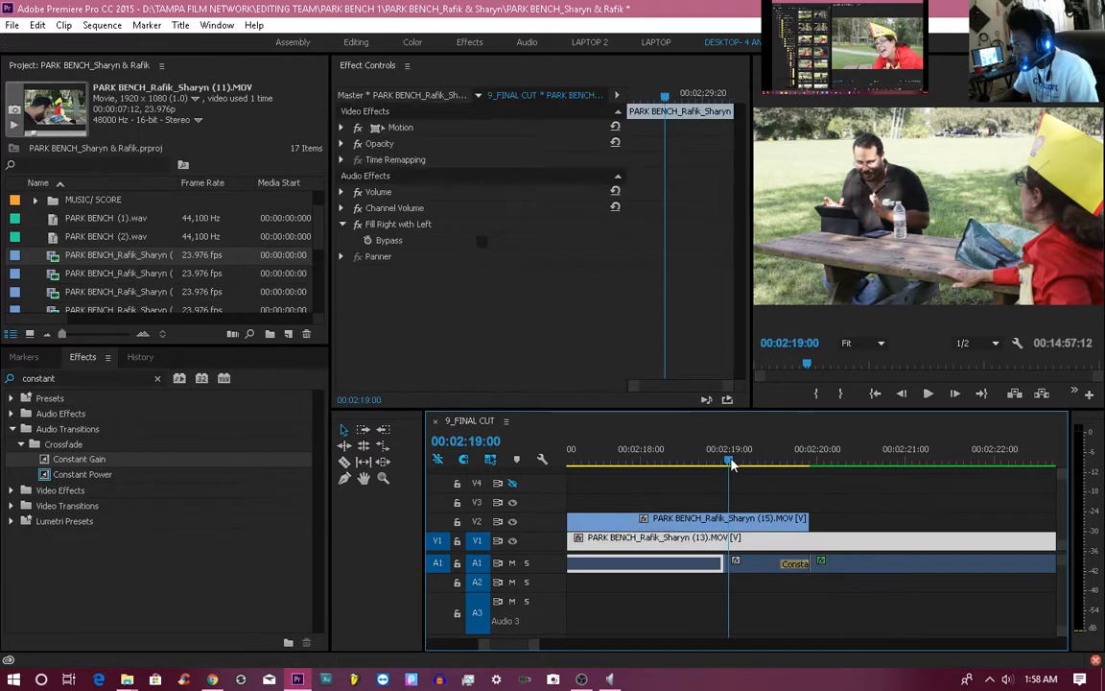
key(space)
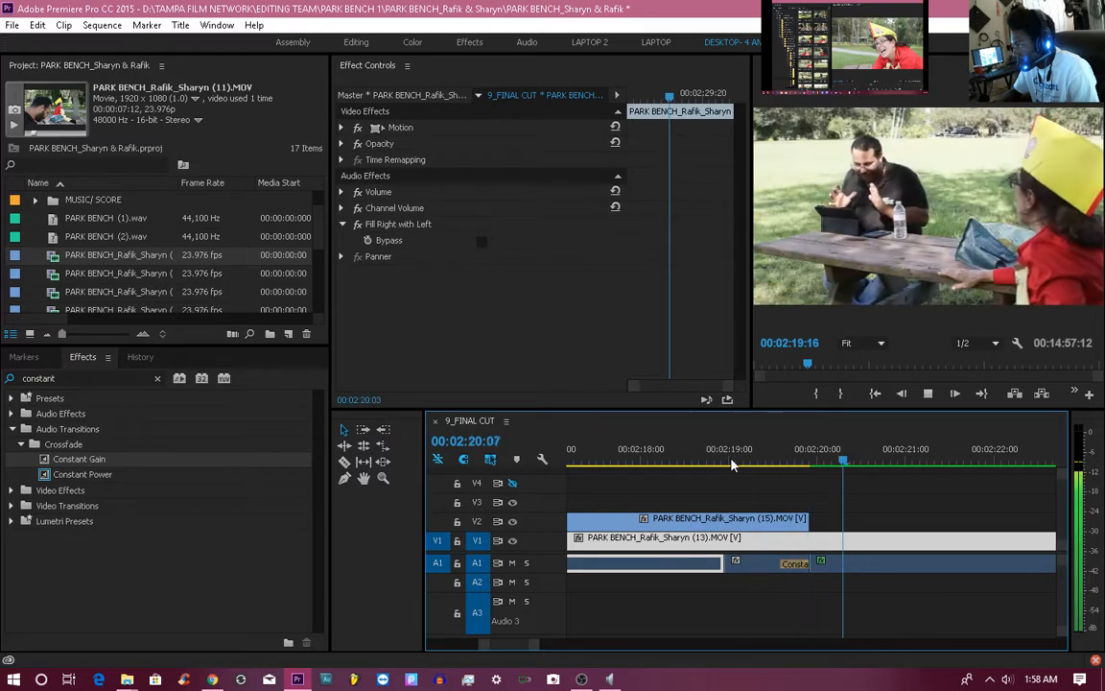
key(space)
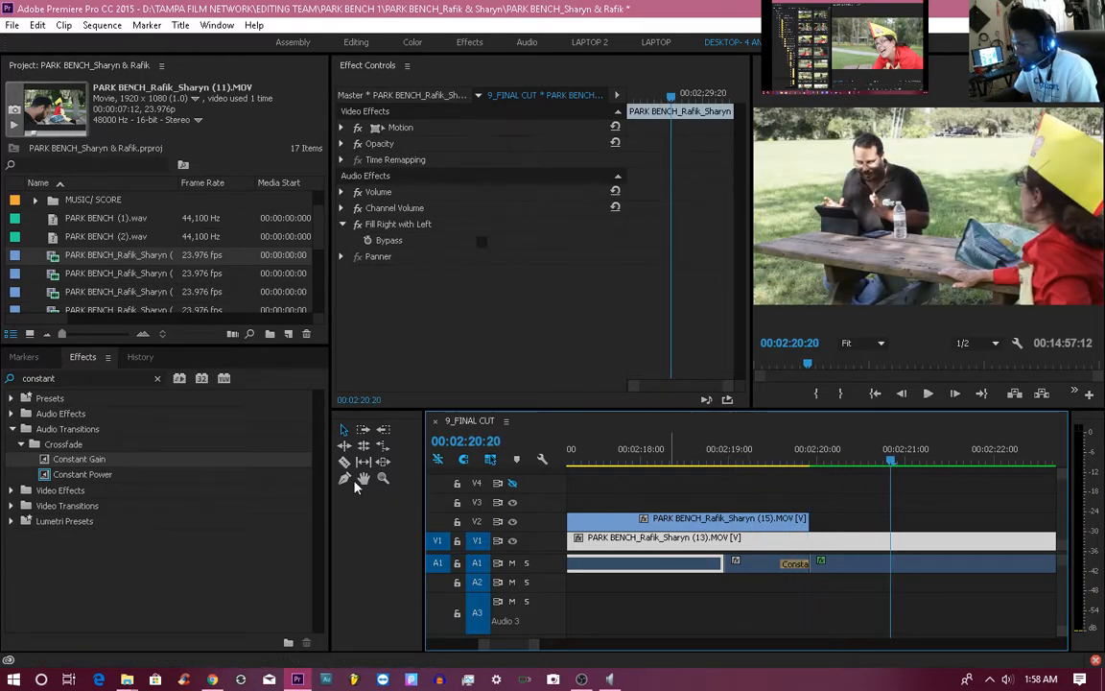
Play back the A1 crossfade join from about 00:02:19:02 to 00:02:20:19.
click(738, 462)
key(space)
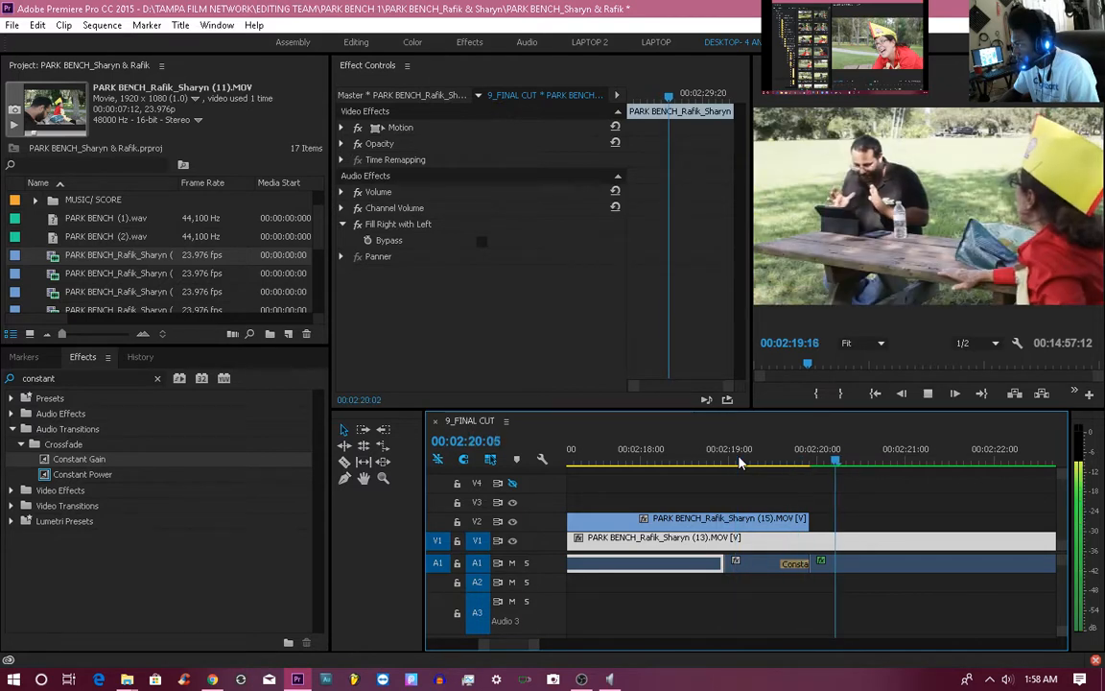
key(space)
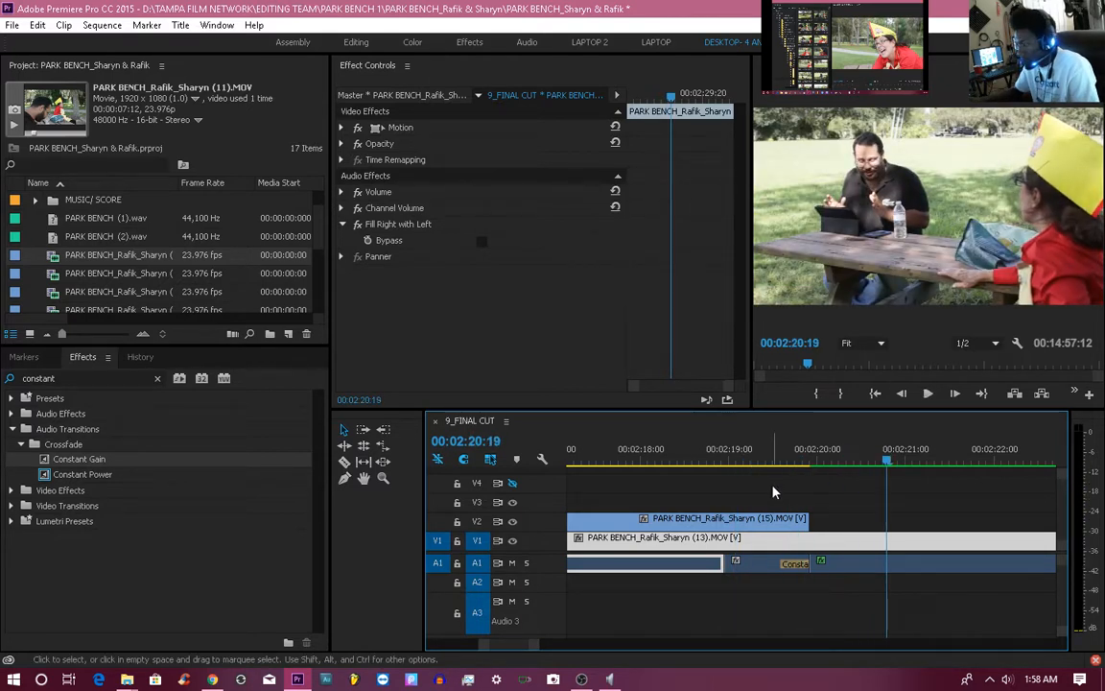
Try sliding the 9-frame Constant Gain crossfade later across the A1 cut, replay the join, and undo the slide.
click(804, 565)
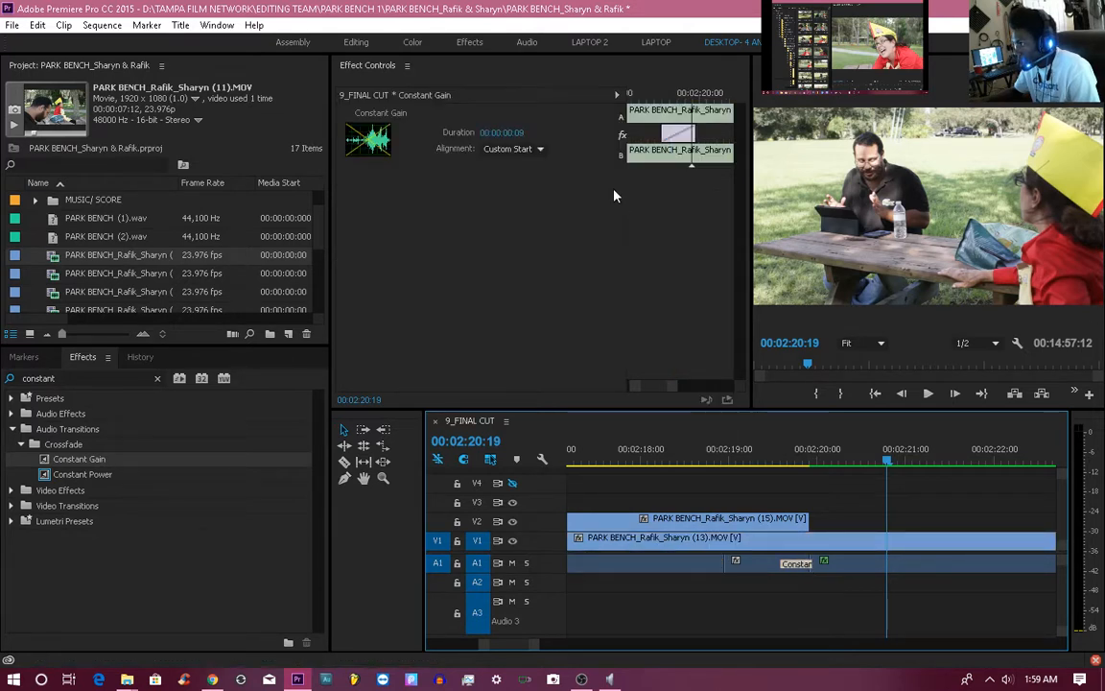
click(680, 133)
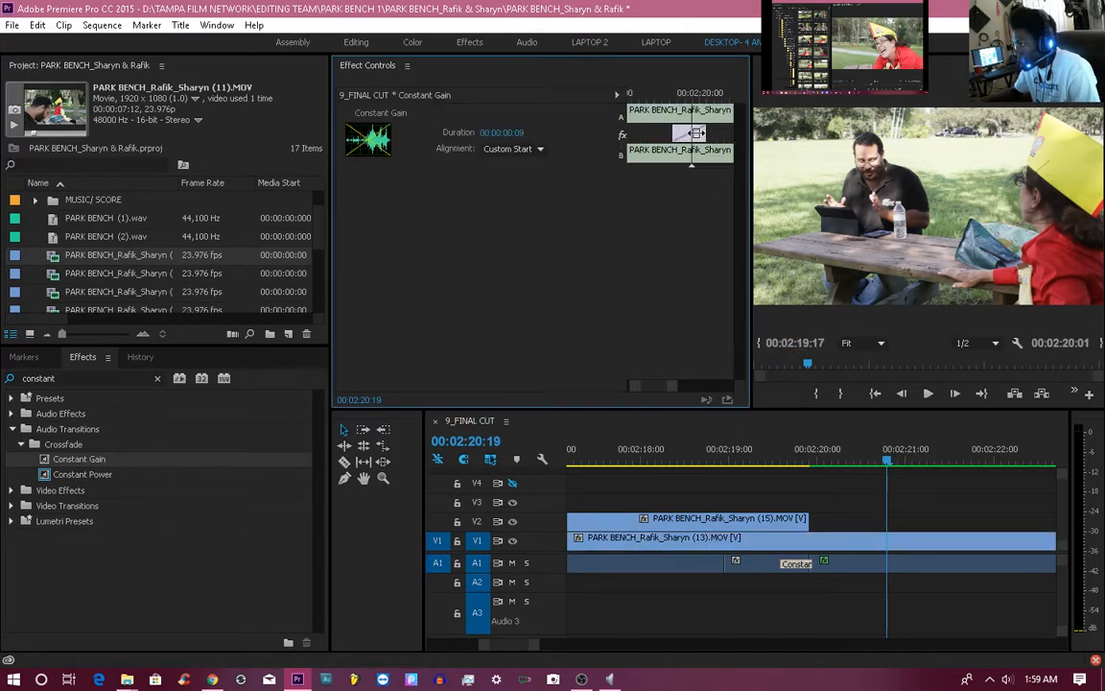
click(757, 464)
key(space)
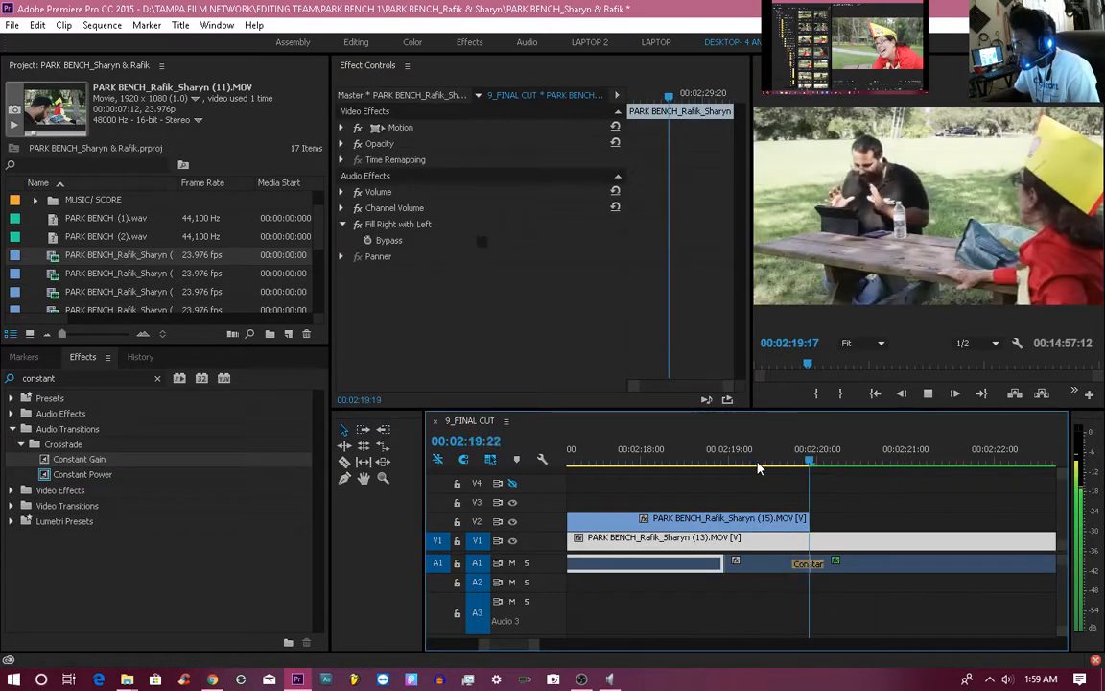
click(768, 465)
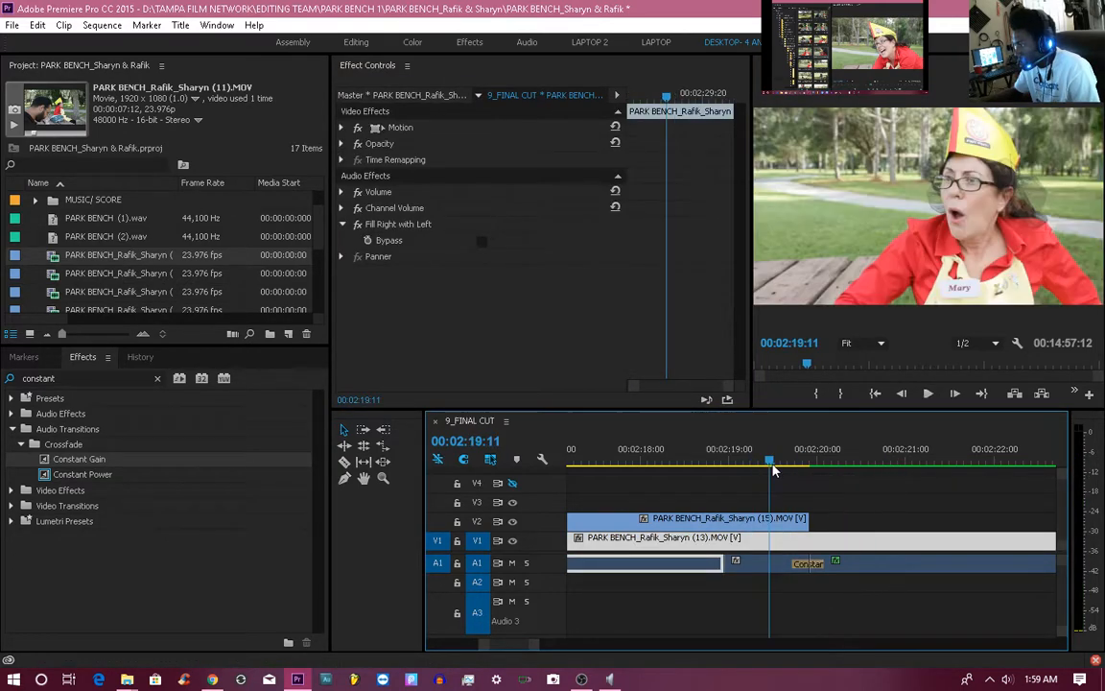
key(space)
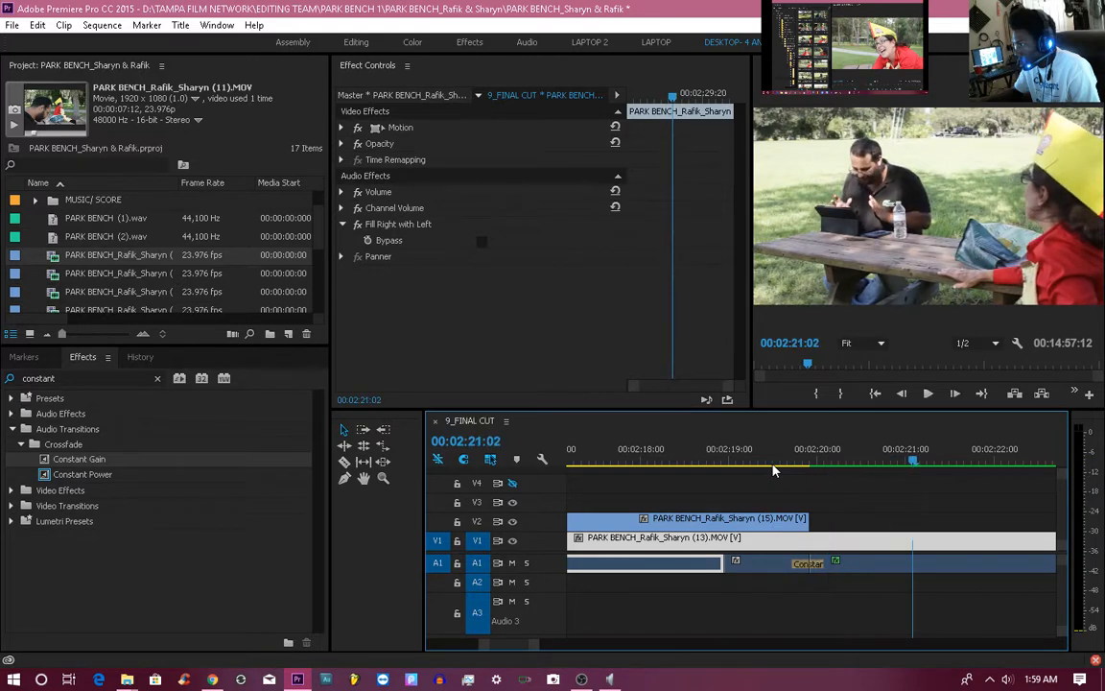
key(ctrl+z)
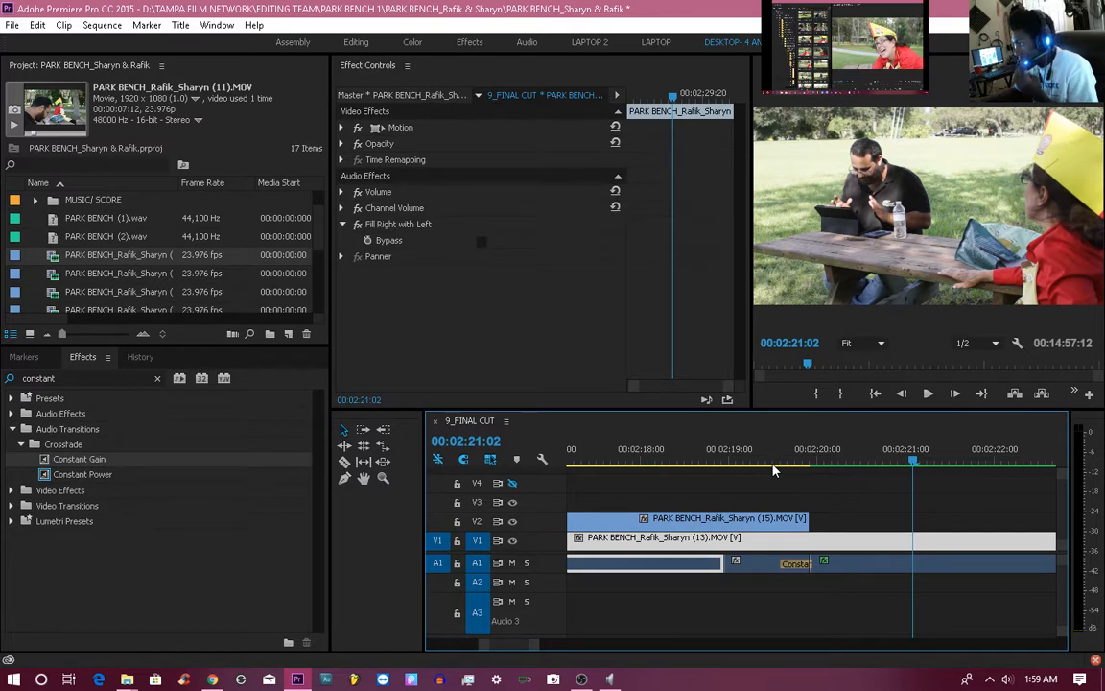
Move the A1 audio clip after the cut down to A2, starting at about 00:02:19:10, and play back the overlap from about 00:02:19:01.
click(831, 568)
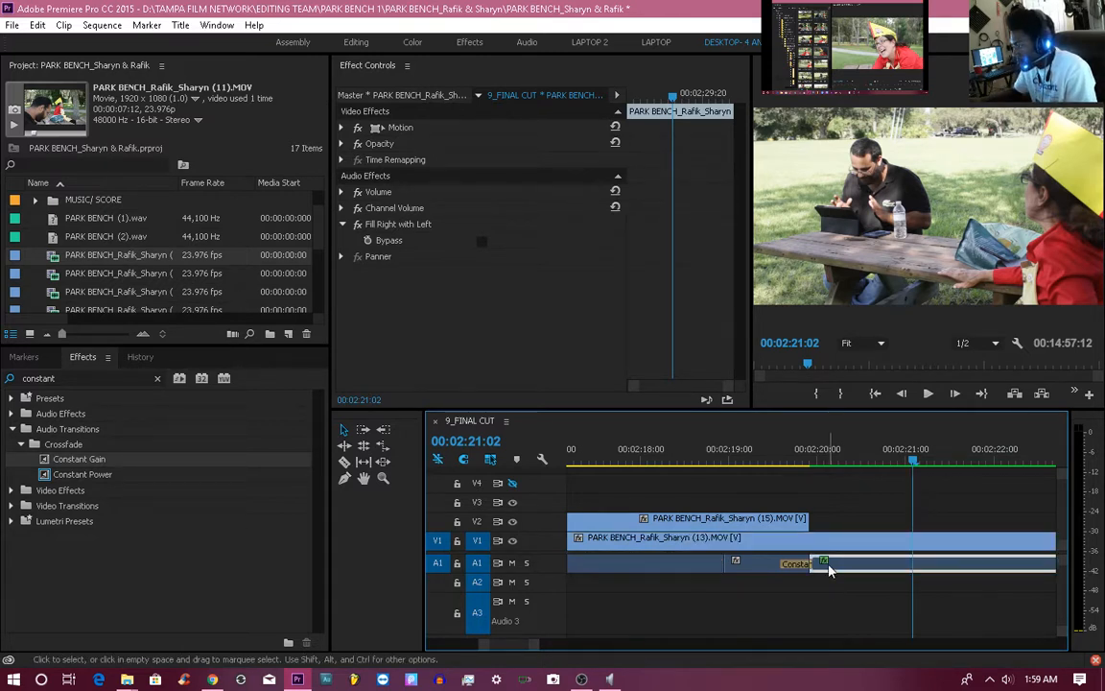
drag(831, 568, 767, 581)
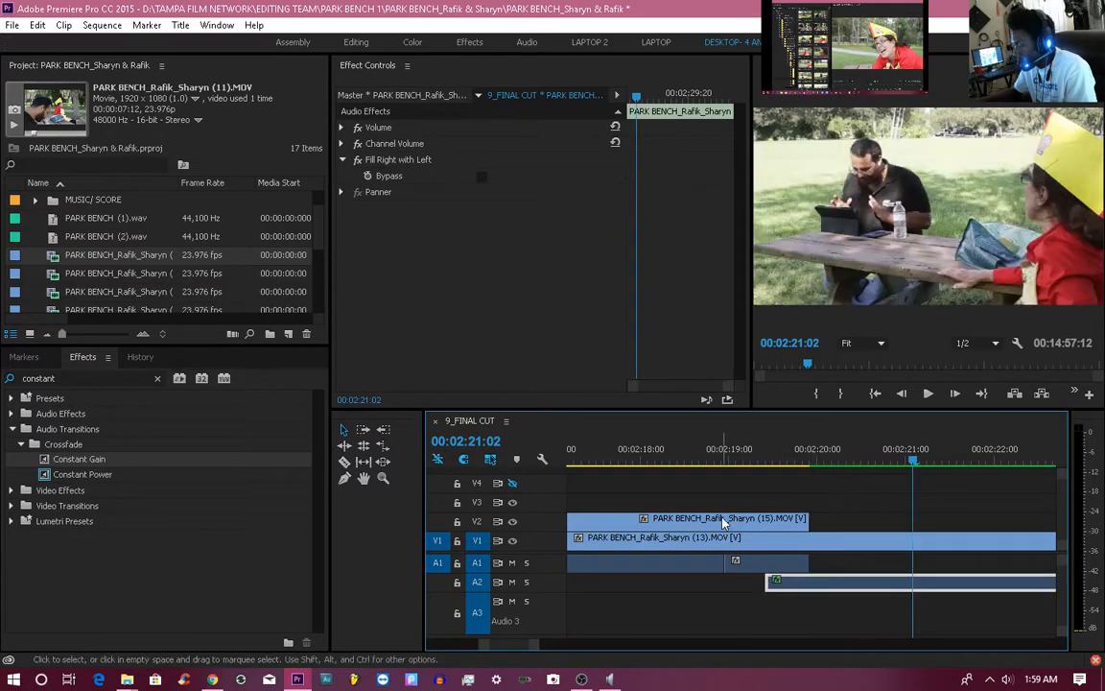
click(735, 463)
key(space)
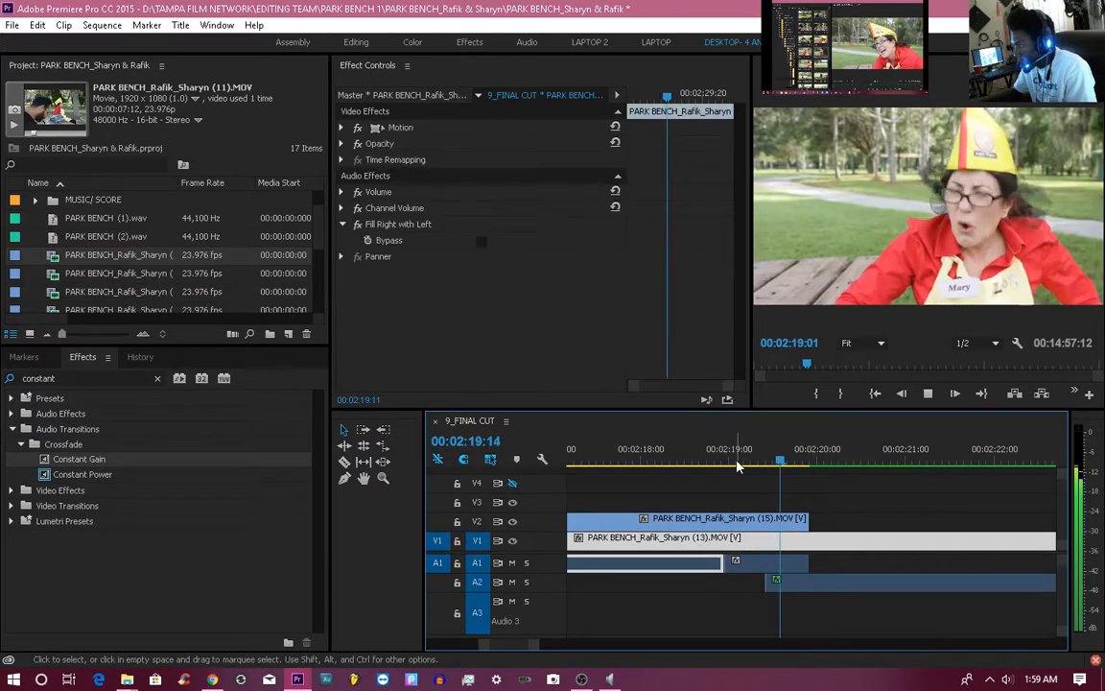
key(space)
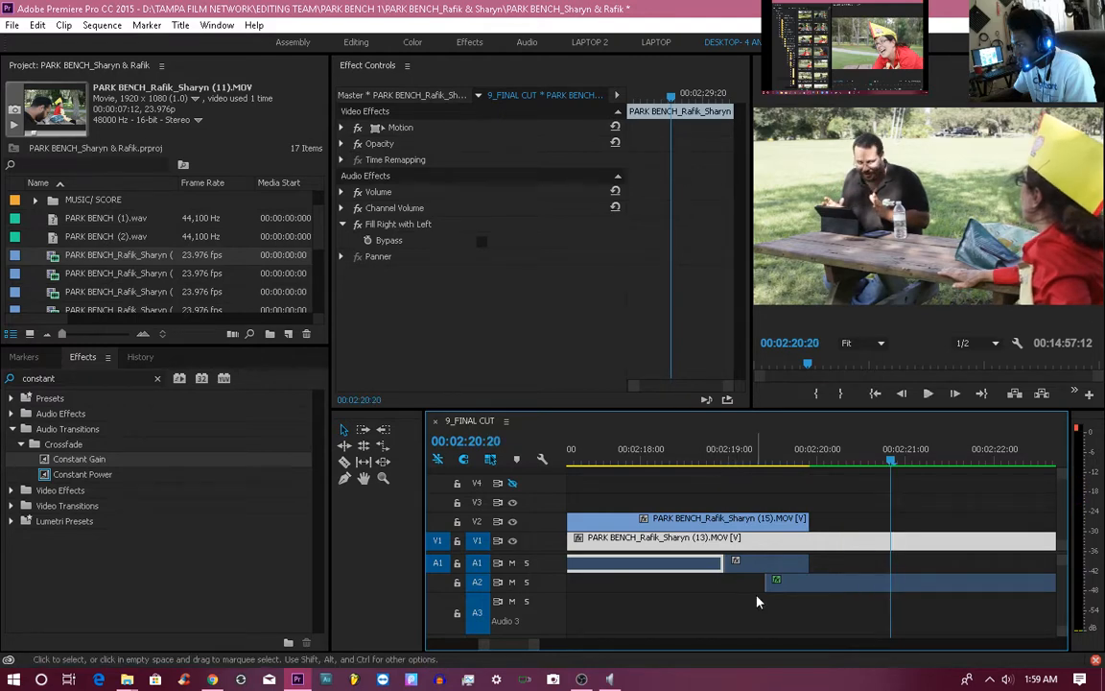
Extend the A2 clip's start back to the A1 cut near 00:02:18:23 and replay the overlap from 00:02:18:21 and 00:02:18:11.
drag(768, 582, 725, 581)
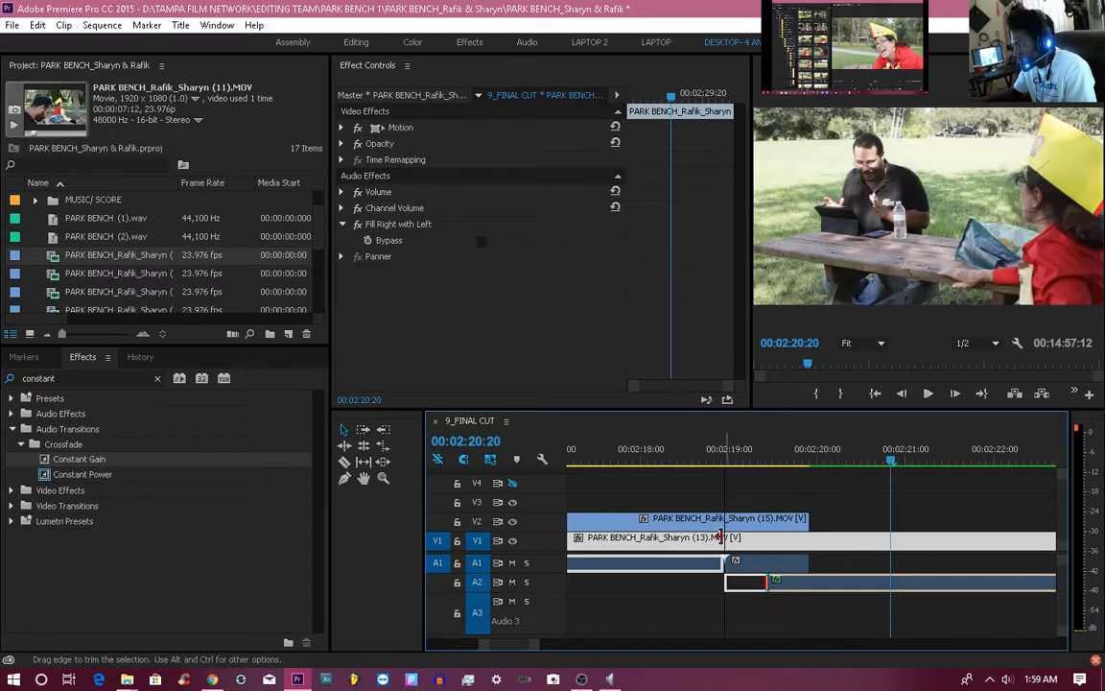
click(704, 463)
key(space)
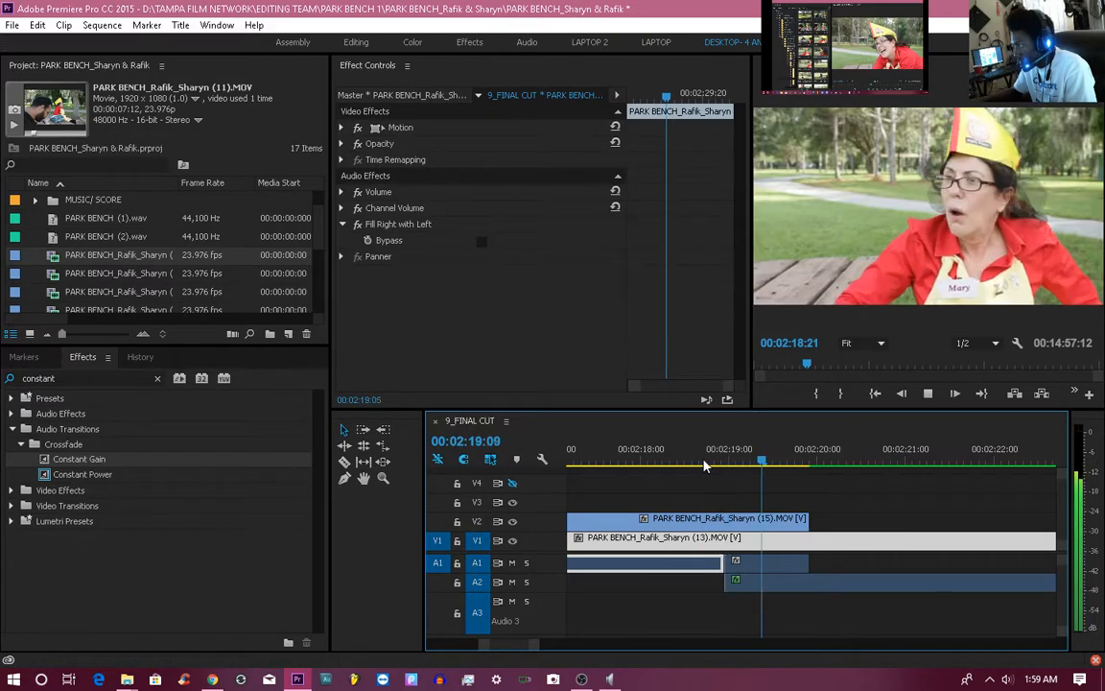
key(space)
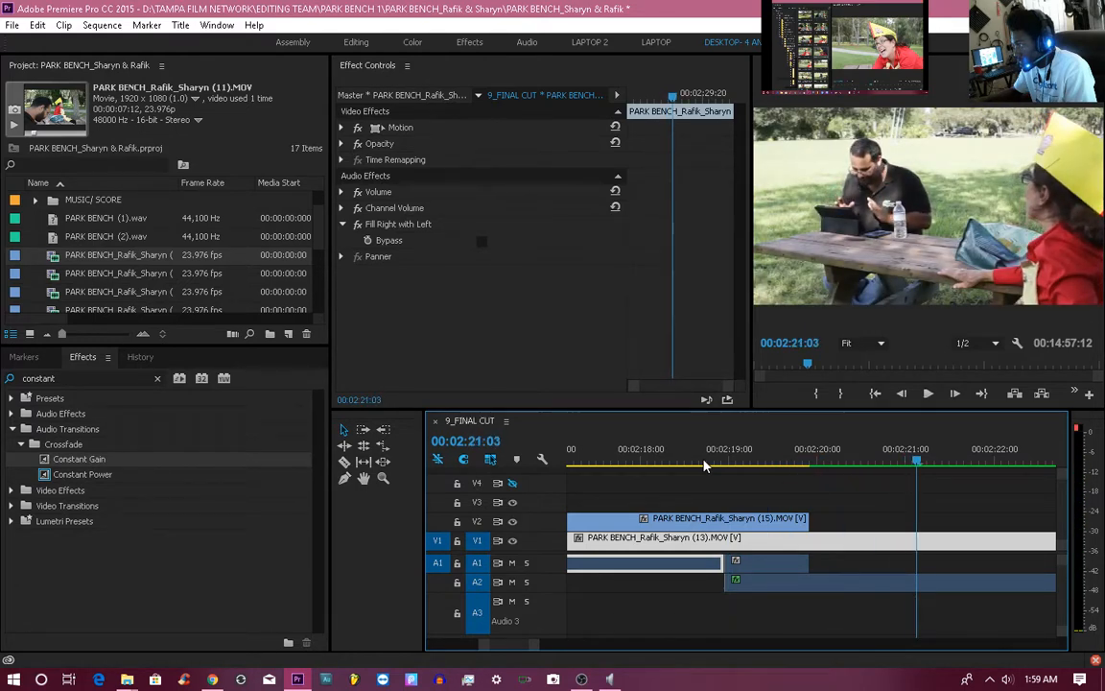
click(683, 456)
key(space)
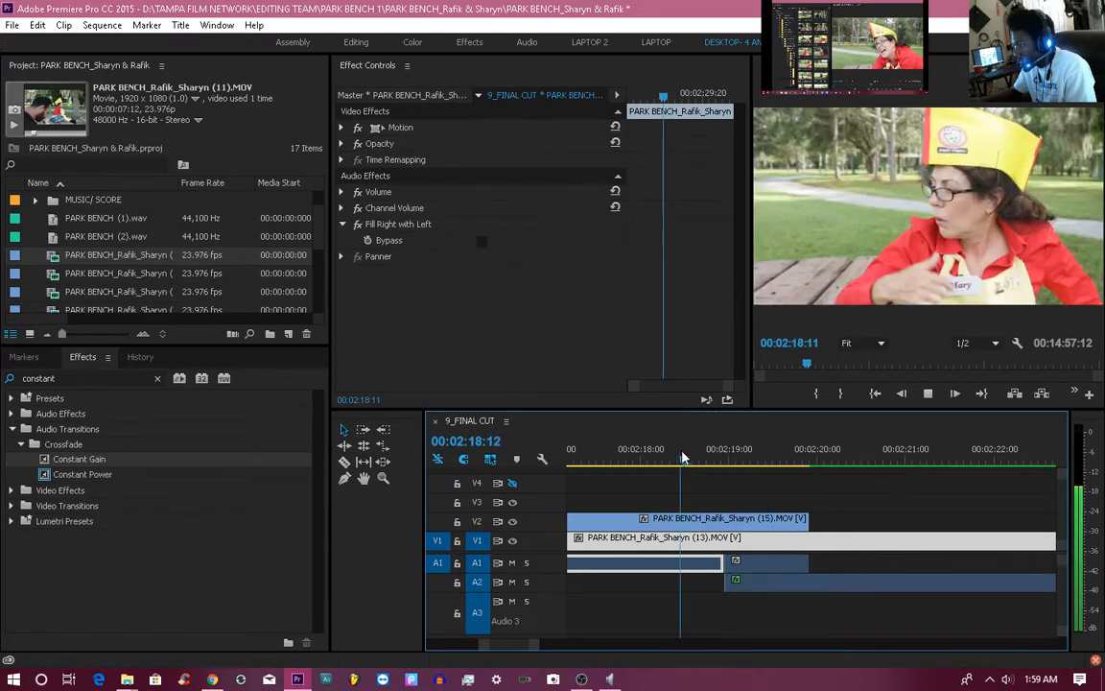
key(space)
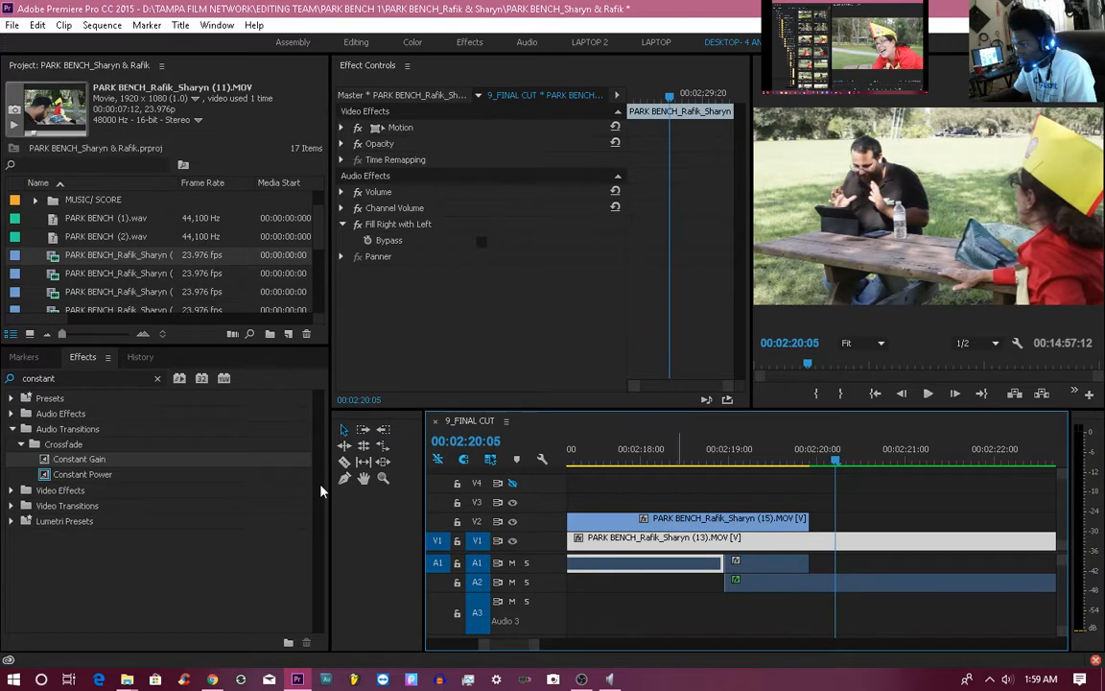
Apply a Constant Gain fade to the end of the short A1 clip beneath clip (15) and play back from about 00:02:18:16.
drag(88, 461, 546, 482)
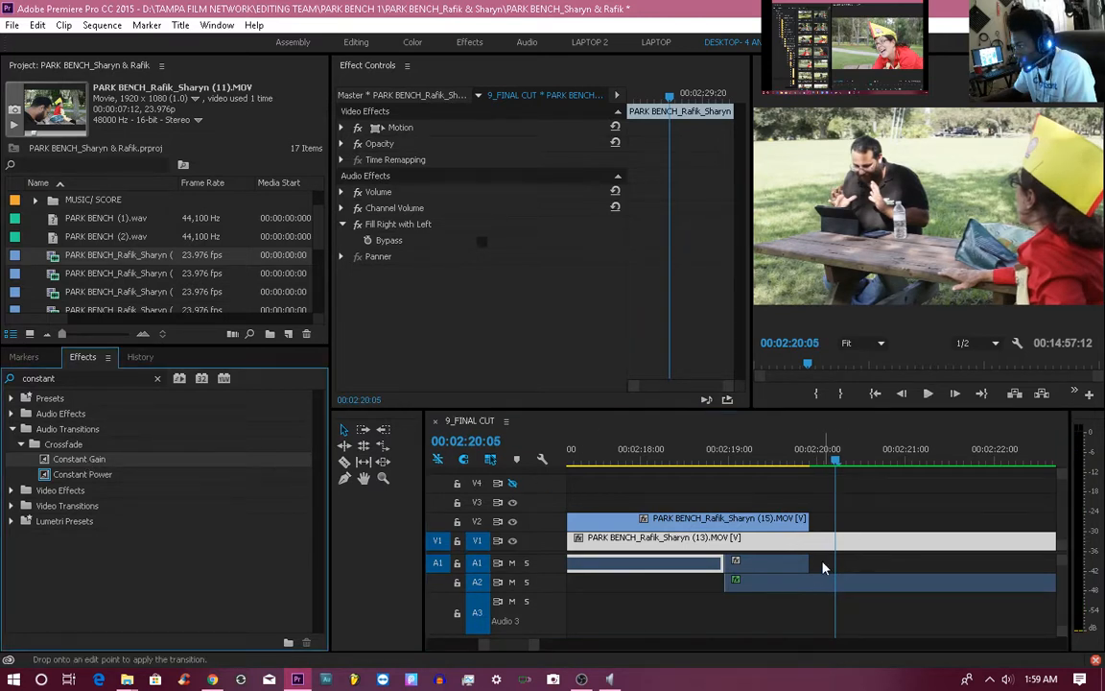
drag(802, 571, 803, 572)
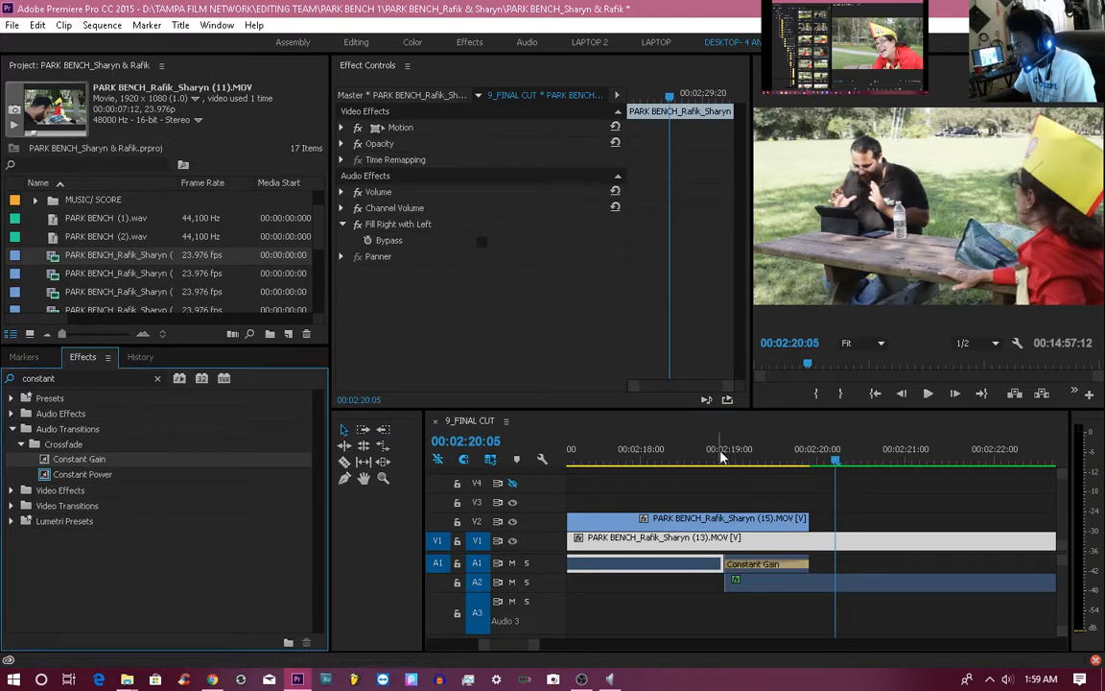
click(698, 459)
key(space)
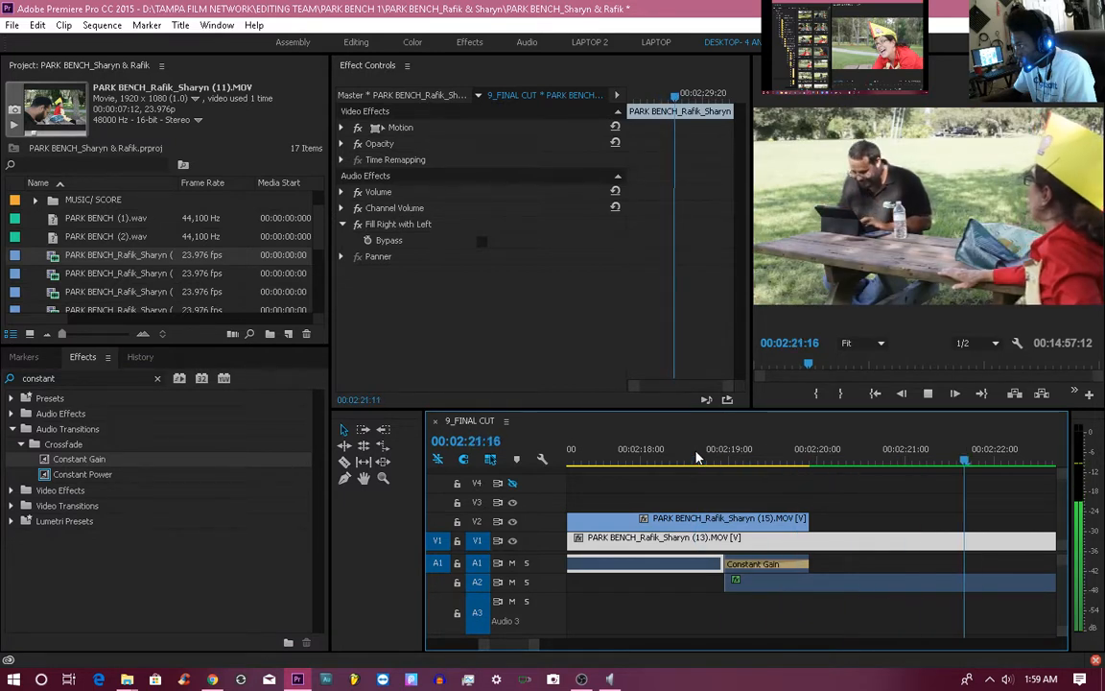
key(space)
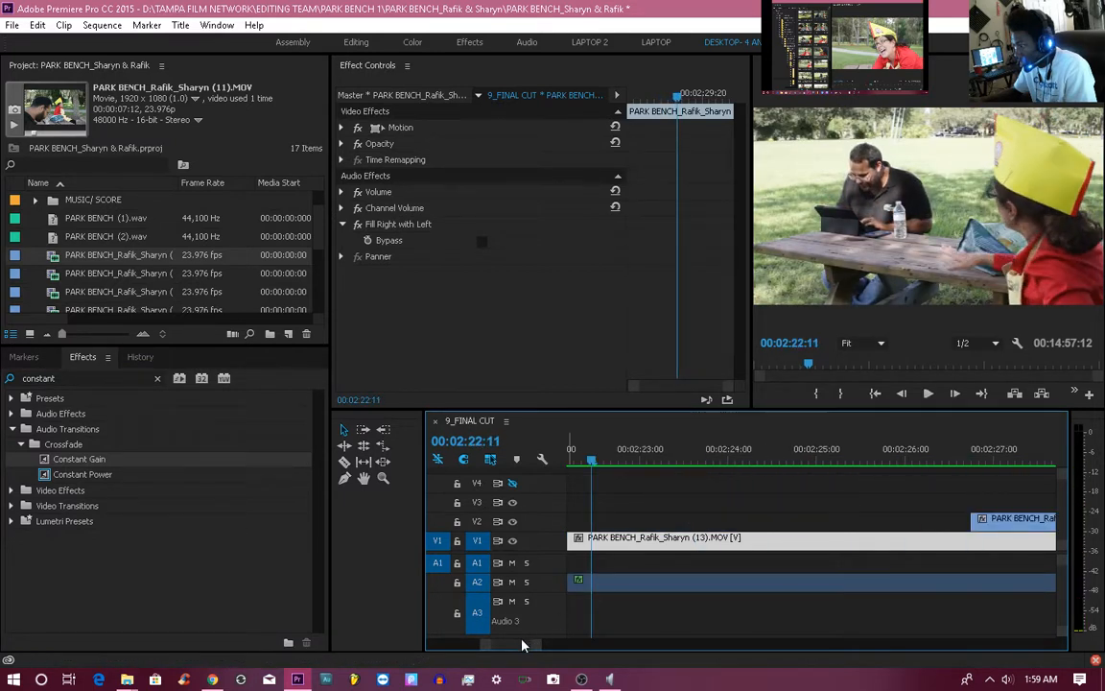
Extend the start of the A2 clip about 6 frames earlier, ahead of the A1 cut, and replay from about 00:02:18:10 to 00:02:20:01.
drag(523, 643, 518, 646)
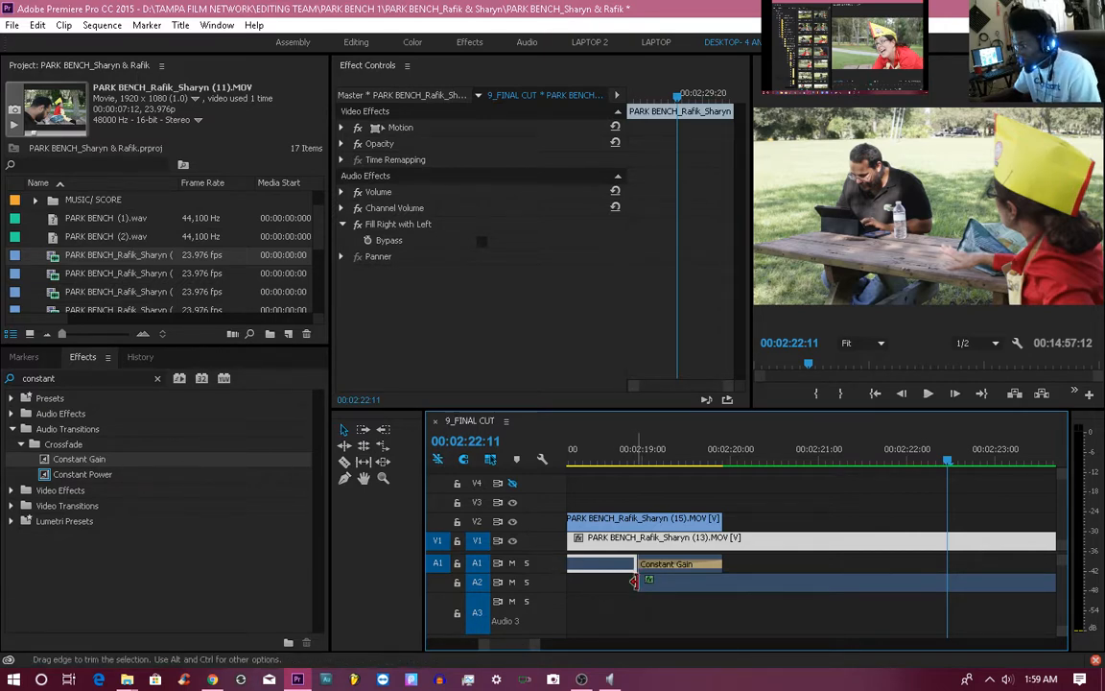
drag(636, 582, 616, 582)
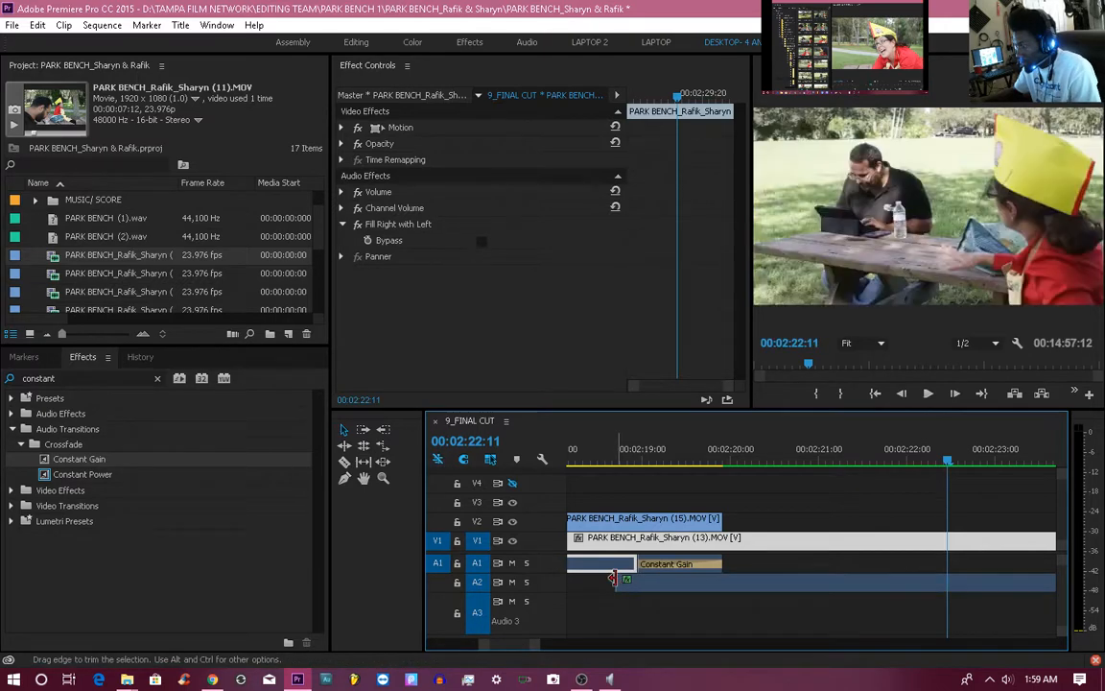
click(590, 457)
key(space)
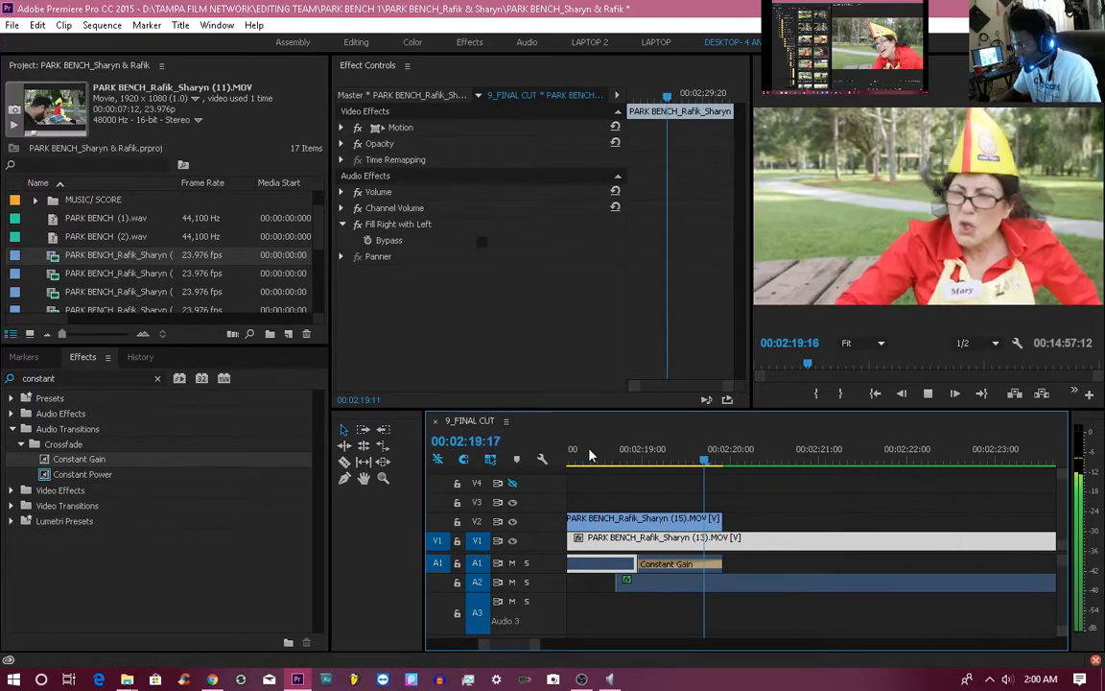
key(space)
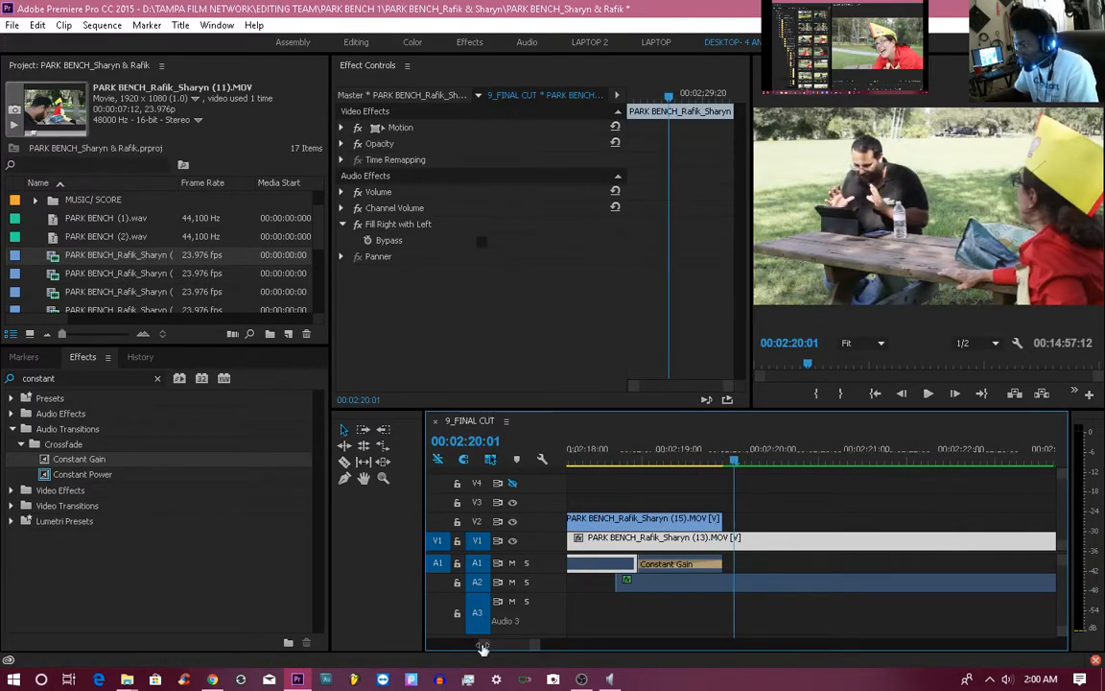
Try extending the A2 clip's start back to about 00:02:17:12, play back from 00:02:15:09, and undo the extension.
drag(481, 645, 436, 643)
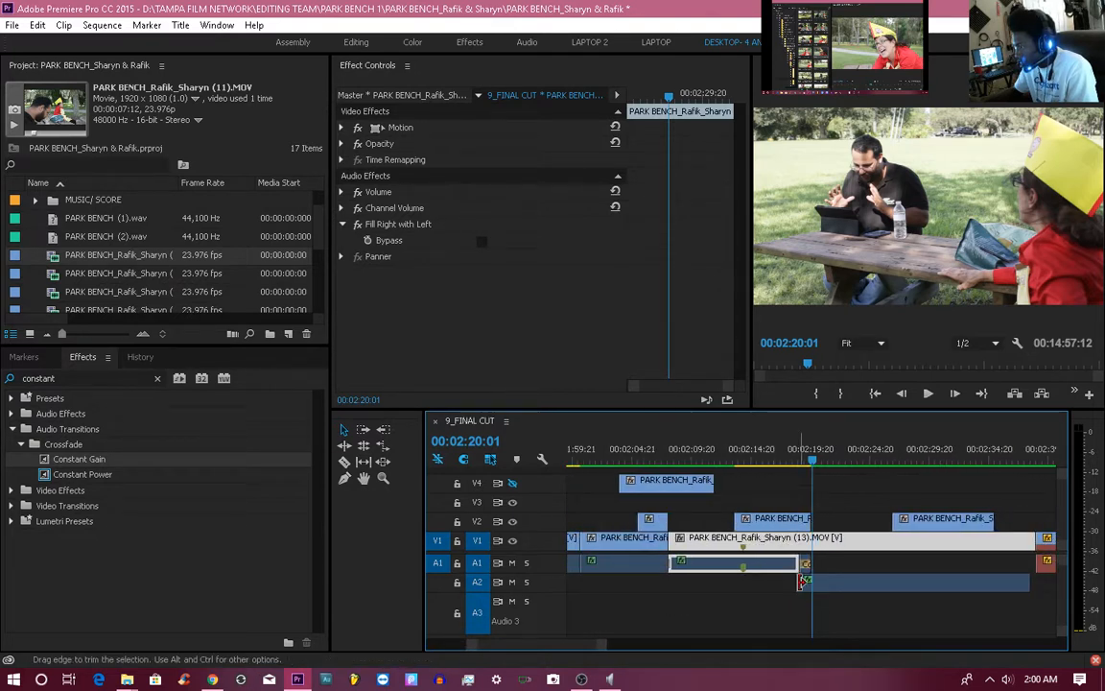
drag(801, 583, 783, 583)
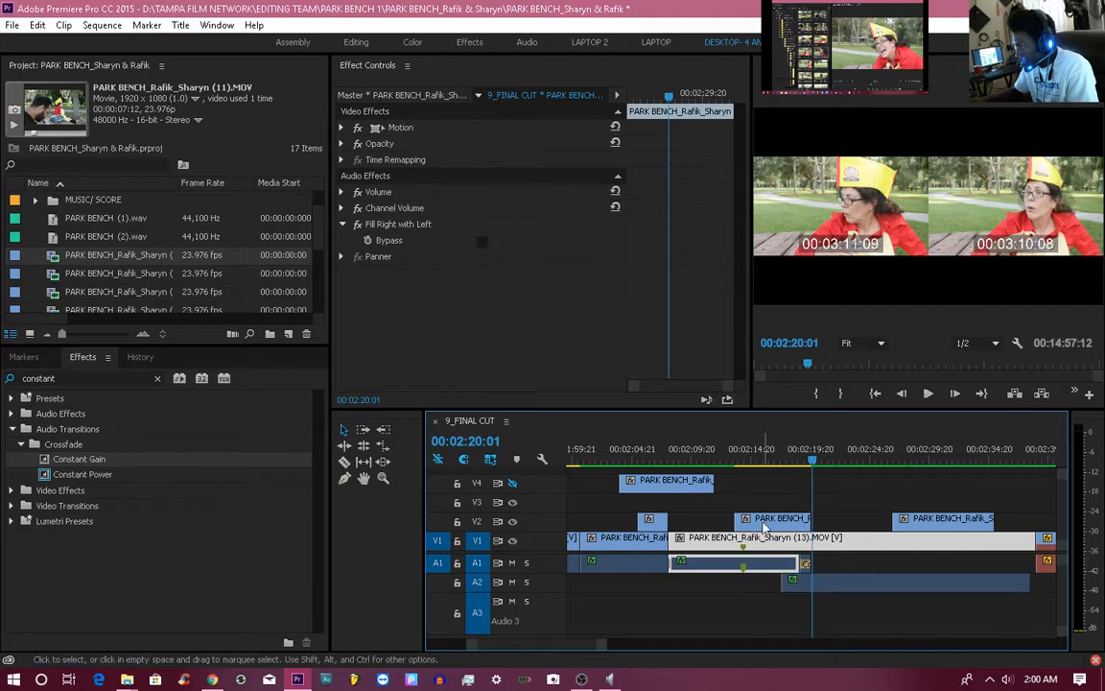
click(763, 508)
click(759, 449)
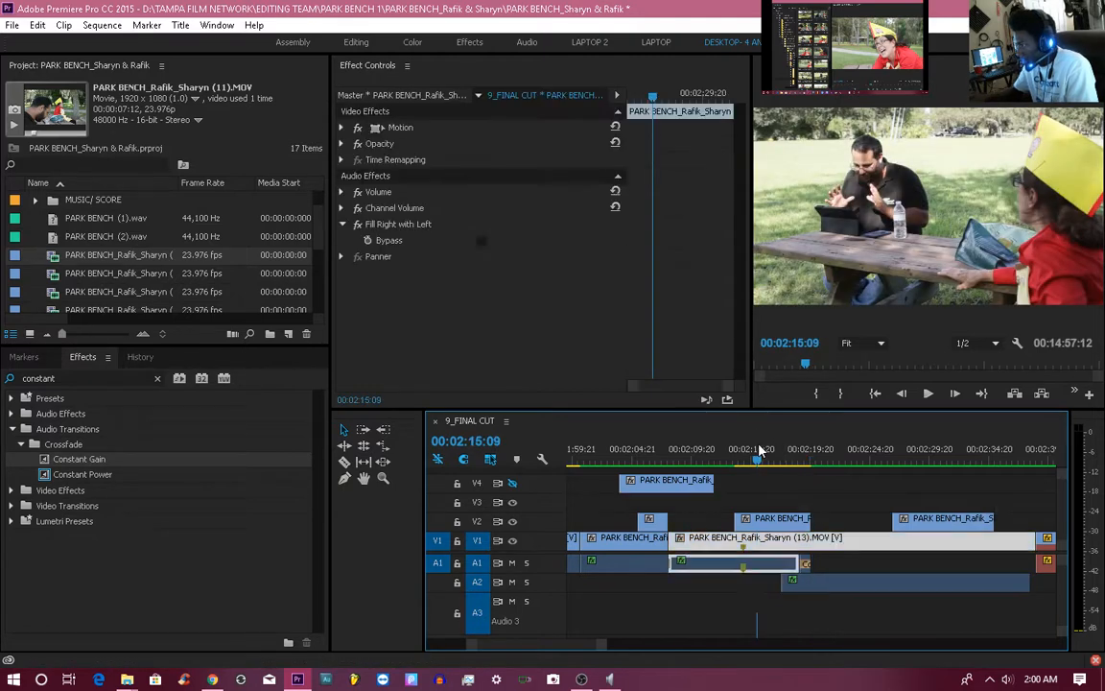
key(space)
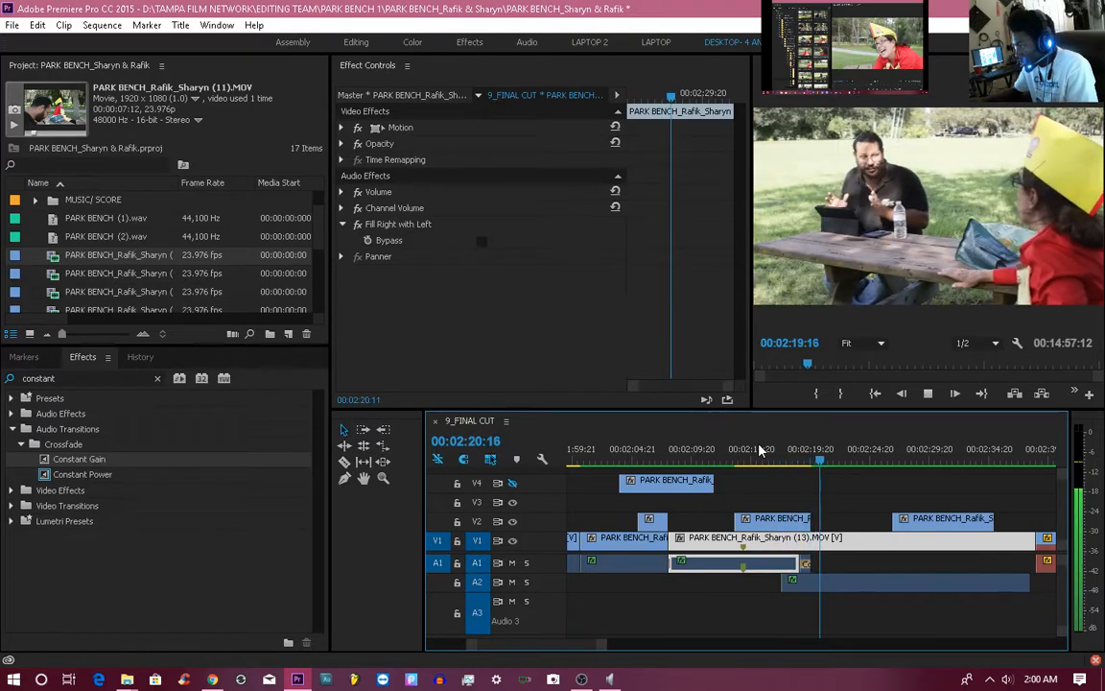
key(space)
key(ctrl+z)
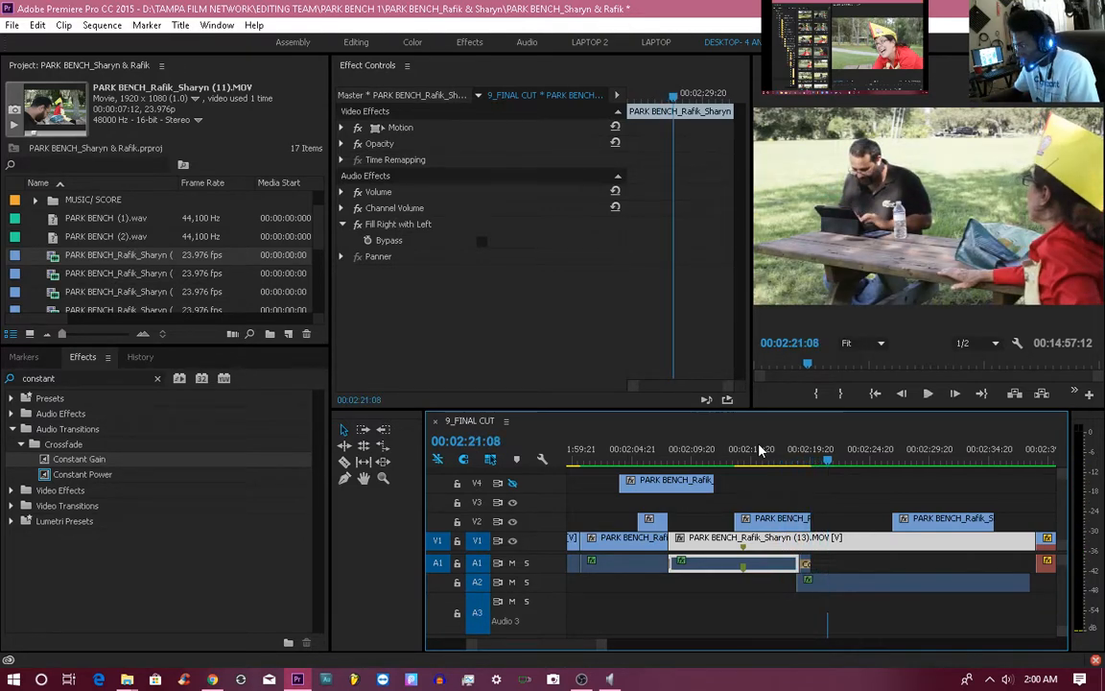
Save the project and move the A2 audio clip slightly later so its end lines up with the end of clip (13) on V1.
click(971, 583)
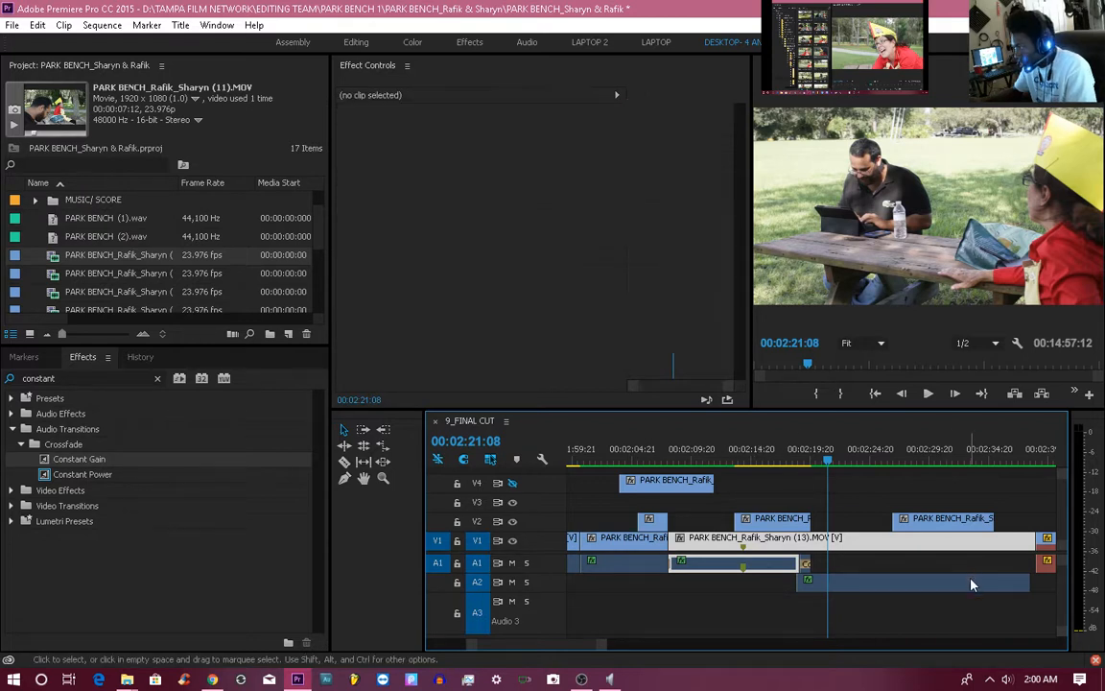
click(958, 564)
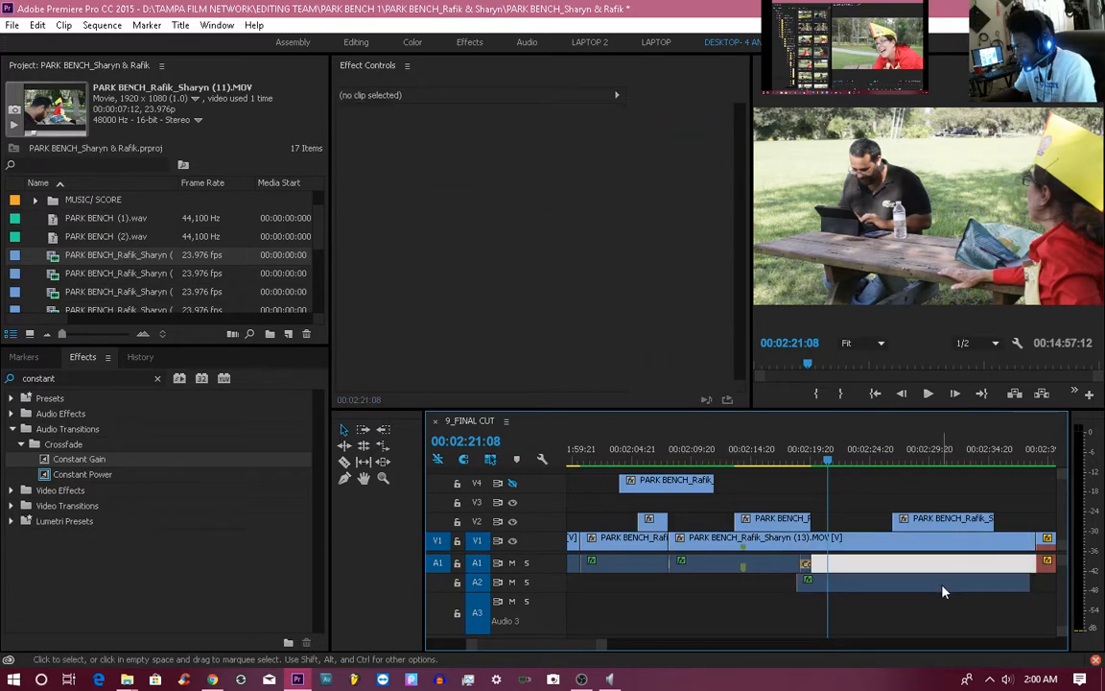
key(ctrl+s)
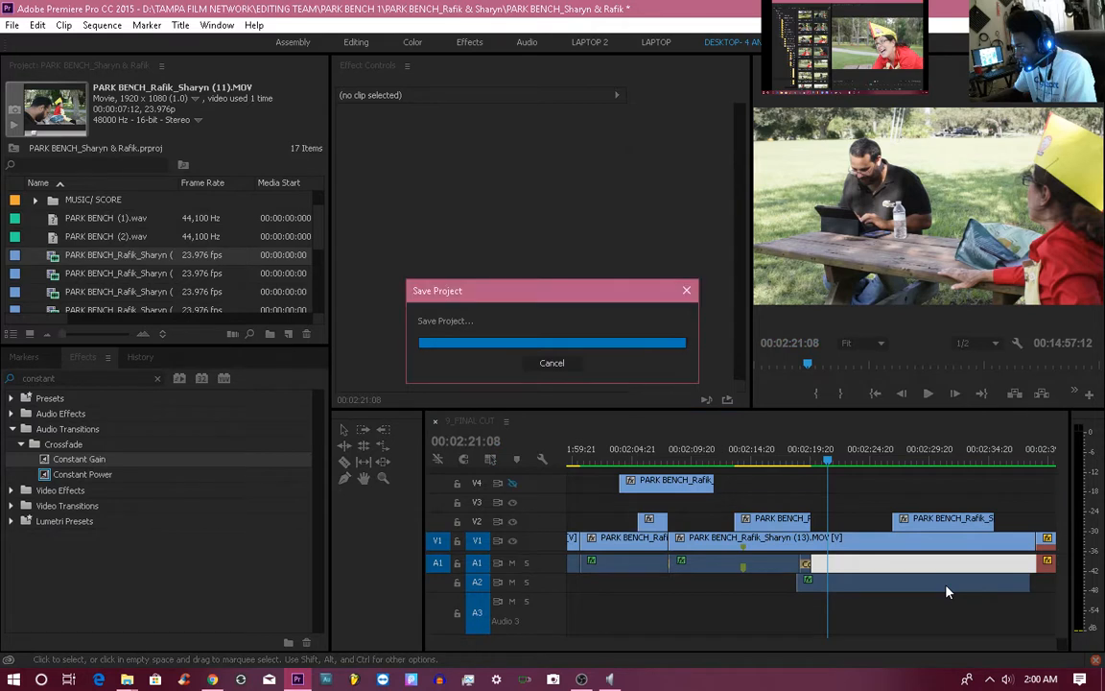
mouse_move(946, 592)
mouse_down()
mouse_move(958, 593)
mouse_move(928, 596)
mouse_up()
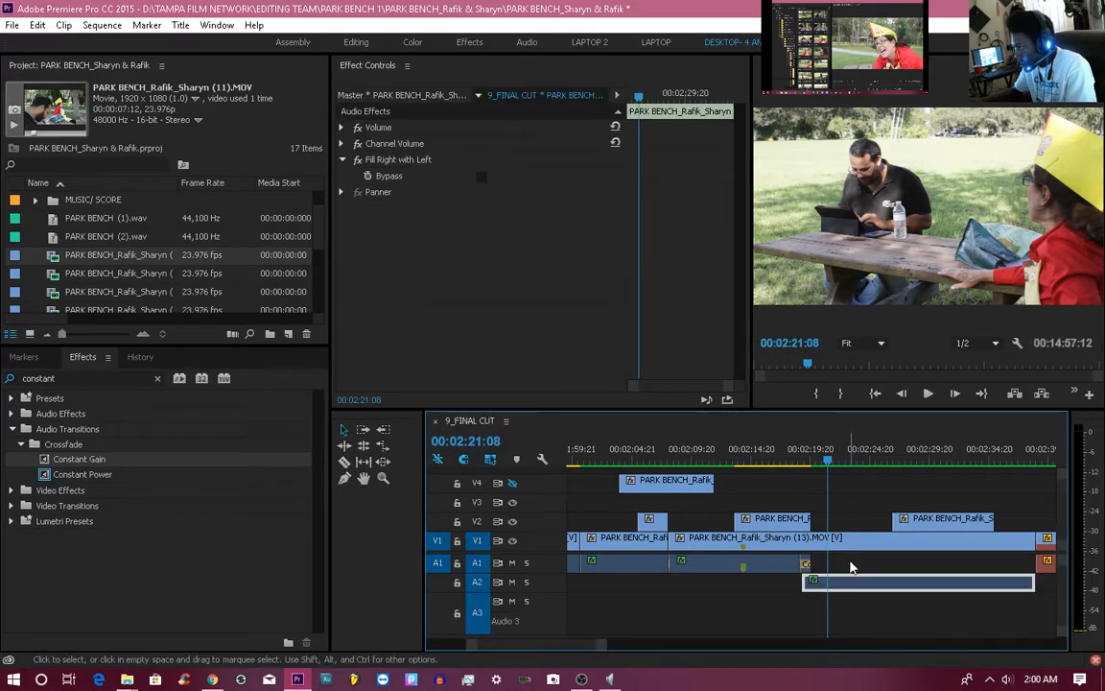
click(883, 570)
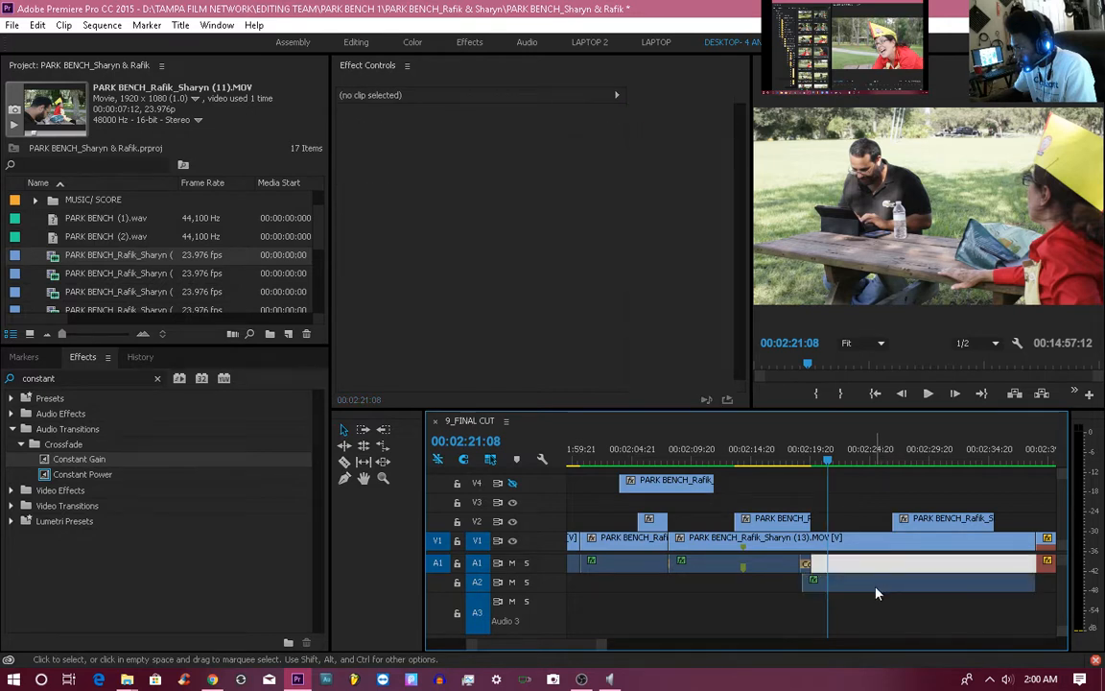
Try extending the start of the A2 clip about 20 frames earlier and play back from 00:02:16:05 to 00:02:21:01.
click(876, 587)
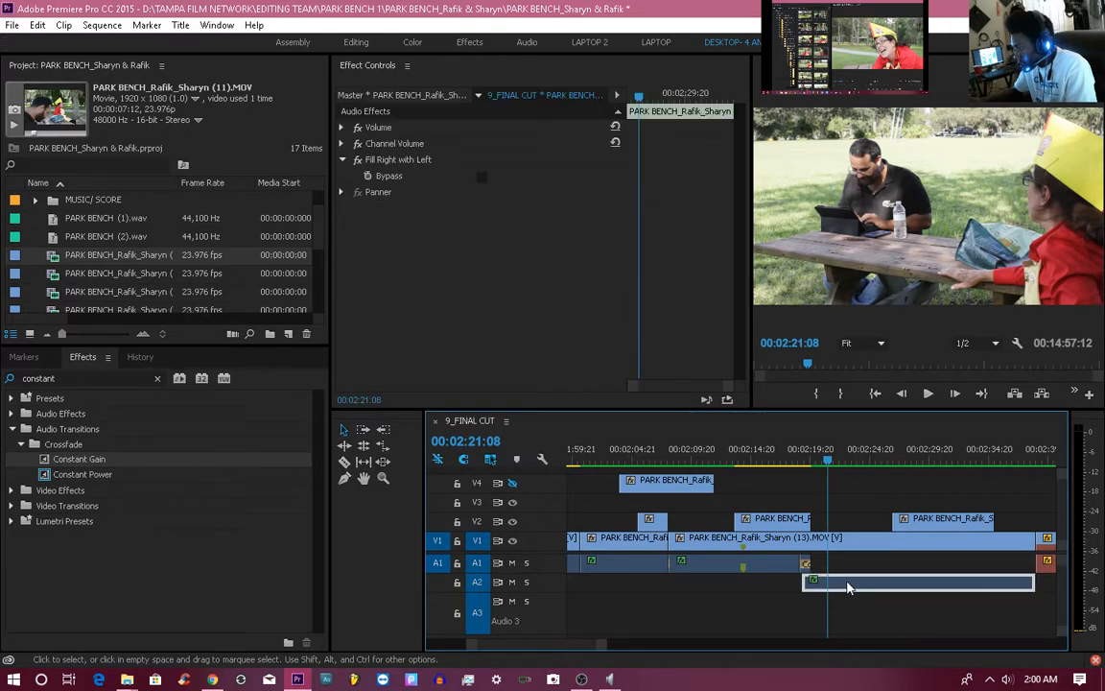
drag(806, 586, 794, 586)
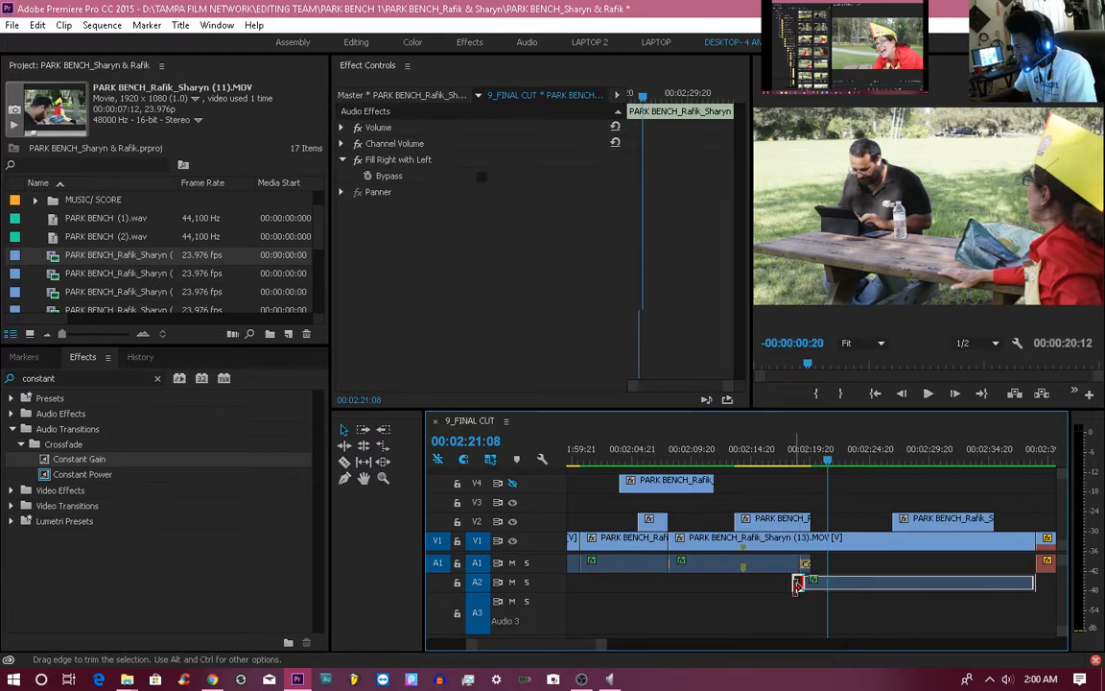
click(770, 457)
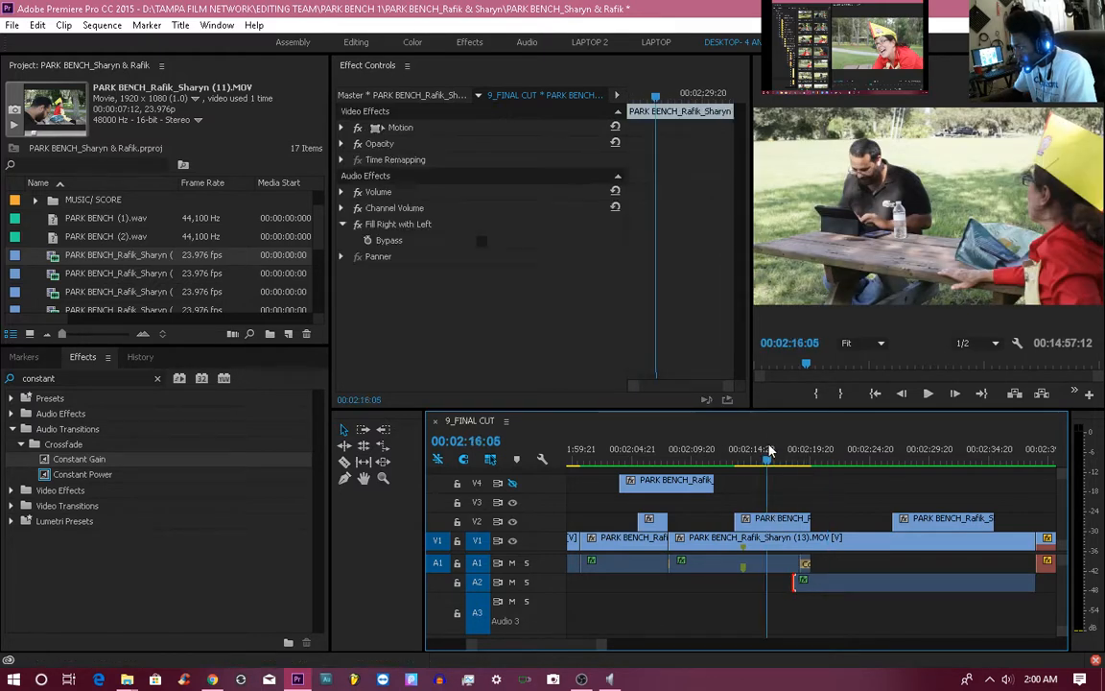
key(space)
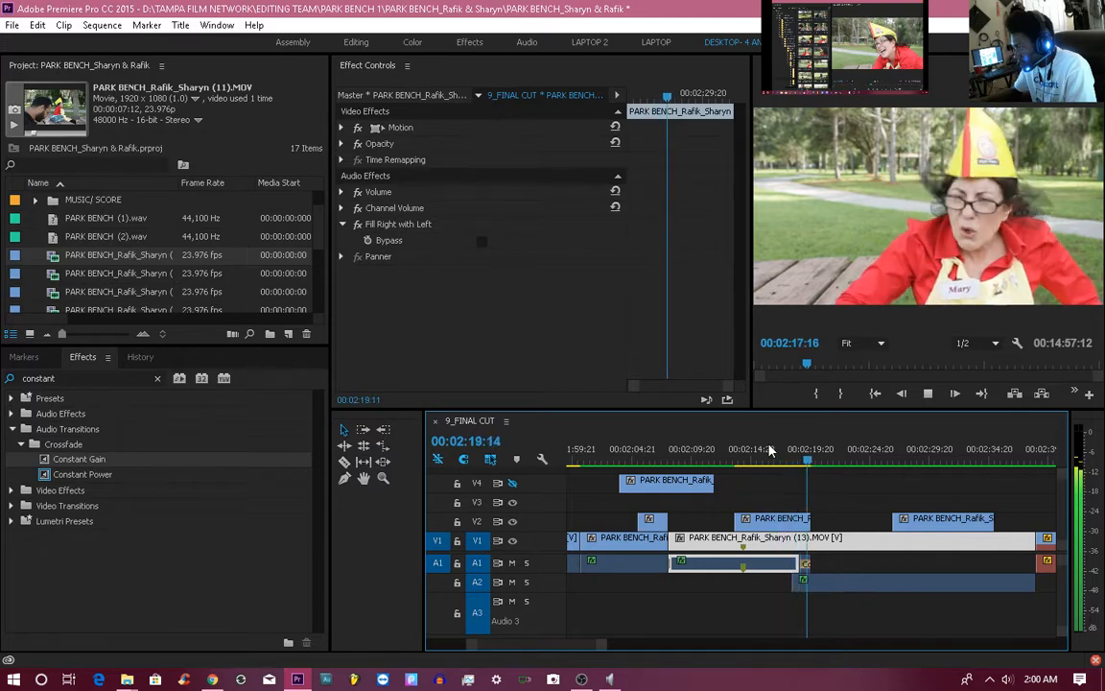
key(space)
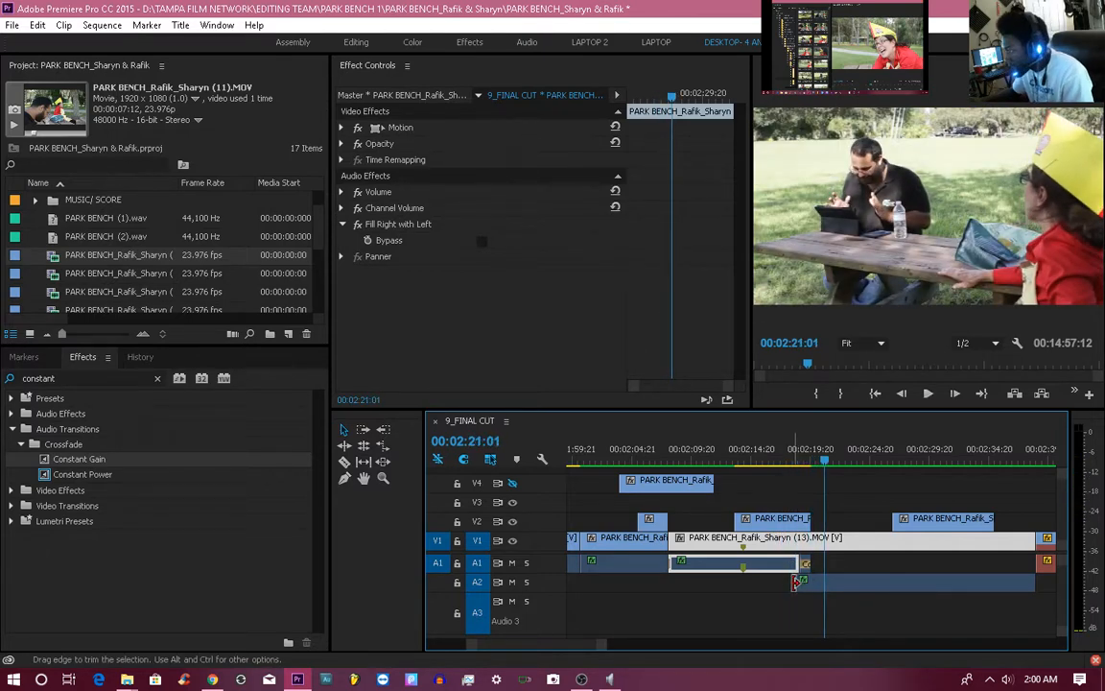
Trim the A2 clip's start to line up with the A1 cut near 00:02:19:00 and replay from about 00:02:15:16.
drag(800, 582, 794, 582)
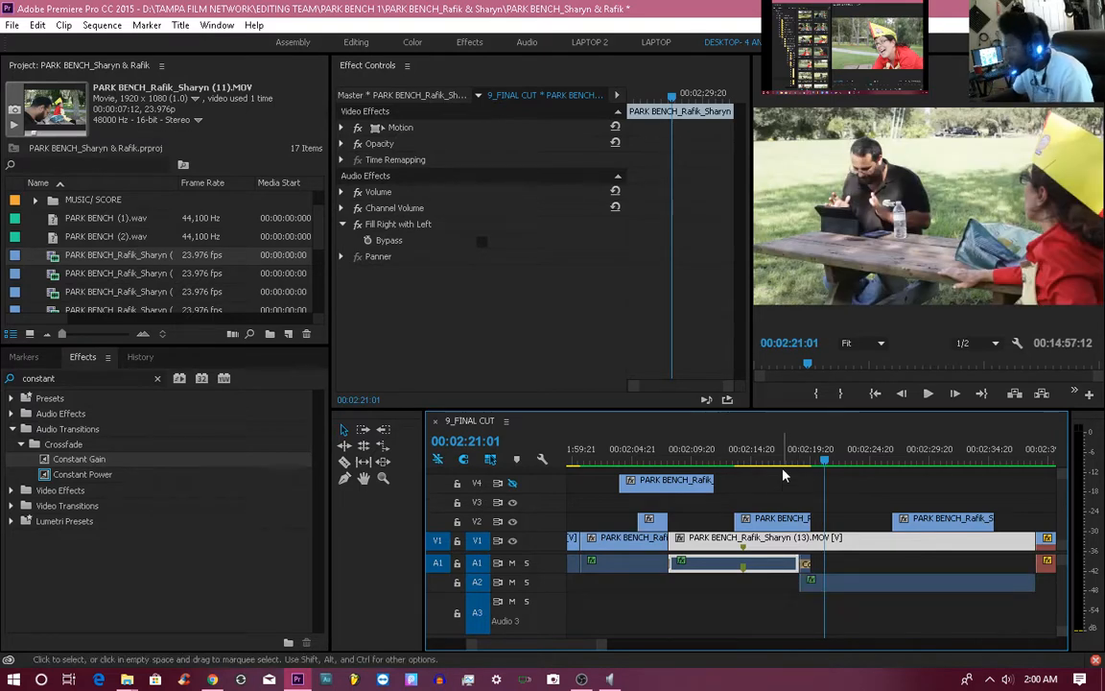
click(761, 448)
key(space)
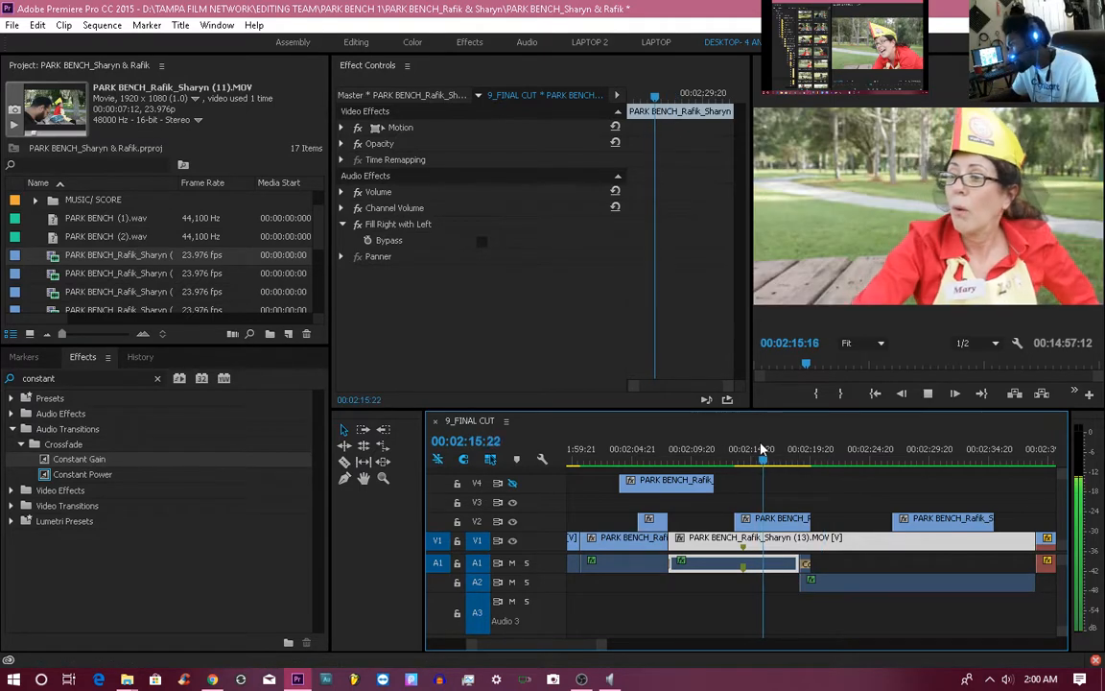
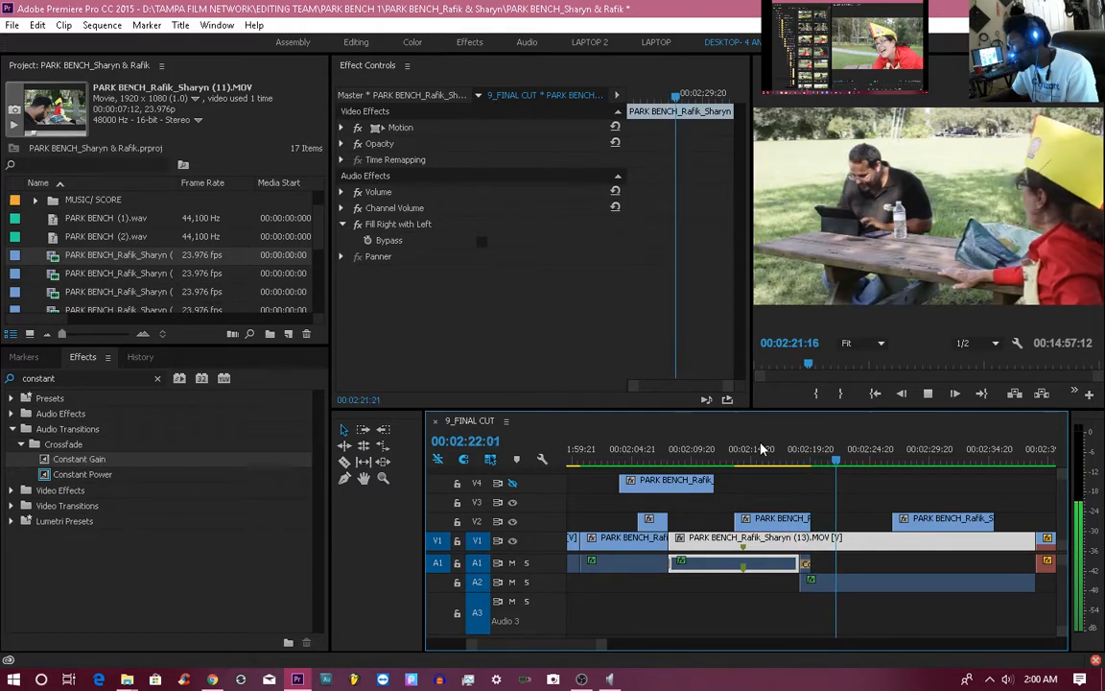
key(space)
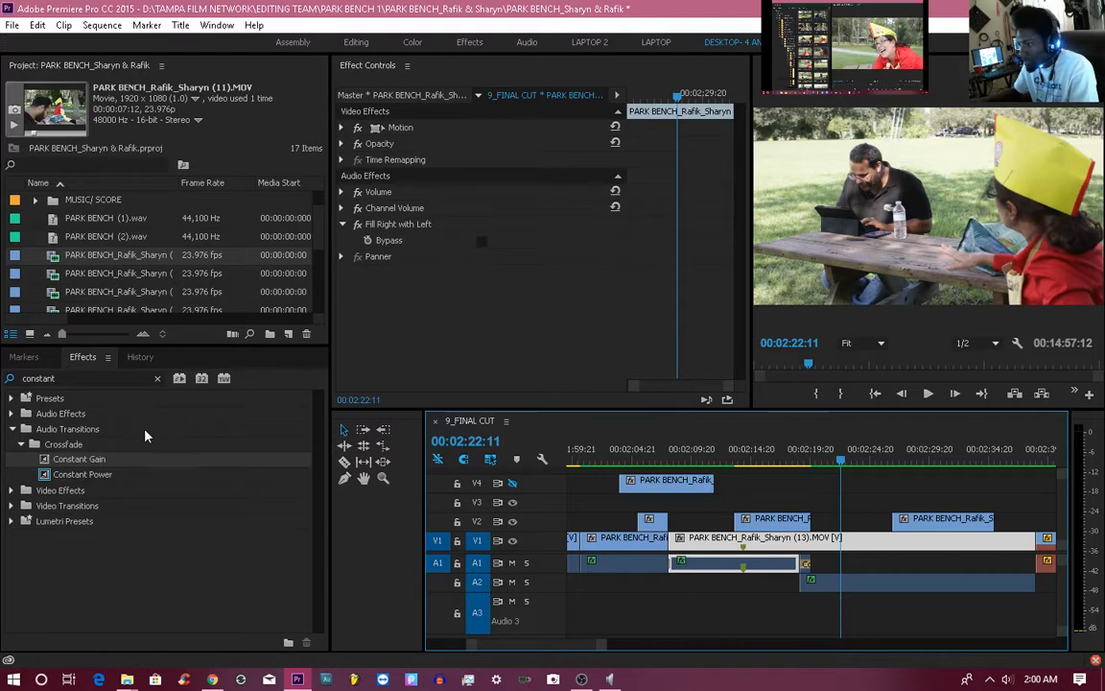
Replace the effects search with "FILL" to find the channel fill audio effects.
click(115, 379)
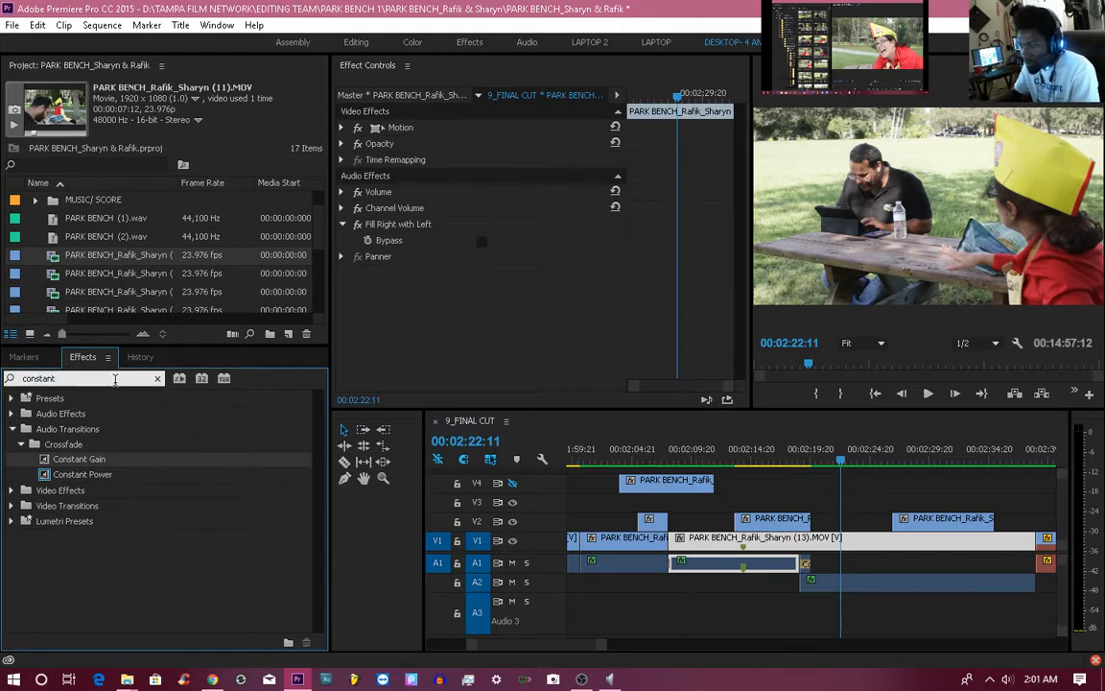
key(BackSpace)
key(BackSpace)
key(BackSpace)
key(BackSpace)
key(BackSpace)
key(BackSpace)
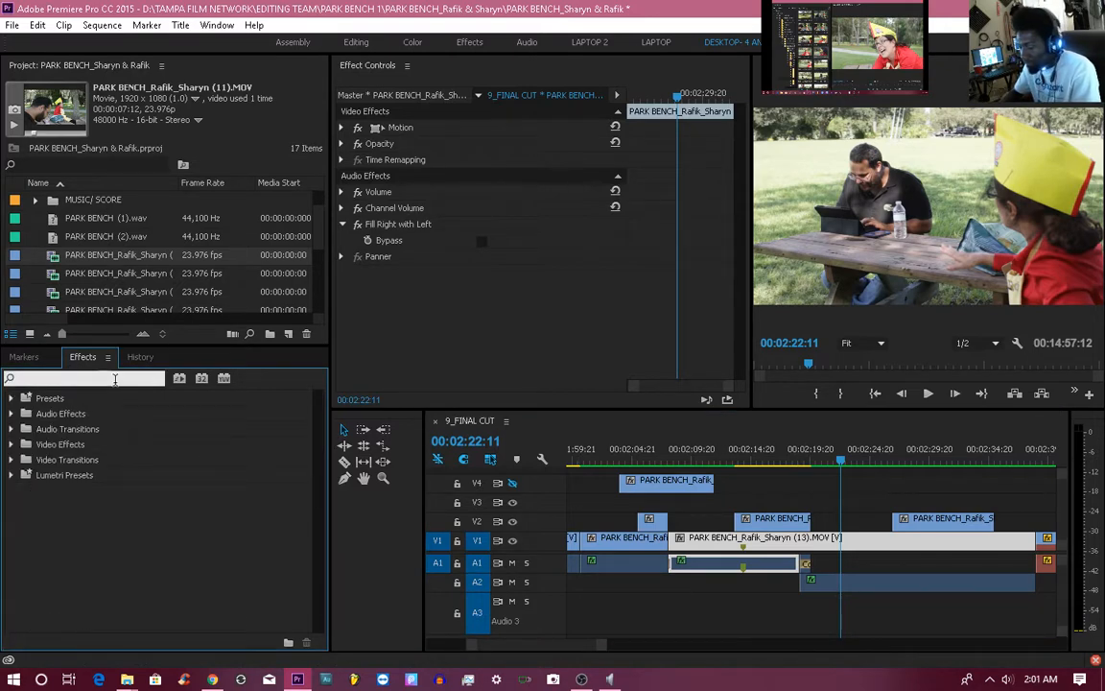
text(FILL)
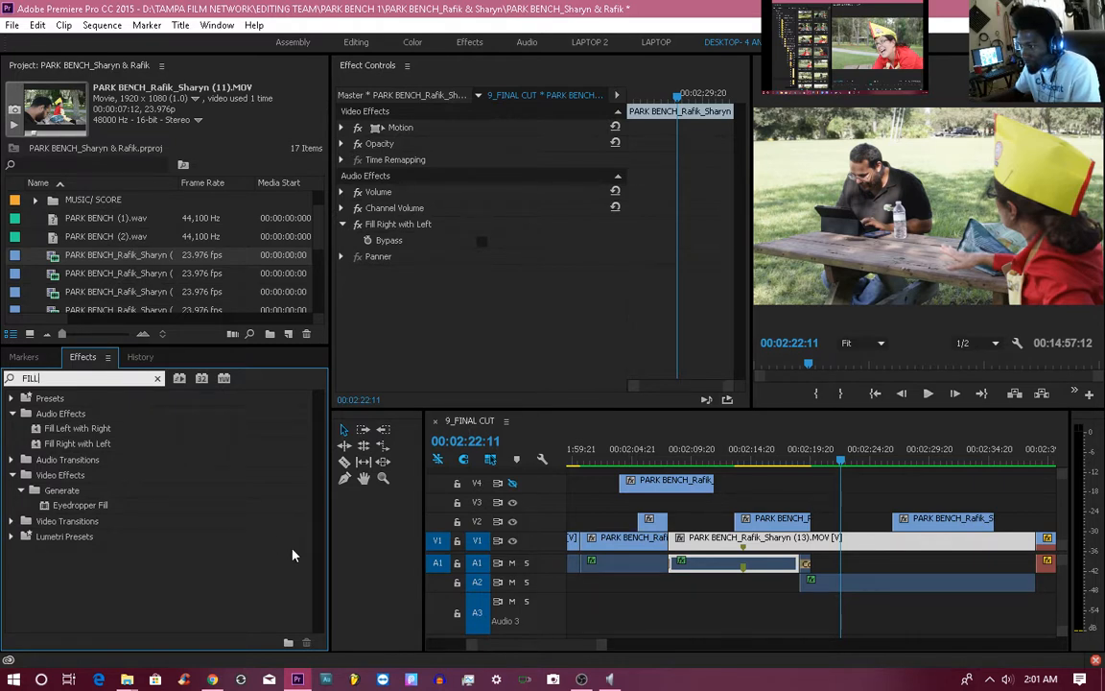
Try Fill Left with Right on the short A1 clip beneath clip (15) and play back across the join to 00:02:21:07.
click(806, 568)
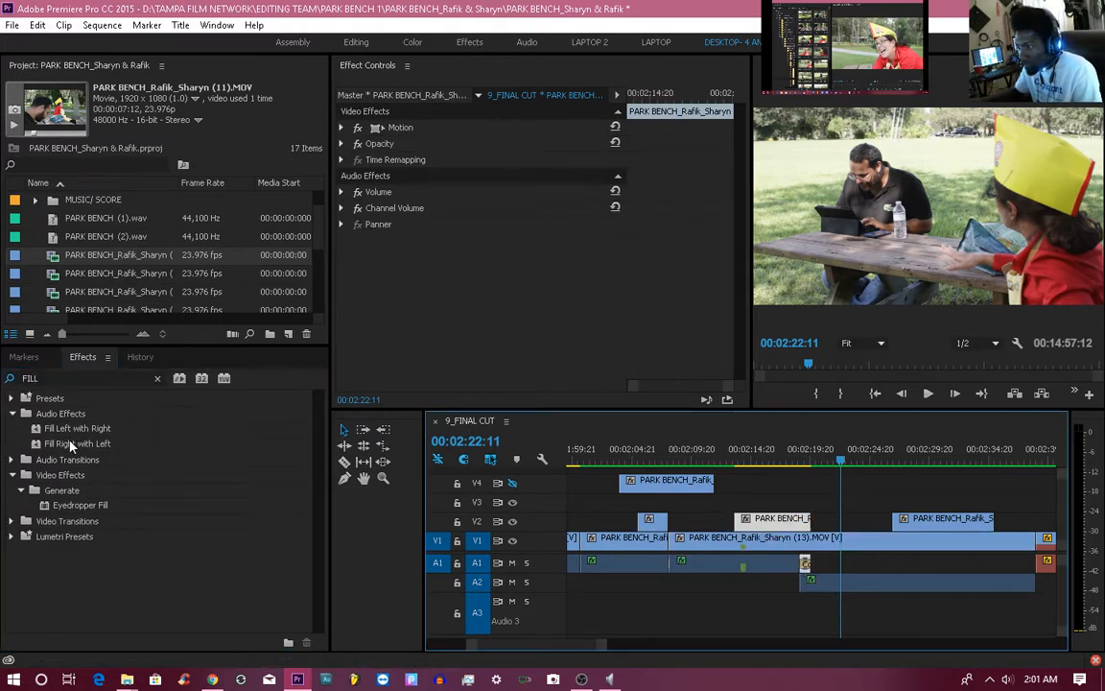
drag(72, 427, 528, 557)
drag(711, 563, 797, 570)
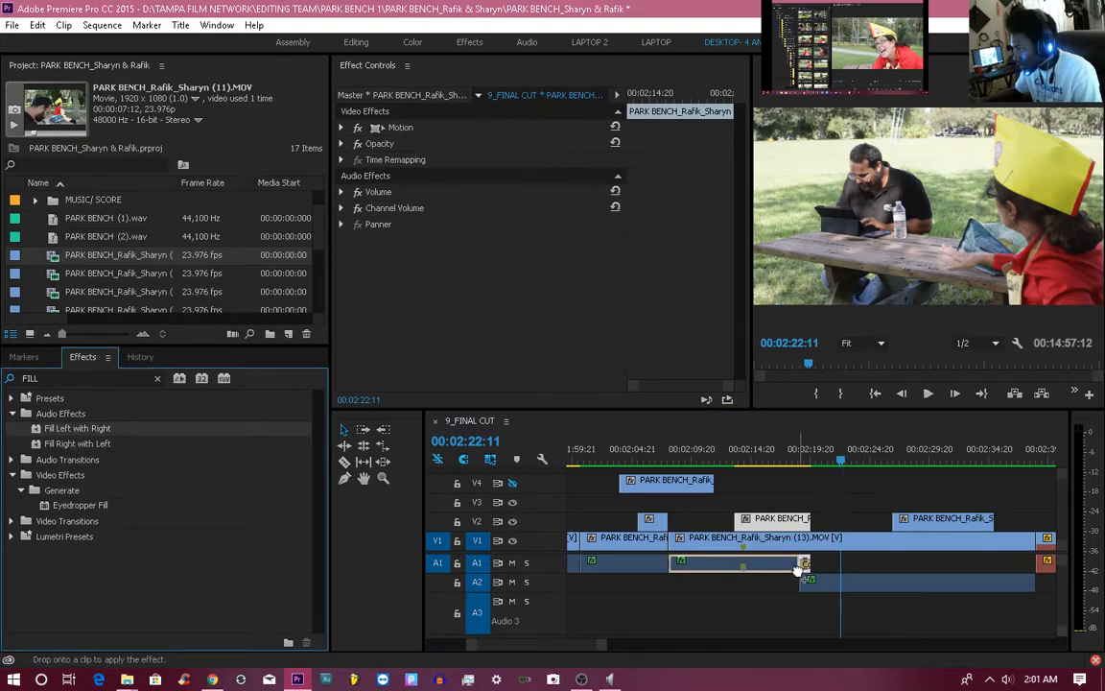
drag(785, 462, 799, 465)
key(space)
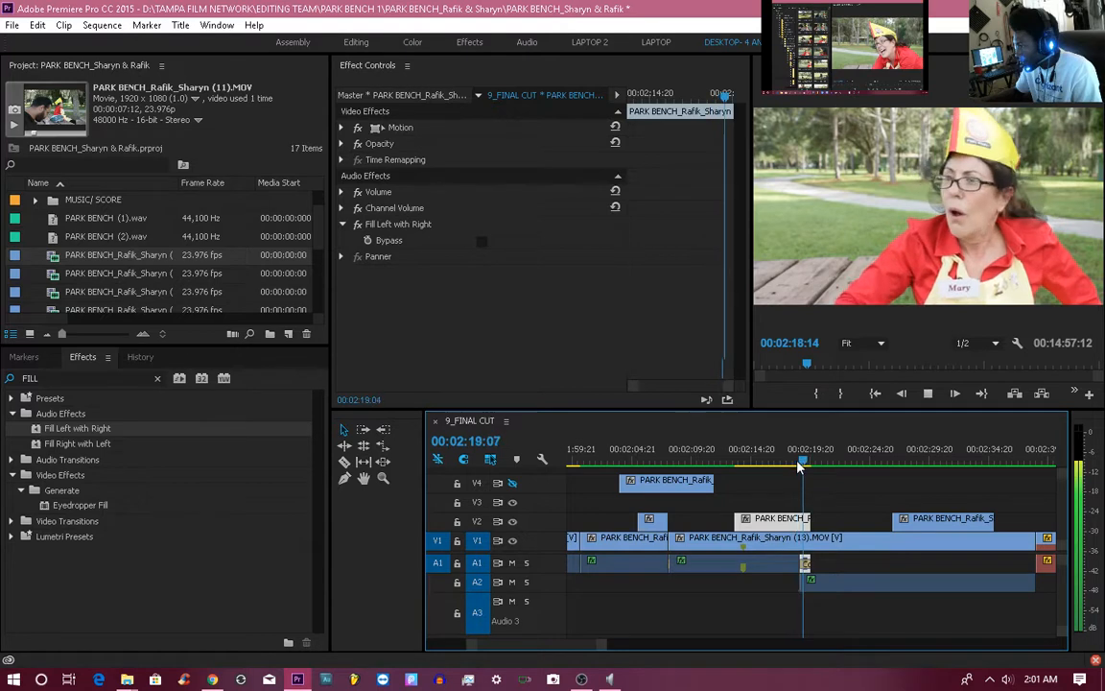
key(space)
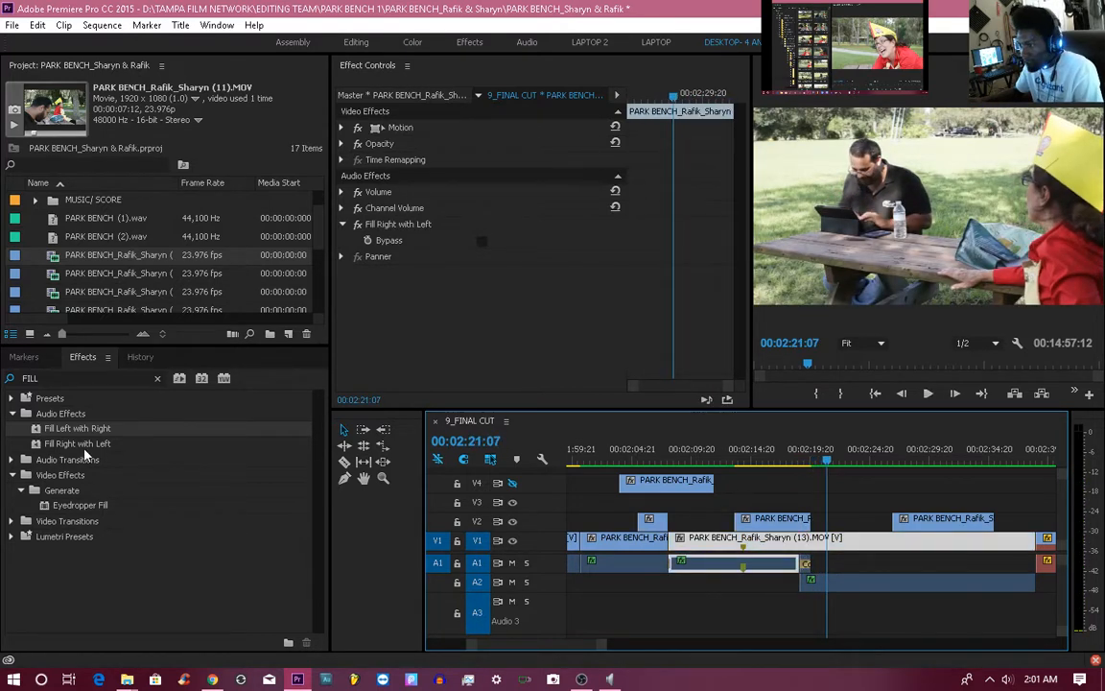
Apply Fill Right with Left to the short A1 clip beneath clip (15) and play back from 00:02:15:01 to 00:02:21:05.
drag(87, 443, 590, 439)
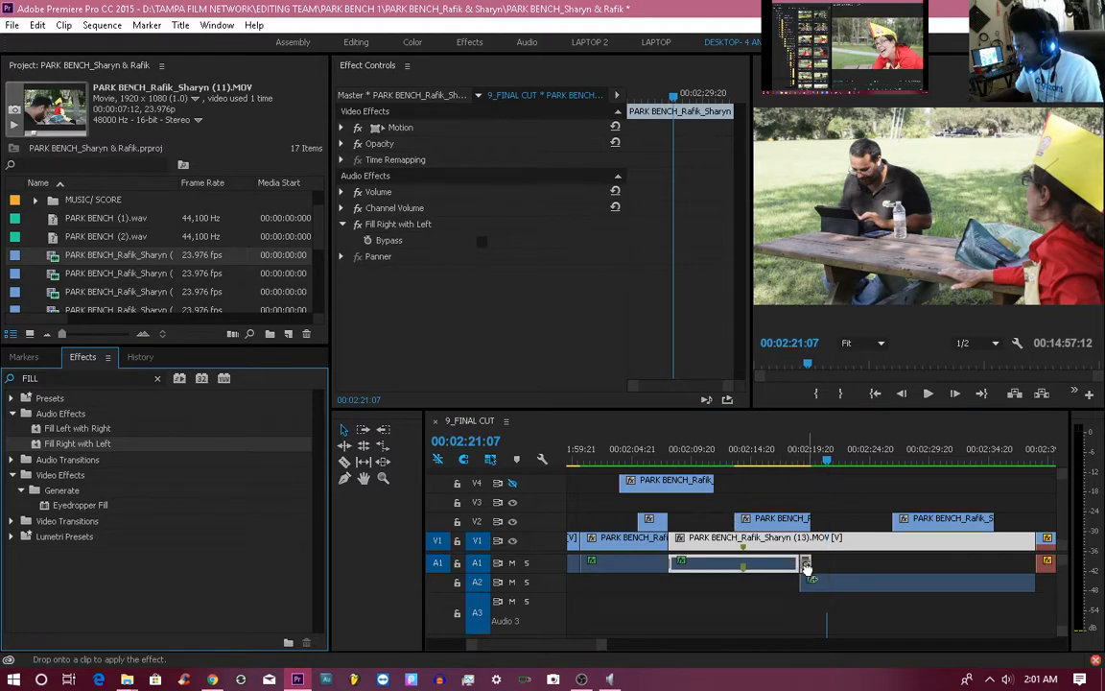
drag(806, 568, 806, 568)
click(755, 460)
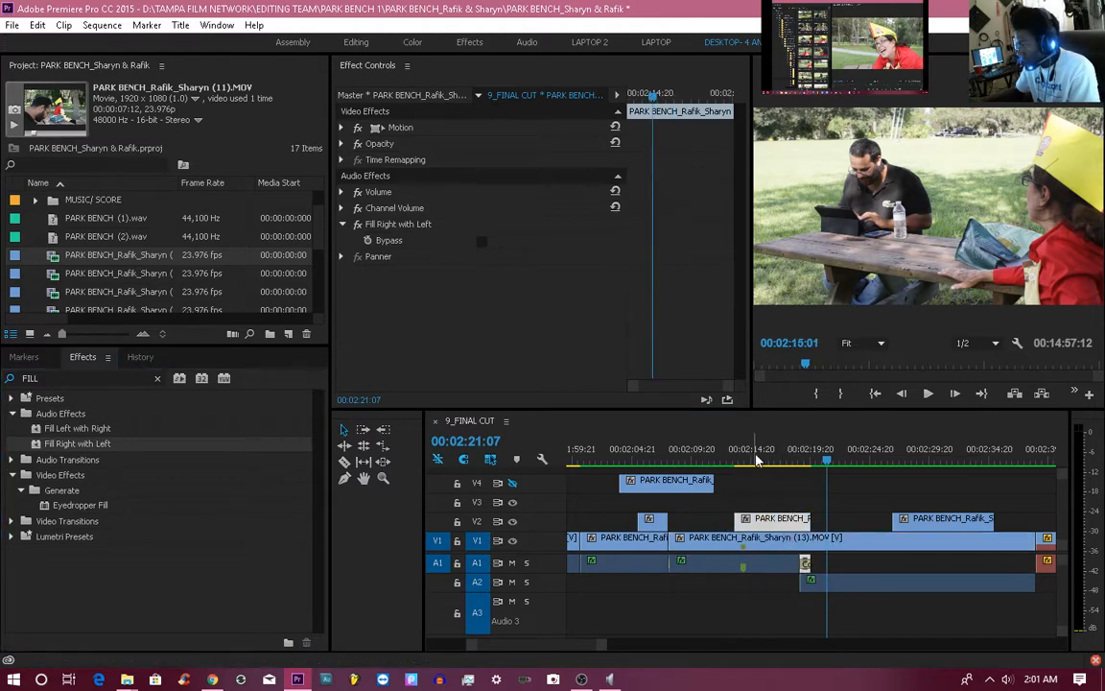
key(space)
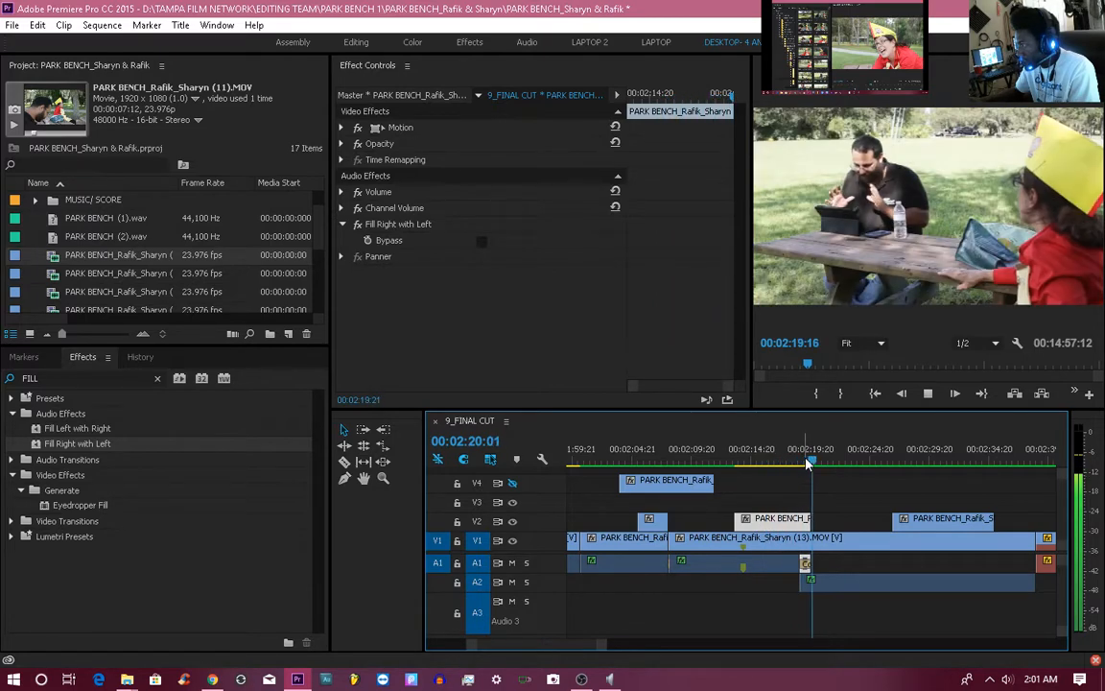
key(space)
click(794, 562)
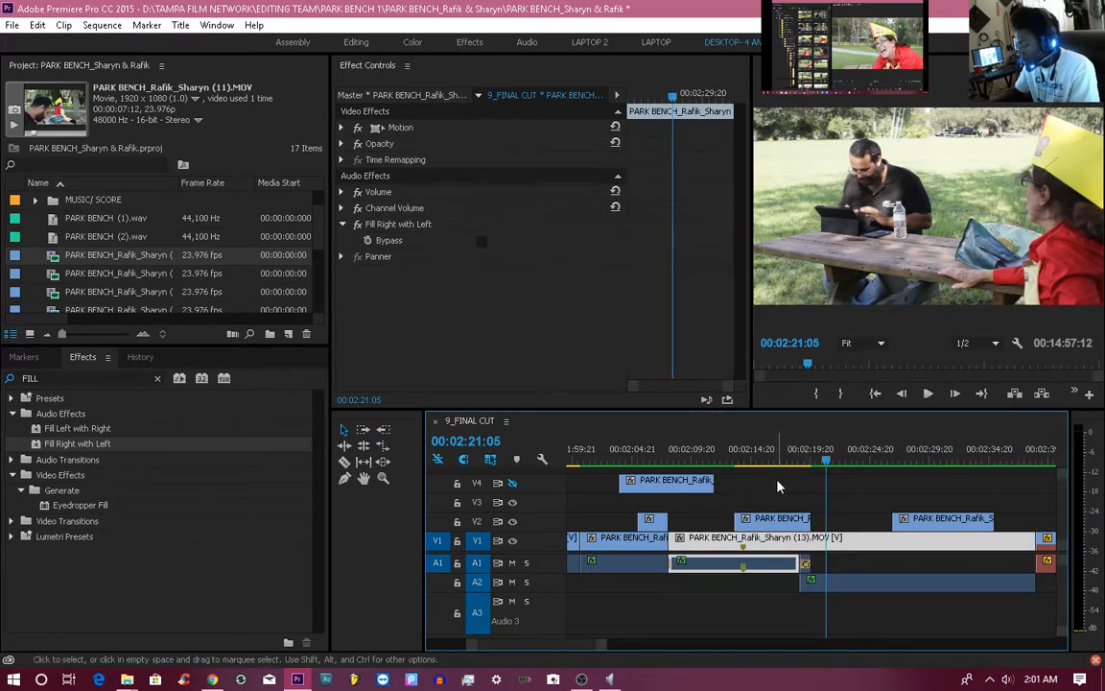
Save the project and play back the join from 00:02:16:02 to 00:02:20:12.
key(ctrl+s)
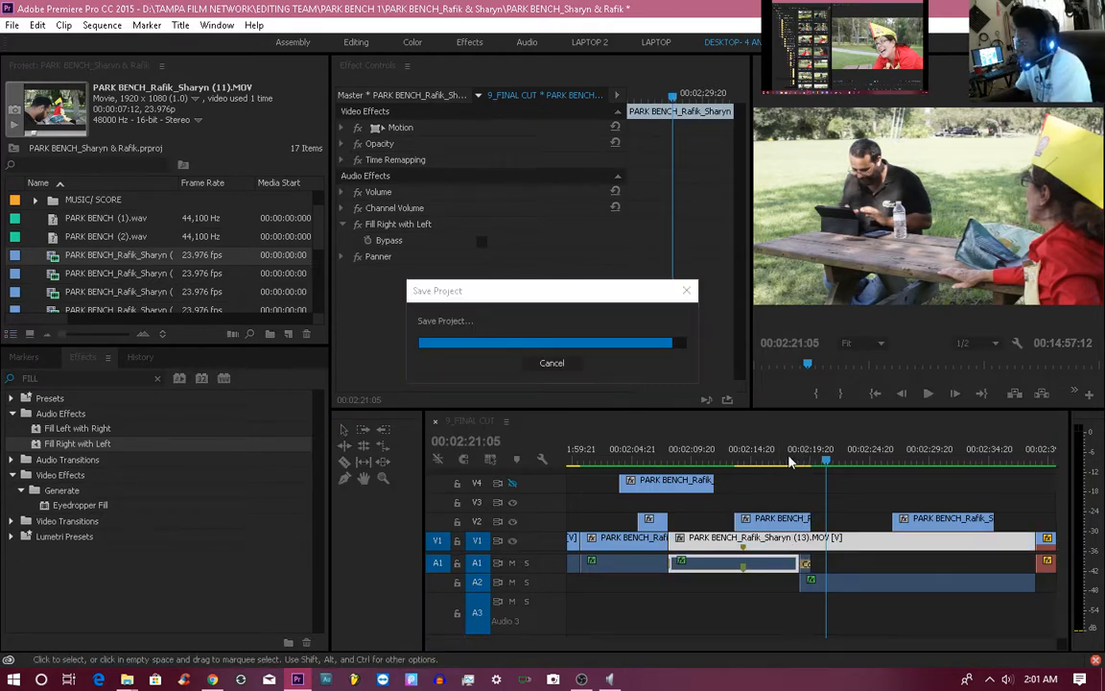
click(766, 461)
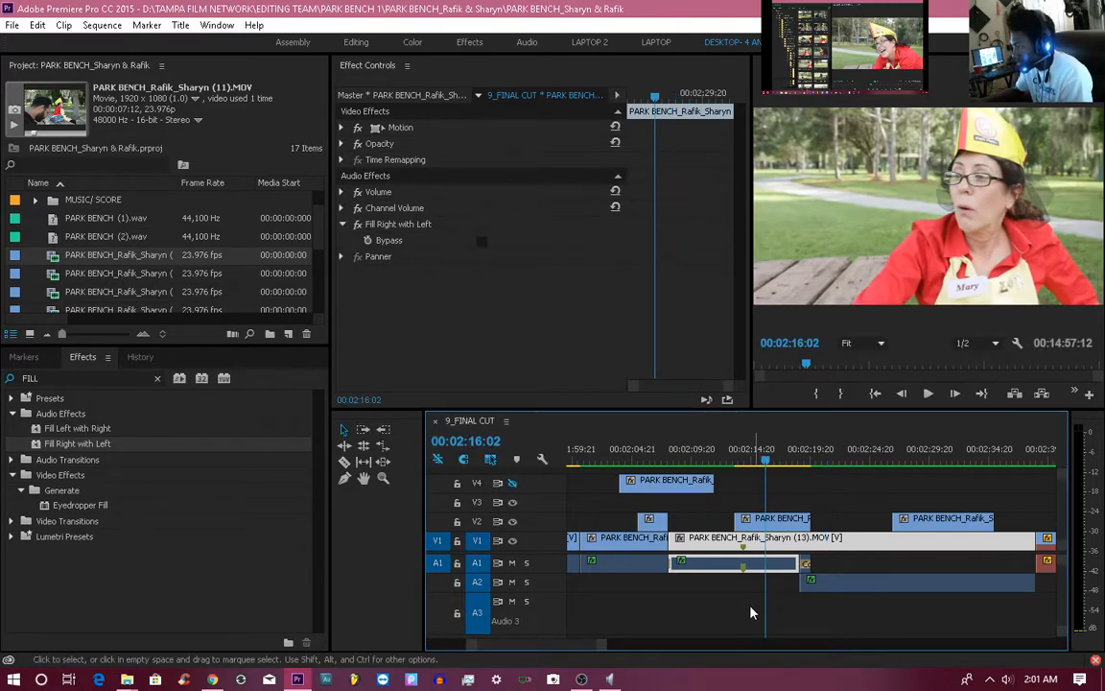
key(space)
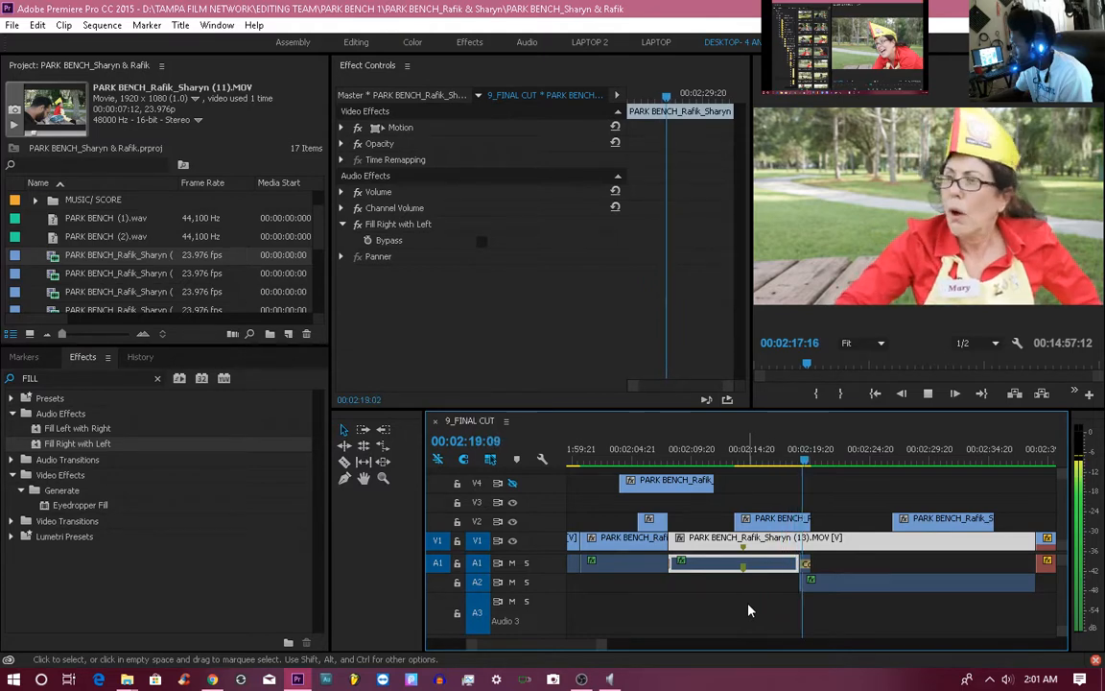
key(space)
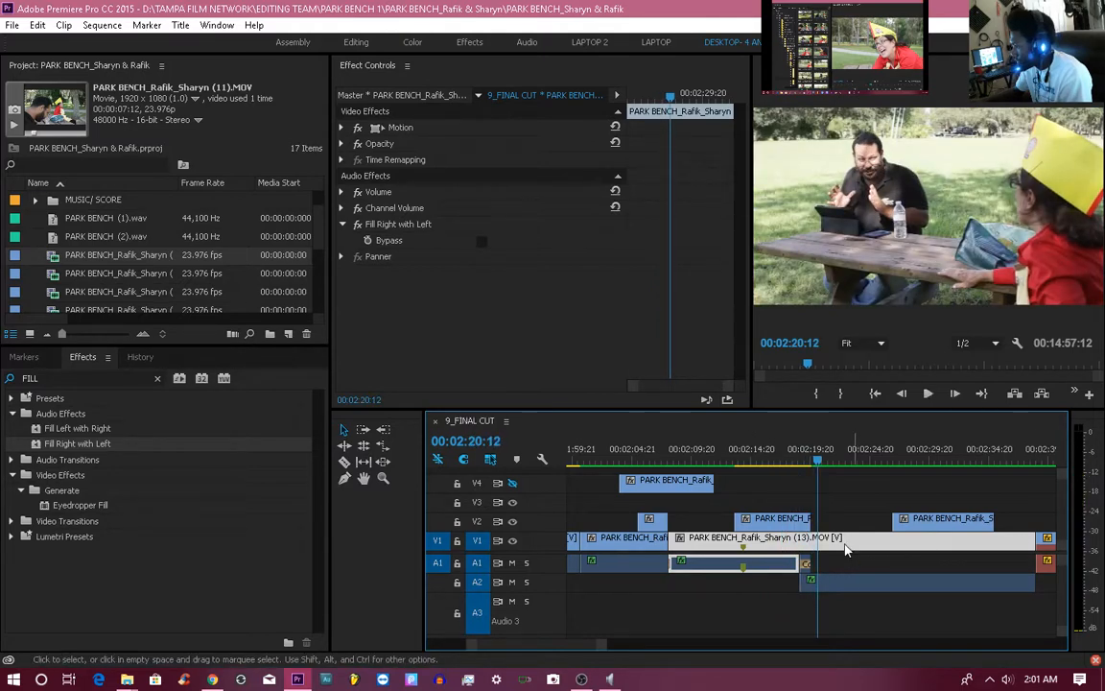
Replay the A1 to A2 audio join in short passes around 00:02:18:23 to 00:02:19:23, checking the short A1 clip's sound.
drag(811, 458, 808, 457)
key(space)
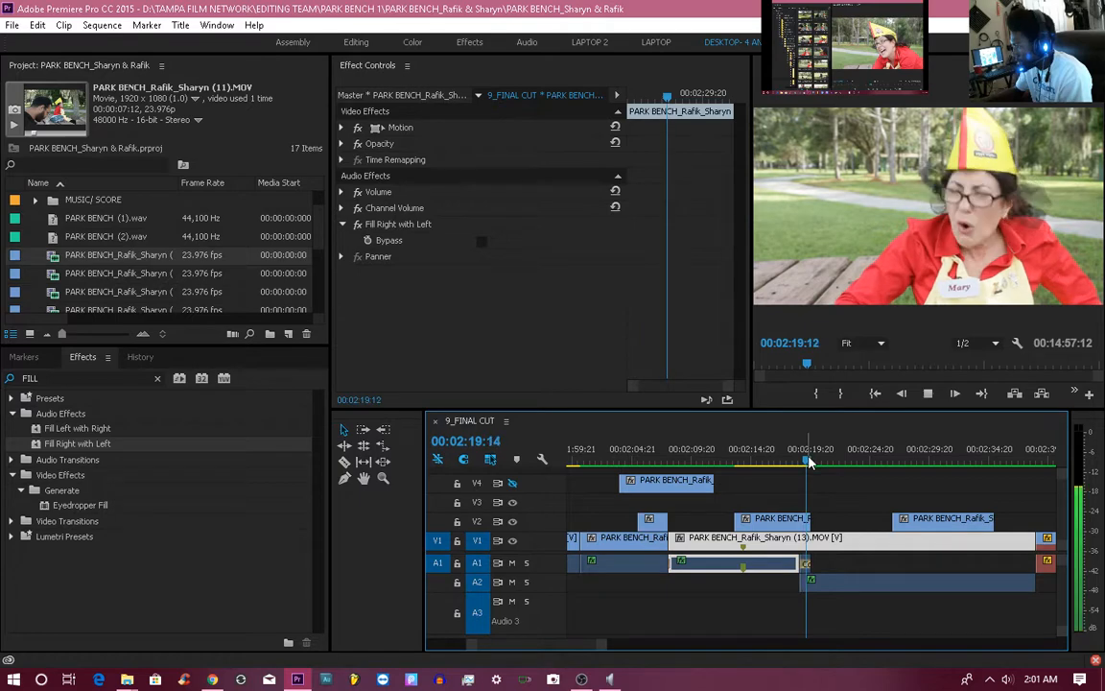
key(space)
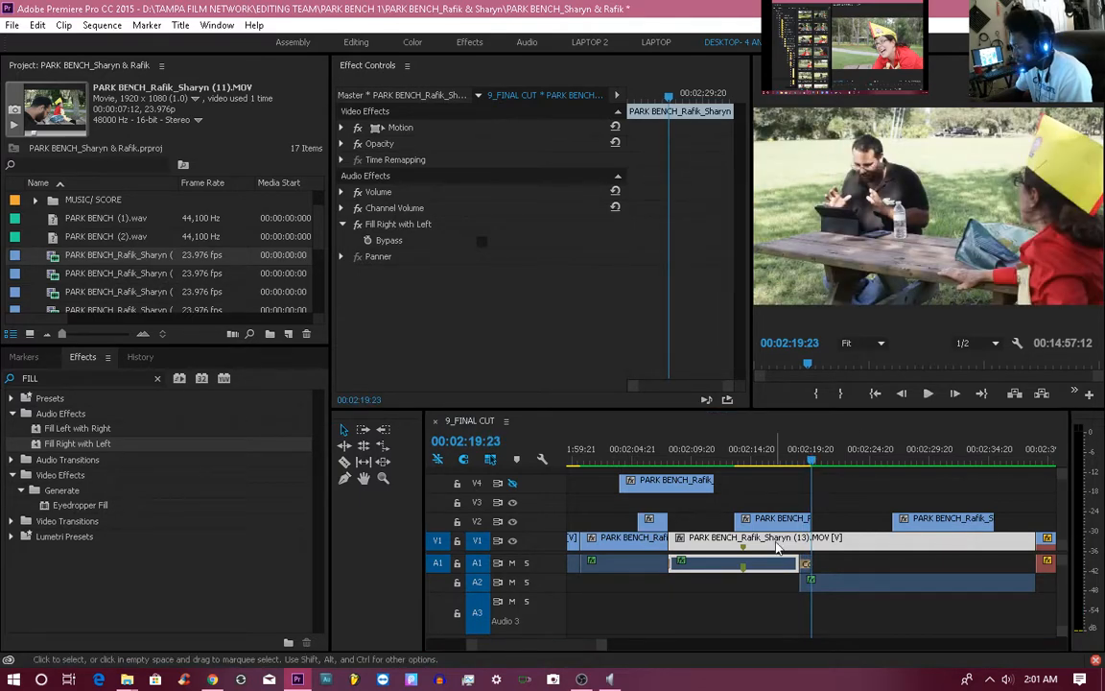
click(770, 461)
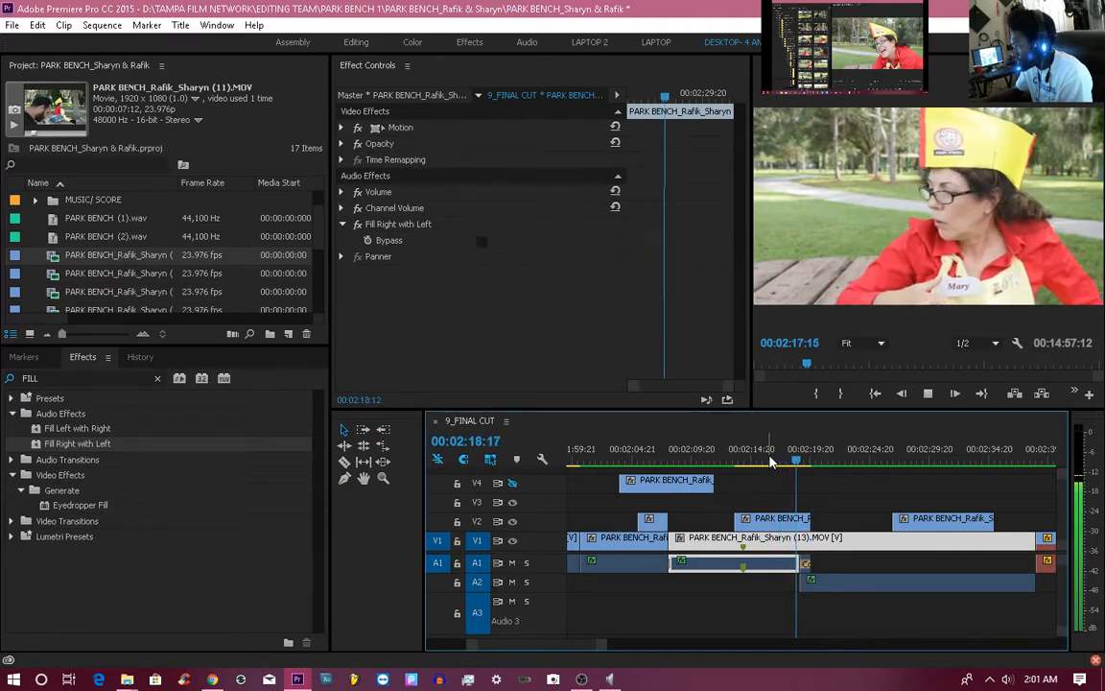
key(space)
drag(809, 462, 800, 462)
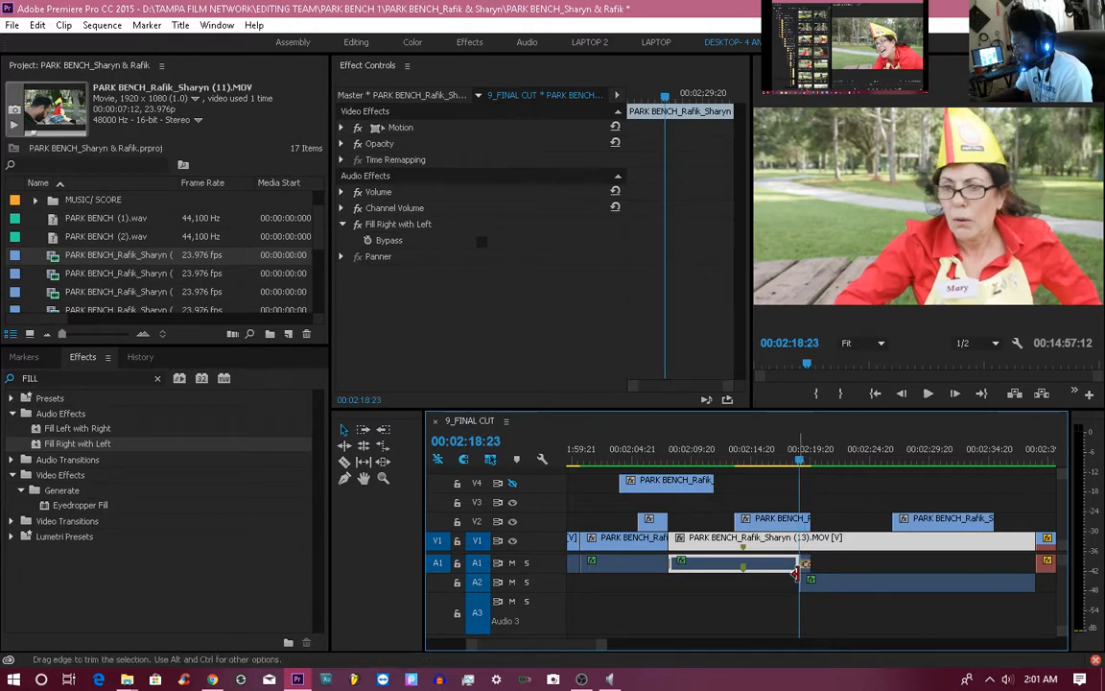
key(space)
key(space)
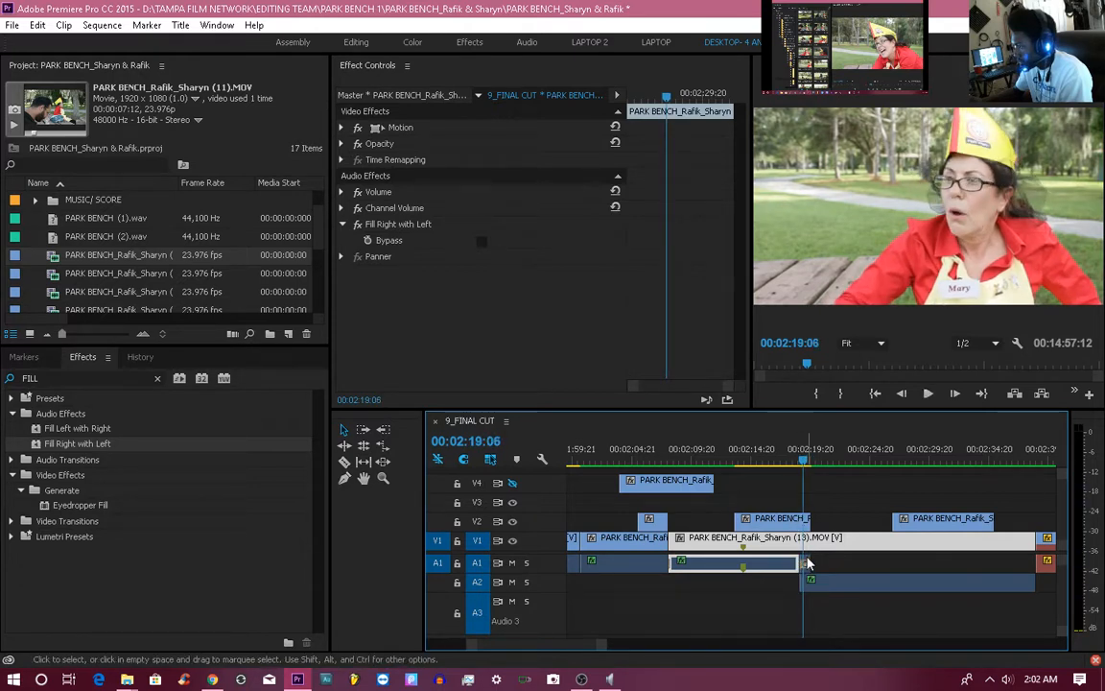
click(806, 563)
key(space)
key(space)
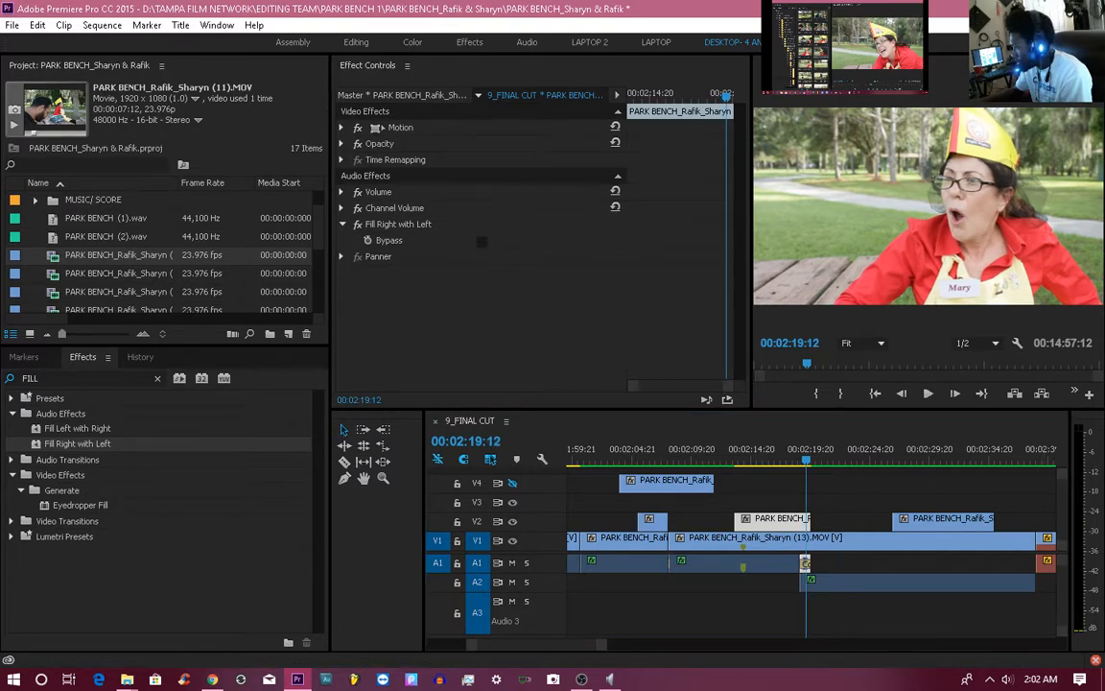
key(space)
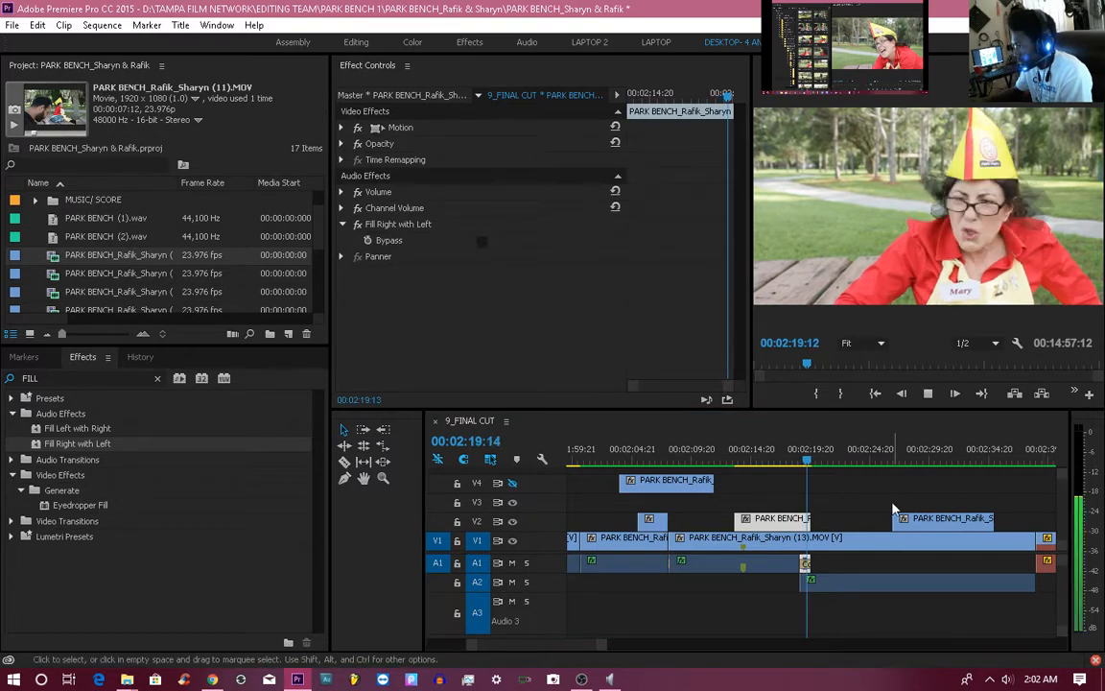
click(799, 459)
key(space)
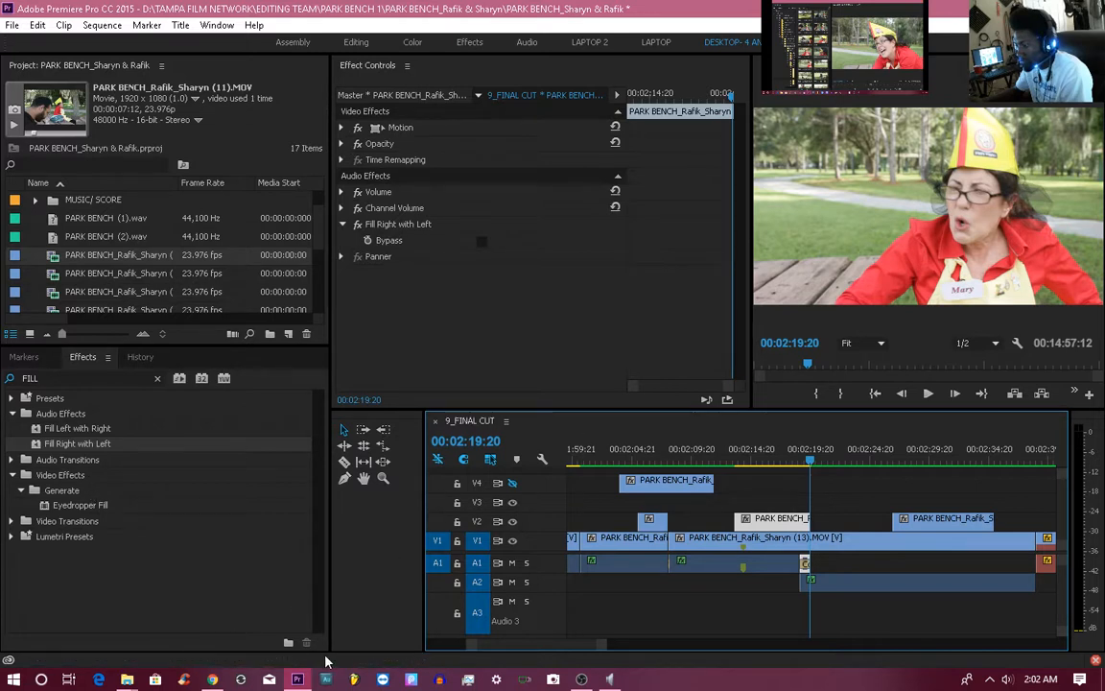
Apply a Constant Power crossfade ending at the A1 cut beneath clip (15) and play back across the join.
drag(470, 645, 538, 645)
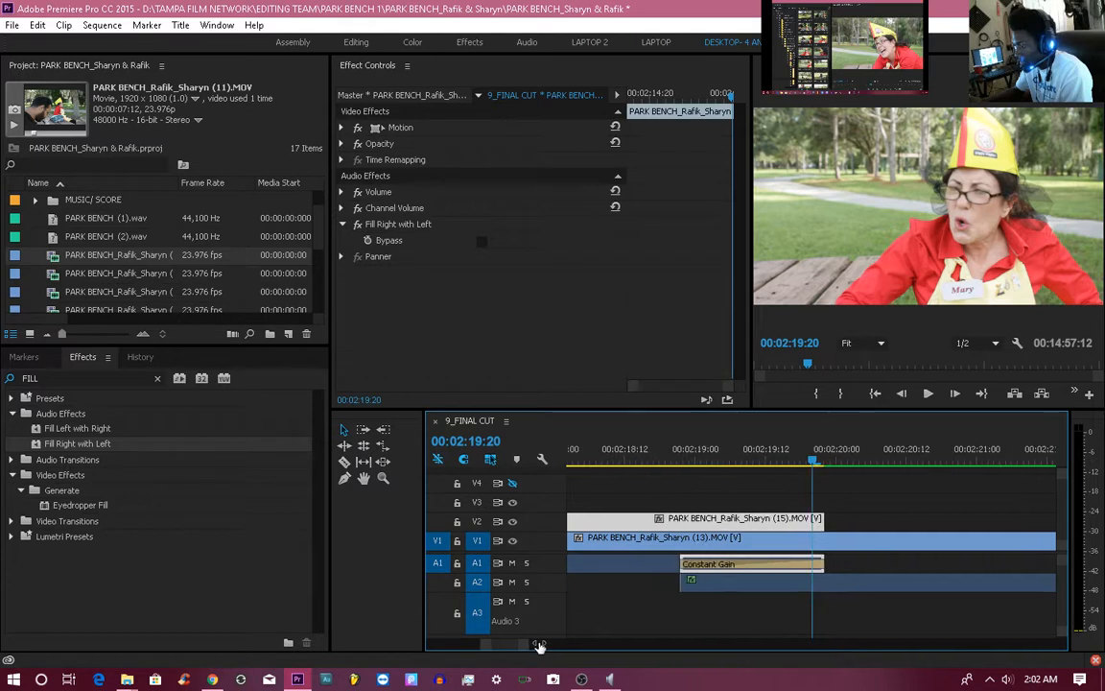
click(65, 377)
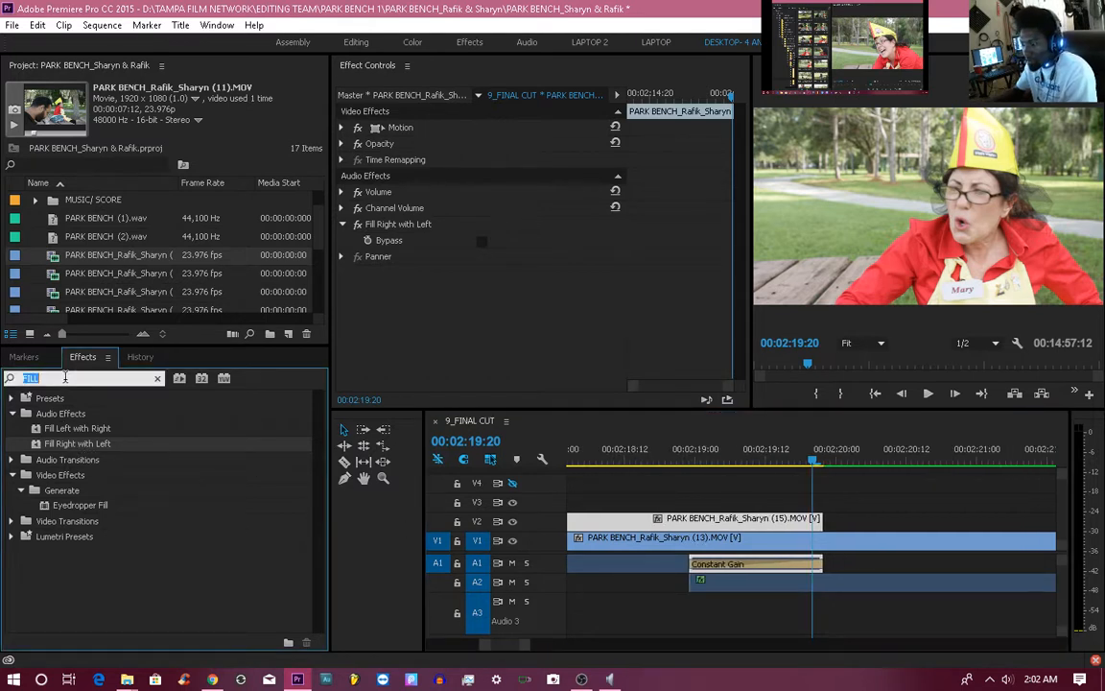
text(power)
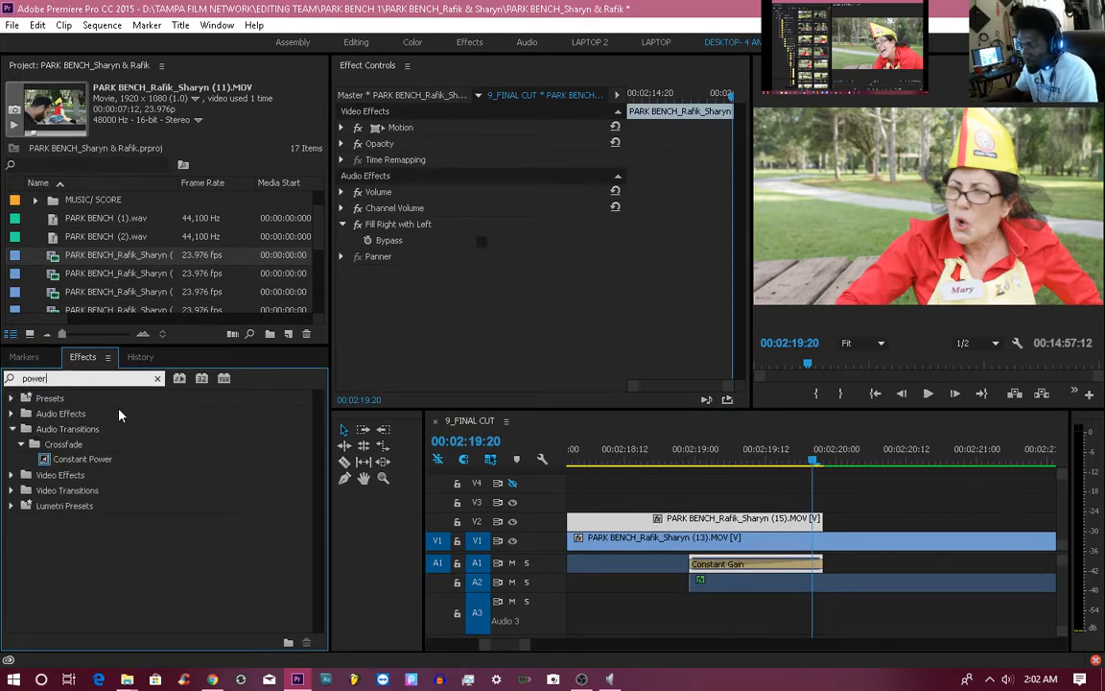
drag(99, 457, 683, 565)
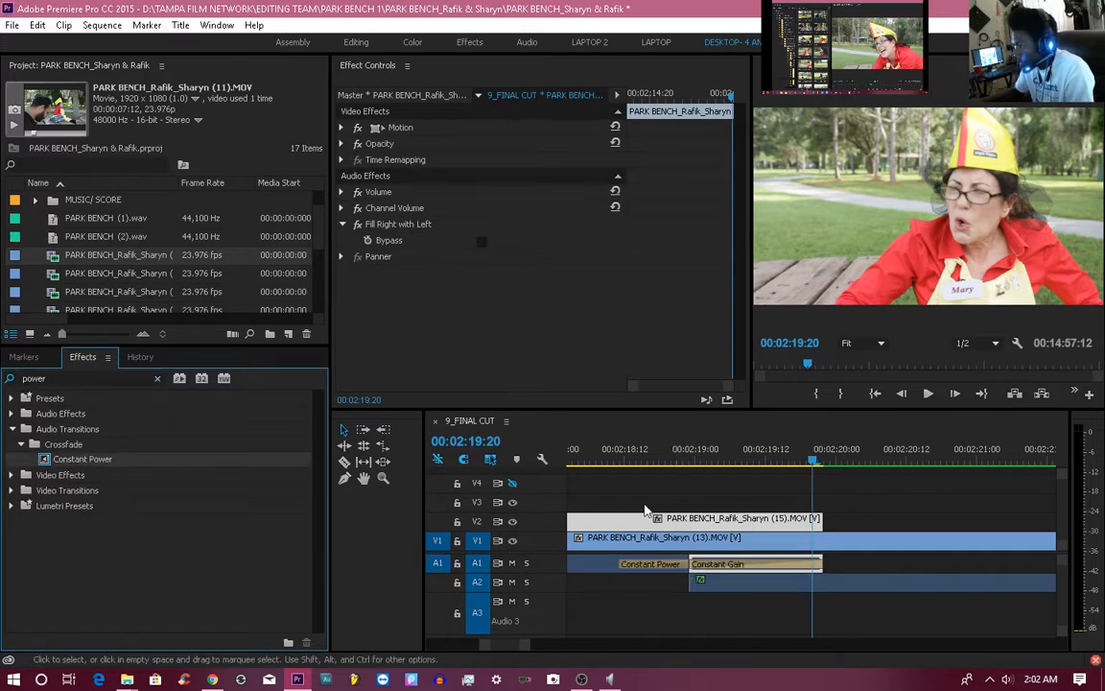
click(604, 469)
key(space)
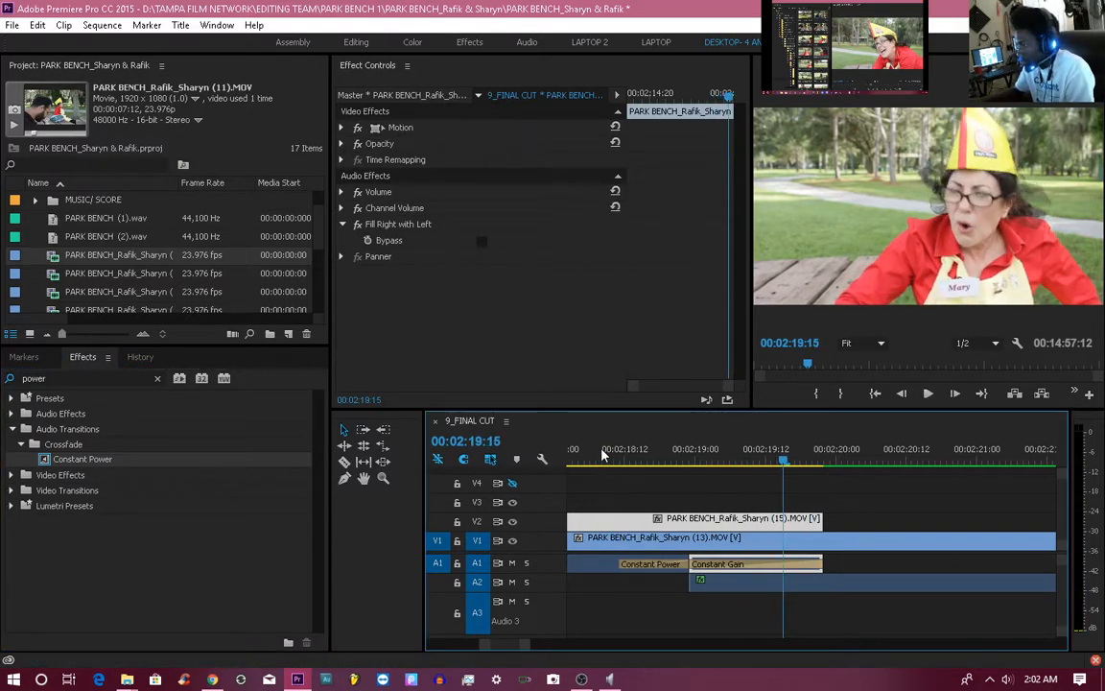
click(596, 457)
key(space)
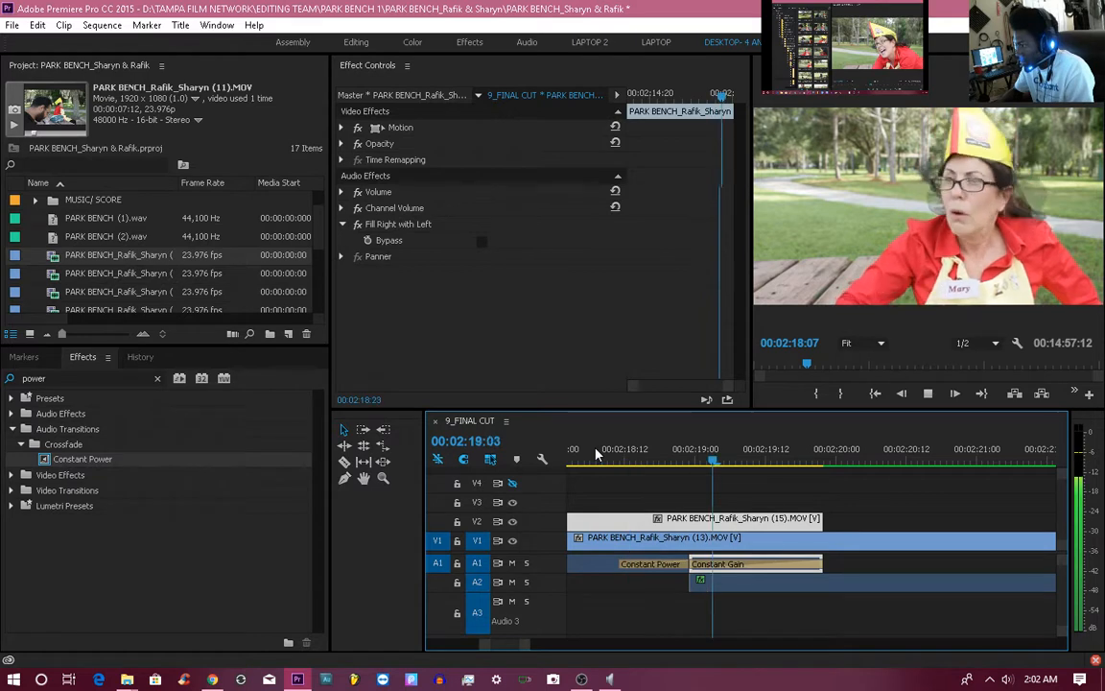
Try to trim the Constant Power transition at the A1 cut beneath clip (15).
click(644, 564)
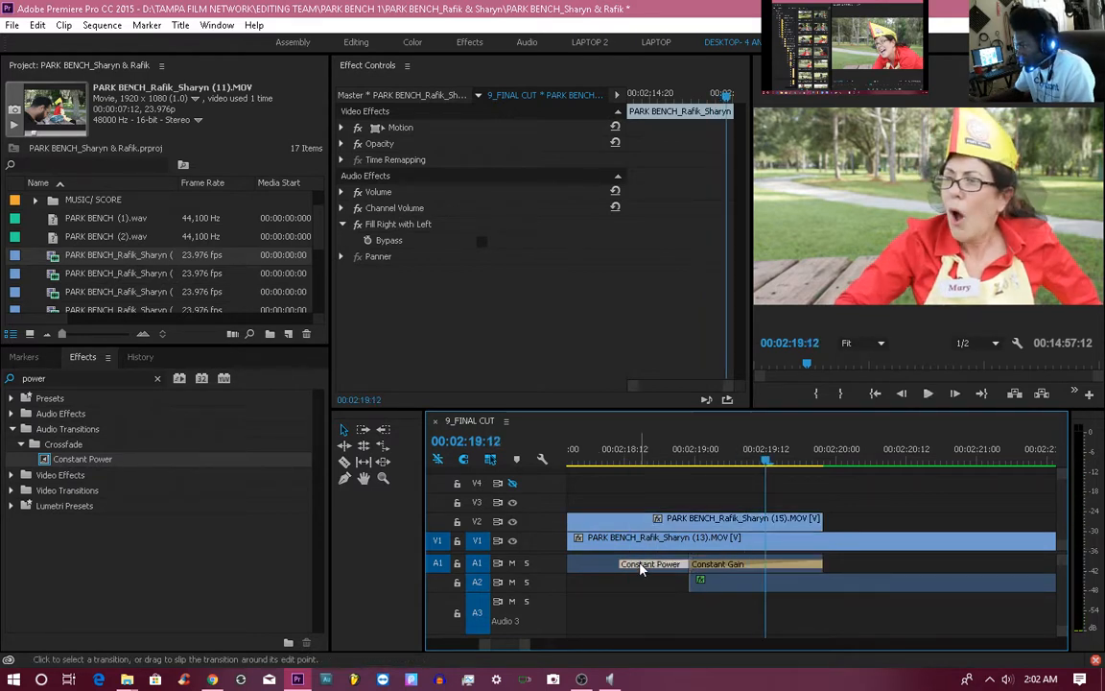
drag(622, 564, 680, 566)
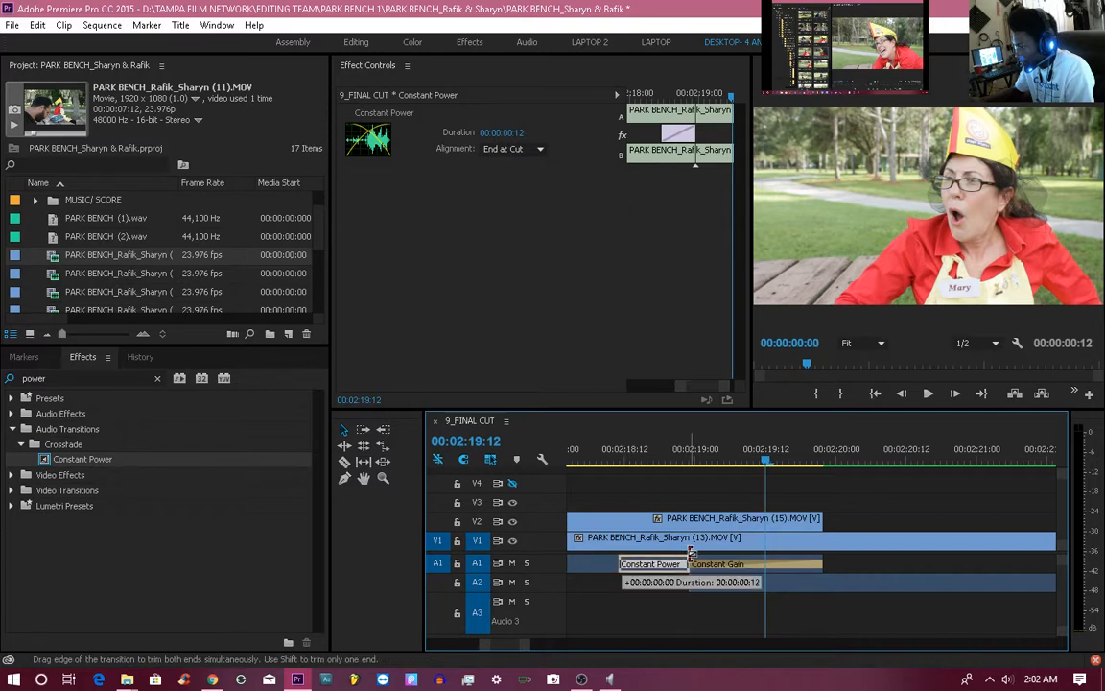
click(714, 566)
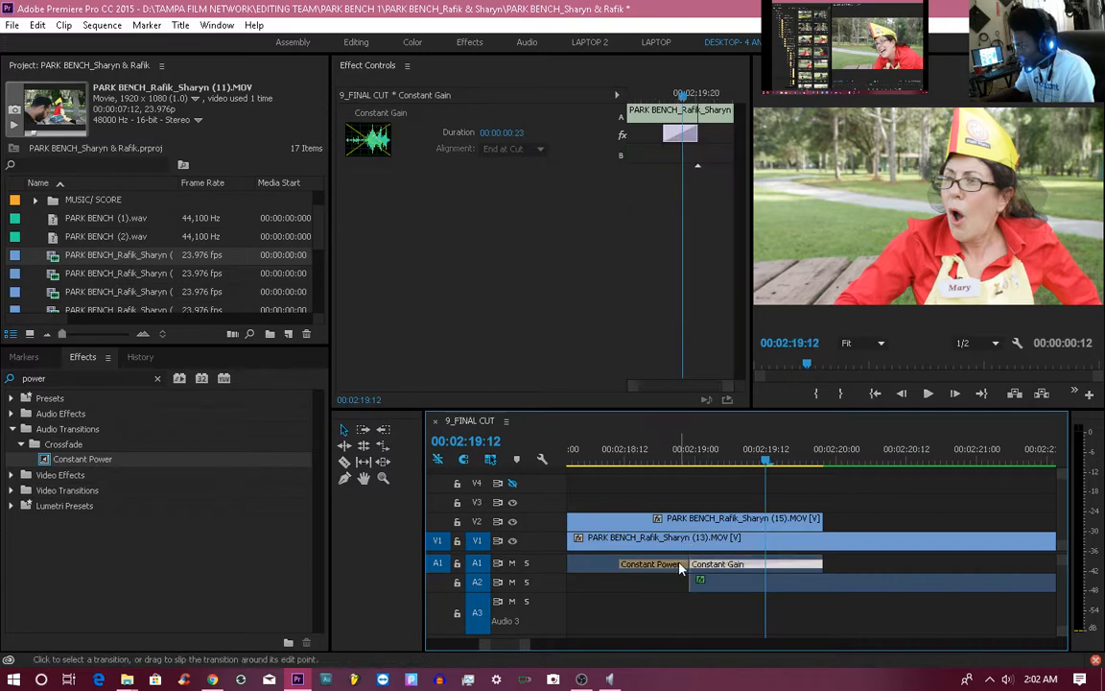
click(681, 567)
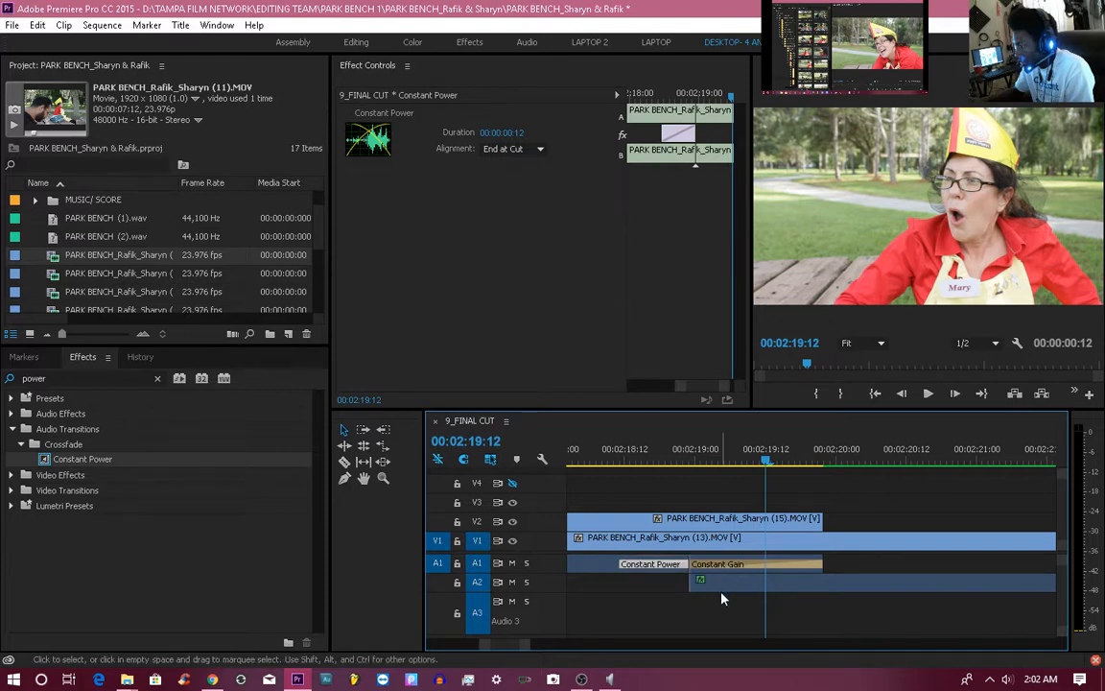
Move the long A2 clip down to A3 and delete the Constant Gain fade from the short A1 clip.
drag(723, 589, 678, 572)
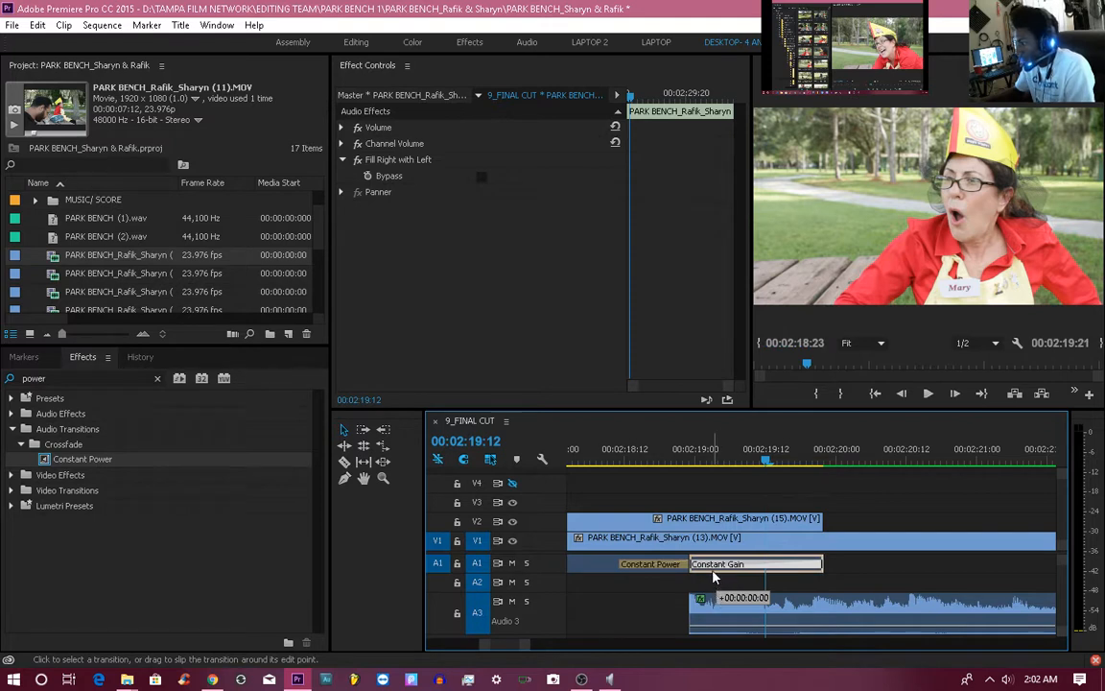
click(656, 589)
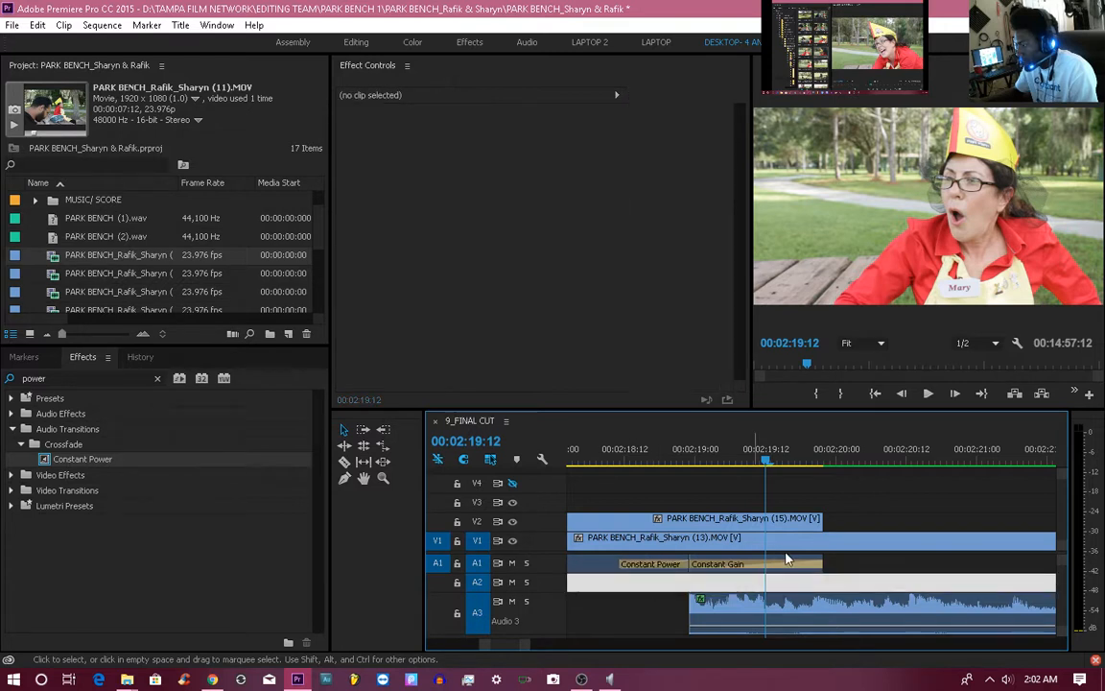
click(755, 567)
key(Delete)
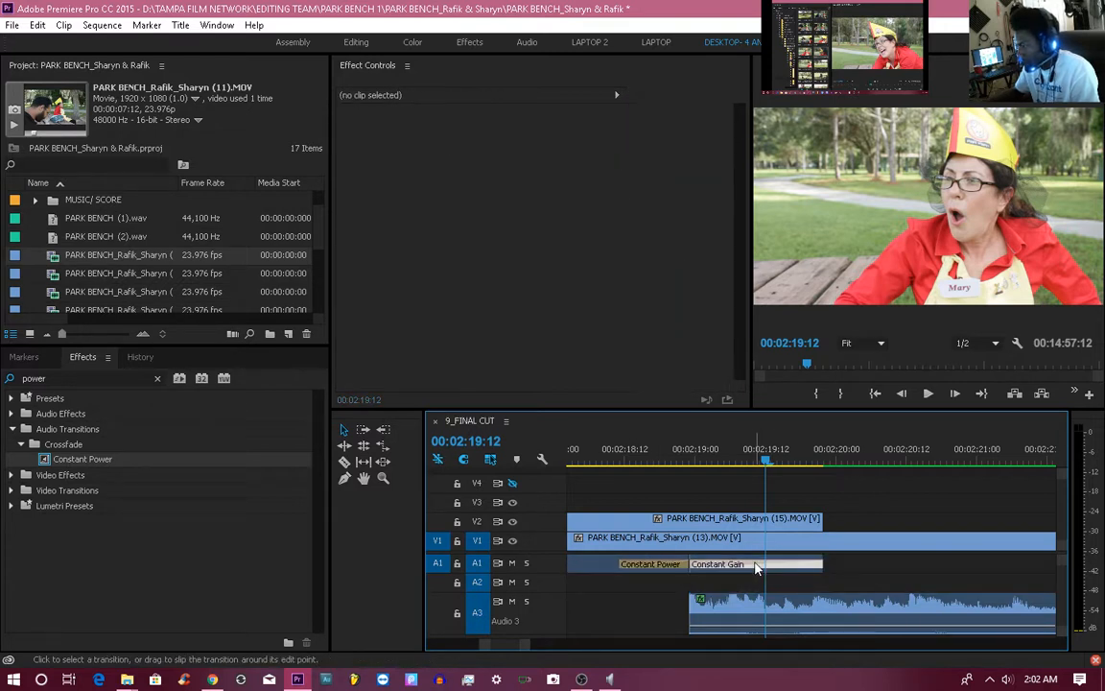
Replace the Constant Power transition on A1 with a 6-frame one centered on the cut.
click(656, 567)
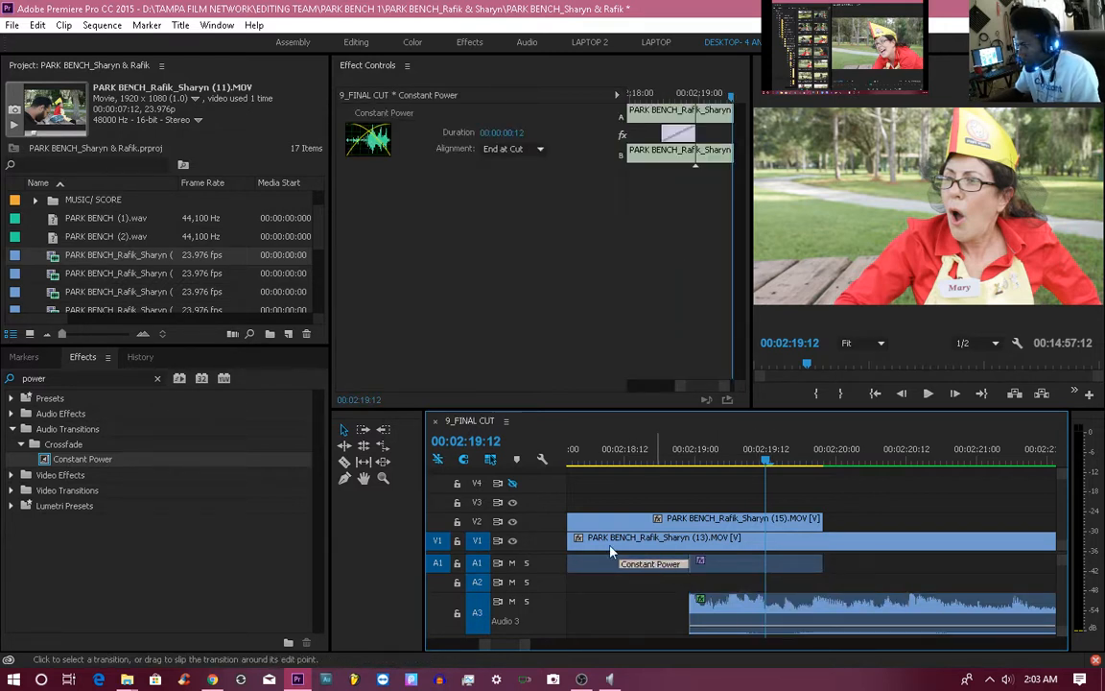
key(Delete)
drag(45, 463, 679, 565)
click(634, 565)
Search the effects for gain to find Constant Gain and play back the A1 crossfade to 00:02:19:15.
click(46, 379)
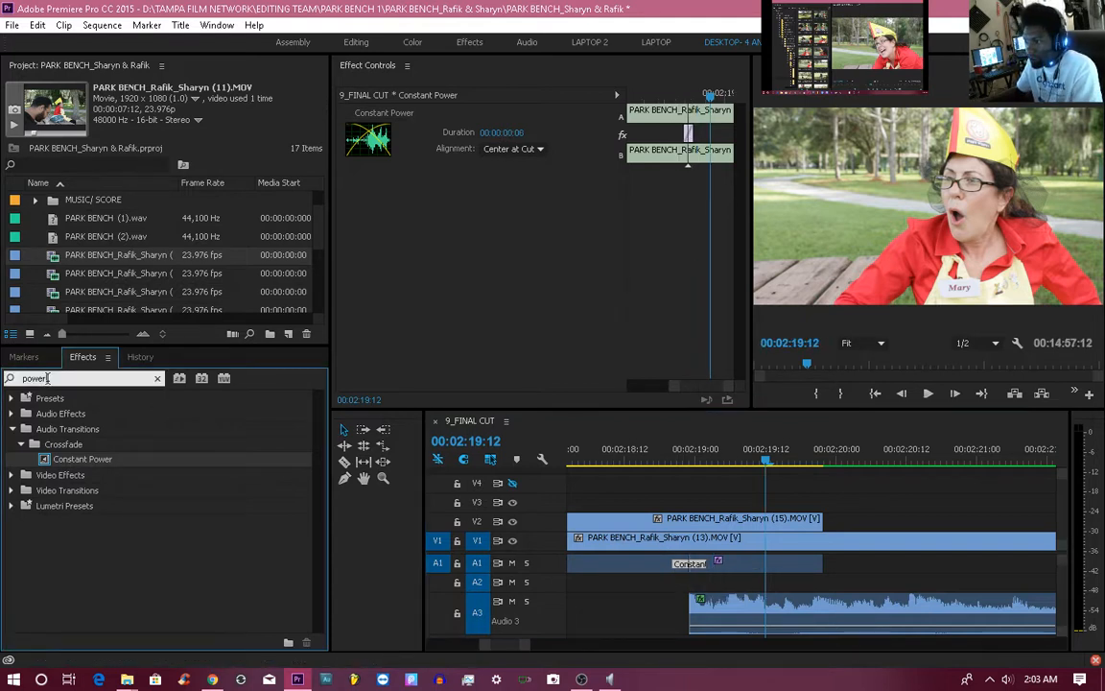
text(gain)
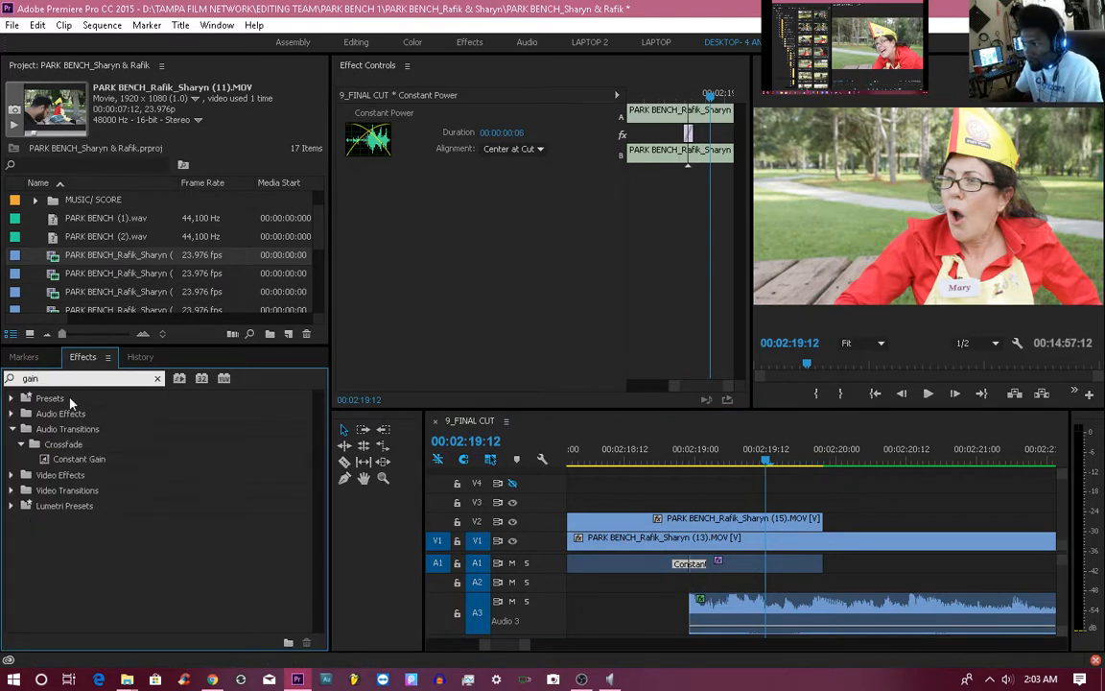
drag(76, 459, 782, 608)
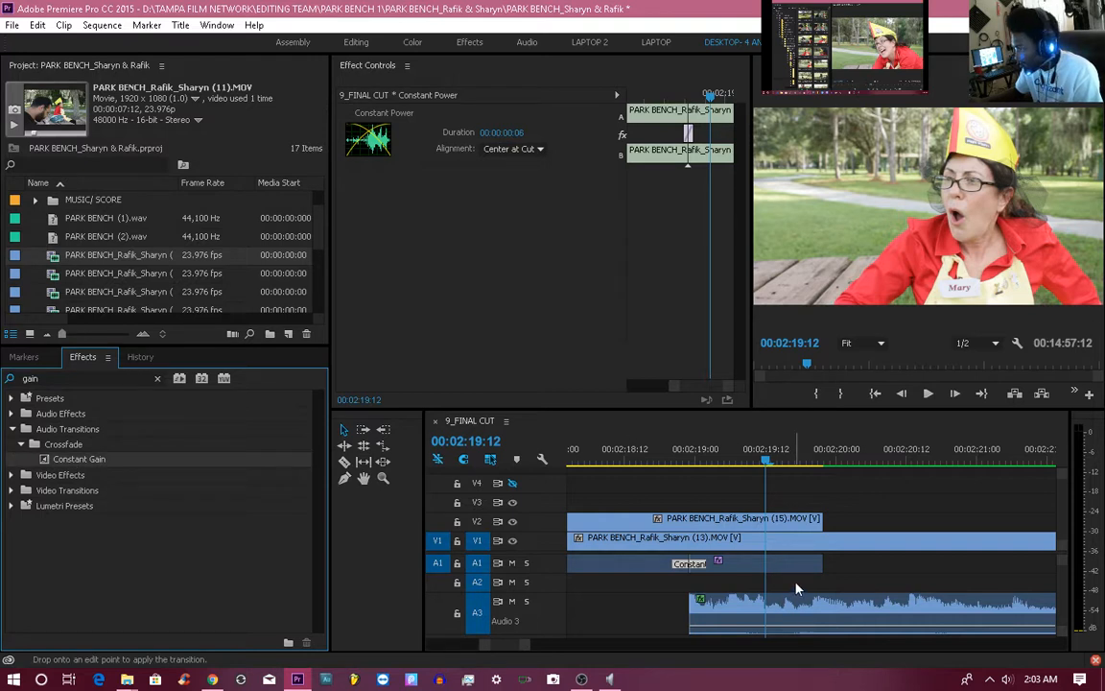
drag(717, 560, 705, 564)
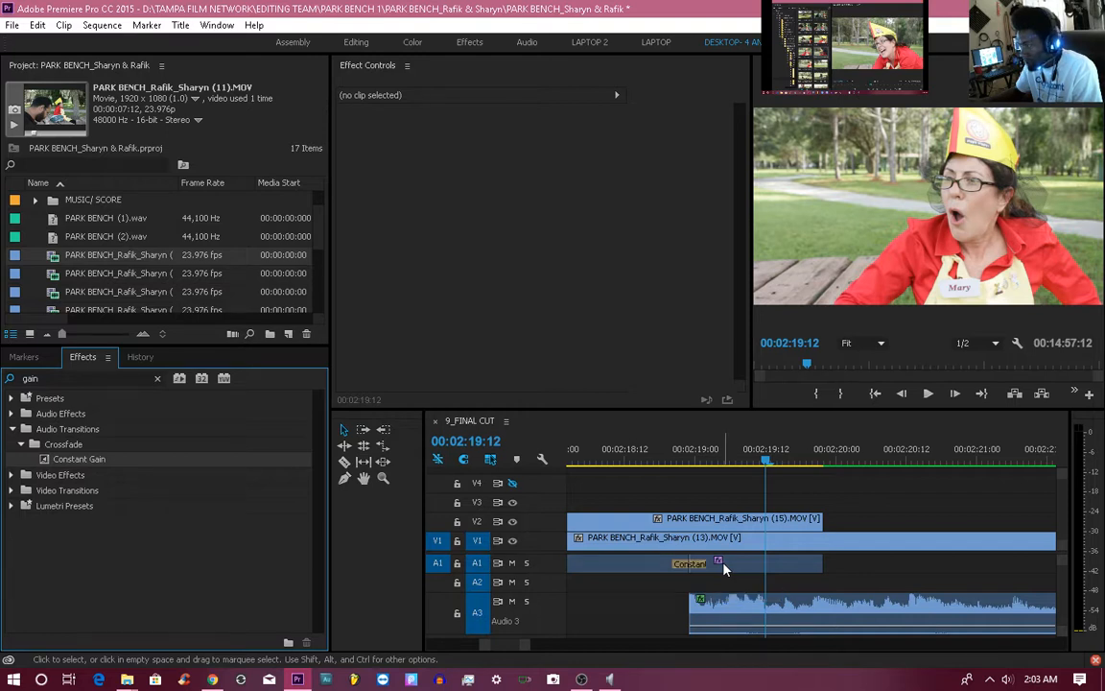
click(658, 463)
key(space)
key(space)
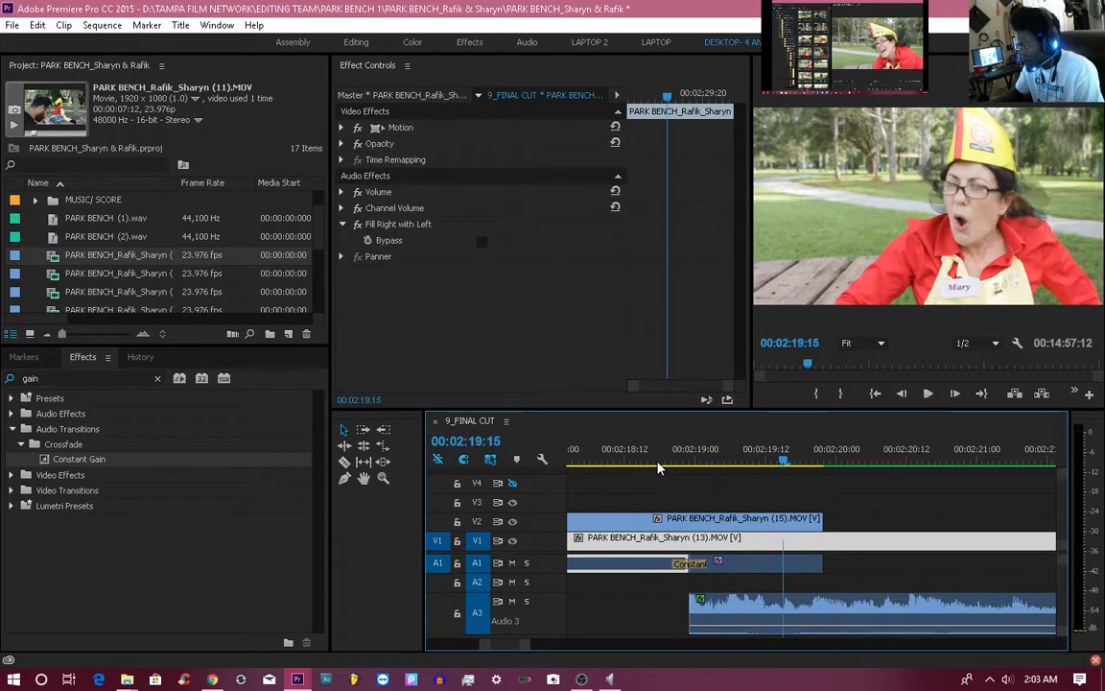
Shorten the Constant Power crossfade on A1 to 4 frames and play back across the join to 00:02:20:01.
click(690, 564)
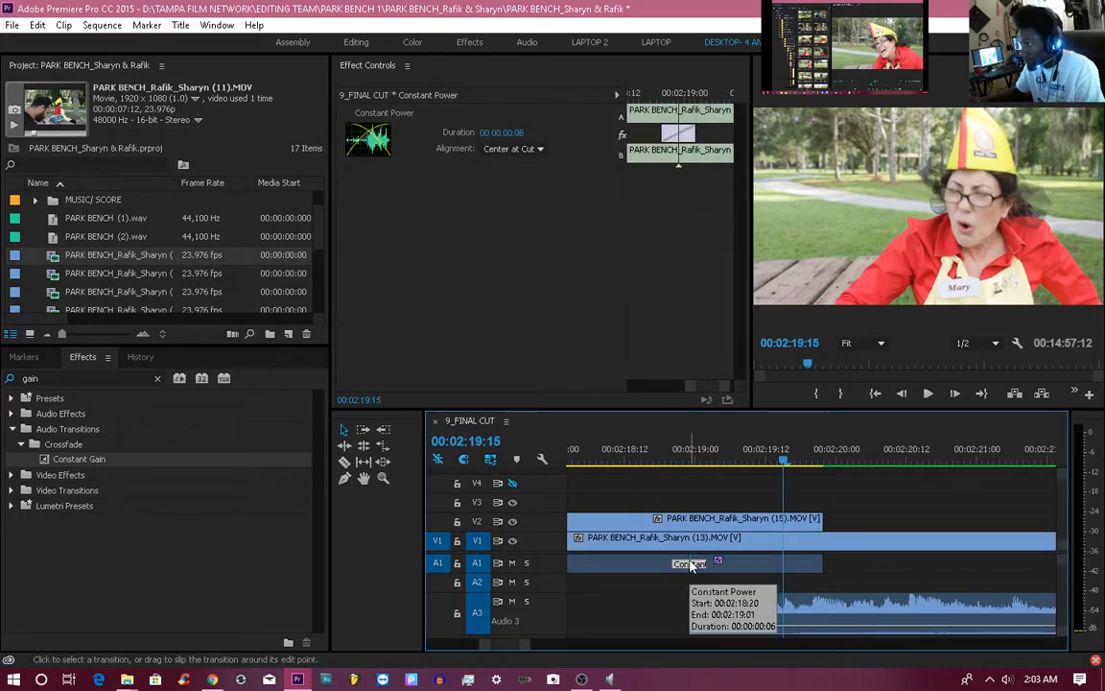
drag(701, 565, 697, 565)
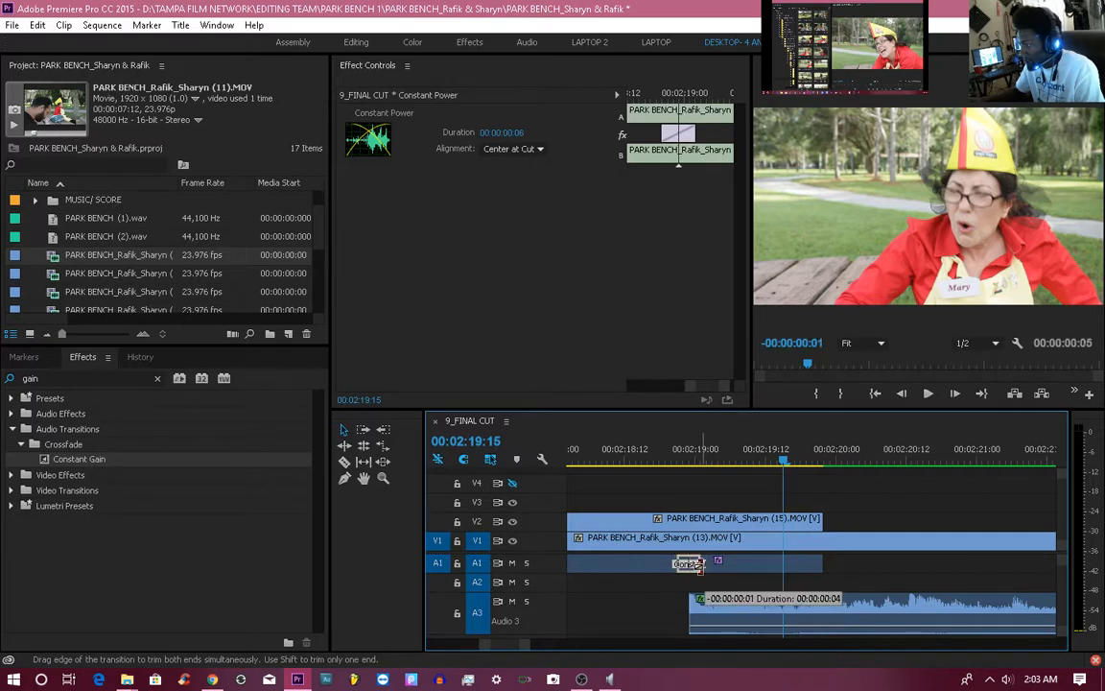
click(651, 463)
key(space)
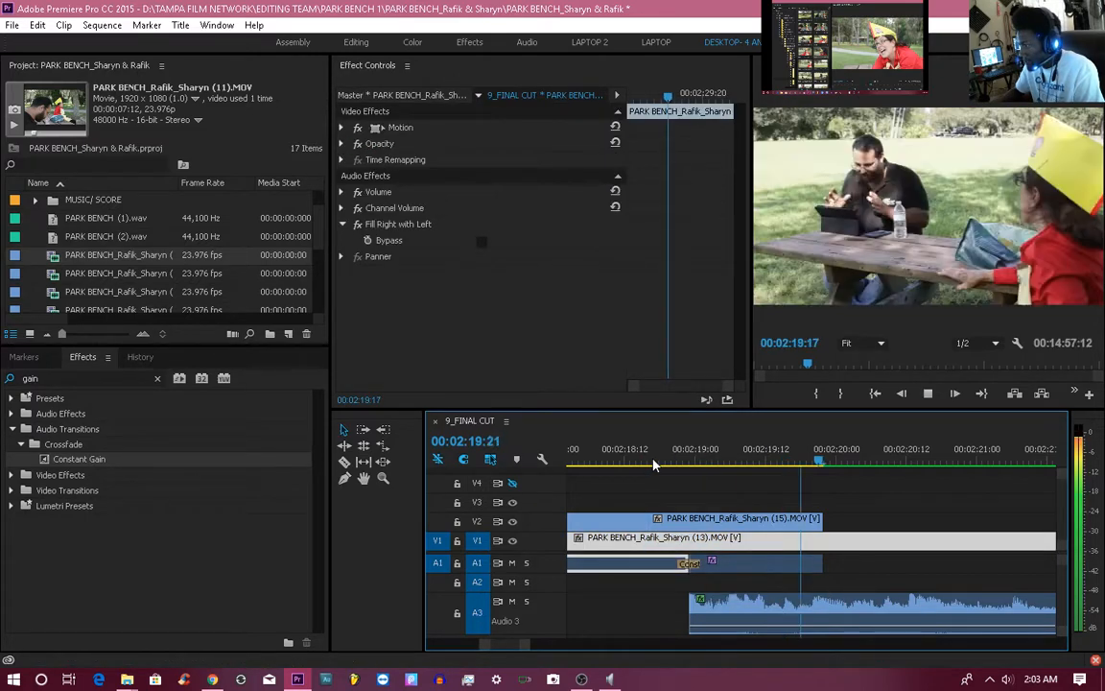
key(space)
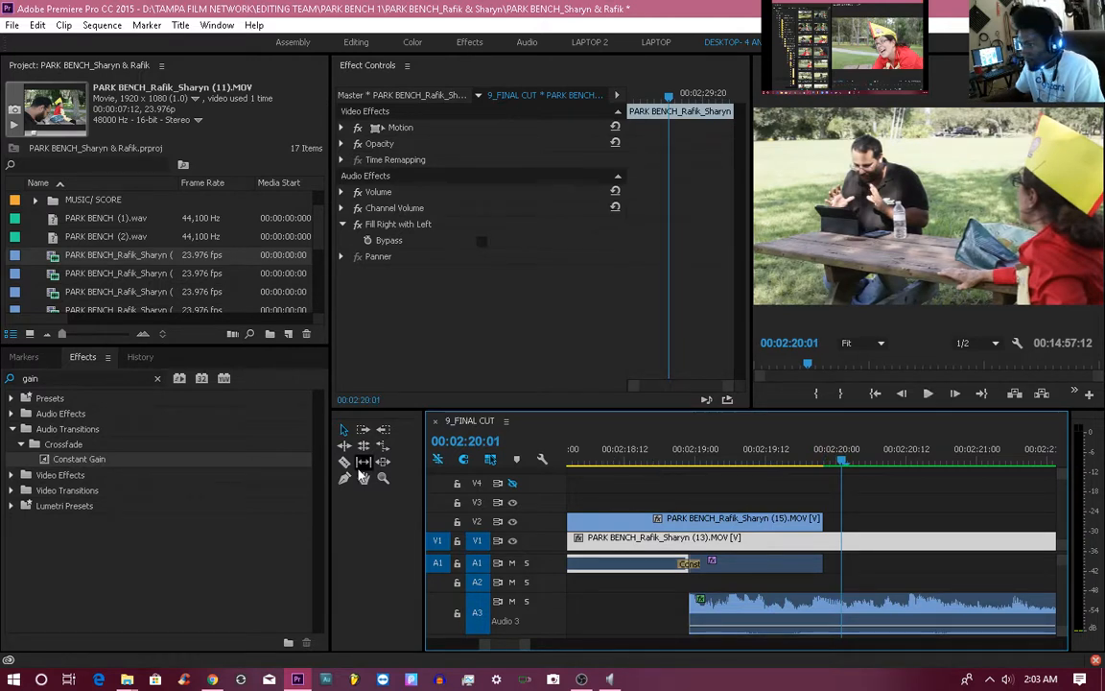
Apply a Constant Gain fade to the end of the short A1 clip and play back to 00:02:19:20.
drag(82, 459, 822, 567)
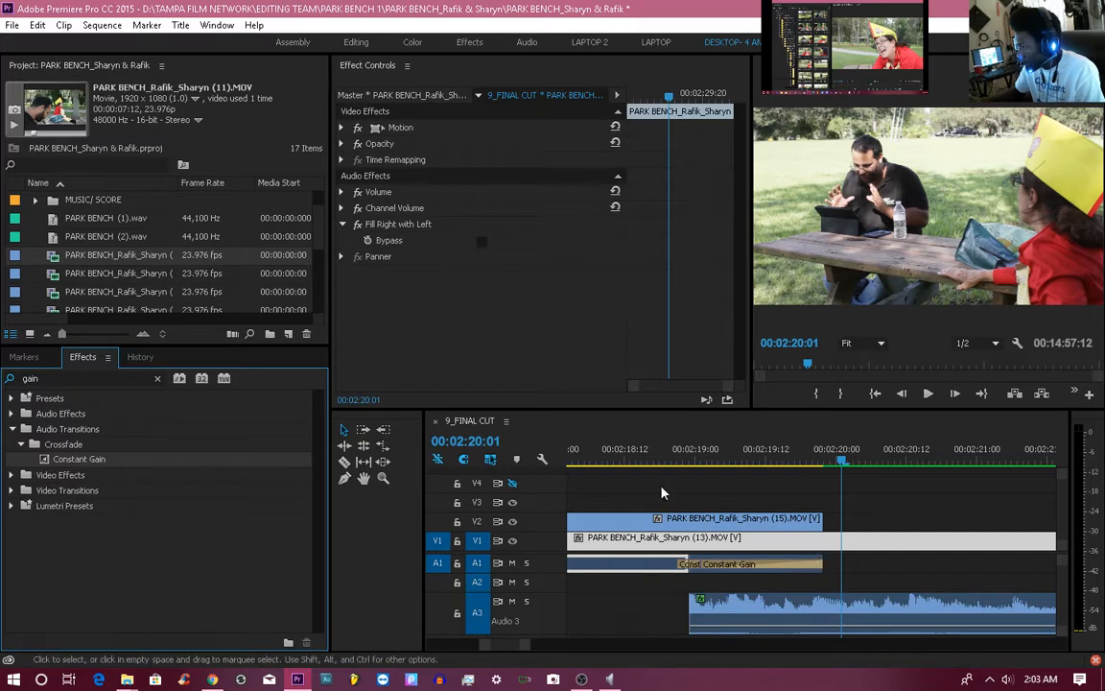
click(619, 457)
key(space)
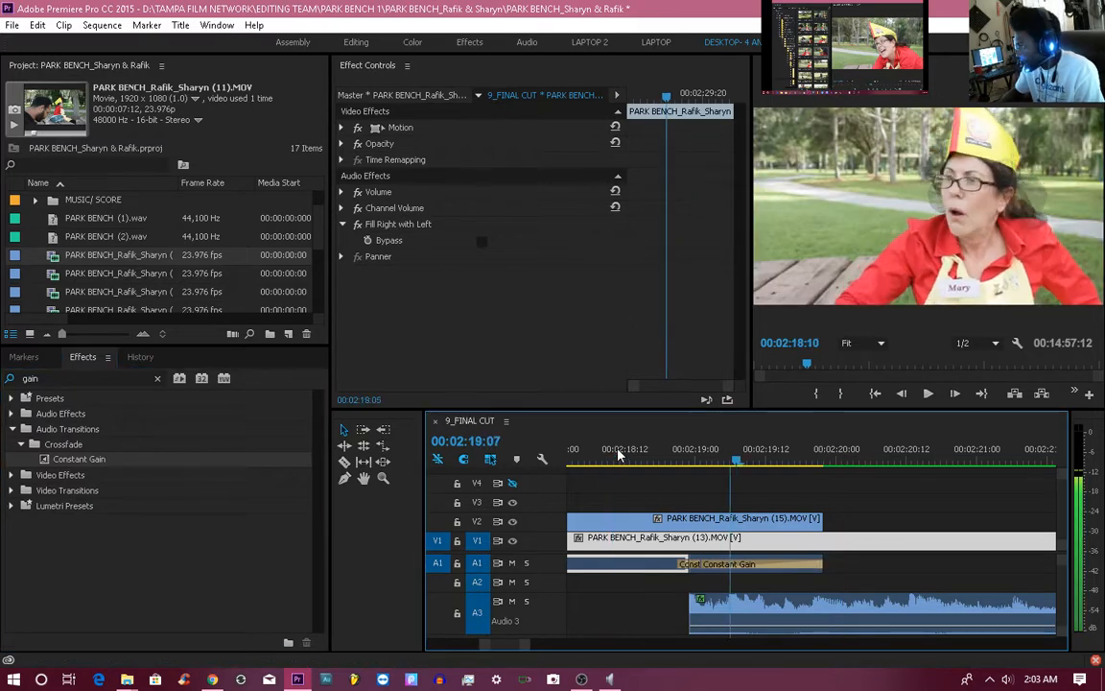
drag(695, 462, 727, 470)
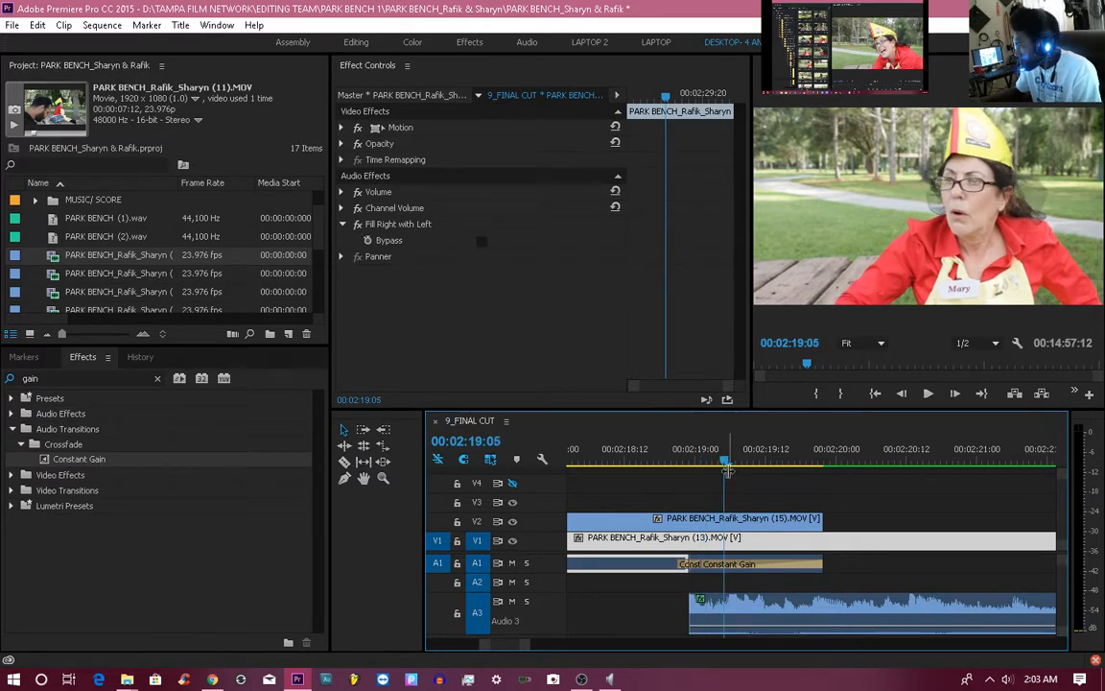
key(space)
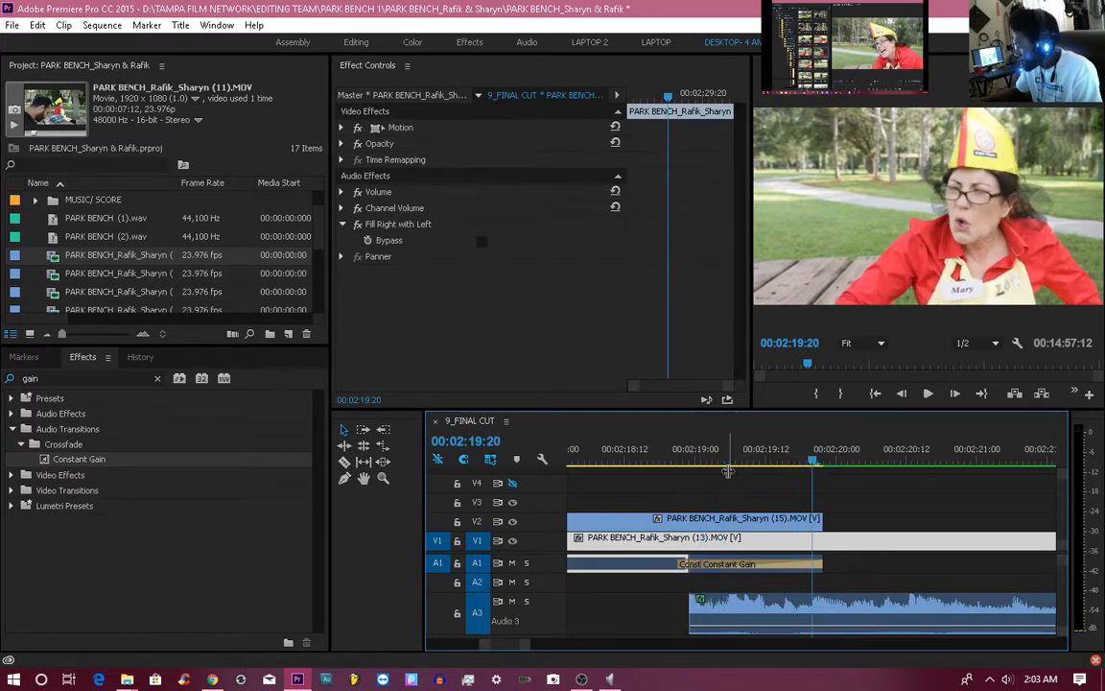
Move the long A3 clip back up to A2 and play back from 00:02:18:11 to 00:02:19:17.
click(763, 615)
drag(763, 615, 756, 593)
click(622, 451)
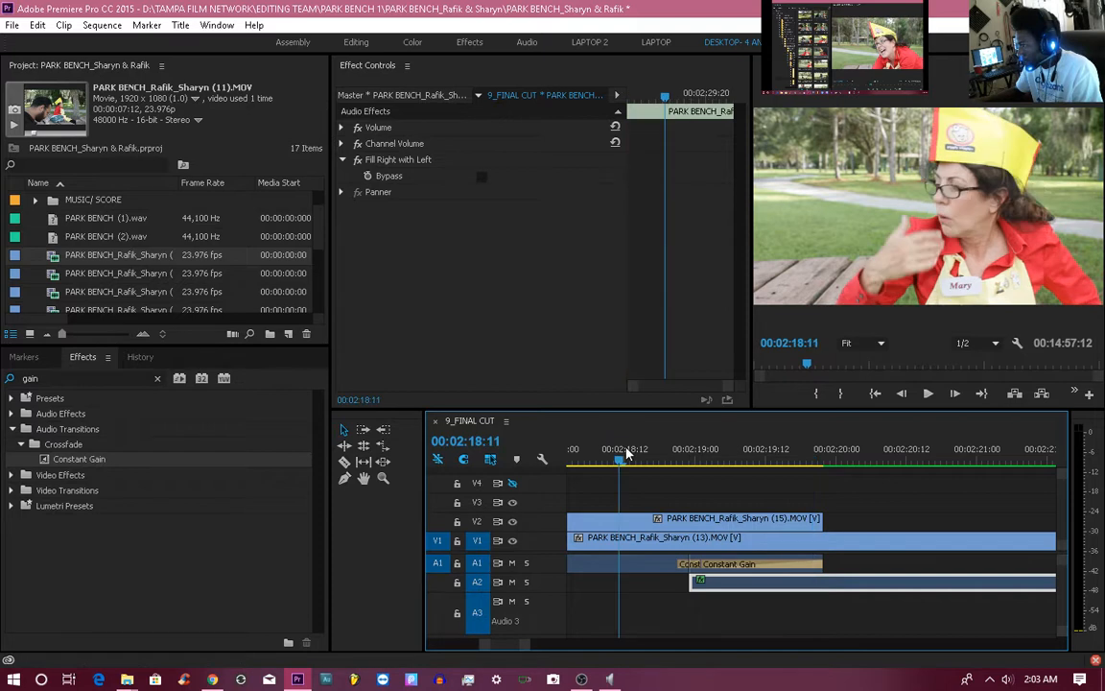
key(space)
key(space)
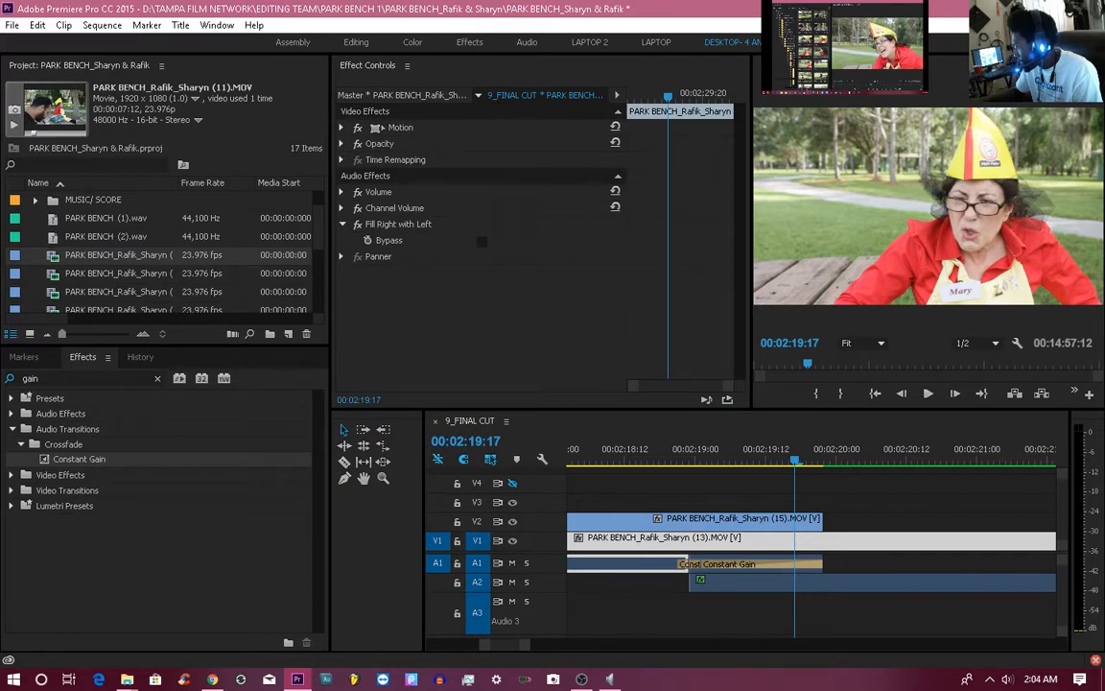
Examine the Constant Gain fade on the short A1 clip, stepping through frames from 00:02:19:01 to 00:02:19:07.
click(701, 451)
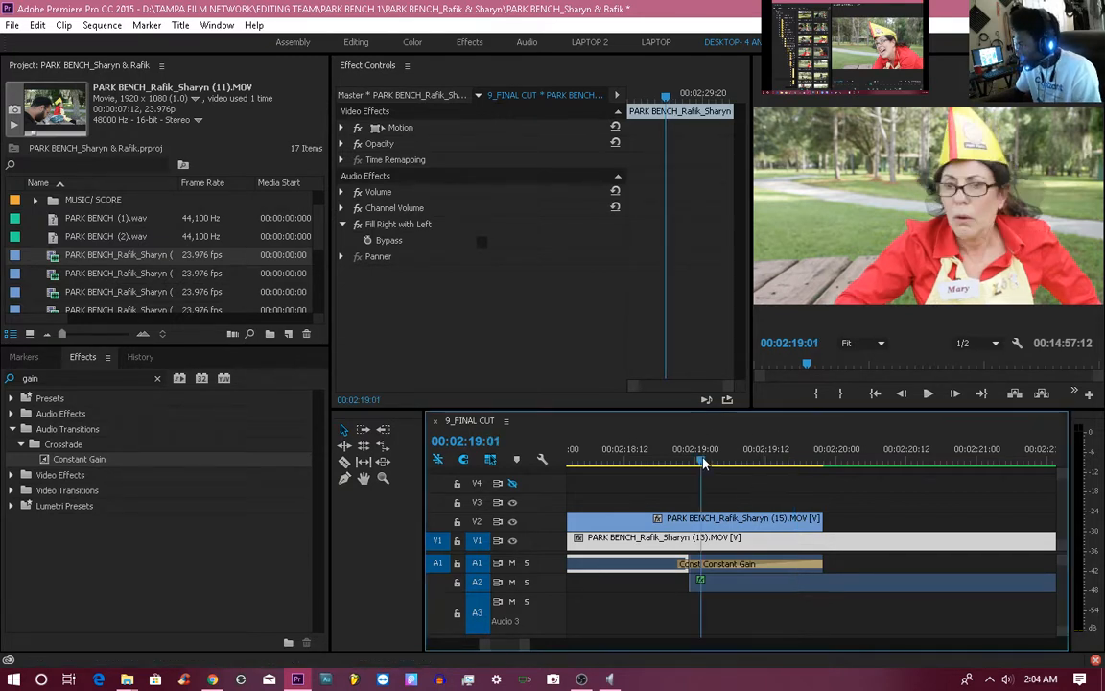
click(727, 563)
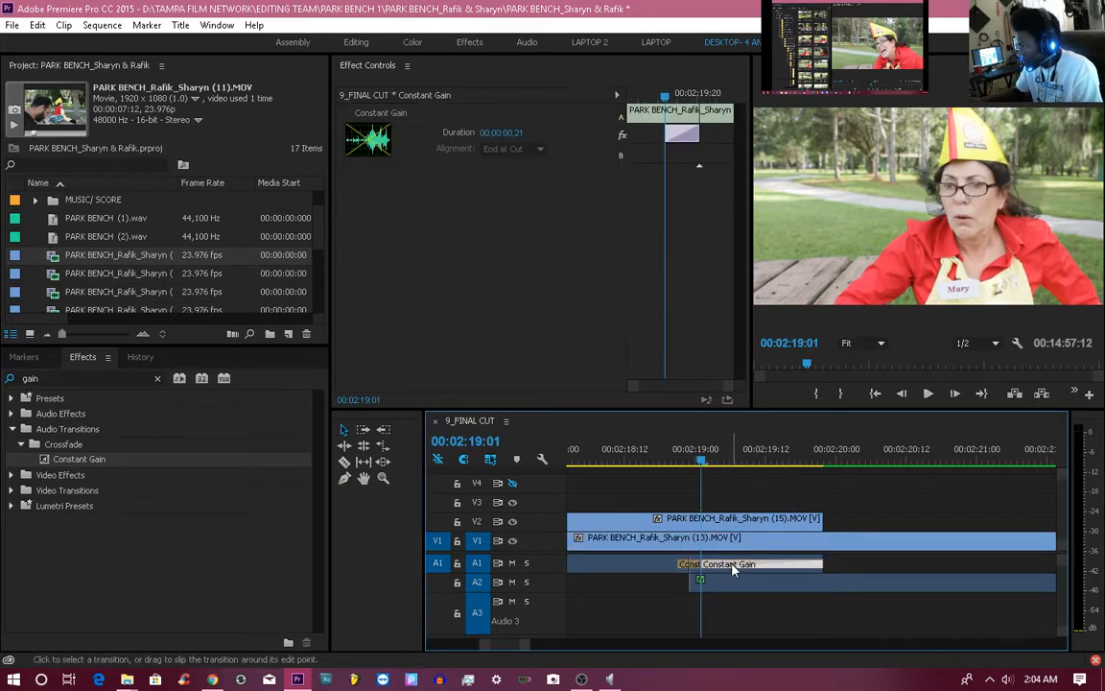
click(705, 570)
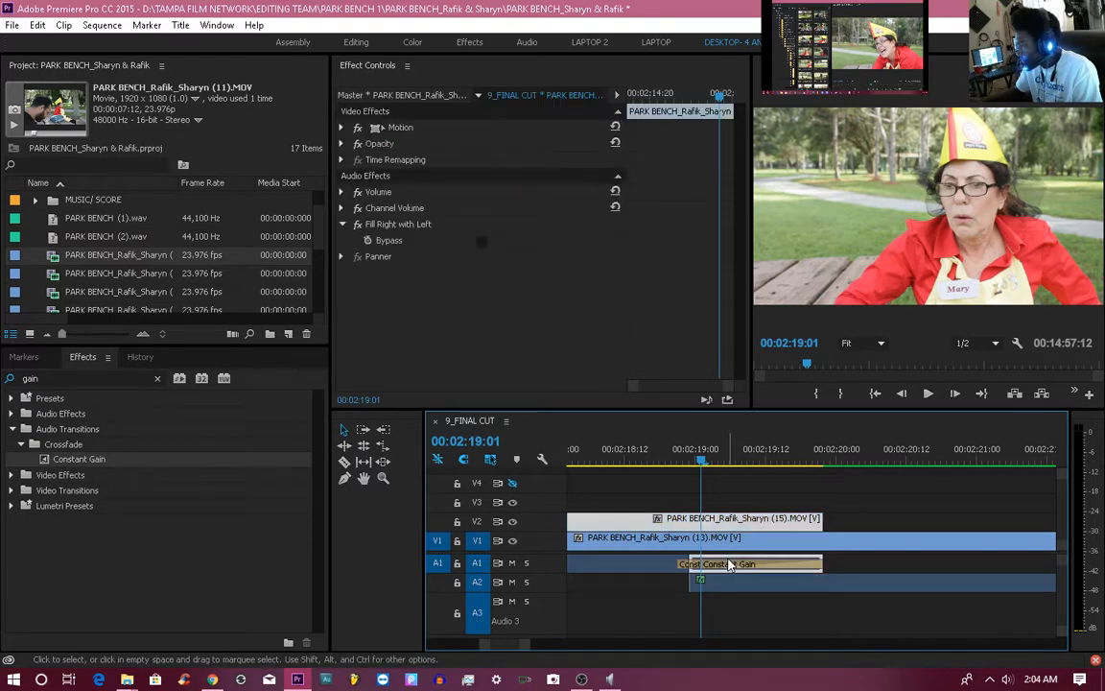
key(Right)
key(Right)
key(Right)
key(Right)
key(Right)
key(Right)
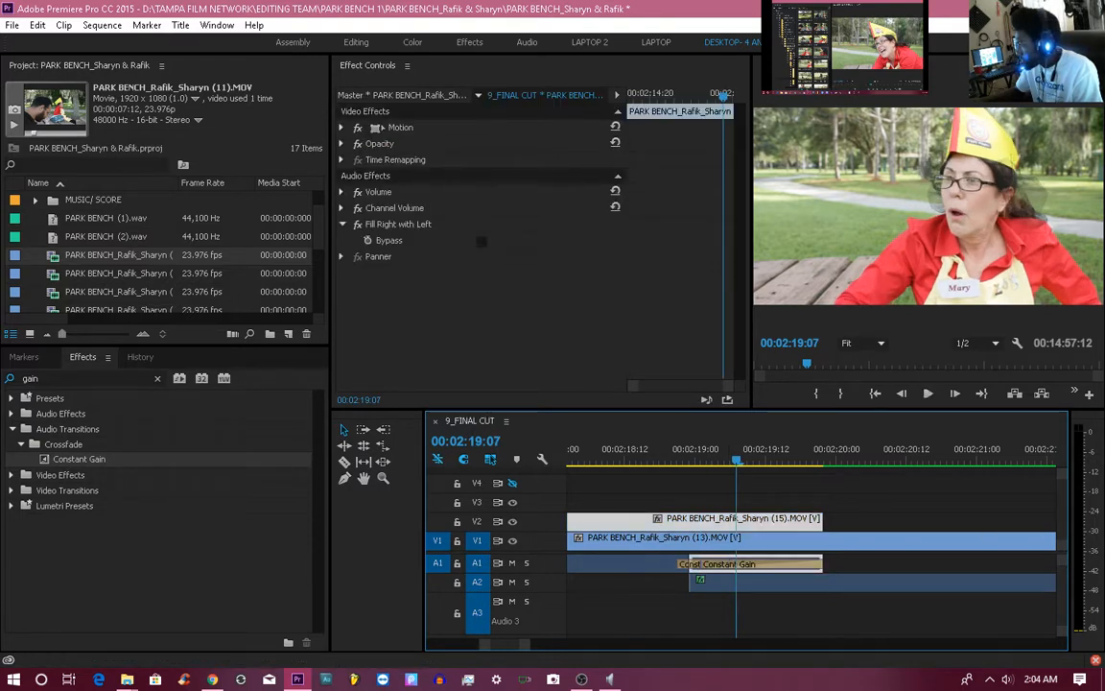
Play back the A1 to A2 audio join from 00:02:18:20 to 00:02:19:20.
drag(740, 458, 677, 462)
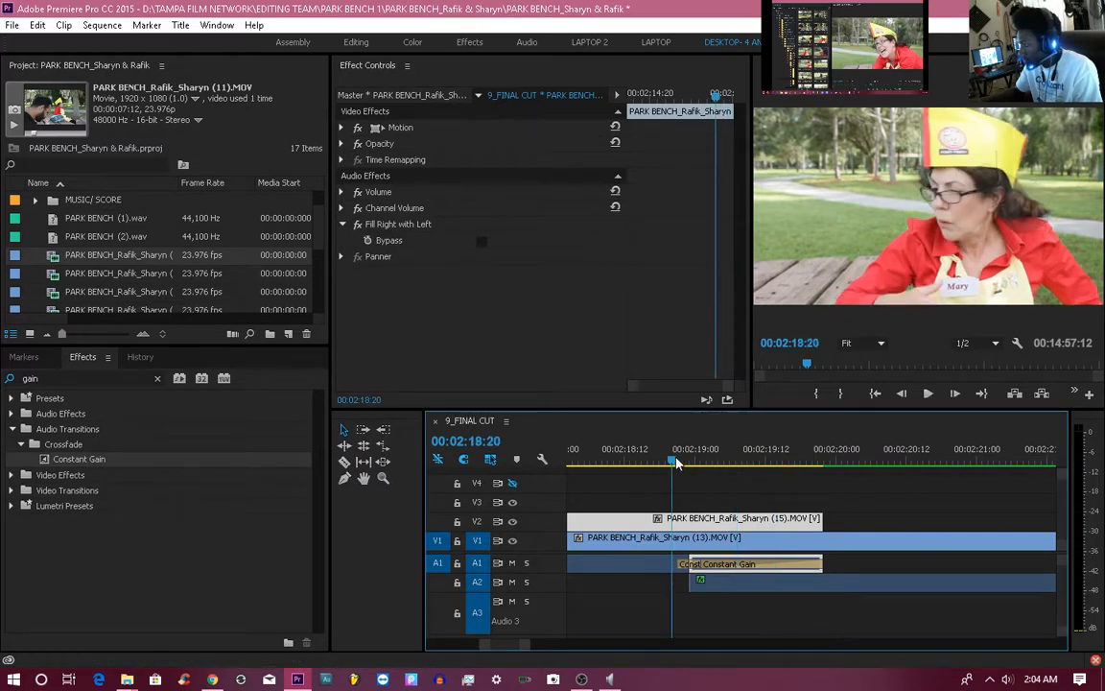
key(space)
key(space)
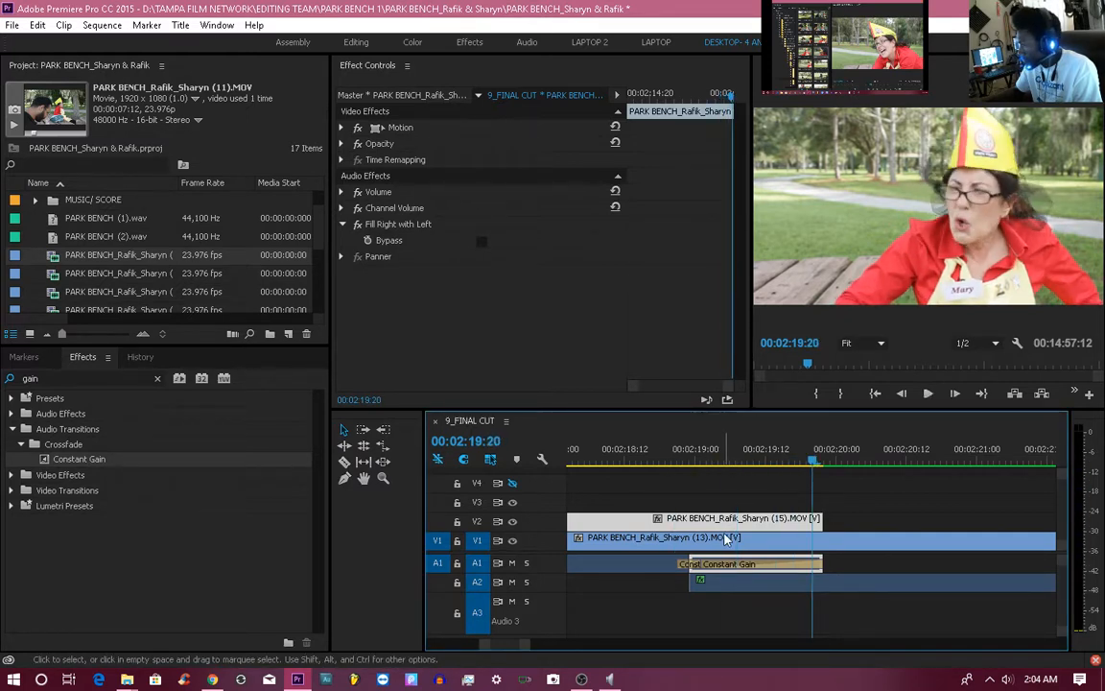
Replay the A1 to A2 audio join several times from around 00:02:18:08, ending the last pass at 00:02:21:05.
click(603, 459)
key(space)
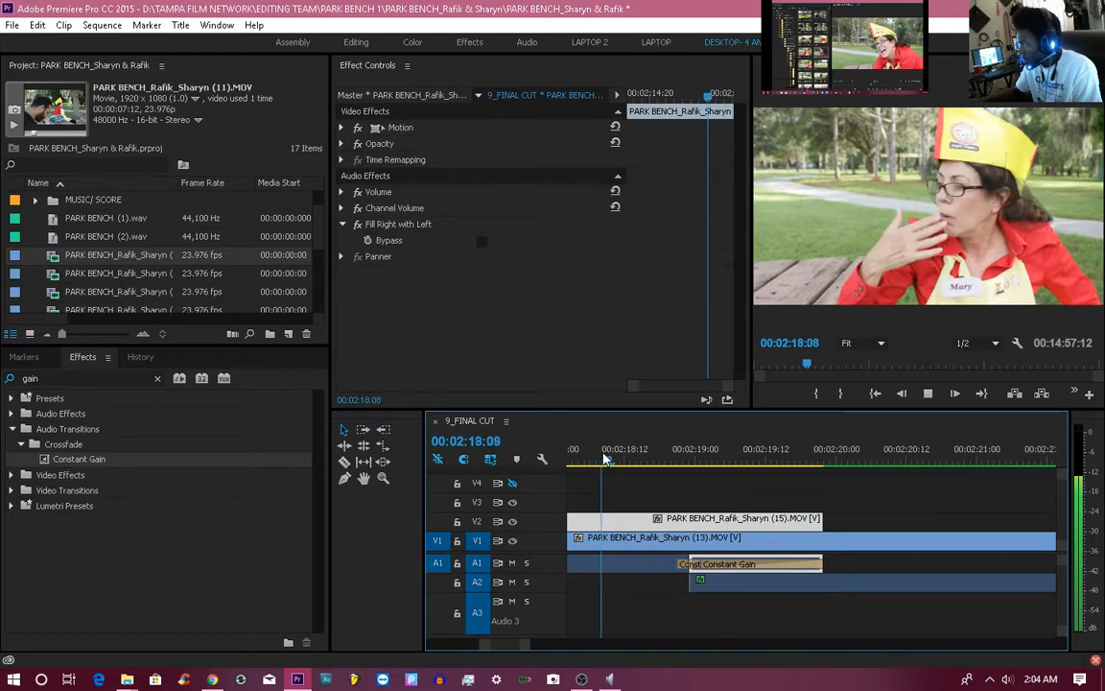
key(space)
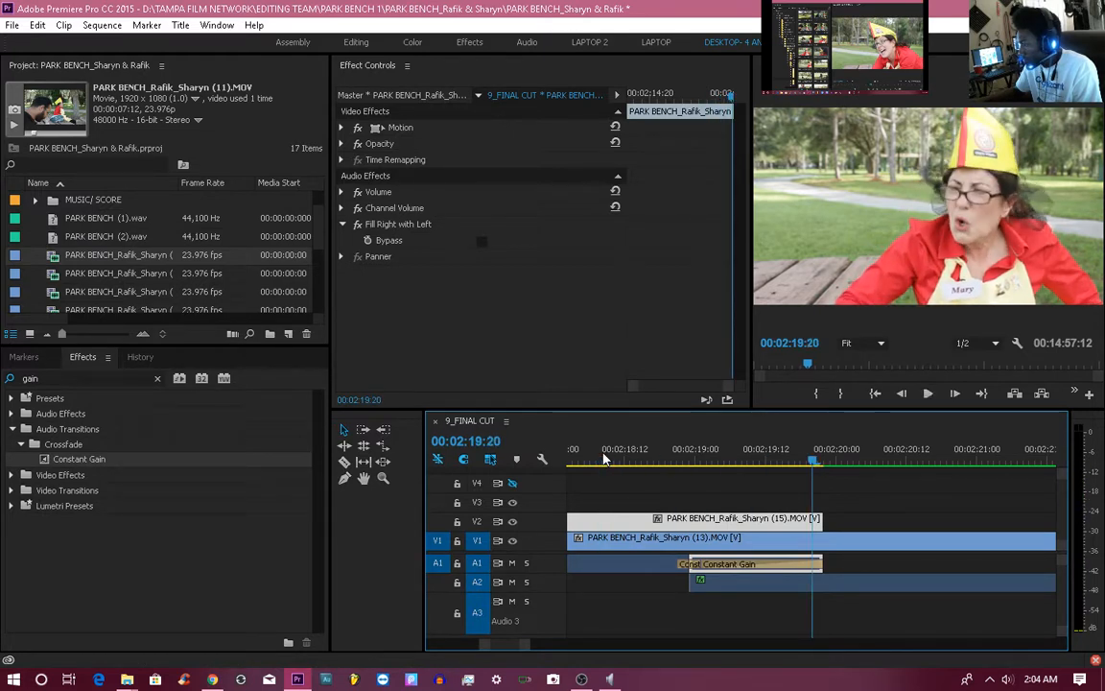
click(697, 459)
key(space)
key(space)
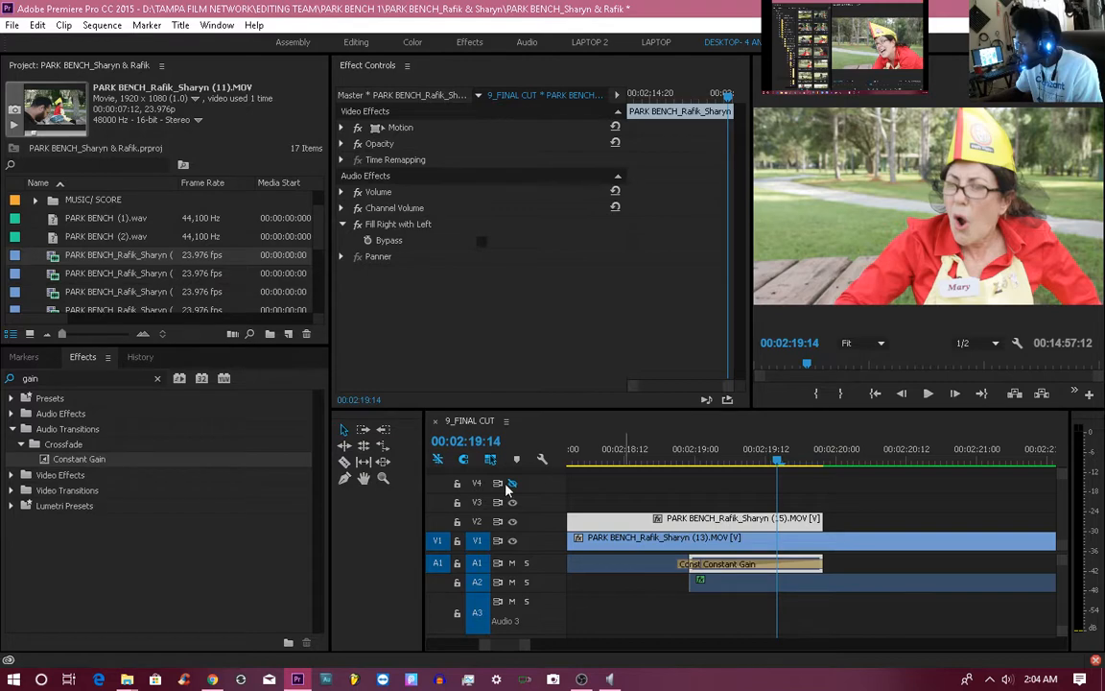
click(607, 457)
key(space)
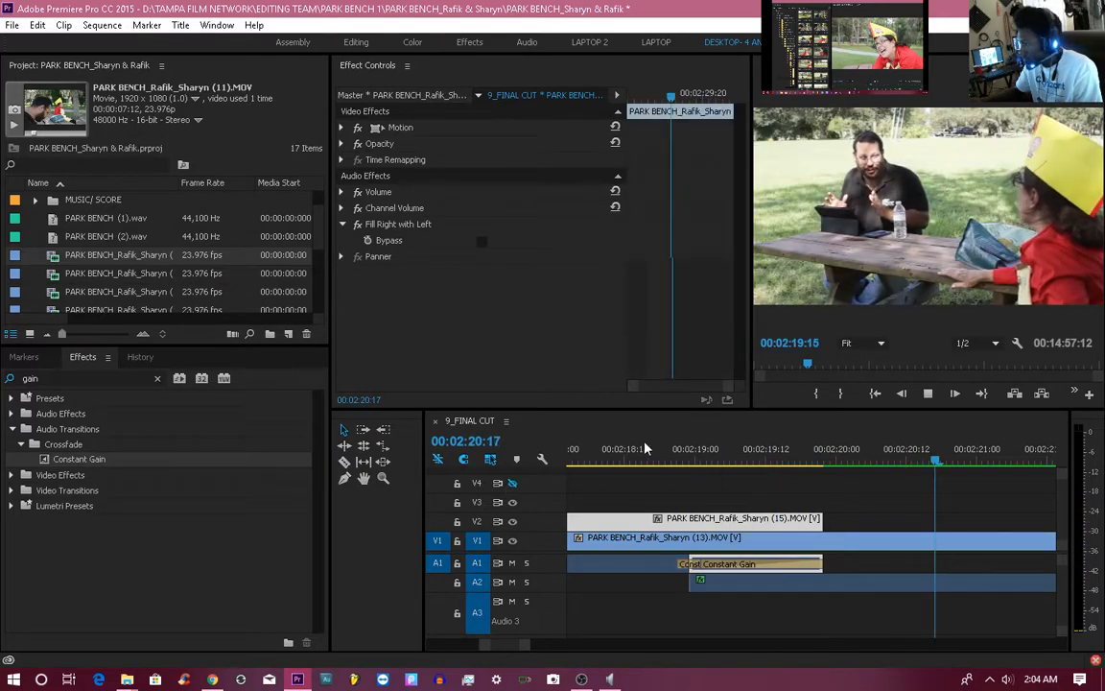
click(625, 458)
key(space)
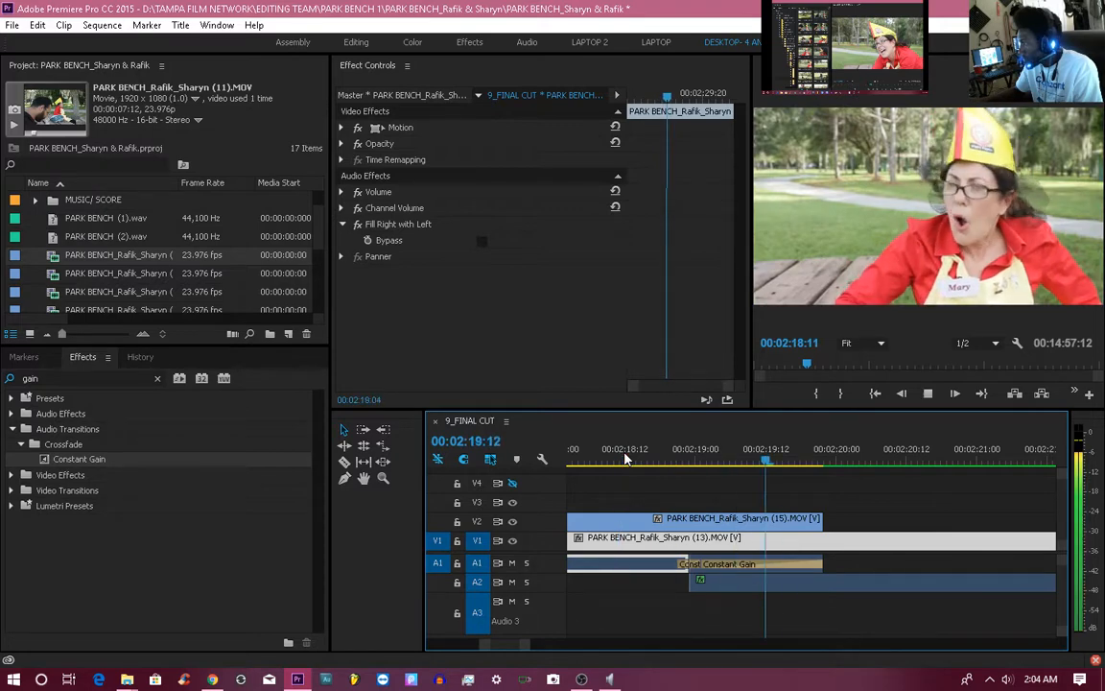
key(space)
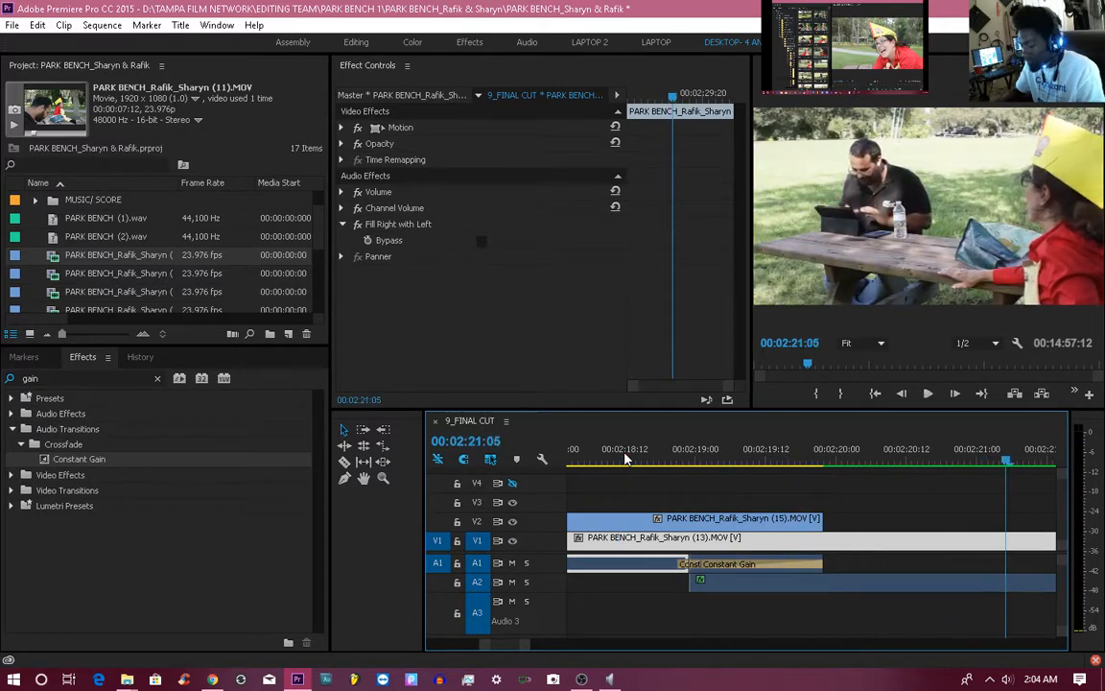
Save the park bench project with the finished audio join near 00:02:19.
key(ctrl+s)
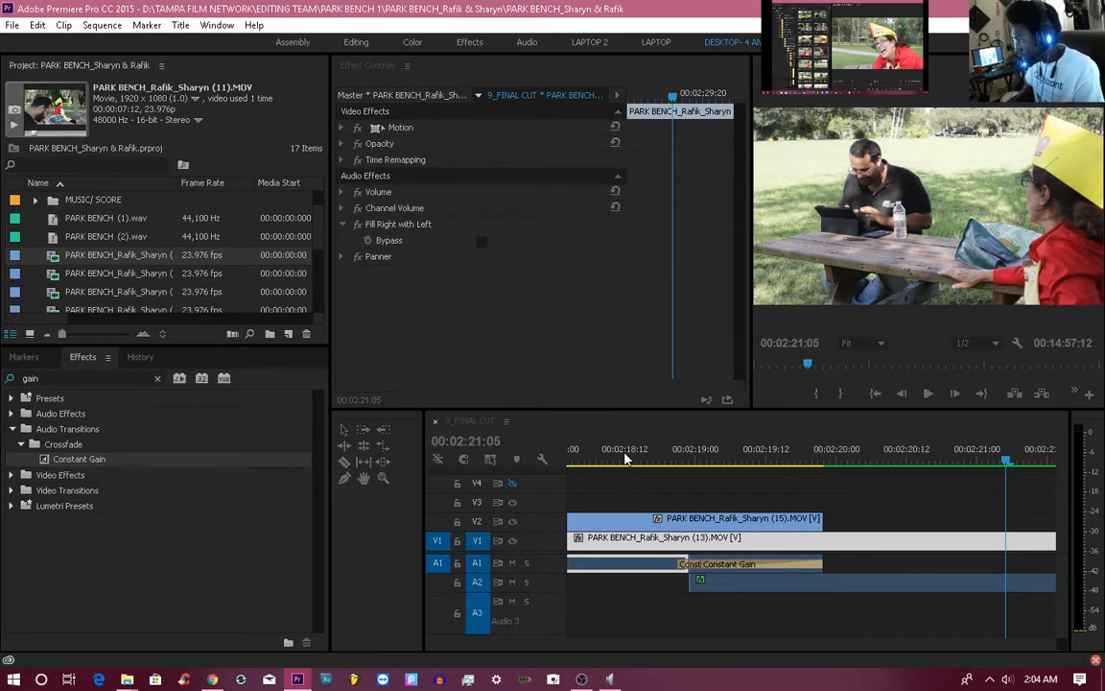
drag(483, 644, 390, 655)
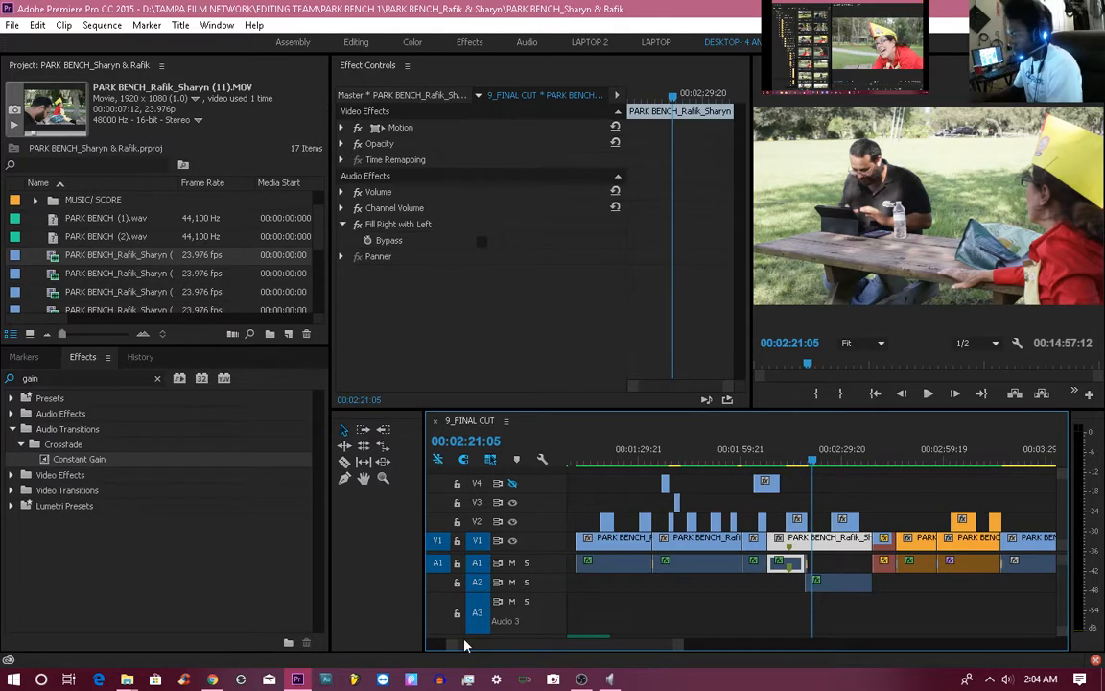
key(ctrl+s)
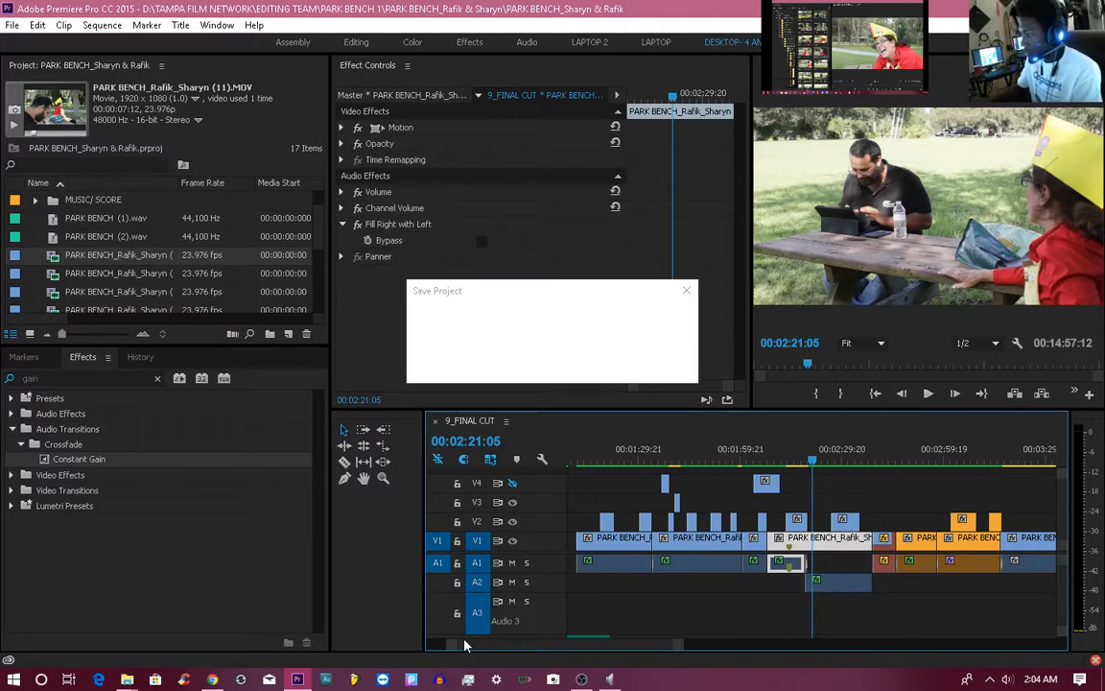
Render the 9_FINAL CUT sequence's previews from In to Out.
click(100, 25)
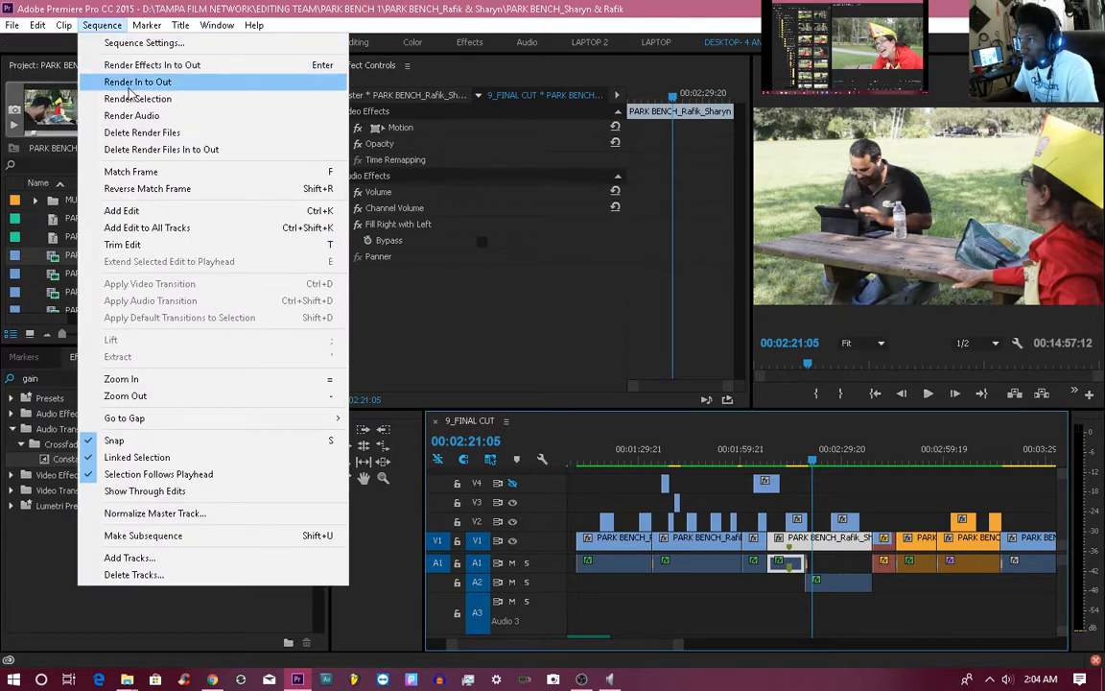
mouse_move(63, 25)
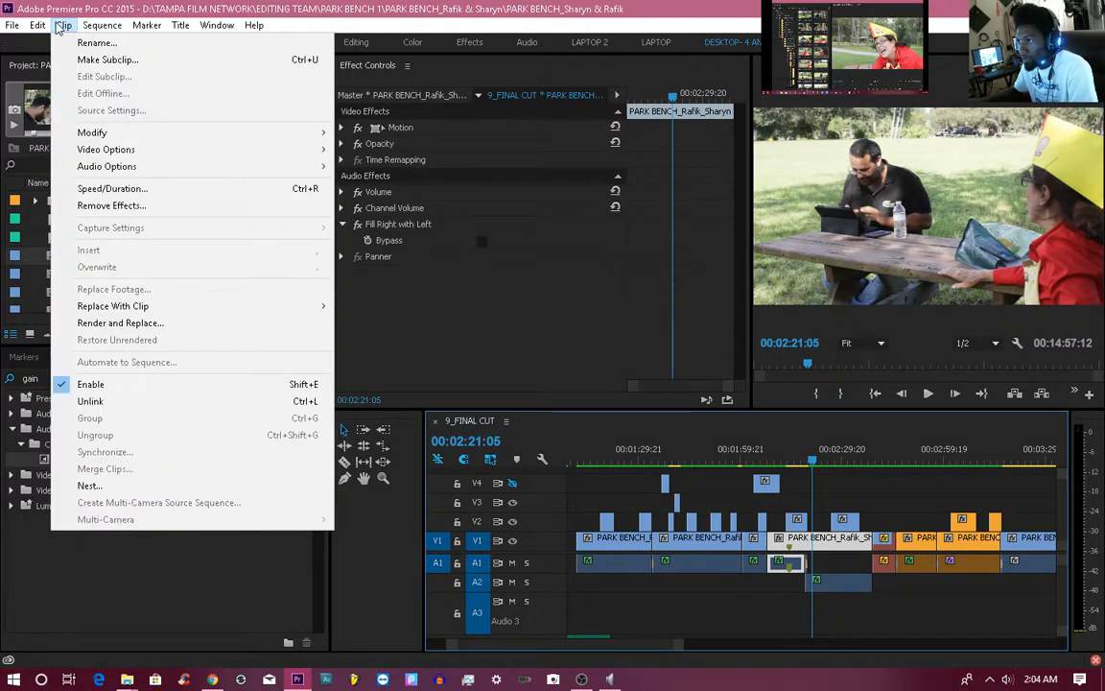
mouse_move(97, 29)
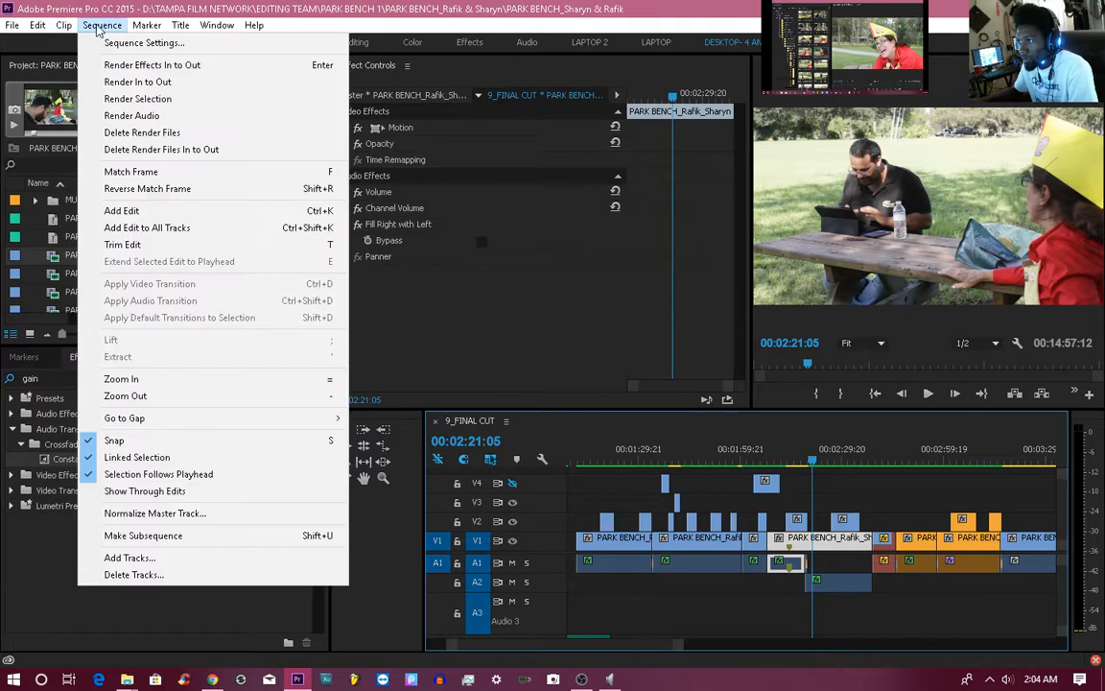
click(140, 82)
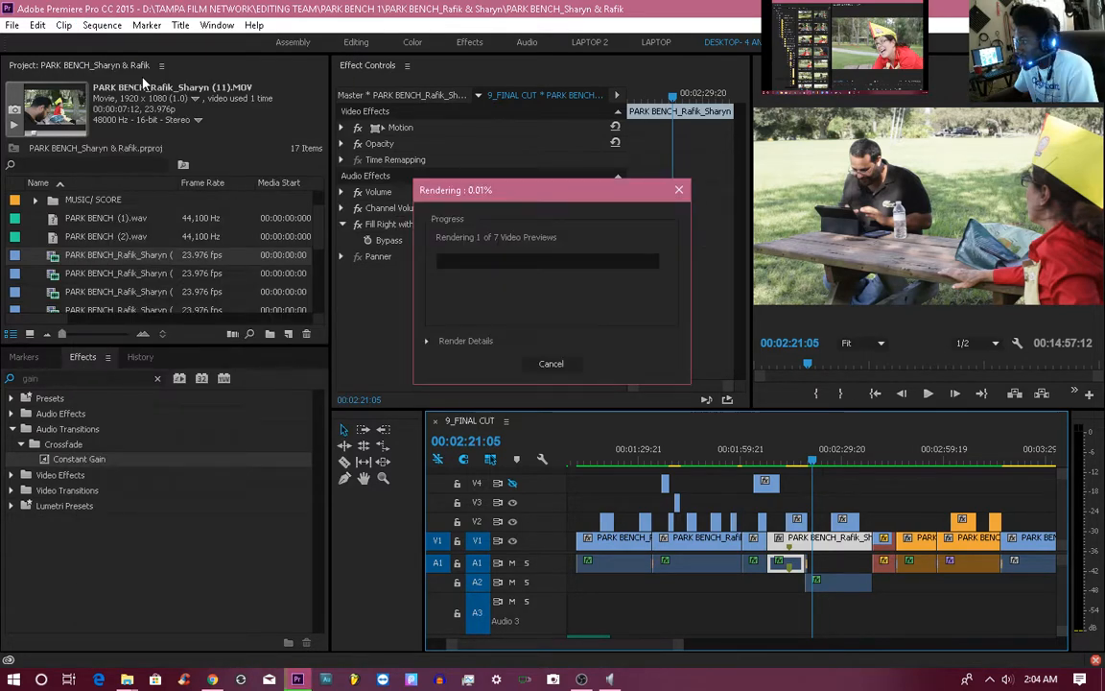